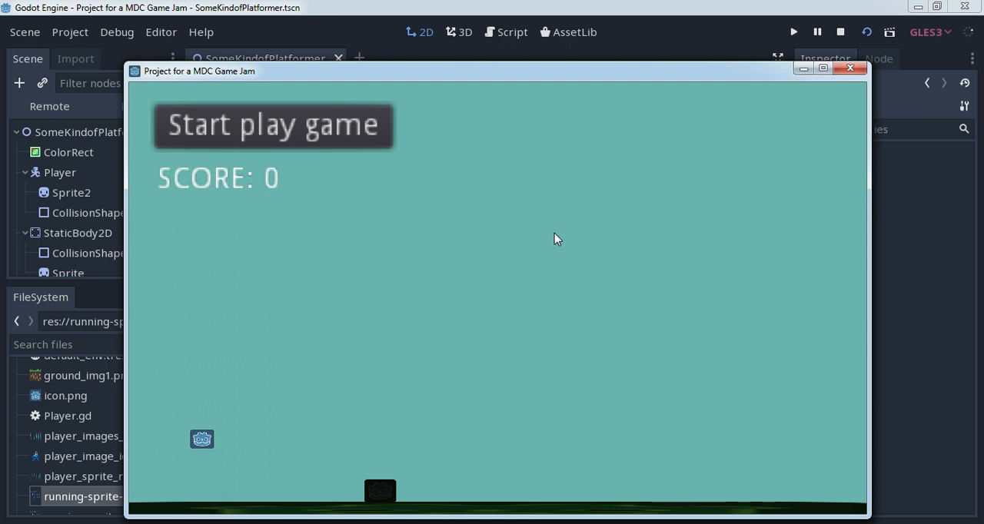
- Test the player's sideways movement and jumping in the running game
{"action": "left_click", "coordinate": [259, 125]}
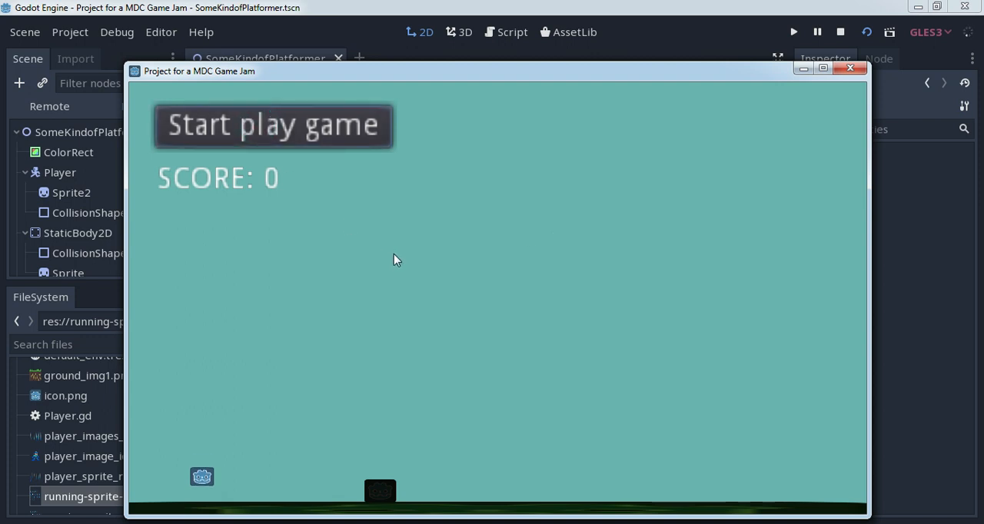
{"action": "key", "text": "Right"}
{"action": "key", "text": "Left"}
{"action": "key", "text": "Right"}
{"action": "key", "text": "Left"}
{"action": "key", "text": "Up"}
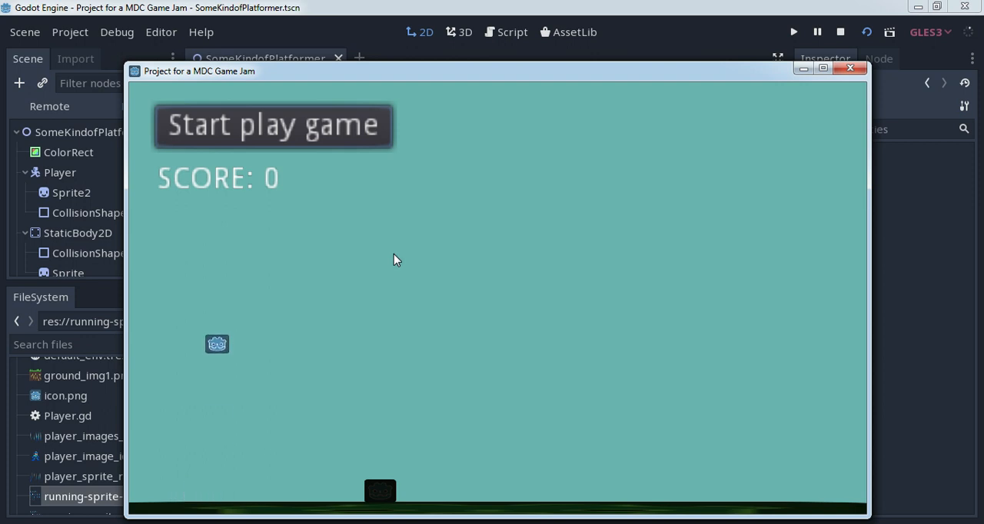
{"action": "key", "text": "Up"}
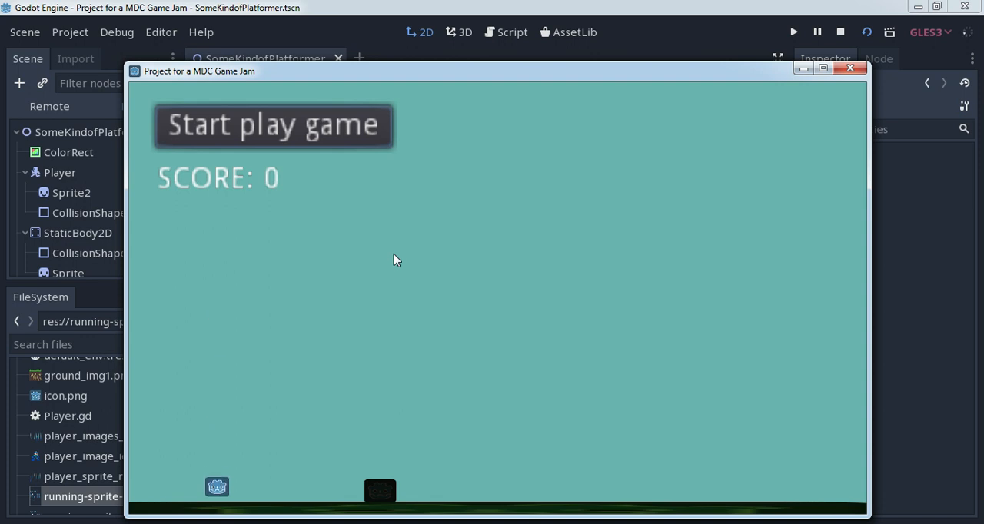
- Test the player against the dark box on the ground by jumping over it in both directions
{"action": "key", "text": "Right"}
{"action": "key", "text": "Up"}
{"action": "key", "text": "Right"}
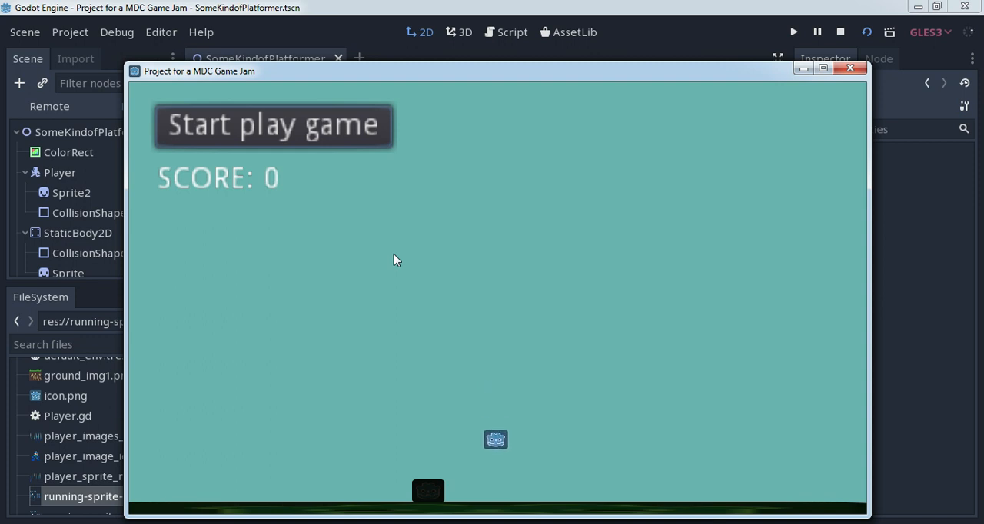
{"action": "key", "text": "Left"}
{"action": "key", "text": "Up"}
{"action": "key", "text": "Left"}
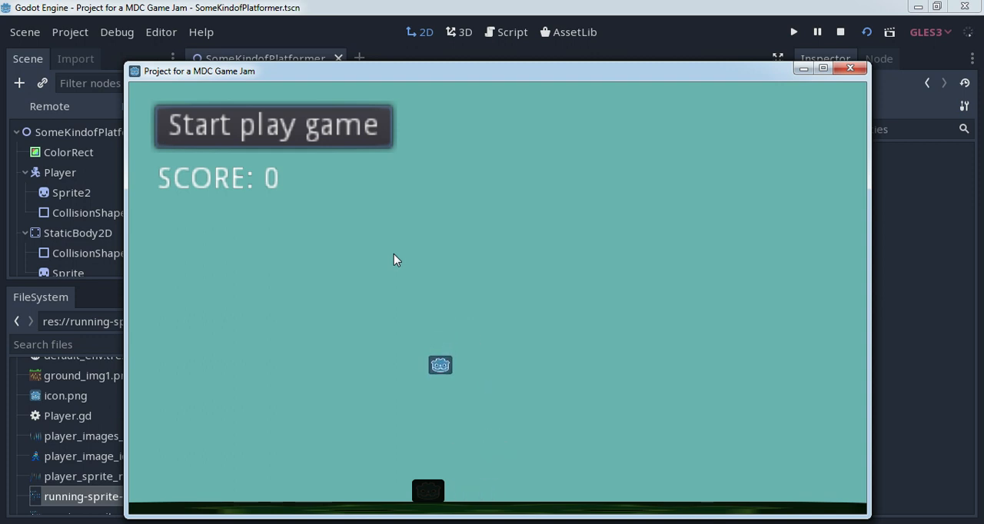
{"action": "key", "text": "Left"}
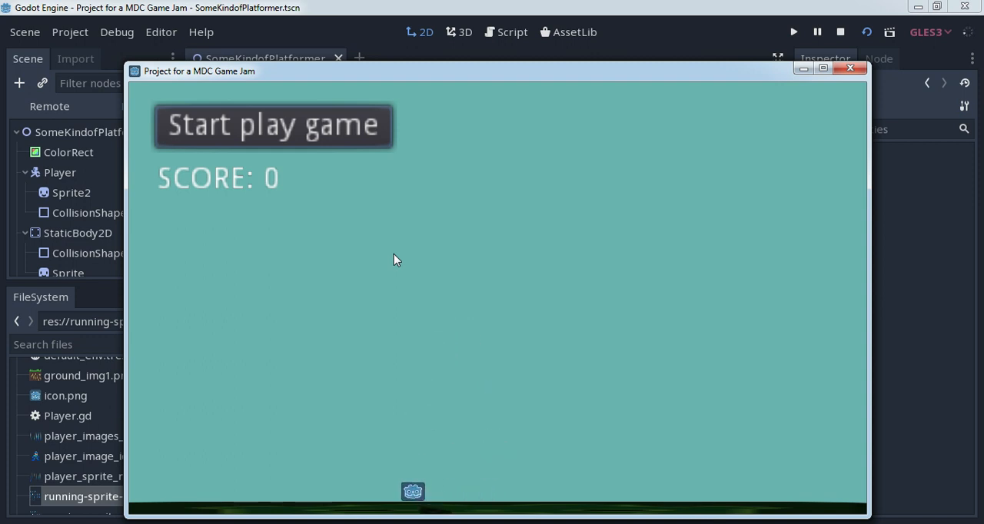
- Test running and jumping back and forth along the ground, and close the running game
{"action": "key", "text": "Left"}
{"action": "key", "text": "Up"}
{"action": "key", "text": "Right"}
{"action": "key", "text": "Left"}
{"action": "key", "text": "Right"}
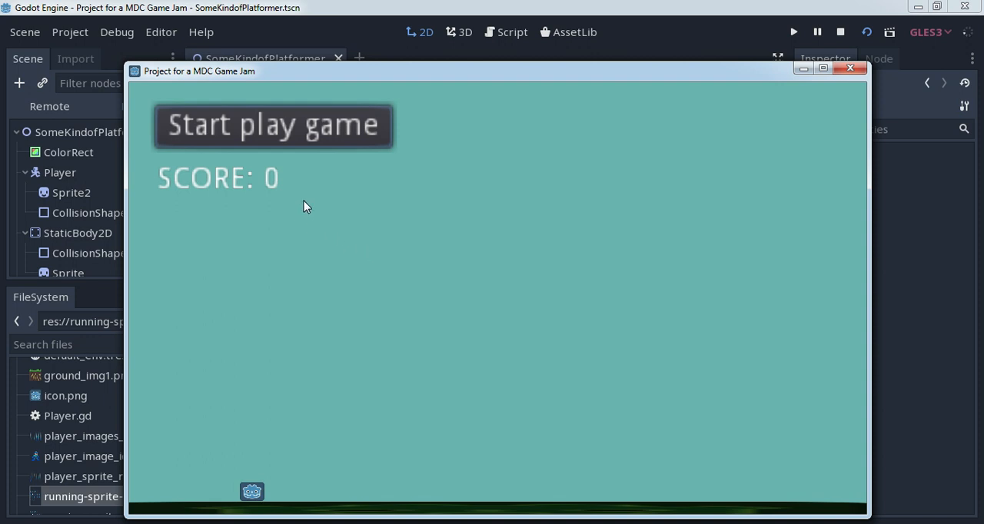
{"action": "key", "text": "Right"}
{"action": "key", "text": "Up"}
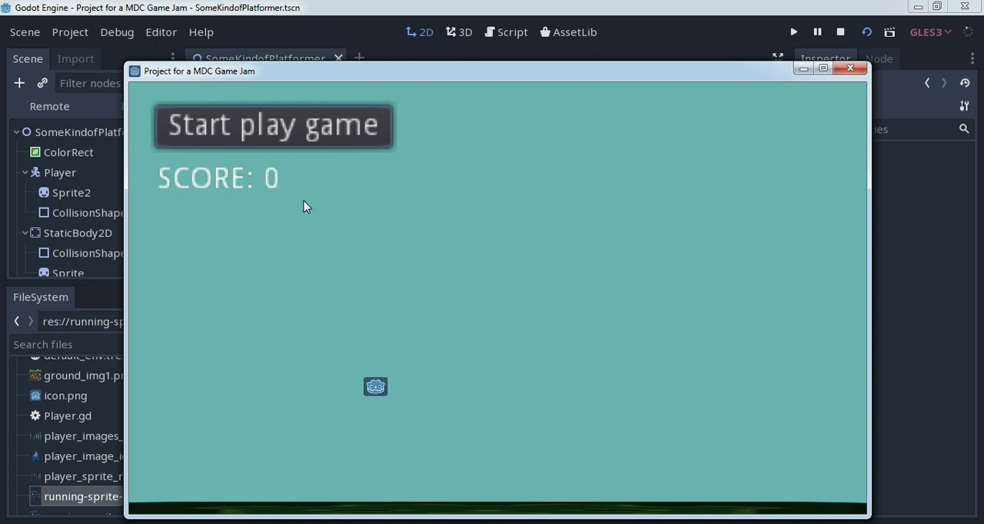
{"action": "key", "text": "Left"}
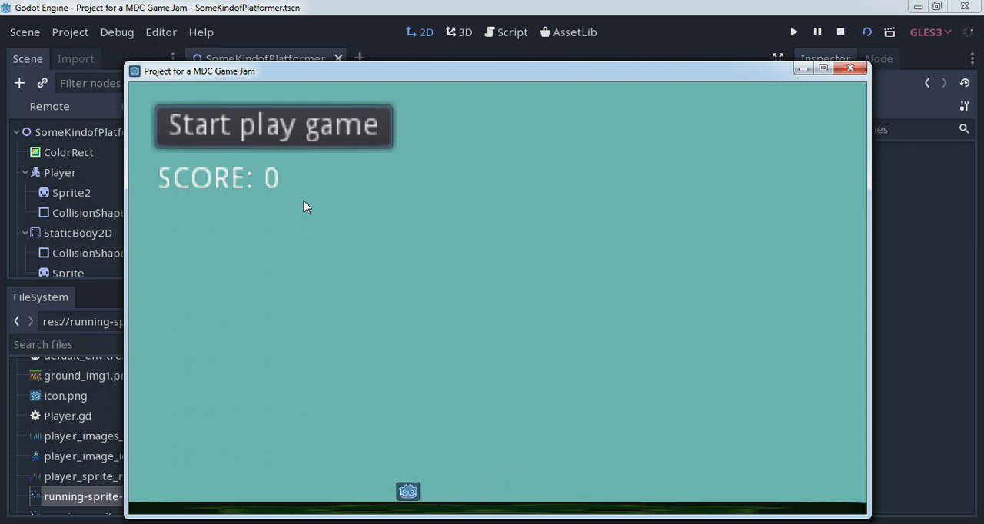
{"action": "key", "text": "Right"}
{"action": "key", "text": "Right"}
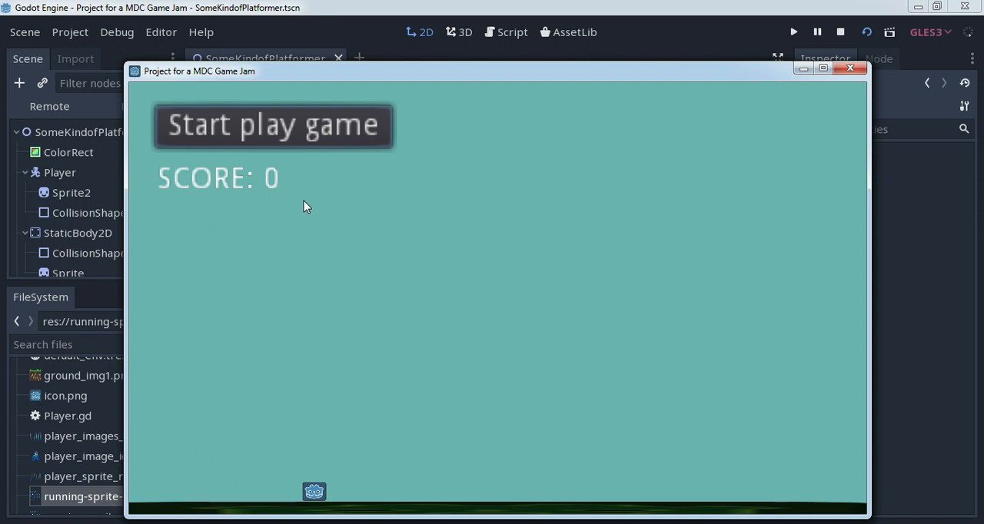
{"action": "left_click", "coordinate": [850, 68]}
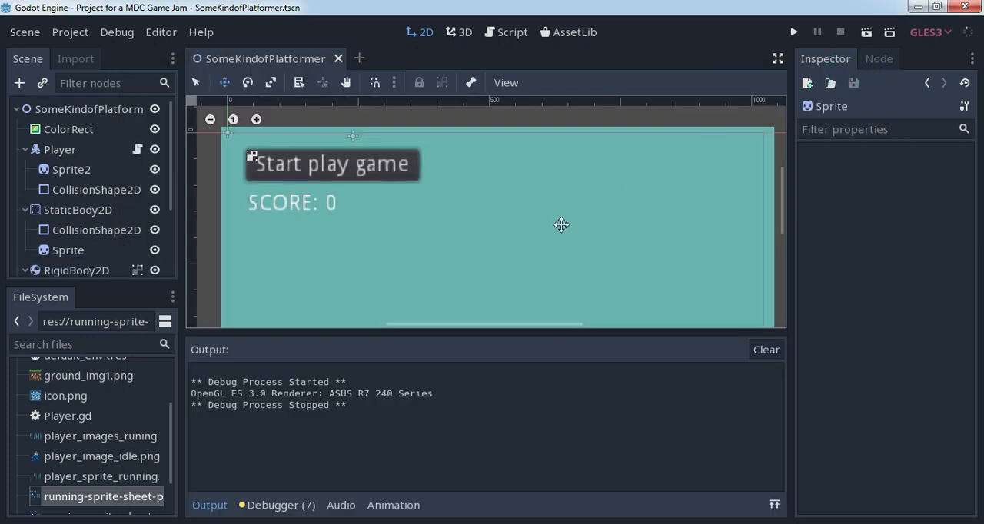
- Try placing ground_img1.png as a sprite in the middle of the scene, and undo the placement
{"action": "scroll", "coordinate": [475, 214], "scroll_direction": "down", "scroll_amount": 3}
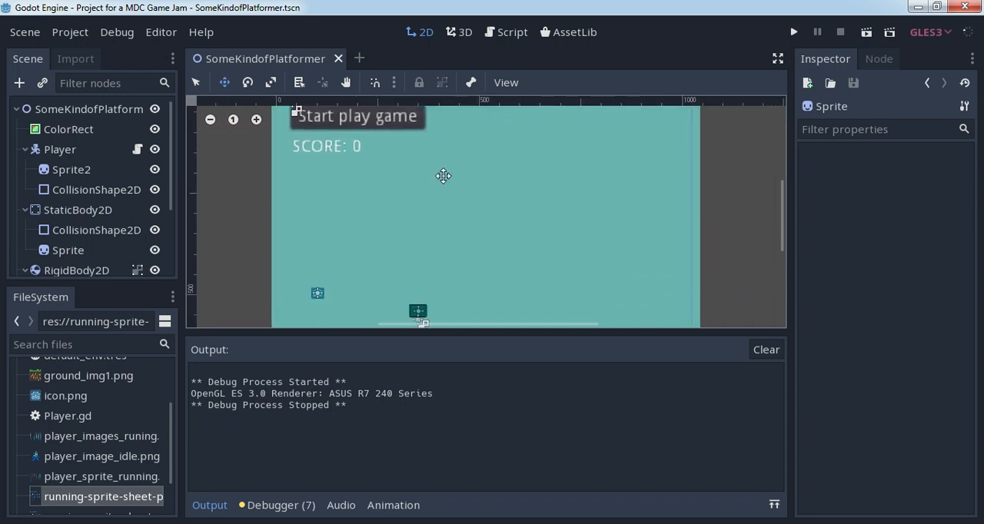
{"action": "scroll", "coordinate": [410, 223], "scroll_direction": "up", "scroll_amount": 2}
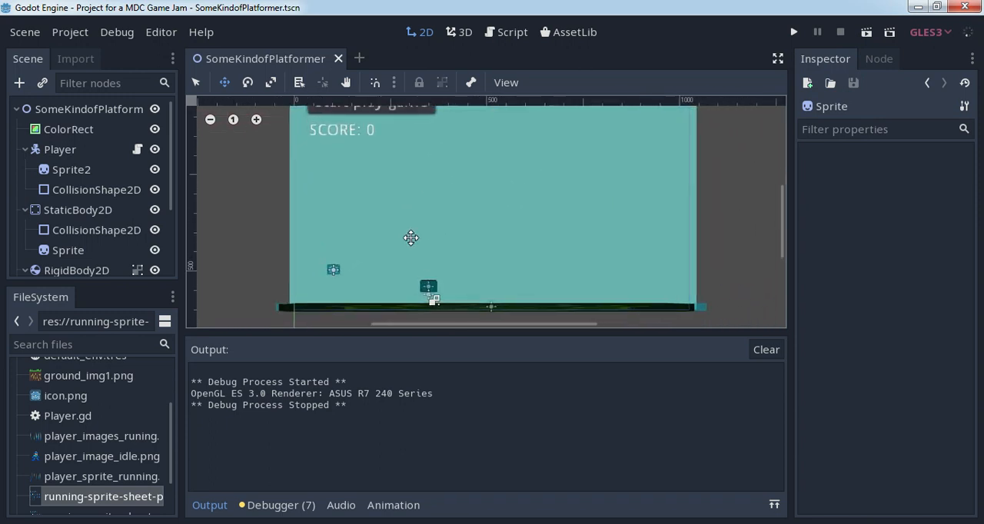
{"action": "left_click_drag", "start_coordinate": [104, 376], "coordinate": [436, 226]}
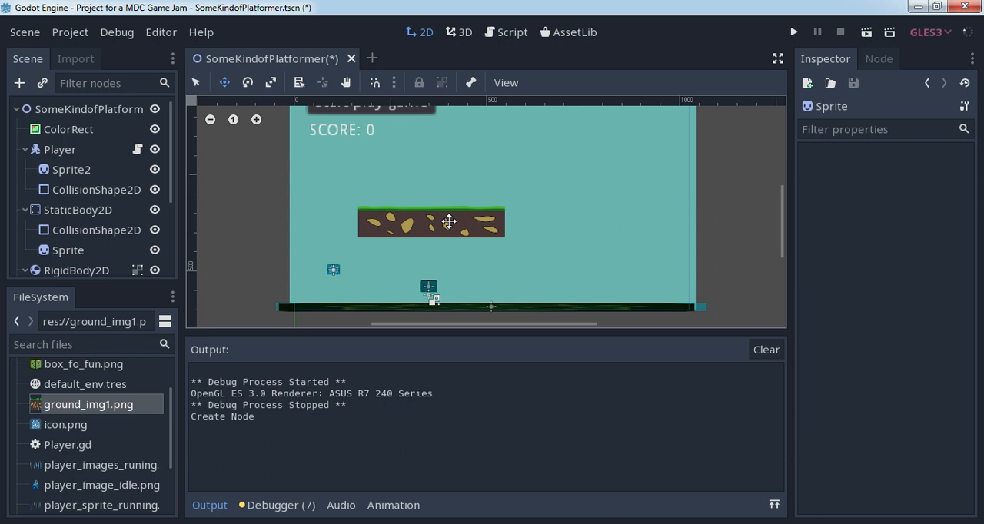
{"action": "key", "text": "g"}
{"action": "key", "text": "ctrl+z"}
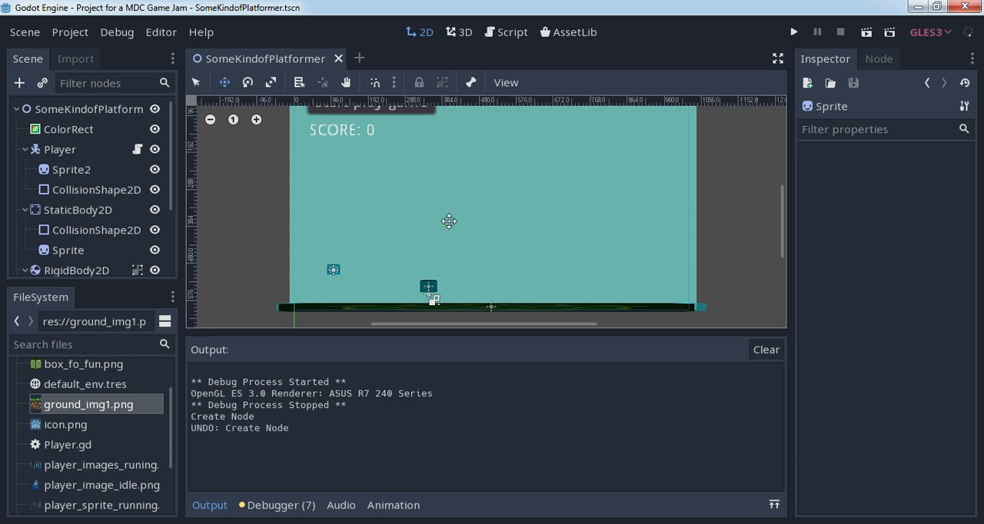
{"action": "key", "text": "g"}
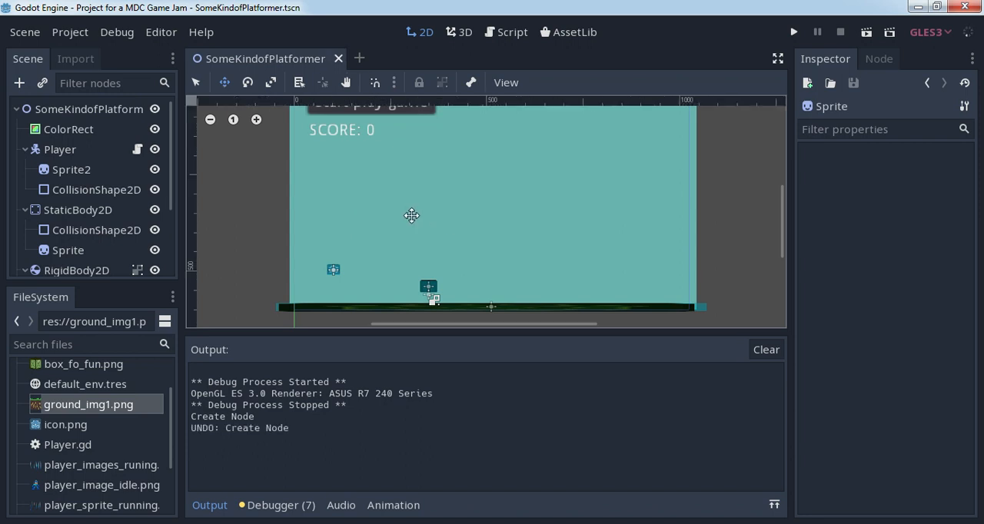
{"action": "scroll", "coordinate": [405, 189], "scroll_direction": "down", "scroll_amount": 1}
{"action": "scroll", "coordinate": [419, 190], "scroll_direction": "up", "scroll_amount": 2}
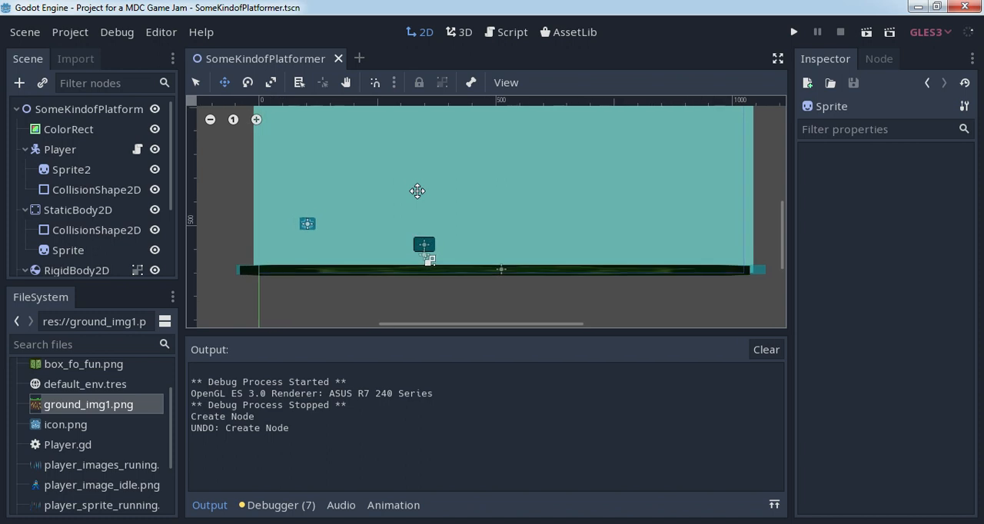
{"action": "scroll", "coordinate": [428, 190], "scroll_direction": "down", "scroll_amount": 2}
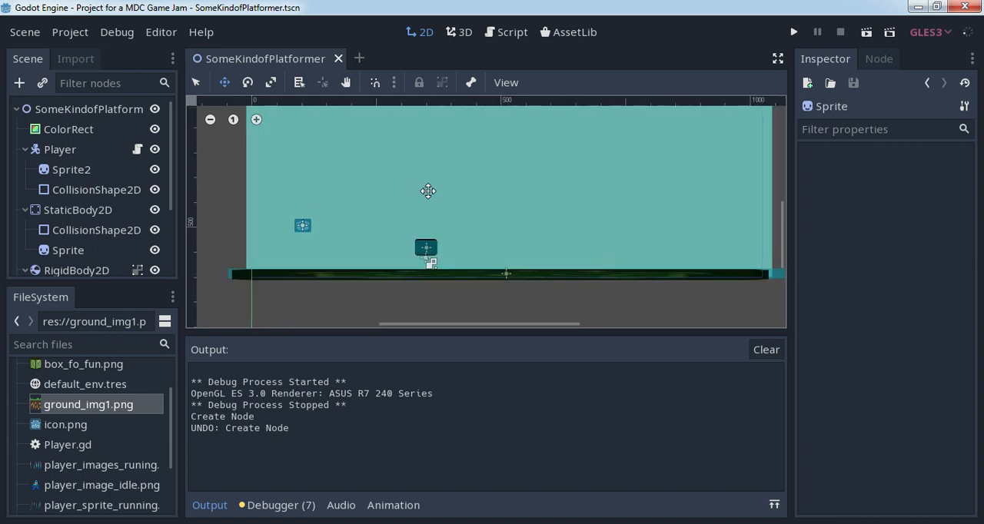
{"action": "scroll", "coordinate": [430, 192], "scroll_direction": "up", "scroll_amount": 1}
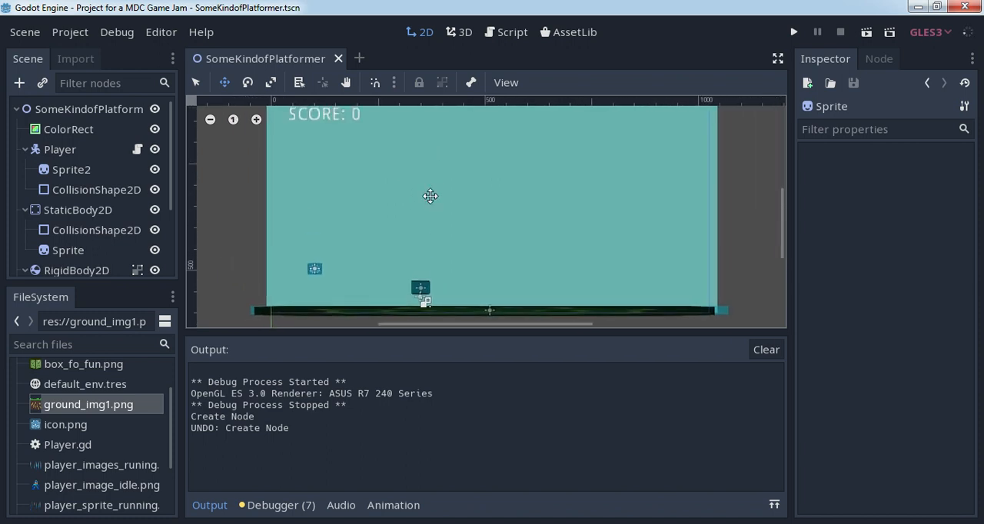
{"action": "scroll", "coordinate": [430, 196], "scroll_direction": "down", "scroll_amount": 1}
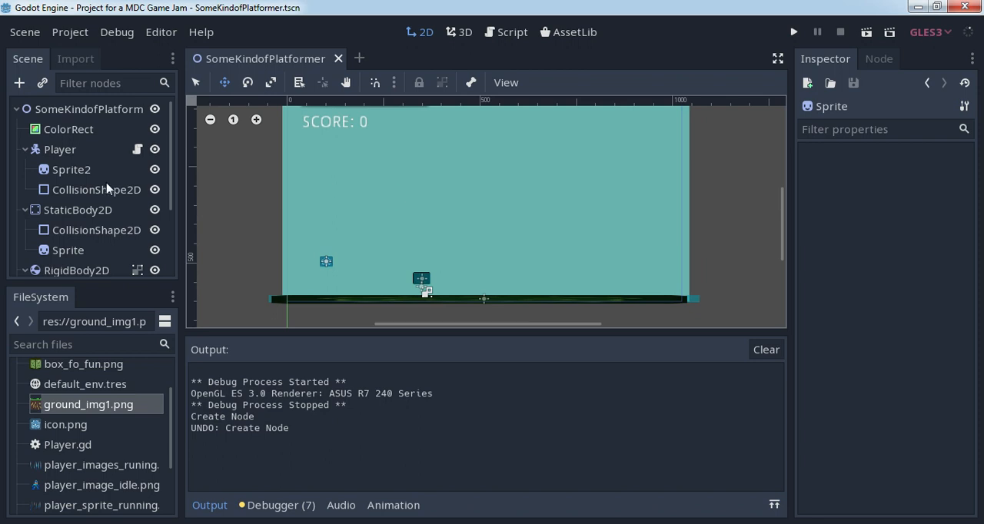
- Hide the StaticBody2D ground node in the scene
{"action": "left_click", "coordinate": [16, 109]}
{"action": "left_click", "coordinate": [17, 109]}
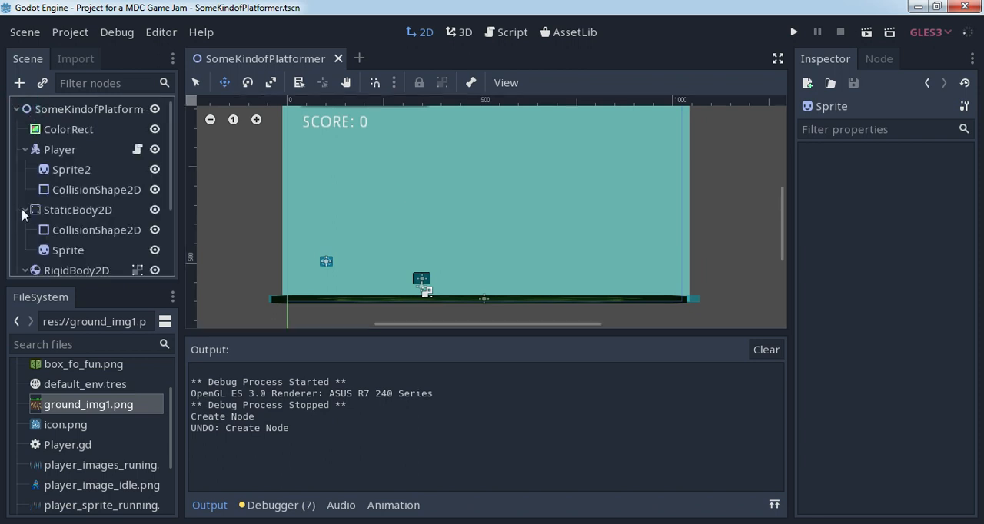
{"action": "left_click", "coordinate": [155, 210]}
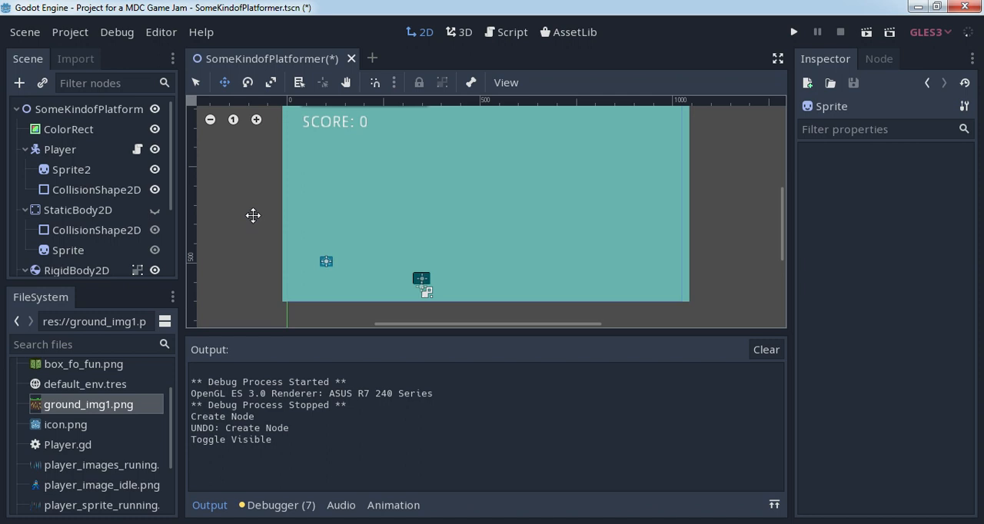
{"action": "middle_click_drag", "start_coordinate": [419, 164], "coordinate": [400, 199]}
{"action": "scroll", "coordinate": [414, 201], "scroll_direction": "down", "scroll_amount": 3}
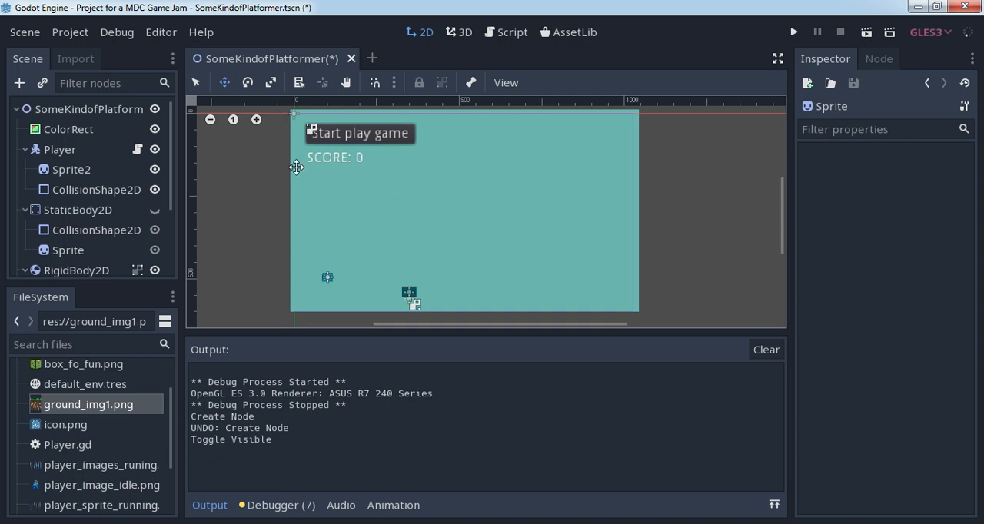
- Add a TileMap node to the SomeKindofPlatformer scene
{"action": "left_click", "coordinate": [19, 82]}
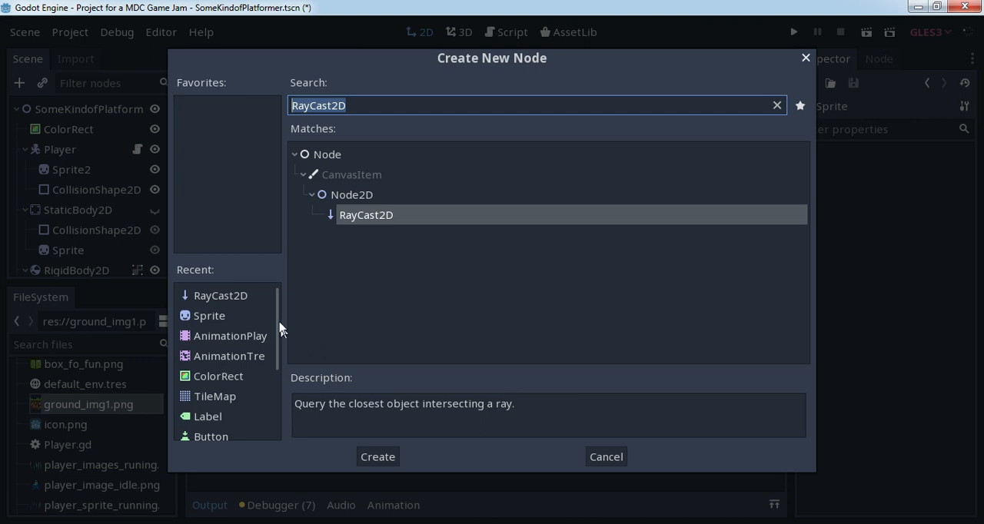
{"action": "left_click_drag", "start_coordinate": [276, 310], "coordinate": [277, 354]}
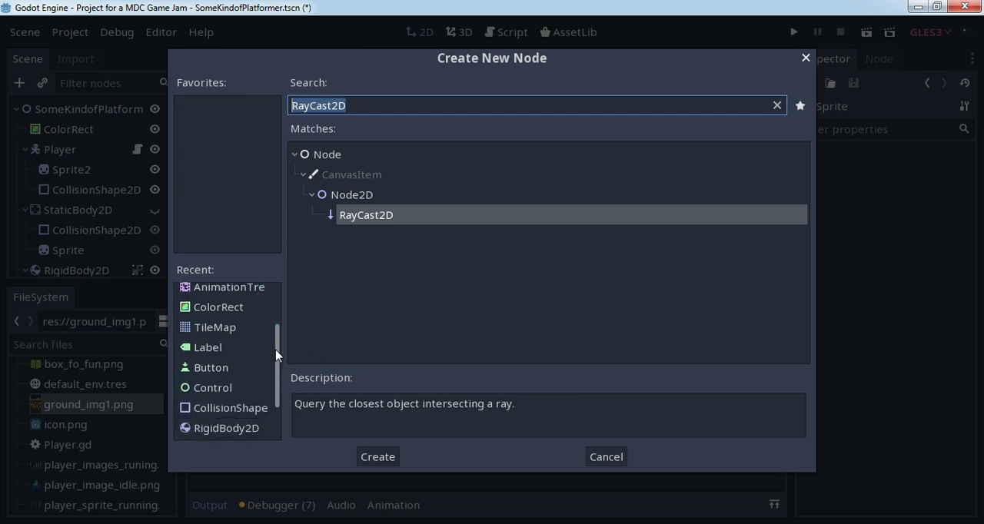
{"action": "left_click", "coordinate": [231, 328]}
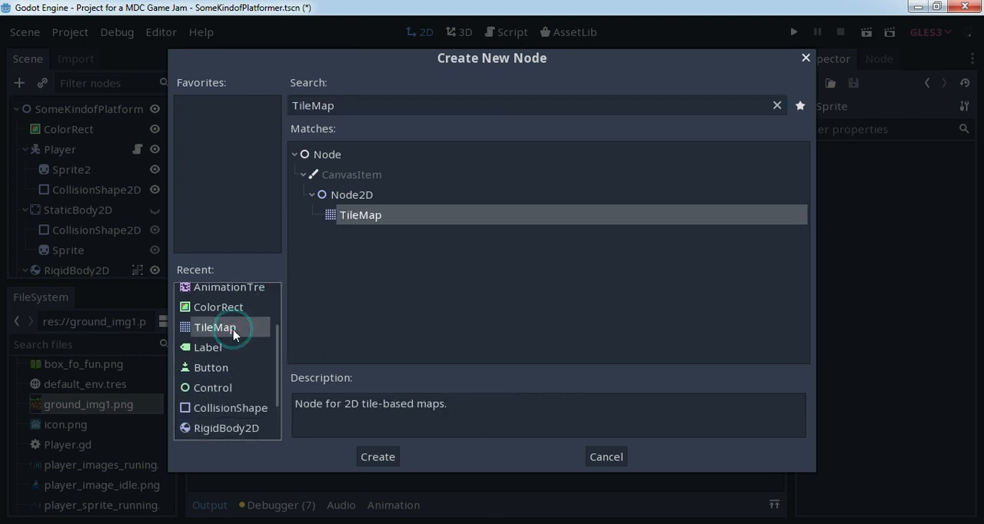
{"action": "left_click", "coordinate": [380, 461]}
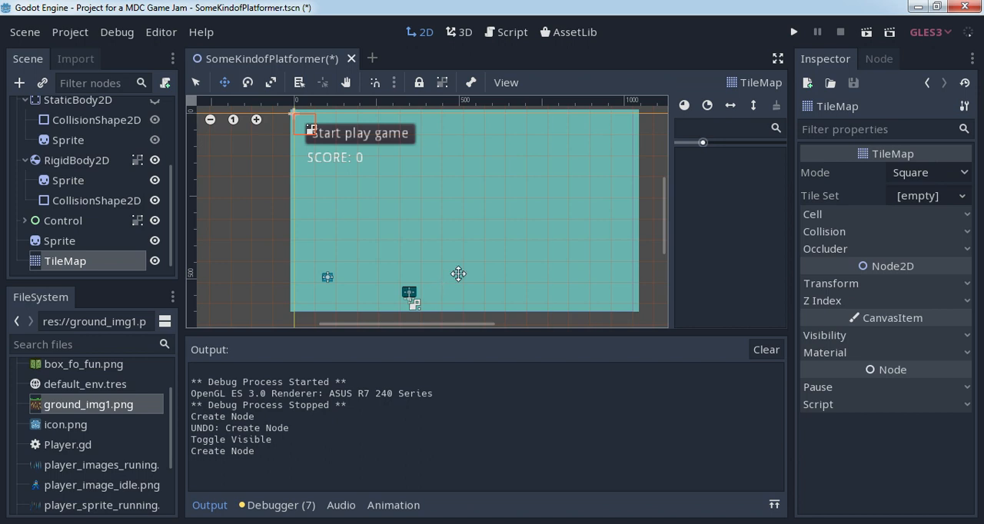
- Assign a new TileSet to the TileMap node and open it for editing
{"action": "left_click", "coordinate": [926, 196]}
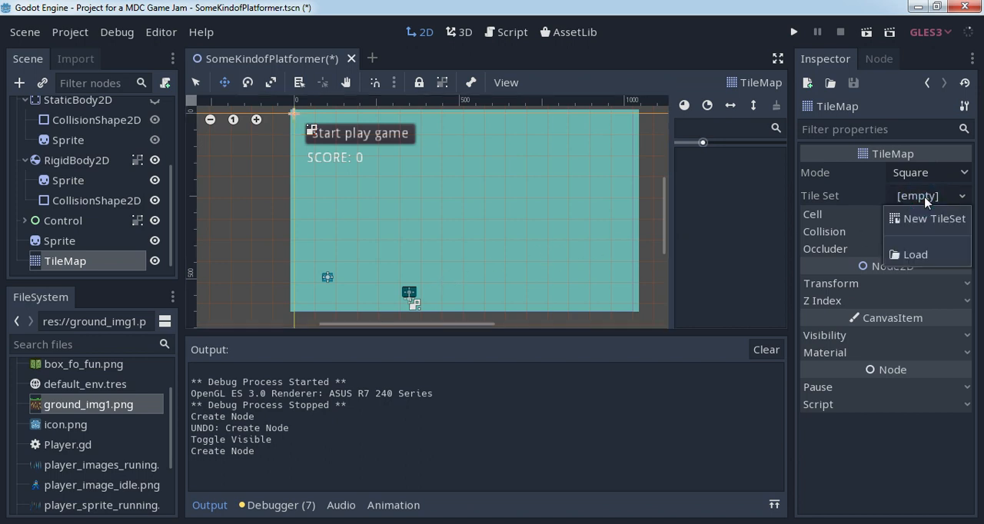
{"action": "left_click", "coordinate": [925, 220]}
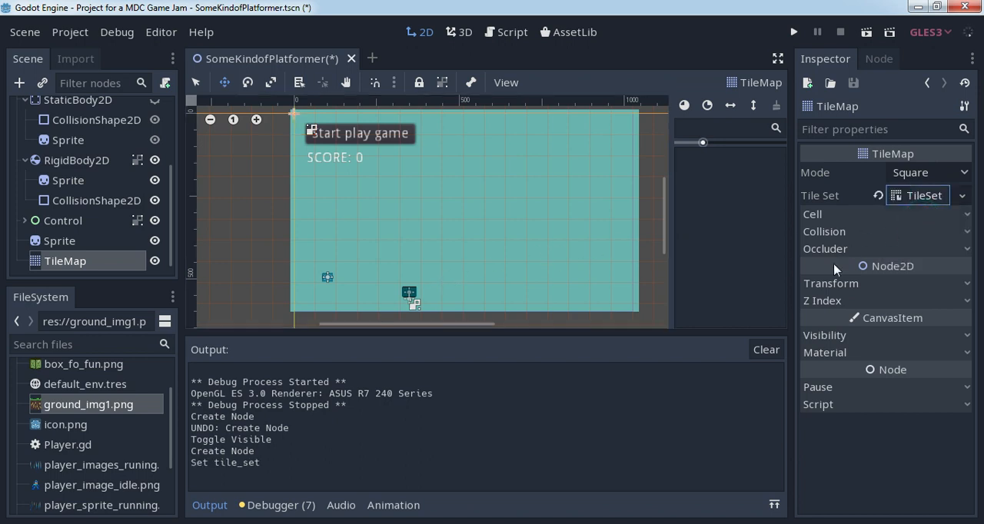
{"action": "left_click", "coordinate": [907, 198]}
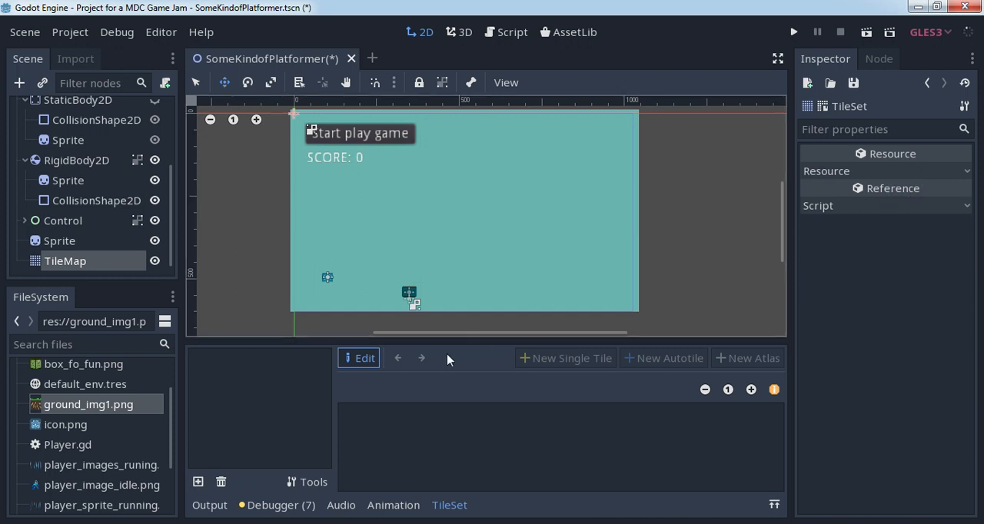
- Add ground_img1.png as a texture to the TileSet
{"action": "left_click_drag", "start_coordinate": [100, 406], "coordinate": [272, 422]}
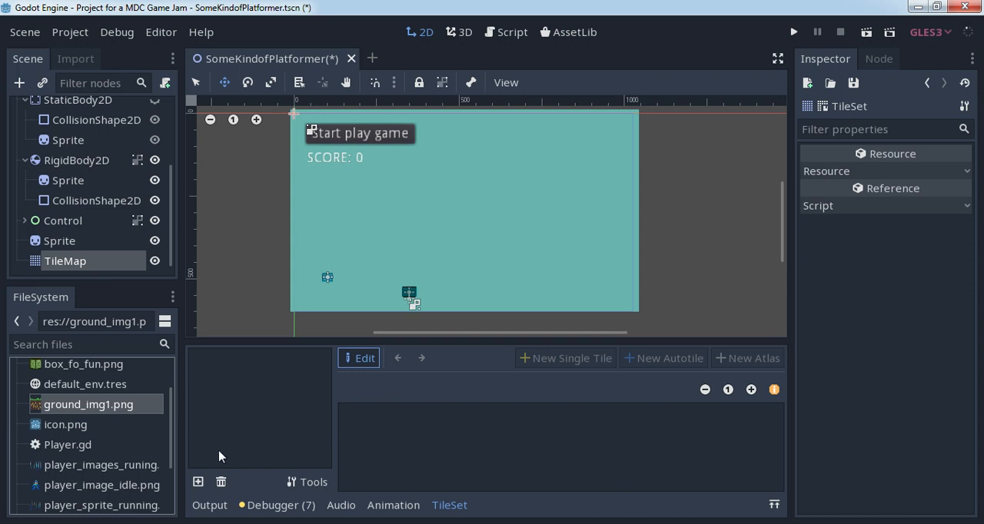
{"action": "left_click", "coordinate": [198, 481]}
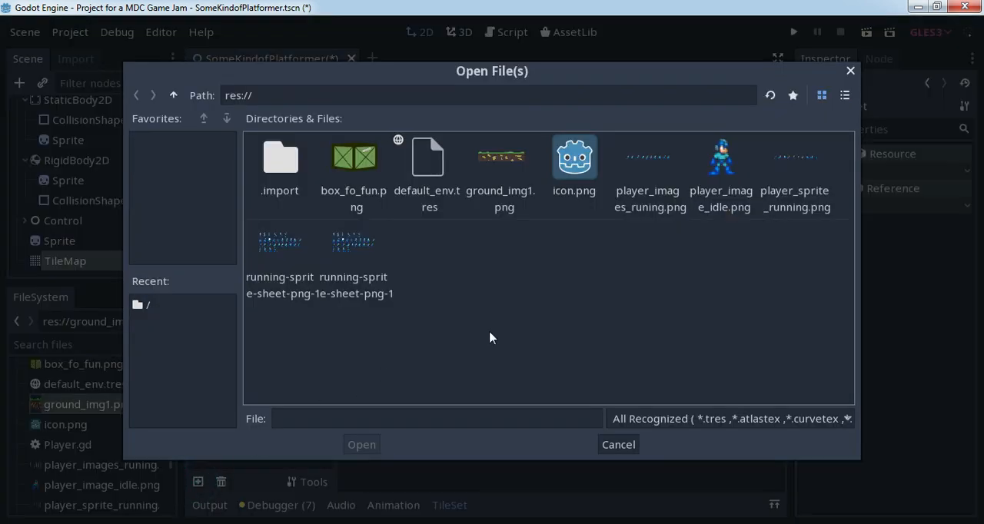
{"action": "left_click", "coordinate": [513, 175]}
{"action": "left_click", "coordinate": [361, 444]}
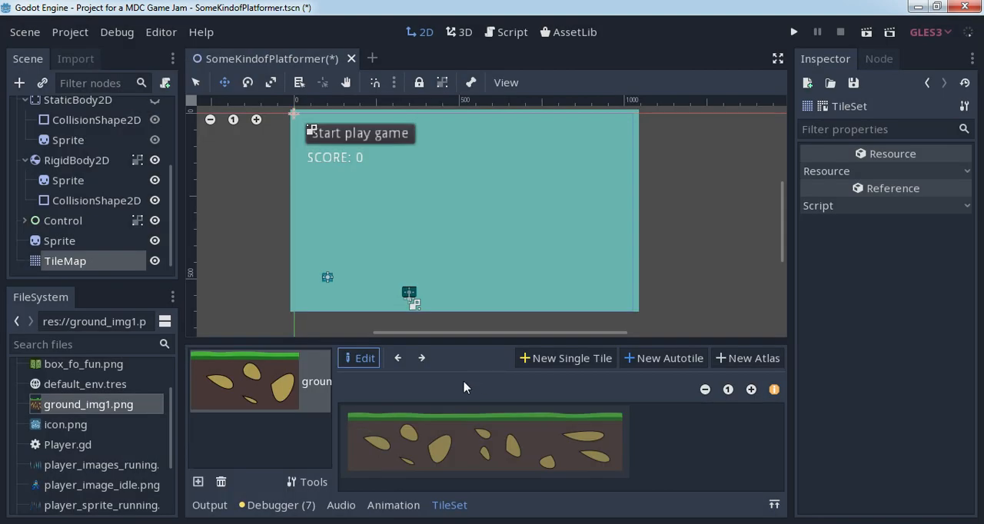
- Create a single tile whose region covers the whole ground_img1.png texture
{"action": "left_click", "coordinate": [578, 359]}
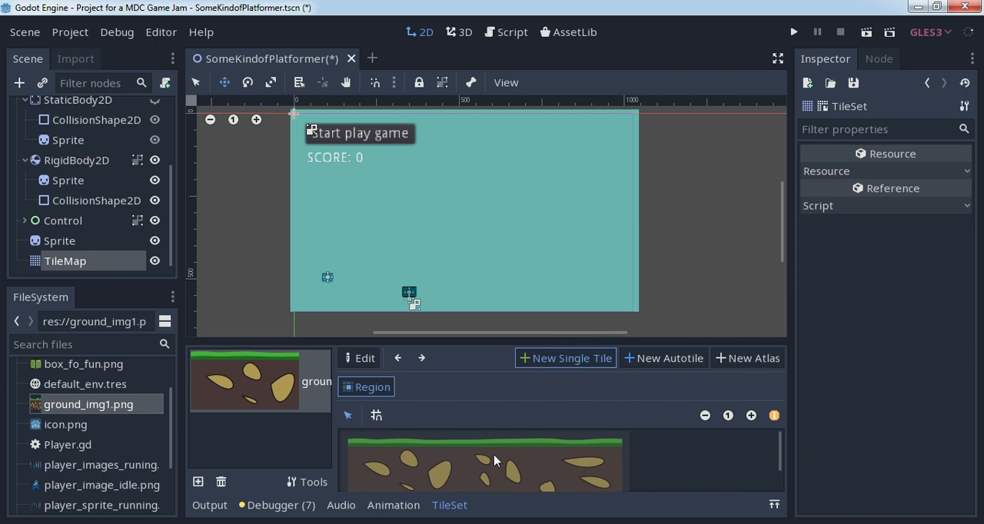
{"action": "left_click", "coordinate": [705, 415]}
{"action": "left_click", "coordinate": [705, 415]}
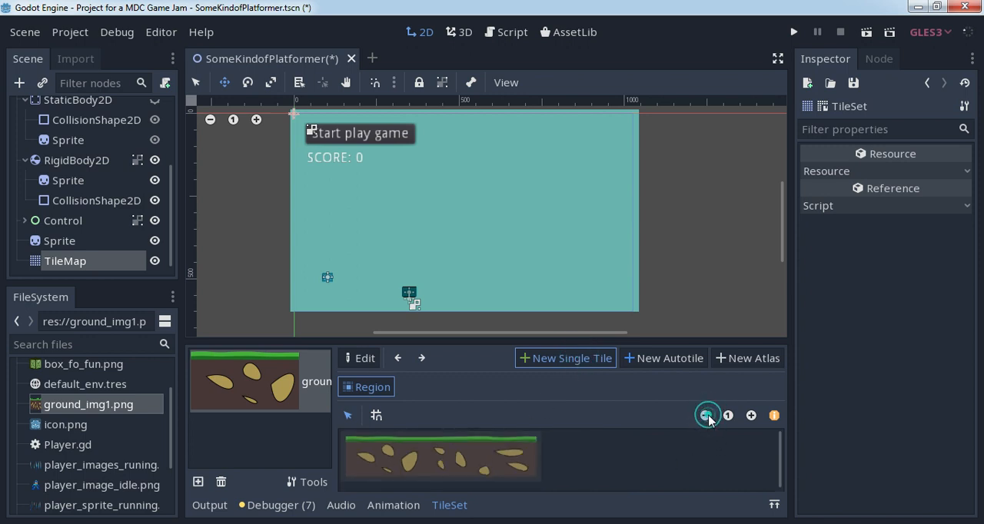
{"action": "left_click_drag", "start_coordinate": [347, 437], "coordinate": [538, 483]}
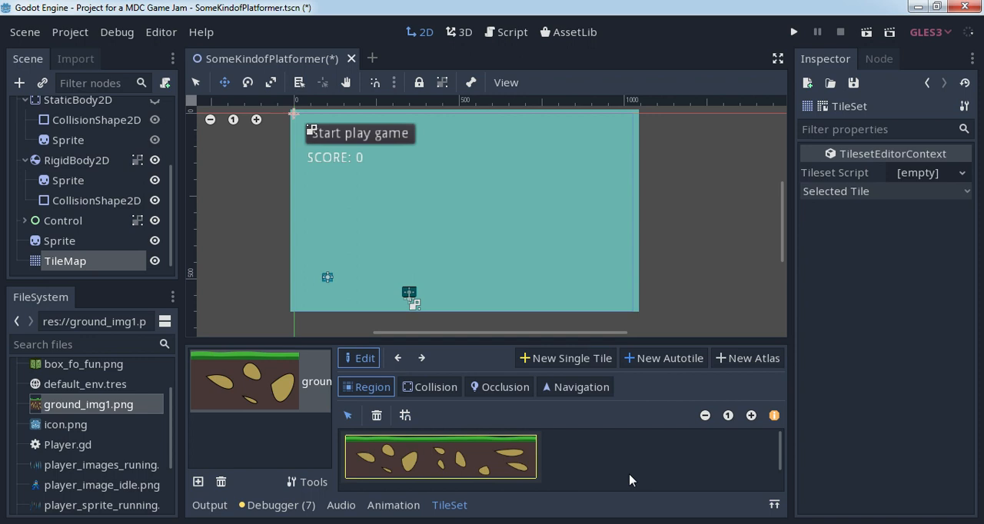
- Try to add a rectangular collision shape to the ground tile
{"action": "left_click", "coordinate": [428, 387]}
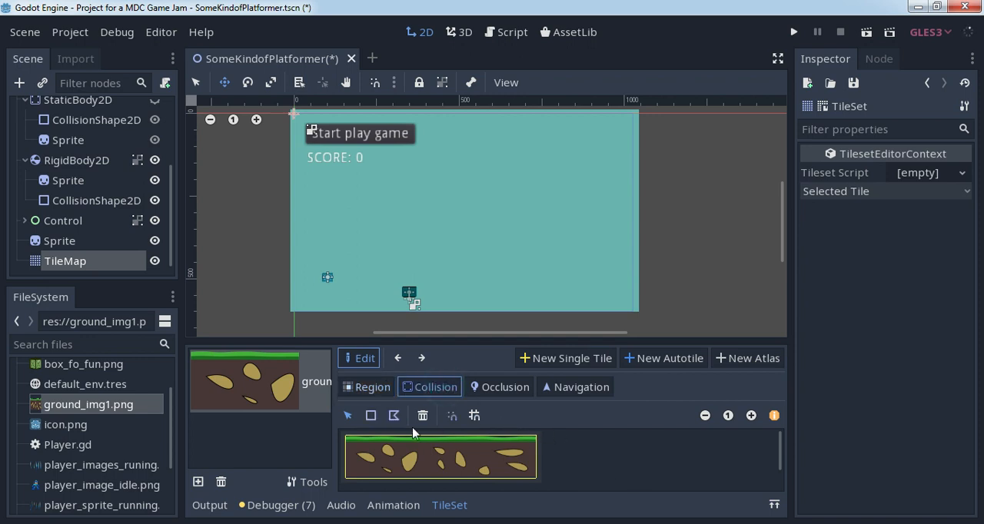
{"action": "left_click", "coordinate": [370, 416]}
{"action": "left_click", "coordinate": [371, 415]}
{"action": "left_click", "coordinate": [371, 416]}
{"action": "left_click", "coordinate": [371, 417]}
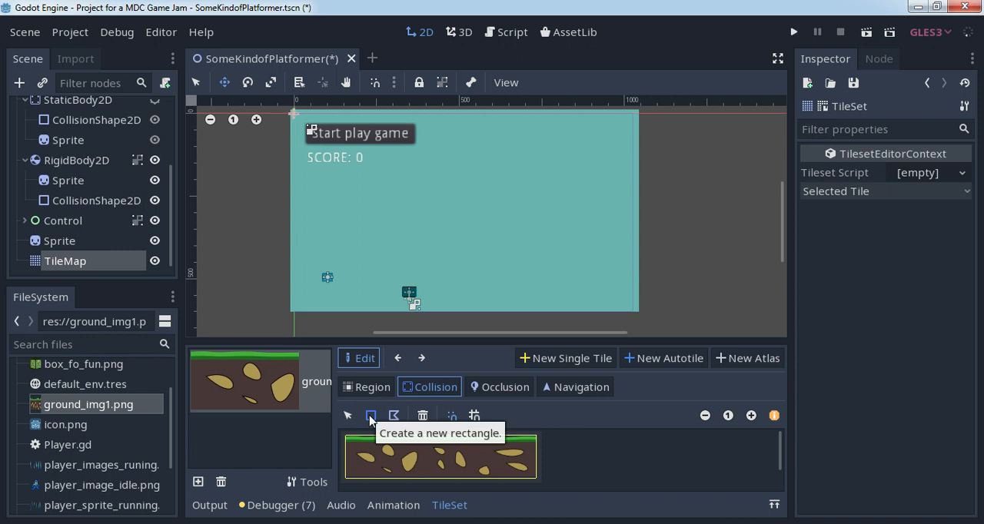
{"action": "left_click", "coordinate": [371, 388]}
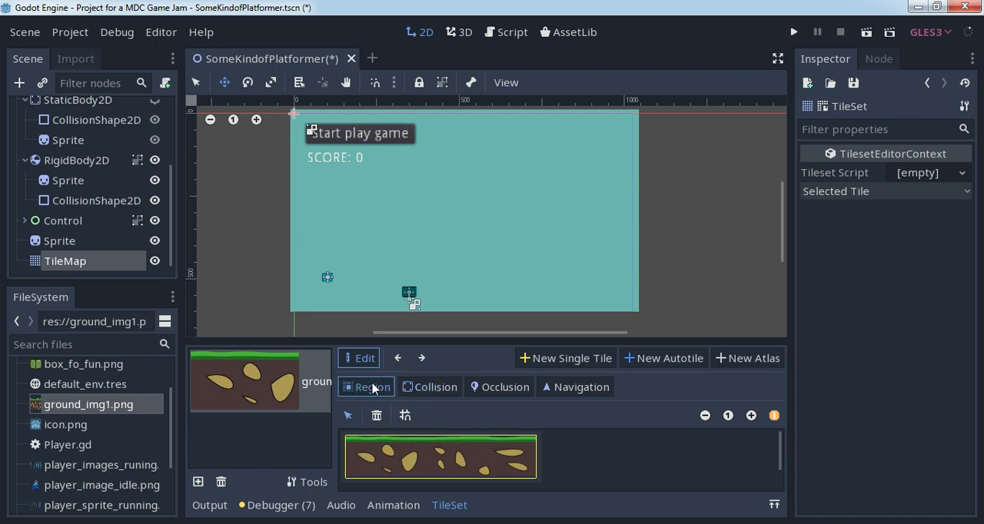
{"action": "left_click", "coordinate": [430, 387]}
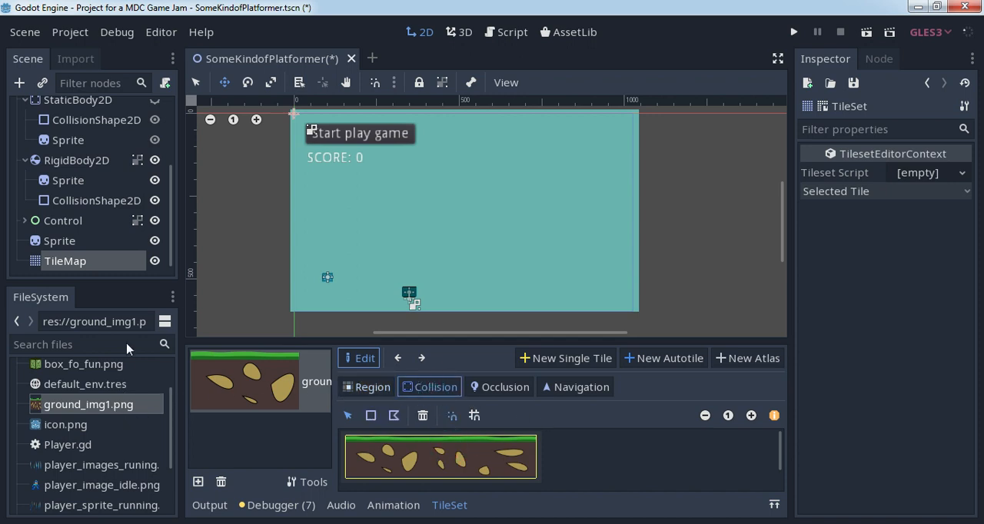
- Reselect the TileMap node and reopen its TileSet on the ground_img1.png texture
{"action": "left_click", "coordinate": [92, 262]}
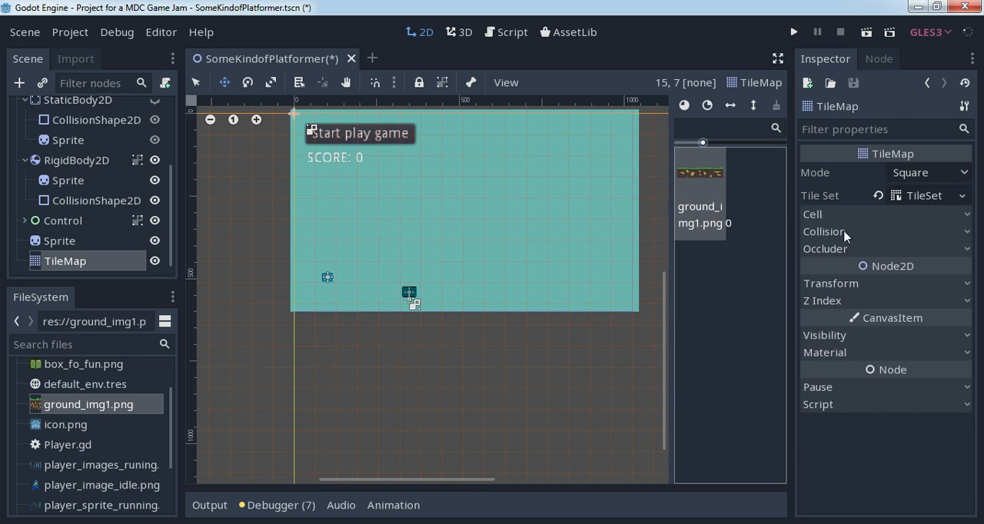
{"action": "left_click", "coordinate": [819, 215]}
{"action": "left_click", "coordinate": [825, 215]}
{"action": "left_click", "coordinate": [919, 195]}
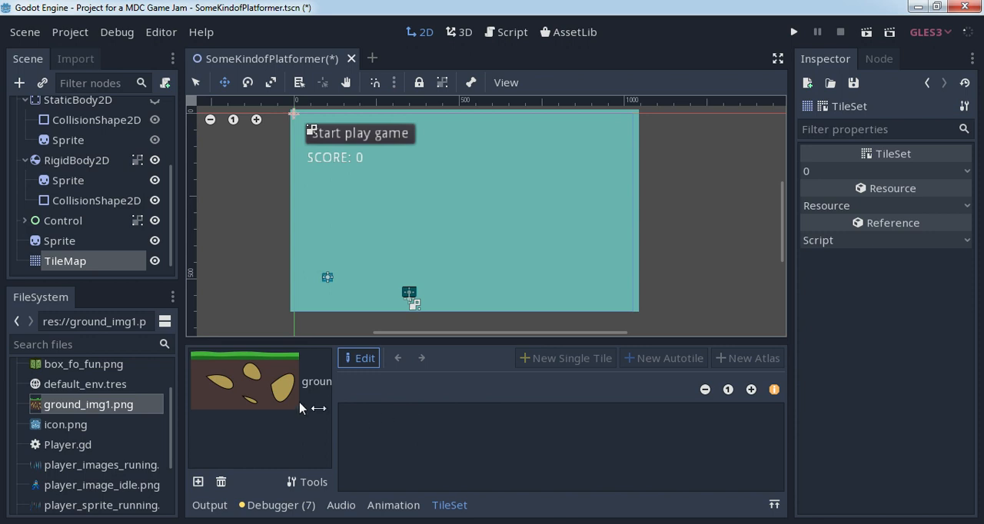
{"action": "left_click", "coordinate": [263, 380]}
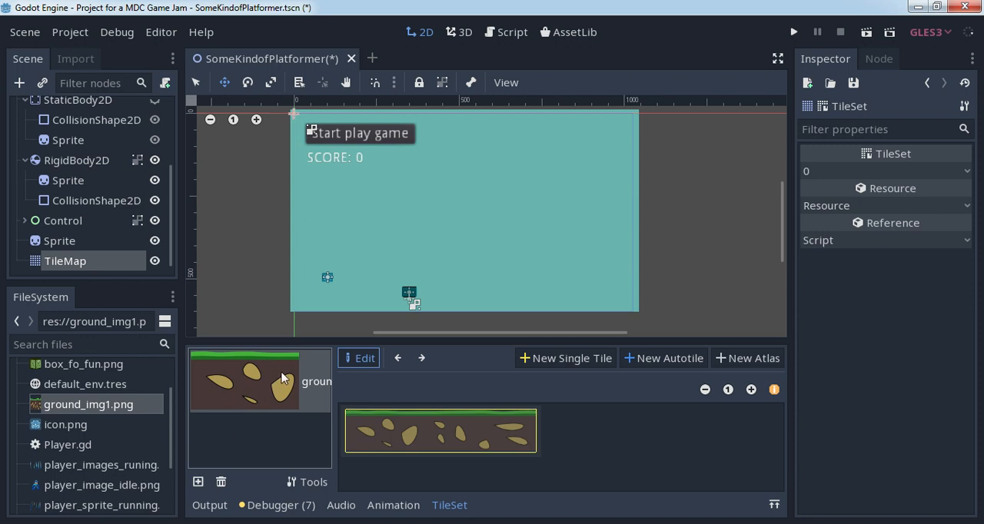
- Define a new single tile region across the full ground texture again
{"action": "left_click", "coordinate": [569, 359]}
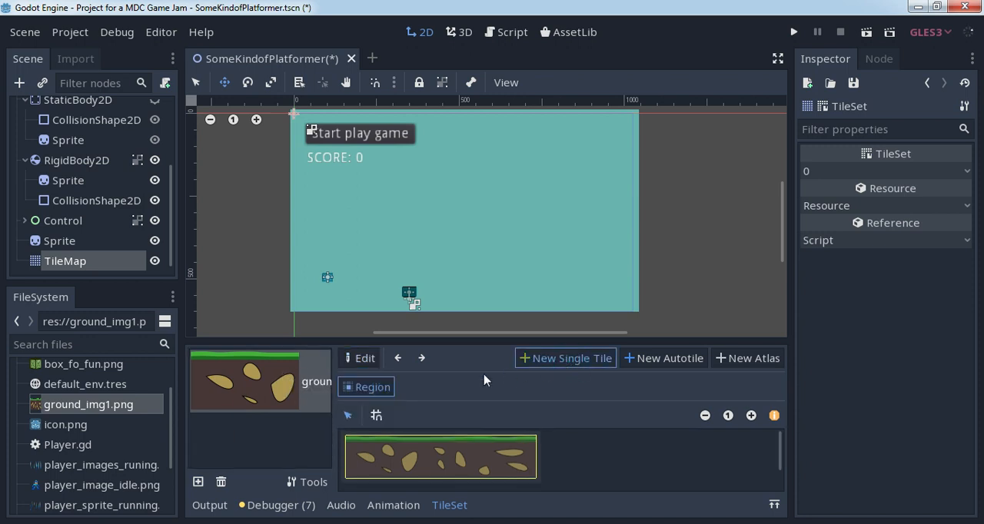
{"action": "left_click", "coordinate": [378, 446]}
{"action": "left_click", "coordinate": [372, 391]}
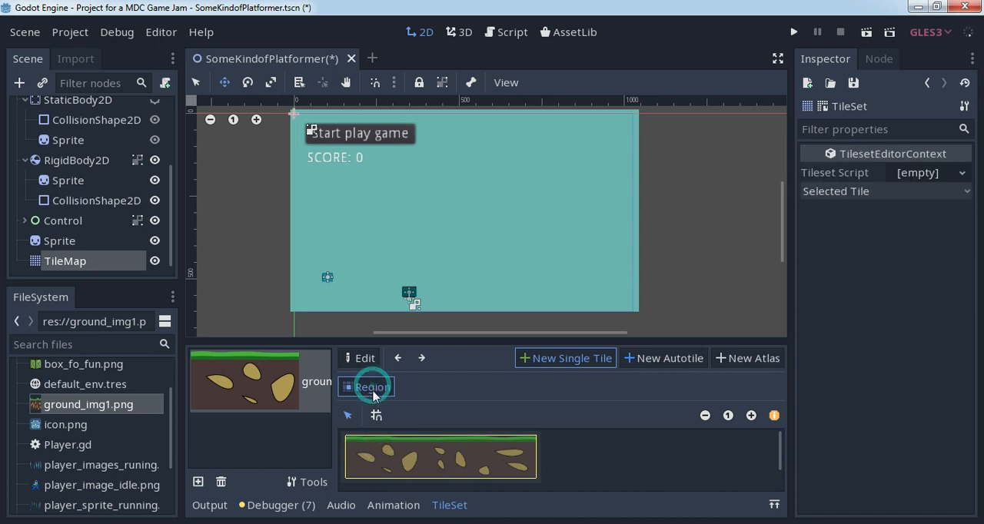
{"action": "left_click_drag", "start_coordinate": [347, 442], "coordinate": [538, 483]}
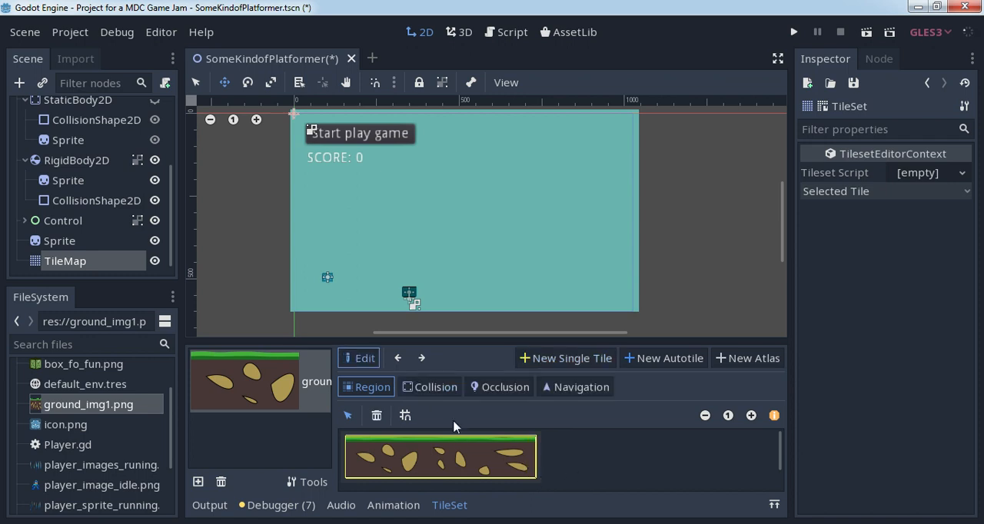
- Try to give the tile a rectangular collision shape with grid snapping enabled
{"action": "left_click", "coordinate": [441, 388]}
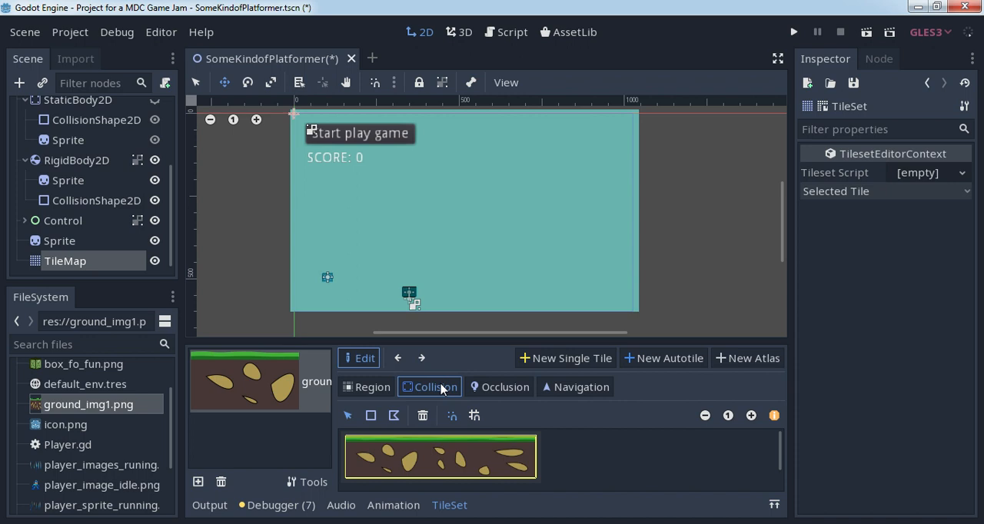
{"action": "left_click", "coordinate": [451, 415]}
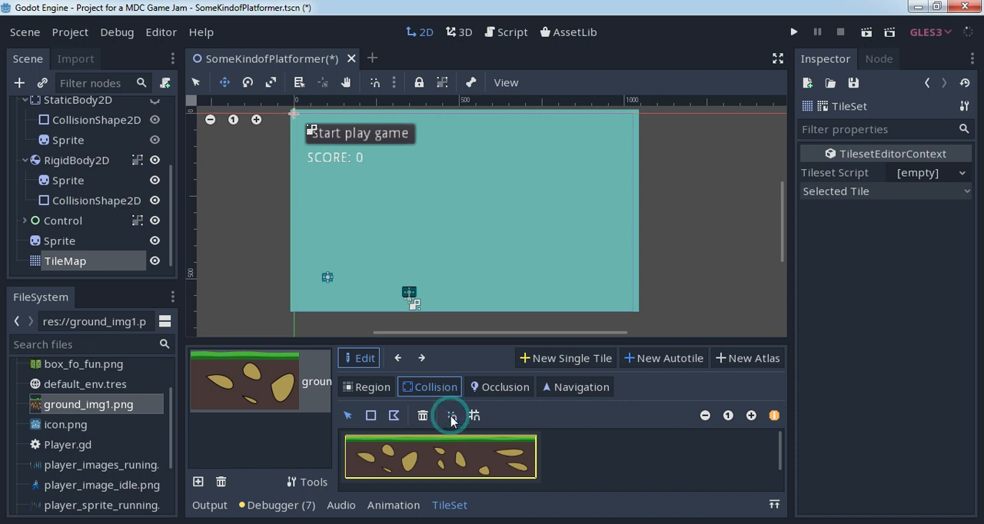
{"action": "left_click", "coordinate": [370, 415]}
{"action": "left_click", "coordinate": [474, 415]}
{"action": "left_click", "coordinate": [370, 416]}
{"action": "left_click", "coordinate": [370, 416]}
{"action": "left_click", "coordinate": [387, 415]}
{"action": "left_click", "coordinate": [370, 415]}
{"action": "left_click", "coordinate": [349, 415]}
{"action": "left_click", "coordinate": [371, 416]}
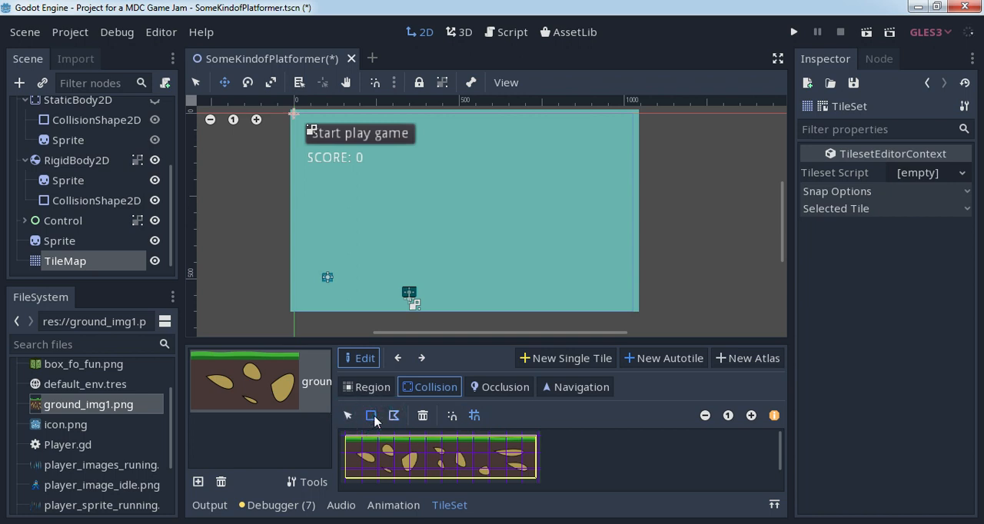
- Try redrawing the tile regions as two smaller separate areas without grid snapping and choose the rectangle collision tool
{"action": "left_click", "coordinate": [507, 386]}
{"action": "left_click", "coordinate": [544, 388]}
{"action": "left_click", "coordinate": [500, 386]}
{"action": "left_click", "coordinate": [428, 386]}
{"action": "left_click", "coordinate": [372, 390]}
{"action": "left_click", "coordinate": [405, 415]}
{"action": "left_click", "coordinate": [474, 445]}
{"action": "left_click", "coordinate": [580, 446]}
{"action": "left_click_drag", "start_coordinate": [367, 439], "coordinate": [423, 475]}
{"action": "left_click", "coordinate": [472, 460]}
{"action": "left_click_drag", "start_coordinate": [451, 439], "coordinate": [546, 476]}
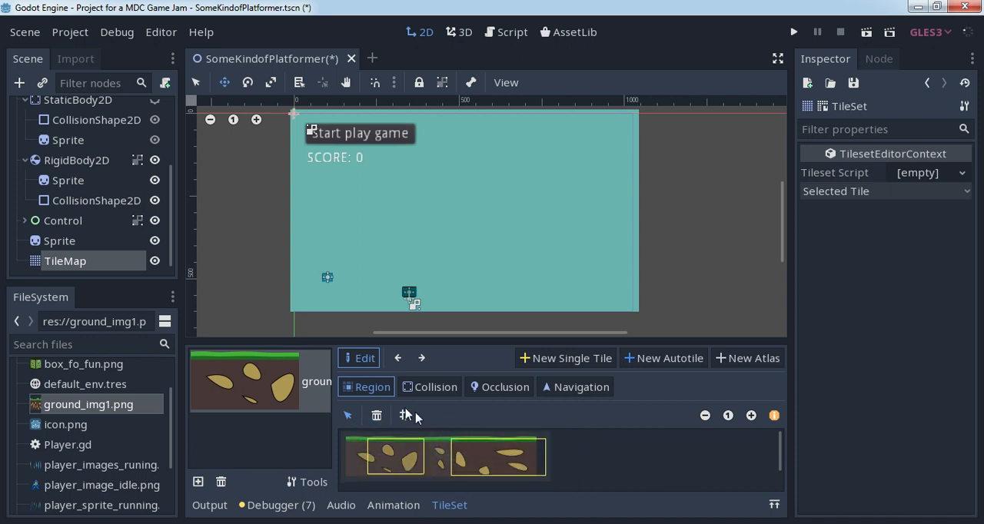
{"action": "left_click", "coordinate": [430, 386]}
{"action": "left_click", "coordinate": [371, 416]}
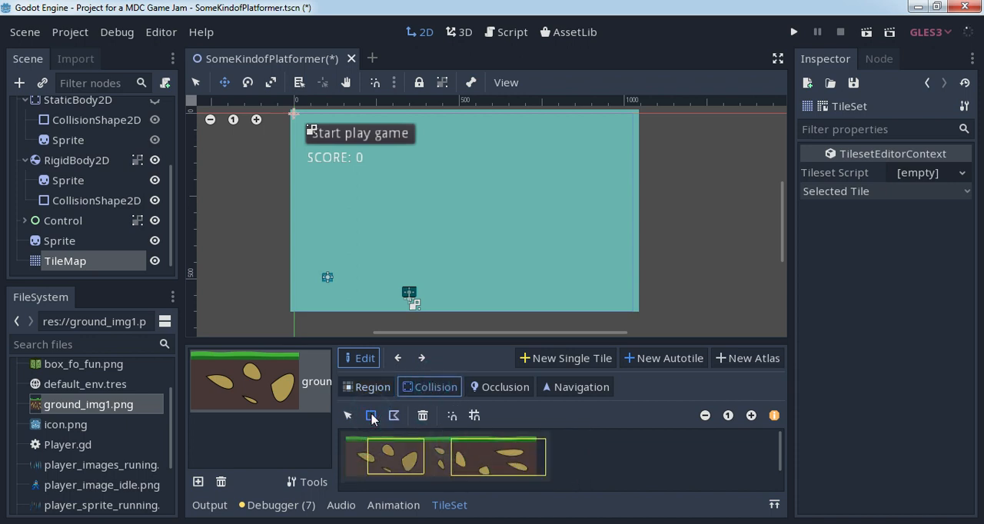
- Remove the ground_img1.png texture with its tiles from the TileSet and add the same texture again
{"action": "left_click", "coordinate": [216, 386]}
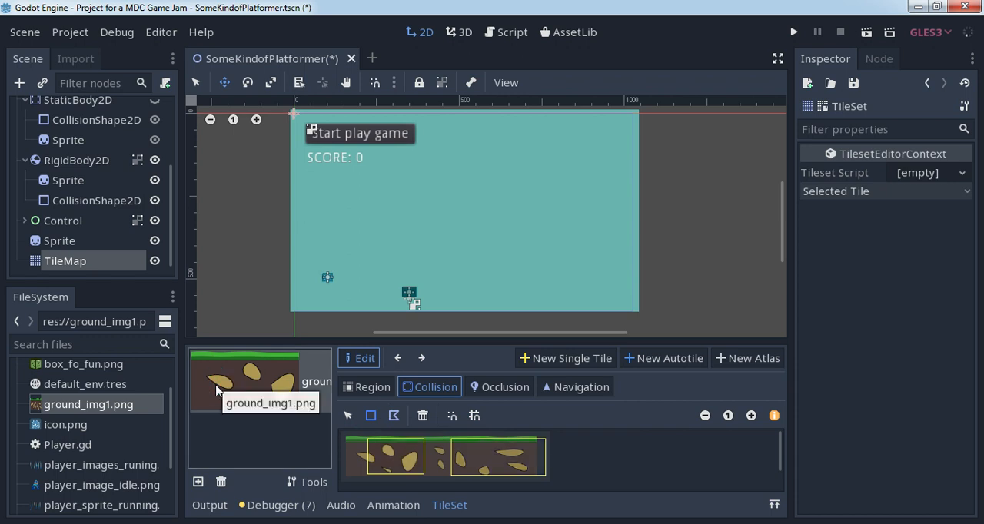
{"action": "left_click", "coordinate": [220, 481]}
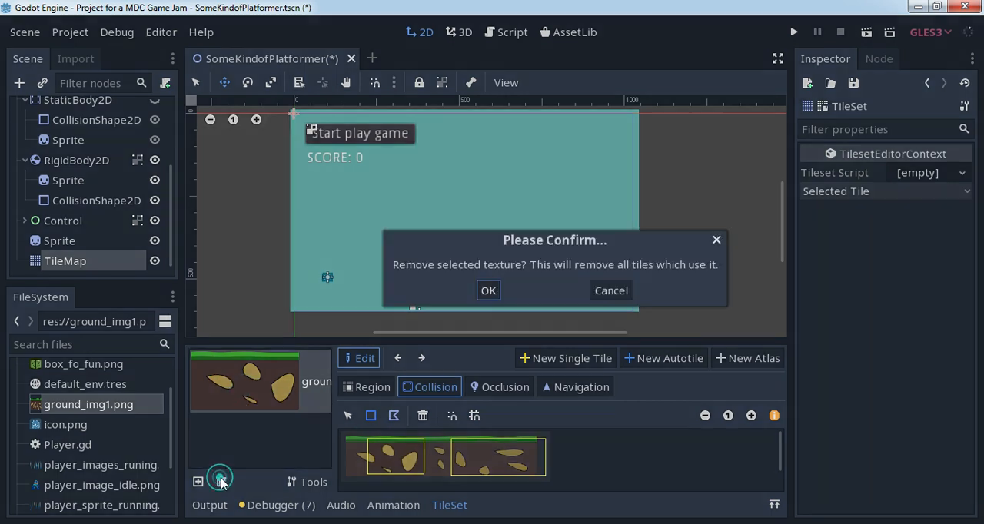
{"action": "left_click", "coordinate": [487, 290]}
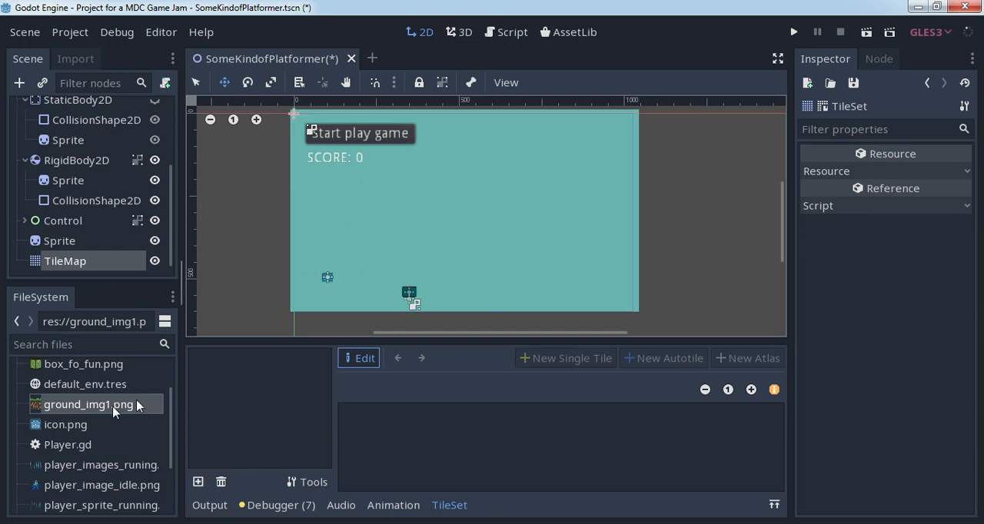
{"action": "left_click", "coordinate": [197, 481]}
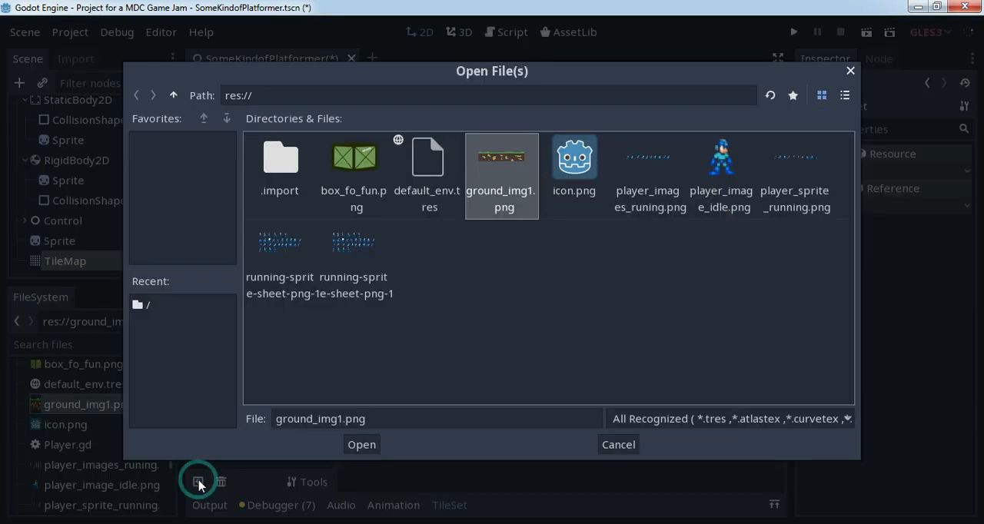
{"action": "left_click", "coordinate": [507, 165]}
{"action": "double_click", "coordinate": [507, 165]}
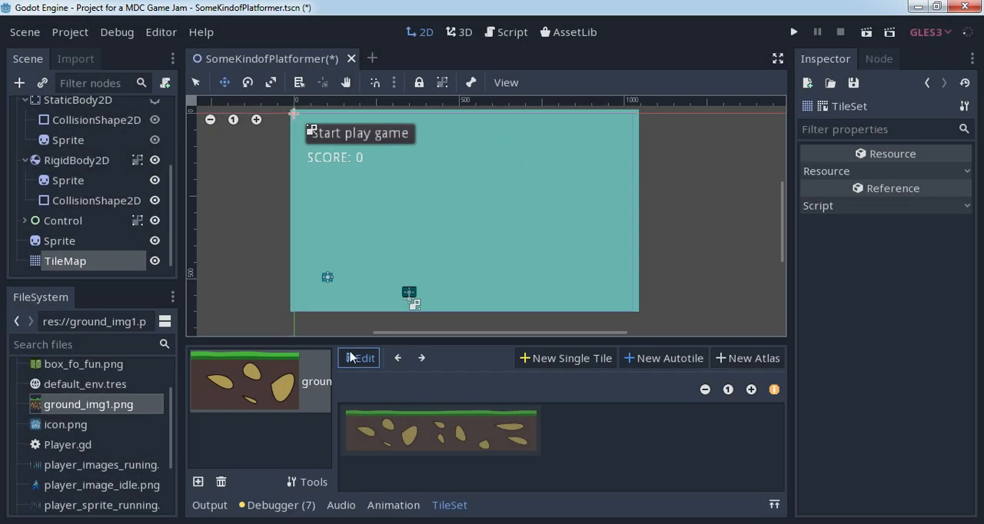
- Create a single tile with grid snapping enabled, its region covering the whole ground_img1.png texture
{"action": "left_click", "coordinate": [346, 415]}
{"action": "left_click", "coordinate": [365, 419]}
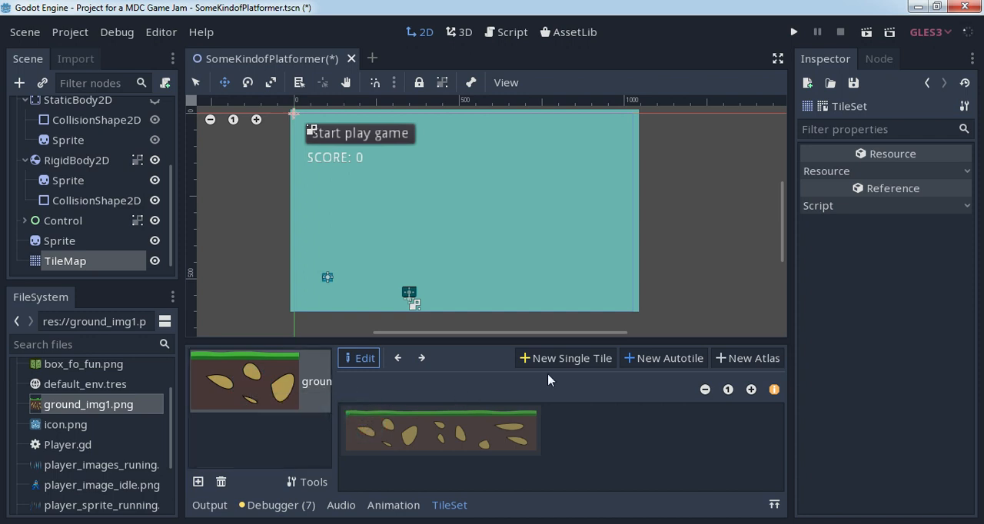
{"action": "left_click", "coordinate": [372, 360]}
{"action": "left_click", "coordinate": [557, 362]}
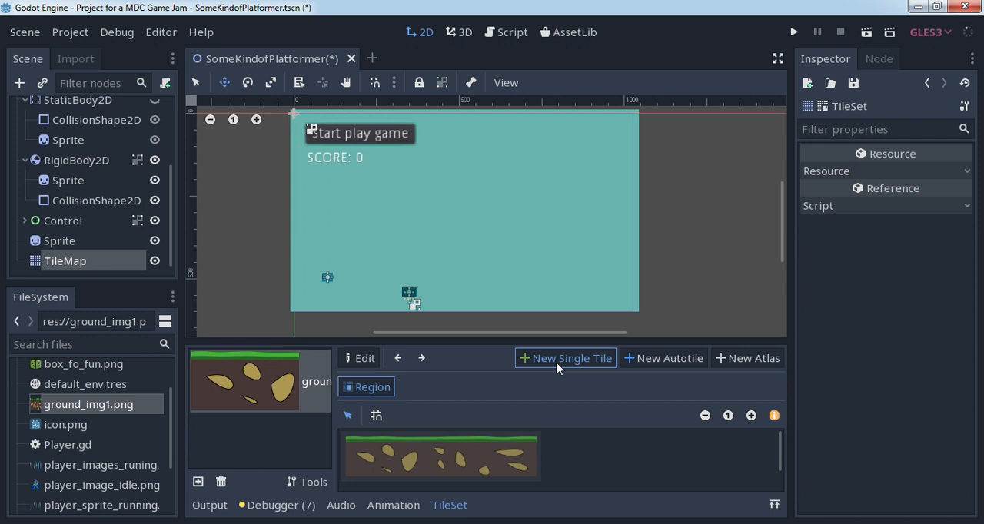
{"action": "left_click", "coordinate": [377, 416]}
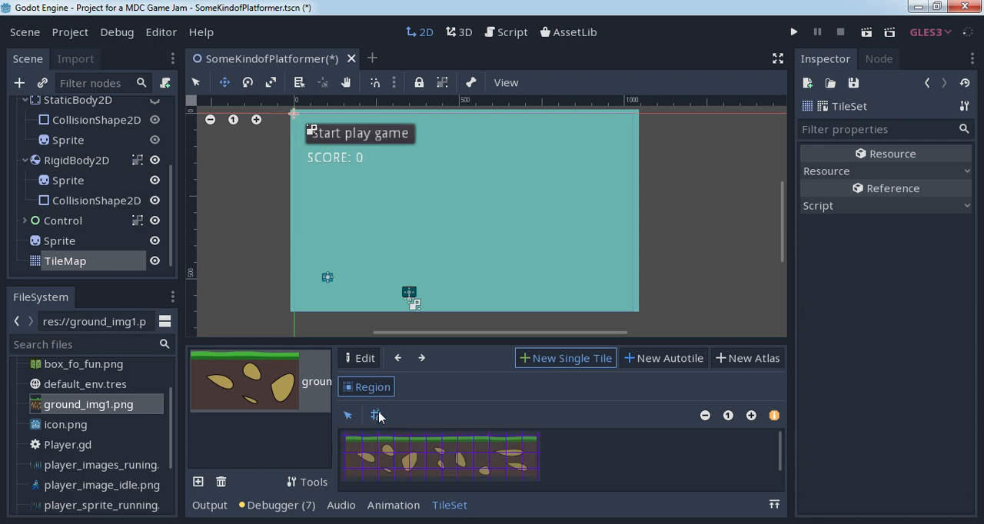
{"action": "left_click_drag", "start_coordinate": [347, 442], "coordinate": [535, 483]}
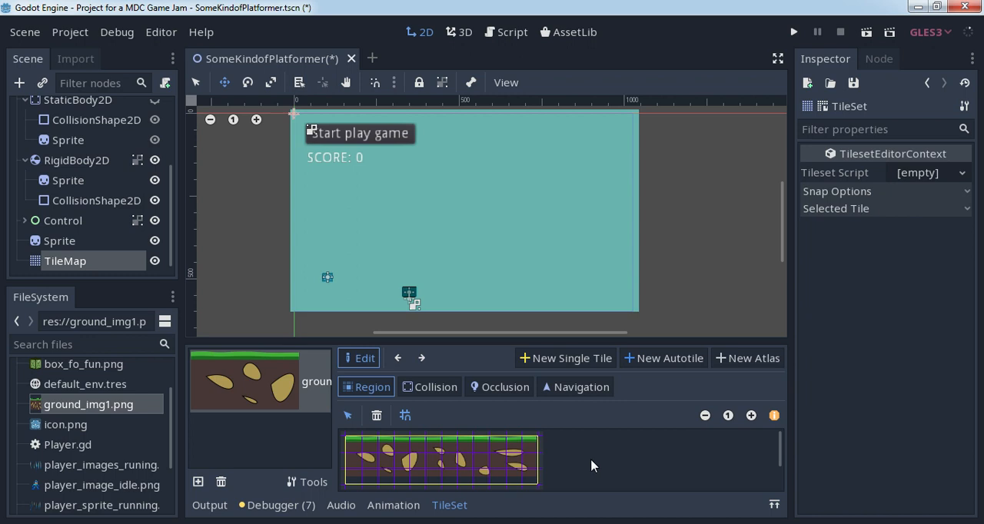
- Try a rectangular collision shape over the whole ground tile and delete it again
{"action": "left_click", "coordinate": [428, 388]}
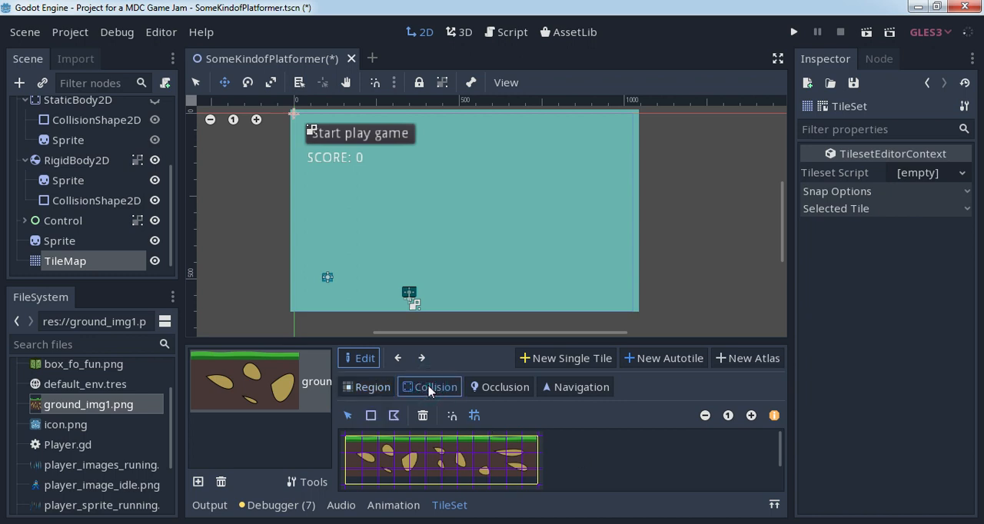
{"action": "left_click", "coordinate": [347, 442]}
{"action": "left_click", "coordinate": [348, 441]}
{"action": "left_click", "coordinate": [348, 441]}
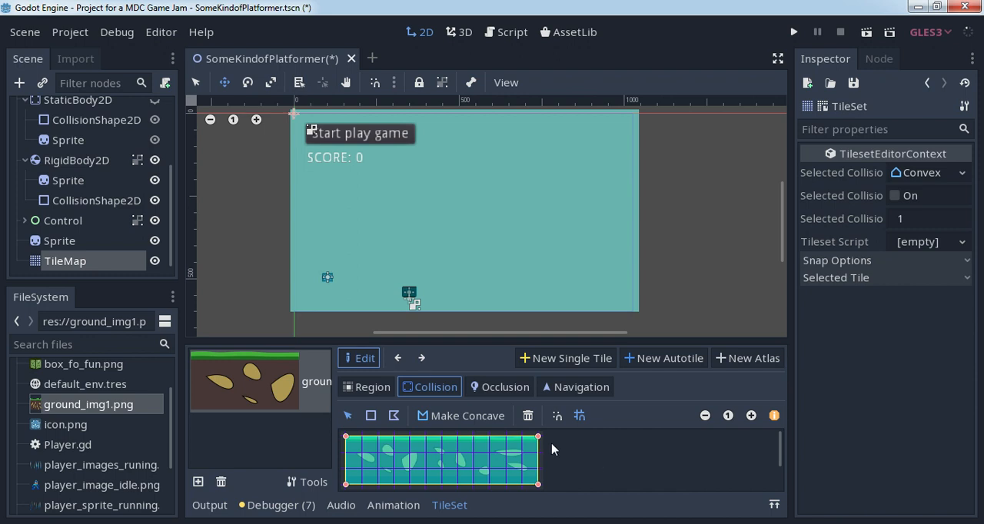
{"action": "left_click", "coordinate": [528, 415]}
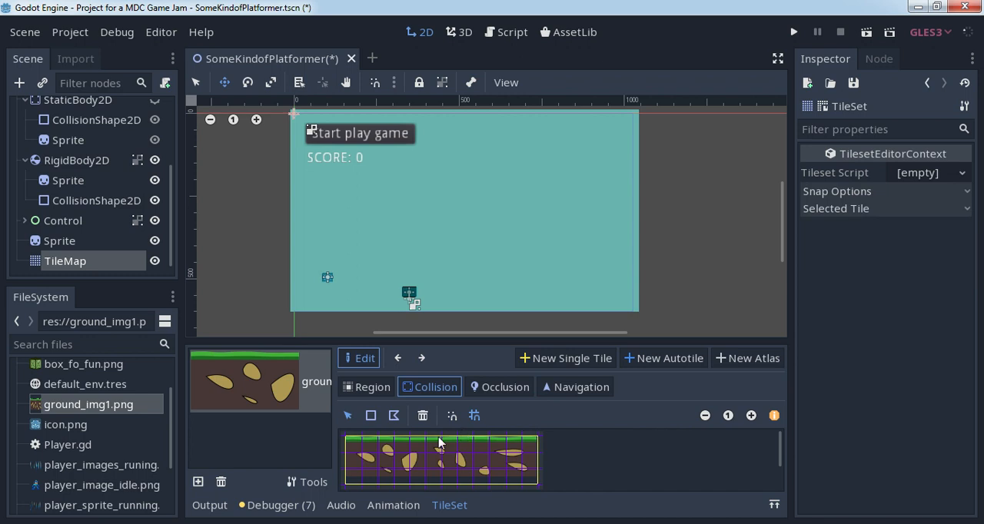
- Add a rectangular collision shape that fills the entire ground tile region
{"action": "left_click", "coordinate": [376, 386]}
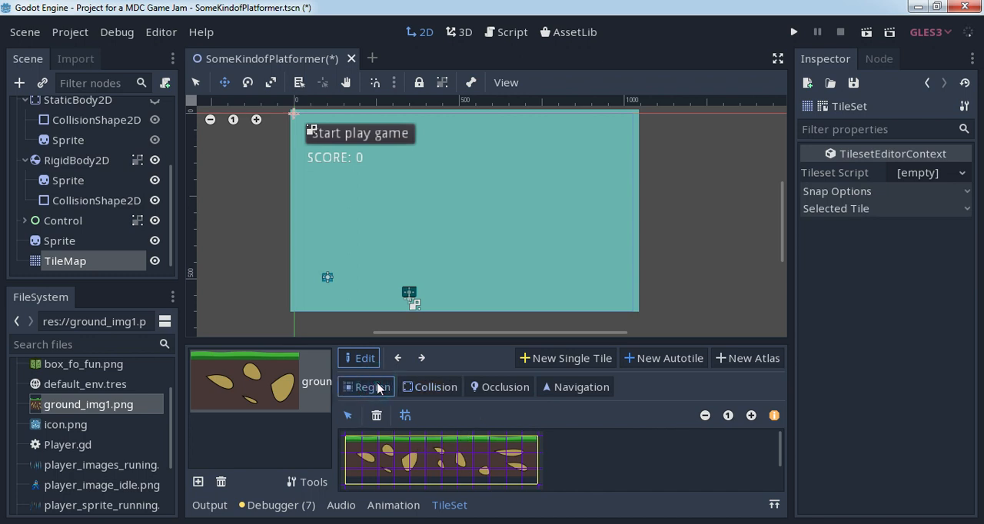
{"action": "left_click", "coordinate": [430, 388]}
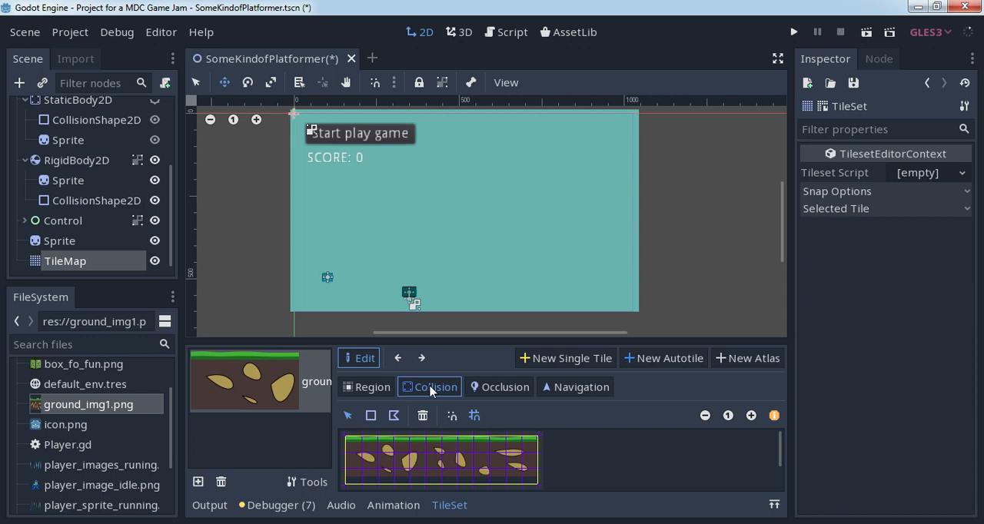
{"action": "left_click", "coordinate": [370, 417]}
{"action": "left_click", "coordinate": [365, 455]}
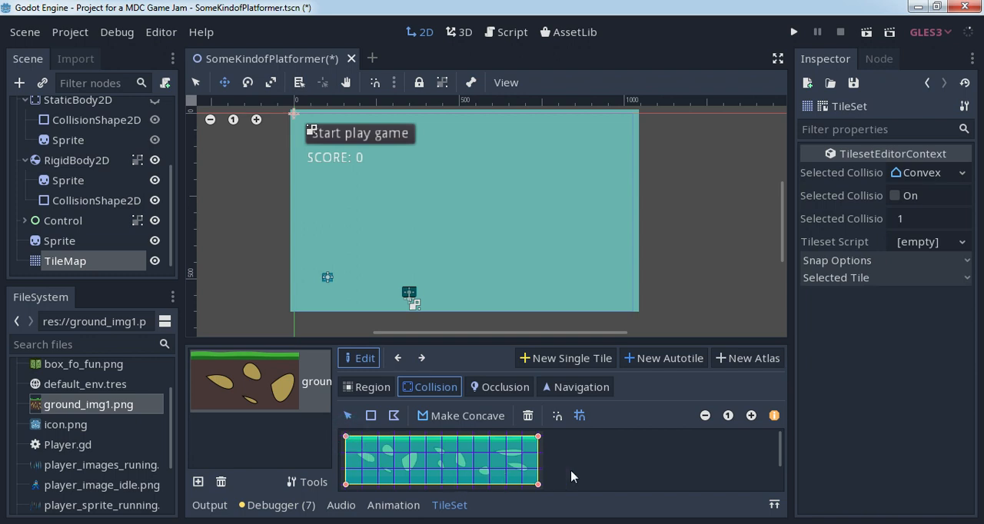
- Turn off grid snapping for the tile, check the collision shape's upper-left corner point and return to the region view
{"action": "left_click", "coordinate": [580, 416]}
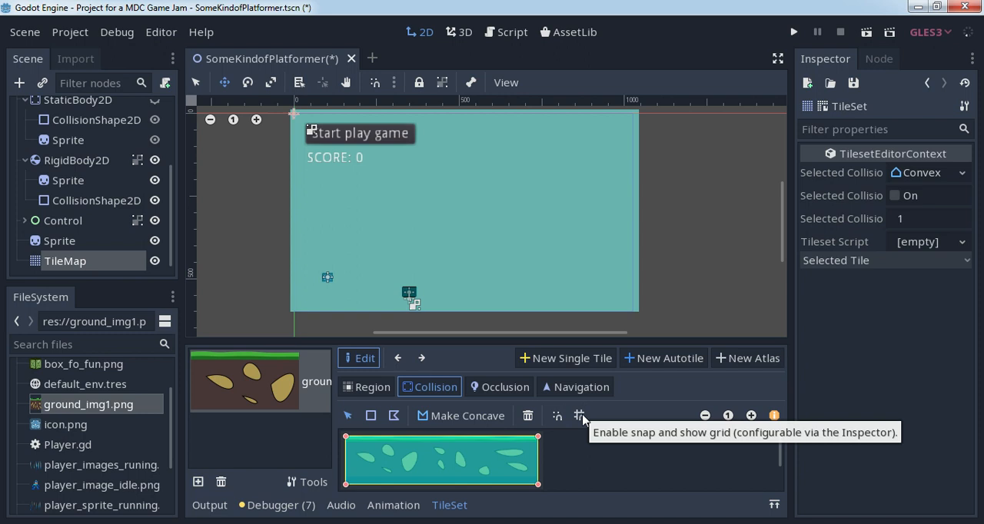
{"action": "mouse_move", "coordinate": [346, 437]}
{"action": "left_mouse_down"}
{"action": "mouse_move", "coordinate": [359, 453]}
{"action": "mouse_move", "coordinate": [346, 435]}
{"action": "left_mouse_up"}
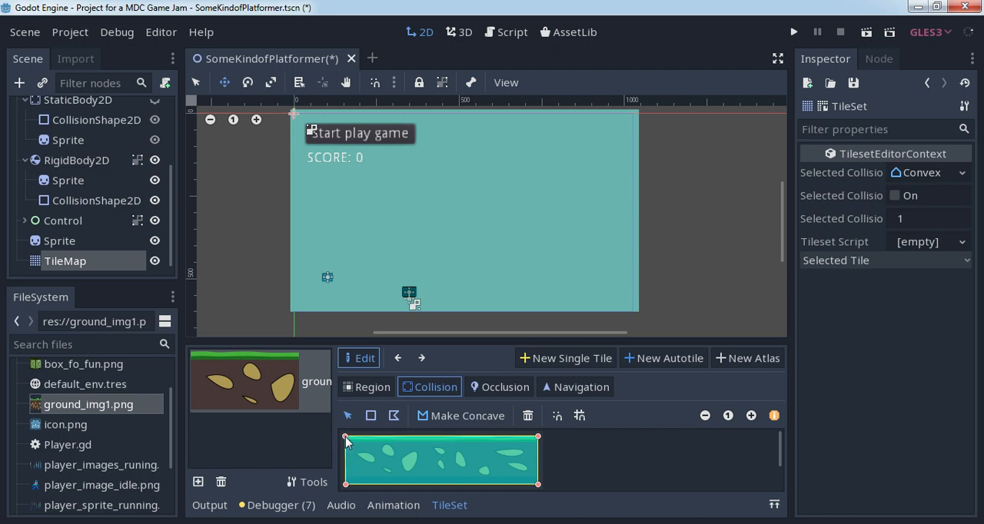
{"action": "left_click", "coordinate": [576, 469]}
{"action": "left_click", "coordinate": [367, 385]}
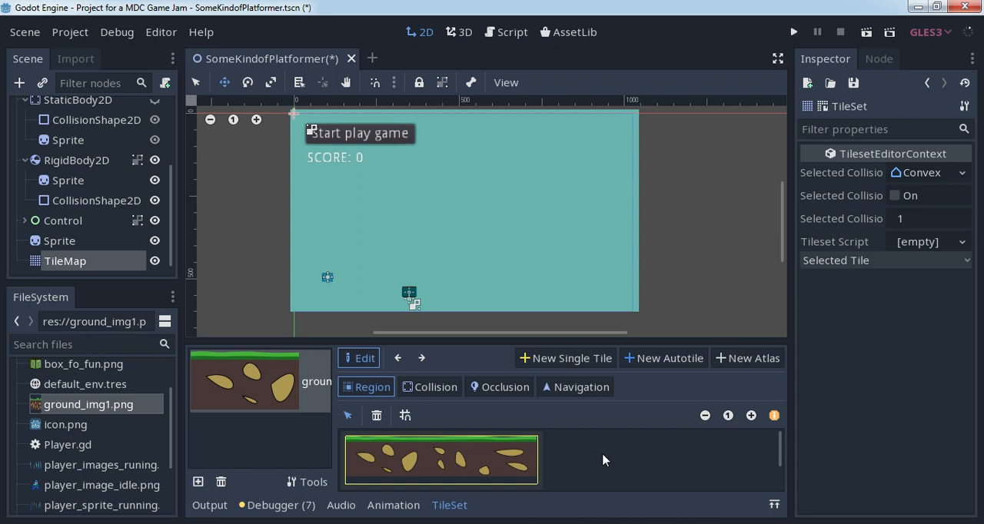
- Scale the TileMap to 0.3 on both x and y, with the ground tile chosen for painting
{"action": "left_click", "coordinate": [92, 262]}
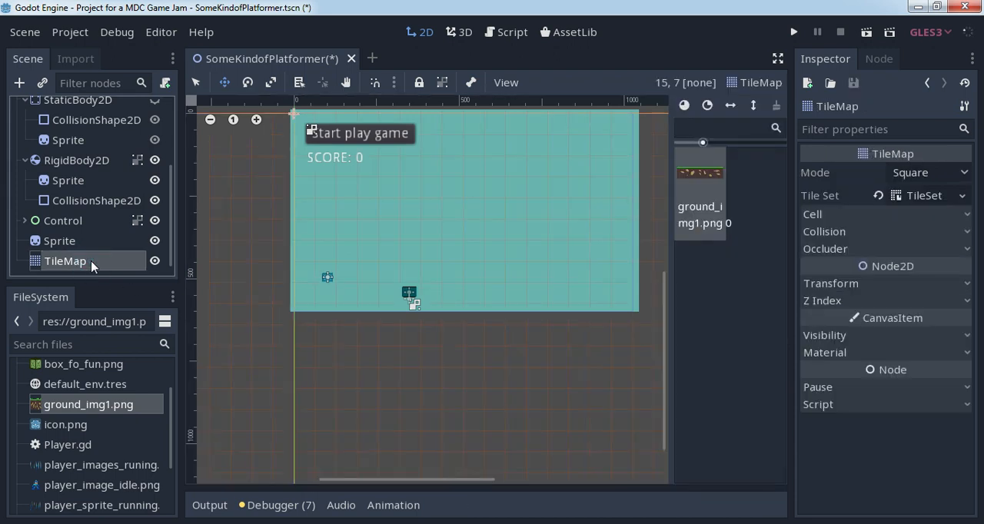
{"action": "left_click", "coordinate": [700, 173]}
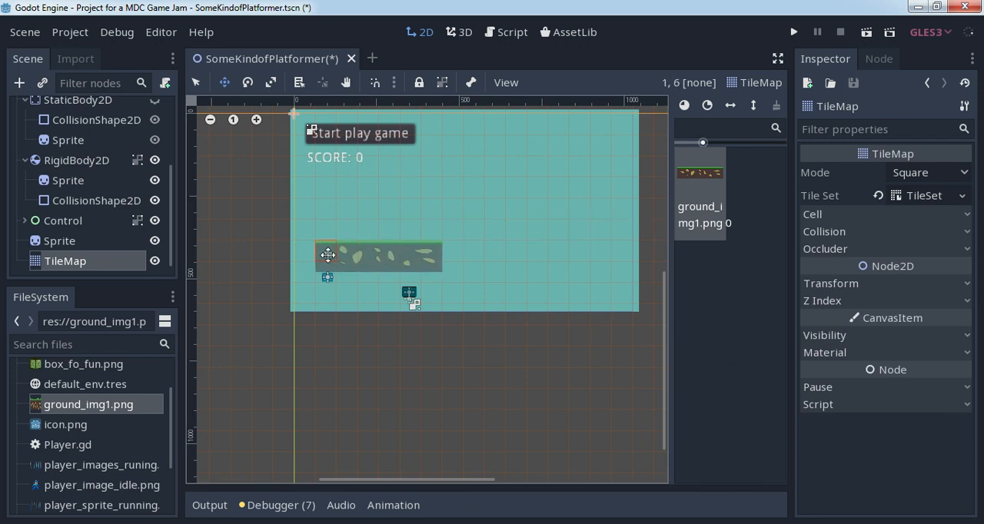
{"action": "left_click", "coordinate": [830, 284]}
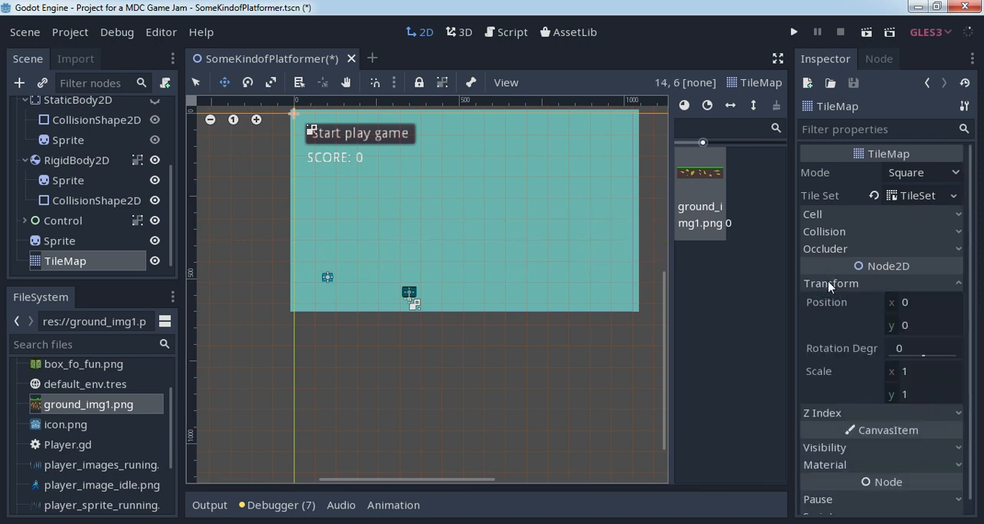
{"action": "left_click", "coordinate": [914, 372]}
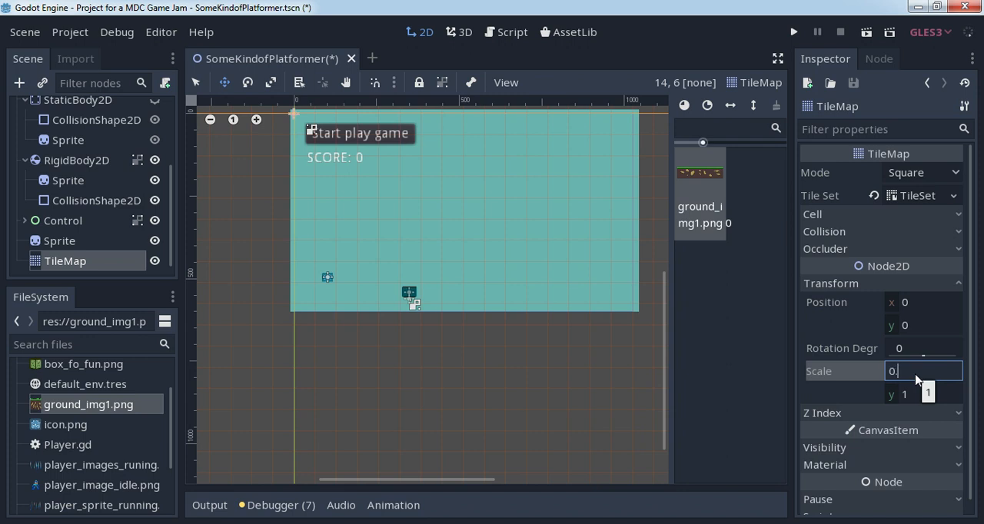
{"action": "type", "text": "0.3"}
{"action": "left_click", "coordinate": [907, 399]}
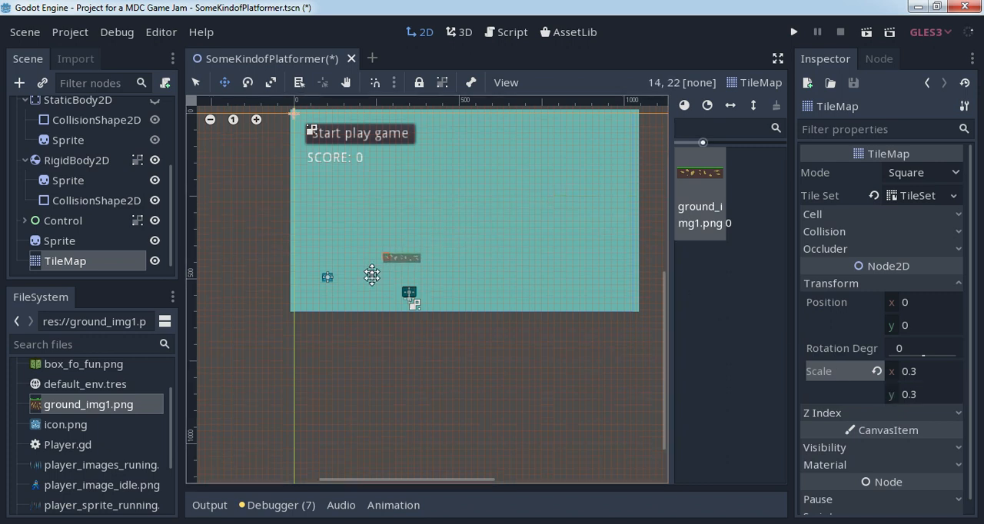
- Paint a continuous row of ground tiles along the lower edge of the teal background, covering the level's width
{"action": "scroll", "coordinate": [355, 351], "scroll_direction": "up", "scroll_amount": 6}
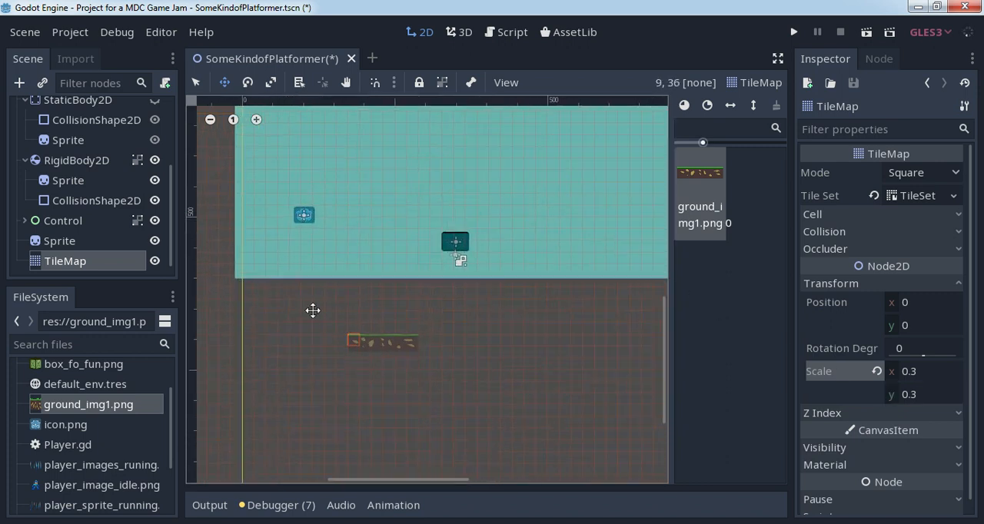
{"action": "mouse_move", "coordinate": [250, 269]}
{"action": "left_mouse_down"}
{"action": "mouse_move", "coordinate": [400, 278]}
{"action": "mouse_move", "coordinate": [392, 269]}
{"action": "mouse_move", "coordinate": [464, 269]}
{"action": "mouse_move", "coordinate": [534, 298]}
{"action": "mouse_move", "coordinate": [540, 269]}
{"action": "mouse_move", "coordinate": [660, 271]}
{"action": "left_mouse_up"}
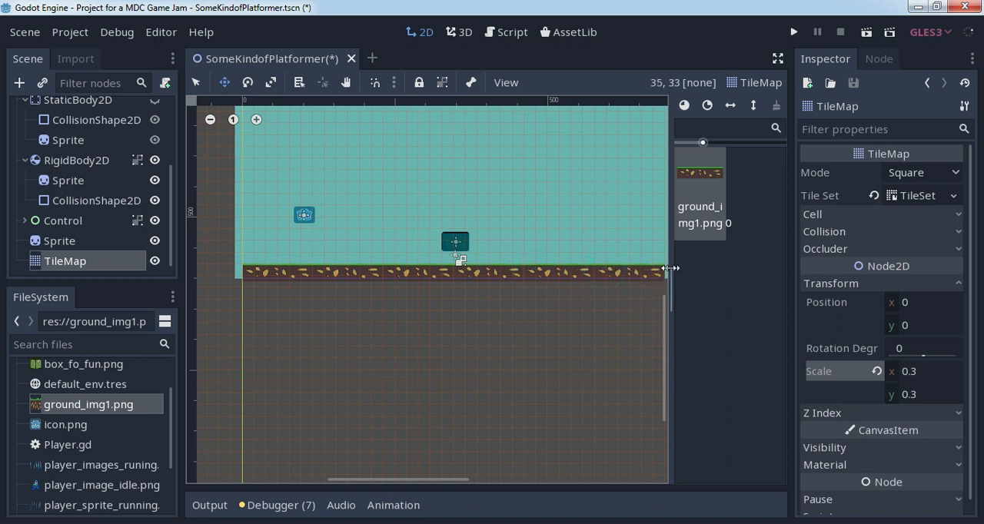
{"action": "left_click_drag", "start_coordinate": [463, 480], "coordinate": [534, 480]}
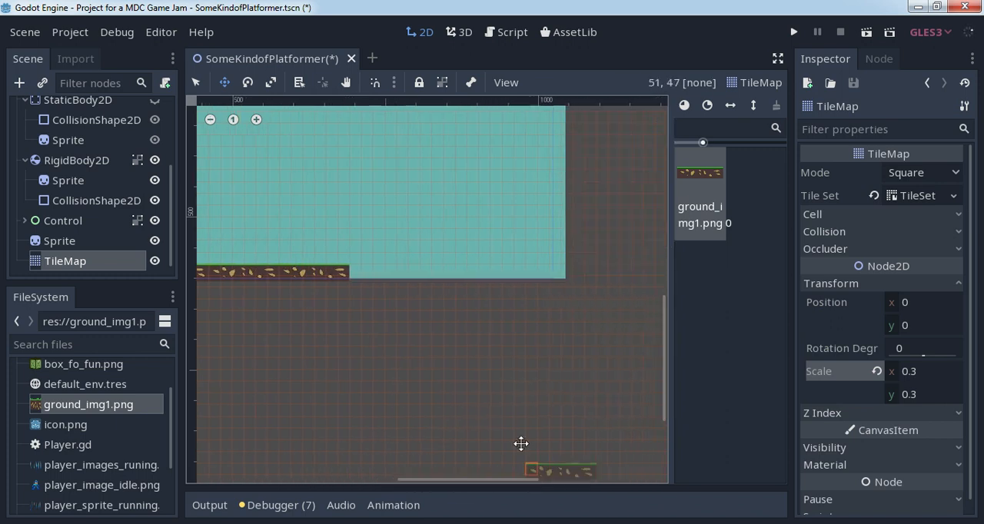
{"action": "left_click", "coordinate": [359, 272]}
{"action": "left_click", "coordinate": [428, 270]}
{"action": "left_click", "coordinate": [500, 272]}
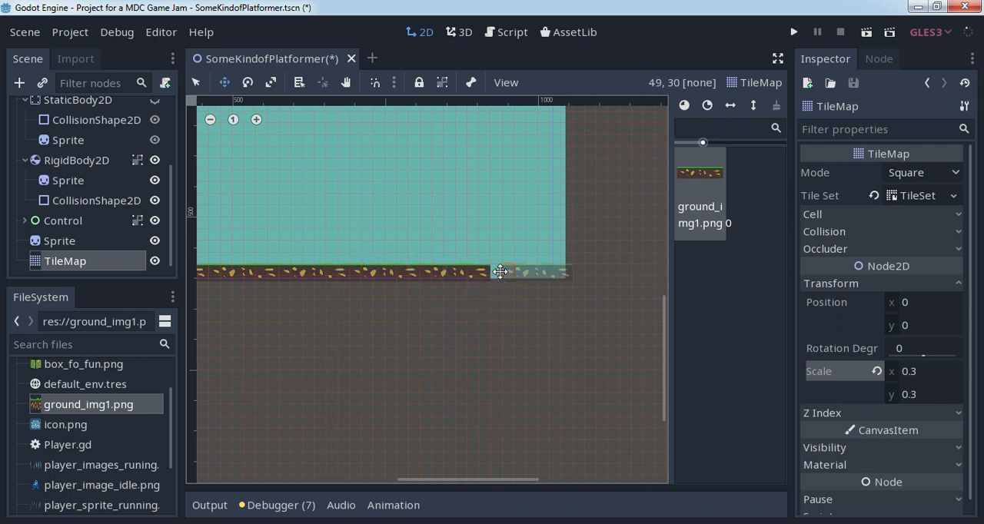
{"action": "left_click_drag", "start_coordinate": [485, 481], "coordinate": [412, 474]}
{"action": "left_click_drag", "start_coordinate": [665, 352], "coordinate": [664, 318]}
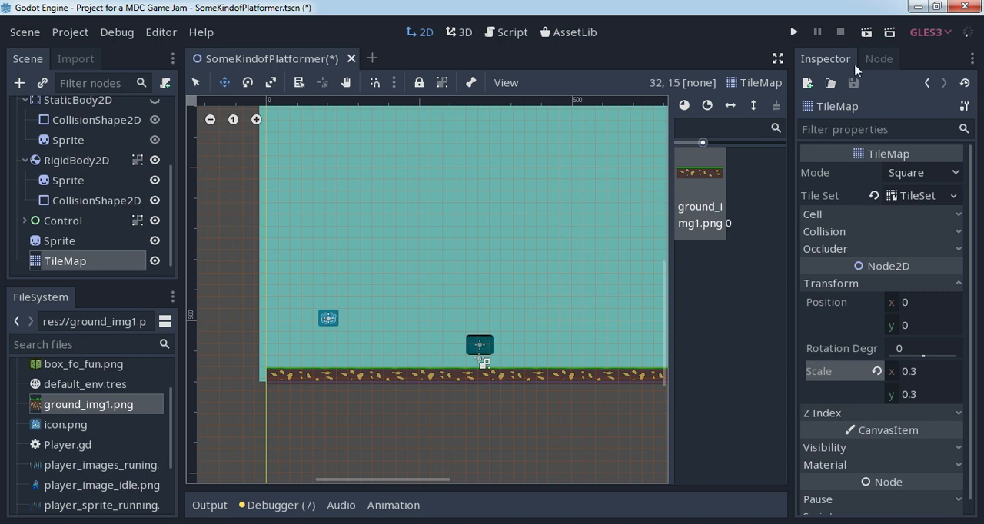
- Run the current scene, test the player walking, jumping and pushing the block on the tiled ground, and close the game
{"action": "left_click", "coordinate": [866, 32]}
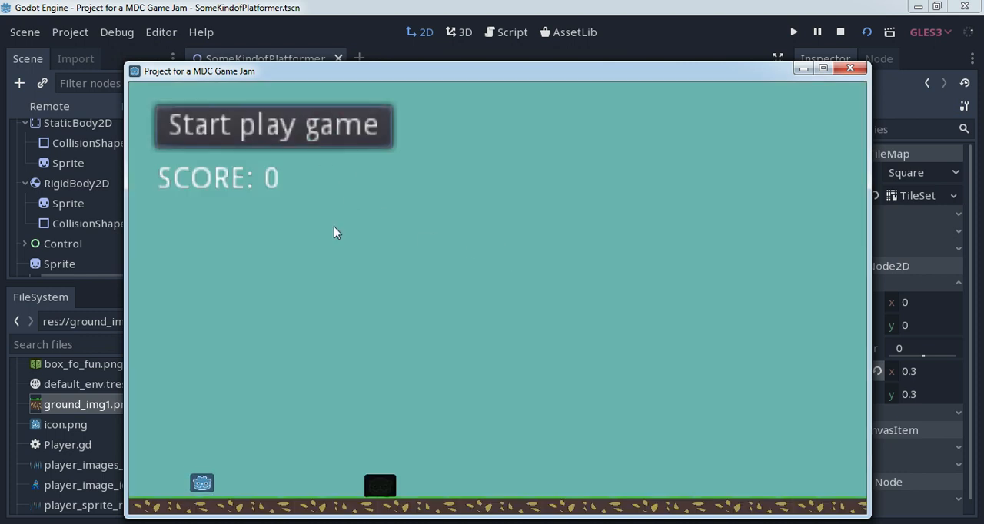
{"action": "key", "text": "Right"}
{"action": "key", "text": "Left"}
{"action": "key", "text": "Up"}
{"action": "key", "text": "Up"}
{"action": "key", "text": "Right"}
{"action": "key", "text": "Left"}
{"action": "key", "text": "Right"}
{"action": "key", "text": "Left"}
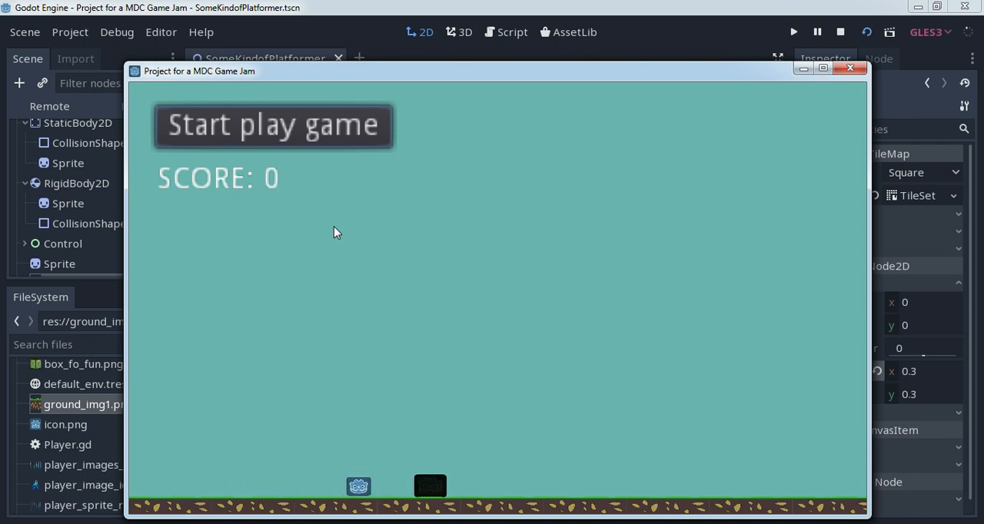
{"action": "key", "text": "Right"}
{"action": "key", "text": "Left"}
{"action": "key", "text": "Right"}
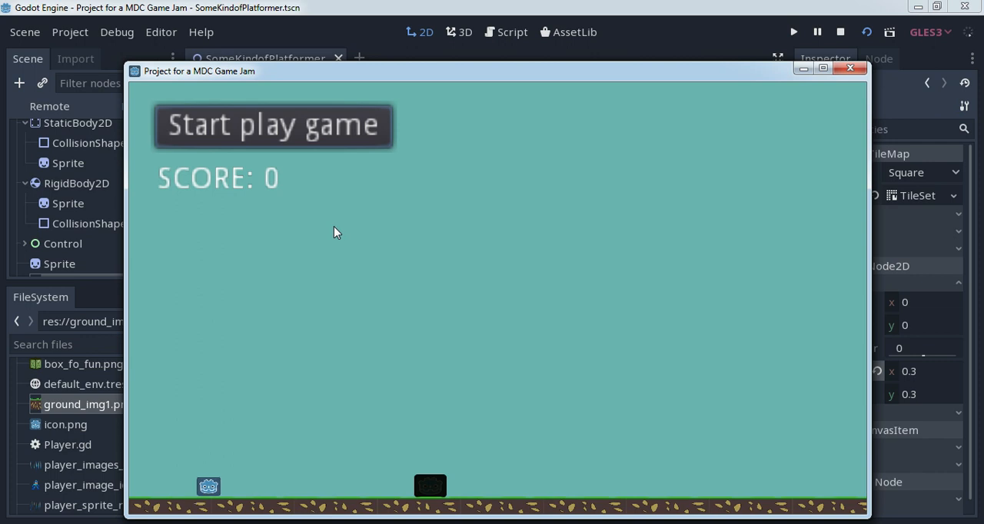
{"action": "left_click", "coordinate": [850, 67]}
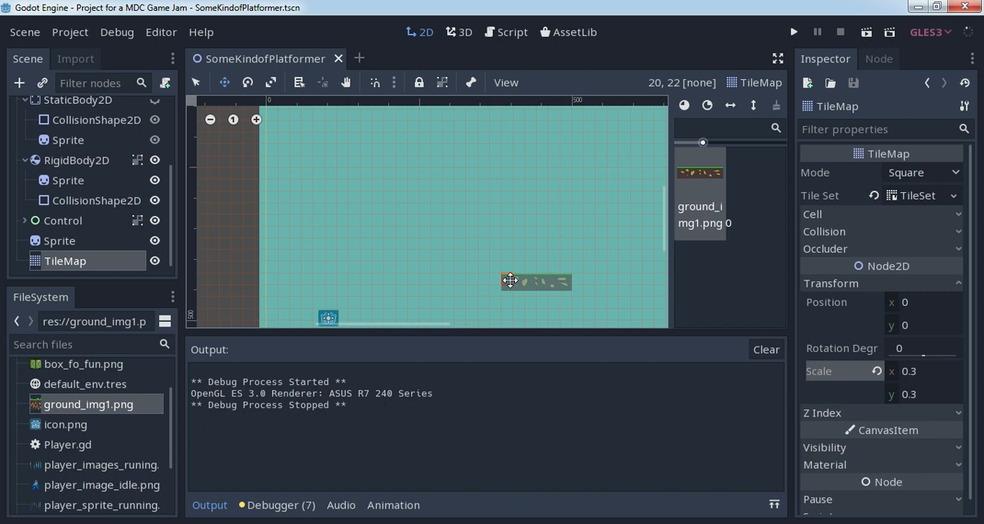
- Load box_fo_fun.png as the texture of the sprite under RigidBody2D
{"action": "left_click_drag", "start_coordinate": [171, 186], "coordinate": [171, 179]}
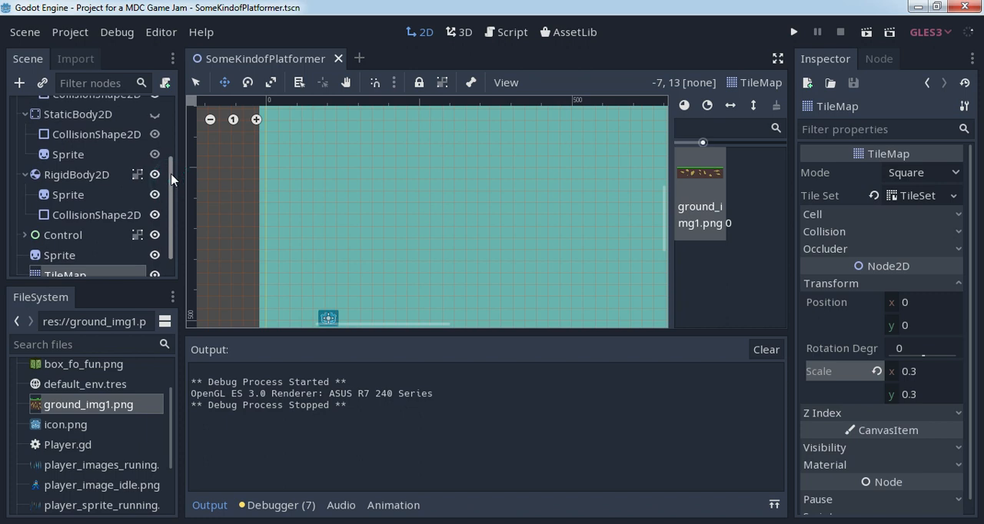
{"action": "left_click", "coordinate": [73, 175]}
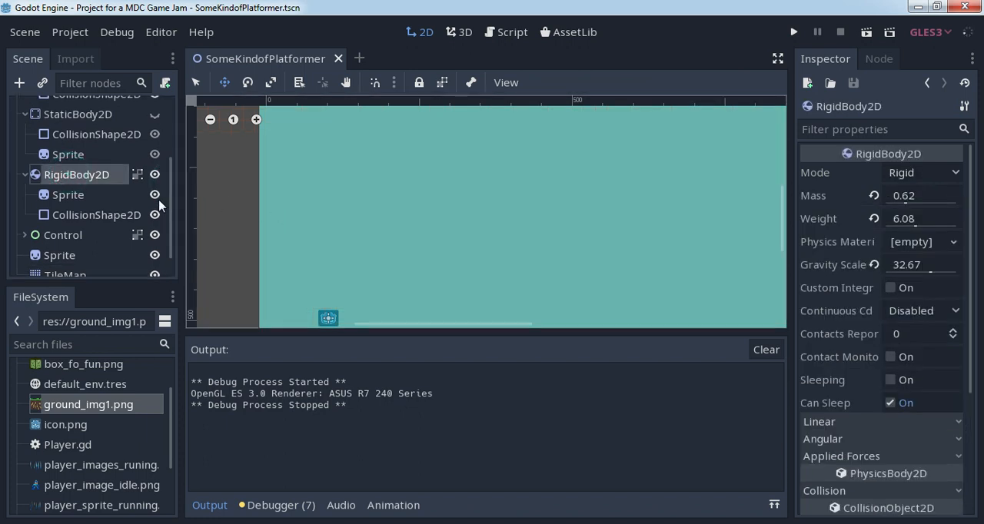
{"action": "left_click", "coordinate": [69, 195]}
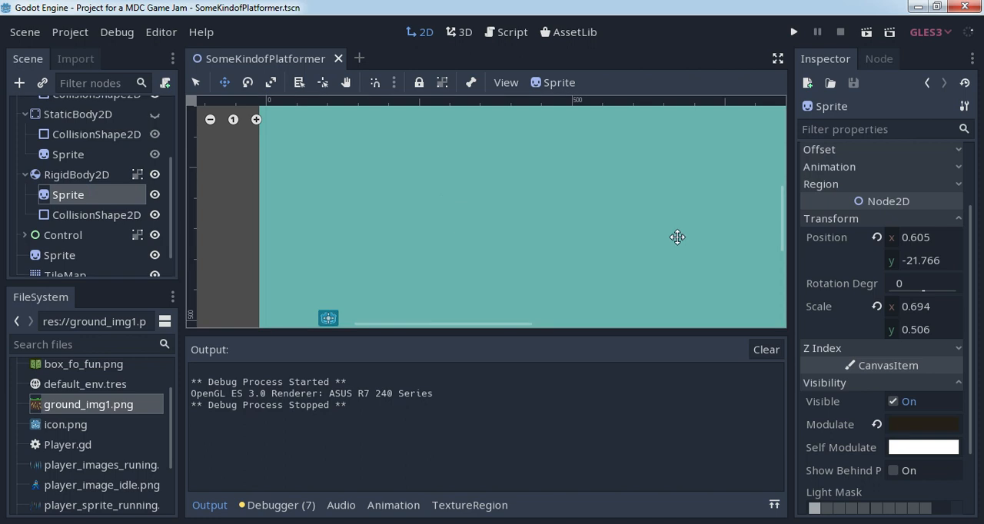
{"action": "left_click_drag", "start_coordinate": [971, 281], "coordinate": [970, 169]}
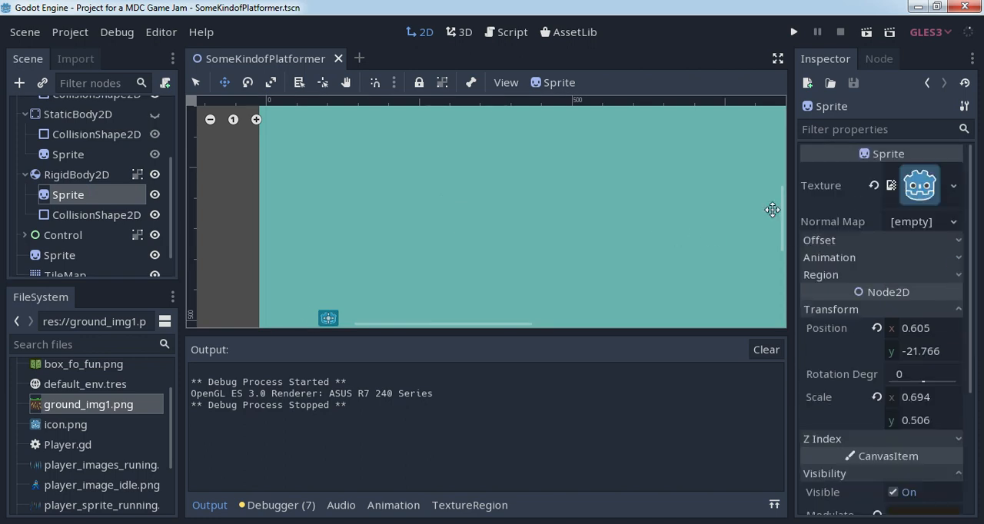
{"action": "left_click", "coordinate": [954, 186]}
{"action": "left_click", "coordinate": [852, 367]}
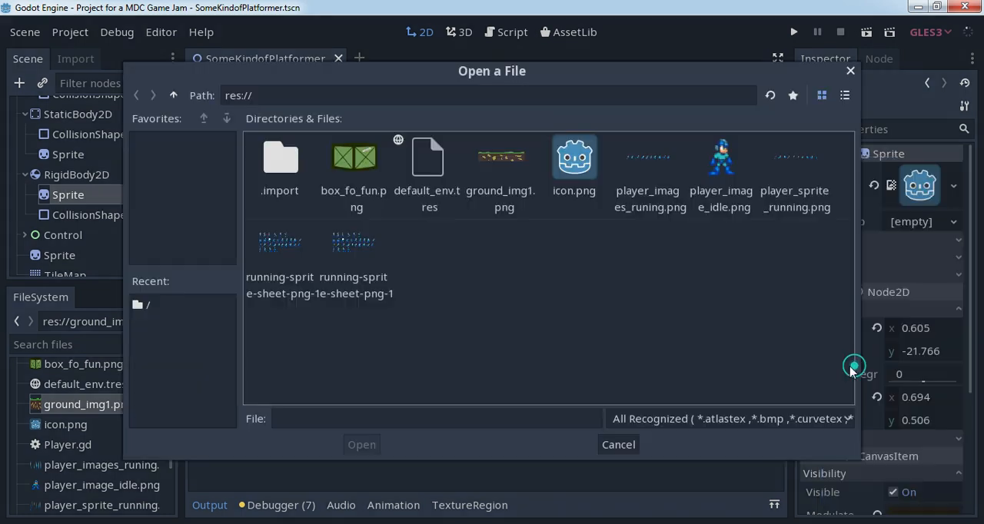
{"action": "left_click", "coordinate": [368, 183]}
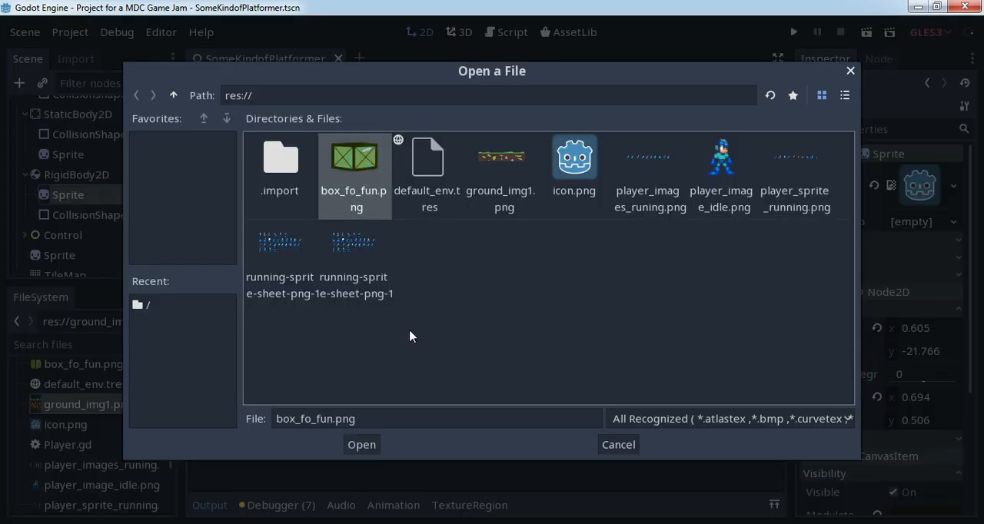
{"action": "left_click", "coordinate": [362, 445]}
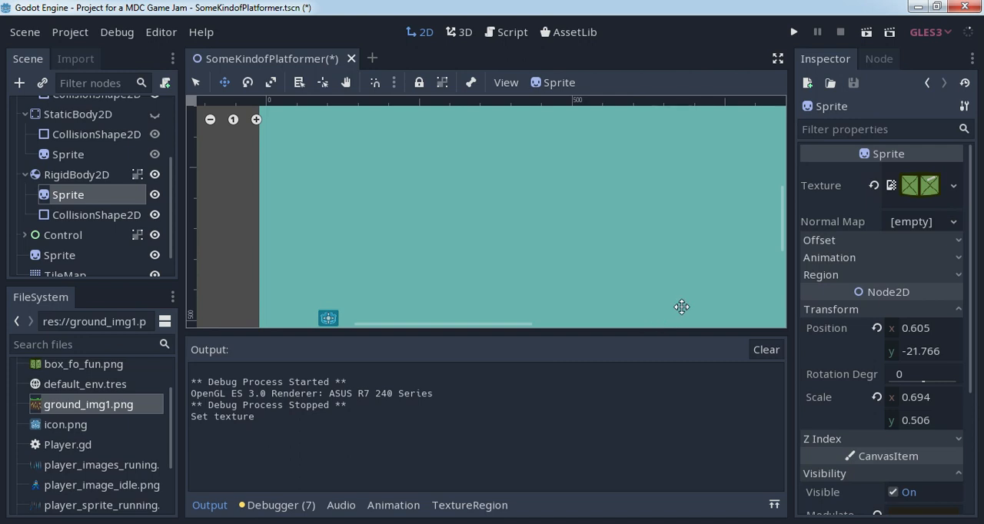
- Reset the box sprite's Modulate colour to its default so the texture is no longer darkened
{"action": "scroll", "coordinate": [532, 242], "scroll_direction": "down", "scroll_amount": 2}
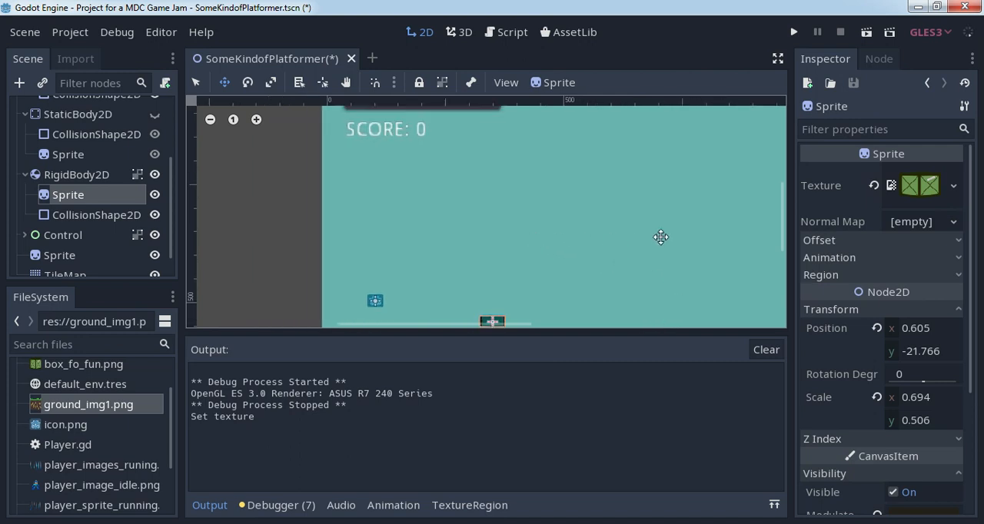
{"action": "middle_click_drag", "start_coordinate": [661, 238], "coordinate": [545, 192]}
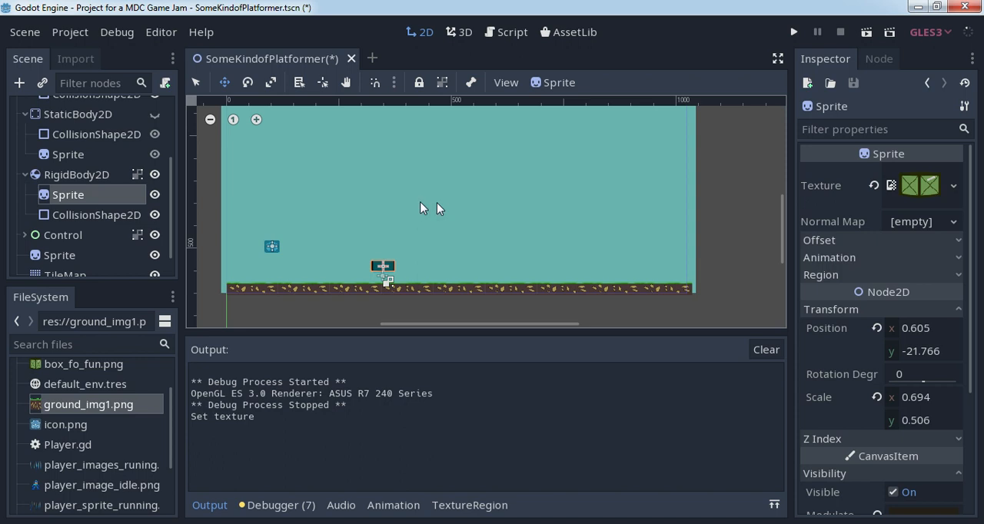
{"action": "middle_click_drag", "start_coordinate": [432, 208], "coordinate": [477, 232]}
{"action": "scroll", "coordinate": [477, 247], "scroll_direction": "up", "scroll_amount": 3}
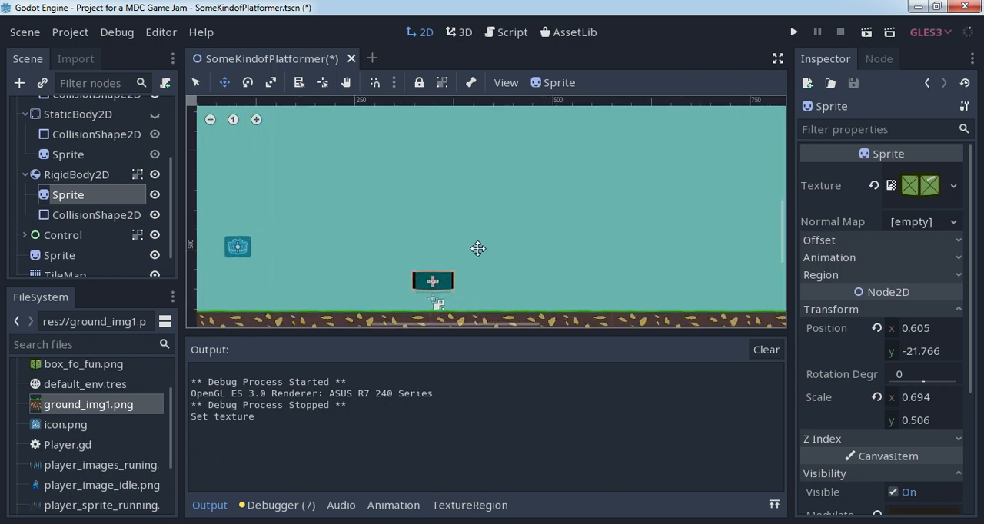
{"action": "scroll", "coordinate": [477, 248], "scroll_direction": "up", "scroll_amount": 1}
{"action": "middle_click_drag", "start_coordinate": [477, 248], "coordinate": [477, 195]}
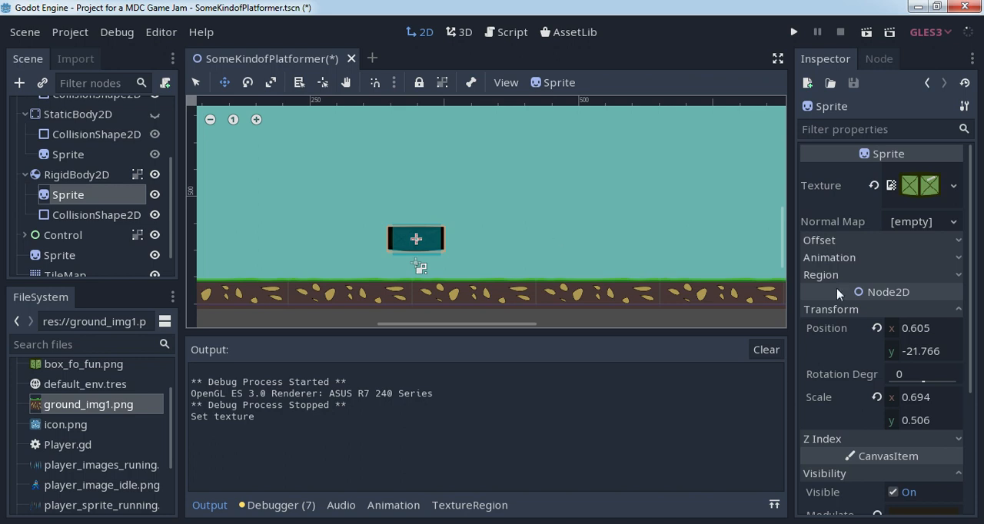
{"action": "left_click_drag", "start_coordinate": [969, 342], "coordinate": [967, 452]}
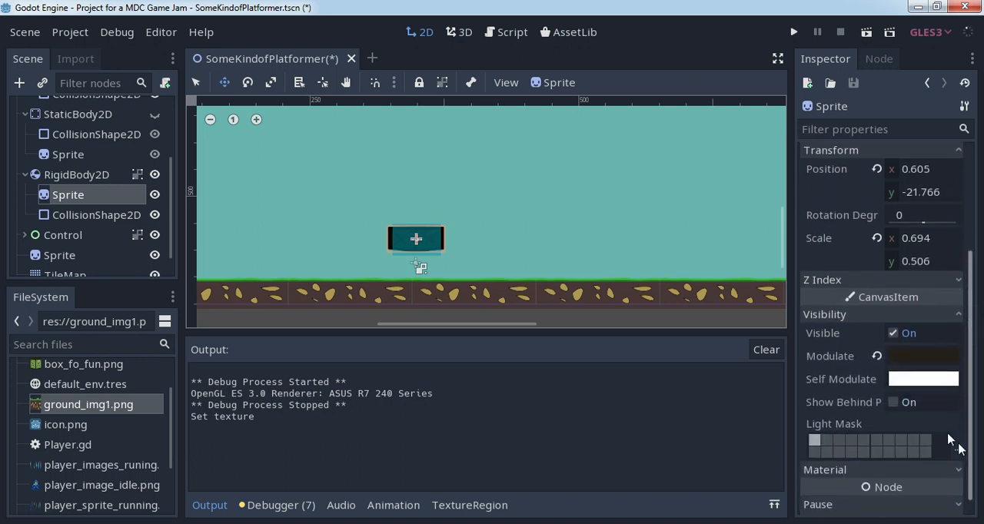
{"action": "left_click", "coordinate": [877, 356]}
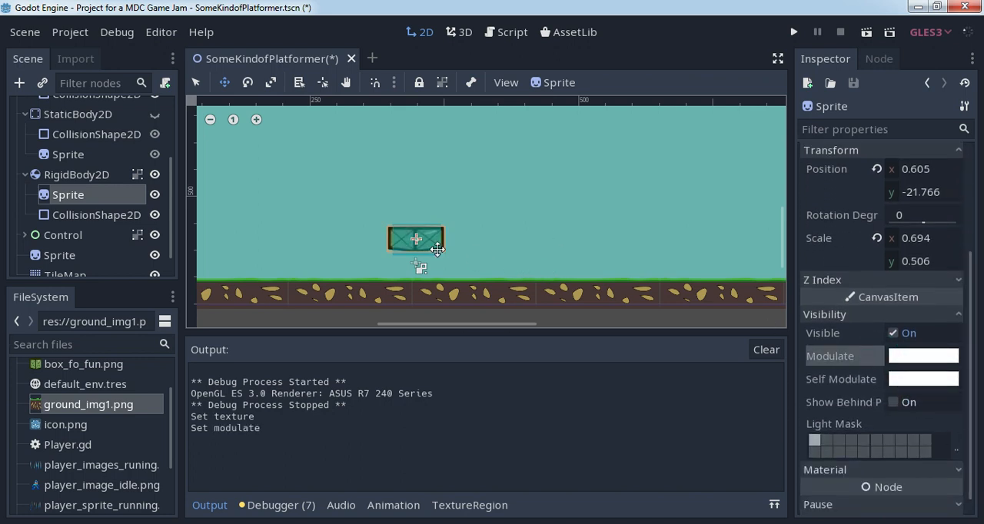
- Resize the RigidBody2D's rectangular collision shape to match the width and height of the box sprite
{"action": "left_click", "coordinate": [101, 215]}
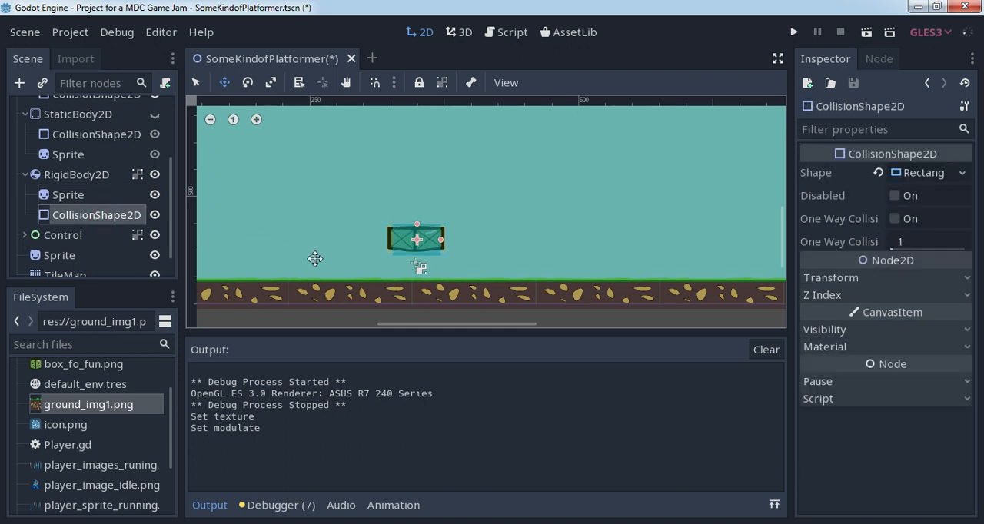
{"action": "left_click", "coordinate": [196, 83]}
{"action": "left_click_drag", "start_coordinate": [417, 224], "coordinate": [446, 240]}
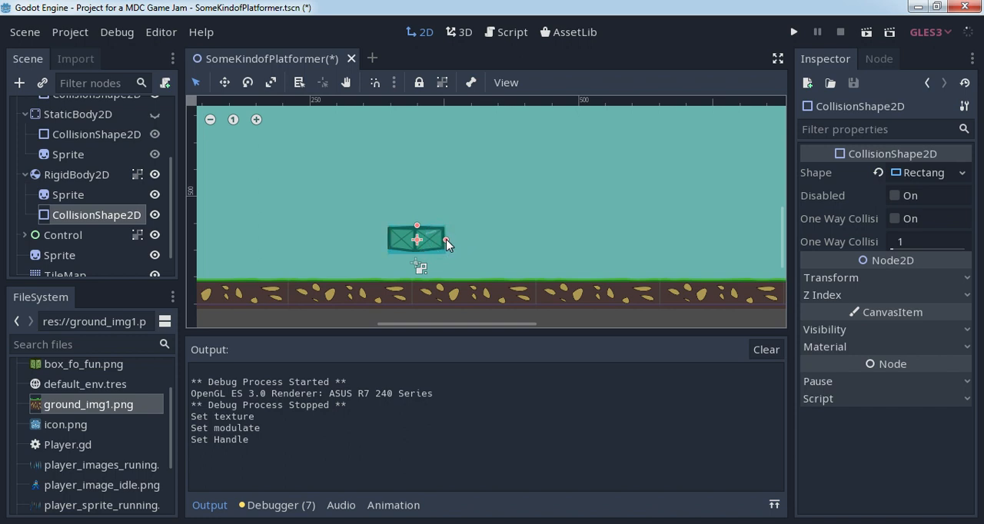
{"action": "left_click_drag", "start_coordinate": [446, 239], "coordinate": [446, 239]}
{"action": "left_click_drag", "start_coordinate": [417, 232], "coordinate": [420, 235]}
- Fine-tune the position and height of the box's collision shape so it lines up with the sprite
{"action": "left_click", "coordinate": [256, 119]}
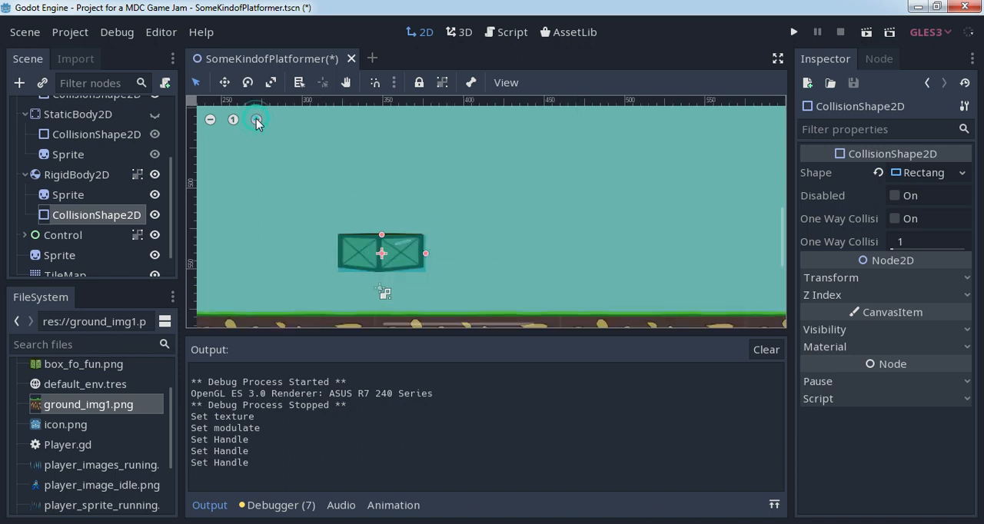
{"action": "left_click", "coordinate": [226, 88]}
{"action": "left_click_drag", "start_coordinate": [301, 281], "coordinate": [299, 281]}
{"action": "left_click", "coordinate": [195, 83]}
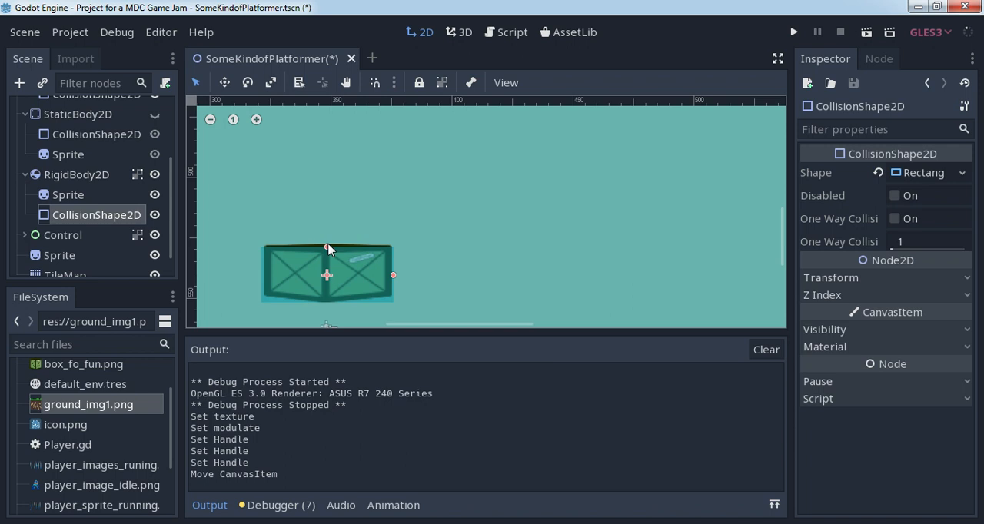
{"action": "left_click_drag", "start_coordinate": [328, 246], "coordinate": [299, 259]}
{"action": "key", "text": "w"}
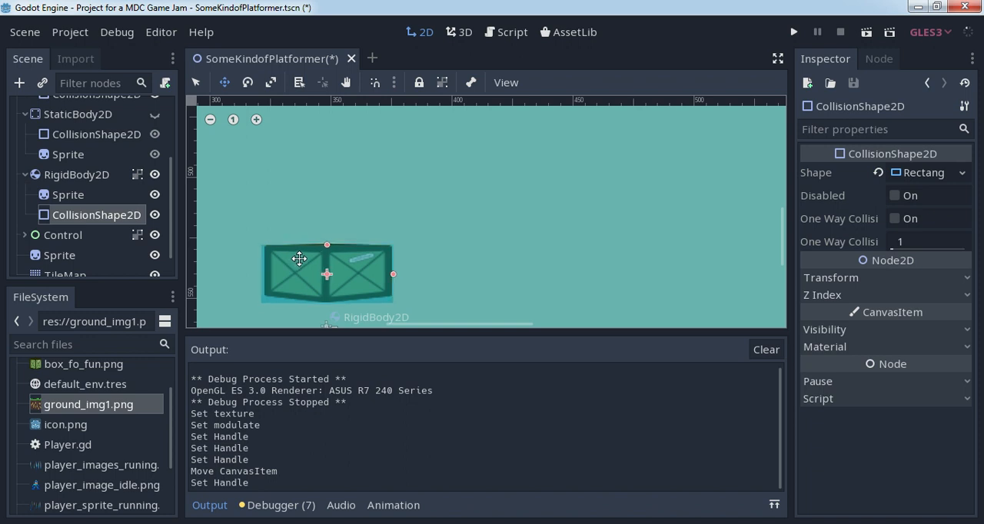
{"action": "left_click_drag", "start_coordinate": [299, 259], "coordinate": [299, 258]}
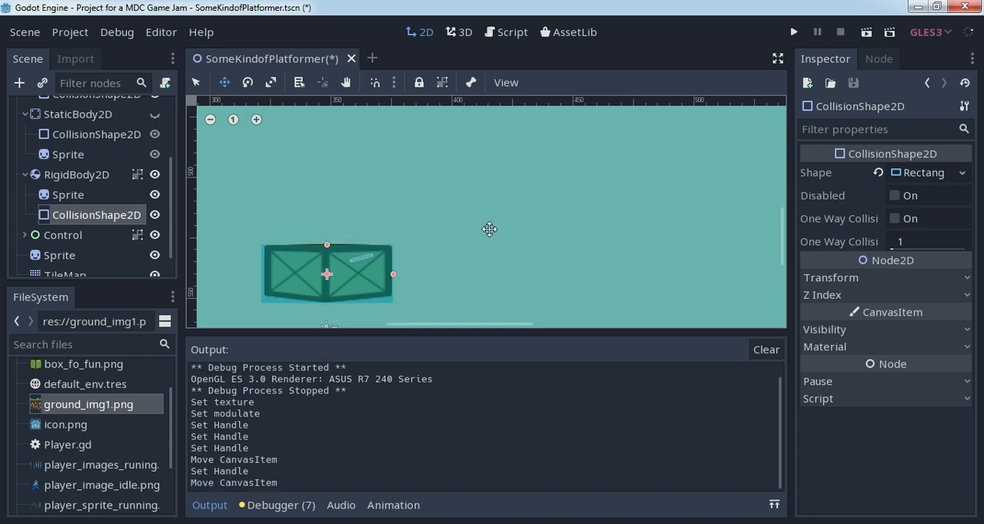
{"action": "left_click", "coordinate": [210, 120]}
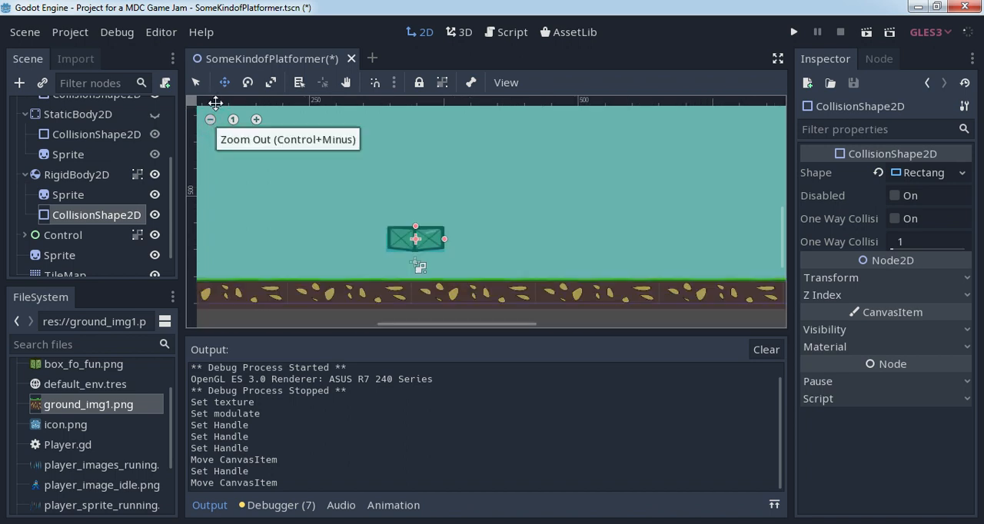
{"action": "left_click", "coordinate": [196, 82]}
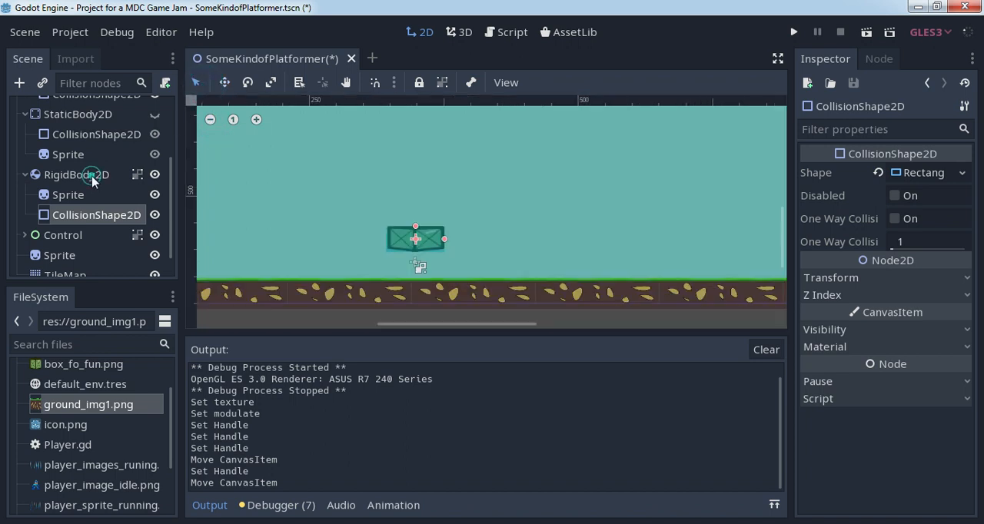
- Move the whole RigidBody2D box straight down until it sits just above the ground tiles
{"action": "left_click", "coordinate": [97, 174]}
{"action": "left_click", "coordinate": [224, 82]}
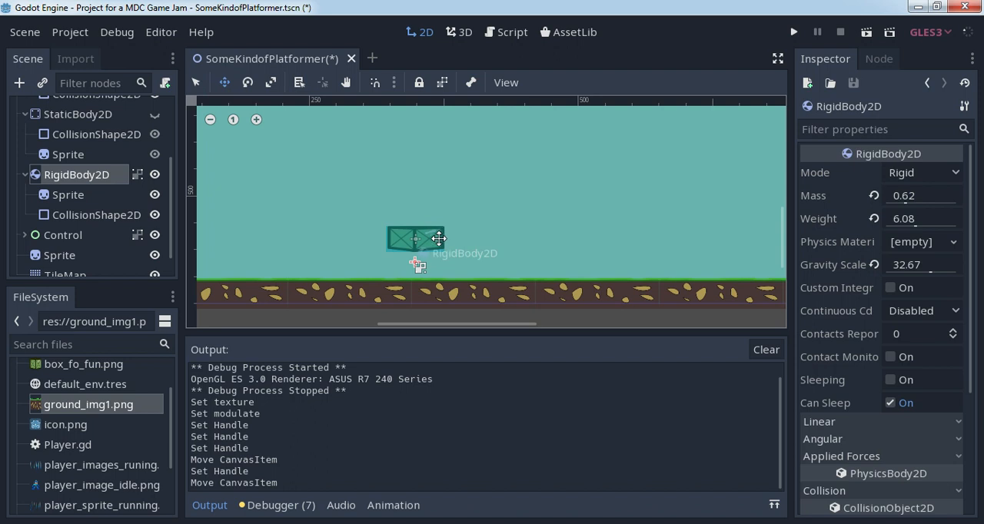
{"action": "left_click_drag", "start_coordinate": [413, 238], "coordinate": [412, 263]}
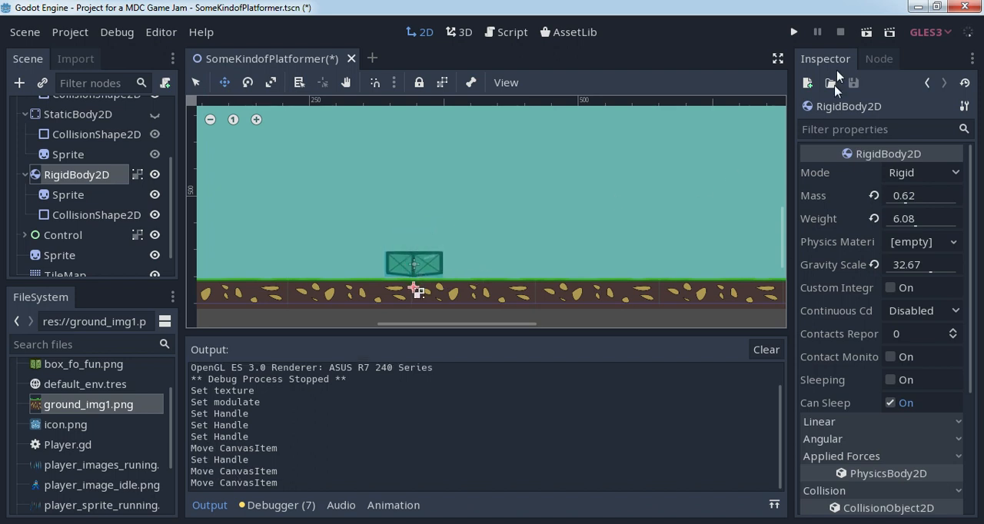
- Run the current scene, start the game, test moving, jumping and pushing the box both ways, and close the game window
{"action": "left_click", "coordinate": [867, 31]}
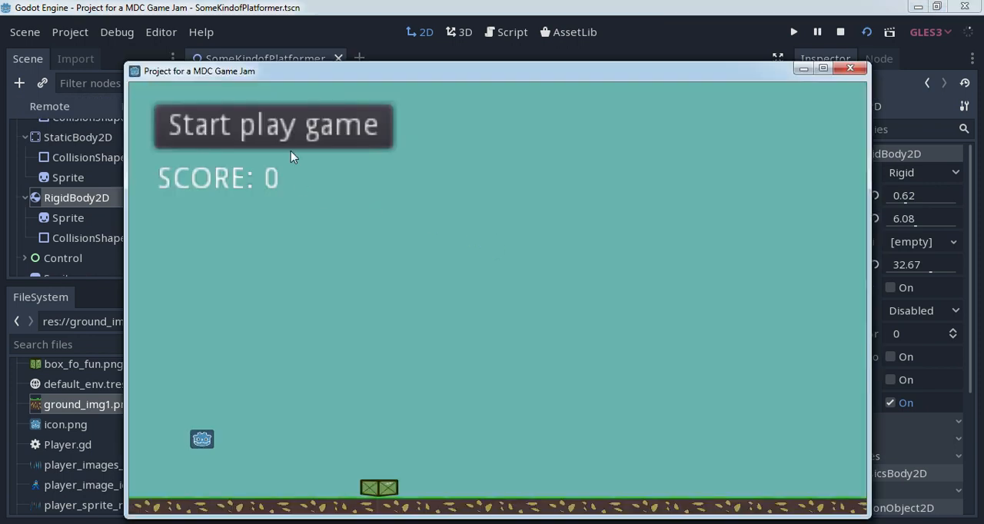
{"action": "left_click", "coordinate": [292, 134]}
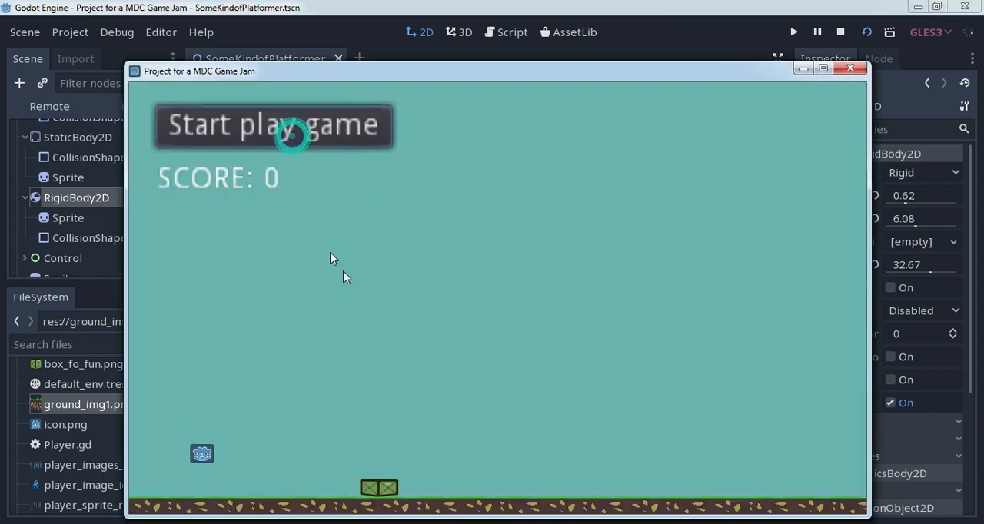
{"action": "key", "text": "Right"}
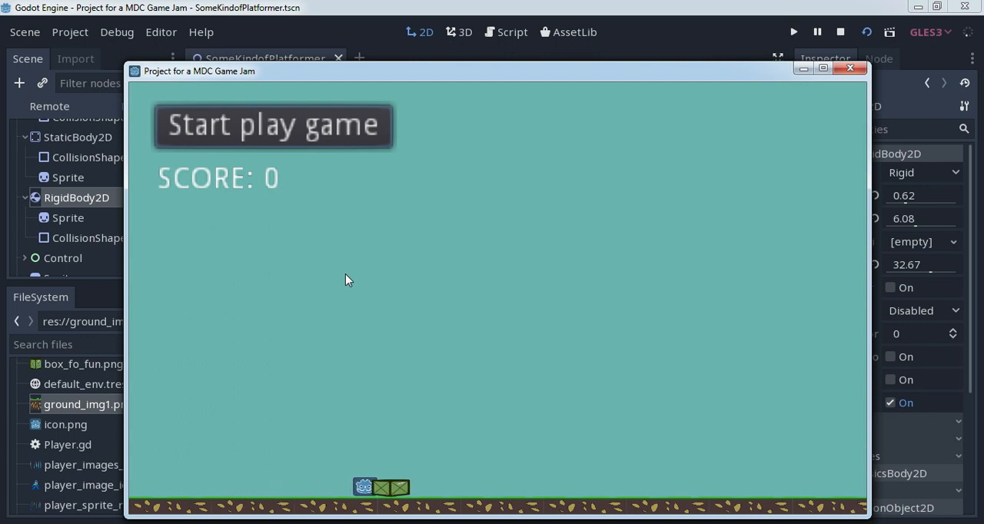
{"action": "key", "text": "Left"}
{"action": "key", "text": "Right"}
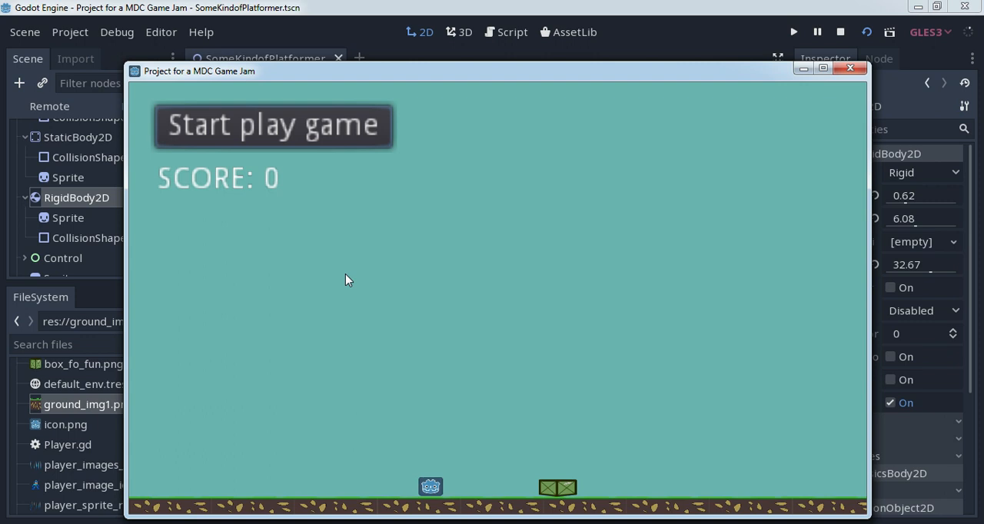
{"action": "key", "text": "Up"}
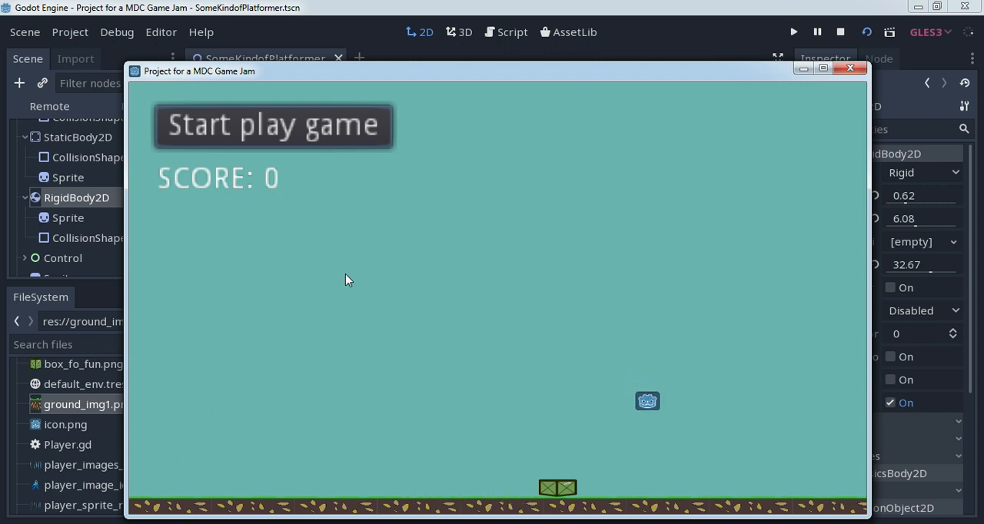
{"action": "key", "text": "Left"}
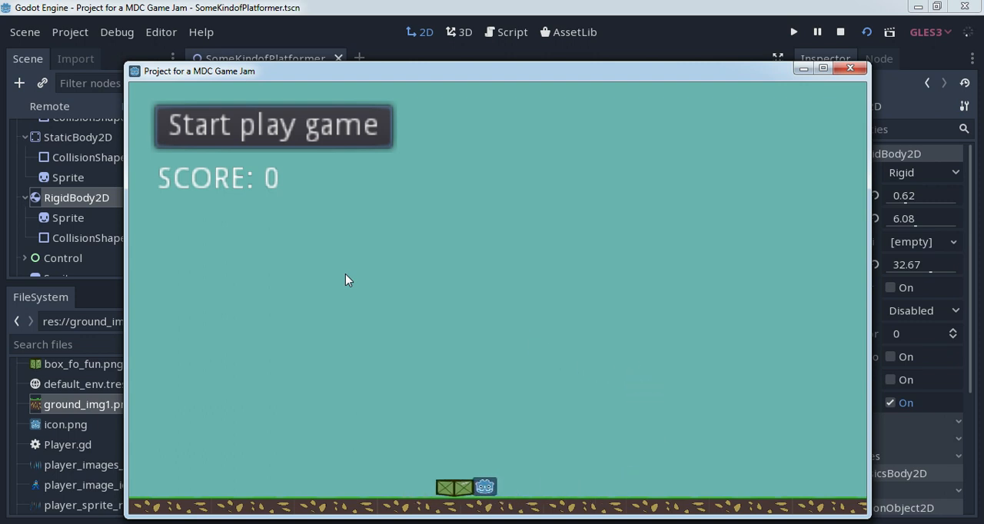
{"action": "key", "text": "Up"}
{"action": "key", "text": "Left"}
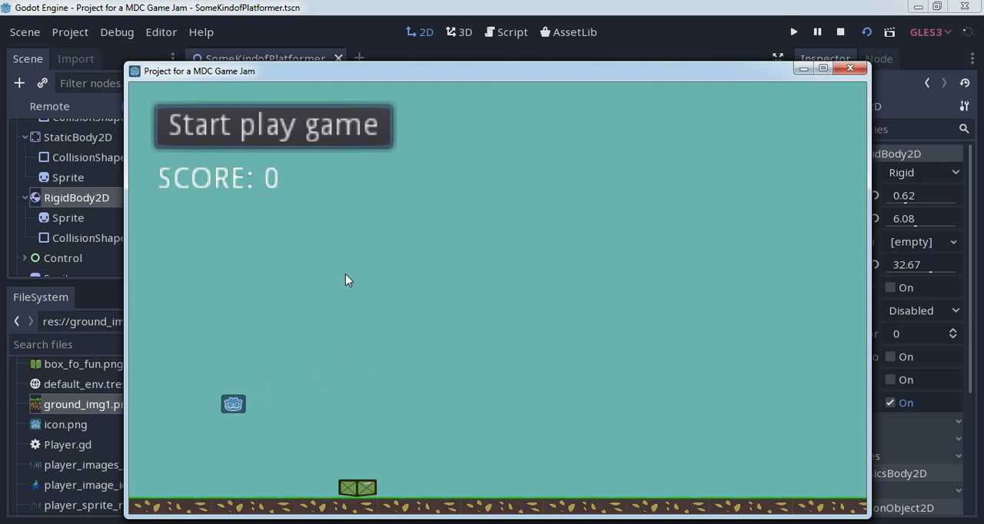
{"action": "key", "text": "Right"}
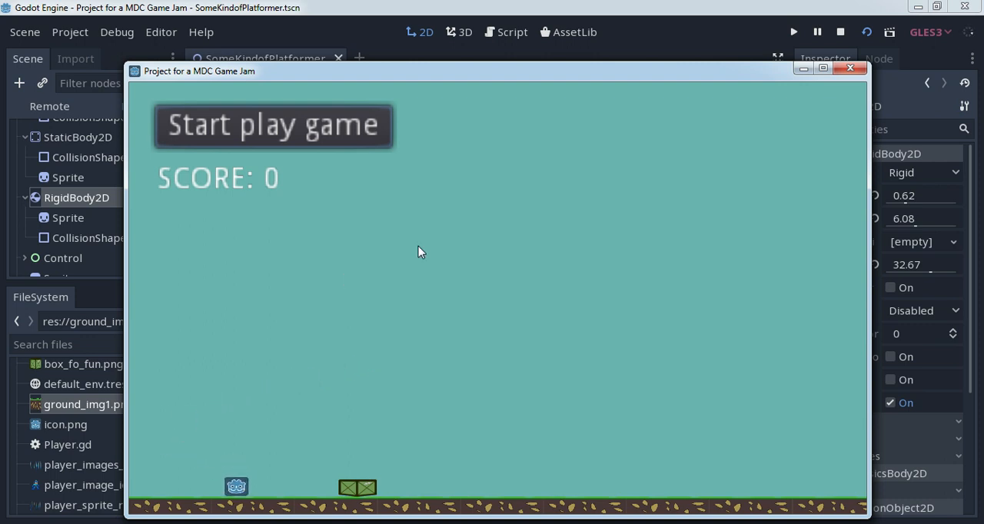
{"action": "left_click", "coordinate": [846, 70]}
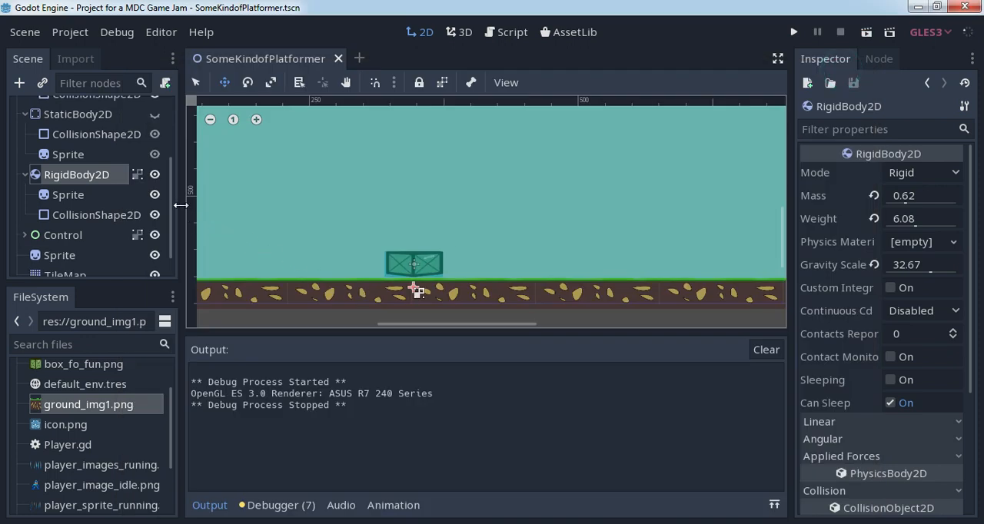
- Assign player_image_idle.png as the texture of the Player's Sprite2 node
{"action": "scroll", "coordinate": [171, 206], "scroll_direction": "up", "scroll_amount": 4}
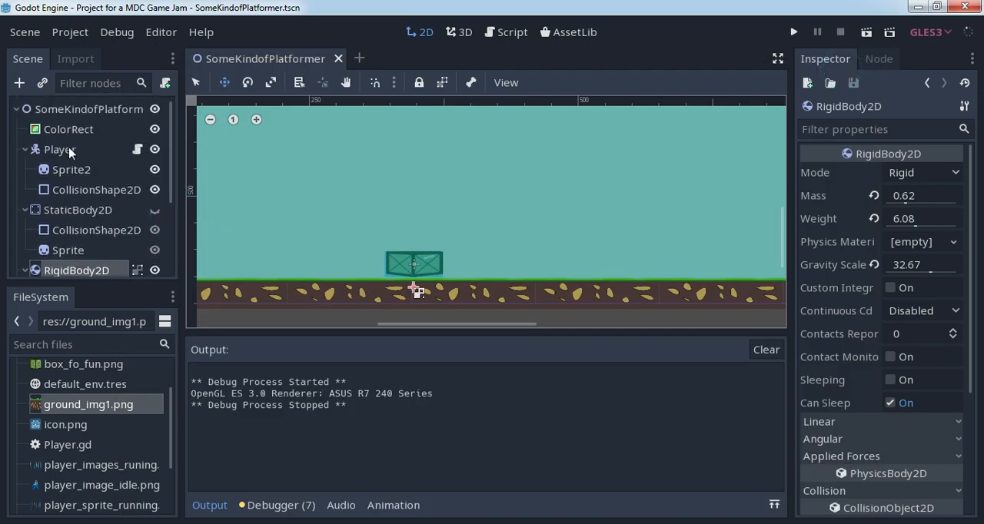
{"action": "left_click", "coordinate": [67, 151]}
{"action": "left_click", "coordinate": [83, 171]}
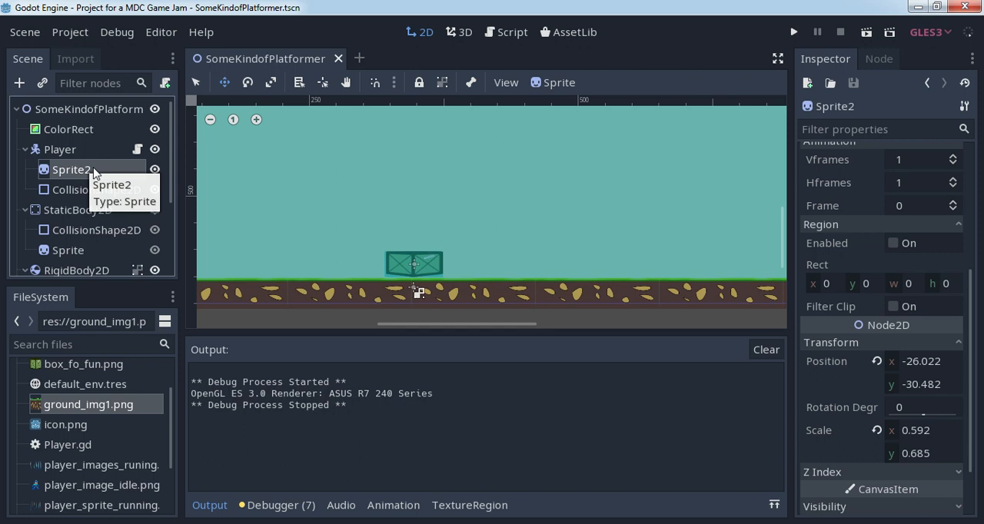
{"action": "scroll", "coordinate": [961, 325], "scroll_direction": "up", "scroll_amount": 5}
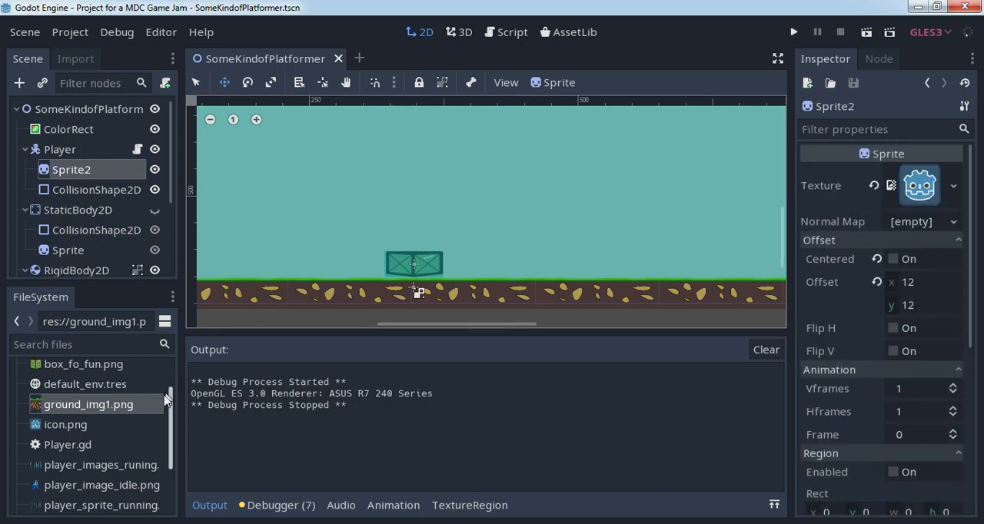
{"action": "left_click_drag", "start_coordinate": [170, 422], "coordinate": [172, 461]}
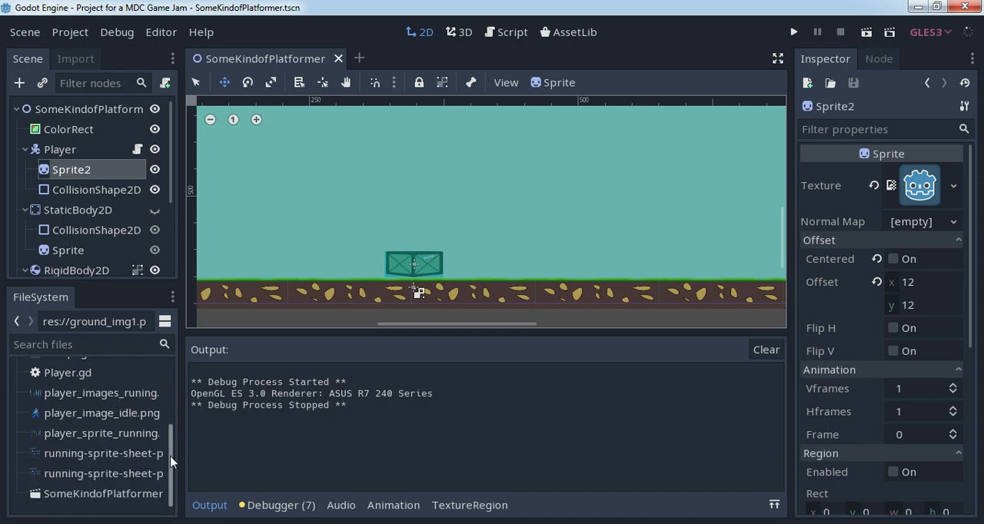
{"action": "left_click_drag", "start_coordinate": [100, 413], "coordinate": [917, 183]}
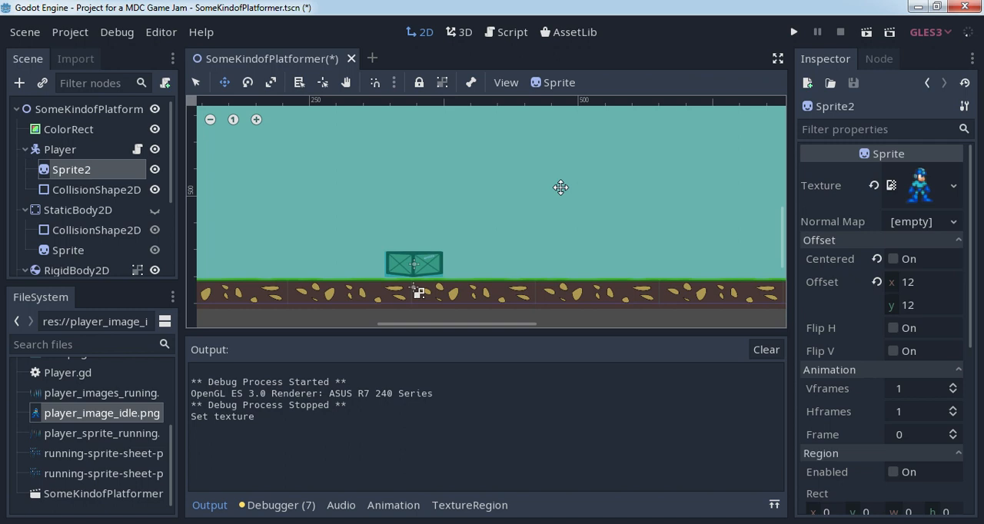
- Shrink the Player's rectangular collision shape to the idle sprite's size and move it over the sprite, at about (-8.3, -8)
{"action": "middle_click_drag", "start_coordinate": [343, 165], "coordinate": [568, 192]}
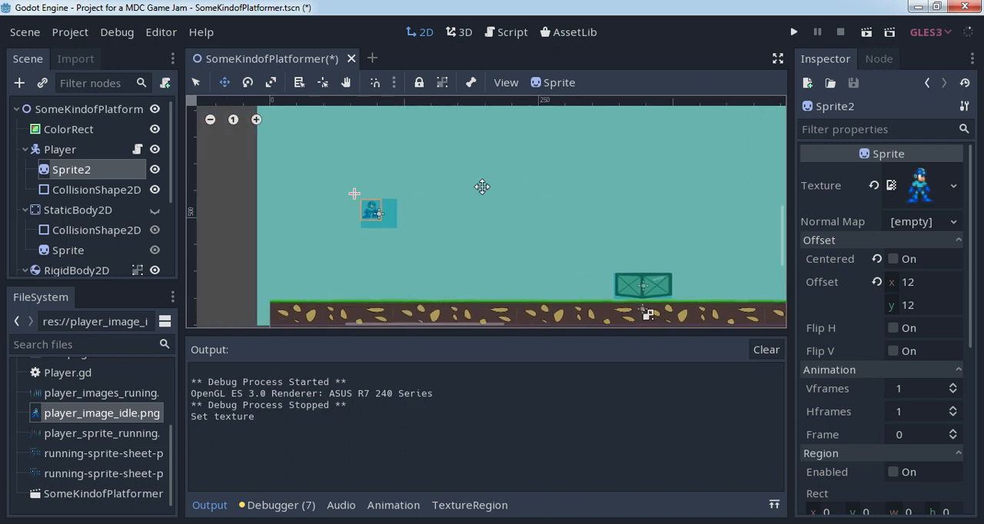
{"action": "scroll", "coordinate": [420, 219], "scroll_direction": "up", "scroll_amount": 5}
{"action": "scroll", "coordinate": [419, 220], "scroll_direction": "up", "scroll_amount": 3}
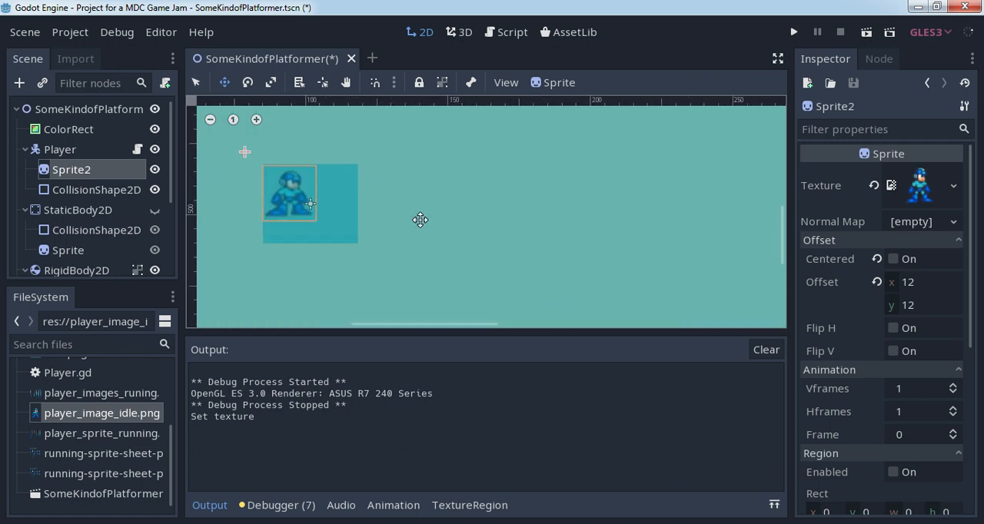
{"action": "left_click", "coordinate": [130, 192]}
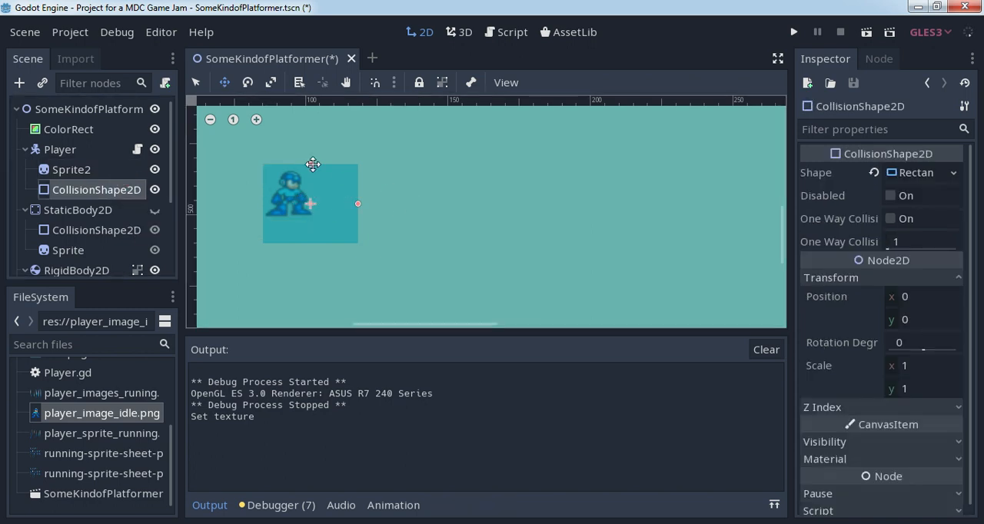
{"action": "left_click", "coordinate": [197, 83]}
{"action": "left_click_drag", "start_coordinate": [356, 205], "coordinate": [334, 204]}
{"action": "mouse_move", "coordinate": [310, 163]}
{"action": "left_mouse_down"}
{"action": "mouse_move", "coordinate": [300, 202]}
{"action": "mouse_move", "coordinate": [299, 177]}
{"action": "left_mouse_up"}
{"action": "left_click", "coordinate": [225, 82]}
- Fine-tune the height of the Player's collision shape and shift it to about (-8.6, -6.3) so it fits the idle sprite
{"action": "left_click", "coordinate": [196, 82]}
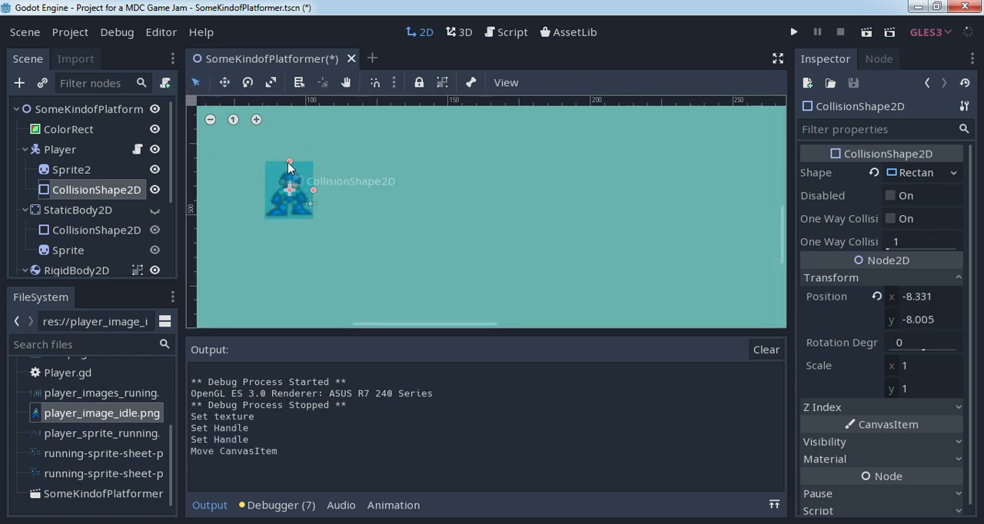
{"action": "left_click", "coordinate": [289, 166]}
{"action": "left_click", "coordinate": [222, 78]}
{"action": "left_click_drag", "start_coordinate": [281, 179], "coordinate": [280, 182]}
{"action": "left_click", "coordinate": [196, 82]}
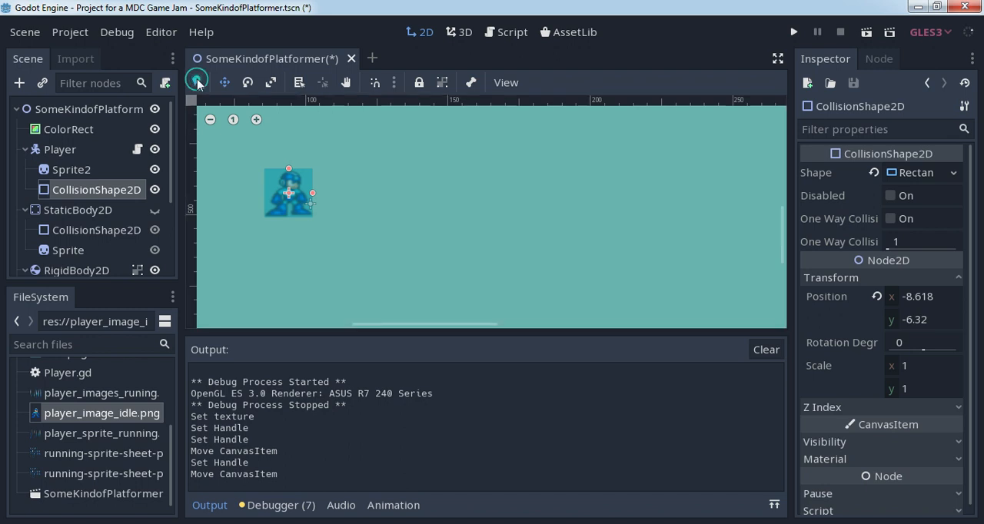
{"action": "left_click", "coordinate": [211, 119]}
{"action": "left_click", "coordinate": [210, 119]}
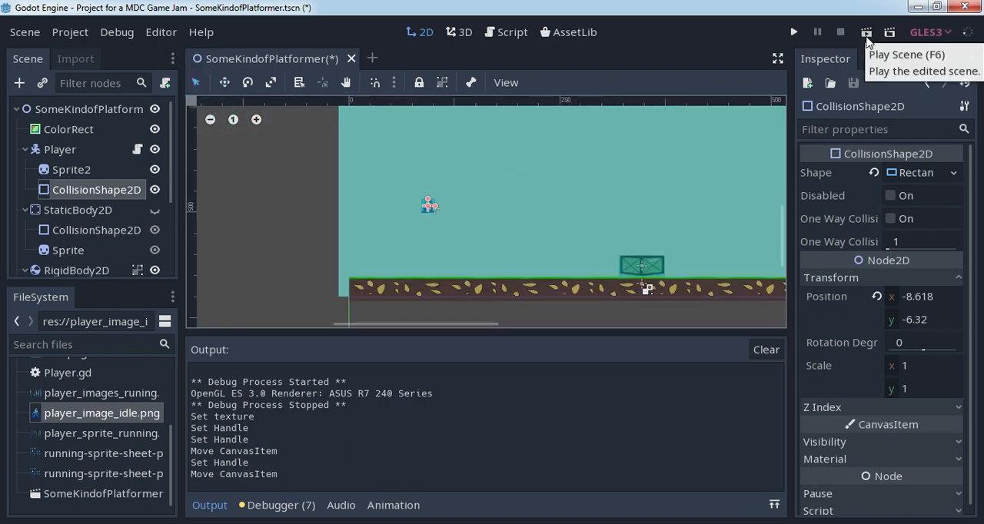
- Open the Player's script and review its variables and the movement code in _process
{"action": "left_click", "coordinate": [137, 149]}
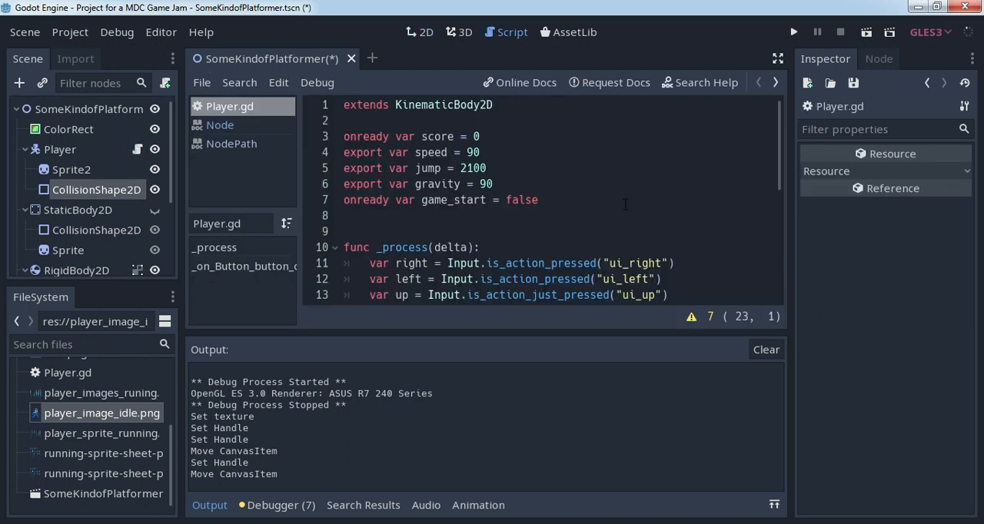
{"action": "scroll", "coordinate": [625, 204], "scroll_direction": "down", "scroll_amount": 4}
{"action": "scroll", "coordinate": [624, 204], "scroll_direction": "up", "scroll_amount": 2}
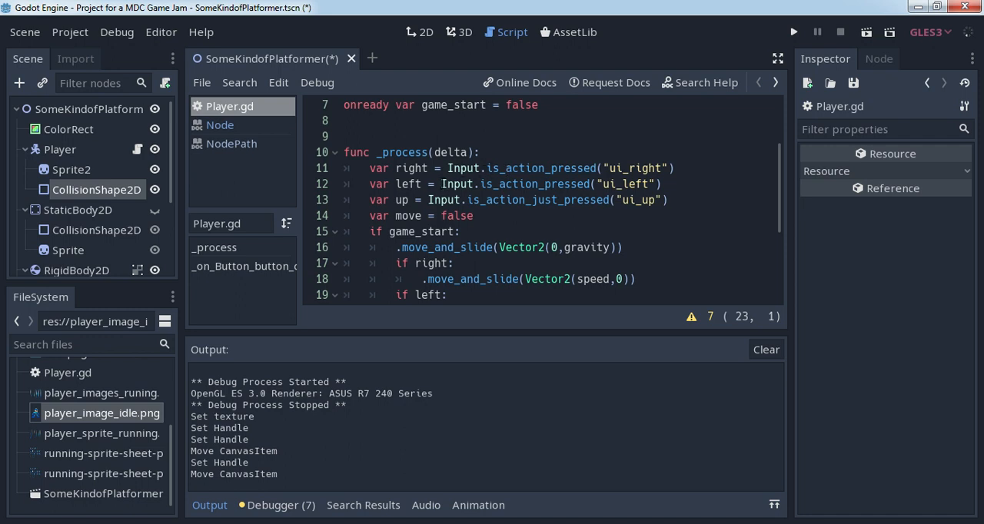
{"action": "scroll", "coordinate": [538, 200], "scroll_direction": "down", "scroll_amount": 2}
{"action": "scroll", "coordinate": [538, 199], "scroll_direction": "up", "scroll_amount": 1}
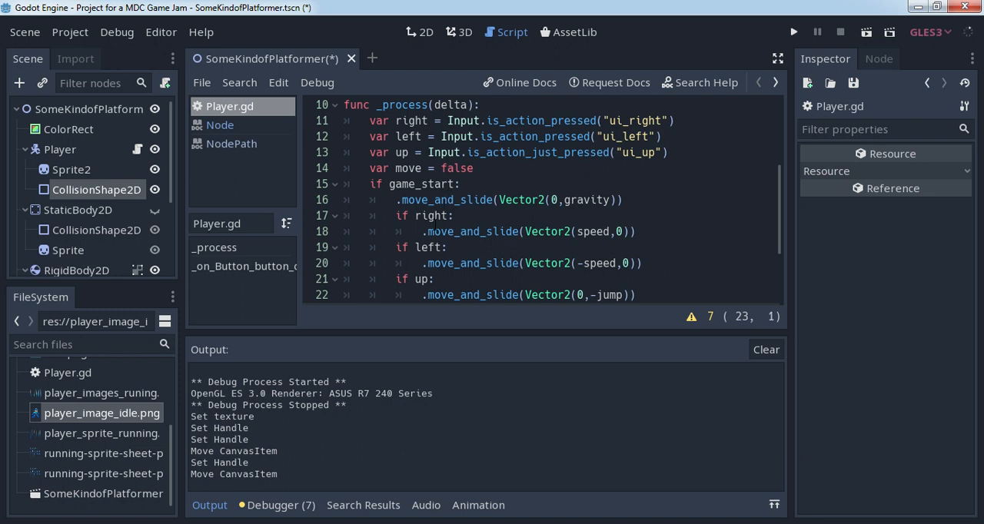
{"action": "left_click", "coordinate": [653, 233]}
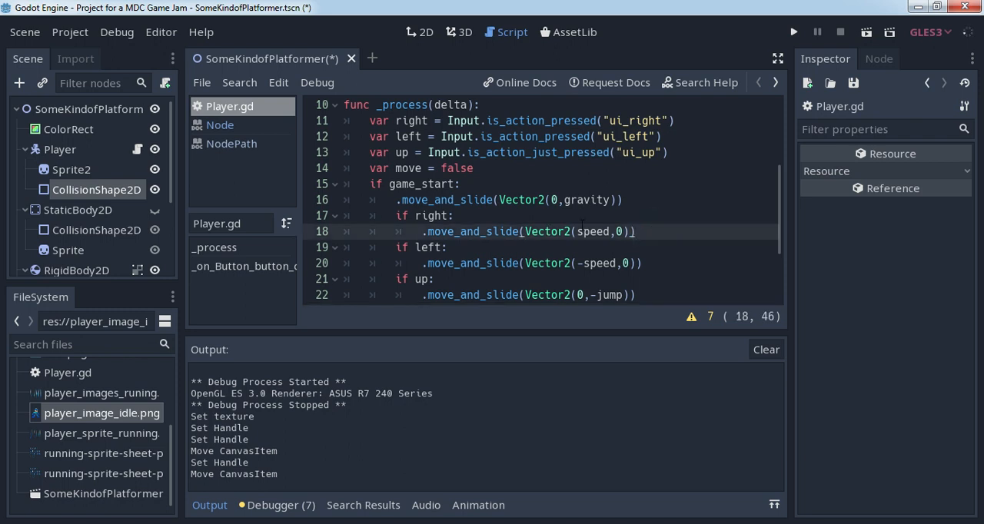
{"action": "scroll", "coordinate": [582, 225], "scroll_direction": "down", "scroll_amount": 2}
{"action": "scroll", "coordinate": [582, 225], "scroll_direction": "up", "scroll_amount": 5}
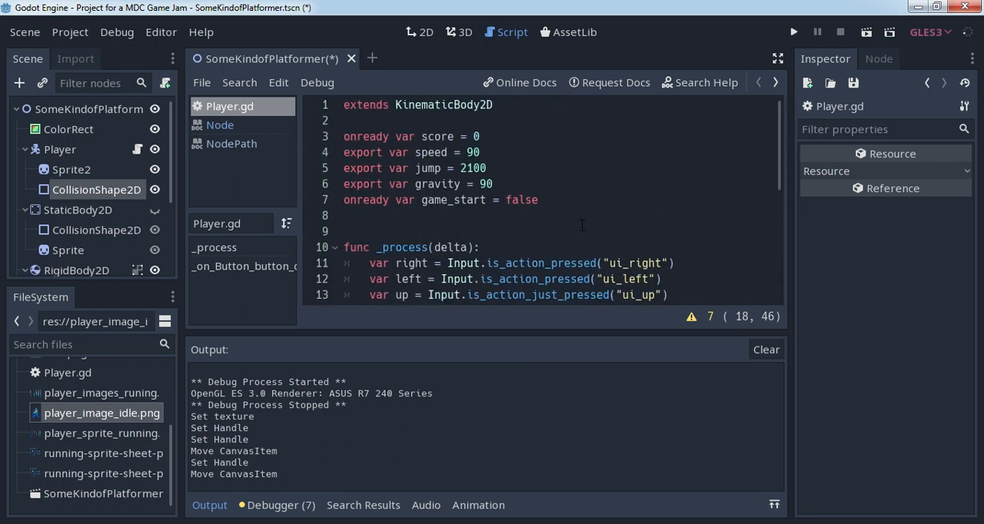
- Below the game_start variable in Player.gd, add the line onready var sprite = get_node("Sprite2")
{"action": "left_click", "coordinate": [569, 202]}
{"action": "key", "text": "Return"}
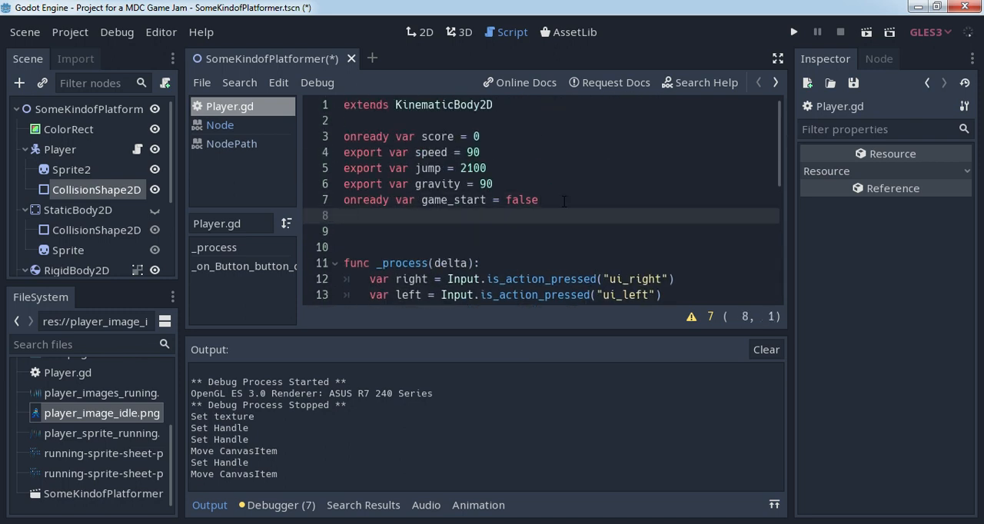
{"action": "type", "text": "onready var "}
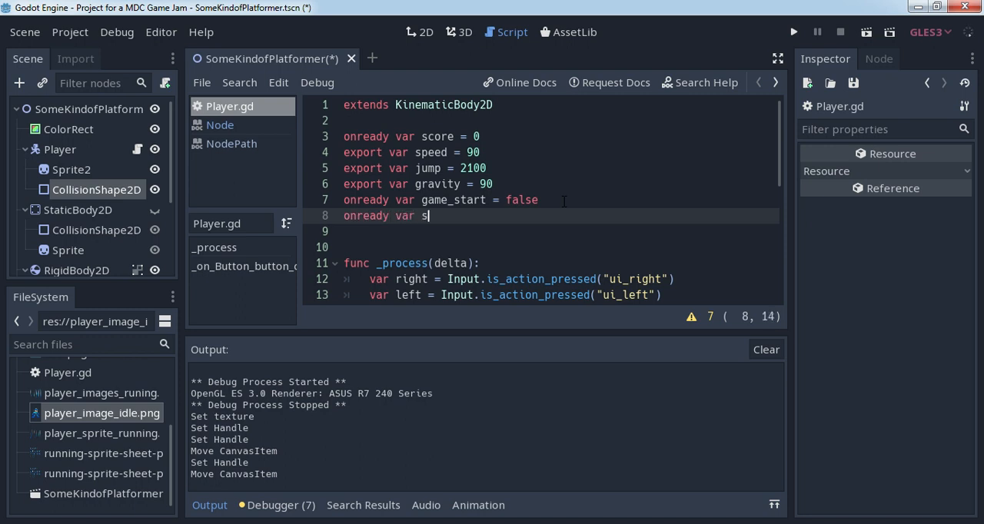
{"action": "type", "text": "sprite = get"}
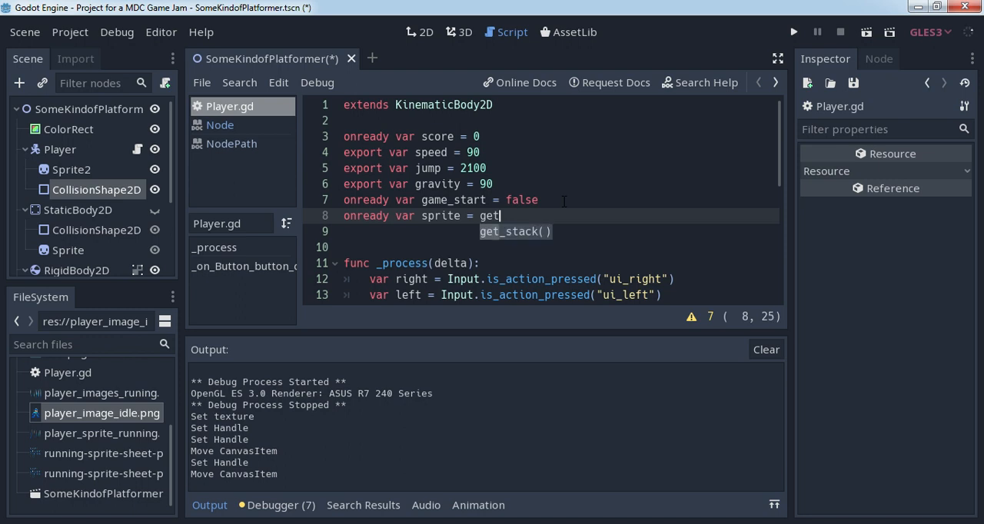
{"action": "type", "text": "_node(\""}
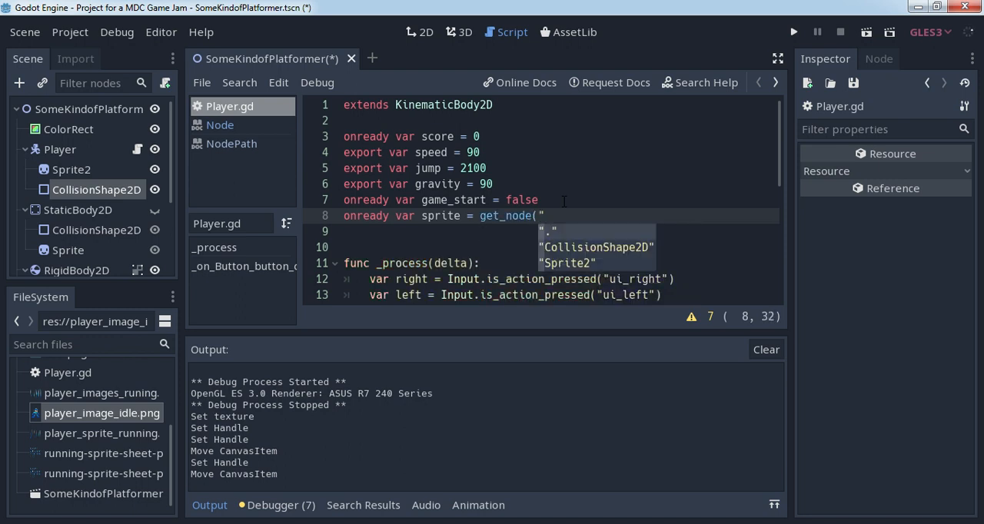
{"action": "key", "text": "Return"}
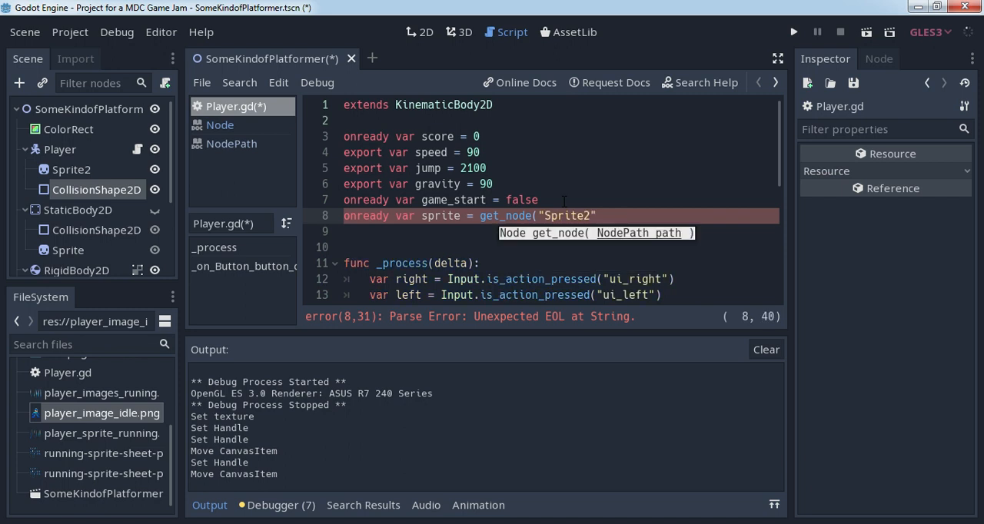
{"action": "type", "text": ")"}
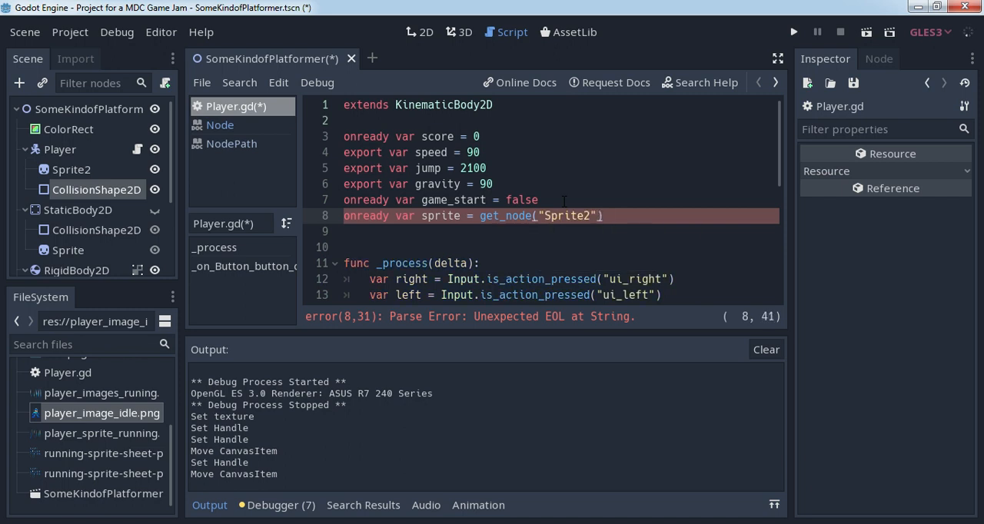
{"action": "scroll", "coordinate": [564, 201], "scroll_direction": "down", "scroll_amount": 3}
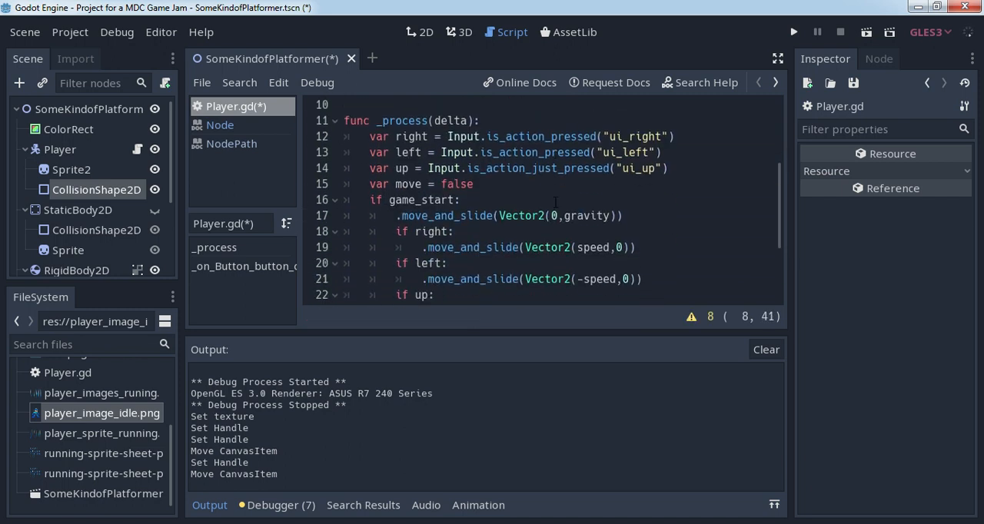
{"action": "scroll", "coordinate": [637, 201], "scroll_direction": "down", "scroll_amount": 2}
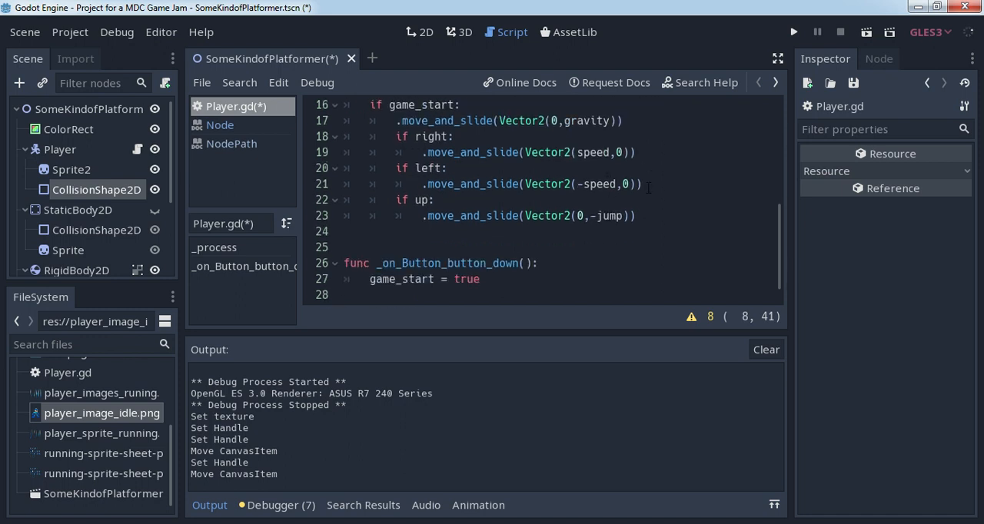
- Add the line sprite.flip_h beneath the move_and_slide call in the if right block of Player.gd
{"action": "left_click", "coordinate": [651, 152]}
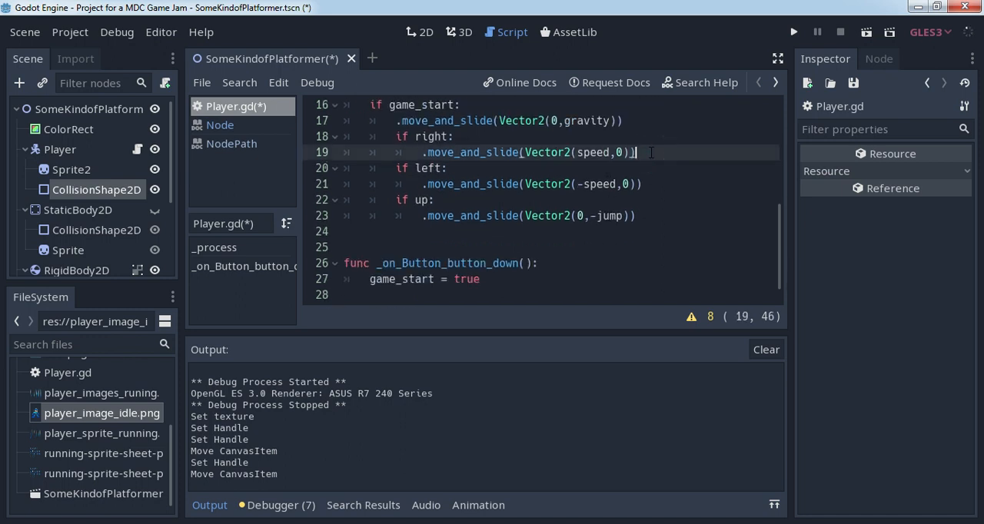
{"action": "key", "text": "Return"}
{"action": "type", "text": "sprite."}
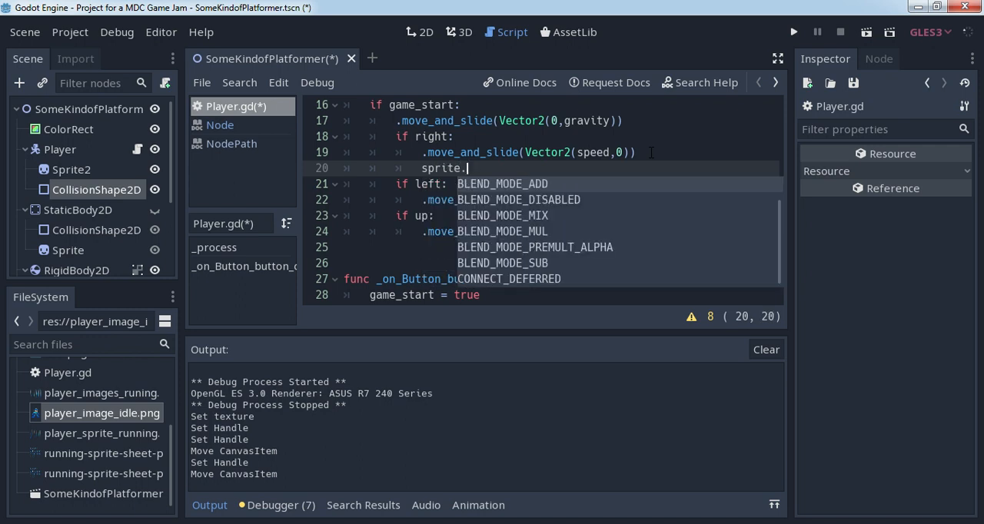
{"action": "type", "text": "flip"}
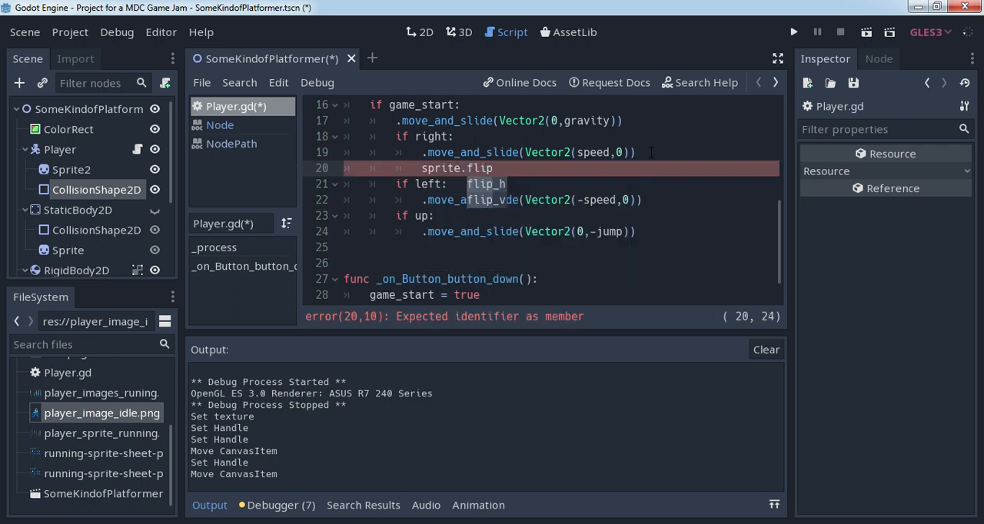
{"action": "key", "text": "Return"}
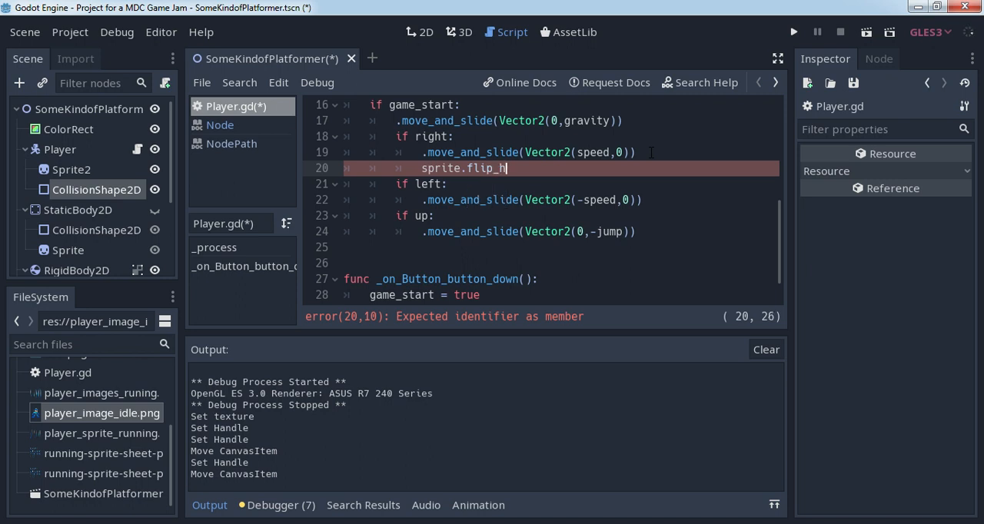
- Copy the sprite.flip_h line beneath the move_and_slide call in the if left block
{"action": "left_click_drag", "start_coordinate": [415, 168], "coordinate": [525, 170]}
{"action": "key", "text": "ctrl+c"}
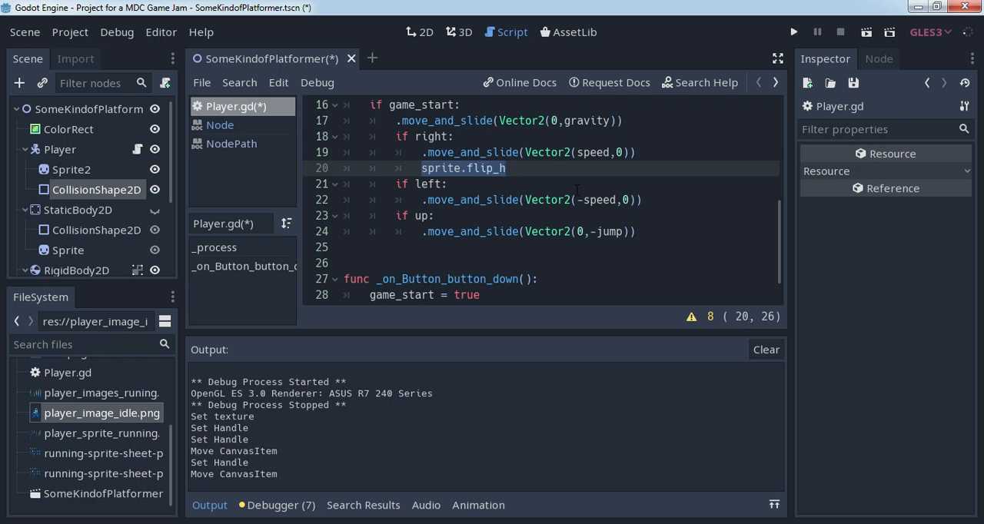
{"action": "left_click", "coordinate": [653, 200]}
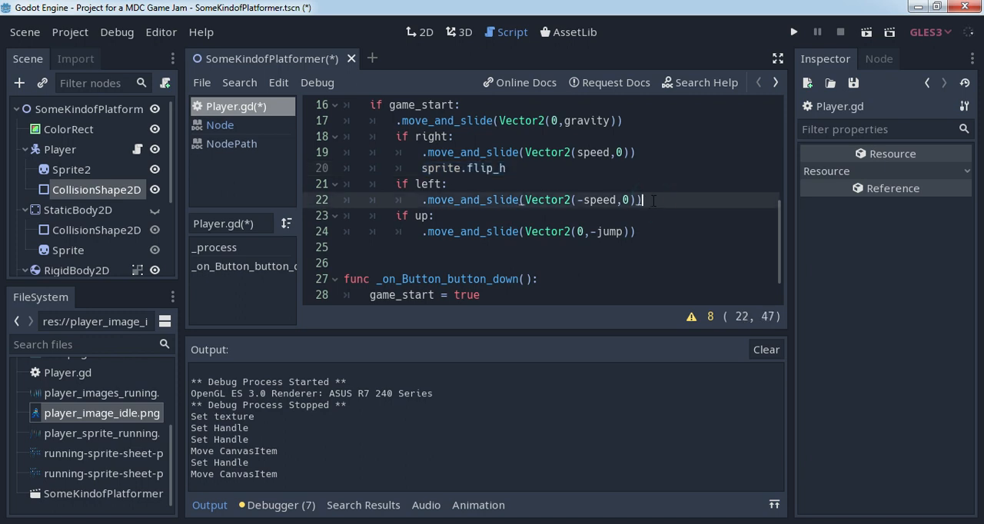
{"action": "key", "text": "Return"}
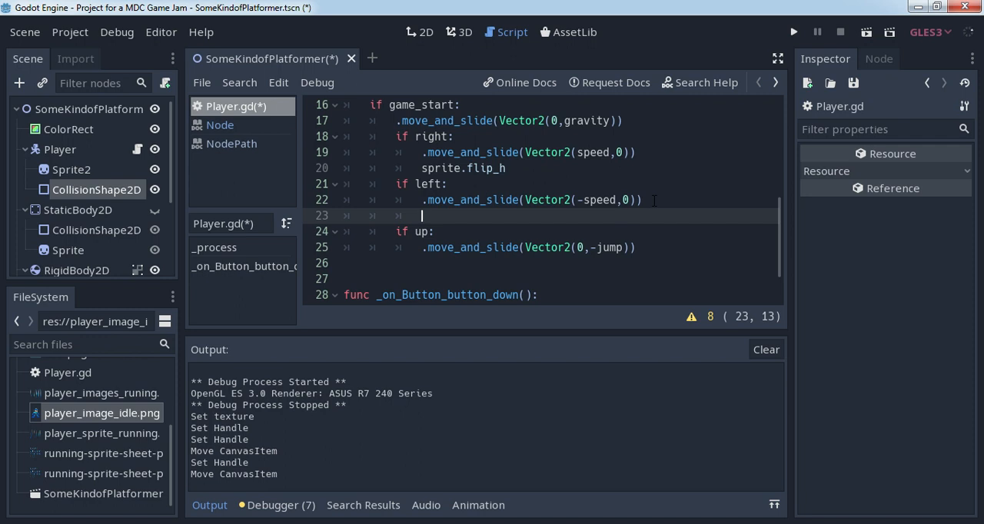
{"action": "key", "text": "ctrl+v"}
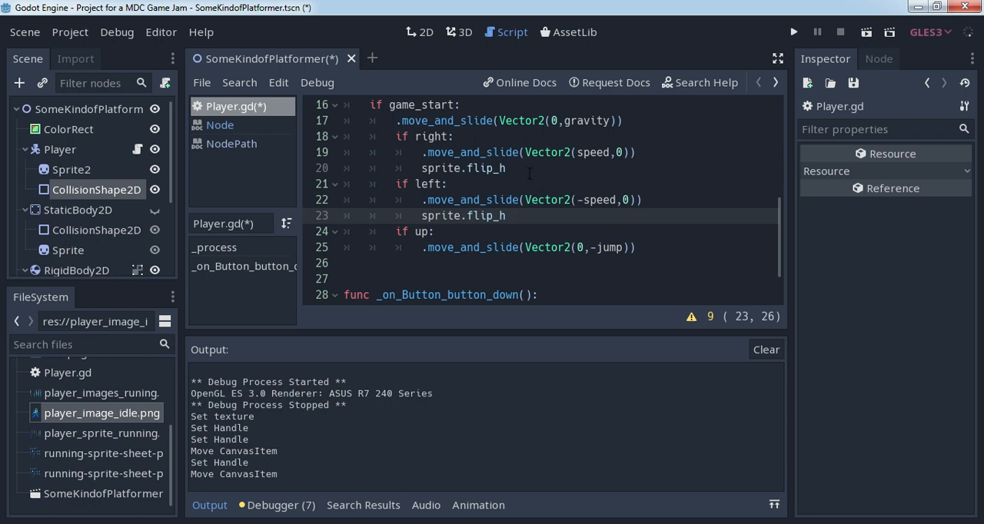
- Check the flip properties of the Sprite2 node and return to the Player's script
{"action": "left_click", "coordinate": [529, 166]}
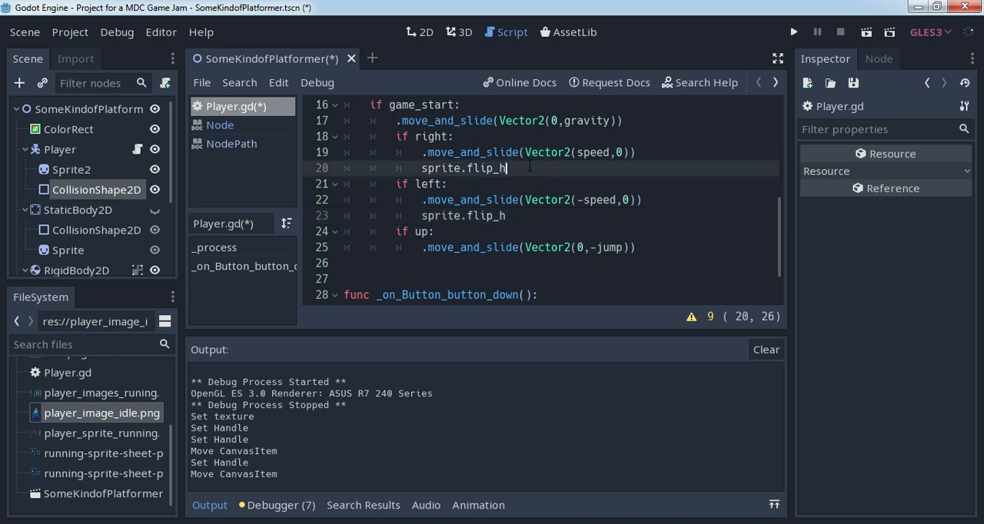
{"action": "left_click", "coordinate": [68, 171]}
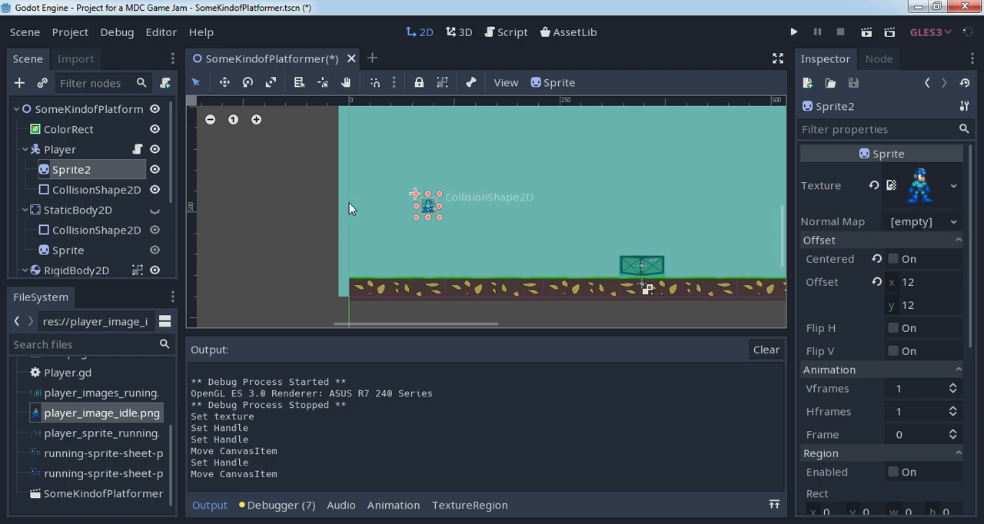
{"action": "left_click", "coordinate": [137, 151]}
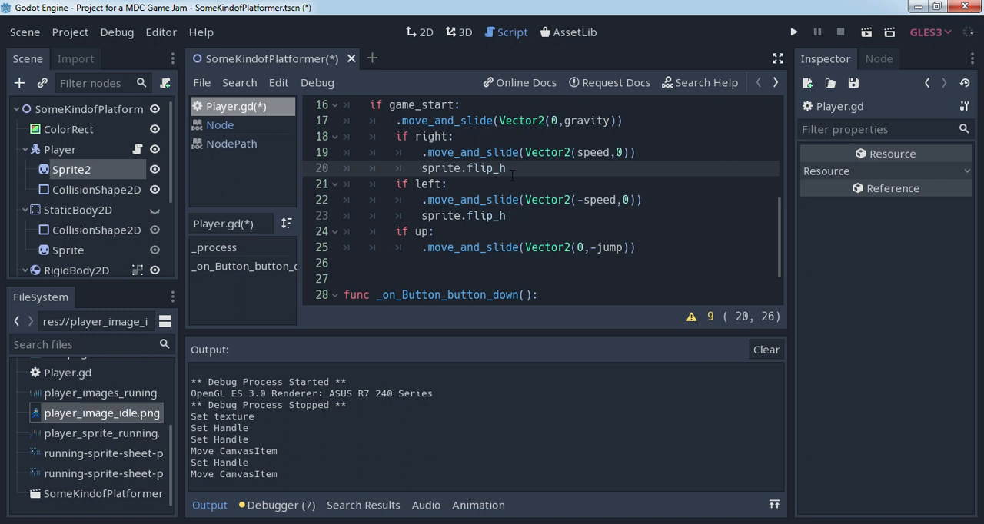
- Delete the sprite.flip_h line from the if right block, including its empty line
{"action": "left_click", "coordinate": [421, 167]}
{"action": "key", "text": "shift+End"}
{"action": "key", "text": "BackSpace"}
{"action": "key", "text": "BackSpace"}
{"action": "key", "text": "BackSpace"}
{"action": "key", "text": "BackSpace"}
{"action": "key", "text": "Delete"}
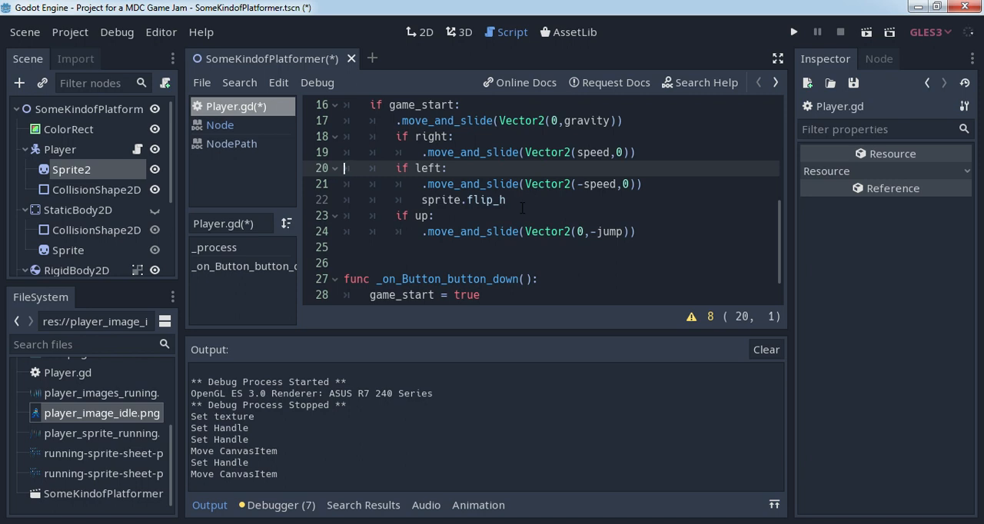
- Run the current scene, move the player right and left to test the sprite flip, and close the game window
{"action": "left_click", "coordinate": [866, 32]}
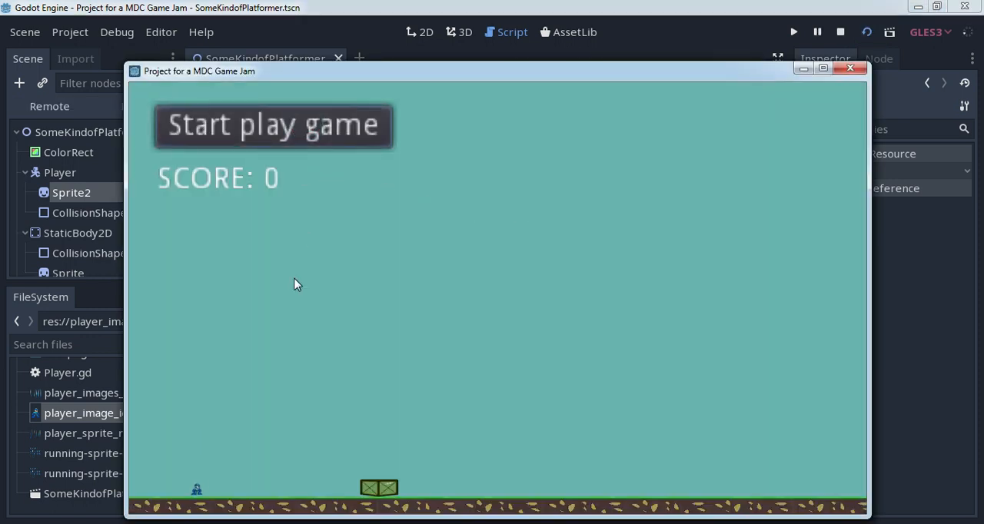
{"action": "key", "text": "Right"}
{"action": "key", "text": "Left"}
{"action": "key", "text": "Right"}
{"action": "key", "text": "Left"}
{"action": "key", "text": "Right"}
{"action": "key", "text": "Left"}
{"action": "key", "text": "Right"}
{"action": "key", "text": "Left"}
{"action": "key", "text": "Right"}
{"action": "key", "text": "Left"}
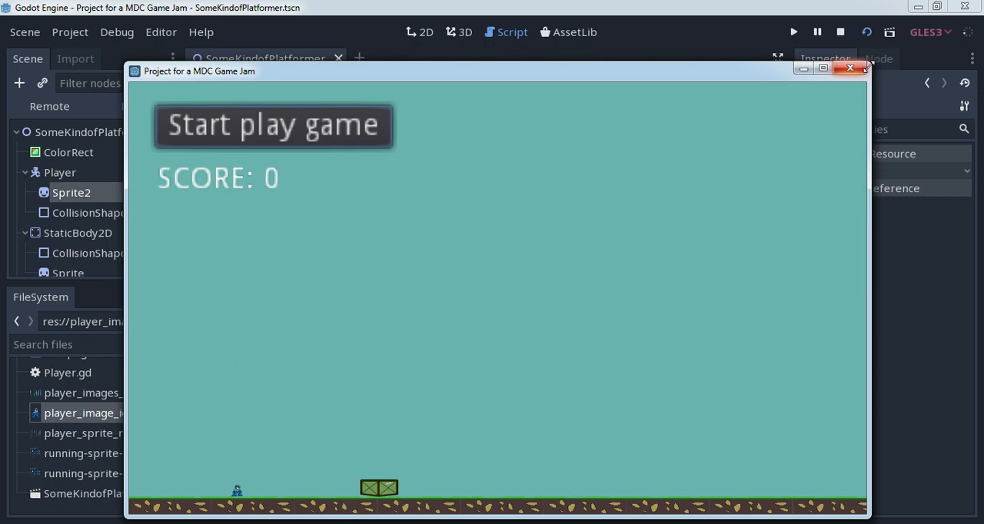
{"action": "left_click", "coordinate": [850, 68]}
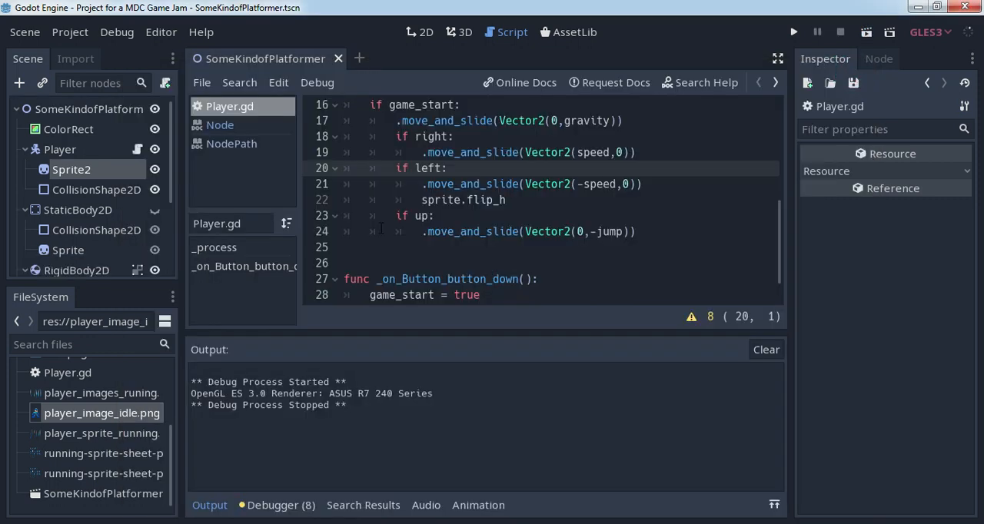
- Reset the scale of the Player's Sprite2 node to its default of 1, 1
{"action": "left_click", "coordinate": [85, 170]}
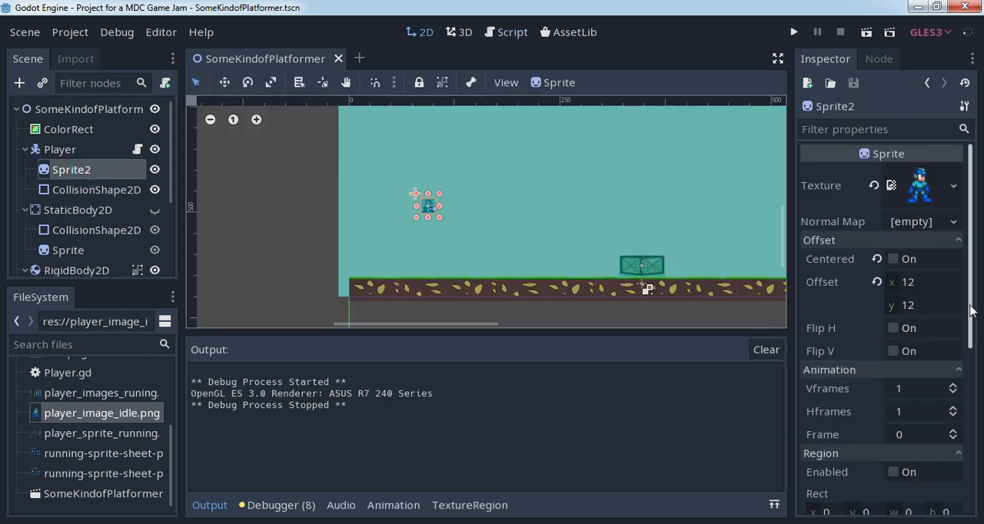
{"action": "left_click_drag", "start_coordinate": [968, 306], "coordinate": [965, 385]}
{"action": "scroll", "coordinate": [965, 384], "scroll_direction": "down", "scroll_amount": 4}
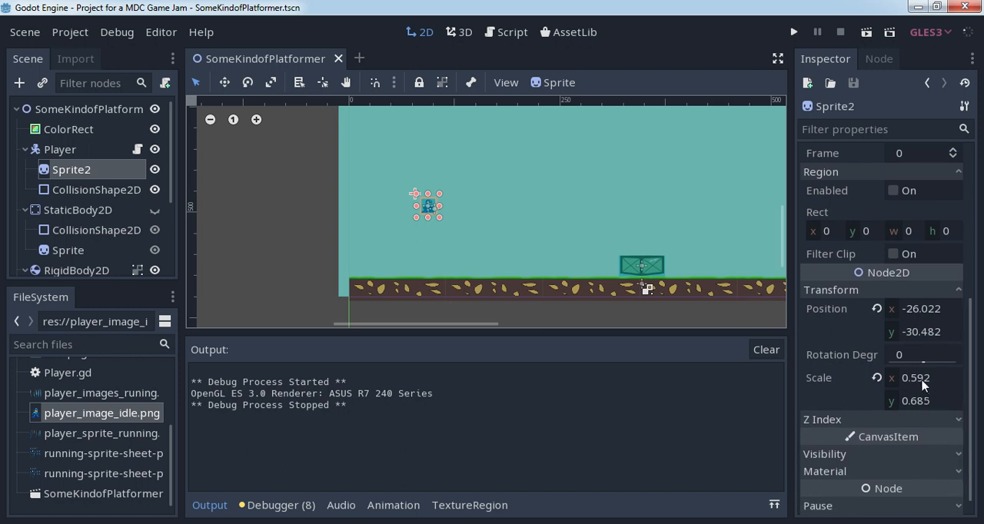
{"action": "left_click", "coordinate": [922, 384]}
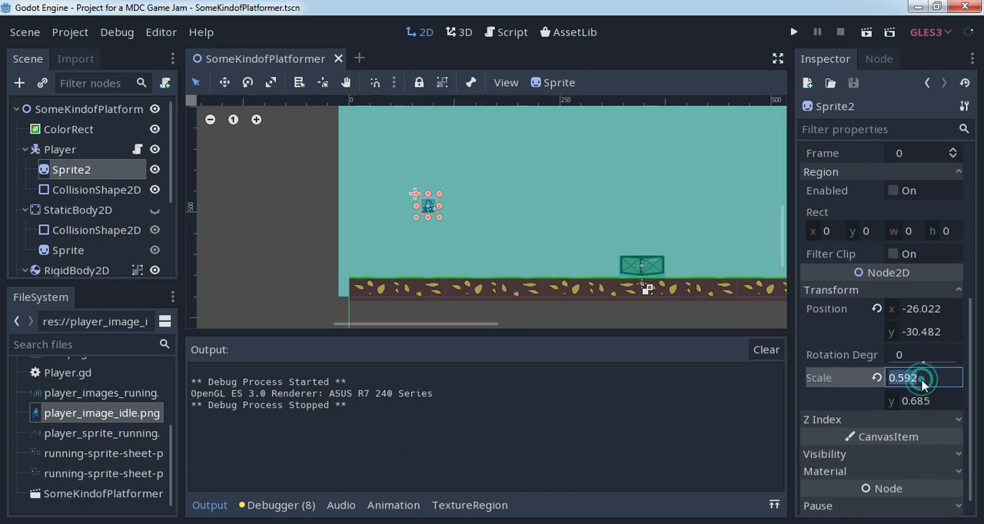
{"action": "left_click", "coordinate": [877, 380]}
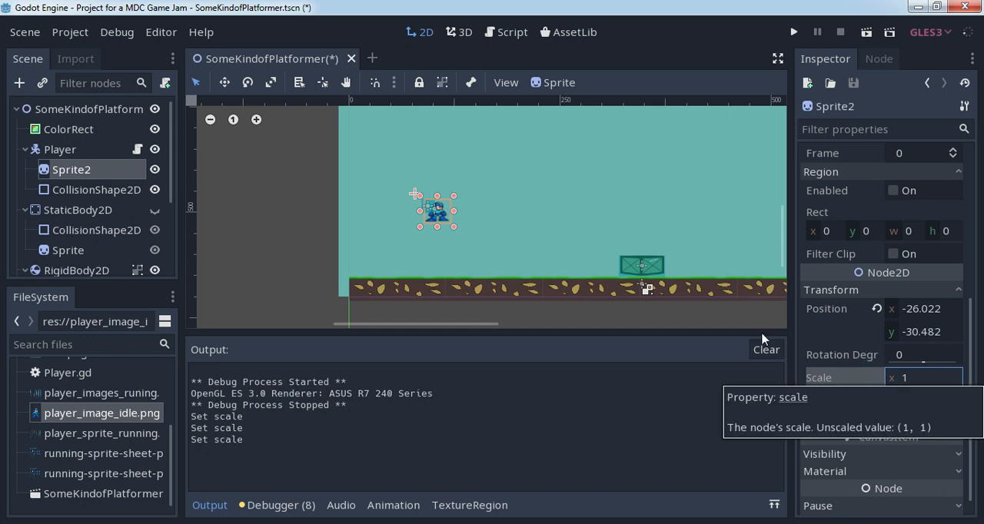
{"action": "scroll", "coordinate": [457, 201], "scroll_direction": "up", "scroll_amount": 4}
{"action": "scroll", "coordinate": [456, 202], "scroll_direction": "up", "scroll_amount": 2}
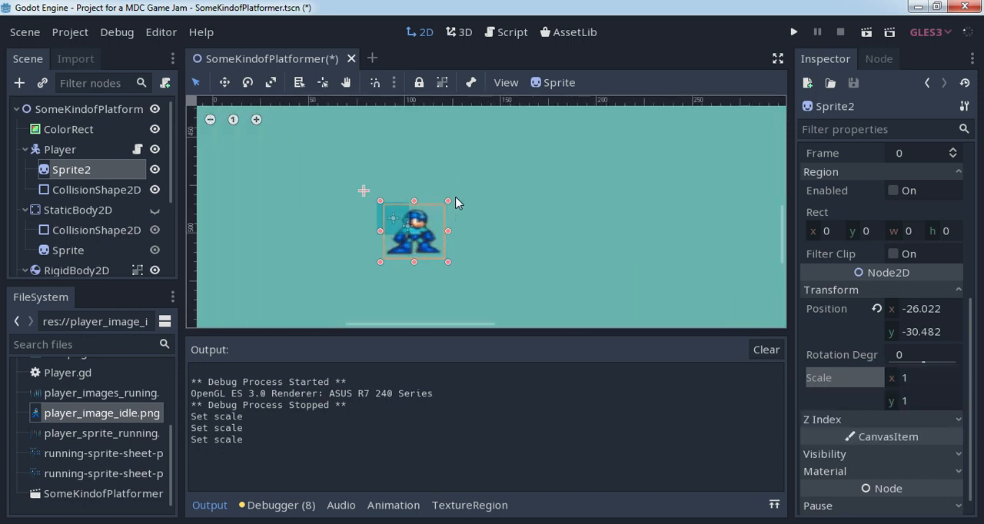
- Enlarge the Player's rectangular collision shape and move it over the full-size sprite, at about (4.2, 0.7)
{"action": "left_click", "coordinate": [114, 198]}
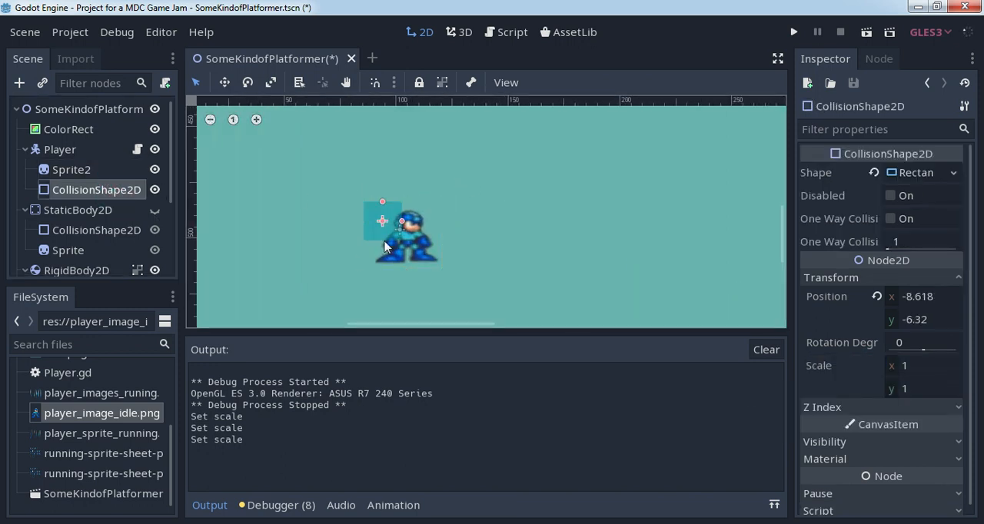
{"action": "mouse_move", "coordinate": [402, 221]}
{"action": "left_mouse_down"}
{"action": "mouse_move", "coordinate": [419, 221]}
{"action": "mouse_move", "coordinate": [382, 187]}
{"action": "mouse_move", "coordinate": [401, 218]}
{"action": "left_mouse_up"}
{"action": "left_click", "coordinate": [224, 82]}
- Run the scene, start the game and move the enlarged player both ways along the ground, closing the game window when done
{"action": "left_click", "coordinate": [866, 31]}
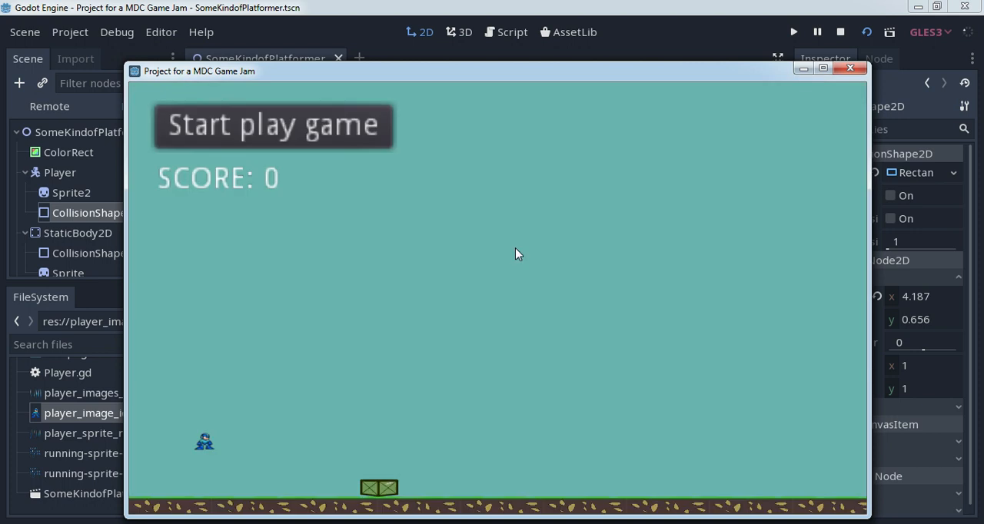
{"action": "left_click", "coordinate": [274, 127]}
{"action": "key", "text": "Right"}
{"action": "key", "text": "Left"}
{"action": "key", "text": "Right"}
{"action": "key", "text": "Left"}
{"action": "key", "text": "Right"}
{"action": "key", "text": "Left"}
{"action": "key", "text": "Right"}
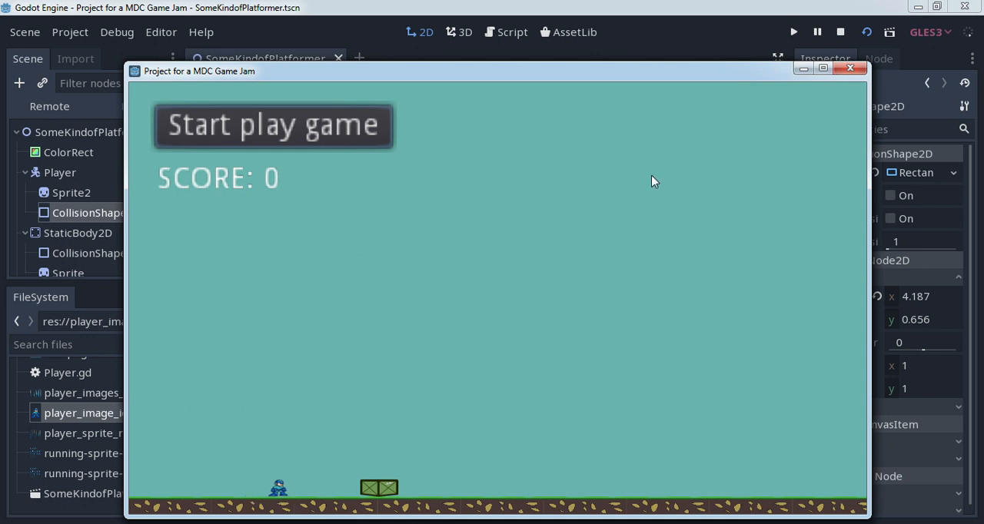
{"action": "left_click", "coordinate": [849, 70]}
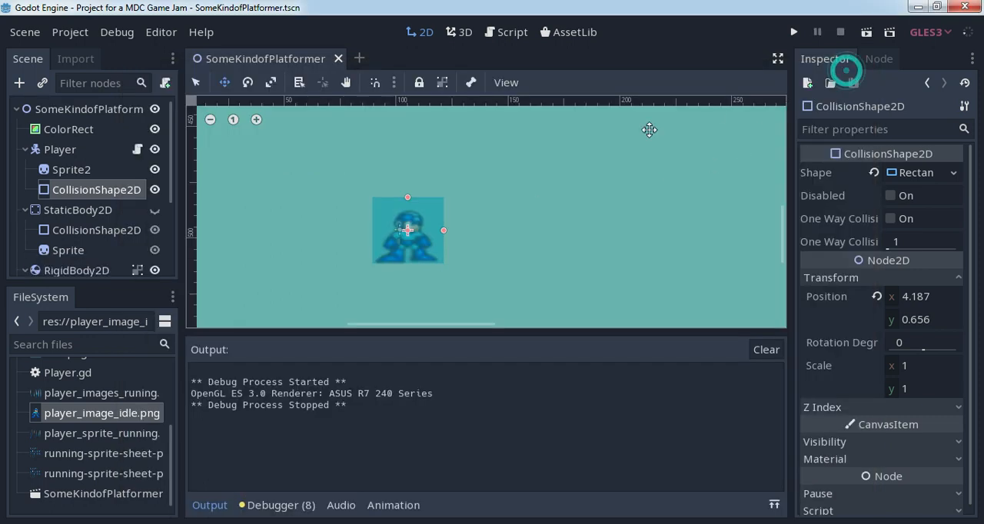
- Review the movement code in the Player's script and try Sprite2's Flip H option on and off
{"action": "left_click", "coordinate": [137, 149]}
{"action": "scroll", "coordinate": [513, 199], "scroll_direction": "up", "scroll_amount": 2}
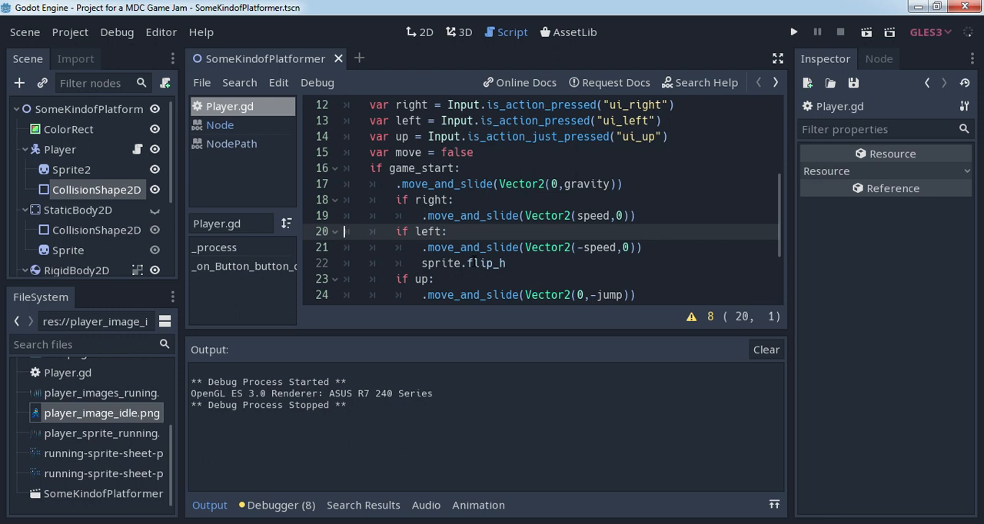
{"action": "left_click", "coordinate": [71, 169]}
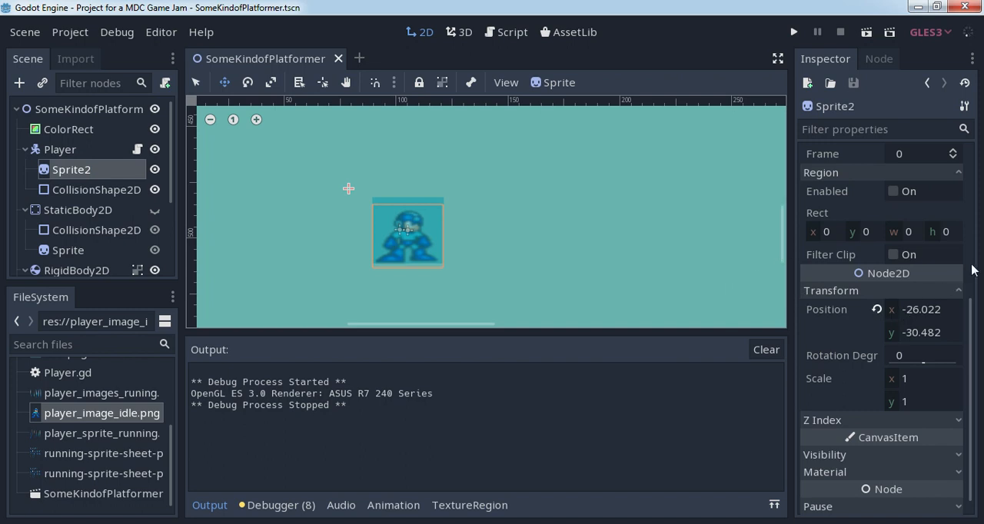
{"action": "left_click_drag", "start_coordinate": [970, 332], "coordinate": [976, 197]}
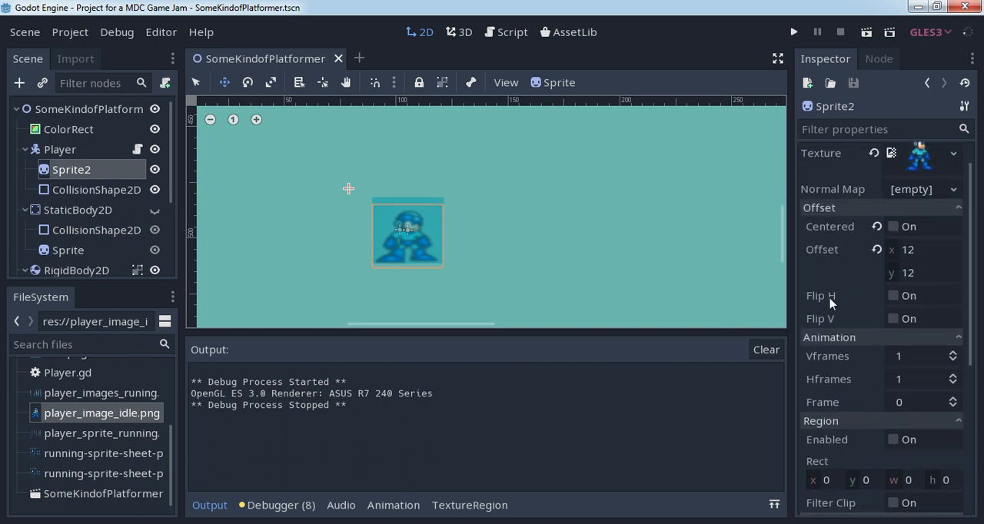
{"action": "left_click", "coordinate": [892, 295]}
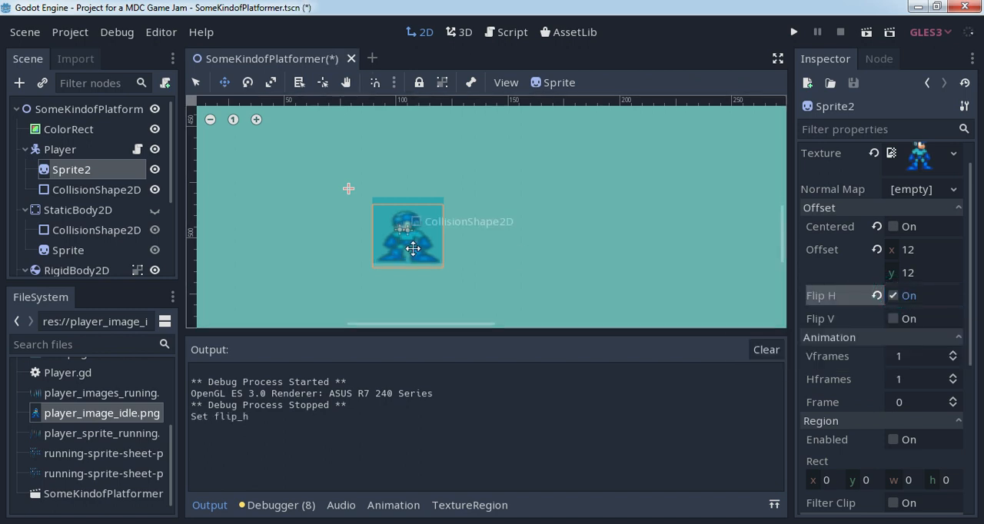
{"action": "left_click", "coordinate": [894, 298]}
{"action": "left_click", "coordinate": [894, 297]}
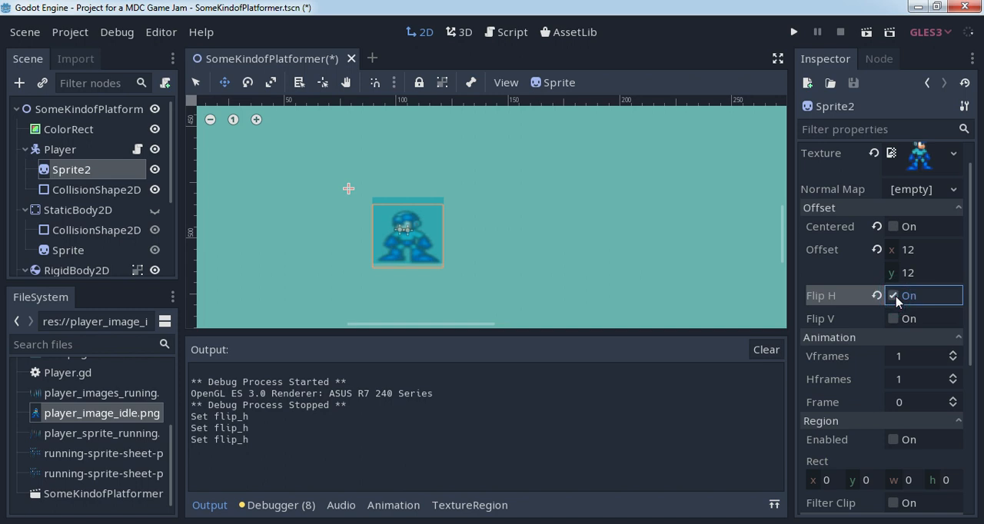
{"action": "left_click", "coordinate": [894, 297]}
- Temporarily hide the Player's collision shape to preview the sprite with Flip H on and off, restoring both settings
{"action": "left_click", "coordinate": [154, 190]}
{"action": "left_click", "coordinate": [892, 296]}
{"action": "left_click", "coordinate": [892, 297]}
{"action": "left_click", "coordinate": [892, 297]}
{"action": "left_click", "coordinate": [892, 297]}
{"action": "left_click", "coordinate": [892, 296]}
{"action": "left_click", "coordinate": [893, 297]}
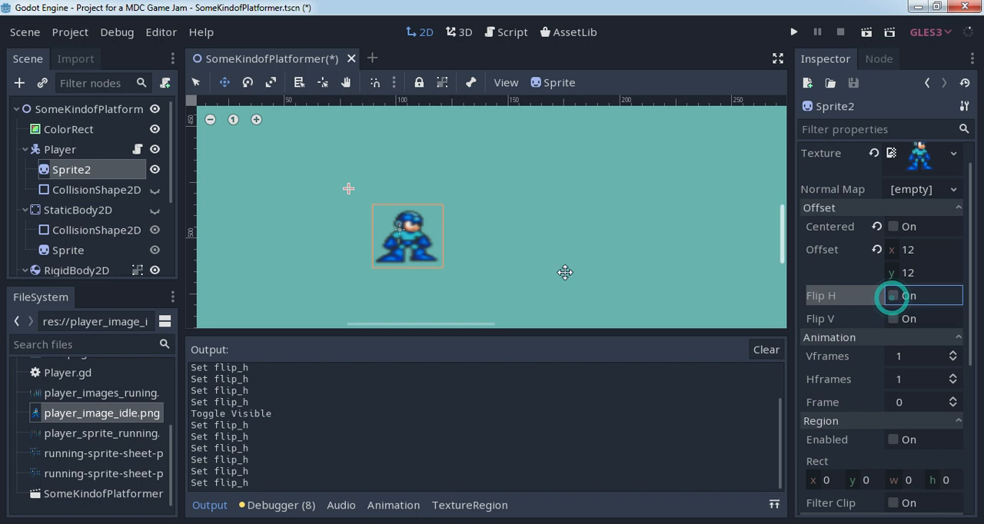
{"action": "left_click", "coordinate": [155, 190]}
- Recheck the flip line in Player.gd, then run the scene, test movement in both directions and close the game
{"action": "left_click", "coordinate": [137, 149]}
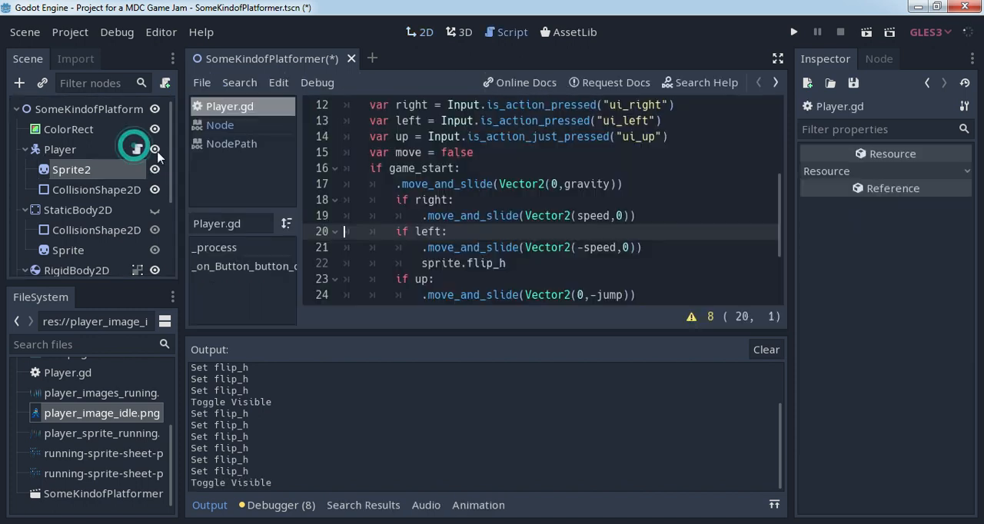
{"action": "scroll", "coordinate": [541, 175], "scroll_direction": "down", "scroll_amount": 1}
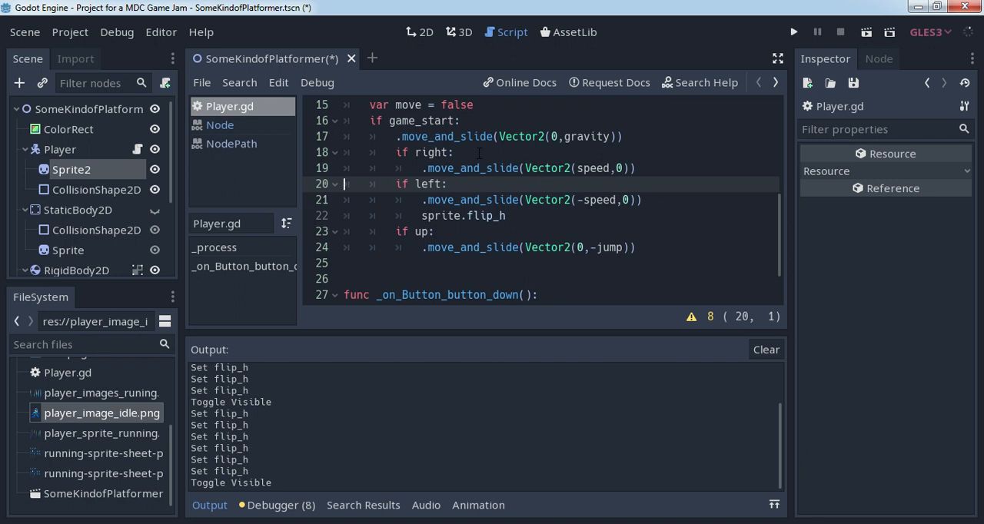
{"action": "left_click", "coordinate": [867, 32]}
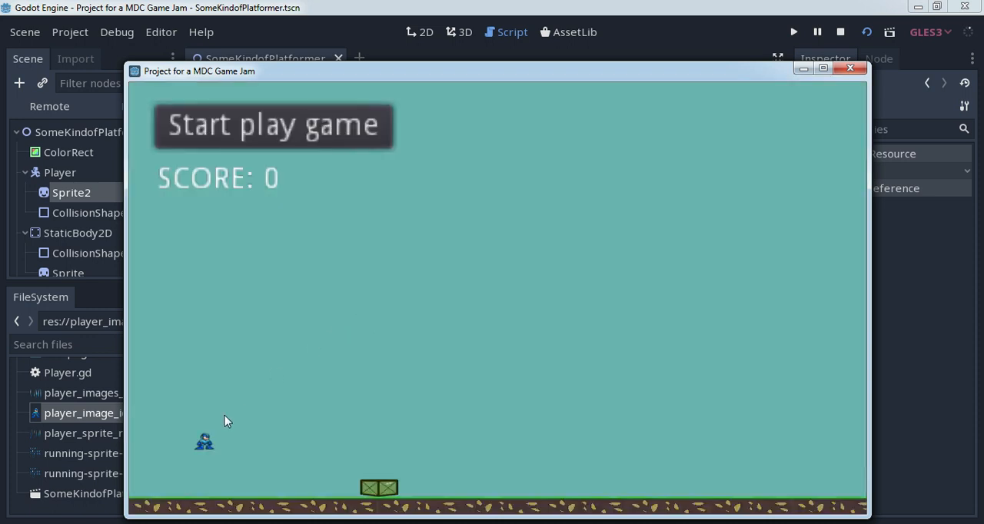
{"action": "key", "text": "Right"}
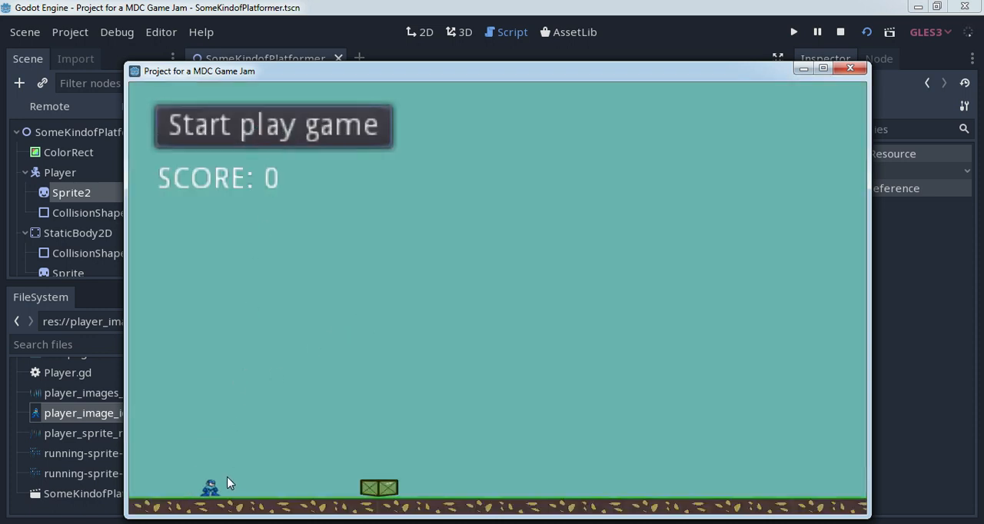
{"action": "key", "text": "Left"}
{"action": "left_click", "coordinate": [850, 67]}
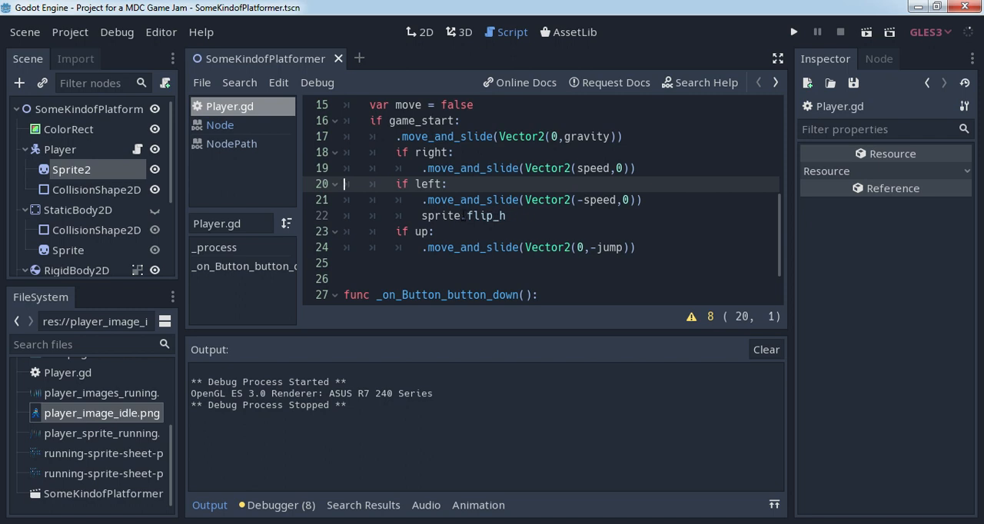
- Rewrite the flip line under the left-movement condition in Player.gd as sprite.flip_h = true
{"action": "left_click_drag", "start_coordinate": [461, 216], "coordinate": [533, 218]}
{"action": "key", "text": "BackSpace"}
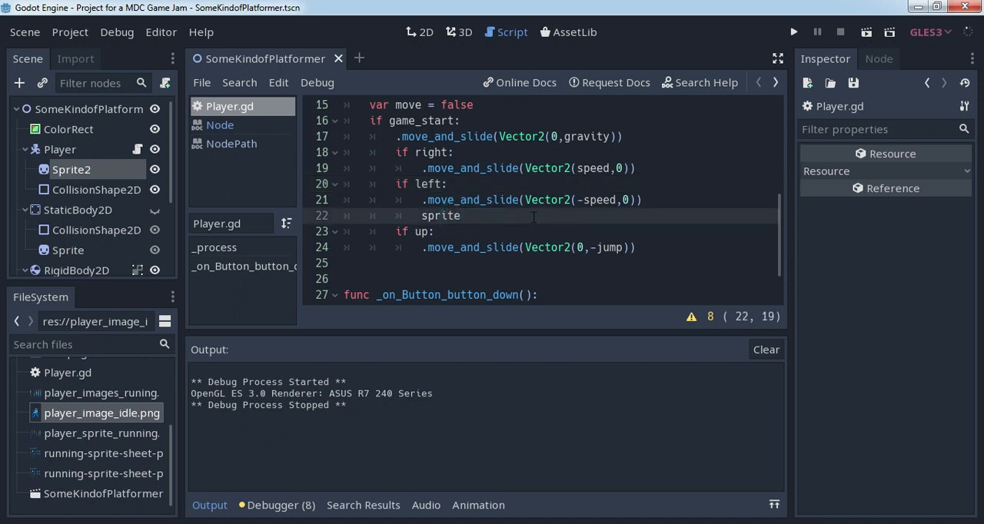
{"action": "type", "text": "."}
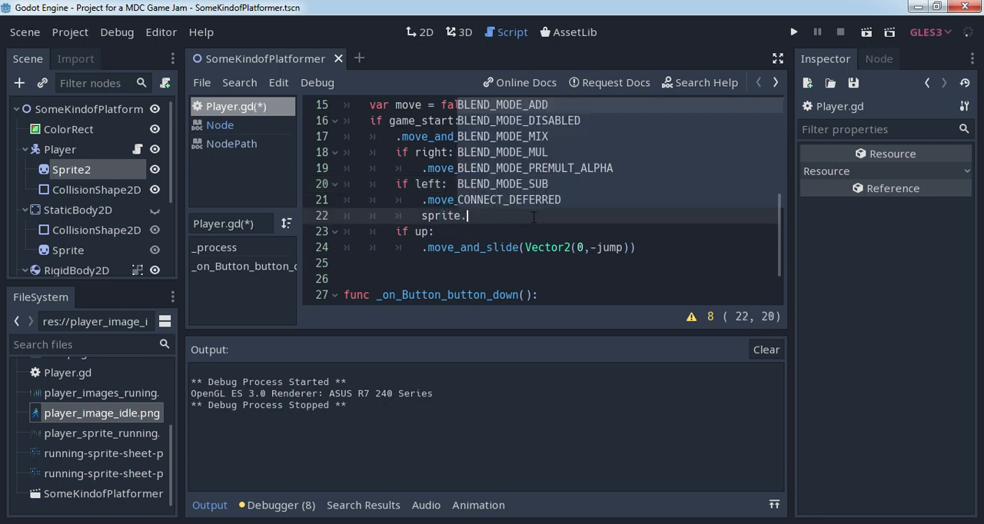
{"action": "type", "text": "fli"}
{"action": "key", "text": "Return"}
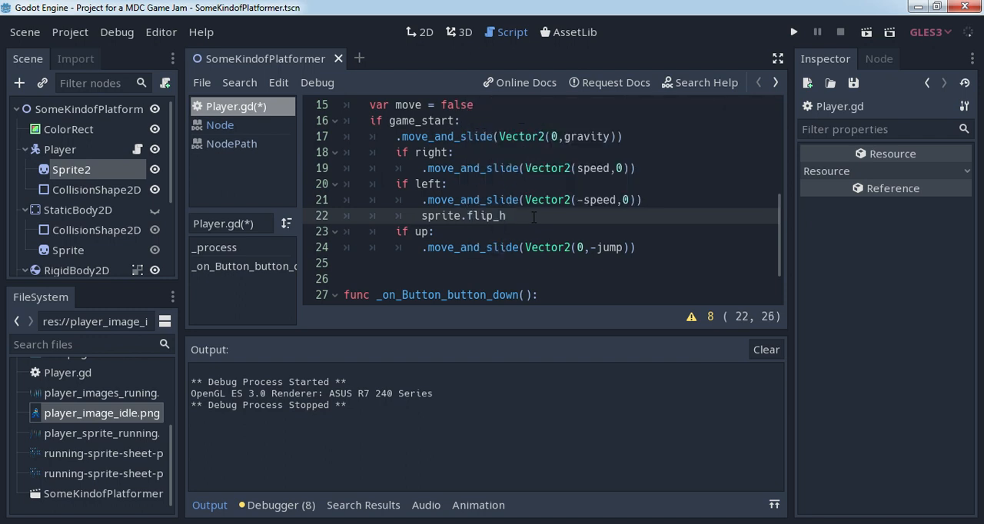
{"action": "type", "text": "= tr"}
{"action": "key", "text": "Return"}
- Read the flip_h entry with its setter and getter in the Sprite class documentation, and return to Player.gd
{"action": "left_click", "coordinate": [483, 217], "text": "ctrl"}
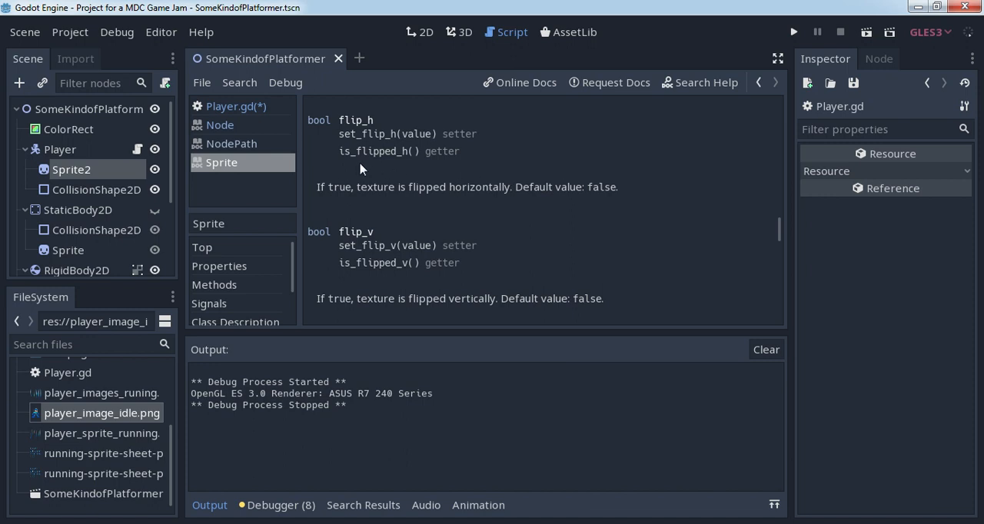
{"action": "left_click", "coordinate": [338, 136]}
{"action": "left_click_drag", "start_coordinate": [351, 143], "coordinate": [438, 143]}
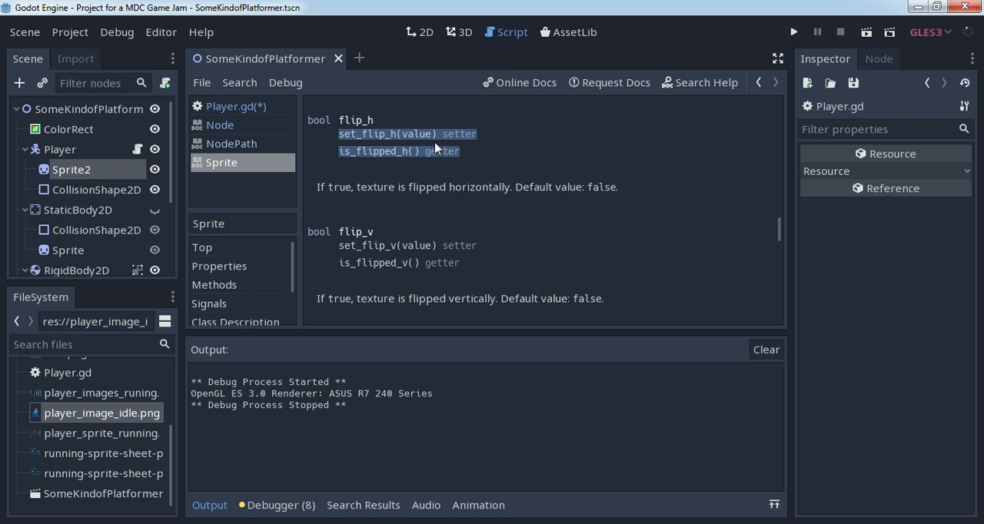
{"action": "left_click", "coordinate": [388, 147]}
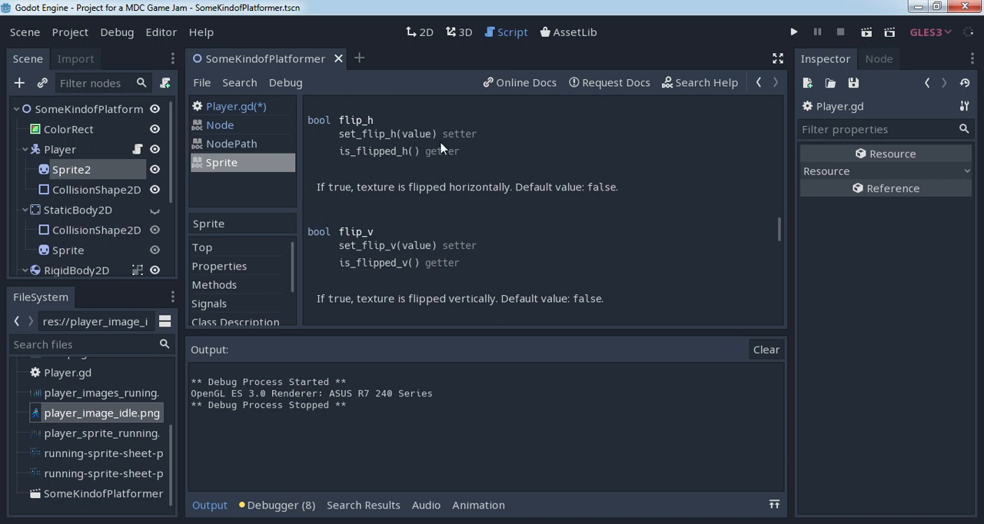
{"action": "left_click", "coordinate": [757, 83]}
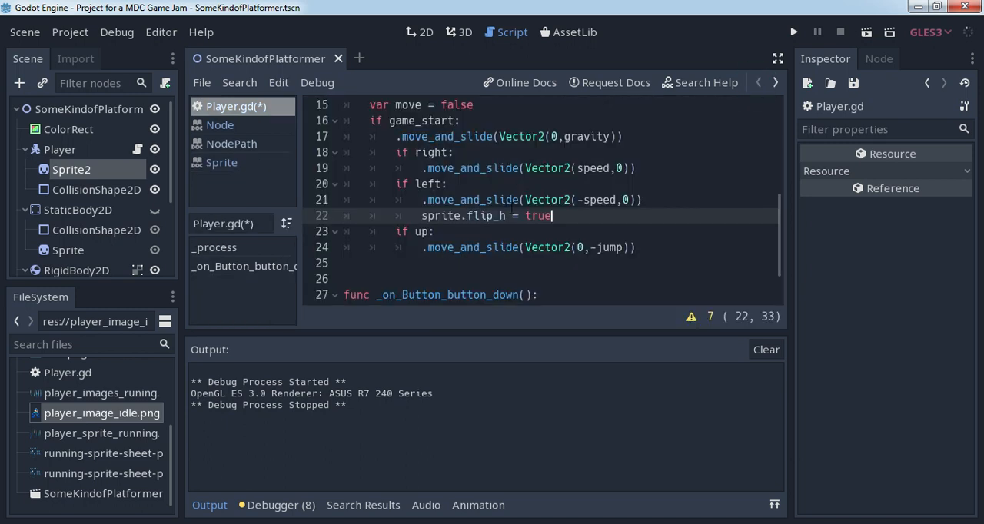
- Run the scene, move the player alternately right and left to test the flip, and close the game
{"action": "left_click", "coordinate": [867, 31]}
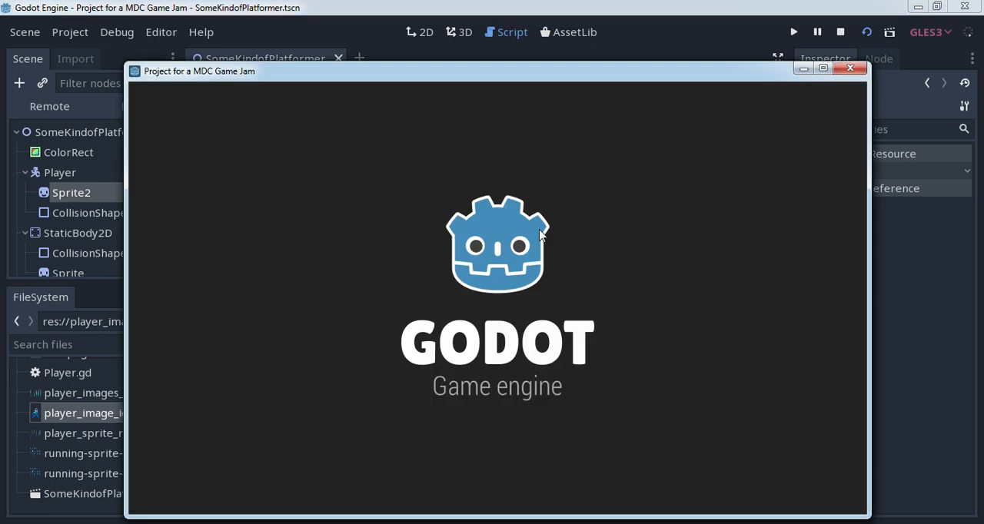
{"action": "key", "text": "Right"}
{"action": "key", "text": "Left"}
{"action": "key", "text": "Right"}
{"action": "key", "text": "Left"}
{"action": "key", "text": "Right"}
{"action": "key", "text": "Left"}
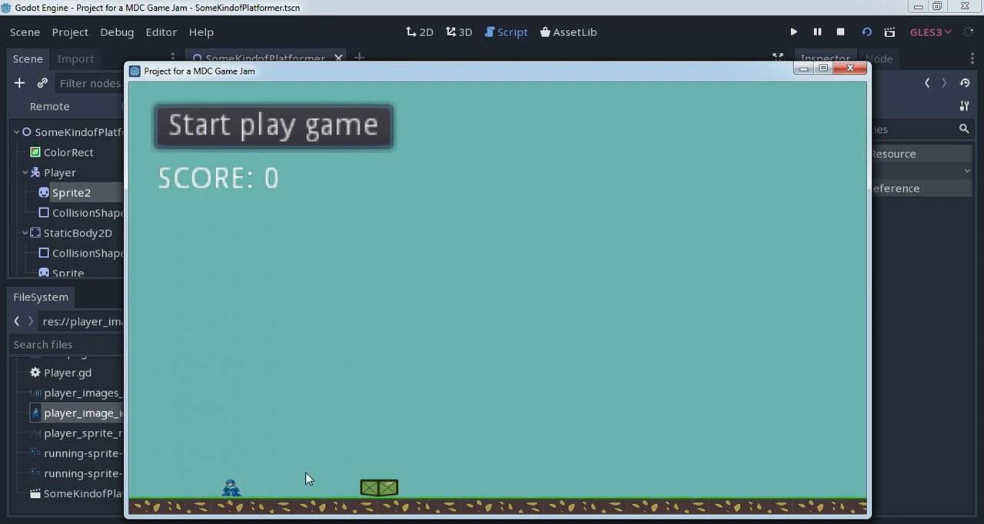
{"action": "key", "text": "Right"}
{"action": "key", "text": "Left"}
{"action": "key", "text": "Right"}
{"action": "left_click", "coordinate": [850, 69]}
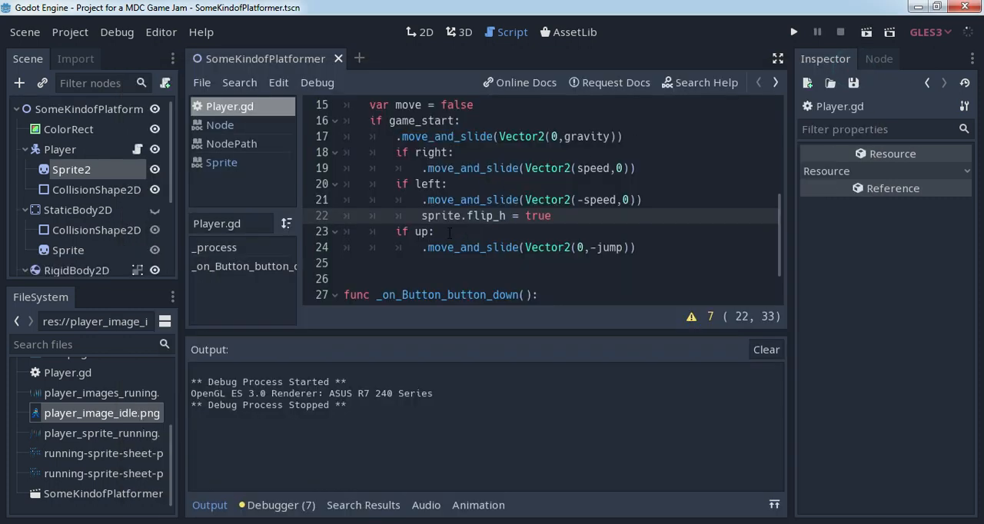
- Copy the flip line into the right-movement block below its move_and_slide call and set it to sprite.flip_h = false
{"action": "left_click_drag", "start_coordinate": [422, 216], "coordinate": [581, 219]}
{"action": "key", "text": "ctrl+c"}
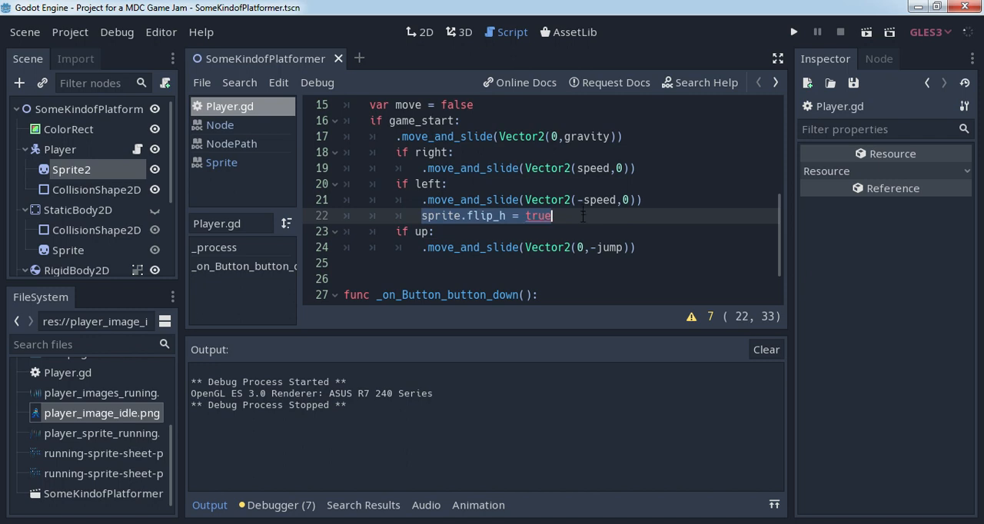
{"action": "left_click", "coordinate": [650, 168]}
{"action": "key", "text": "Return"}
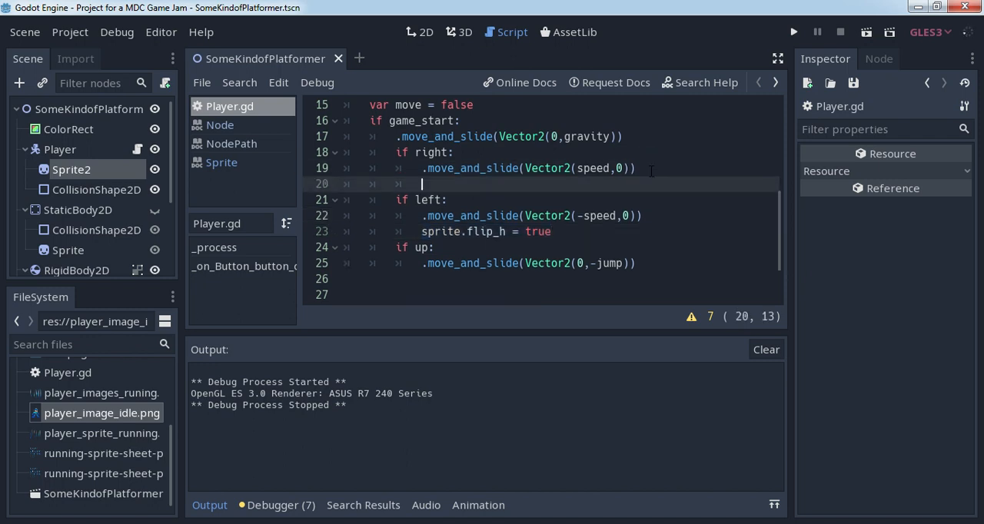
{"action": "key", "text": "ctrl+v"}
{"action": "double_click", "coordinate": [527, 185]}
{"action": "key", "text": "BackSpace"}
{"action": "type", "text": "false"}
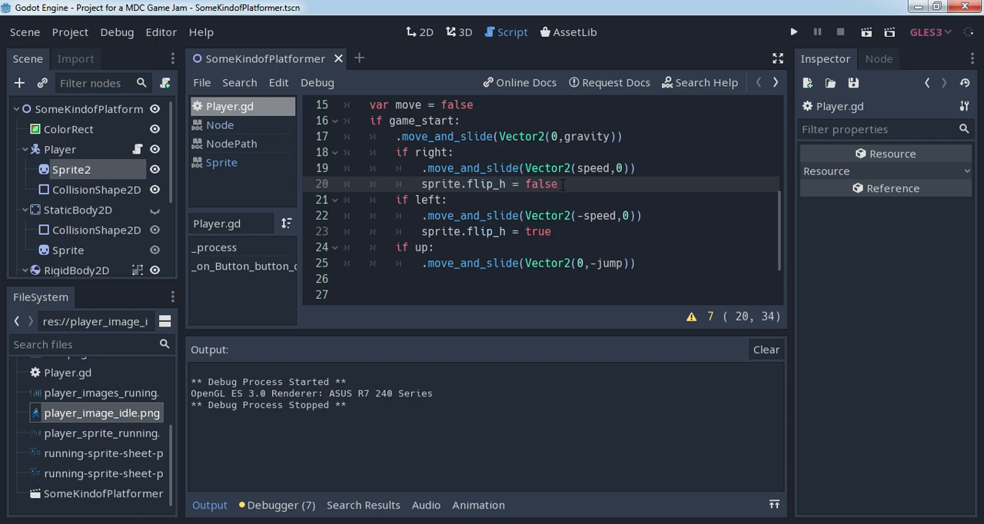
- Run the scene, start play, check the sprite's facing through repeated direction changes, and close the game
{"action": "left_click", "coordinate": [866, 31]}
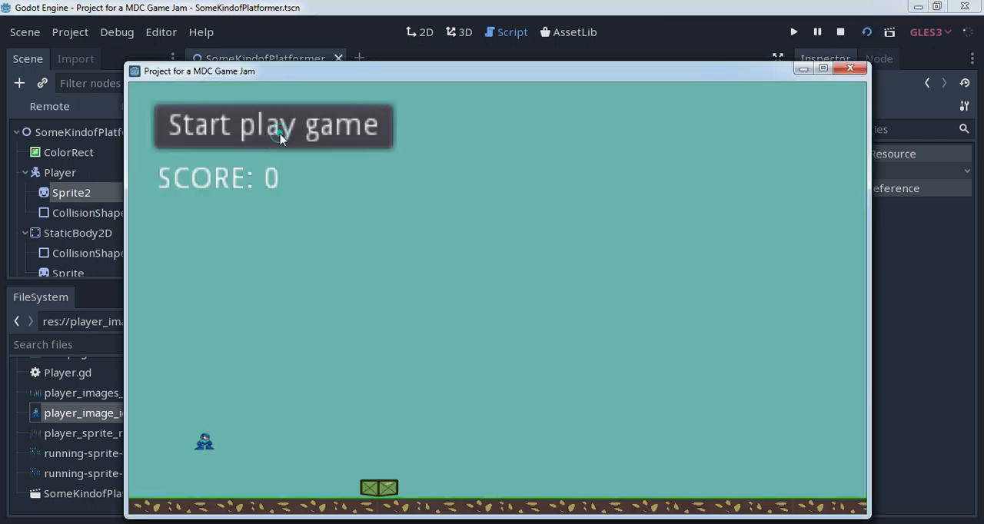
{"action": "left_click", "coordinate": [280, 133]}
{"action": "key", "text": "Right"}
{"action": "key", "text": "Right"}
{"action": "key", "text": "Left"}
{"action": "key", "text": "Right"}
{"action": "key", "text": "Left"}
{"action": "key", "text": "Left"}
{"action": "key", "text": "Right"}
{"action": "key", "text": "Left"}
{"action": "key", "text": "Right"}
{"action": "key", "text": "Left"}
{"action": "key", "text": "Right"}
{"action": "key", "text": "Left"}
{"action": "key", "text": "Right"}
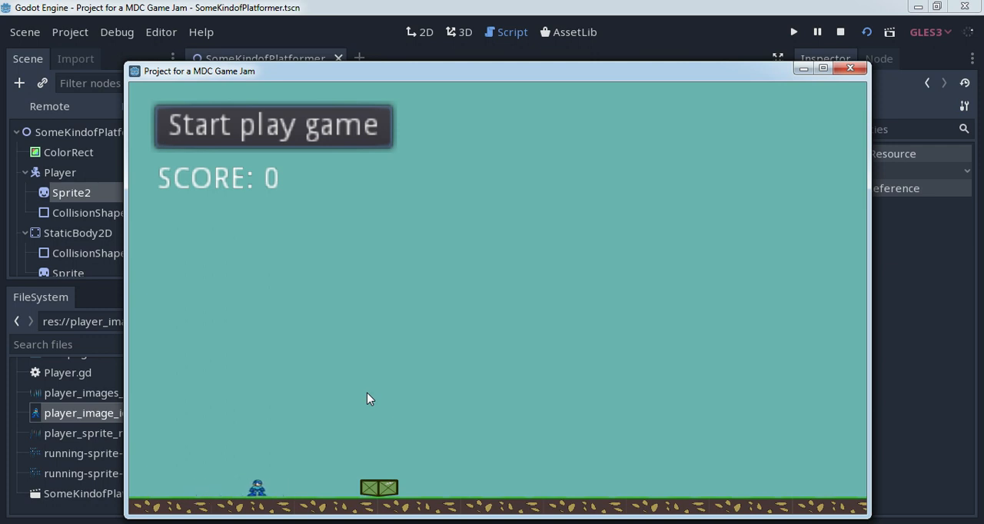
{"action": "left_click", "coordinate": [841, 73]}
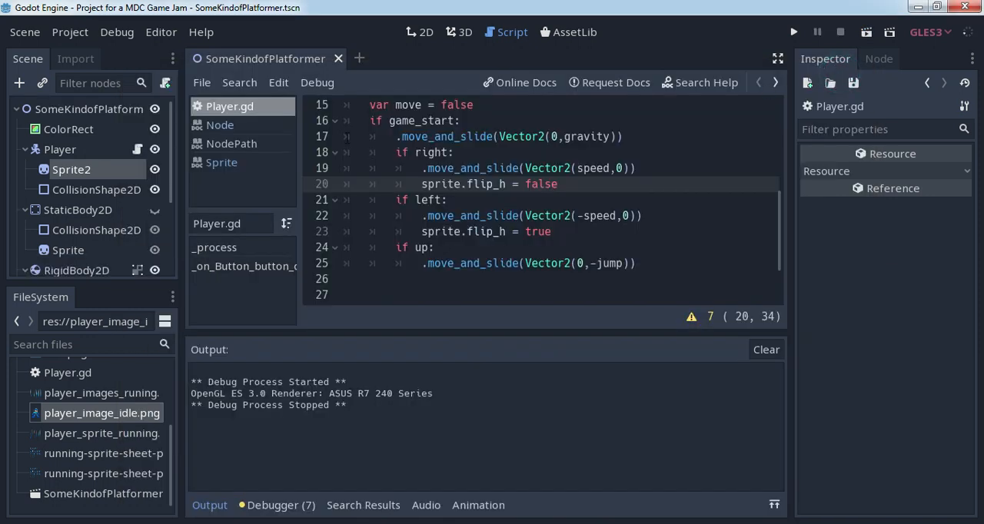
- Temporarily hide the ColorRect background to preview the running game without it, restoring its visibility after closing the game
{"action": "left_click", "coordinate": [155, 130]}
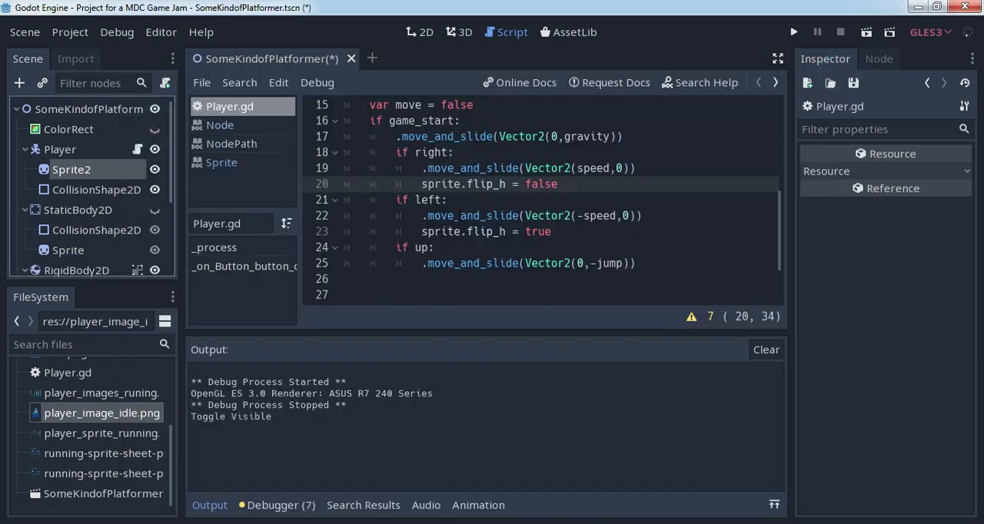
{"action": "key", "text": "F5"}
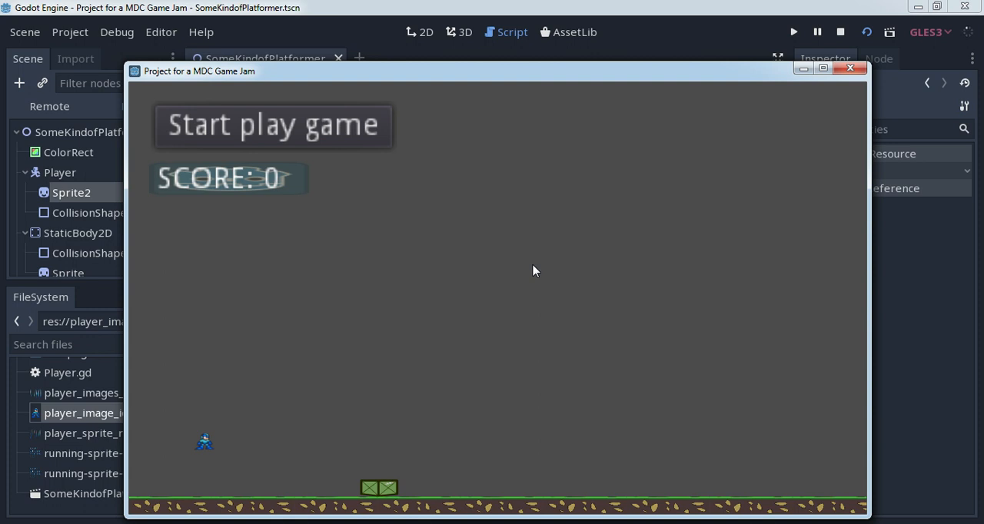
{"action": "left_click", "coordinate": [850, 67]}
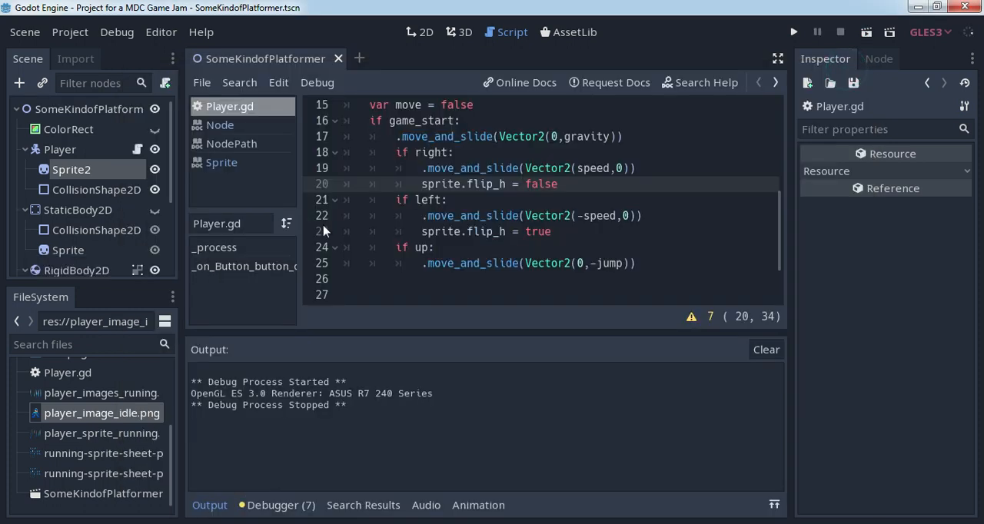
{"action": "left_click", "coordinate": [80, 131]}
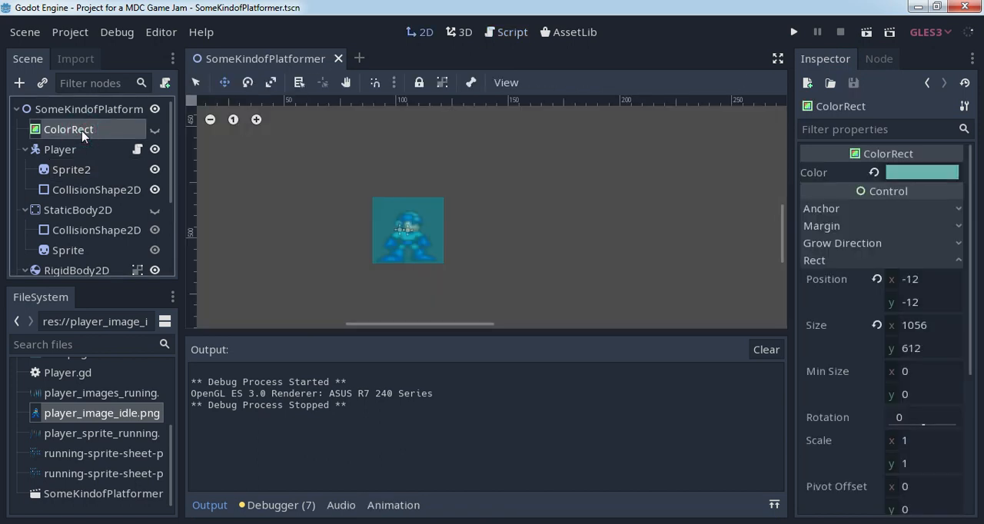
{"action": "left_click", "coordinate": [154, 129]}
- Change the ColorRect background's color to a sky blue, 5da3c8
{"action": "scroll", "coordinate": [326, 160], "scroll_direction": "down", "scroll_amount": 3}
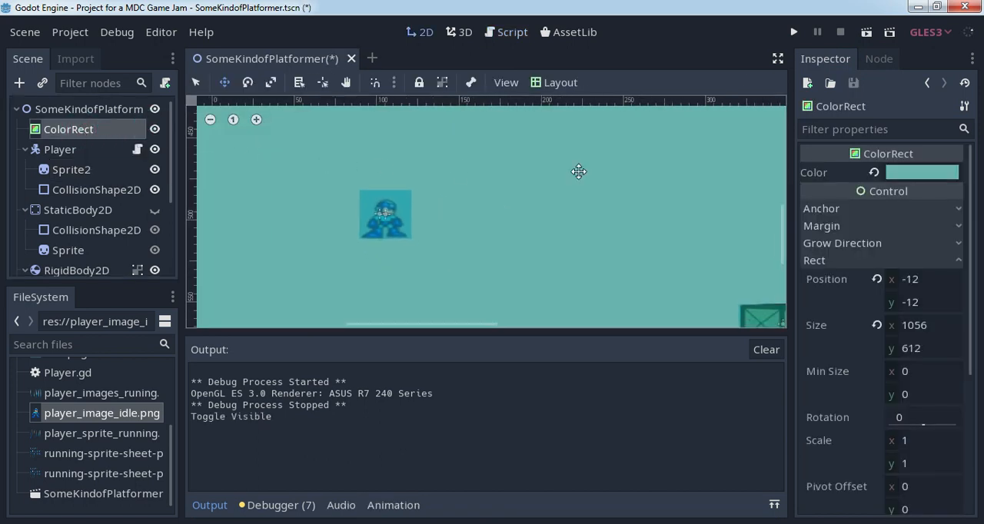
{"action": "left_click", "coordinate": [899, 176]}
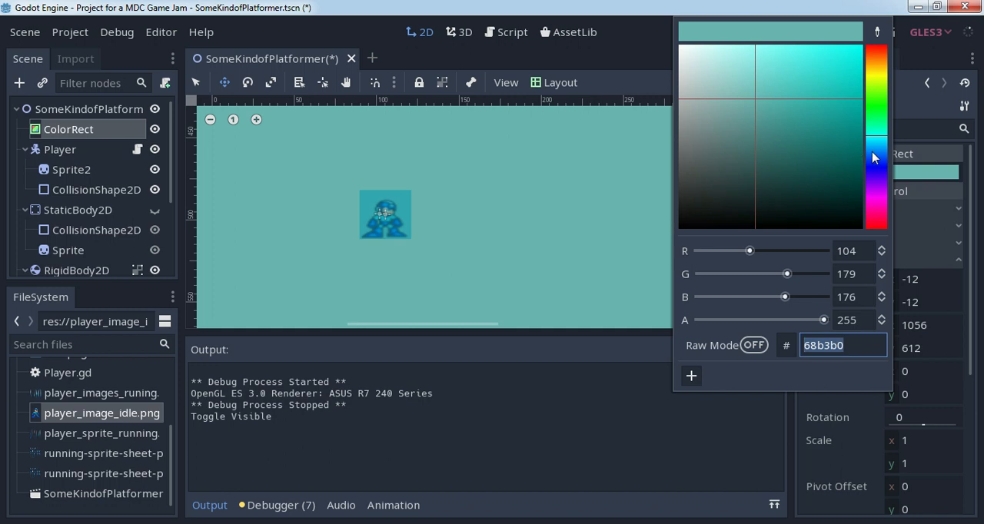
{"action": "left_click", "coordinate": [874, 150]}
{"action": "mouse_move", "coordinate": [761, 98]}
{"action": "left_mouse_down"}
{"action": "mouse_move", "coordinate": [789, 123]}
{"action": "mouse_move", "coordinate": [799, 112]}
{"action": "mouse_move", "coordinate": [782, 86]}
{"action": "mouse_move", "coordinate": [779, 101]}
{"action": "left_mouse_up"}
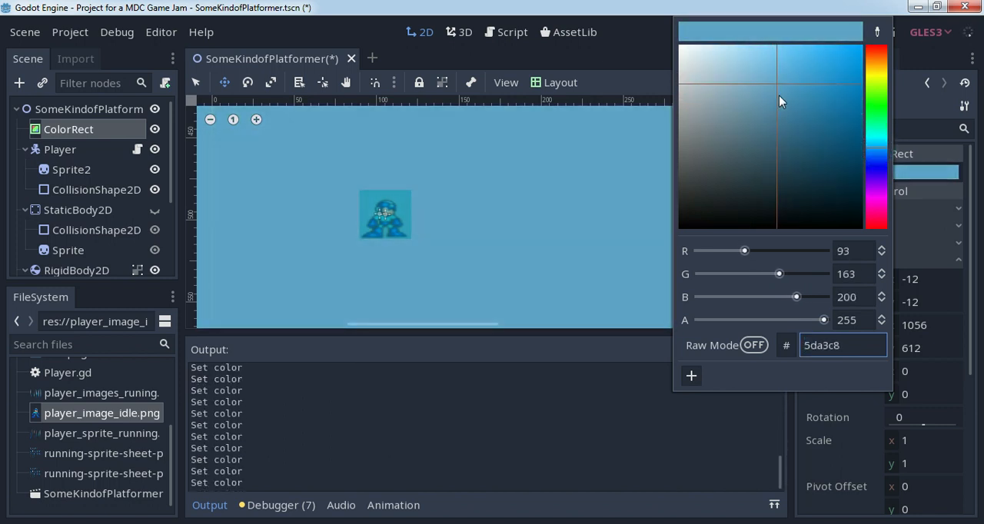
{"action": "left_click", "coordinate": [612, 57]}
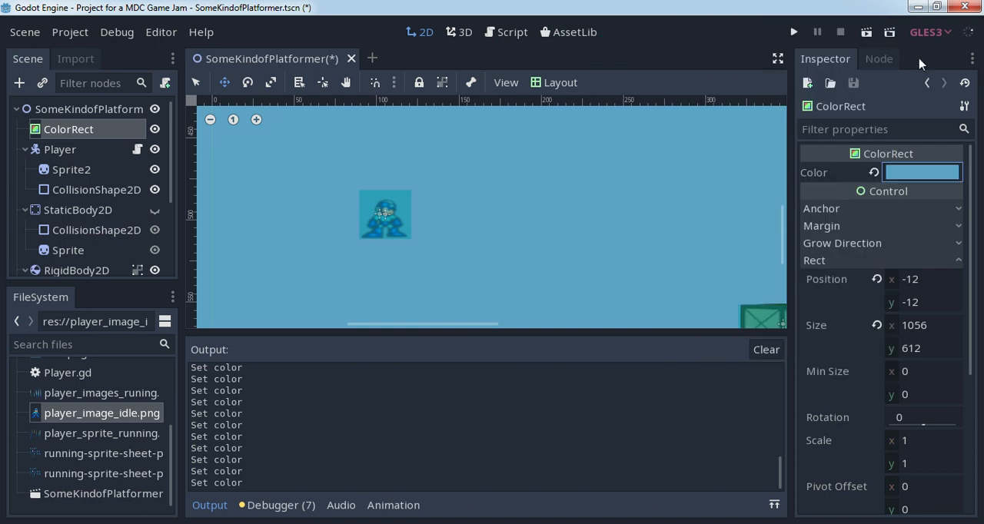
- Run the scene with the new background color, start play, move the player both ways and close the game
{"action": "left_click", "coordinate": [866, 33]}
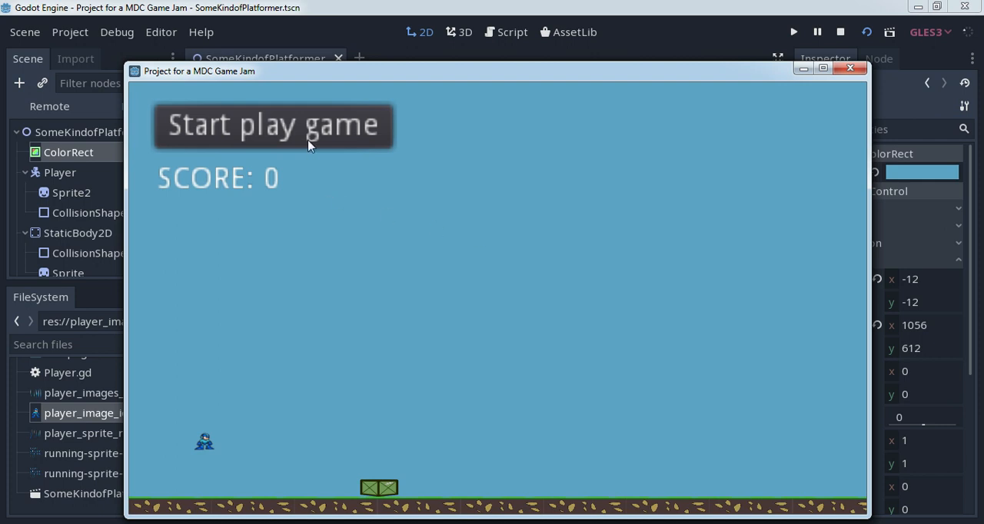
{"action": "left_click", "coordinate": [308, 145]}
{"action": "key", "text": "Right"}
{"action": "key", "text": "Left"}
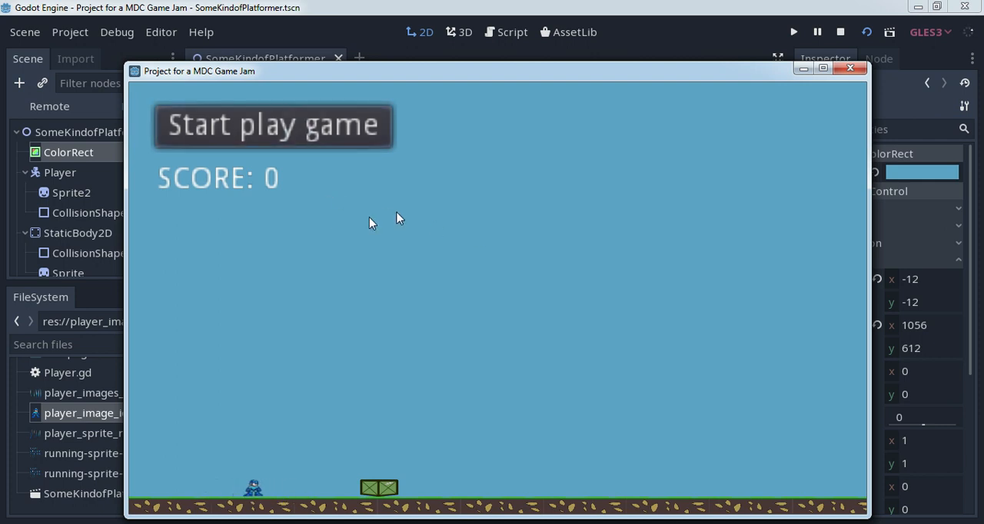
{"action": "left_click", "coordinate": [850, 68]}
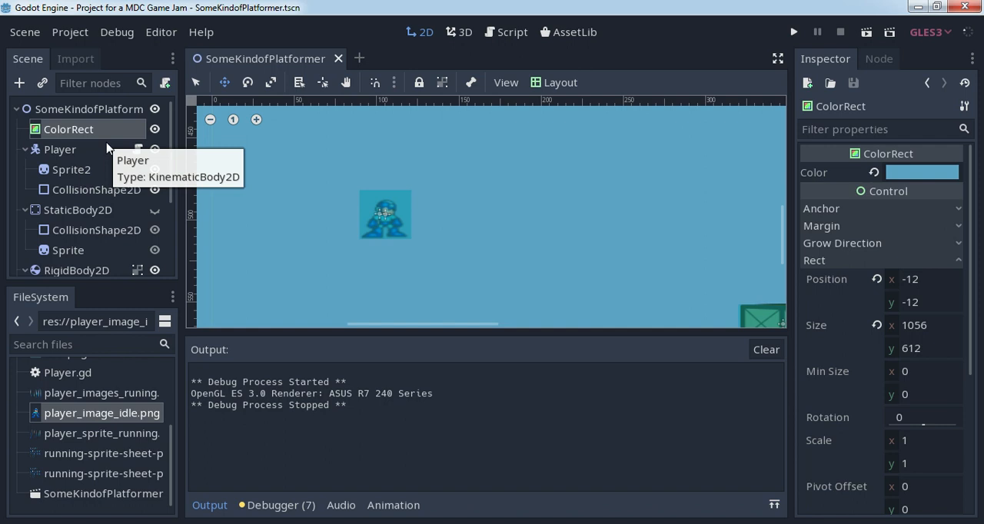
- Inspect the ColorRect's Rect properties and the Player's Z Index settings
{"action": "left_click_drag", "start_coordinate": [971, 211], "coordinate": [966, 273]}
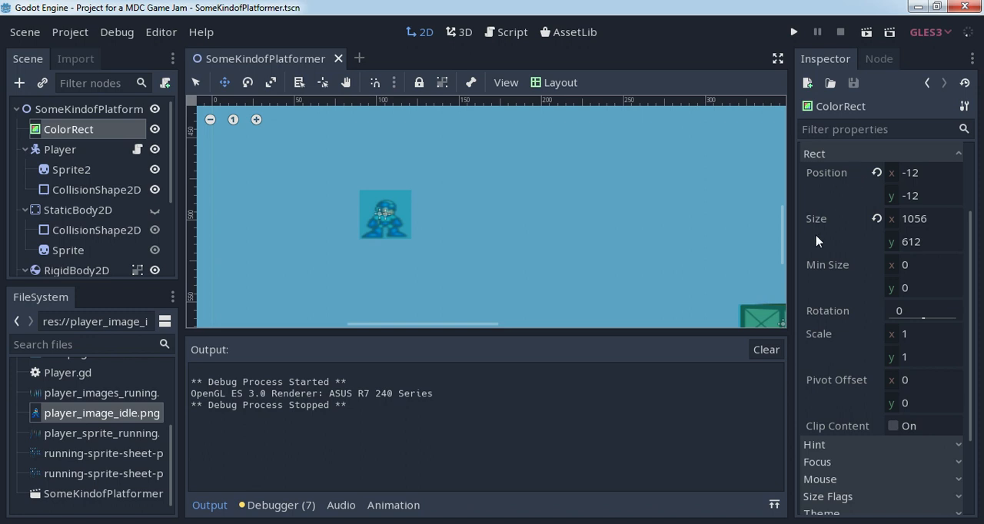
{"action": "left_click", "coordinate": [73, 150]}
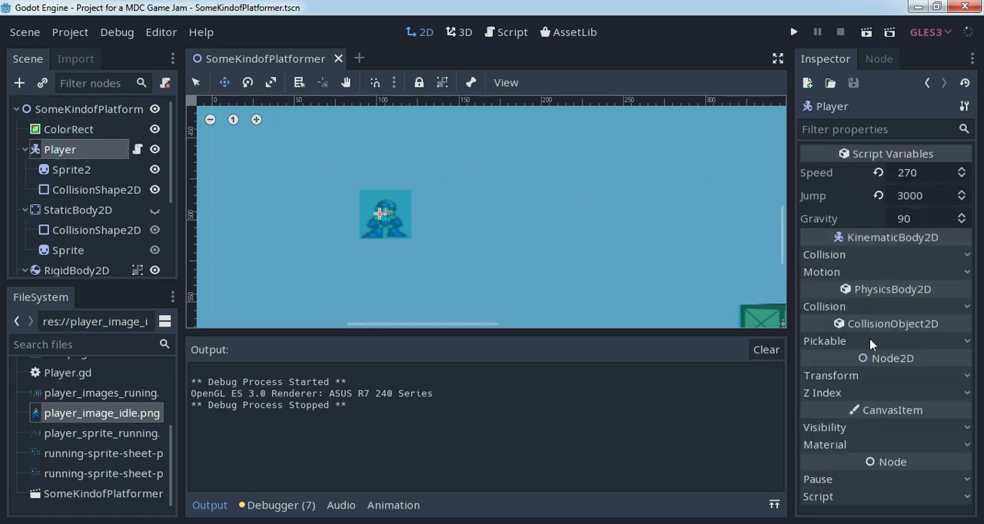
{"action": "left_click", "coordinate": [838, 393]}
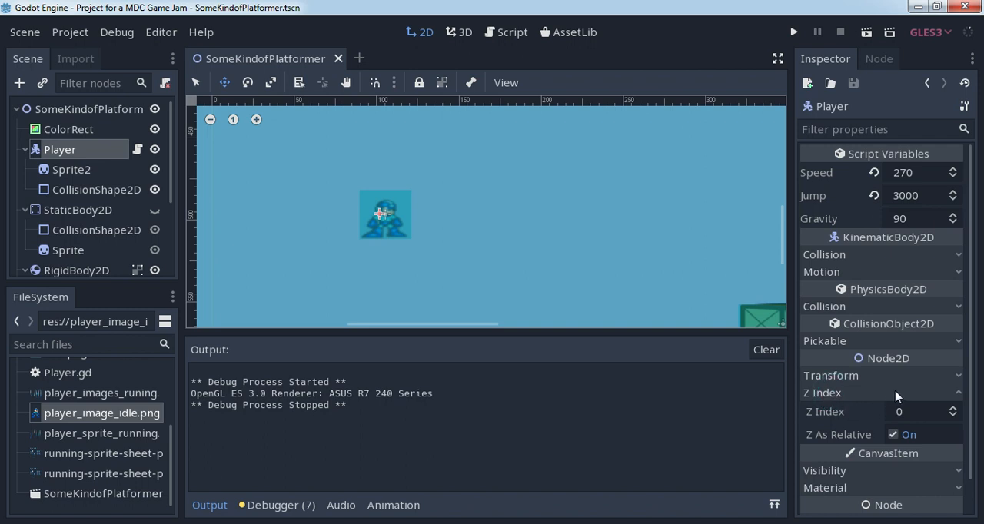
{"action": "left_click", "coordinate": [833, 395]}
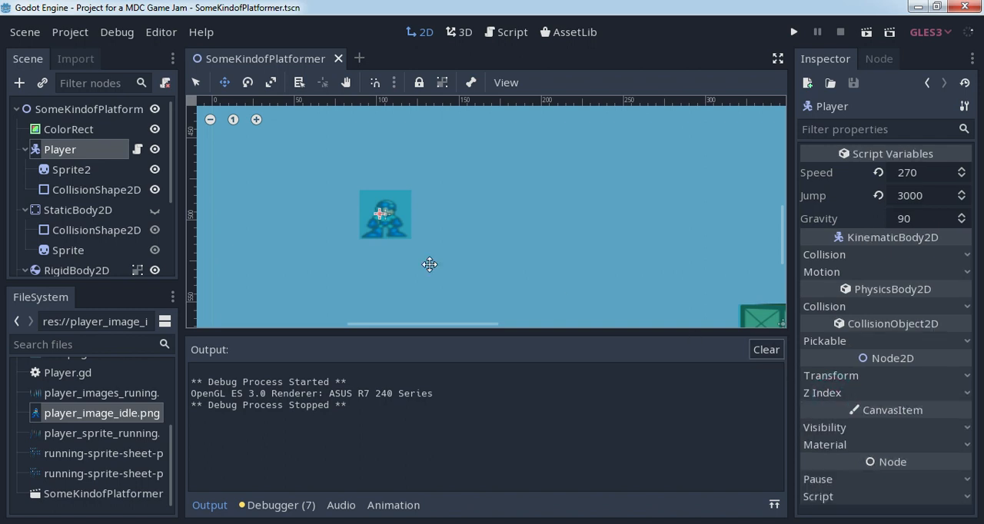
- Select the ColorRect and examine how its area covers the level, from the ground up to the start button and score
{"action": "left_click", "coordinate": [83, 132]}
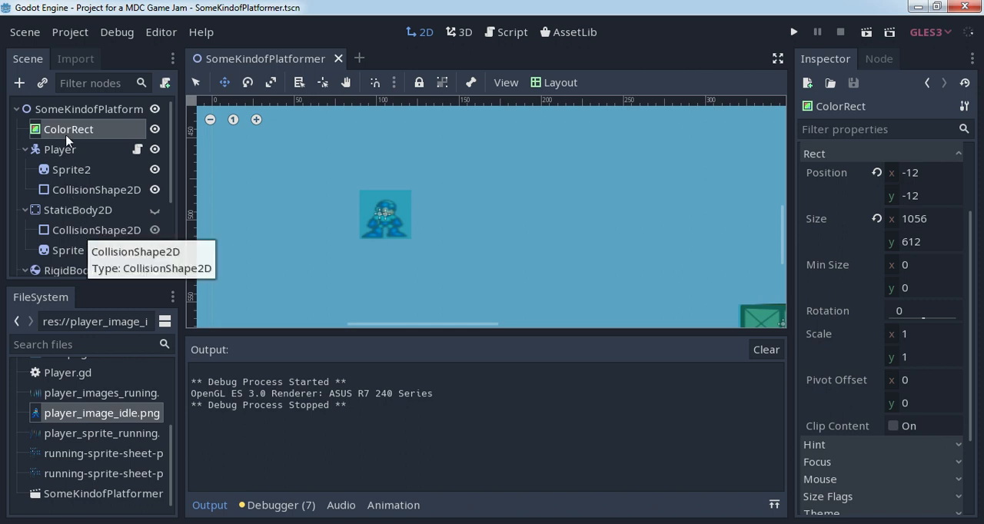
{"action": "scroll", "coordinate": [530, 202], "scroll_direction": "down", "scroll_amount": 2}
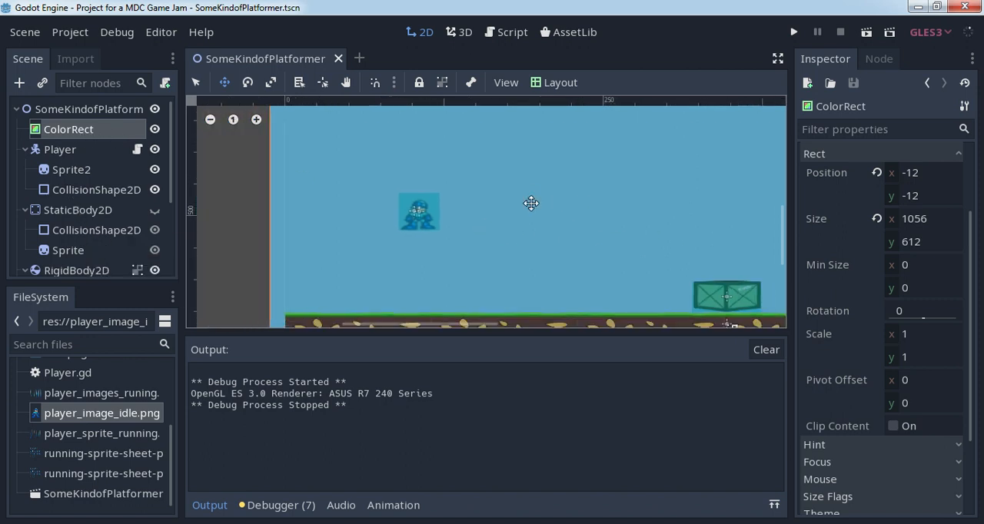
{"action": "middle_click_drag", "start_coordinate": [667, 185], "coordinate": [524, 217]}
{"action": "scroll", "coordinate": [530, 211], "scroll_direction": "down", "scroll_amount": 6}
{"action": "scroll", "coordinate": [578, 160], "scroll_direction": "down", "scroll_amount": 1}
{"action": "middle_click_drag", "start_coordinate": [578, 158], "coordinate": [546, 206]}
{"action": "scroll", "coordinate": [547, 206], "scroll_direction": "down", "scroll_amount": 5}
{"action": "middle_click_drag", "start_coordinate": [620, 170], "coordinate": [555, 185]}
{"action": "scroll", "coordinate": [576, 206], "scroll_direction": "down", "scroll_amount": 3}
{"action": "scroll", "coordinate": [567, 185], "scroll_direction": "down", "scroll_amount": 2}
{"action": "scroll", "coordinate": [524, 206], "scroll_direction": "up", "scroll_amount": 1}
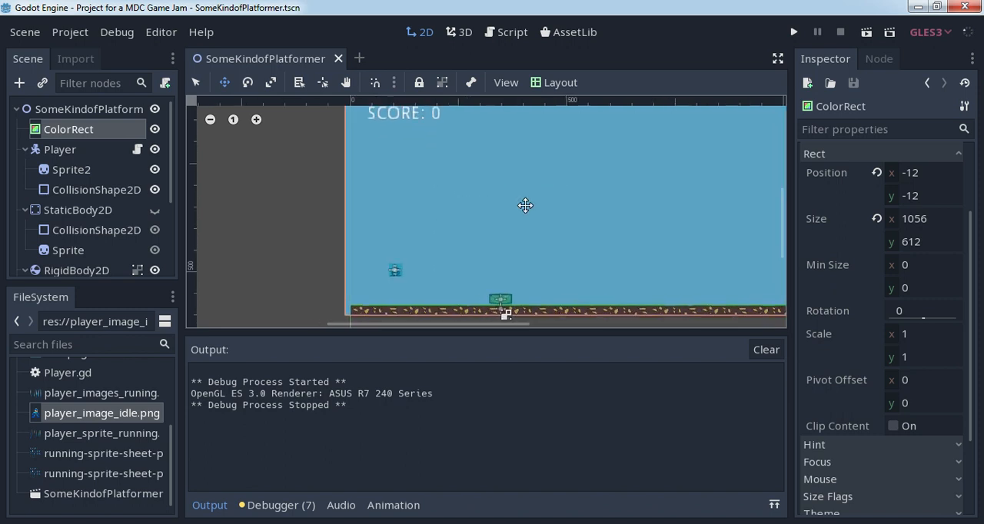
{"action": "middle_click_drag", "start_coordinate": [576, 161], "coordinate": [553, 201]}
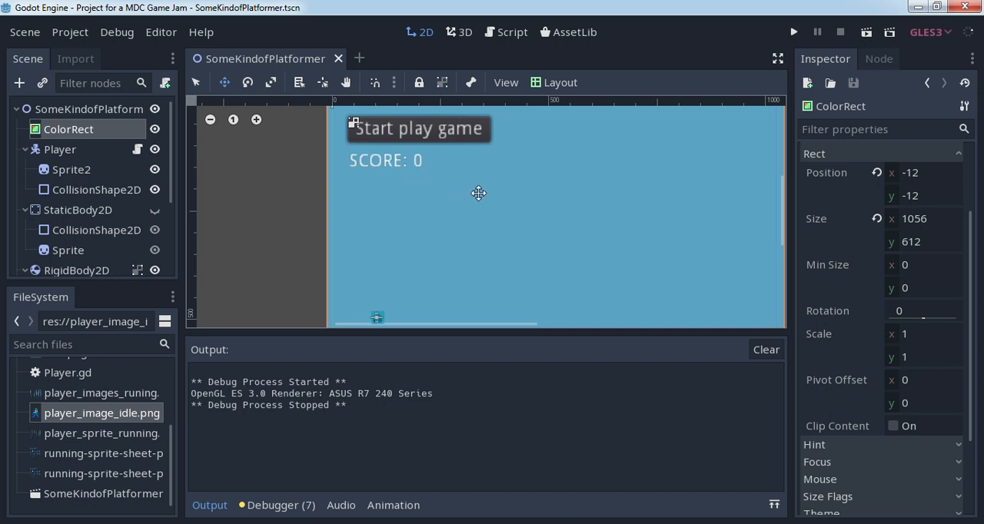
- Add a RayCast2D node as a child of the RigidBody2D
{"action": "scroll", "coordinate": [478, 193], "scroll_direction": "down", "scroll_amount": 2}
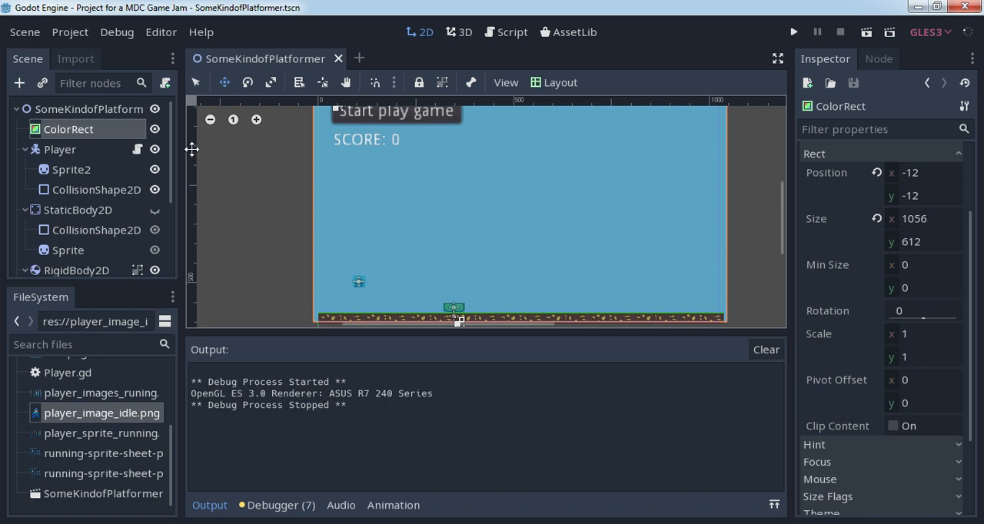
{"action": "scroll", "coordinate": [175, 213], "scroll_direction": "down", "scroll_amount": 5}
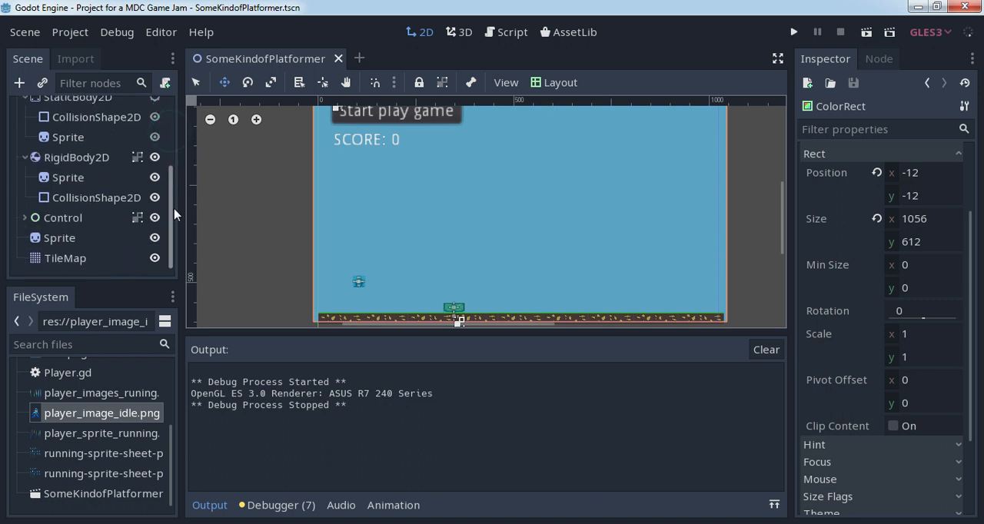
{"action": "left_click", "coordinate": [78, 157]}
{"action": "left_click", "coordinate": [22, 86]}
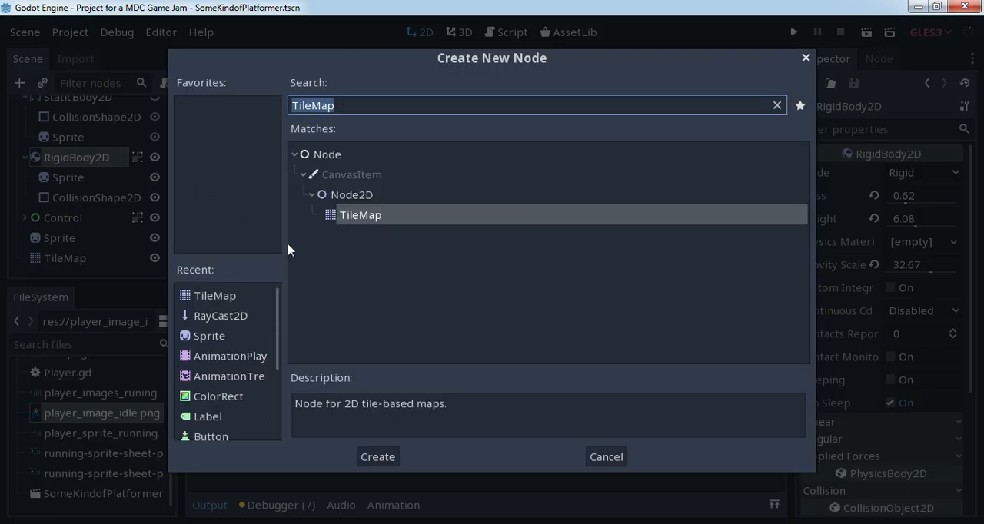
{"action": "left_click", "coordinate": [226, 318]}
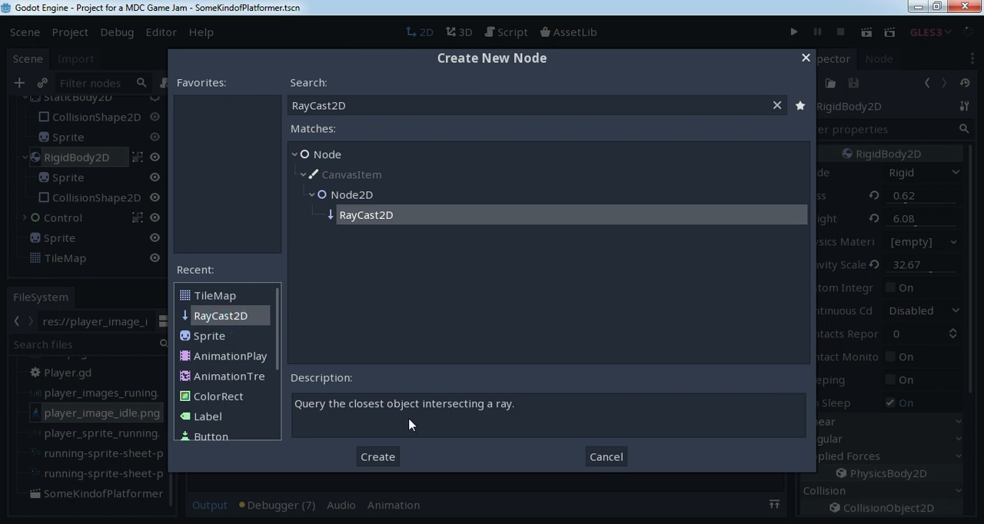
{"action": "left_click", "coordinate": [384, 459]}
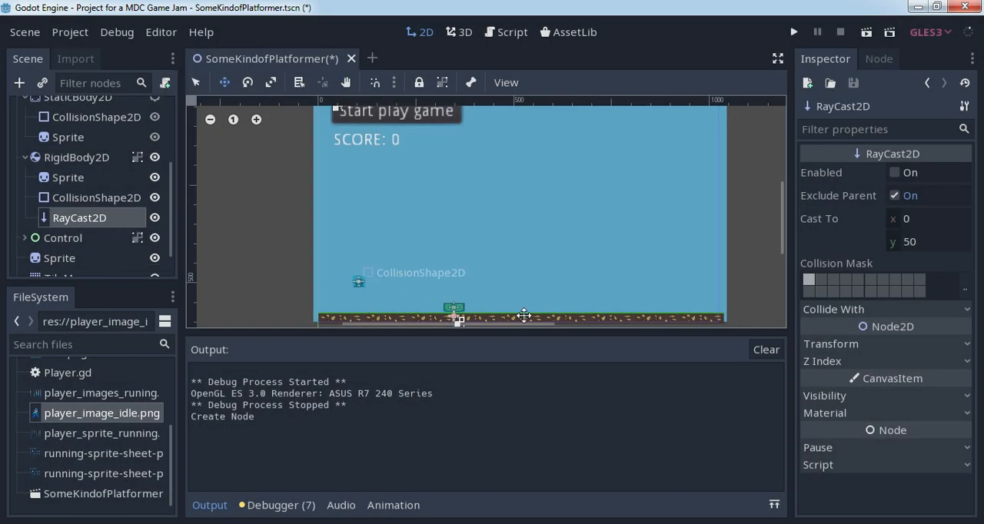
- Set the RayCast2D's Cast To y value to -60 so the ray points up through the crate
{"action": "scroll", "coordinate": [458, 312], "scroll_direction": "up", "scroll_amount": 3}
{"action": "middle_click_drag", "start_coordinate": [453, 292], "coordinate": [487, 206]}
{"action": "scroll", "coordinate": [486, 206], "scroll_direction": "up", "scroll_amount": 3}
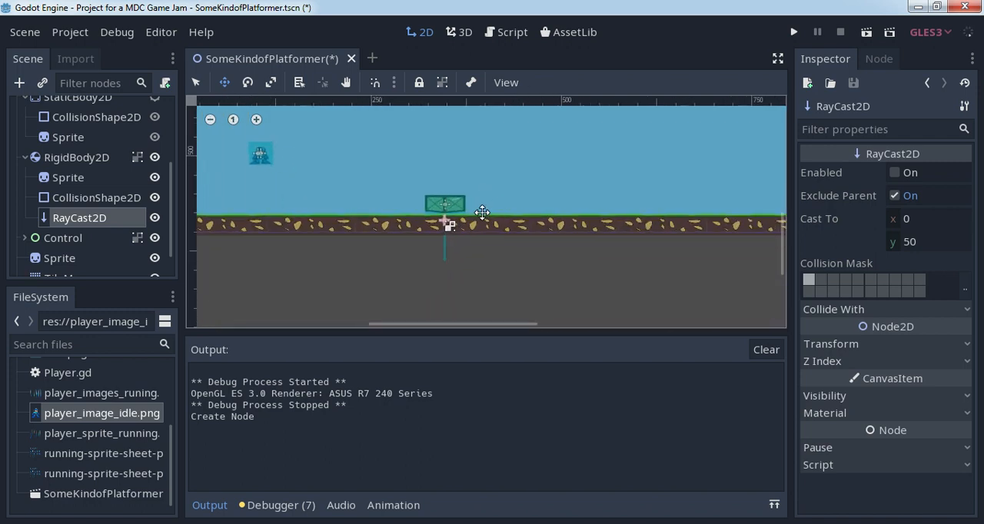
{"action": "middle_click_drag", "start_coordinate": [484, 172], "coordinate": [482, 211]}
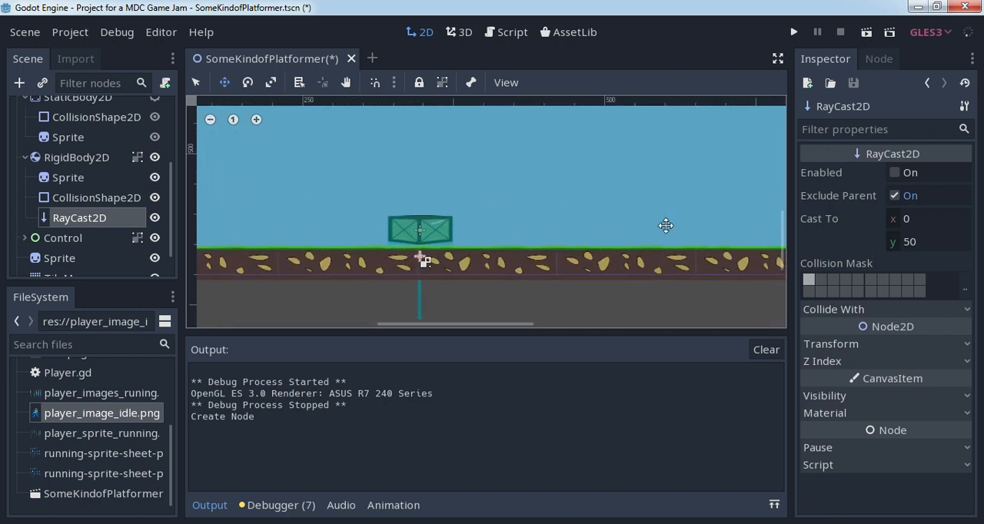
{"action": "left_click", "coordinate": [911, 244]}
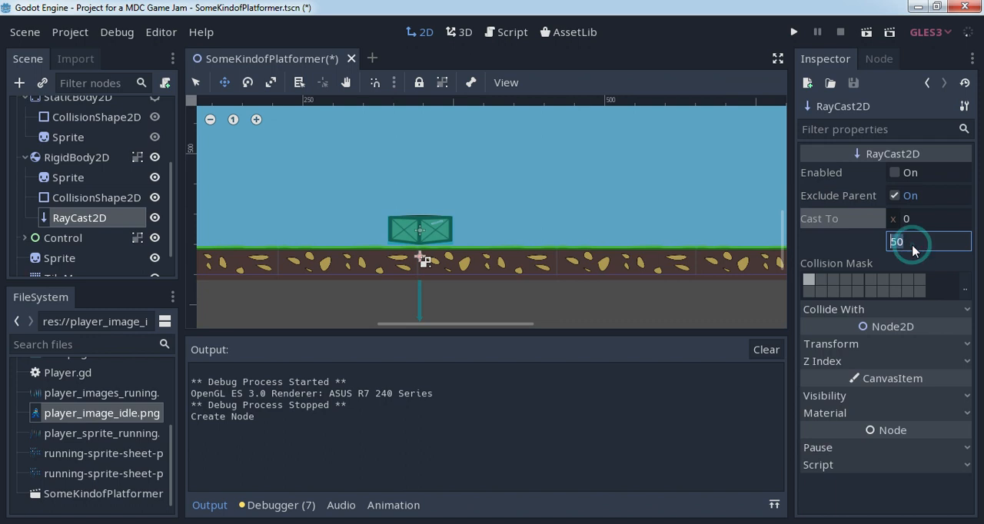
{"action": "type", "text": "-6"}
{"action": "key", "text": "Return"}
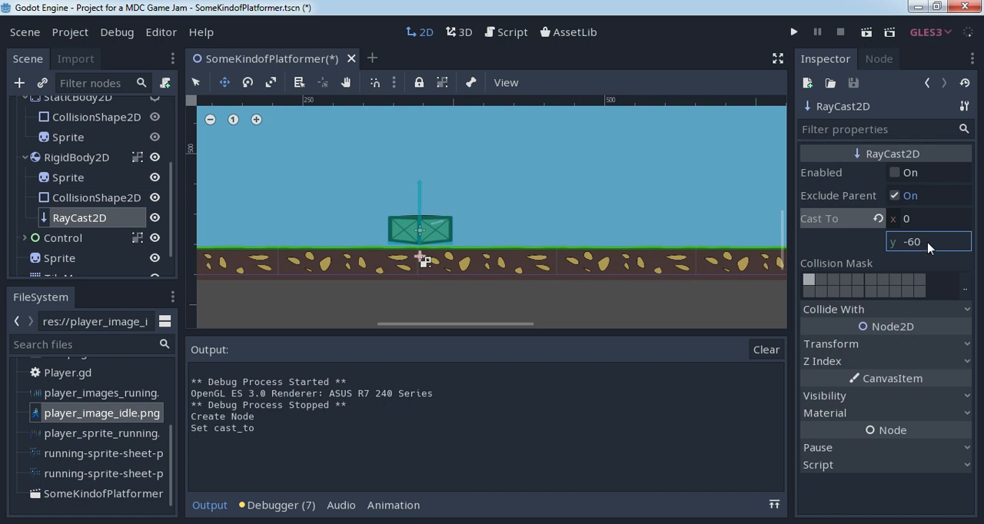
- Set the RayCast2D's Cast To y value to -90 and enable the ray cast
{"action": "left_click", "coordinate": [916, 242]}
{"action": "left_click", "coordinate": [895, 241]}
{"action": "type", "text": "909"}
{"action": "left_click", "coordinate": [908, 243]}
{"action": "key", "text": "Delete"}
{"action": "key", "text": "Delete"}
{"action": "key", "text": "Return"}
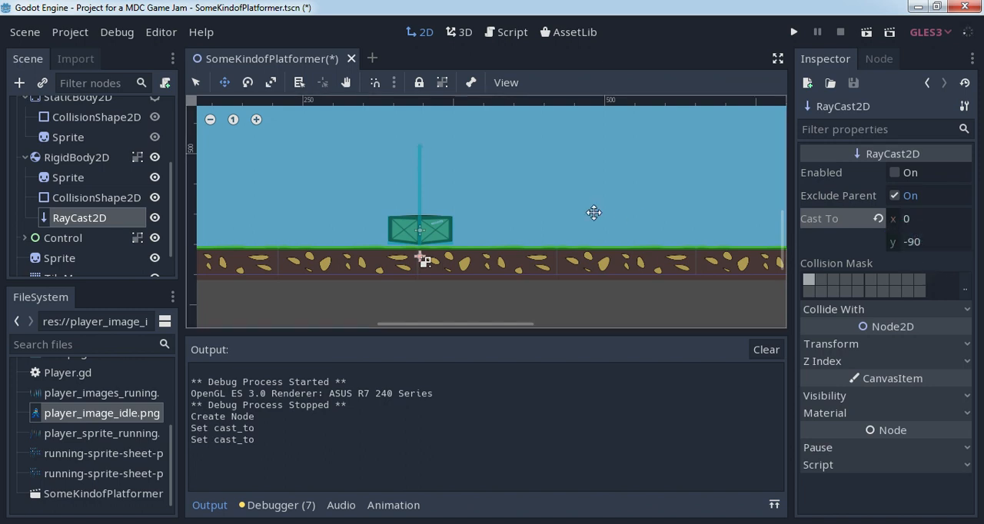
{"action": "left_click", "coordinate": [894, 172]}
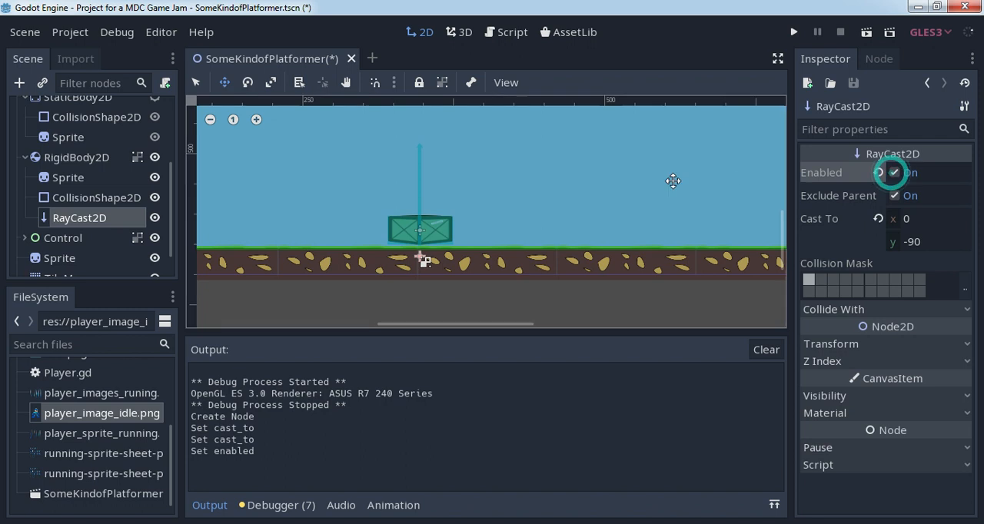
{"action": "middle_click_drag", "start_coordinate": [494, 176], "coordinate": [502, 195]}
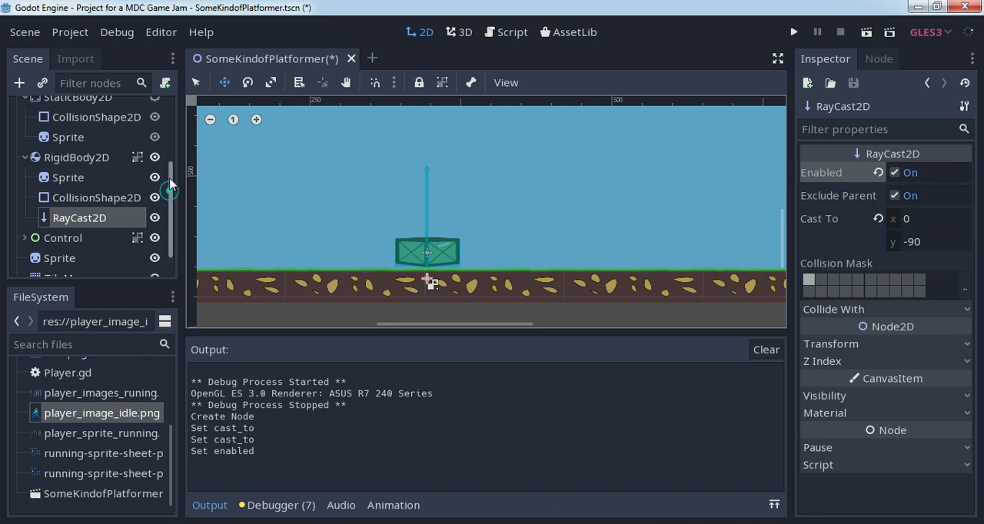
- Open the Player's script and add an empty line after the jump's move_and_slide call, indented level with the if statements
{"action": "scroll", "coordinate": [152, 147], "scroll_direction": "up", "scroll_amount": 3}
{"action": "left_click", "coordinate": [137, 127]}
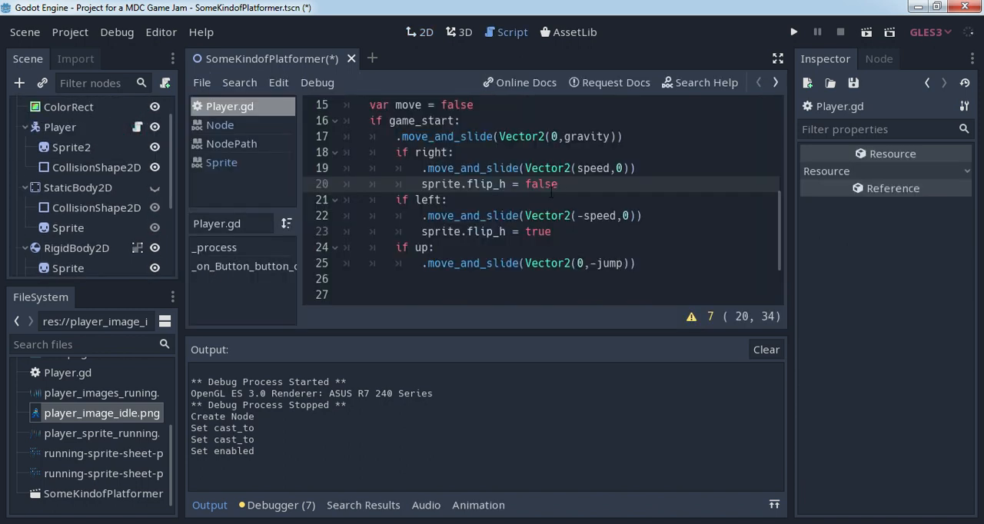
{"action": "left_click", "coordinate": [651, 263]}
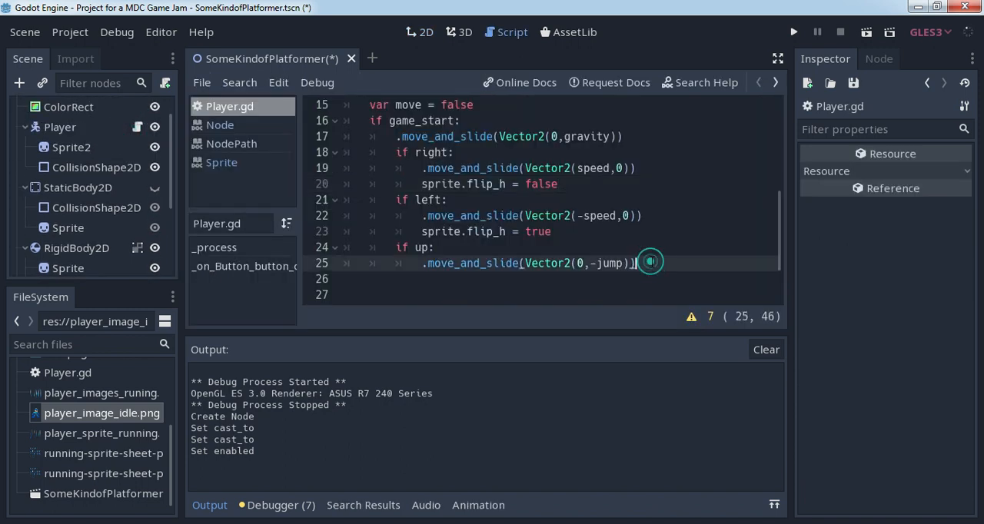
{"action": "key", "text": "Return"}
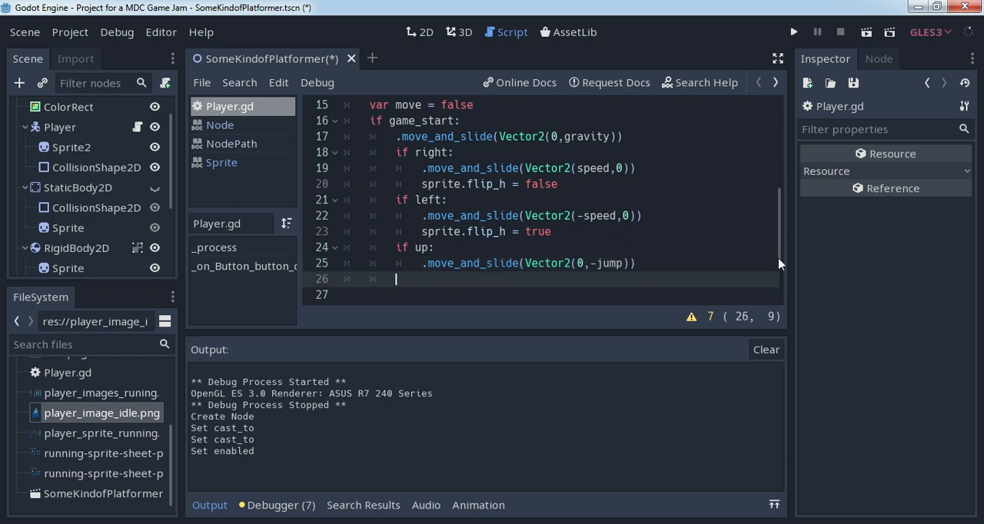
- Below the sprite variable, start declaring an onready variable ray_cast1 assigned from get_node with an opening quote
{"action": "left_click_drag", "start_coordinate": [778, 263], "coordinate": [766, 137]}
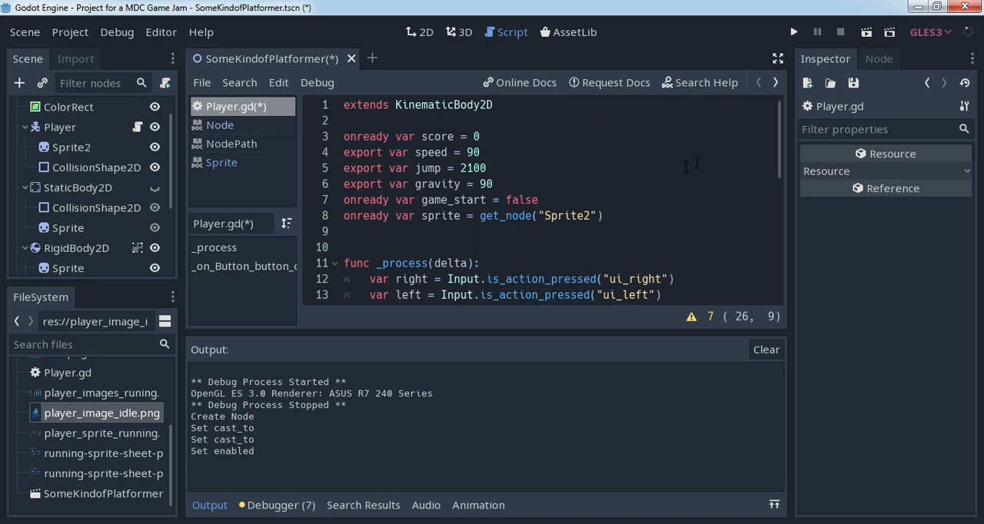
{"action": "left_click", "coordinate": [627, 222]}
{"action": "key", "text": "Return"}
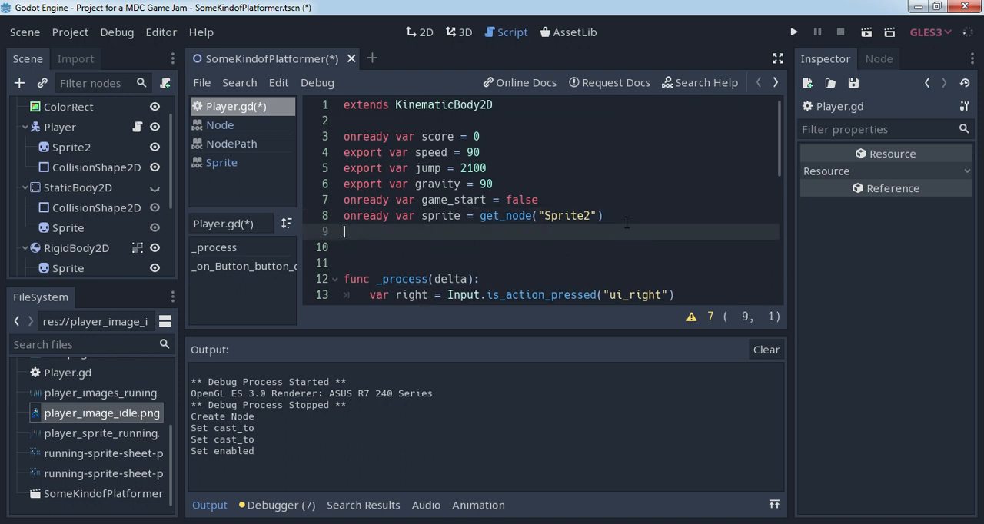
{"action": "type", "text": "onready var ray"}
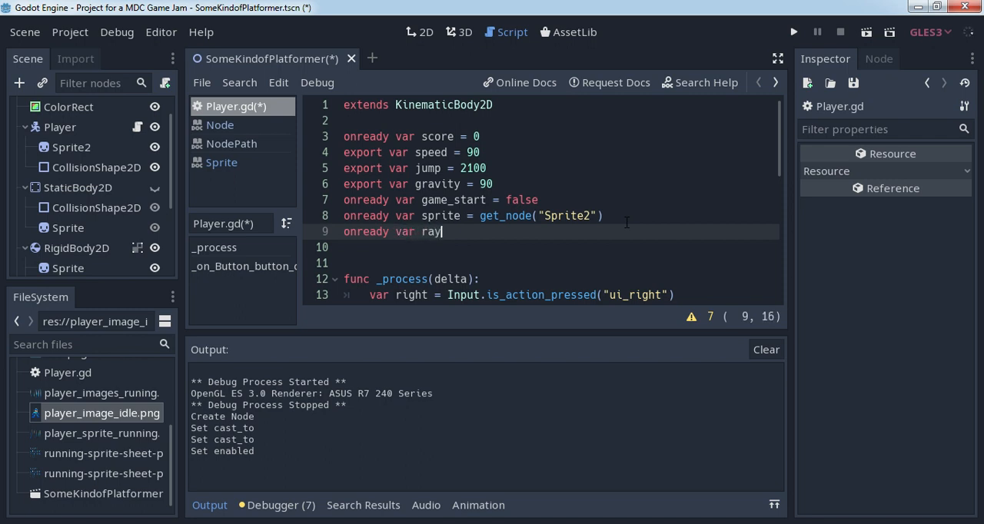
{"action": "type", "text": "_cast1="}
{"action": "key", "text": "BackSpace"}
{"action": "type", "text": "= get_"}
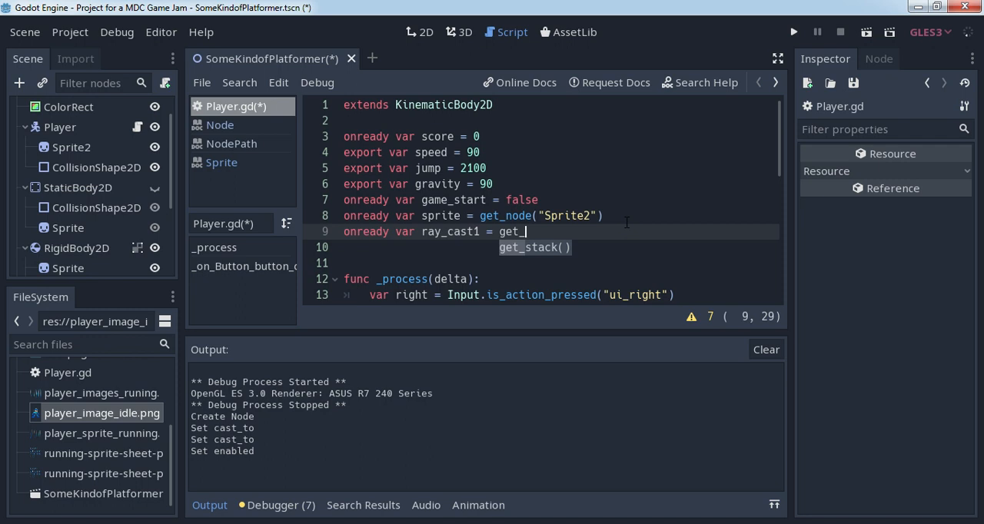
{"action": "type", "text": "node("}
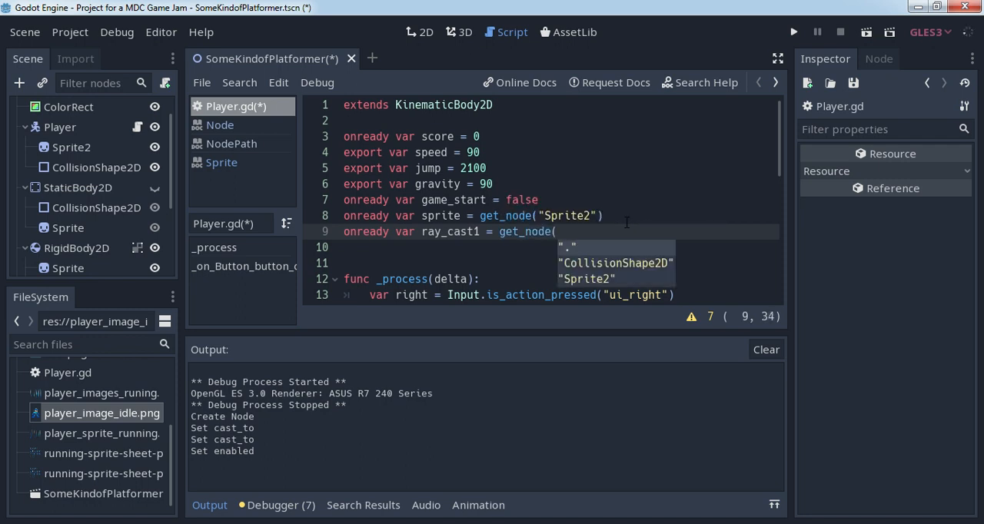
{"action": "type", "text": "\""}
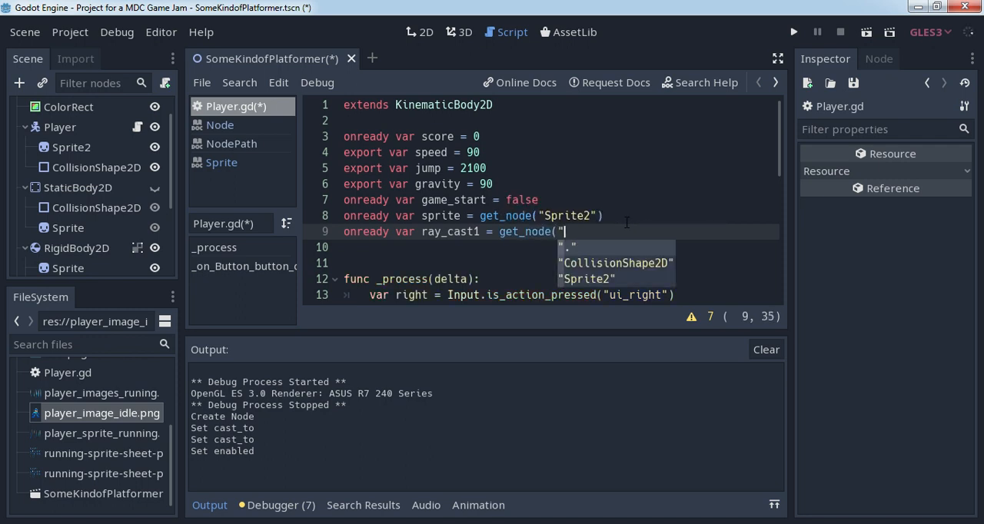
- Insert a get_parent() call before get_node in the ray_cast1 declaration
{"action": "key", "text": "Left"}
{"action": "key", "text": "Left"}
{"action": "key", "text": "Left"}
{"action": "key", "text": "Left"}
{"action": "key", "text": "Left"}
{"action": "key", "text": "Left"}
{"action": "key", "text": "Left"}
{"action": "key", "text": "Left"}
{"action": "key", "text": "Left"}
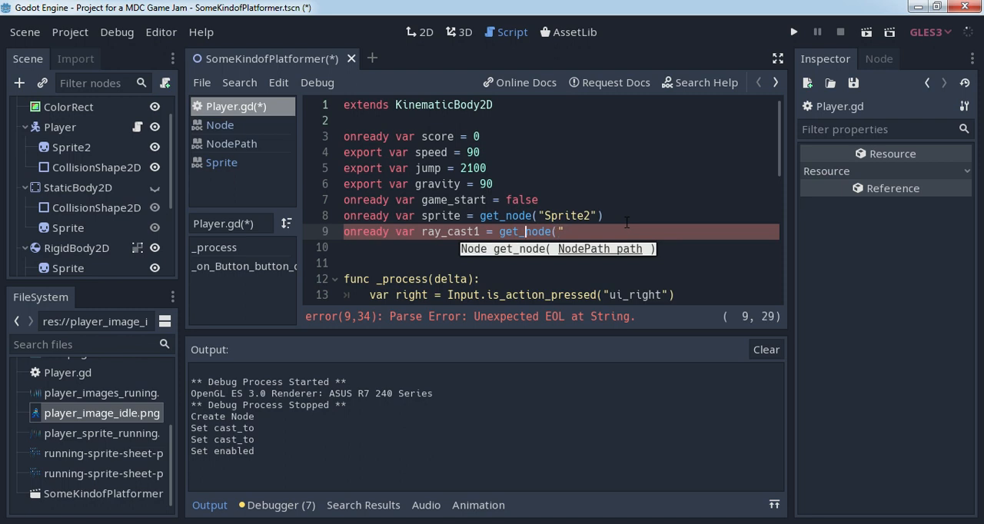
{"action": "key", "text": "Left"}
{"action": "type", "text": "get_"}
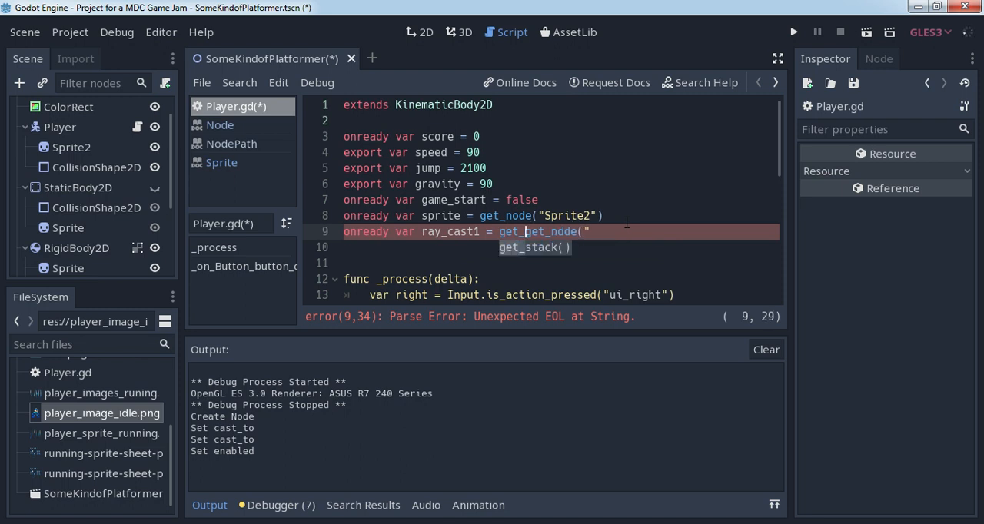
{"action": "type", "text": "parent()."}
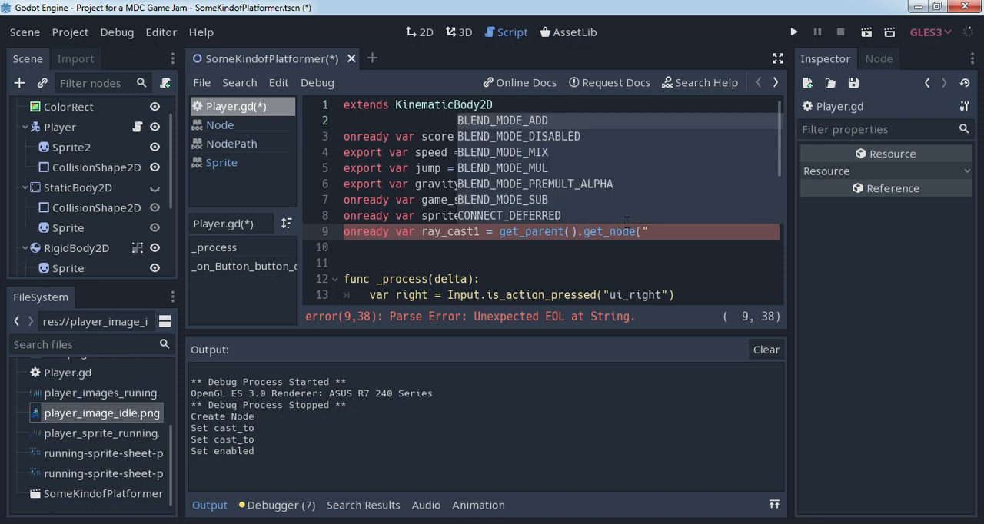
- Complete the ray_cast1 declaration with the suggested node path "RigidBody2D/RayCast2D" and close the get_node call
{"action": "key", "text": "Right"}
{"action": "key", "text": "Right"}
{"action": "key", "text": "Right"}
{"action": "key", "text": "Right"}
{"action": "key", "text": "Right"}
{"action": "key", "text": "Right"}
{"action": "key", "text": "Right"}
{"action": "key", "text": "Right"}
{"action": "key", "text": "Right"}
{"action": "key", "text": "Delete"}
{"action": "type", "text": "\""}
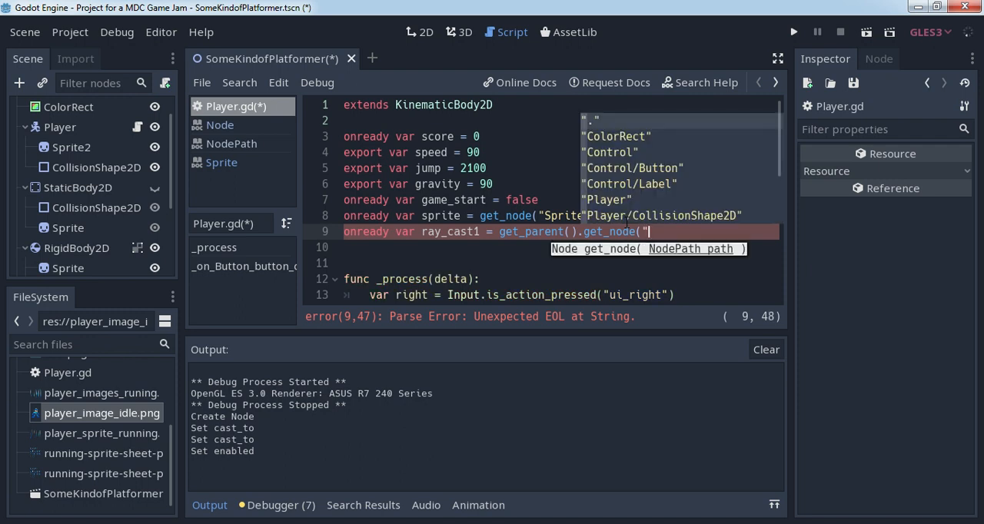
{"action": "key", "text": "Down"}
{"action": "key", "text": "Down"}
{"action": "key", "text": "Down"}
{"action": "key", "text": "Down"}
{"action": "key", "text": "Down"}
{"action": "key", "text": "Down"}
{"action": "key", "text": "Down"}
{"action": "key", "text": "Down"}
{"action": "key", "text": "Down"}
{"action": "key", "text": "Down"}
{"action": "key", "text": "Down"}
{"action": "key", "text": "Down"}
{"action": "key", "text": "Down"}
{"action": "key", "text": "Down"}
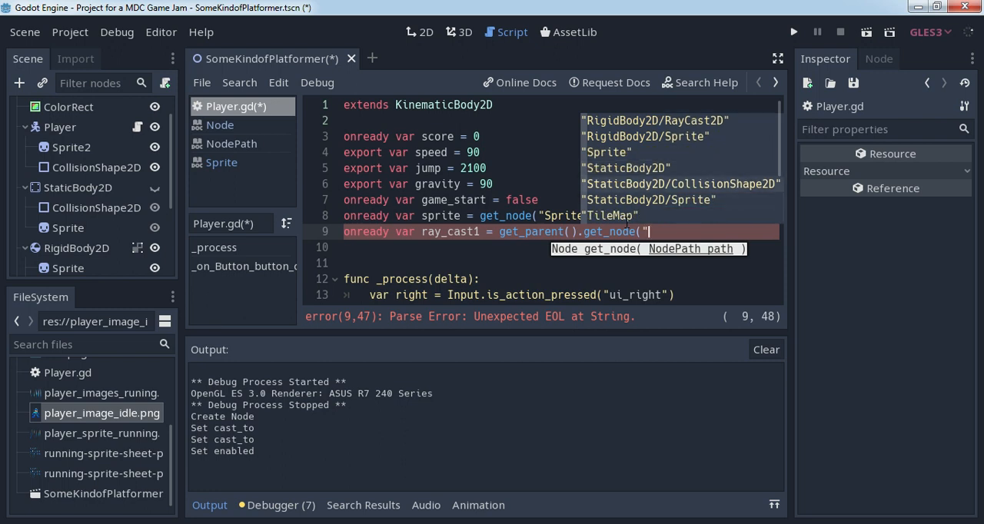
{"action": "key", "text": "Up"}
{"action": "key", "text": "Up"}
{"action": "key", "text": "Up"}
{"action": "key", "text": "Up"}
{"action": "key", "text": "Up"}
{"action": "key", "text": "Up"}
{"action": "key", "text": "Up"}
{"action": "key", "text": "Up"}
{"action": "key", "text": "Up"}
{"action": "key", "text": "Up"}
{"action": "key", "text": "Up"}
{"action": "key", "text": "Up"}
{"action": "key", "text": "Down"}
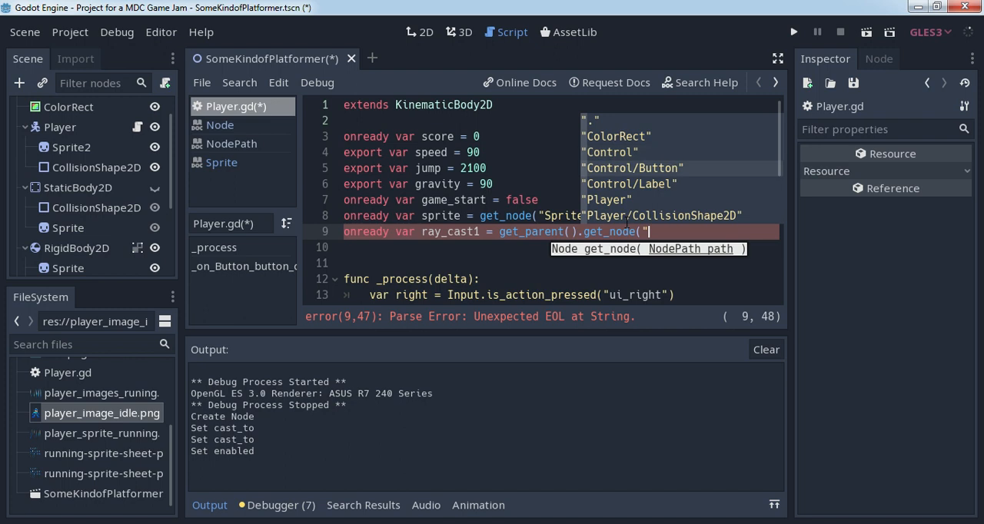
{"action": "key", "text": "Down"}
{"action": "key", "text": "Down"}
{"action": "key", "text": "Down"}
{"action": "key", "text": "Down"}
{"action": "key", "text": "Down"}
{"action": "key", "text": "Down"}
{"action": "key", "text": "Down"}
{"action": "key", "text": "Return"}
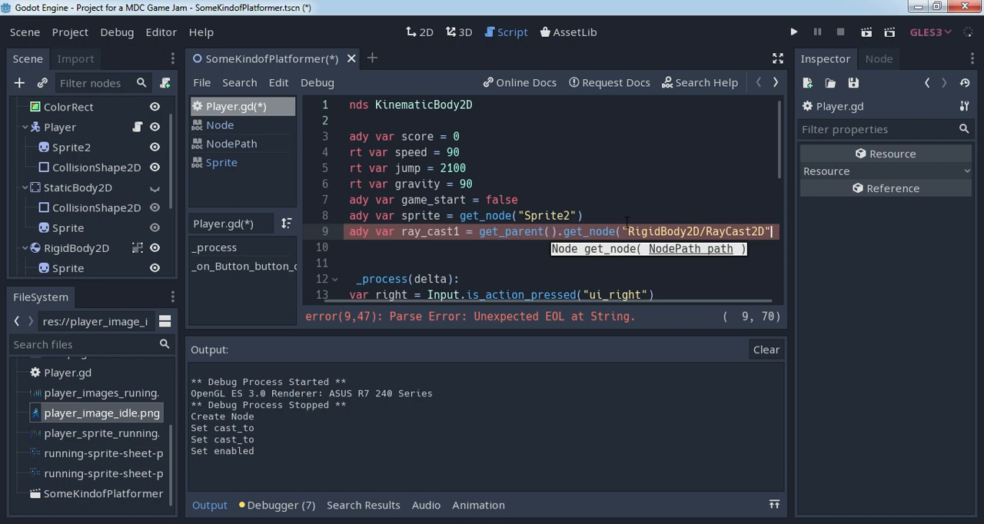
{"action": "type", "text": ")"}
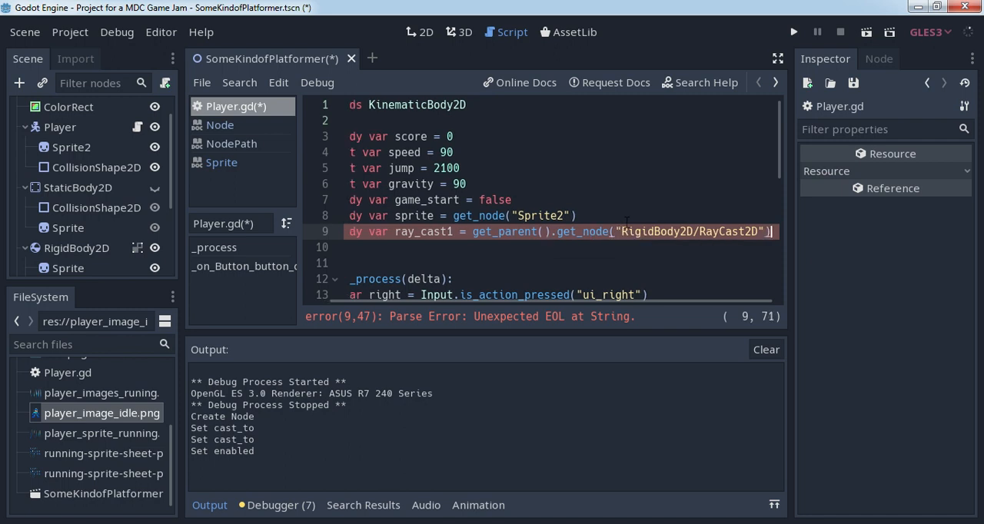
{"action": "left_click_drag", "start_coordinate": [505, 301], "coordinate": [452, 306]}
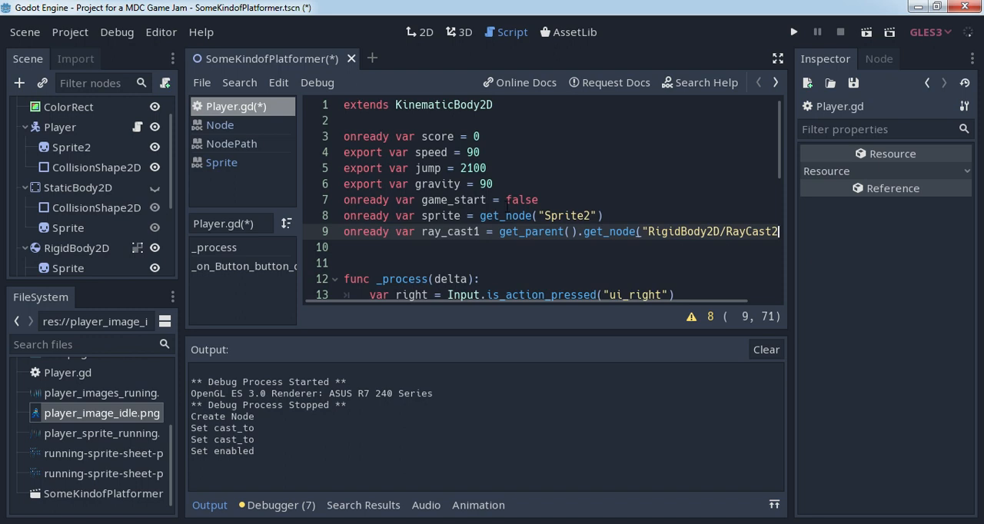
- Below the jump block in _process, add the condition "if ray_cast1.is_colliding():" and begin its indented body line
{"action": "scroll", "coordinate": [506, 201], "scroll_direction": "down", "scroll_amount": 7}
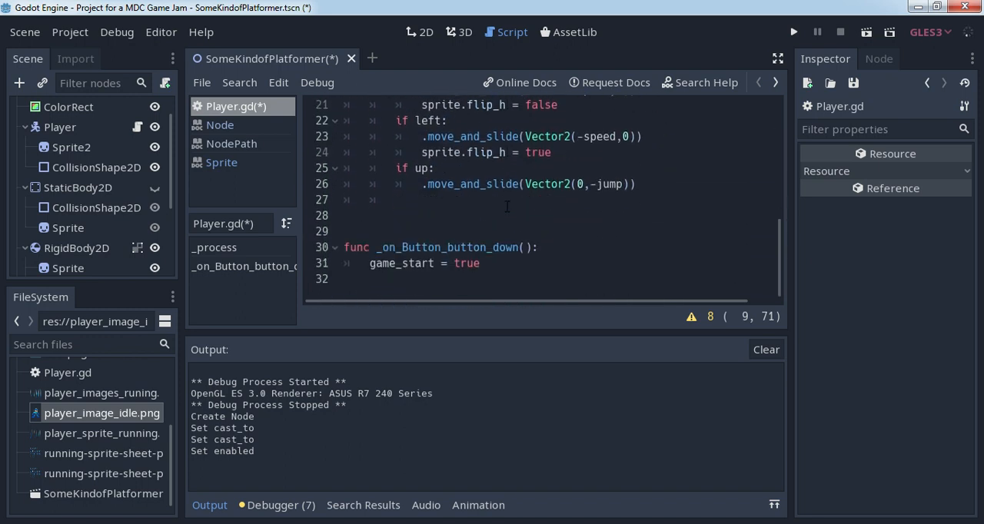
{"action": "scroll", "coordinate": [506, 206], "scroll_direction": "up", "scroll_amount": 4}
{"action": "scroll", "coordinate": [507, 203], "scroll_direction": "down", "scroll_amount": 3}
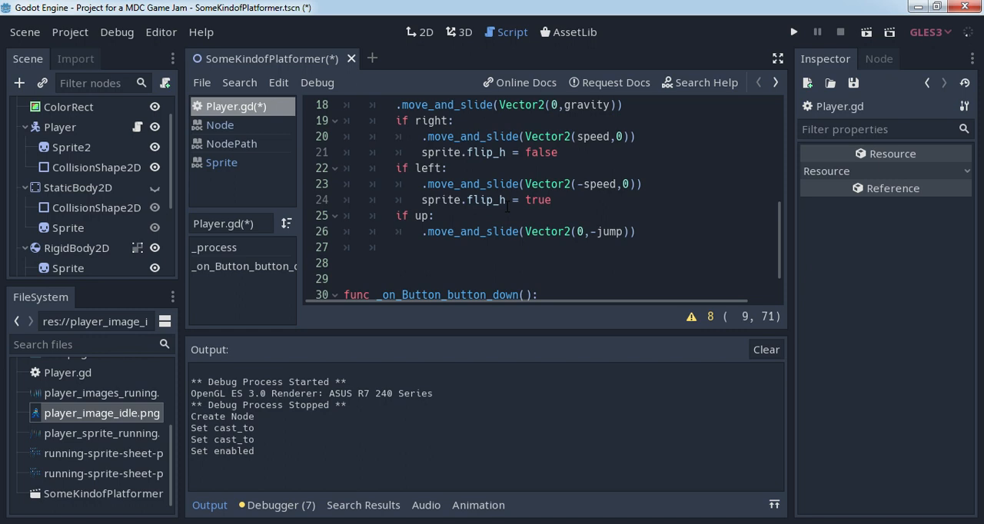
{"action": "scroll", "coordinate": [507, 206], "scroll_direction": "up", "scroll_amount": 2}
{"action": "scroll", "coordinate": [446, 250], "scroll_direction": "down", "scroll_amount": 2}
{"action": "scroll", "coordinate": [445, 249], "scroll_direction": "up", "scroll_amount": 2}
{"action": "scroll", "coordinate": [445, 249], "scroll_direction": "down", "scroll_amount": 2}
{"action": "left_click", "coordinate": [445, 248]}
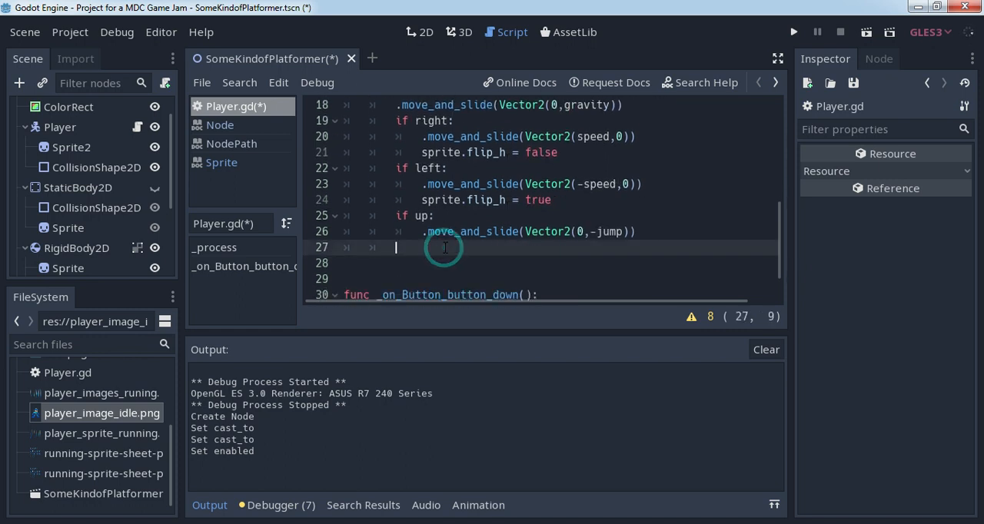
{"action": "type", "text": "if ray"}
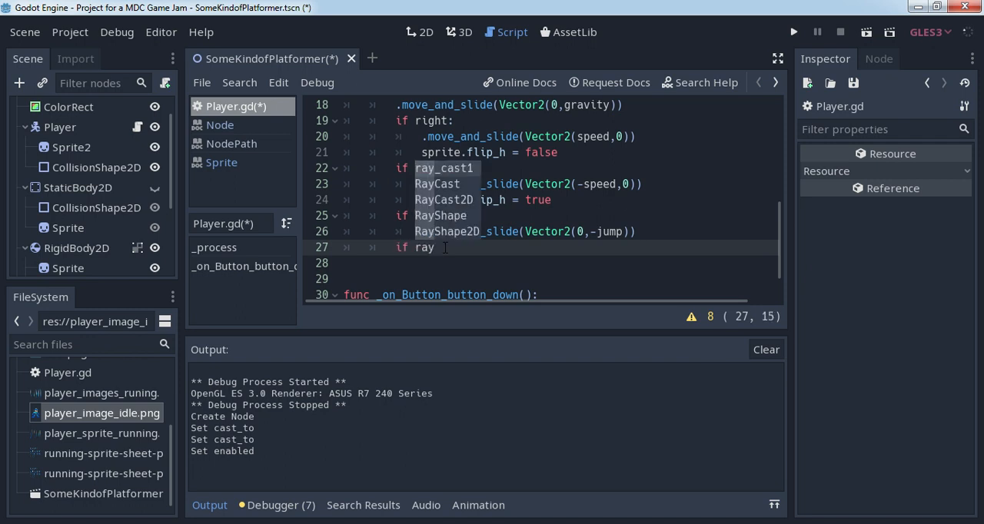
{"action": "key", "text": "Return"}
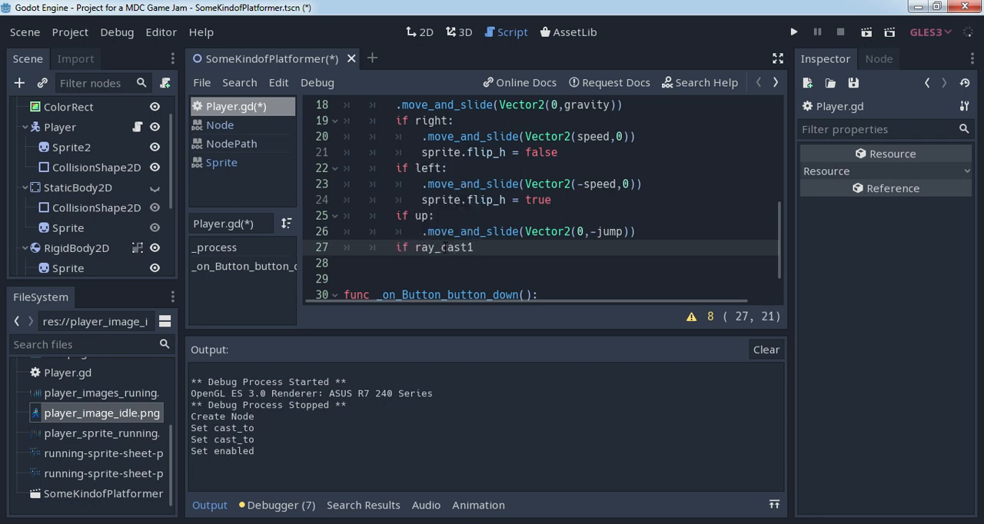
{"action": "type", "text": ".is"}
{"action": "key", "text": "Down"}
{"action": "key", "text": "Down"}
{"action": "key", "text": "Down"}
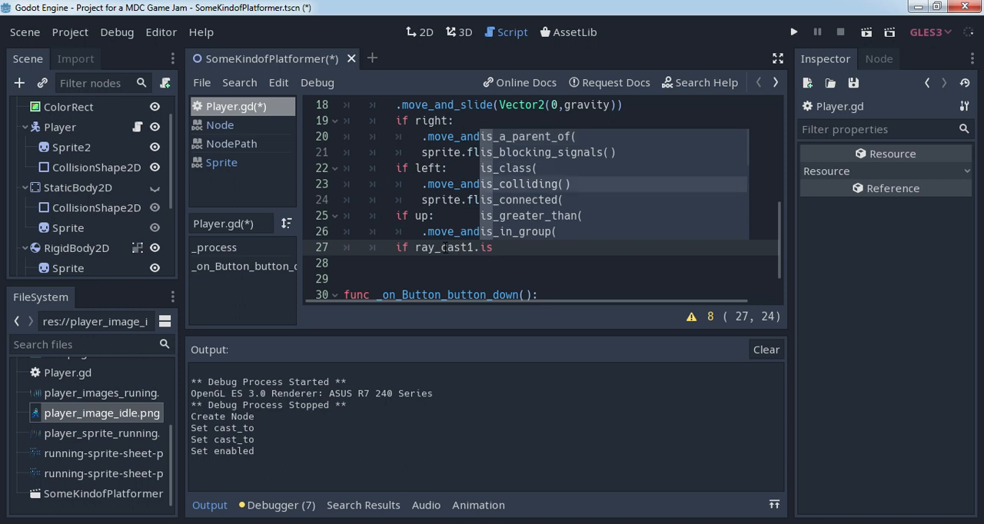
{"action": "key", "text": "Return"}
{"action": "type", "text": ":"}
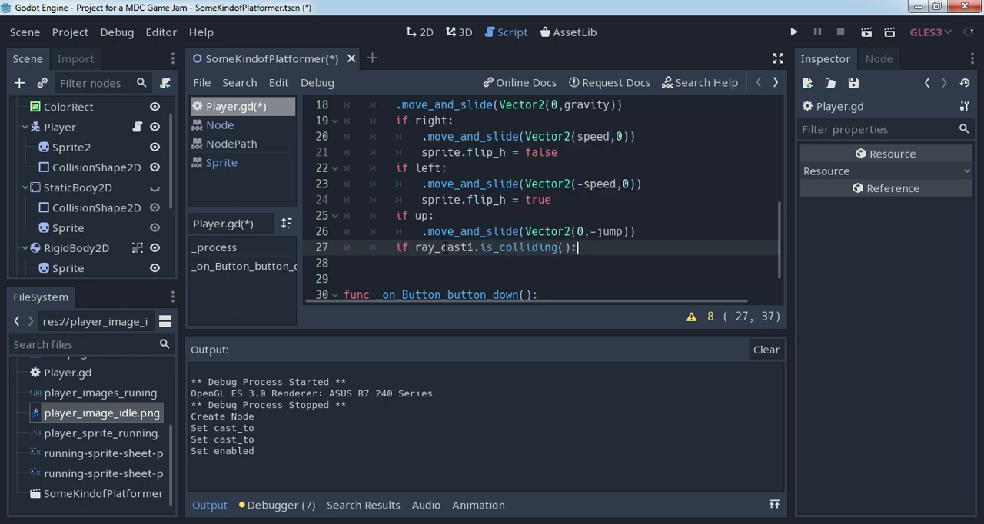
{"action": "key", "text": "Return"}
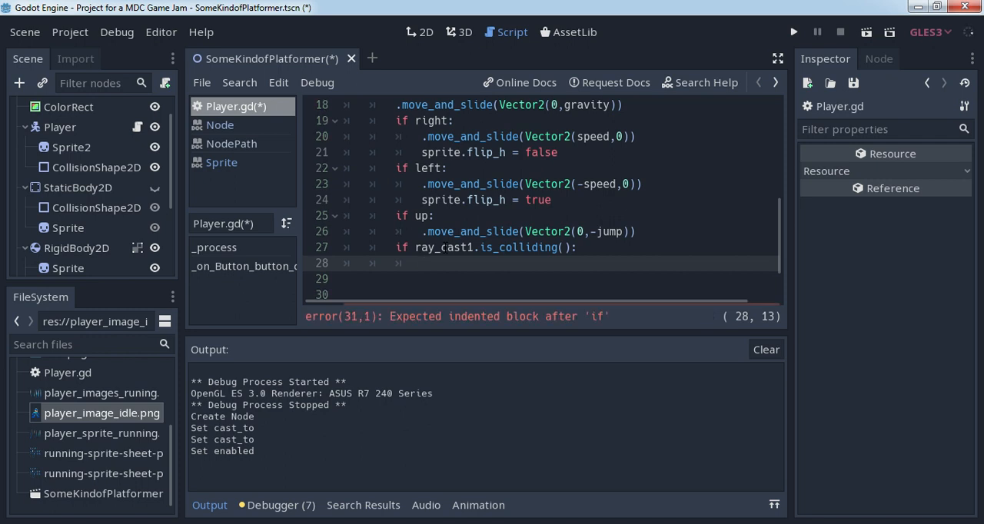
{"action": "scroll", "coordinate": [443, 247], "scroll_direction": "up", "scroll_amount": 6}
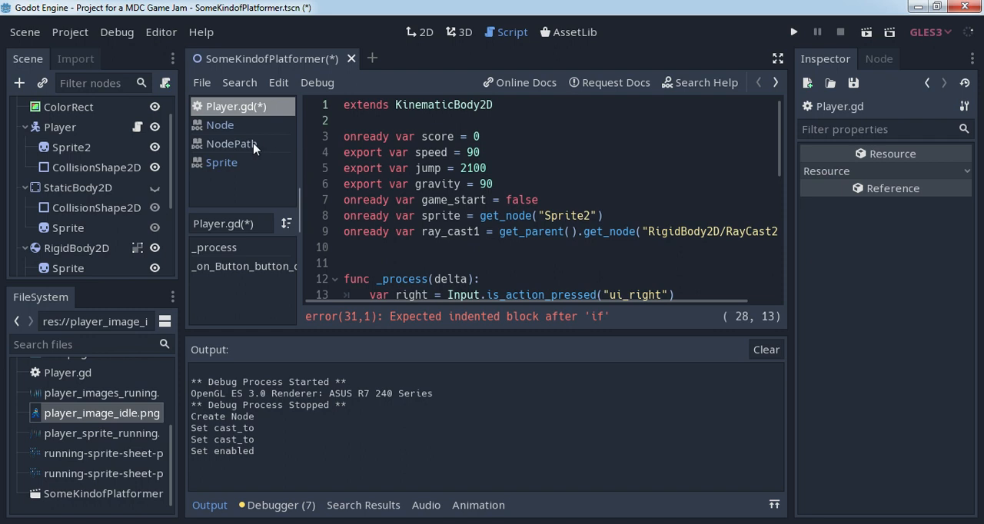
- Expand the Control node in the scene tree and inspect the properties of its score Label
{"action": "left_click_drag", "start_coordinate": [170, 133], "coordinate": [164, 207]}
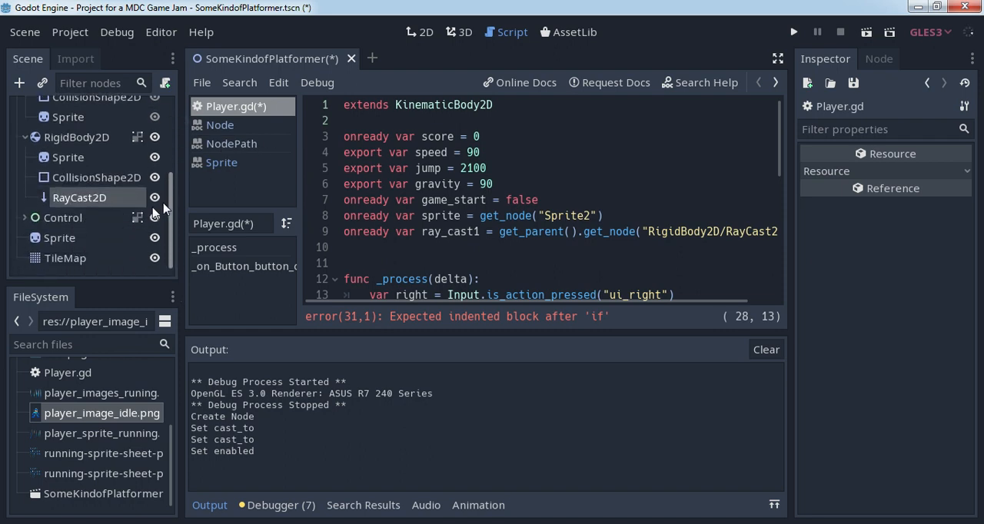
{"action": "left_click", "coordinate": [24, 218]}
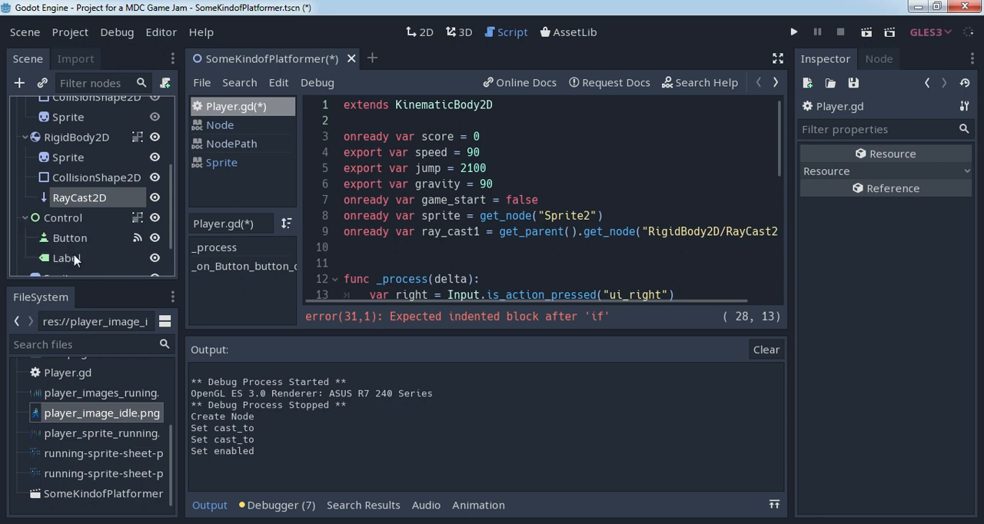
{"action": "left_click", "coordinate": [76, 260]}
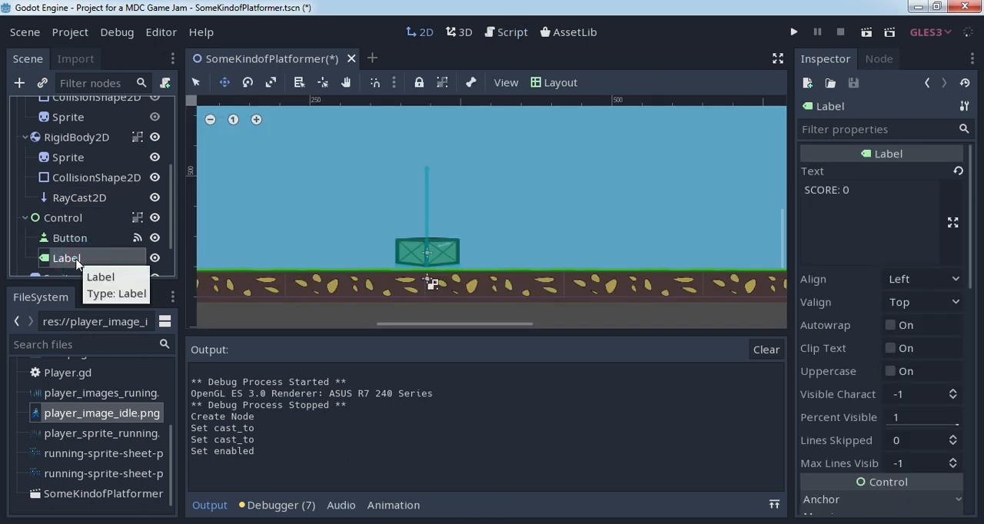
{"action": "scroll", "coordinate": [169, 216], "scroll_direction": "up", "scroll_amount": 4}
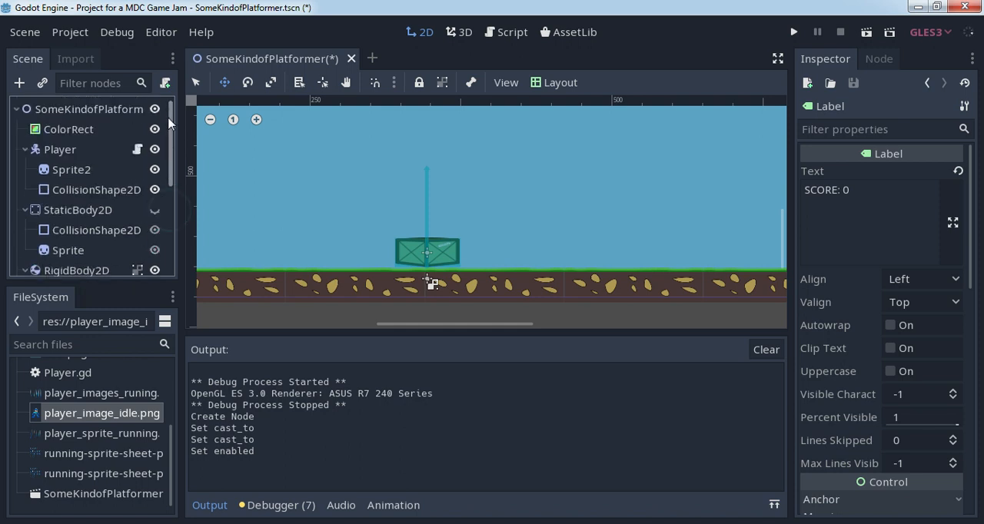
- In the player script, add "score += 1" as the body of the ray_cast1.is_colliding() condition
{"action": "left_click", "coordinate": [137, 149]}
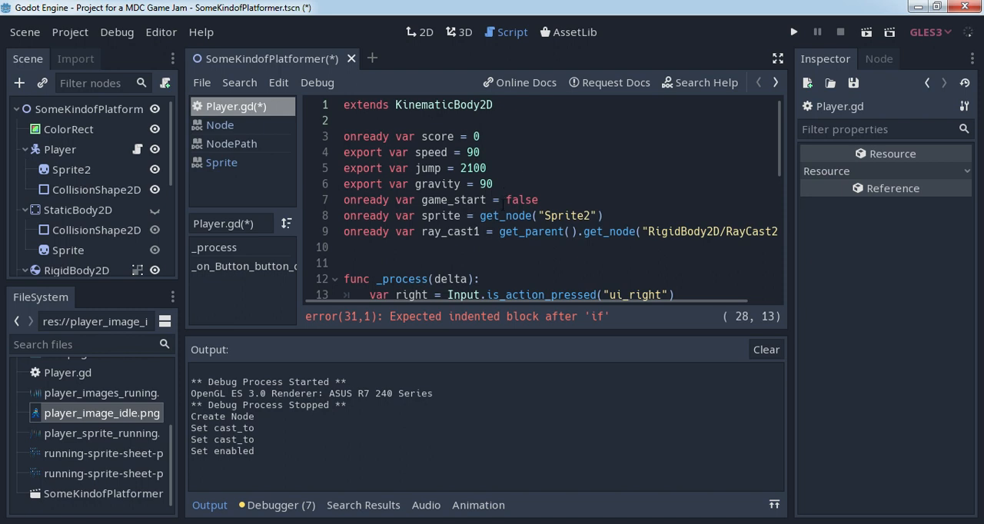
{"action": "scroll", "coordinate": [502, 219], "scroll_direction": "down", "scroll_amount": 7}
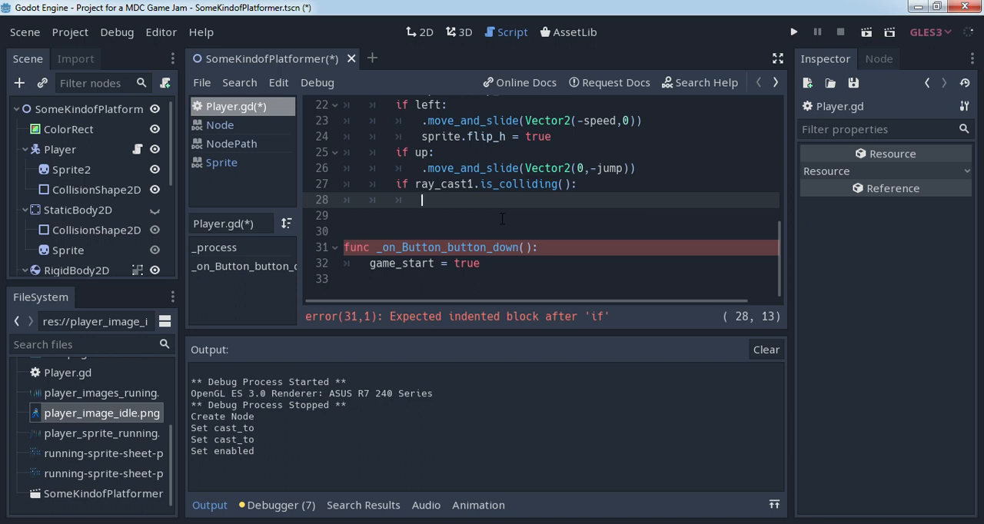
{"action": "type", "text": "s"}
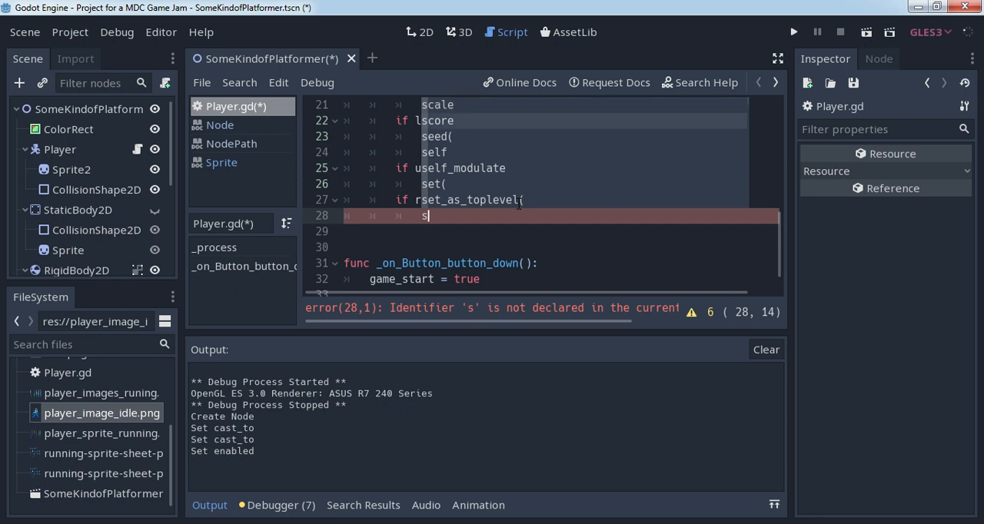
{"action": "key", "text": "Return"}
{"action": "type", "text": "+= "}
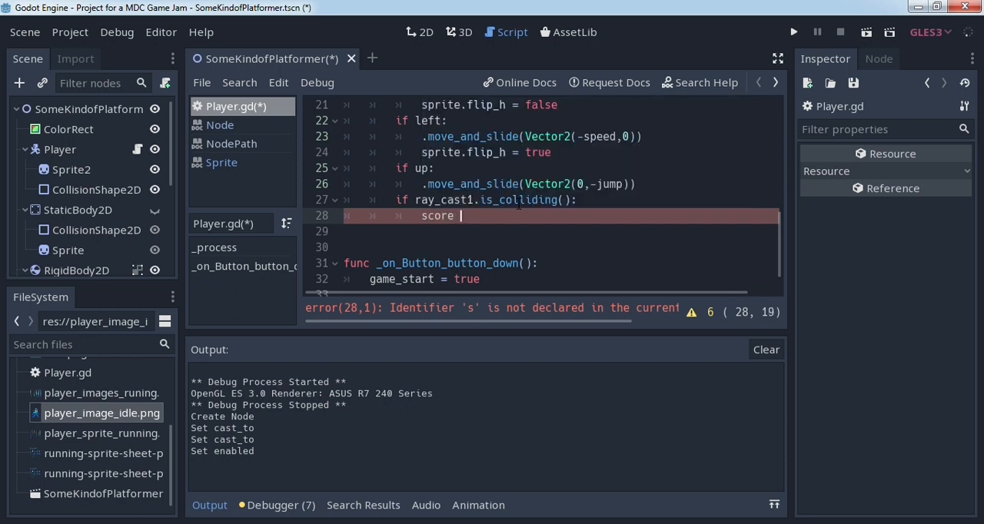
{"action": "type", "text": "1"}
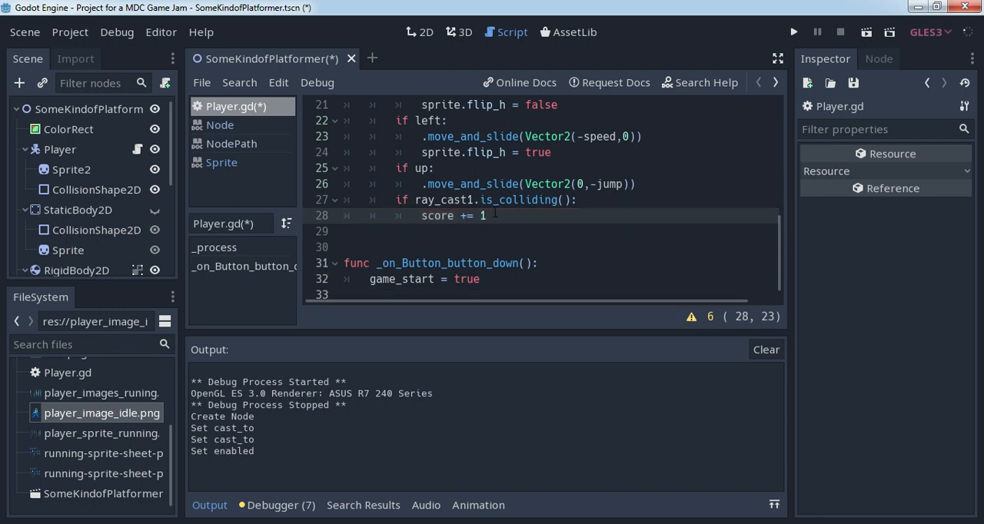
- Below the score increment, add the line "print(score)" inside the same collision condition
{"action": "key", "text": "Return"}
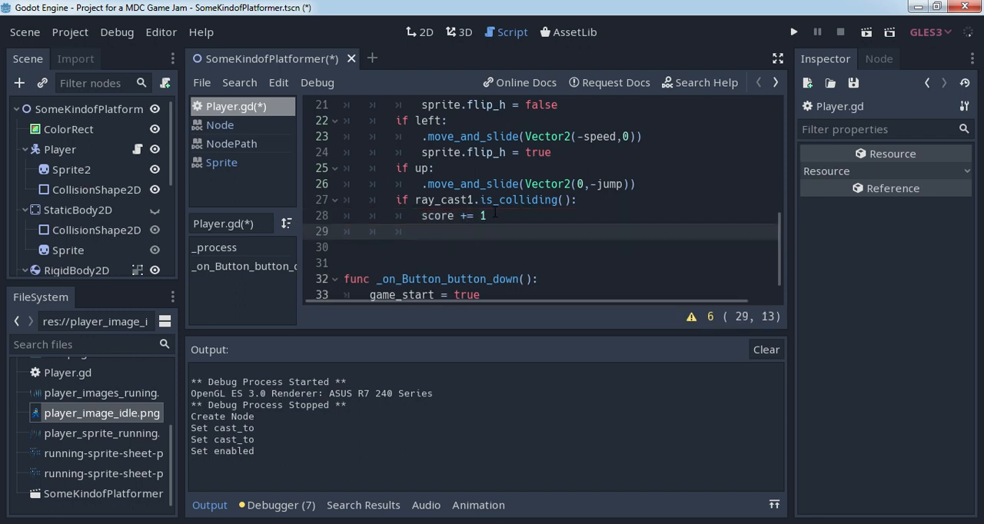
{"action": "type", "text": "print()"}
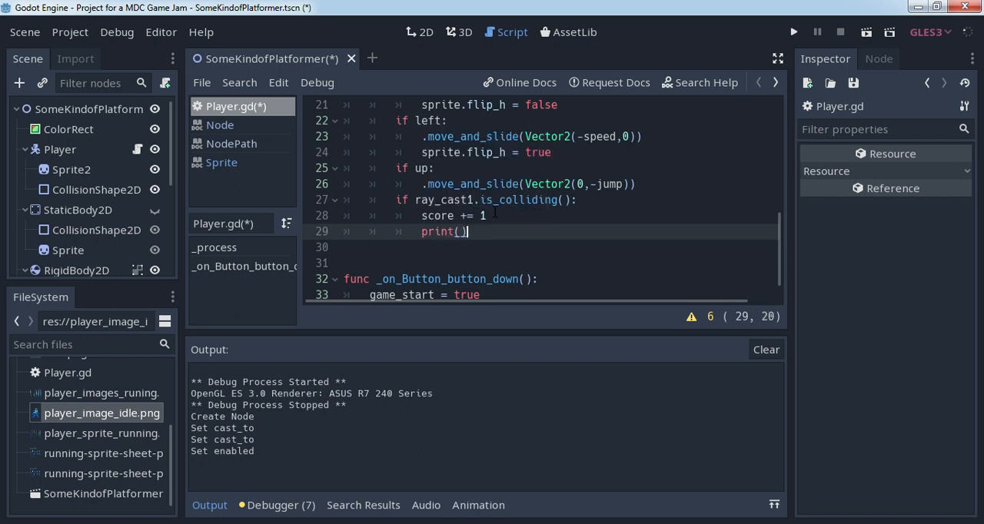
{"action": "key", "text": "Left"}
{"action": "type", "text": "score"}
{"action": "left_click", "coordinate": [525, 231]}
- Run the current scene with the game window moved aside, start the game, check the printed score output, and close the game
{"action": "left_click", "coordinate": [866, 35]}
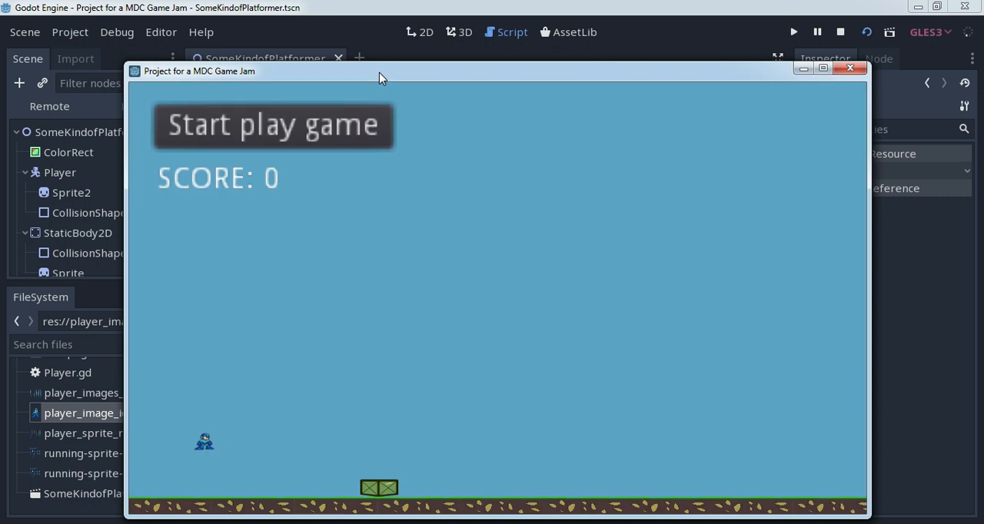
{"action": "left_click_drag", "start_coordinate": [380, 77], "coordinate": [700, 76]}
{"action": "left_click", "coordinate": [626, 125]}
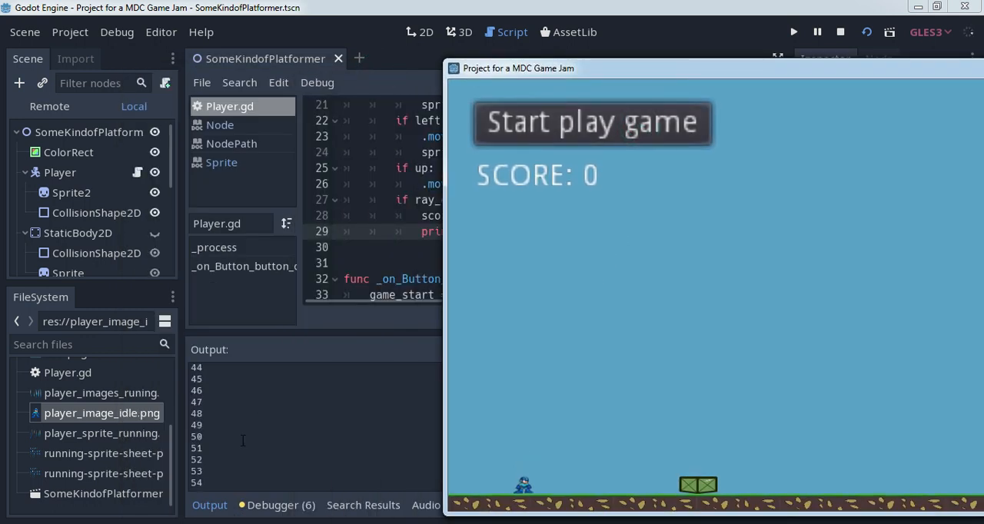
{"action": "left_click_drag", "start_coordinate": [723, 72], "coordinate": [440, 124]}
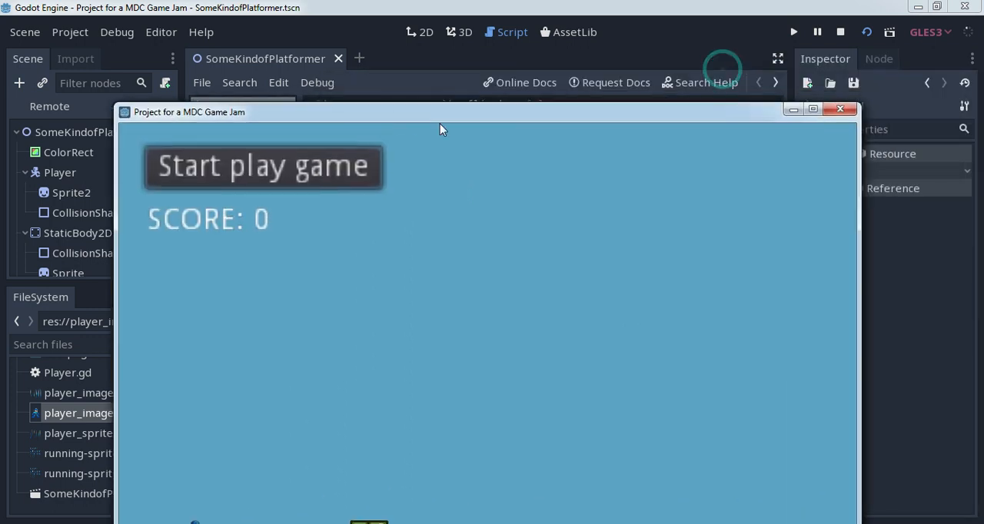
{"action": "left_click", "coordinate": [839, 112]}
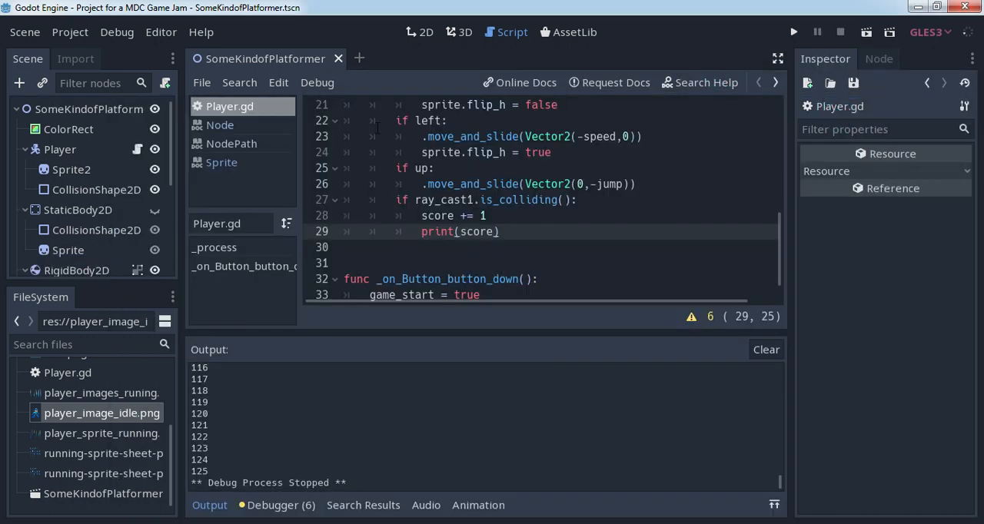
- In the 2D view, move the crate's RayCast2D up to the crate's top edge and set its Cast To y to -60
{"action": "left_click", "coordinate": [421, 32]}
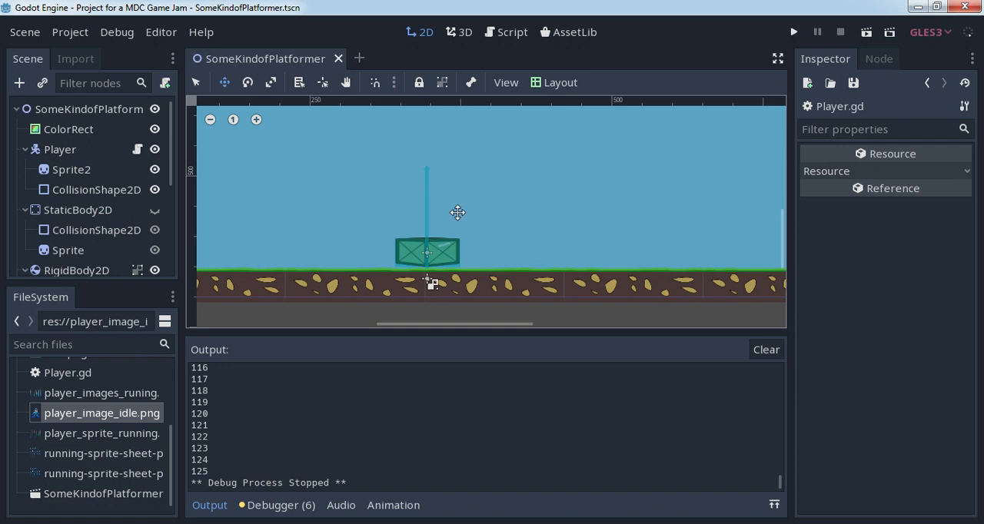
{"action": "left_click_drag", "start_coordinate": [173, 142], "coordinate": [164, 223]}
{"action": "left_click", "coordinate": [102, 171]}
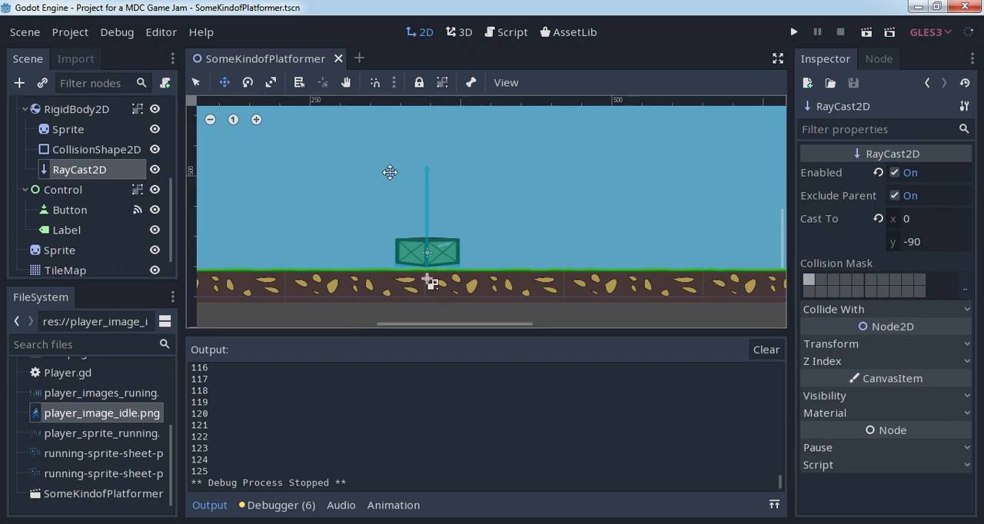
{"action": "left_click_drag", "start_coordinate": [426, 197], "coordinate": [426, 160]}
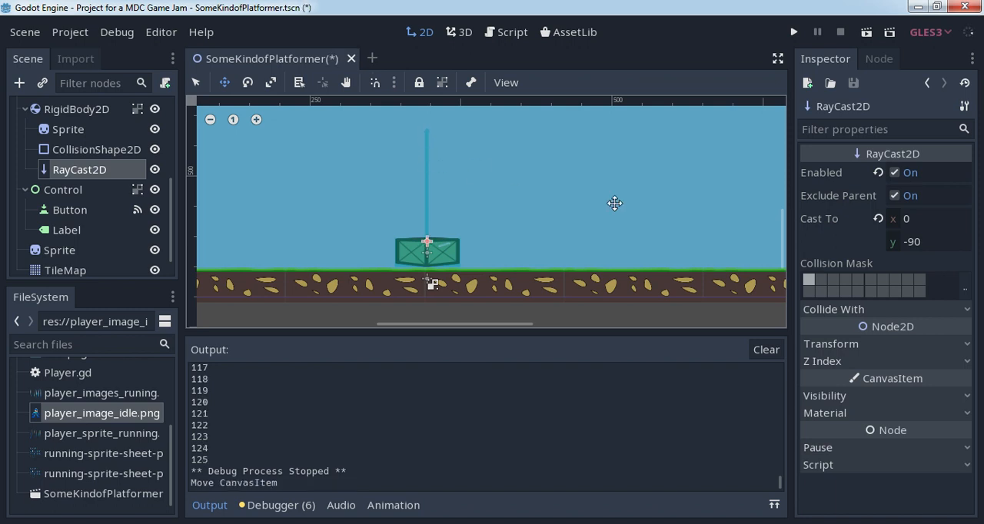
{"action": "left_click", "coordinate": [916, 243]}
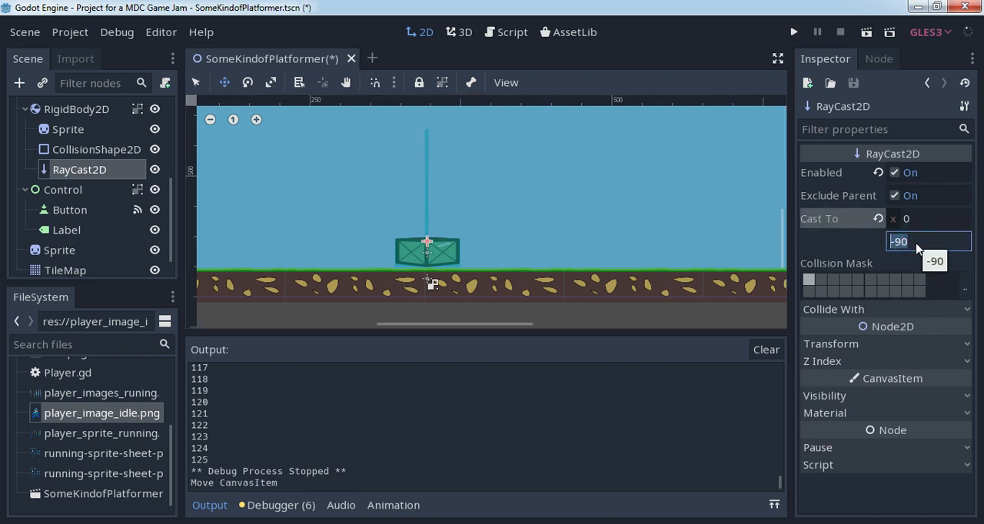
{"action": "type", "text": "-60"}
{"action": "key", "text": "Return"}
- Reposition the RayCast2D so it starts at the middle of the crate's upper edge and points upward
{"action": "scroll", "coordinate": [508, 234], "scroll_direction": "up", "scroll_amount": 2}
{"action": "scroll", "coordinate": [507, 234], "scroll_direction": "up", "scroll_amount": 3}
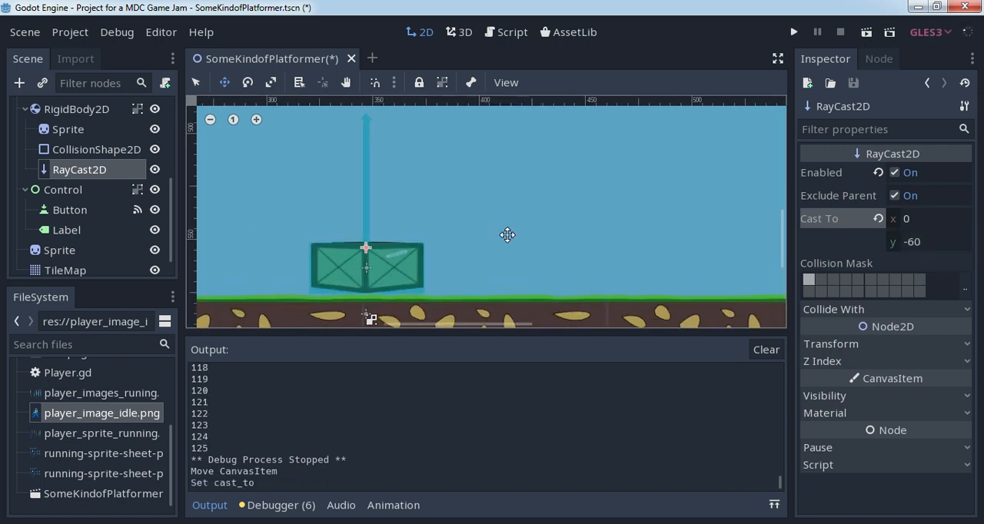
{"action": "left_click_drag", "start_coordinate": [337, 142], "coordinate": [485, 161]}
{"action": "left_click_drag", "start_coordinate": [476, 213], "coordinate": [384, 259]}
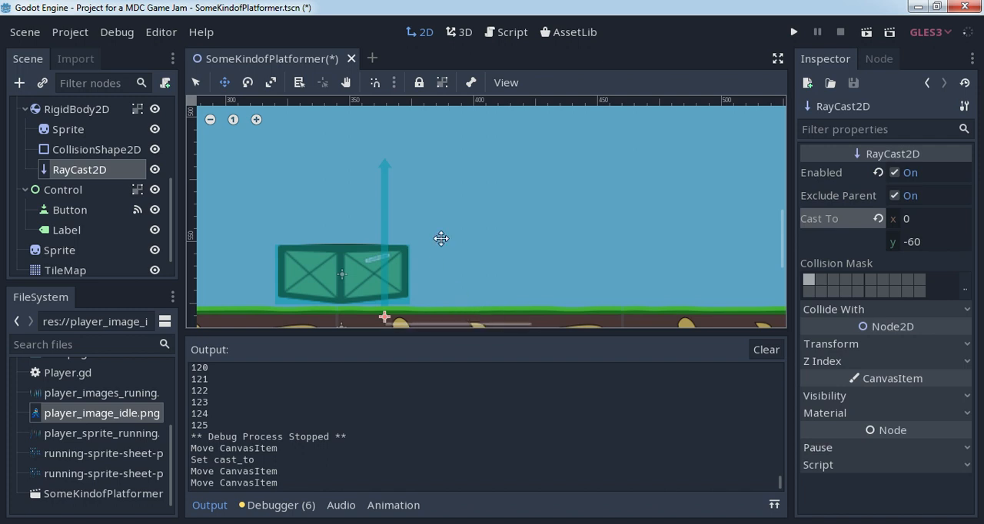
{"action": "left_click_drag", "start_coordinate": [385, 207], "coordinate": [341, 143]}
{"action": "scroll", "coordinate": [448, 169], "scroll_direction": "down", "scroll_amount": 4}
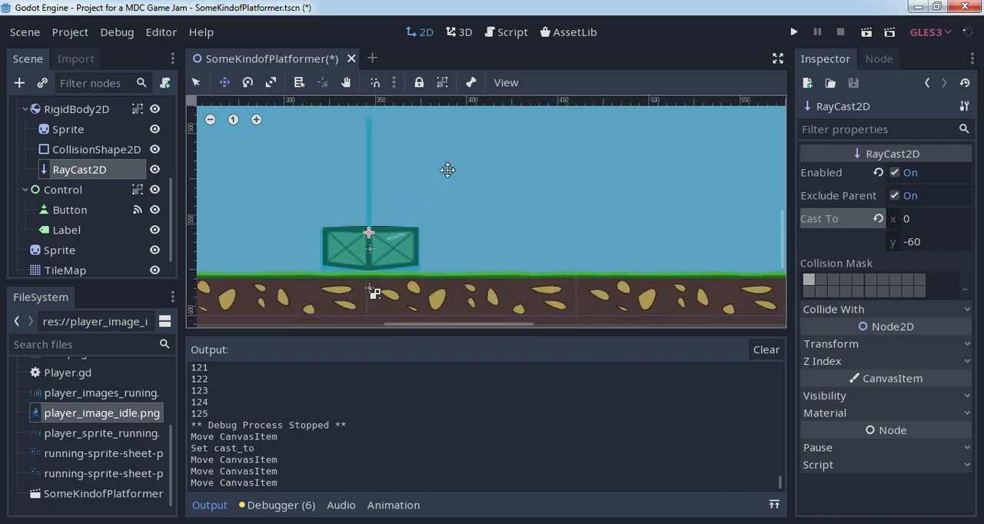
{"action": "scroll", "coordinate": [424, 146], "scroll_direction": "down", "scroll_amount": 1}
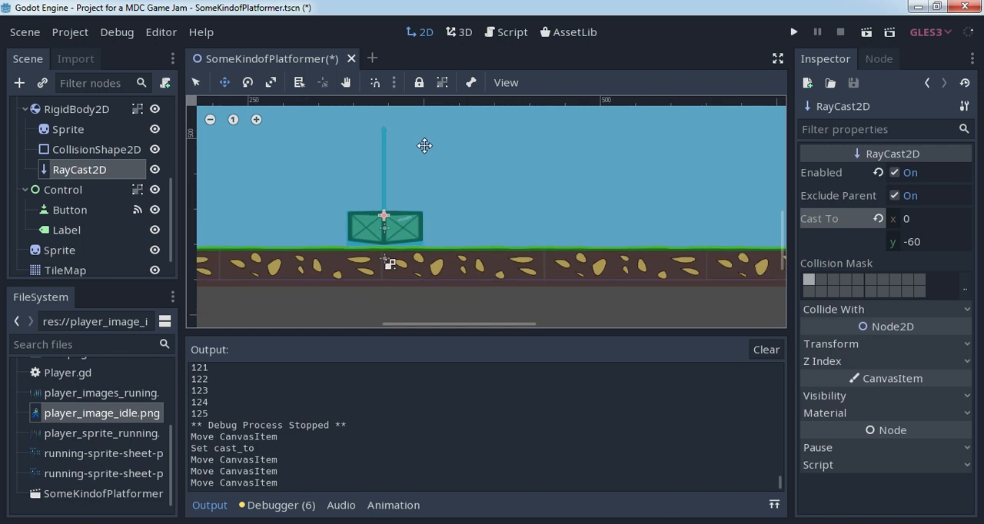
{"action": "scroll", "coordinate": [424, 145], "scroll_direction": "down", "scroll_amount": 6}
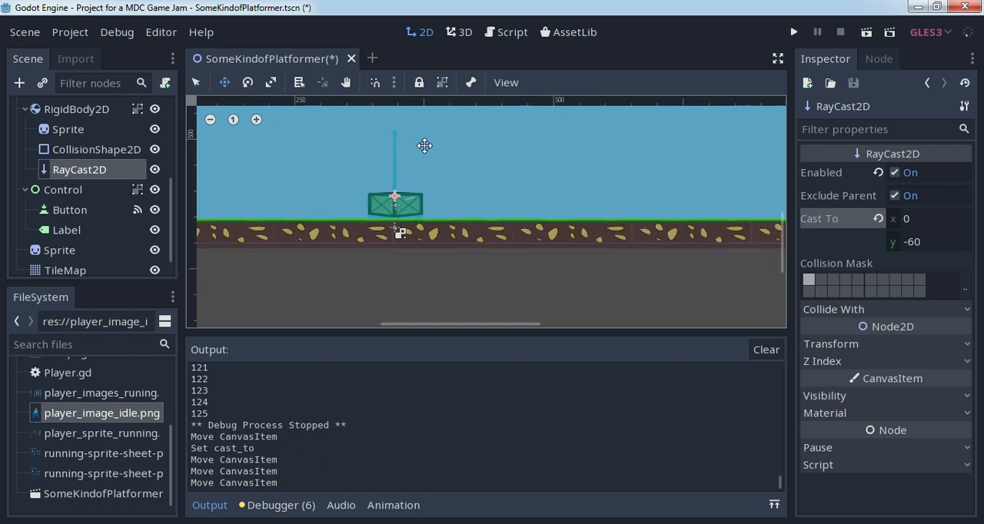
{"action": "middle_click_drag", "start_coordinate": [376, 178], "coordinate": [439, 254]}
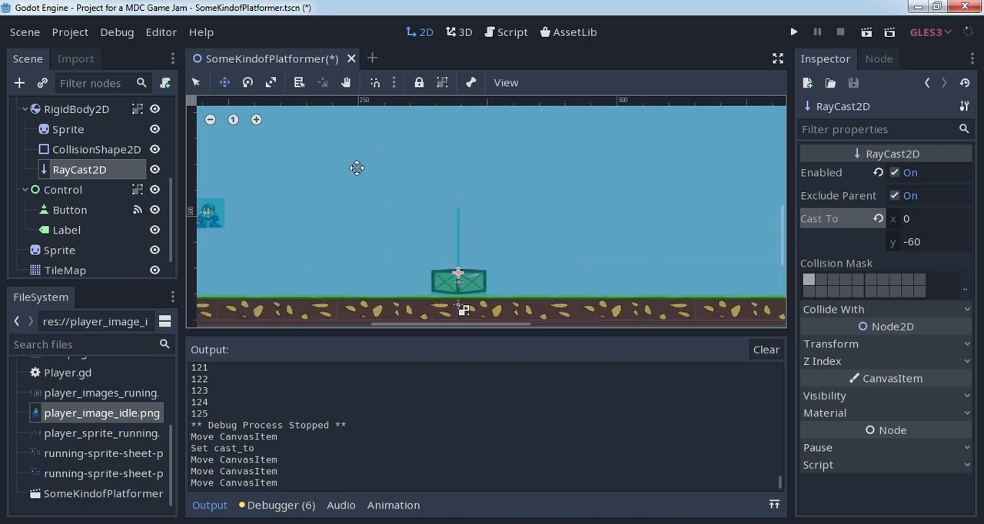
- Run the current scene, move the game window clear of the printed output, and start the game
{"action": "left_click", "coordinate": [867, 32]}
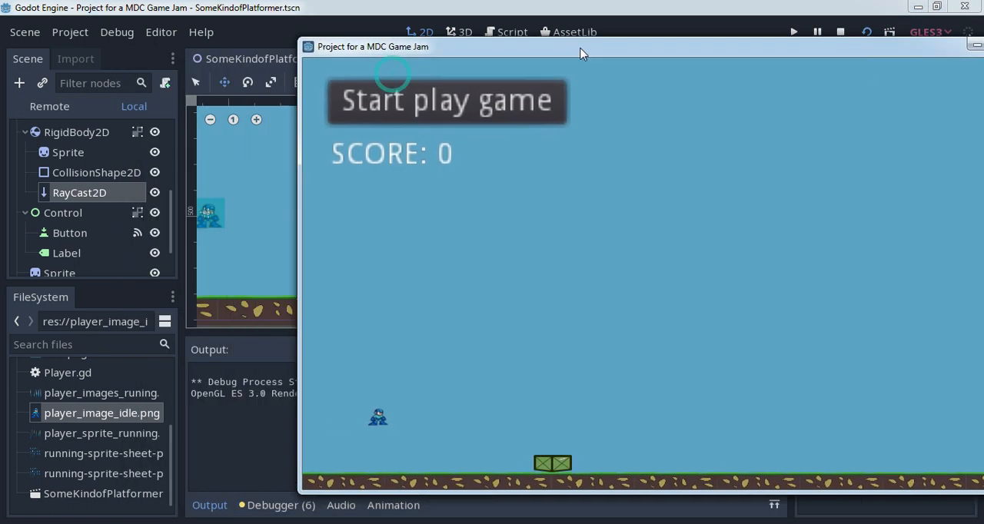
{"action": "left_click_drag", "start_coordinate": [581, 53], "coordinate": [641, 51]}
{"action": "left_click", "coordinate": [512, 95]}
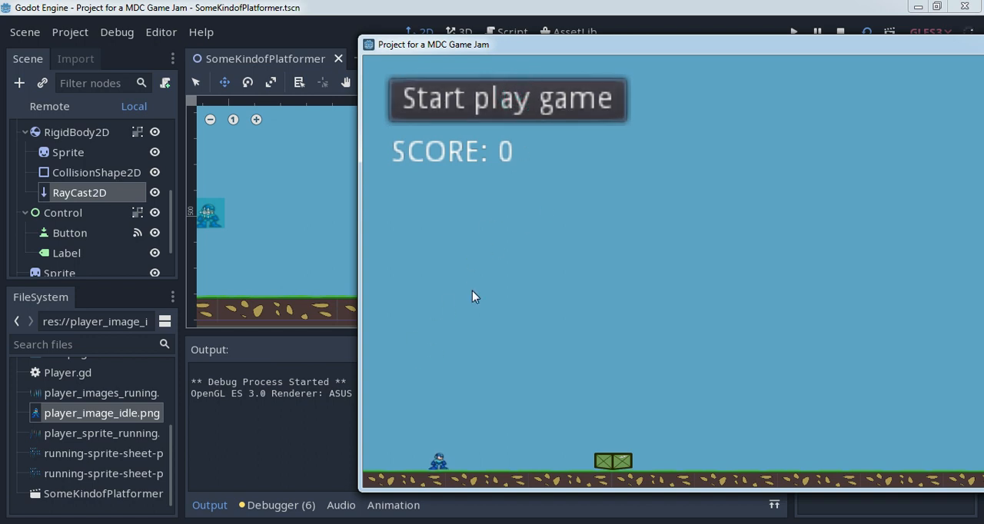
- Jump the player back and forth over the crate, check the printed score output against each jump, and close the game
{"action": "key", "text": "Right"}
{"action": "key", "text": "Left"}
{"action": "key", "text": "Right"}
{"action": "key", "text": "Up"}
{"action": "key", "text": "Up"}
{"action": "key", "text": "Left"}
{"action": "key", "text": "Left"}
{"action": "key", "text": "Right"}
{"action": "key", "text": "Left"}
{"action": "key", "text": "Right"}
{"action": "key", "text": "Up"}
{"action": "key", "text": "Right"}
{"action": "key", "text": "Left"}
{"action": "key", "text": "Right"}
{"action": "key", "text": "Left"}
{"action": "key", "text": "Up"}
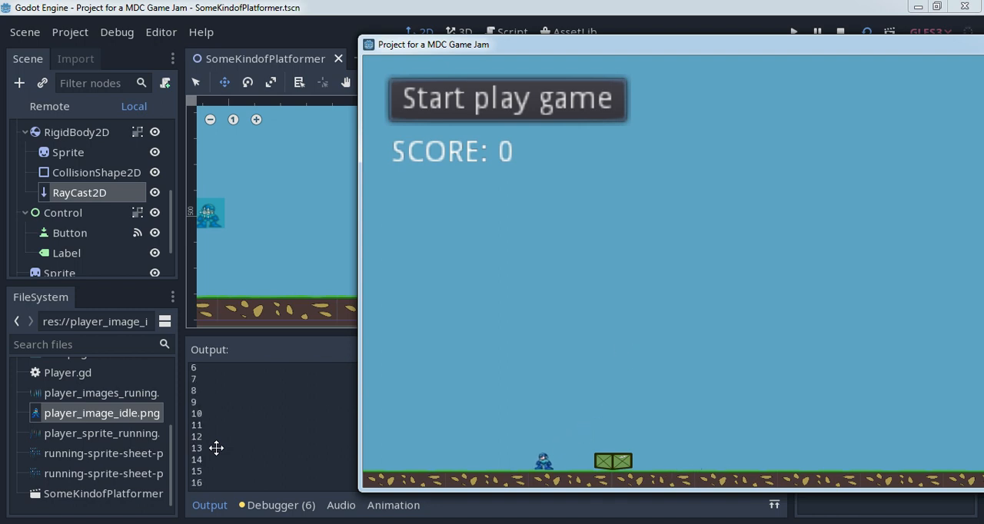
{"action": "key", "text": "Up"}
{"action": "key", "text": "Right"}
{"action": "key", "text": "Right"}
{"action": "key", "text": "Left"}
{"action": "key", "text": "Left"}
{"action": "key", "text": "Up"}
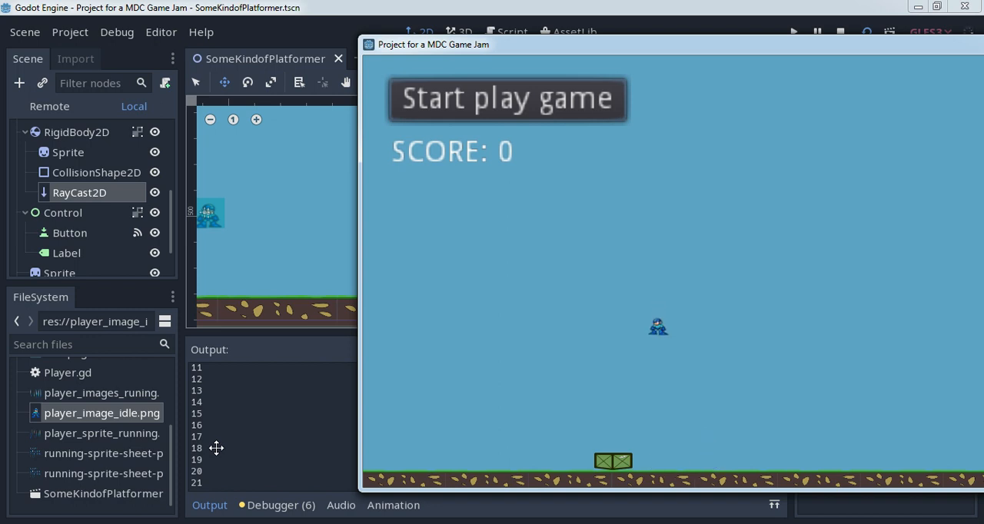
{"action": "key", "text": "Right"}
{"action": "key", "text": "Up"}
{"action": "key", "text": "Right"}
{"action": "key", "text": "Up"}
{"action": "key", "text": "Left"}
{"action": "key", "text": "Right"}
{"action": "key", "text": "Up"}
{"action": "key", "text": "Left"}
{"action": "key", "text": "Up"}
{"action": "key", "text": "Left"}
{"action": "key", "text": "Right"}
{"action": "key", "text": "Up"}
{"action": "key", "text": "Right"}
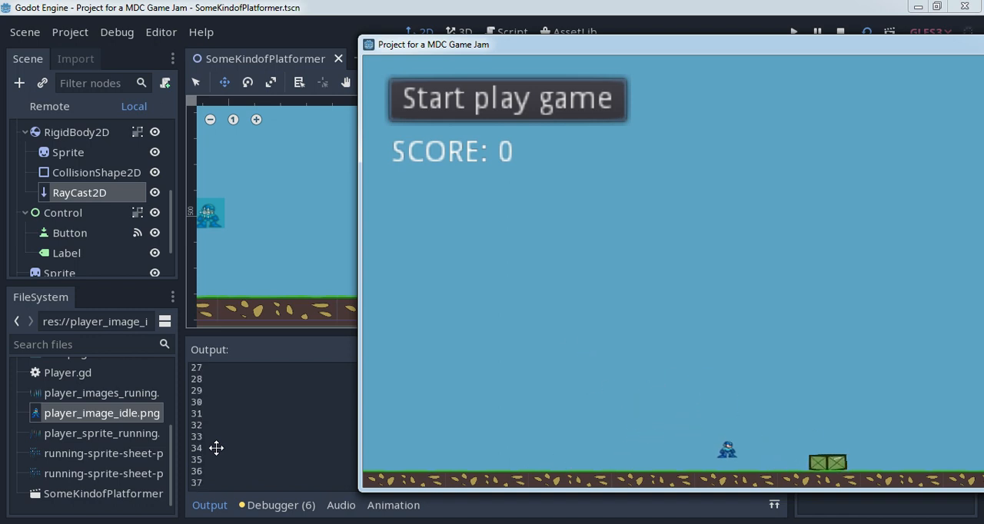
{"action": "key", "text": "Right"}
{"action": "key", "text": "Left"}
{"action": "key", "text": "Up"}
{"action": "key", "text": "Right"}
{"action": "key", "text": "Right"}
{"action": "key", "text": "Right"}
{"action": "key", "text": "Up"}
{"action": "key", "text": "Left"}
{"action": "key", "text": "Right"}
{"action": "key", "text": "Up"}
{"action": "key", "text": "Right"}
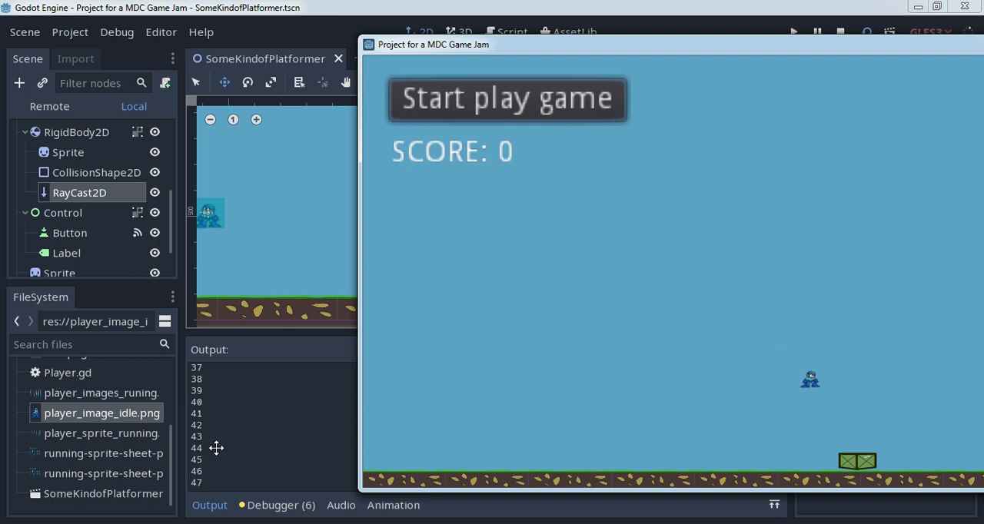
{"action": "key", "text": "Left"}
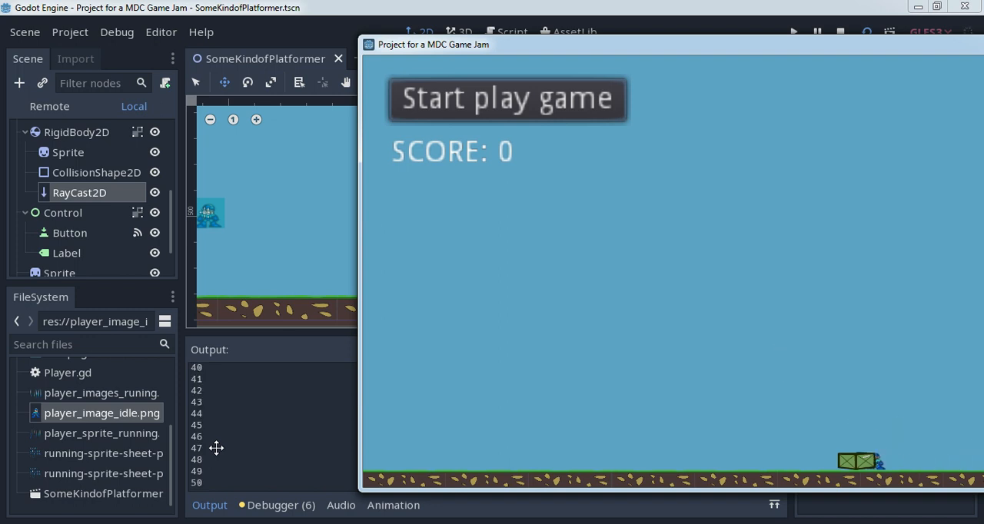
{"action": "key", "text": "Left"}
{"action": "key", "text": "Right"}
{"action": "key", "text": "Left"}
{"action": "key", "text": "Up"}
{"action": "key", "text": "Left"}
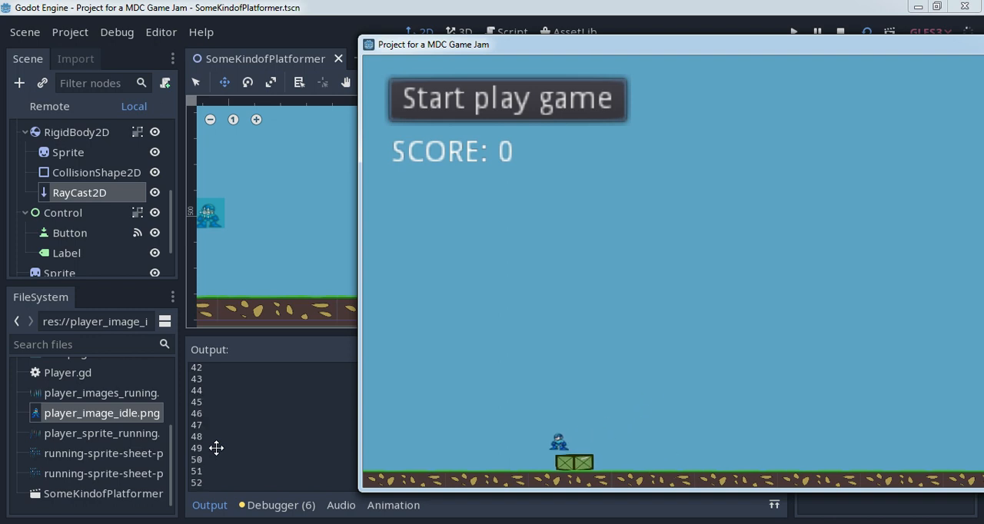
{"action": "key", "text": "Right"}
{"action": "key", "text": "Up"}
{"action": "key", "text": "Right"}
{"action": "key", "text": "Up"}
{"action": "key", "text": "Left"}
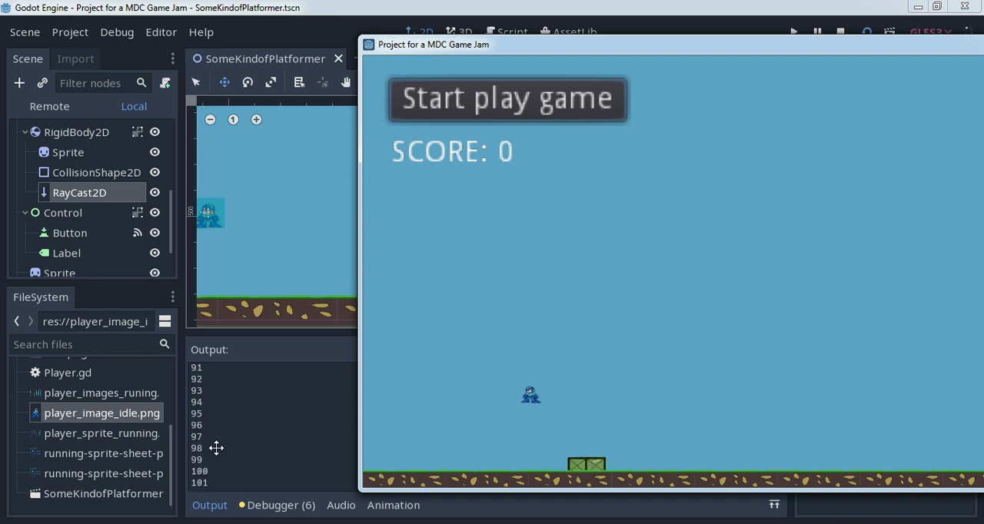
{"action": "key", "text": "Right"}
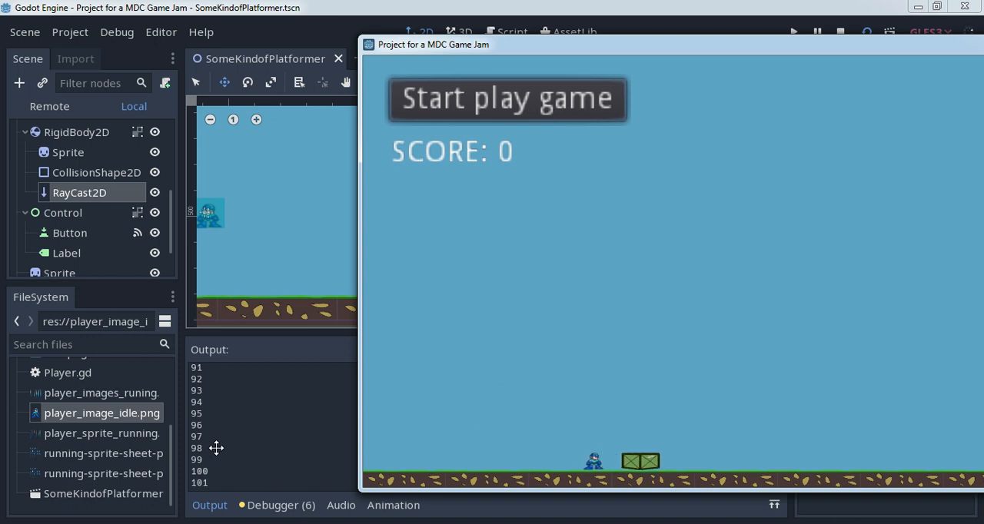
{"action": "key", "text": "Left"}
{"action": "key", "text": "Right"}
{"action": "key", "text": "Left"}
{"action": "key", "text": "Right"}
{"action": "key", "text": "Up"}
{"action": "key", "text": "Left"}
{"action": "key", "text": "Up"}
{"action": "key", "text": "Right"}
{"action": "key", "text": "Up"}
{"action": "key", "text": "Right"}
{"action": "key", "text": "Left"}
{"action": "key", "text": "Up"}
{"action": "key", "text": "Left"}
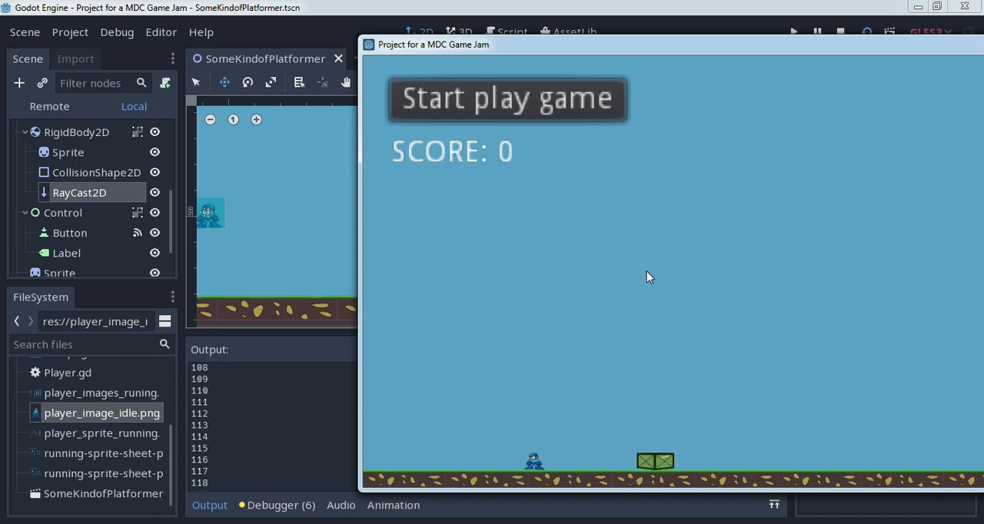
{"action": "key", "text": "Right"}
{"action": "key", "text": "Up"}
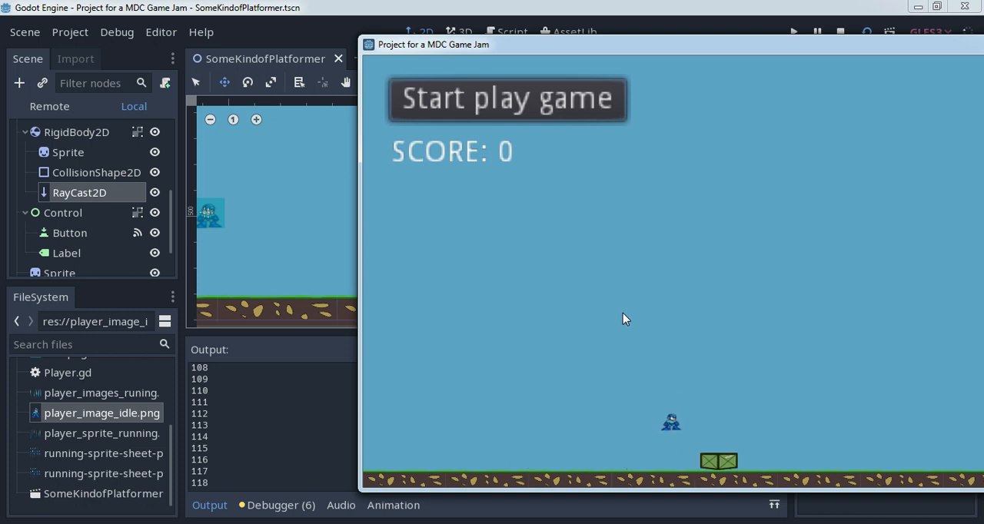
{"action": "key", "text": "Right"}
{"action": "key", "text": "Up"}
{"action": "key", "text": "Right"}
{"action": "key", "text": "Left"}
{"action": "key", "text": "Up"}
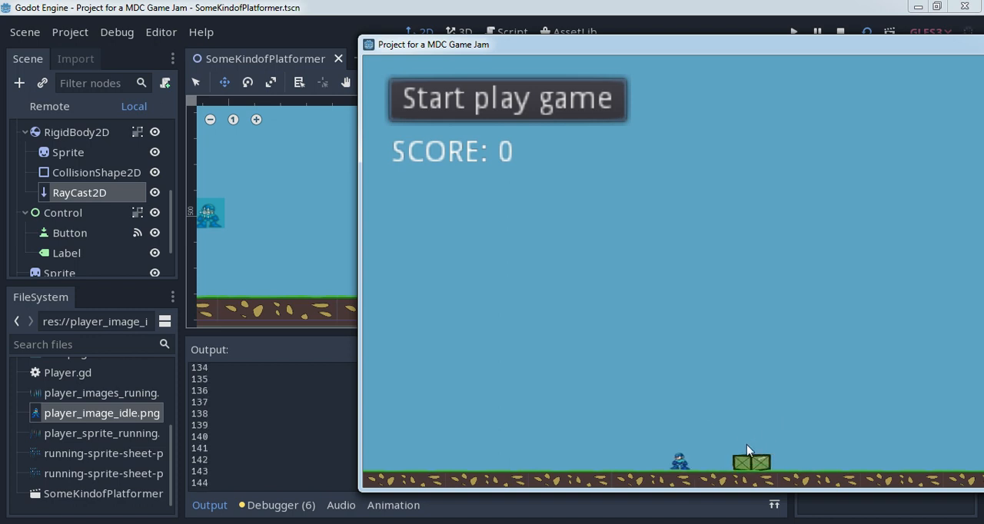
{"action": "key", "text": "Right"}
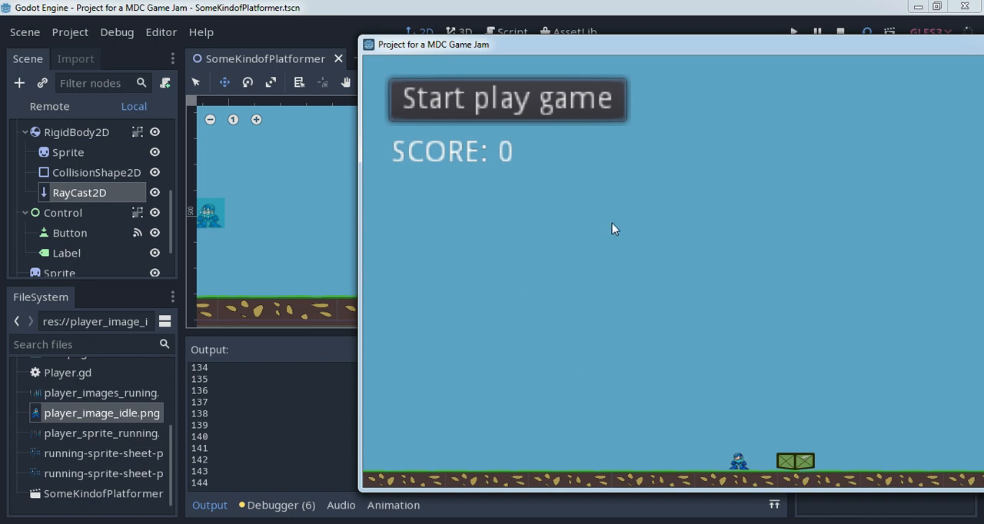
{"action": "key", "text": "Left"}
{"action": "left_click_drag", "start_coordinate": [672, 48], "coordinate": [455, 82]}
{"action": "left_click", "coordinate": [867, 79]}
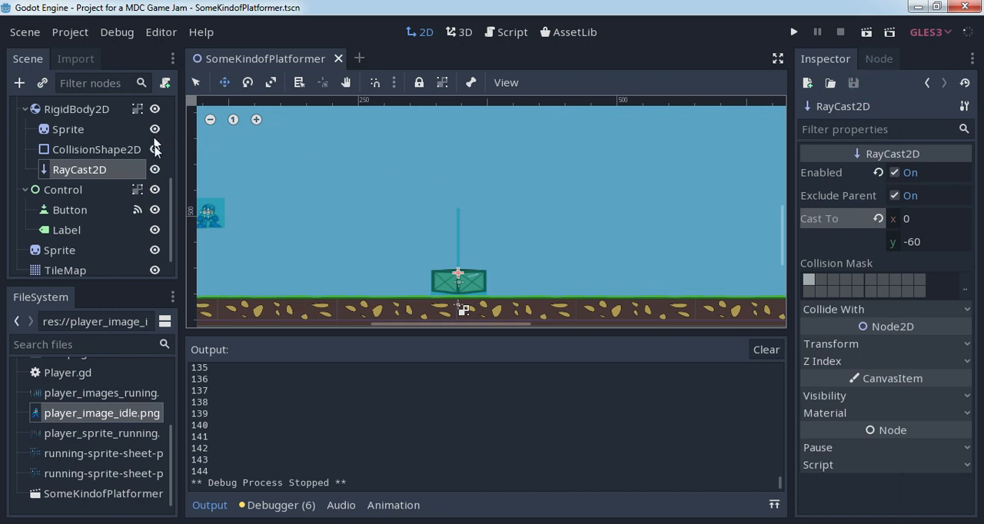
- Open the script attached to the Player node and go to its variable declarations
{"action": "scroll", "coordinate": [165, 180], "scroll_direction": "down", "scroll_amount": 1}
{"action": "scroll", "coordinate": [168, 175], "scroll_direction": "up", "scroll_amount": 5}
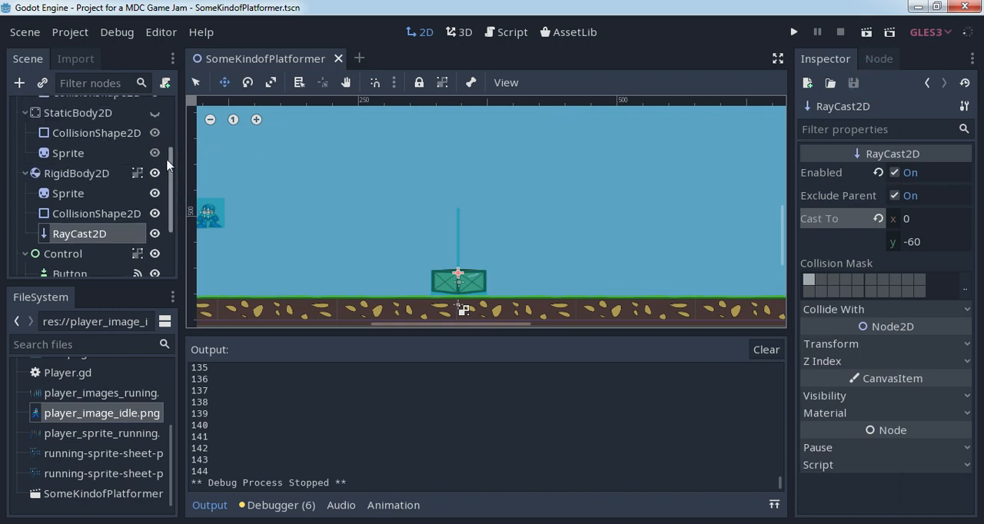
{"action": "scroll", "coordinate": [167, 165], "scroll_direction": "up", "scroll_amount": 3}
{"action": "left_click", "coordinate": [136, 149]}
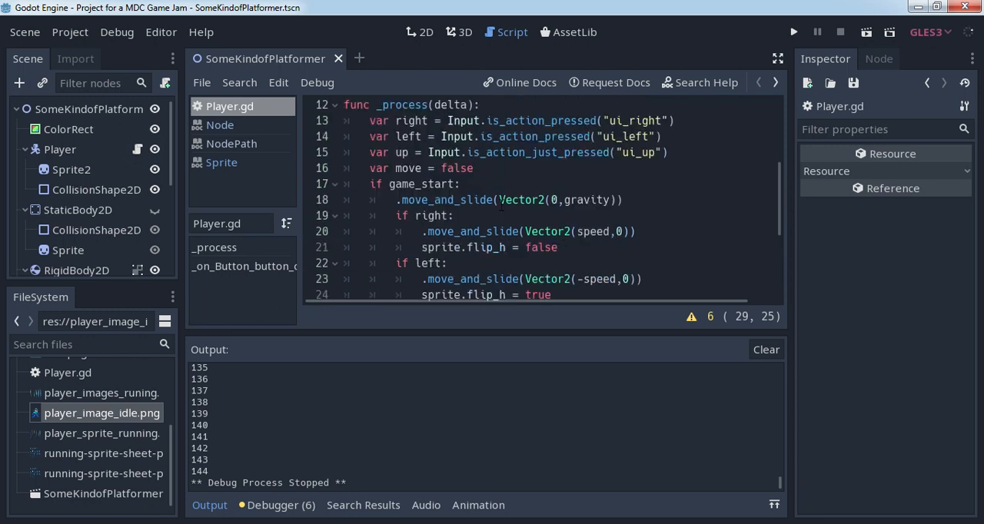
{"action": "scroll", "coordinate": [501, 204], "scroll_direction": "up", "scroll_amount": 4}
- Below the ray_cast1 declaration, add onready var score_label = get_parent().get_node("Control/Label")
{"action": "left_click", "coordinate": [352, 245]}
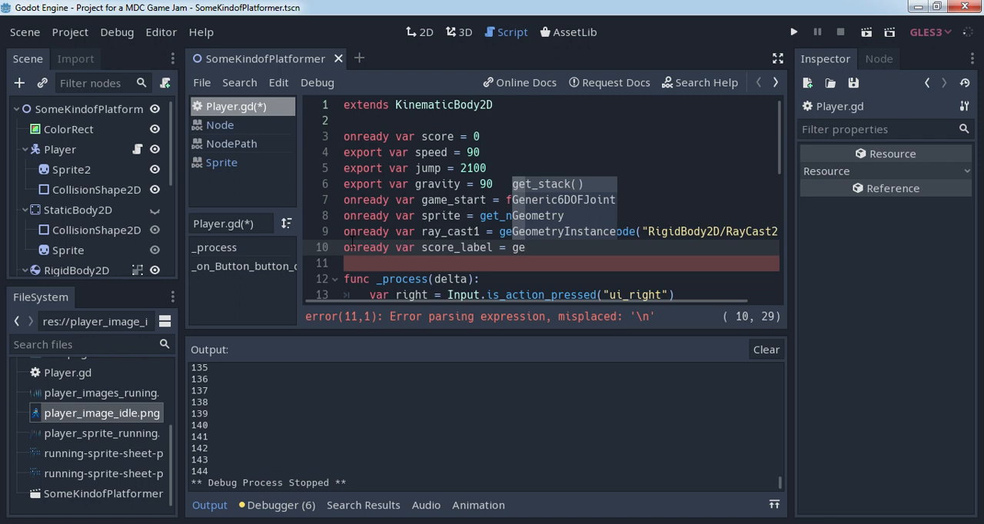
{"action": "type", "text": "t_parent()."}
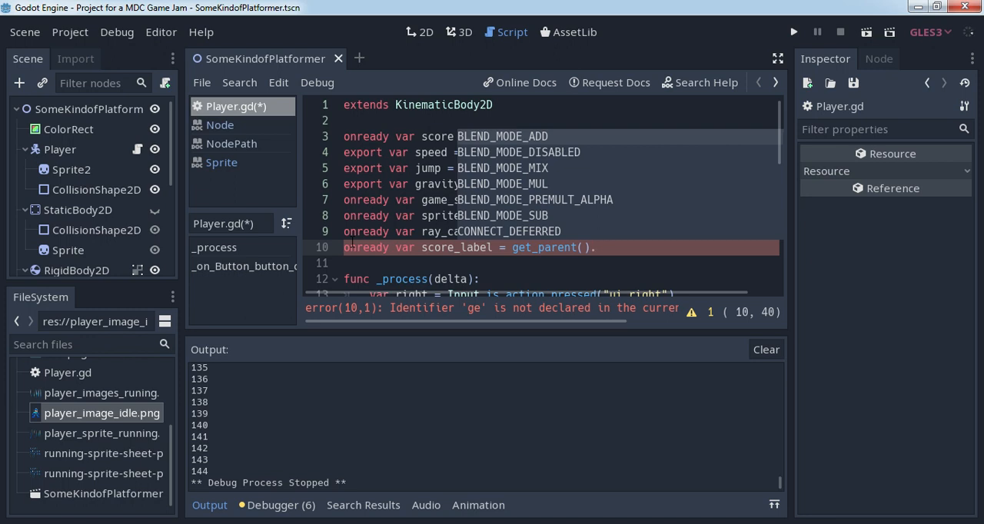
{"action": "type", "text": "get_node(\""}
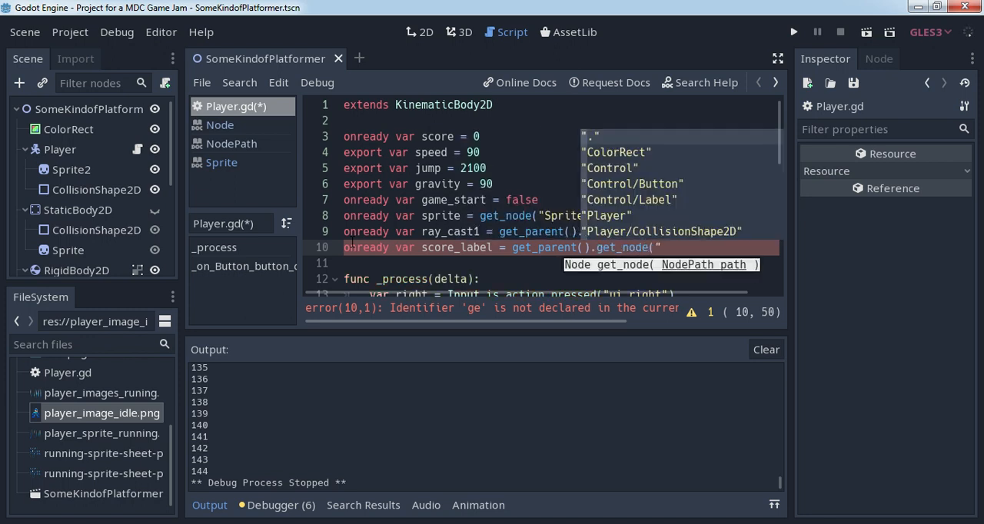
{"action": "key", "text": "Down"}
{"action": "key", "text": "Down"}
{"action": "key", "text": "Down"}
{"action": "key", "text": "Down"}
{"action": "key", "text": "Down"}
{"action": "key", "text": "Down"}
{"action": "key", "text": "Down"}
{"action": "key", "text": "Down"}
{"action": "key", "text": "Down"}
{"action": "key", "text": "Down"}
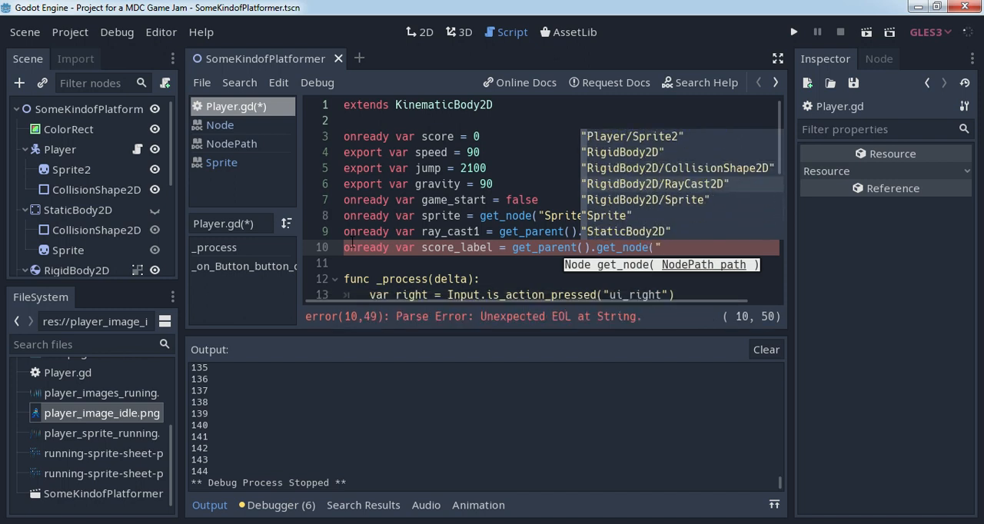
{"action": "key", "text": "Down"}
{"action": "key", "text": "Down"}
{"action": "key", "text": "Down"}
{"action": "key", "text": "Down"}
{"action": "key", "text": "Down"}
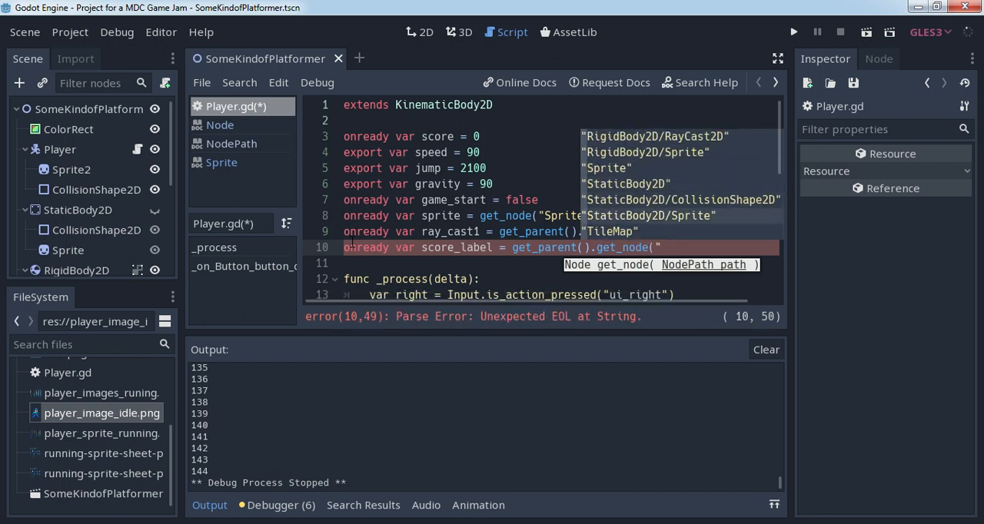
{"action": "key", "text": "Up"}
{"action": "key", "text": "Up"}
{"action": "key", "text": "Up"}
{"action": "key", "text": "Up"}
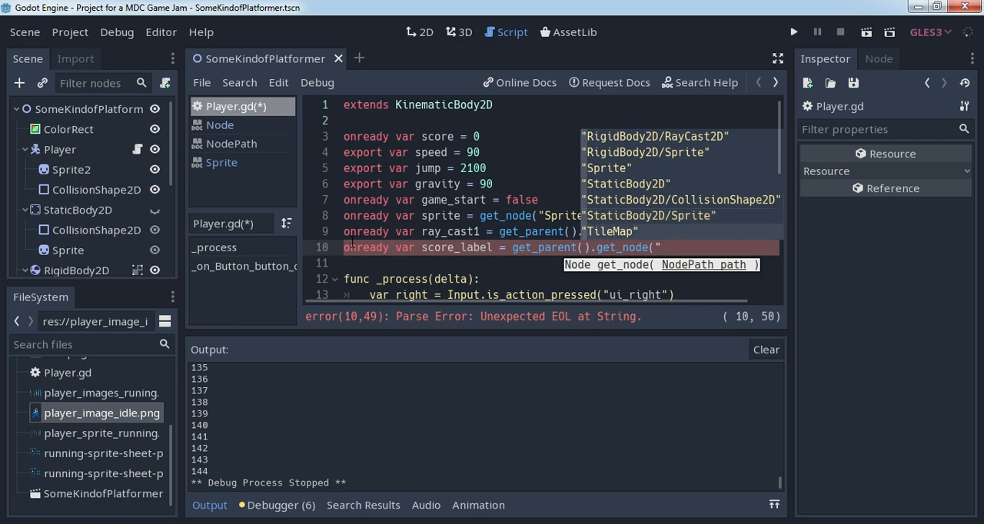
{"action": "key", "text": "Up"}
{"action": "key", "text": "Up"}
{"action": "key", "text": "Up"}
{"action": "key", "text": "Up"}
{"action": "key", "text": "Up"}
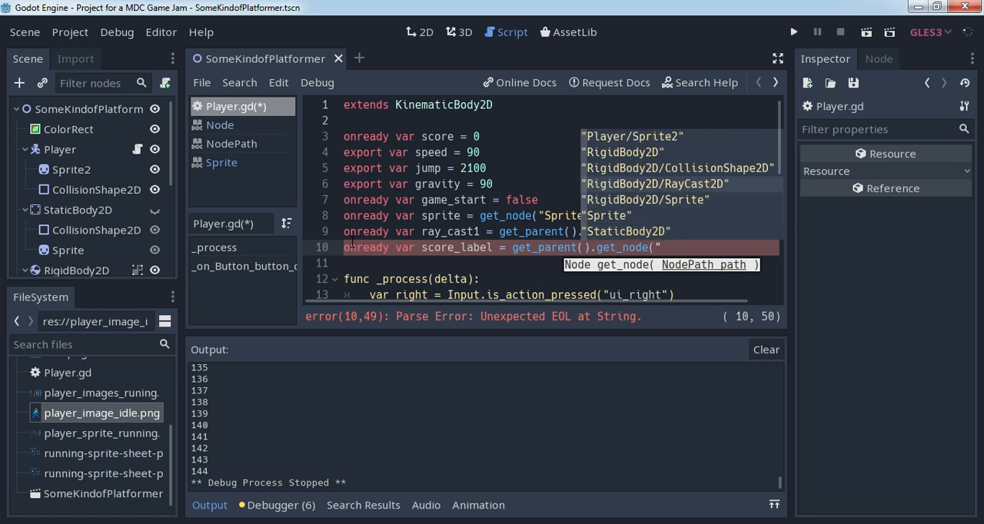
{"action": "key", "text": "Up"}
{"action": "key", "text": "Up"}
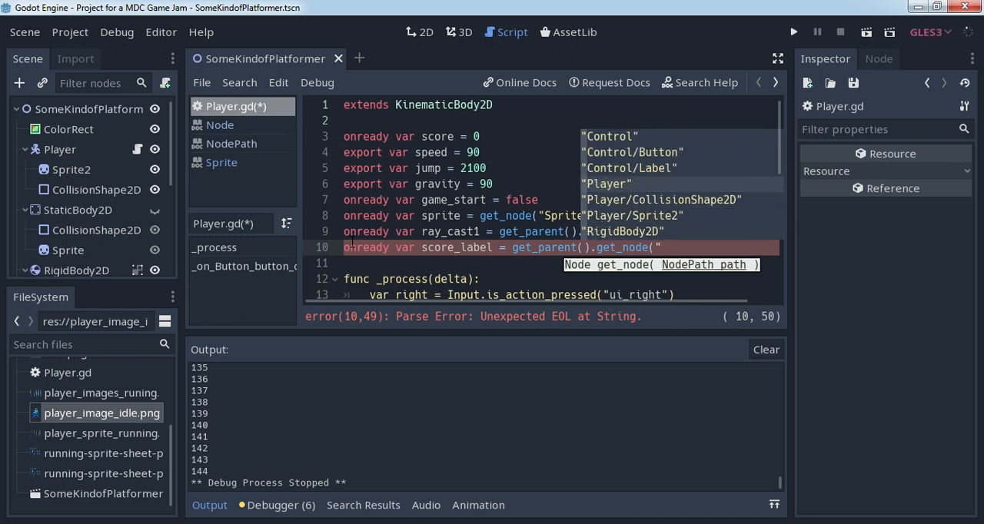
{"action": "key", "text": "Return"}
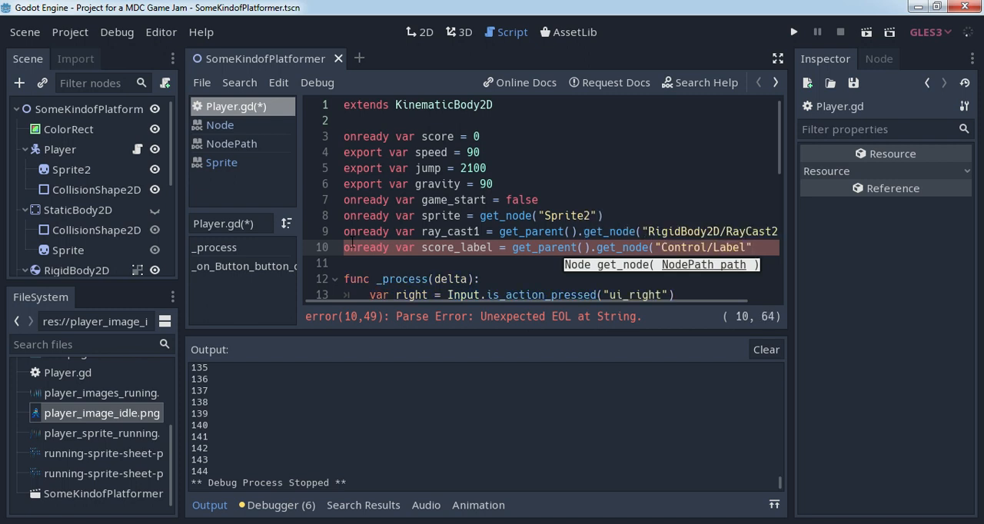
{"action": "type", "text": ")"}
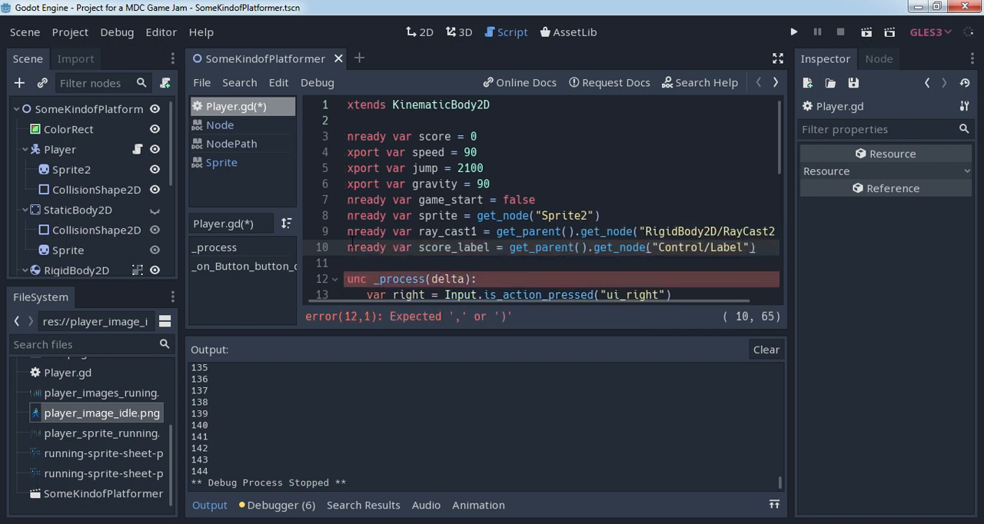
- Replace print(score) in the ray_cast1 collision check with score_label.text = "SCORE: " + str(score)
{"action": "scroll", "coordinate": [438, 242], "scroll_direction": "down", "scroll_amount": 7}
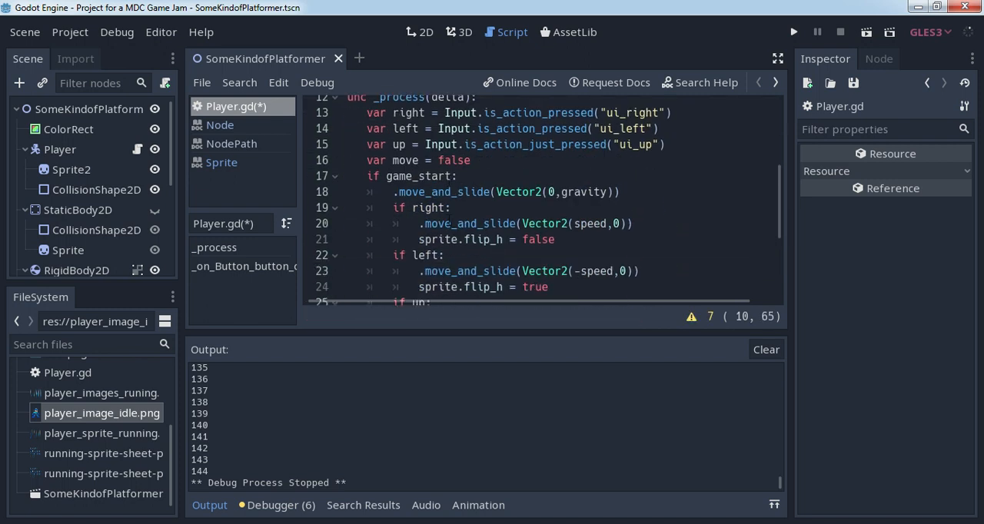
{"action": "scroll", "coordinate": [449, 221], "scroll_direction": "up", "scroll_amount": 1}
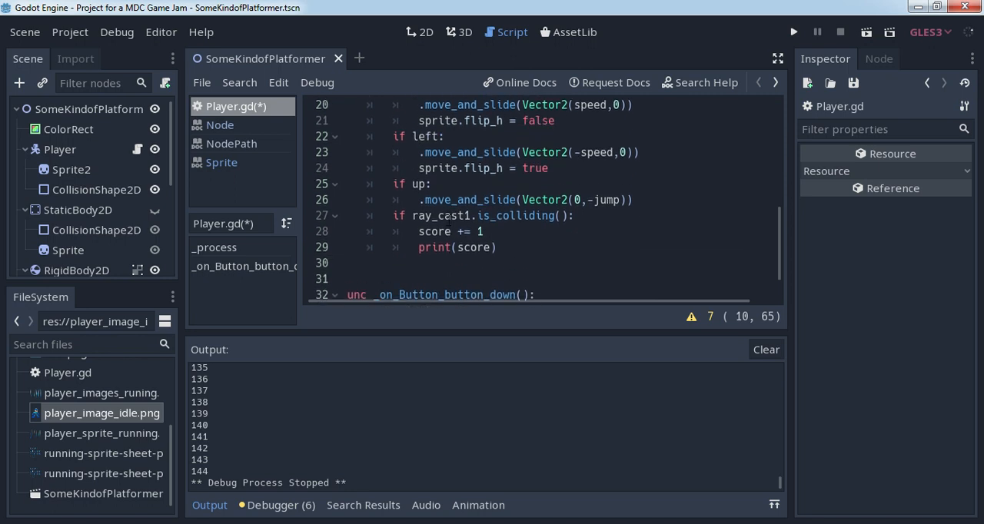
{"action": "left_click_drag", "start_coordinate": [421, 248], "coordinate": [502, 251]}
{"action": "key", "text": "BackSpace"}
{"action": "type", "text": "s"}
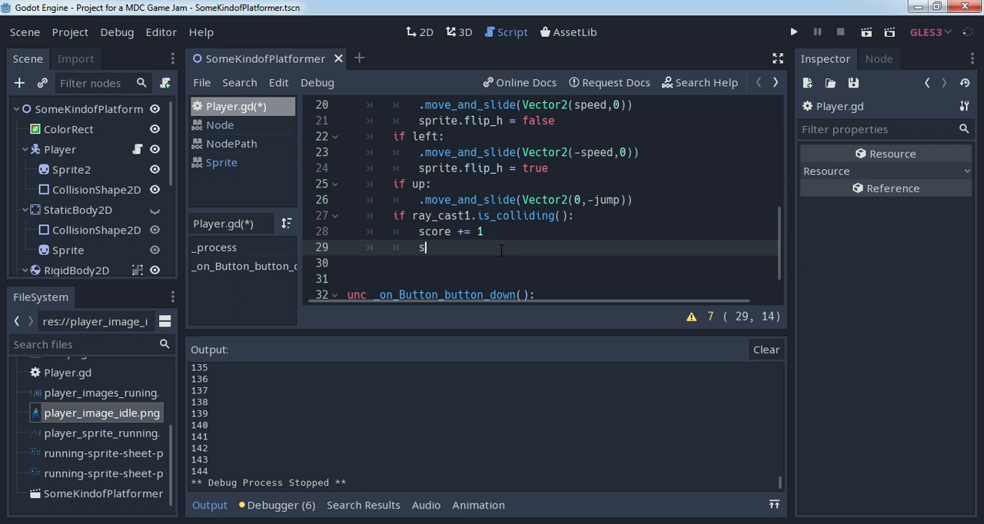
{"action": "type", "text": "core"}
{"action": "key", "text": "Down"}
{"action": "key", "text": "Return"}
{"action": "type", "text": ".text = \"SCORE: \" + str("}
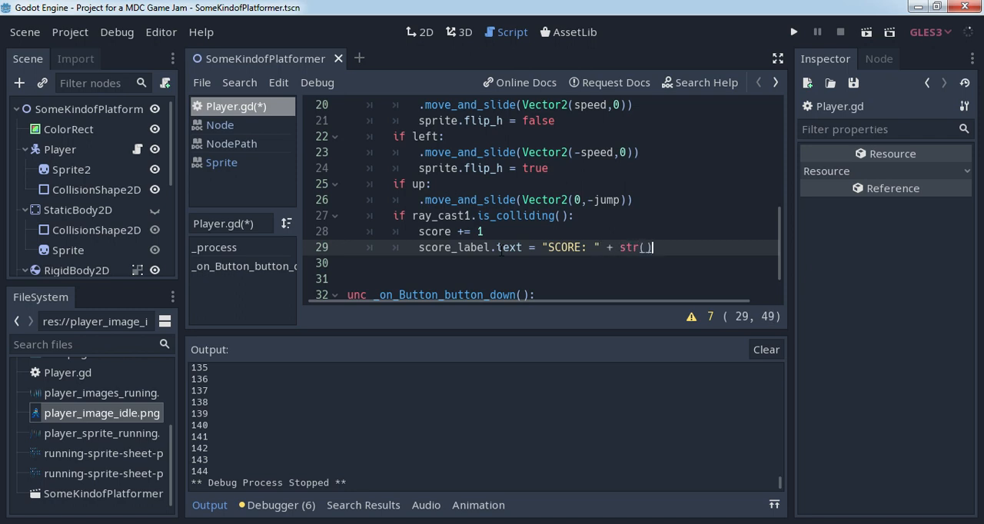
{"action": "key", "text": "Left"}
{"action": "type", "text": "sco"}
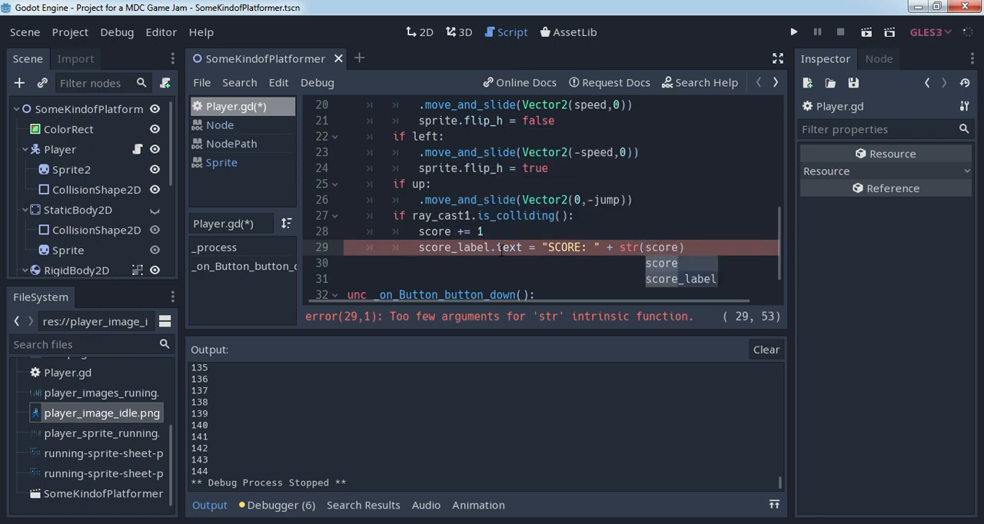
{"action": "left_click", "coordinate": [698, 246]}
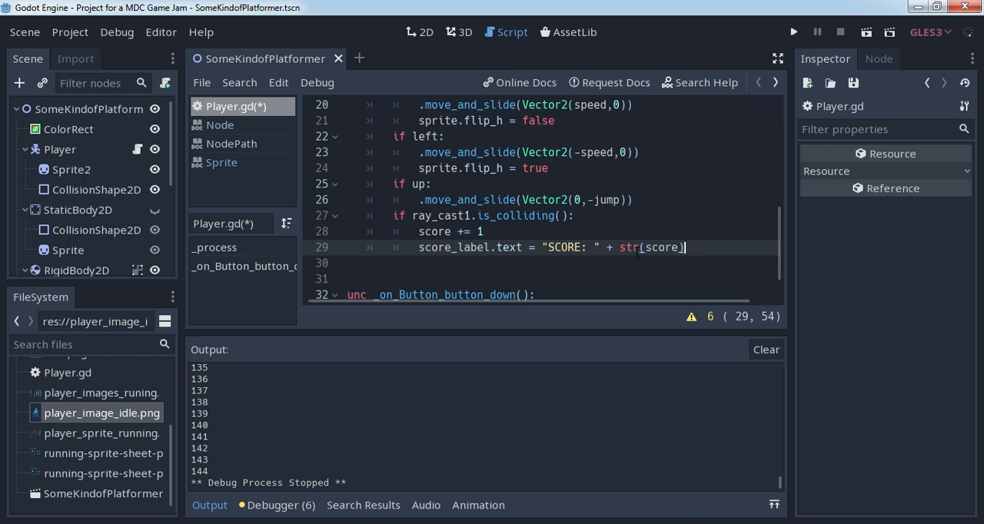
- Run the current scene, start the game, jump the player repeatedly over the crate to check the on-screen score label, and close the game
{"action": "left_click", "coordinate": [866, 32]}
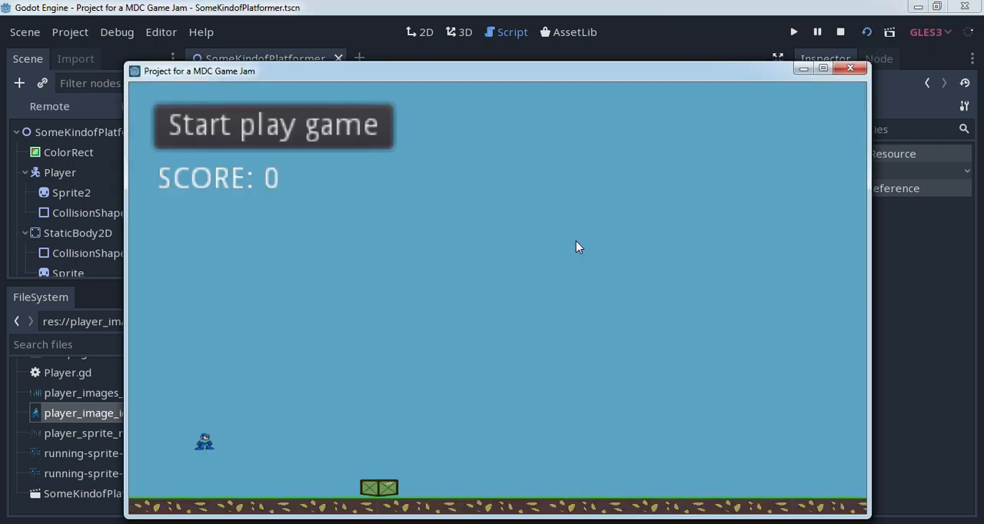
{"action": "left_click", "coordinate": [316, 133]}
{"action": "key", "text": "Right"}
{"action": "key", "text": "Up"}
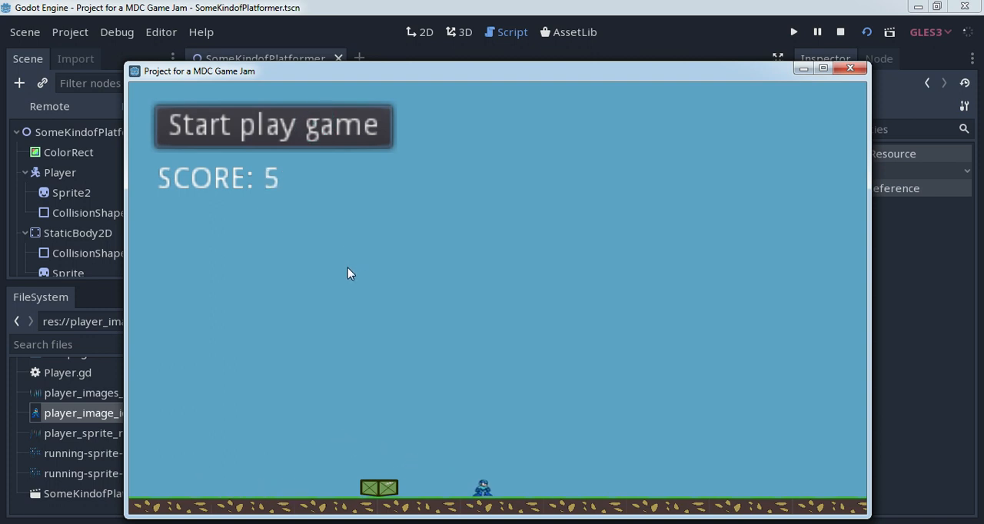
{"action": "key", "text": "Left"}
{"action": "key", "text": "Up"}
{"action": "key", "text": "Right"}
{"action": "key", "text": "Up"}
{"action": "key", "text": "Left"}
{"action": "key", "text": "Up"}
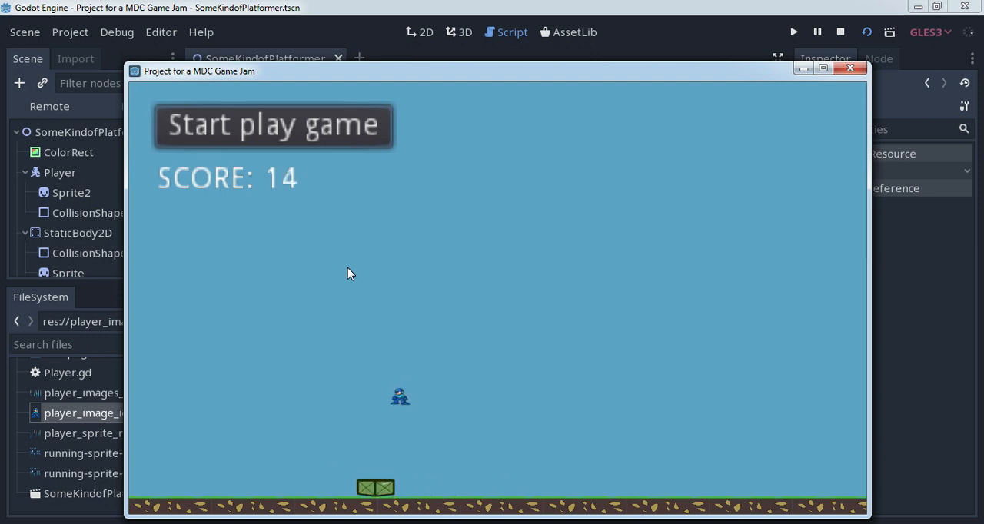
{"action": "key", "text": "Right"}
{"action": "key", "text": "Up"}
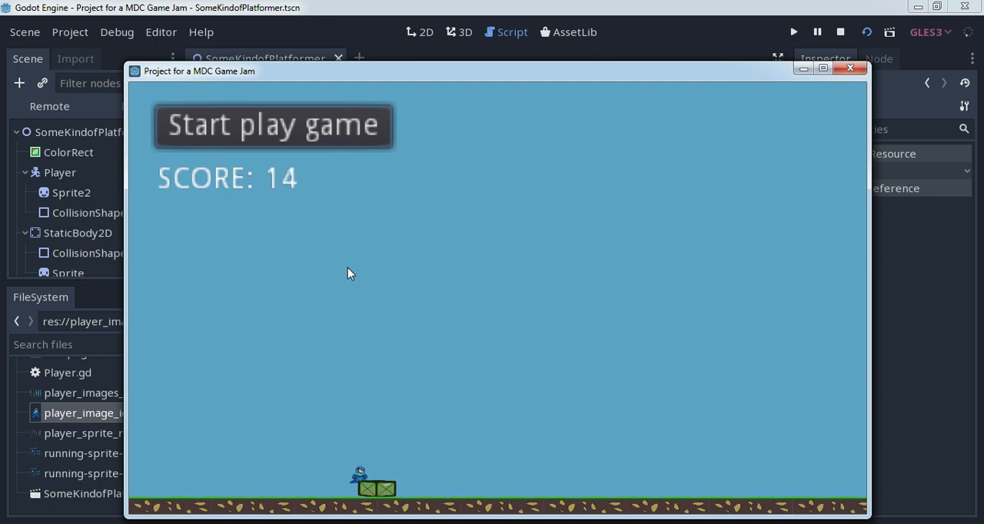
{"action": "key", "text": "Left"}
{"action": "key", "text": "Up"}
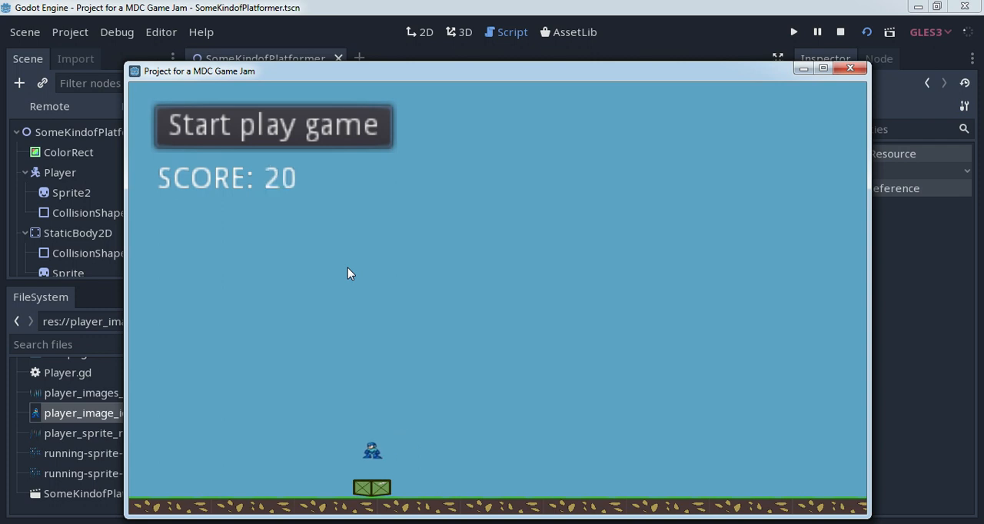
{"action": "key", "text": "Right"}
{"action": "key", "text": "Up"}
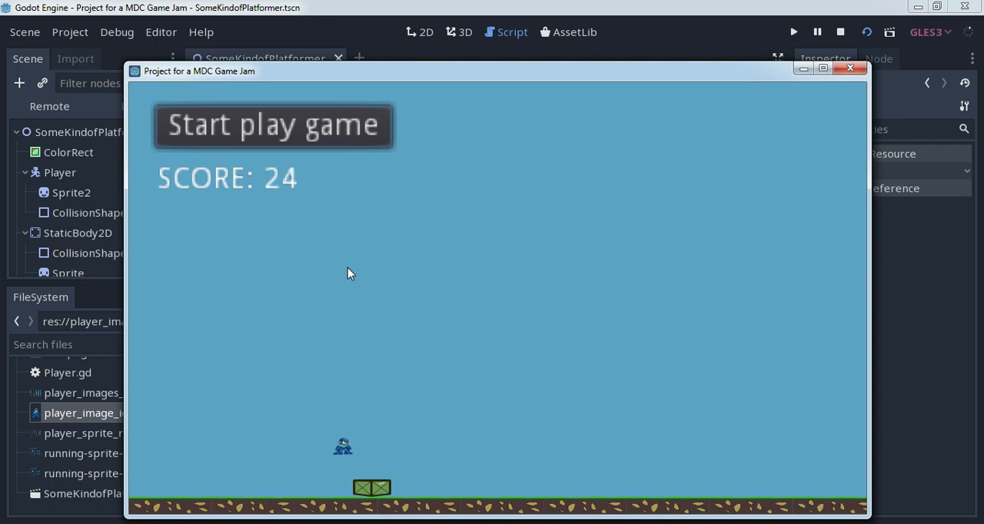
{"action": "key", "text": "Left"}
{"action": "key", "text": "Up"}
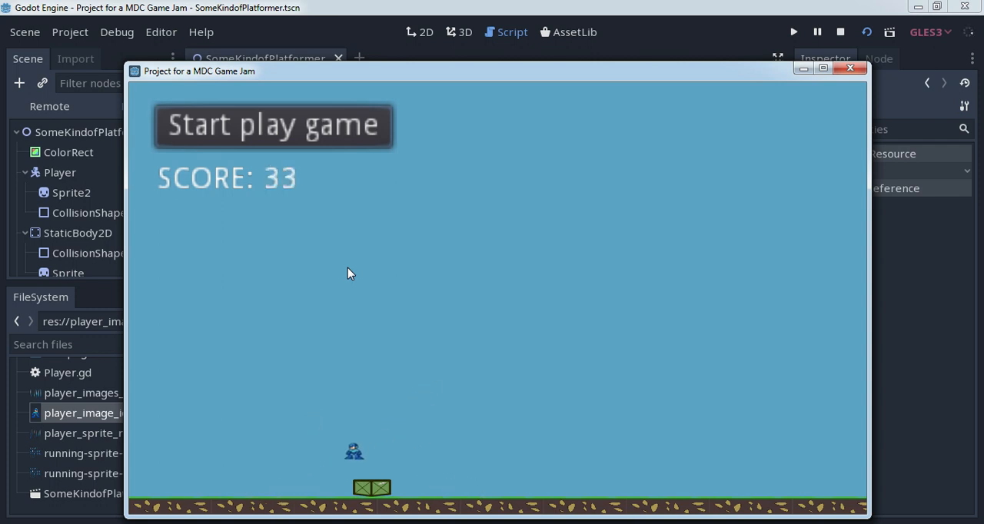
{"action": "key", "text": "Right"}
{"action": "key", "text": "Up"}
{"action": "key", "text": "Left"}
{"action": "key", "text": "Up"}
{"action": "key", "text": "Left"}
{"action": "key", "text": "Right"}
{"action": "key", "text": "Up"}
{"action": "key", "text": "Right"}
{"action": "key", "text": "Up"}
{"action": "key", "text": "Left"}
{"action": "key", "text": "Up"}
{"action": "key", "text": "Left"}
{"action": "key", "text": "Right"}
{"action": "key", "text": "Up"}
{"action": "key", "text": "Right"}
{"action": "key", "text": "Up"}
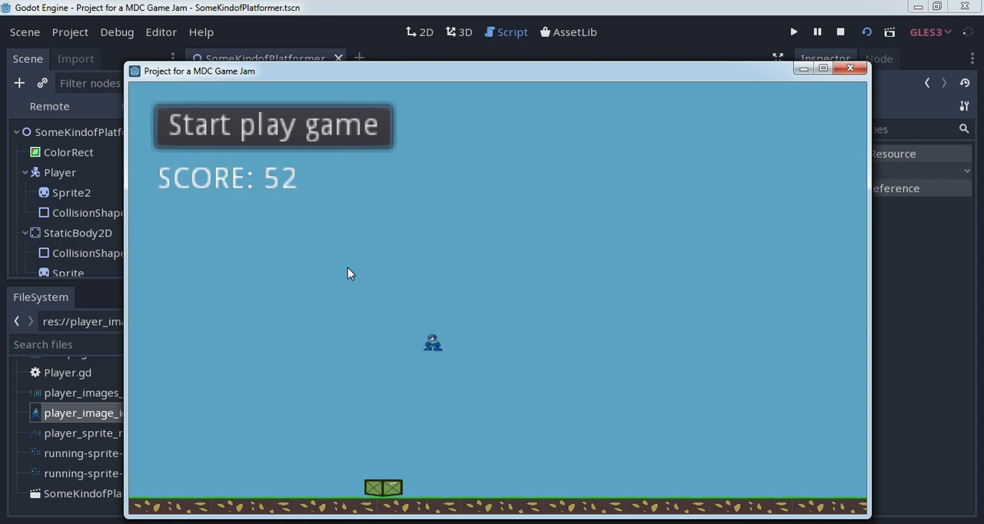
{"action": "key", "text": "Left"}
{"action": "key", "text": "Right"}
{"action": "key", "text": "Up"}
{"action": "key", "text": "Right"}
{"action": "key", "text": "Left"}
{"action": "key", "text": "Up"}
{"action": "key", "text": "Up"}
{"action": "key", "text": "Left"}
{"action": "key", "text": "Right"}
{"action": "key", "text": "Up"}
{"action": "key", "text": "Left"}
{"action": "key", "text": "Right"}
{"action": "key", "text": "Left"}
{"action": "key", "text": "Up"}
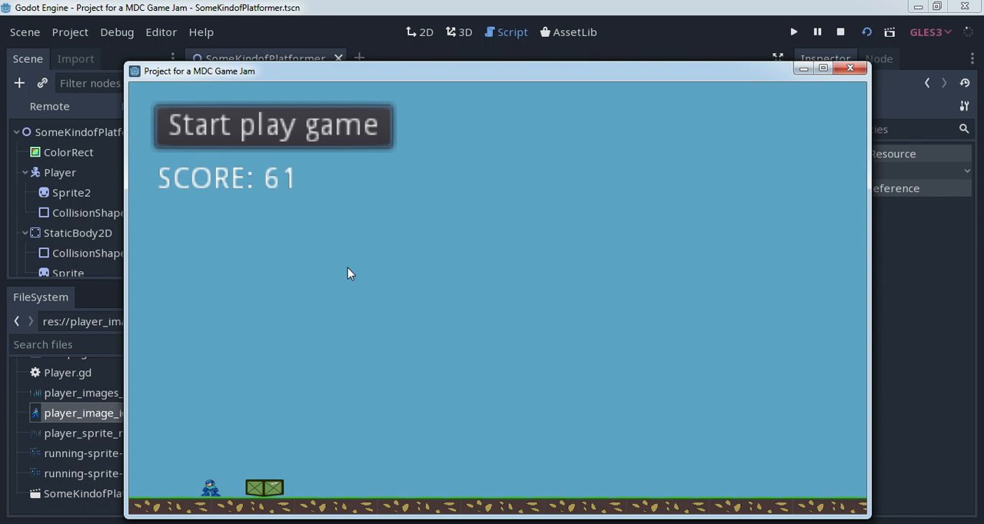
{"action": "left_click", "coordinate": [849, 69]}
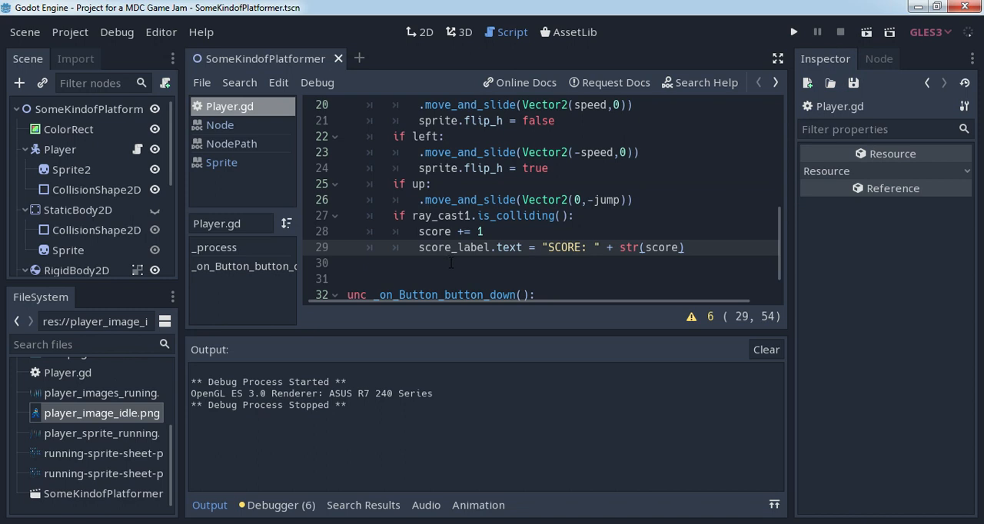
- Switch to Inkscape and examine the running sprite frames in sprite_for_platformer.svg, selecting single frames and neighbouring groups before clearing the selection
{"action": "left_click", "coordinate": [432, 523]}
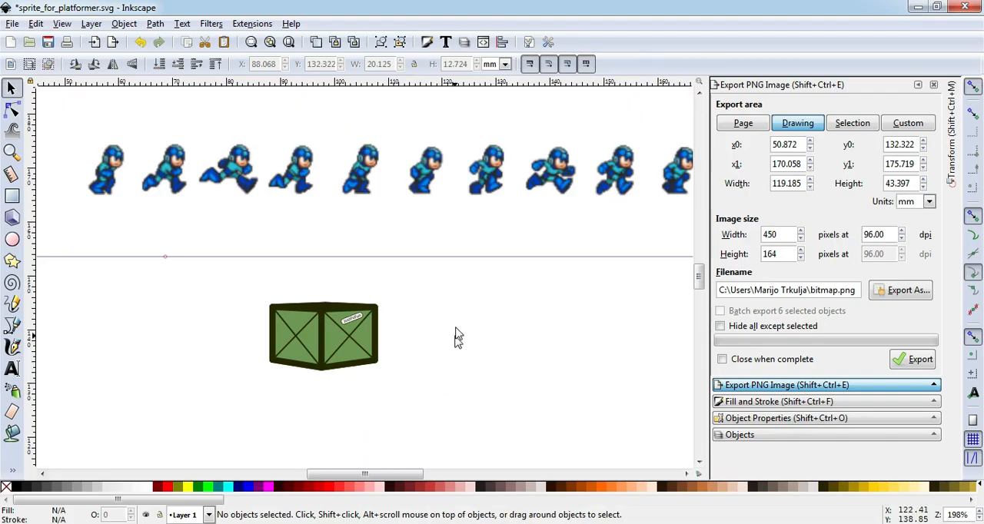
{"action": "scroll", "coordinate": [419, 235], "scroll_direction": "down", "scroll_amount": 1}
{"action": "scroll", "coordinate": [369, 211], "scroll_direction": "up", "scroll_amount": 2}
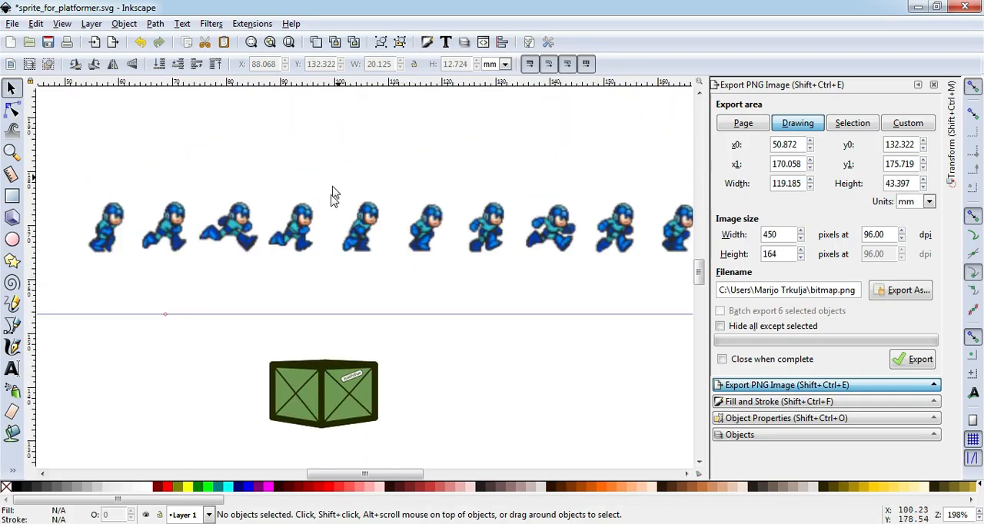
{"action": "left_click", "coordinate": [304, 221]}
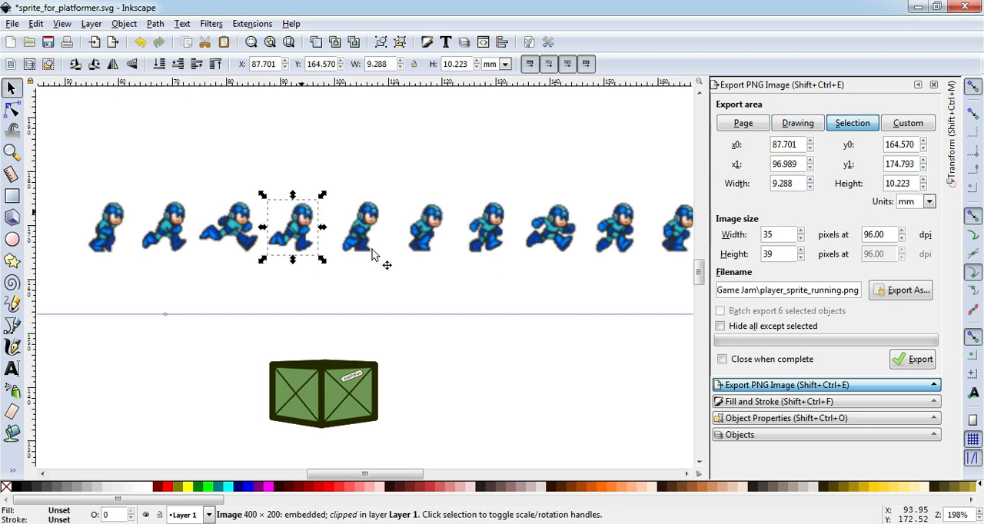
{"action": "left_click", "coordinate": [117, 221]}
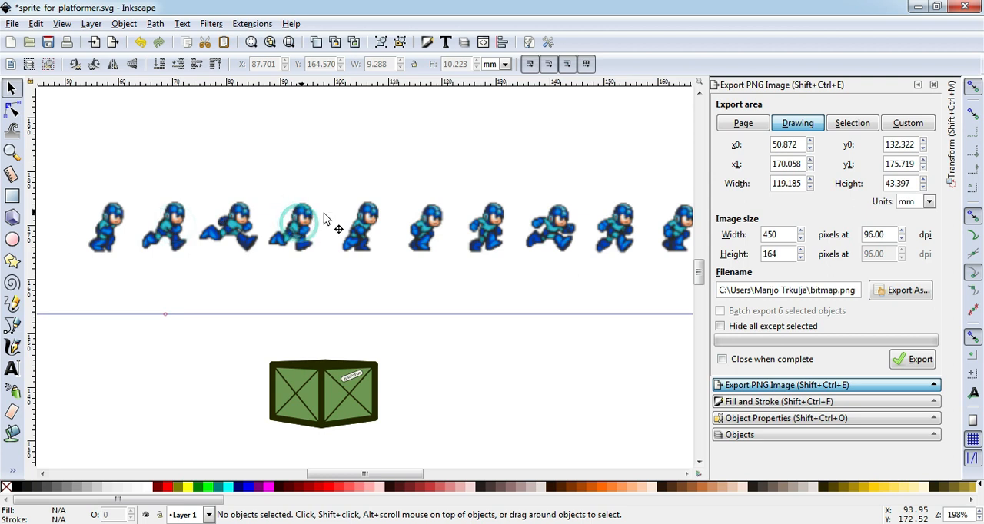
{"action": "left_click", "coordinate": [399, 21]}
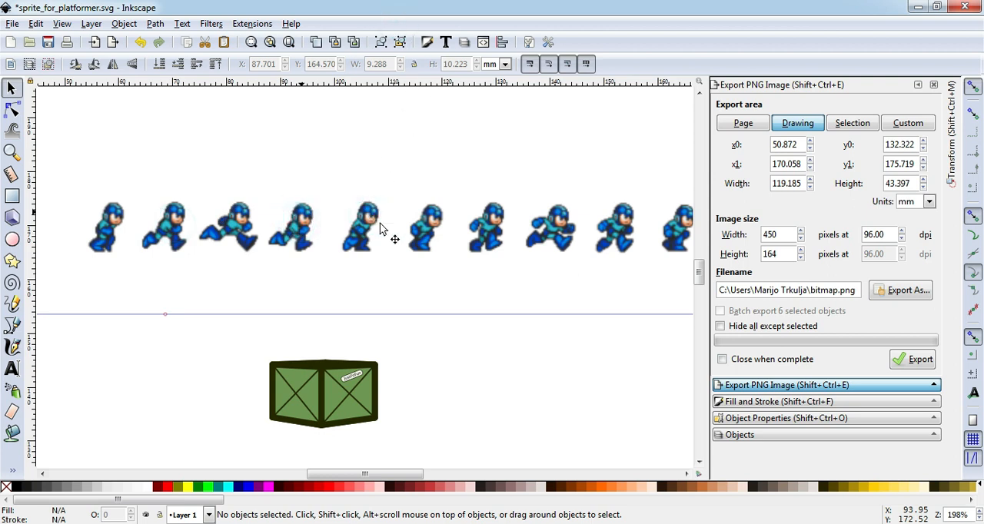
{"action": "left_click", "coordinate": [428, 523]}
{"action": "left_click", "coordinate": [423, 523]}
{"action": "left_click", "coordinate": [354, 243]}
{"action": "left_click_drag", "start_coordinate": [82, 169], "coordinate": [321, 299]}
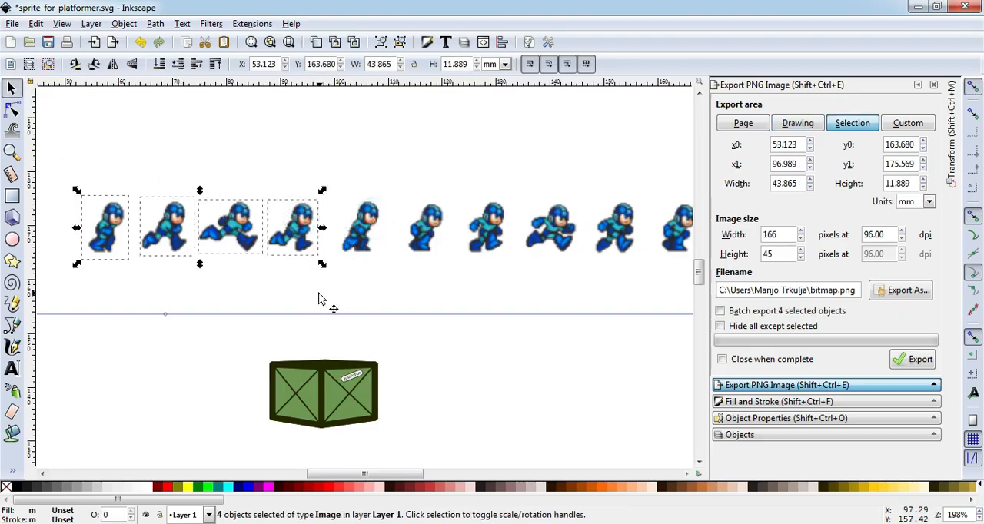
{"action": "left_click", "coordinate": [323, 298]}
{"action": "left_click_drag", "start_coordinate": [248, 161], "coordinate": [446, 302]}
{"action": "left_click", "coordinate": [464, 304]}
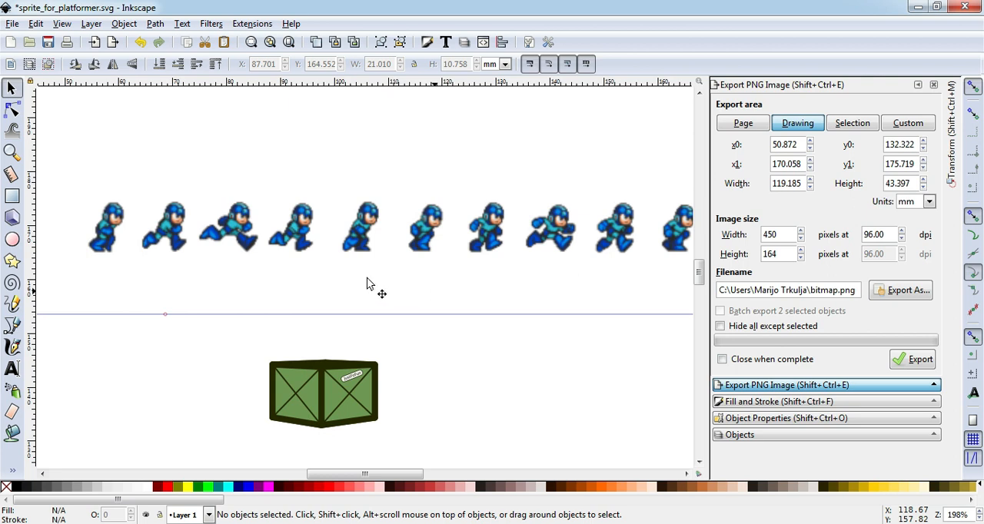
- Bring the whole row of running frames into view and examine the area around the first frame against the ruler
{"action": "mouse_move", "coordinate": [363, 474]}
{"action": "left_mouse_down"}
{"action": "mouse_move", "coordinate": [380, 475]}
{"action": "mouse_move", "coordinate": [356, 474]}
{"action": "mouse_move", "coordinate": [368, 474]}
{"action": "left_mouse_up"}
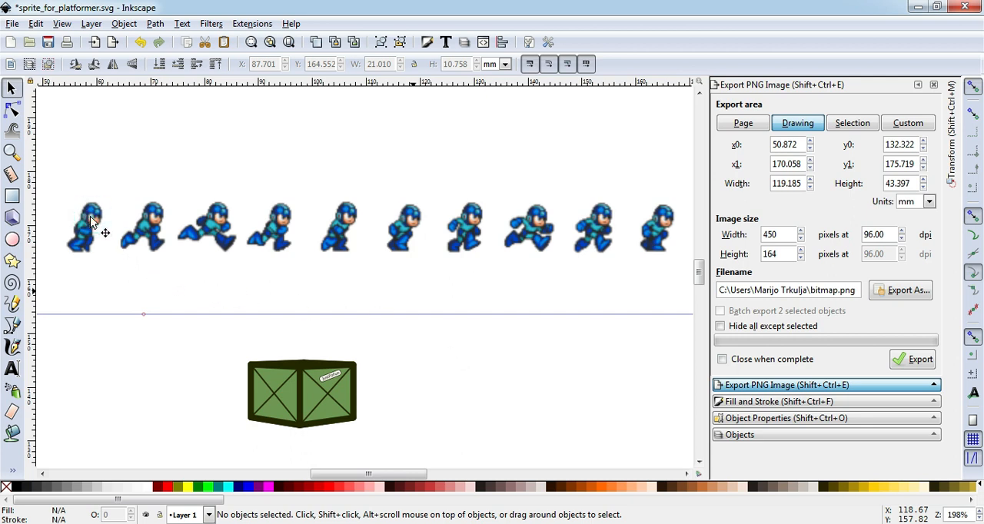
{"action": "left_click_drag", "start_coordinate": [53, 160], "coordinate": [150, 330]}
{"action": "left_click", "coordinate": [151, 302]}
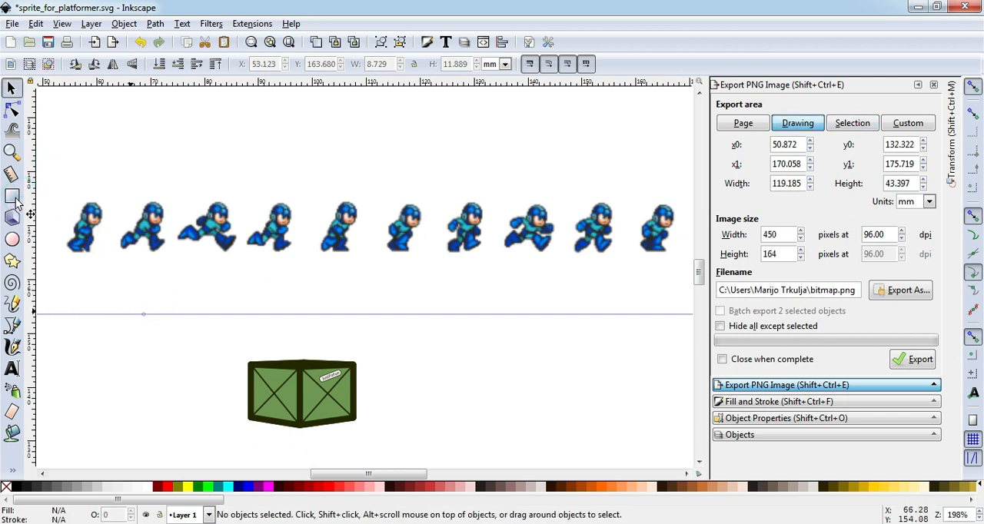
{"action": "left_click", "coordinate": [17, 88]}
{"action": "left_click", "coordinate": [446, 19]}
{"action": "left_click_drag", "start_coordinate": [108, 139], "coordinate": [139, 178]}
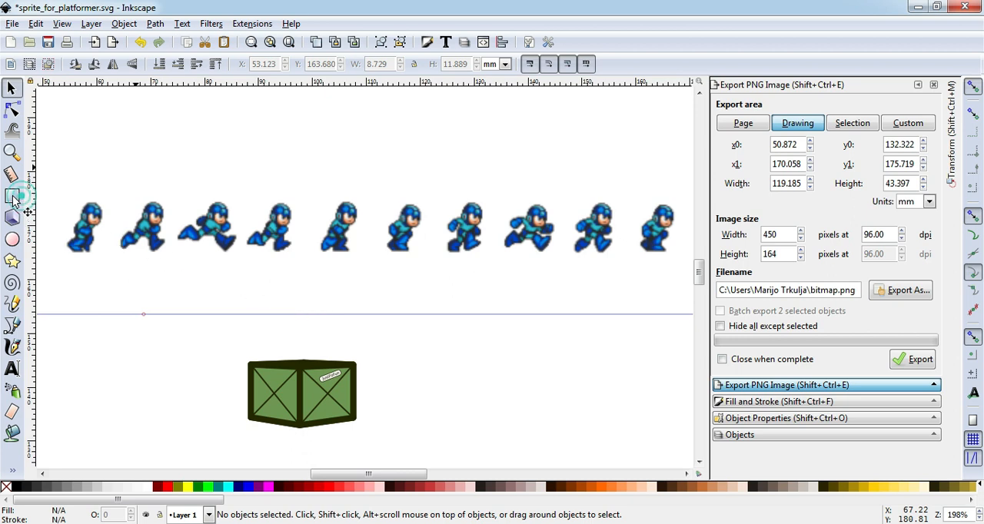
{"action": "left_click_drag", "start_coordinate": [73, 157], "coordinate": [127, 216]}
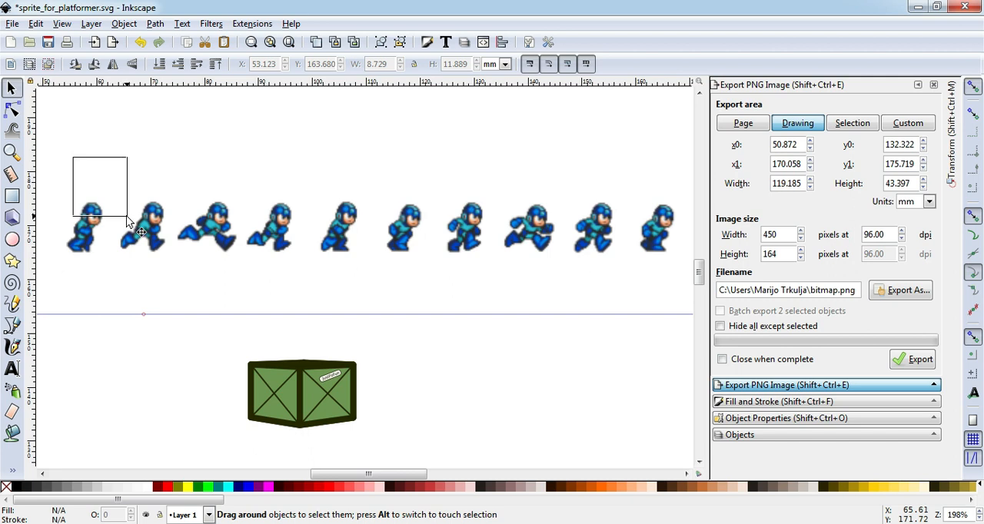
{"action": "left_click_drag", "start_coordinate": [126, 216], "coordinate": [126, 214]}
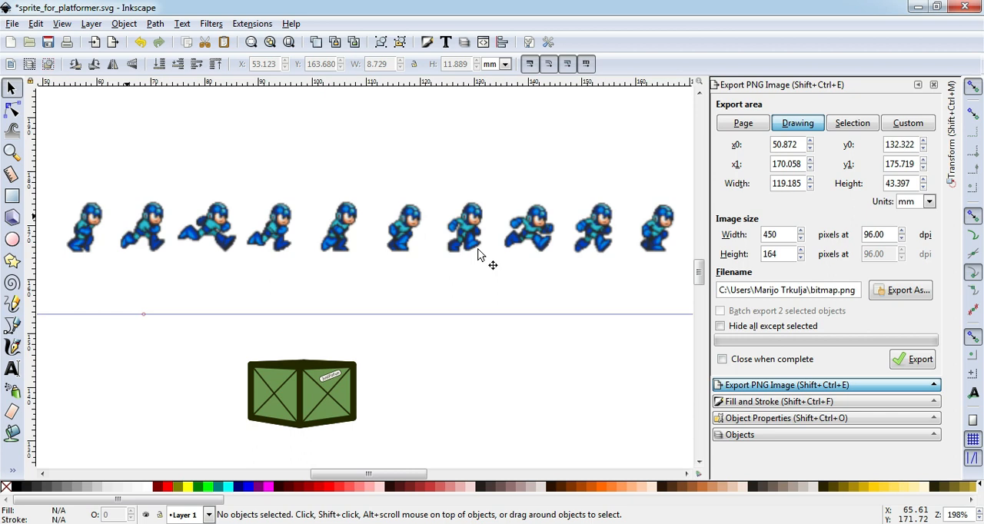
{"action": "left_click_drag", "start_coordinate": [240, 83], "coordinate": [218, 84]}
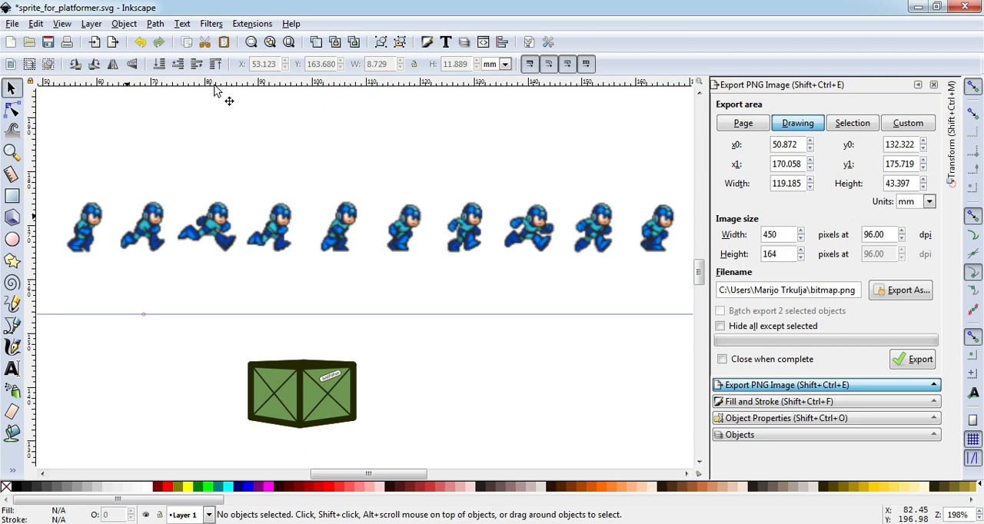
- Select all ten running frames together to inspect the extent of the full sprite row, then clear the selection
{"action": "left_click_drag", "start_coordinate": [47, 164], "coordinate": [672, 294]}
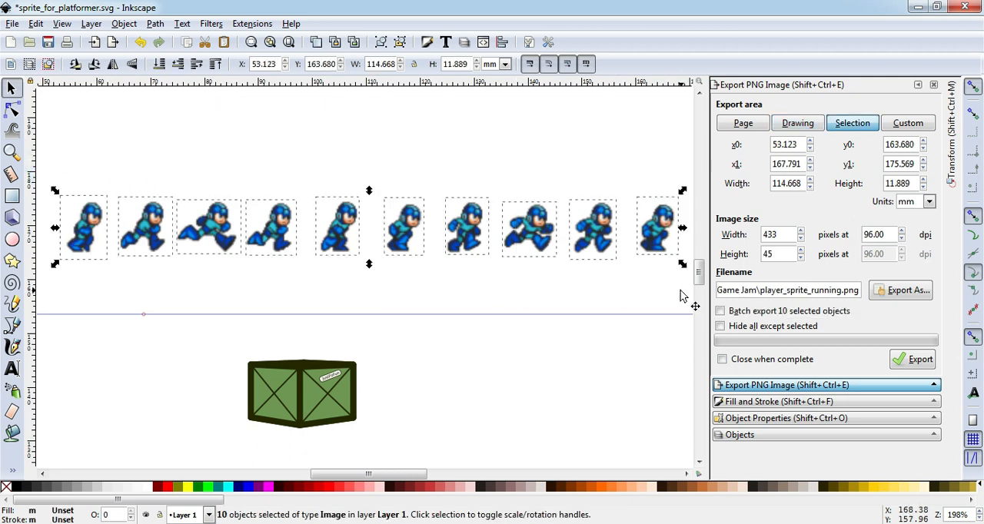
{"action": "left_click", "coordinate": [593, 310]}
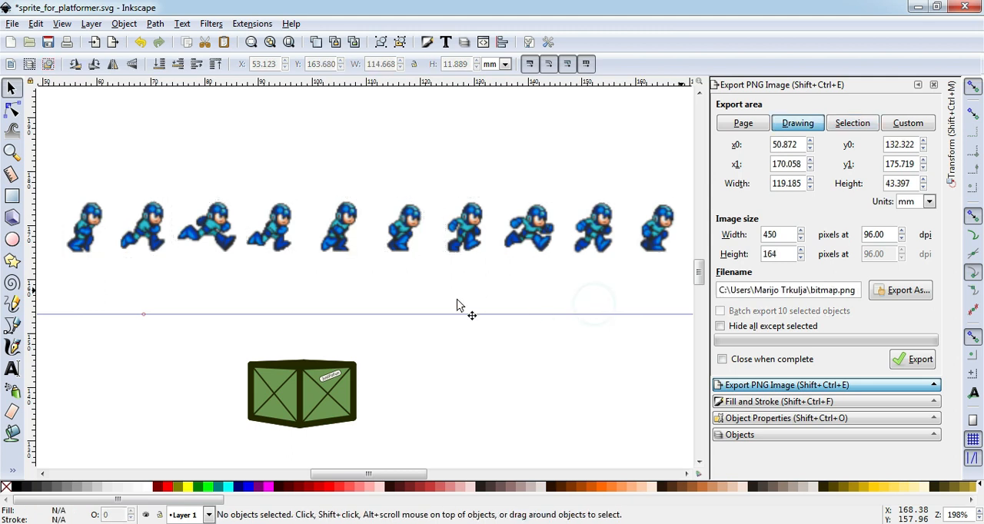
{"action": "mouse_move", "coordinate": [45, 166]}
{"action": "left_mouse_down"}
{"action": "mouse_move", "coordinate": [65, 261]}
{"action": "mouse_move", "coordinate": [254, 287]}
{"action": "mouse_move", "coordinate": [690, 300]}
{"action": "left_mouse_up"}
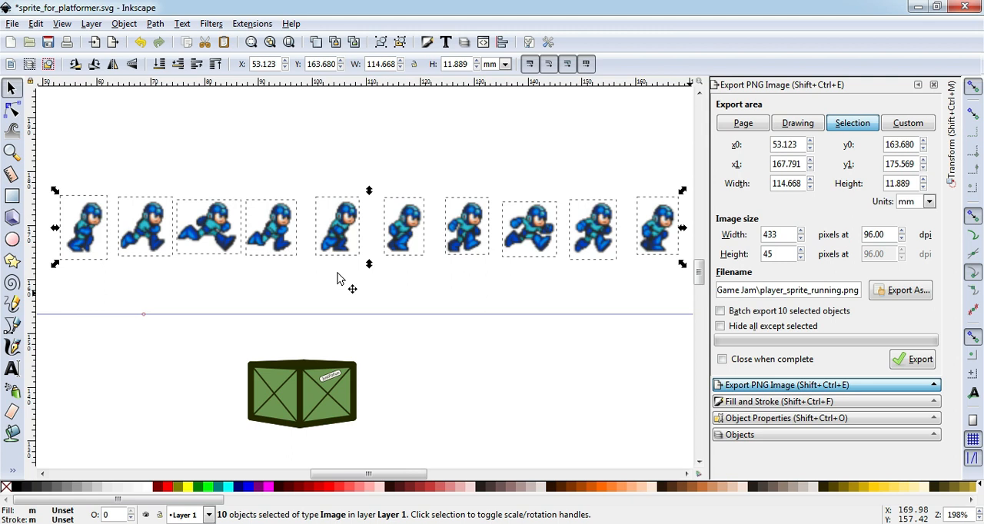
{"action": "left_click", "coordinate": [337, 278]}
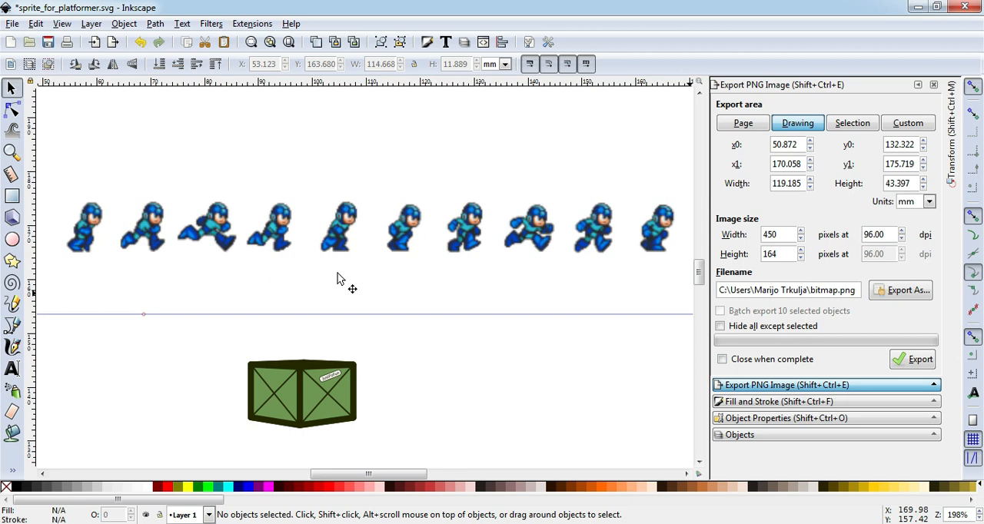
- Switch back to Godot and add an AnimationPlayer node as a child of the Player node
{"action": "mouse_move", "coordinate": [245, 507]}
{"action": "left_click", "coordinate": [319, 494]}
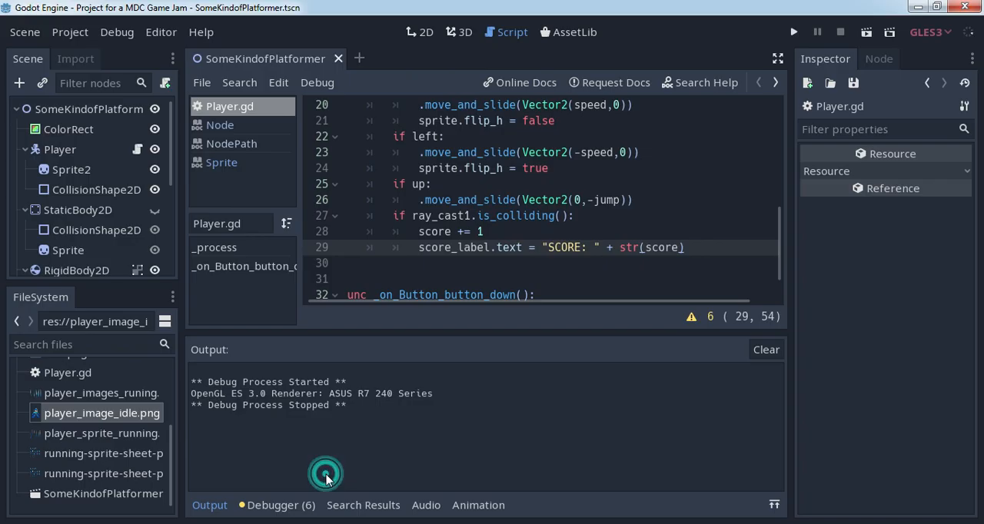
{"action": "left_click_drag", "start_coordinate": [781, 228], "coordinate": [776, 138]}
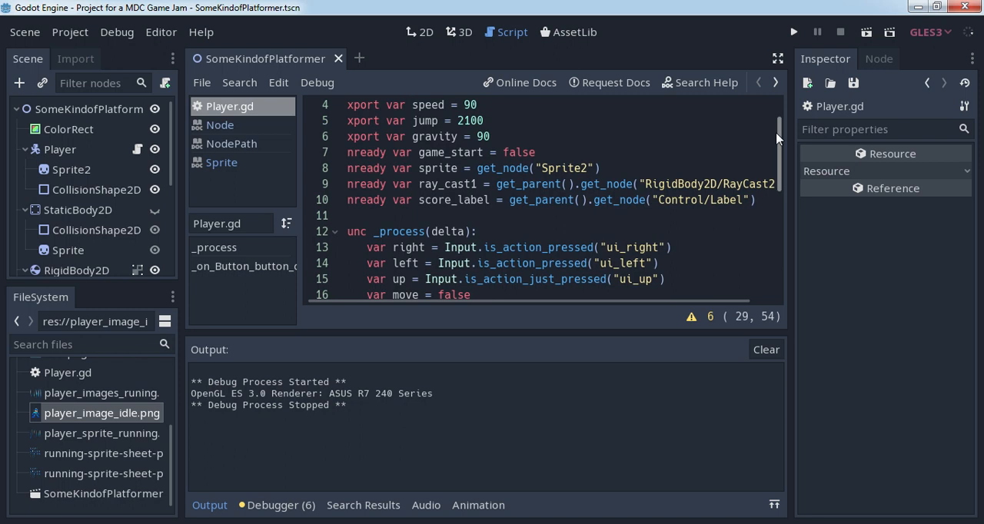
{"action": "left_click", "coordinate": [59, 150]}
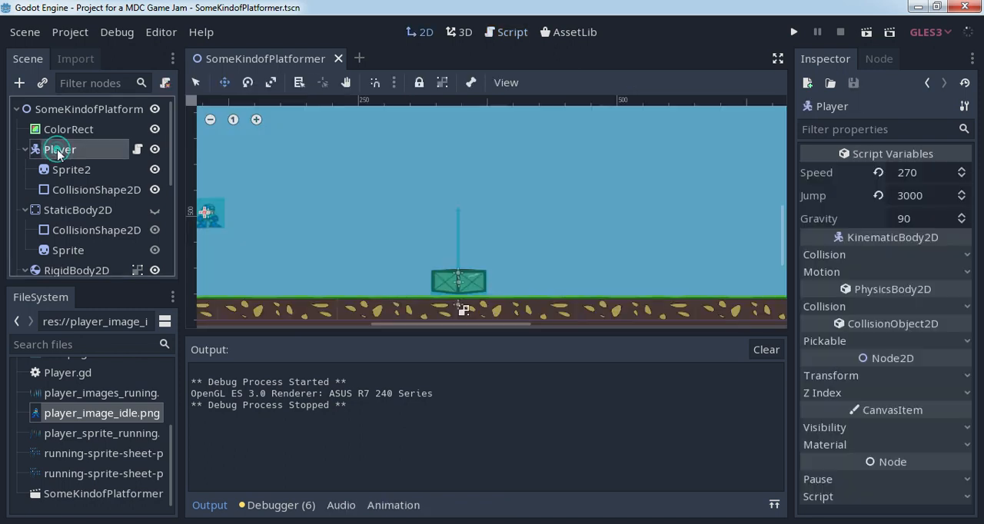
{"action": "left_click", "coordinate": [20, 82]}
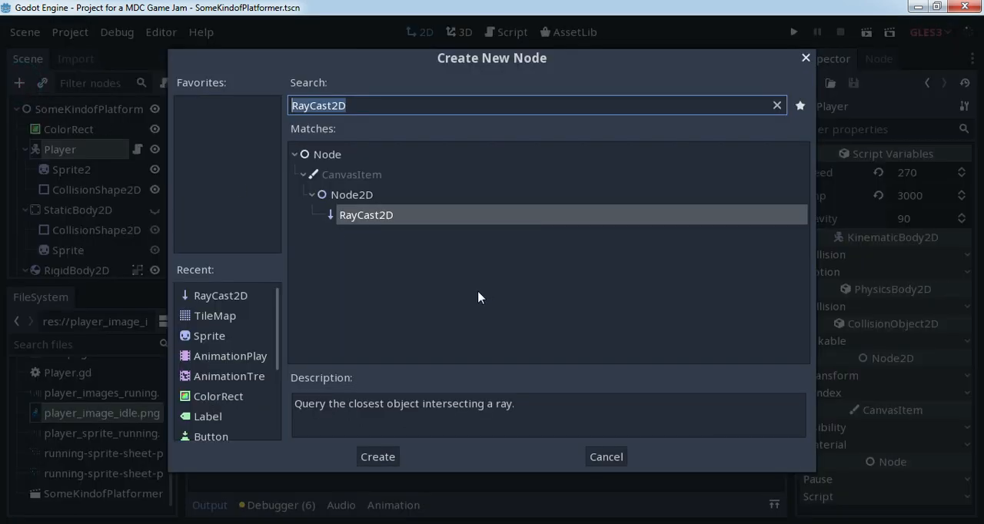
{"action": "left_click", "coordinate": [238, 356]}
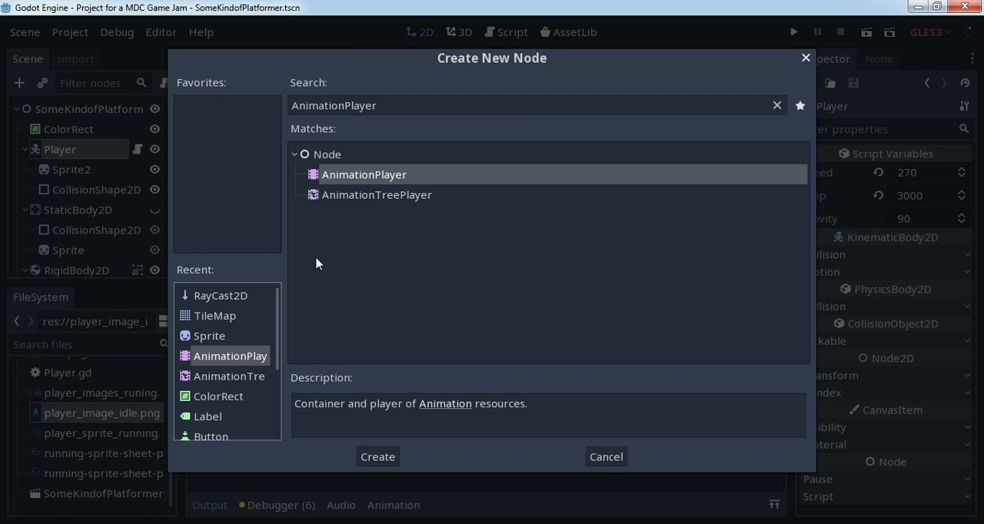
{"action": "left_click", "coordinate": [384, 456]}
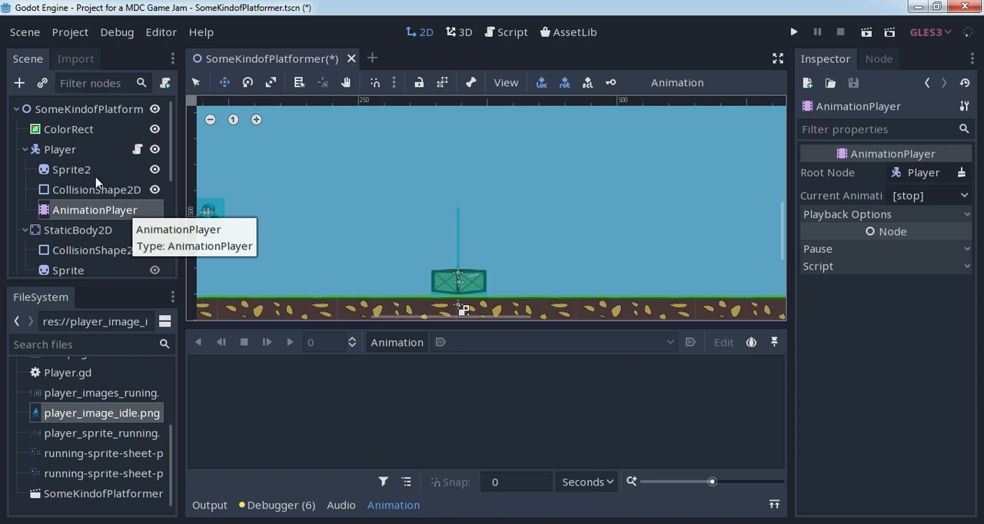
- Assign player_sprite_running.png as the texture of the Player's Sprite2 node
{"action": "left_click", "coordinate": [71, 170]}
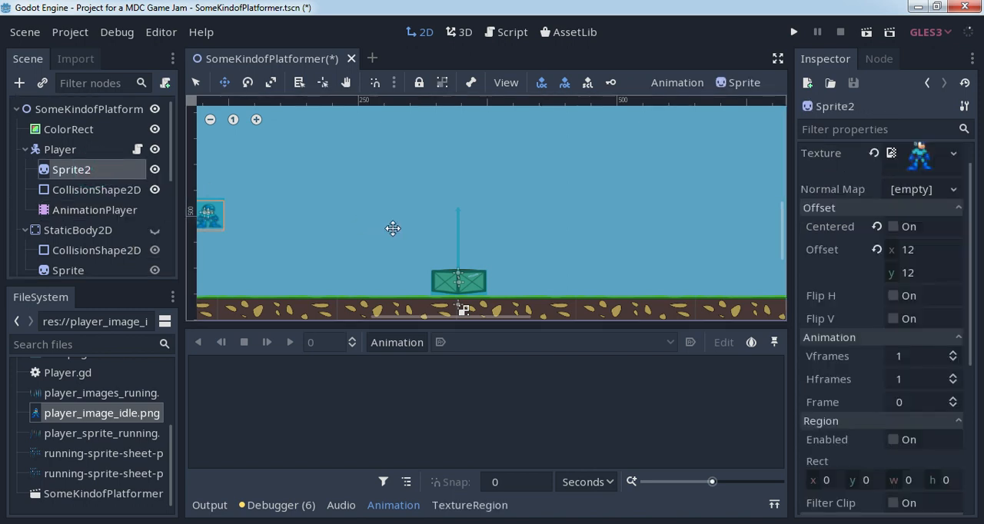
{"action": "left_click_drag", "start_coordinate": [970, 346], "coordinate": [974, 313]}
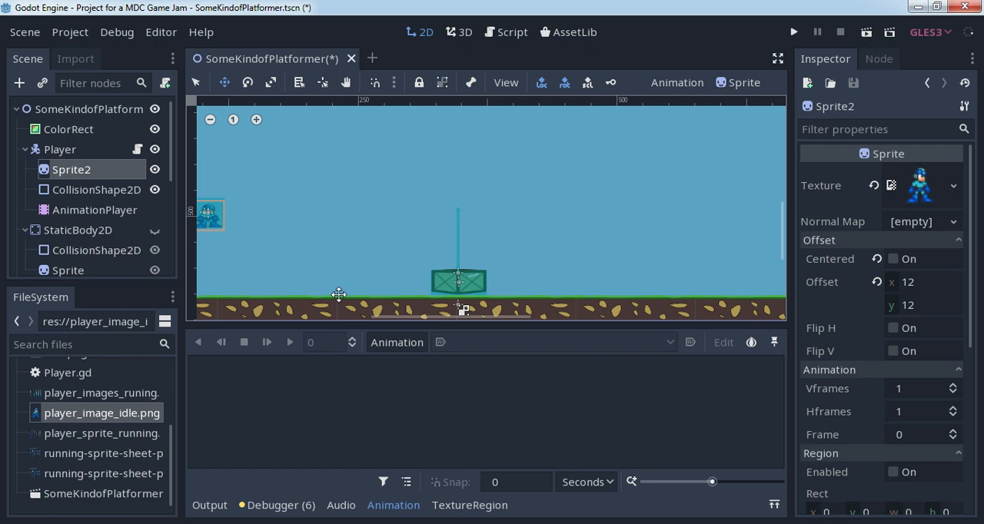
{"action": "left_click", "coordinate": [104, 437]}
{"action": "left_click_drag", "start_coordinate": [97, 443], "coordinate": [500, 192]}
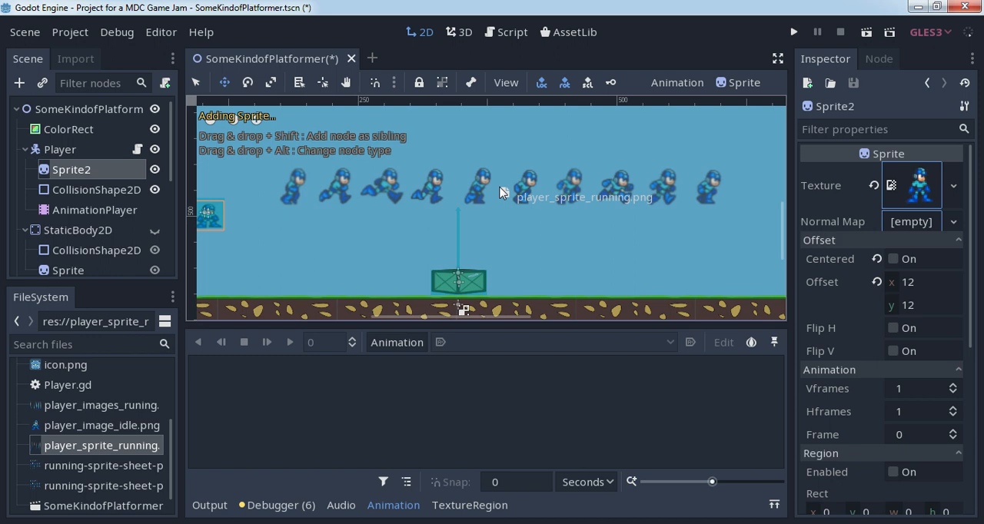
{"action": "left_click_drag", "start_coordinate": [499, 192], "coordinate": [911, 198]}
- Turn on Centered for Sprite2 and place the row of running figures in the open sky above the crate
{"action": "left_click_drag", "start_coordinate": [382, 211], "coordinate": [486, 198]}
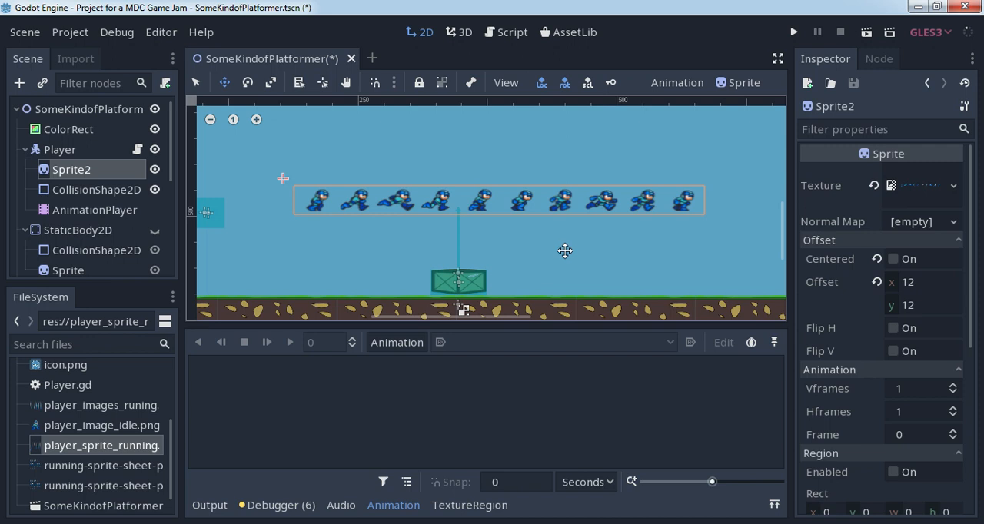
{"action": "left_click", "coordinate": [894, 259]}
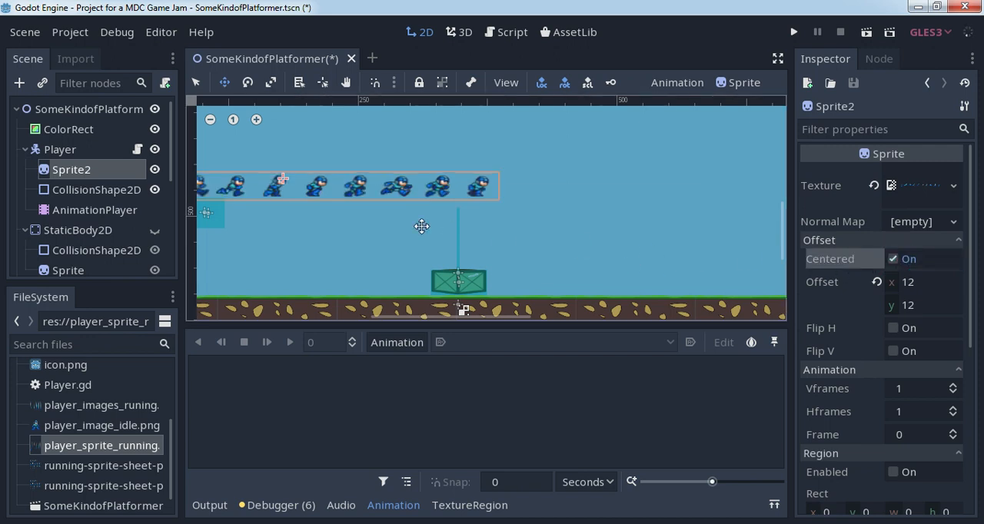
{"action": "left_click_drag", "start_coordinate": [319, 189], "coordinate": [519, 193]}
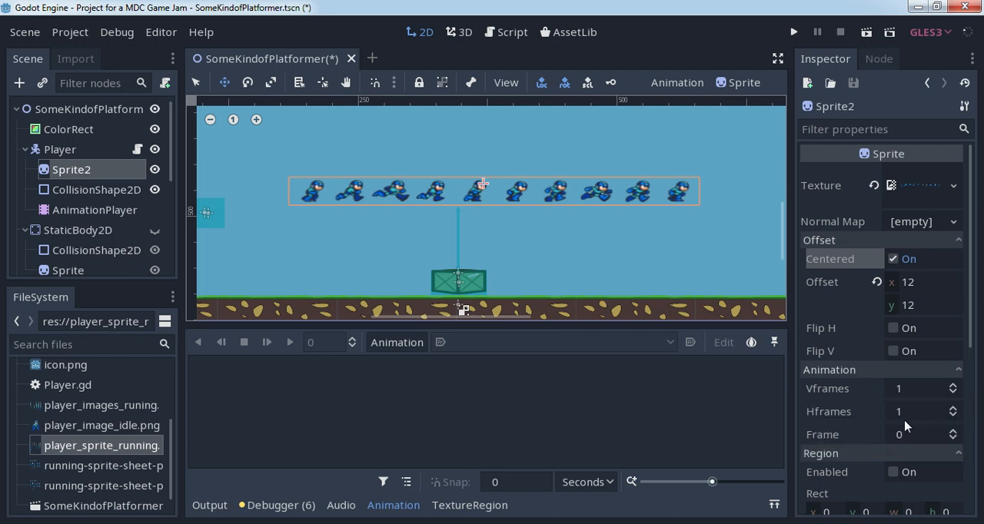
- Split Sprite2's sprite sheet into 10 horizontal frames with Vframes at 1, after trying 2 vertical frames
{"action": "left_click", "coordinate": [952, 385]}
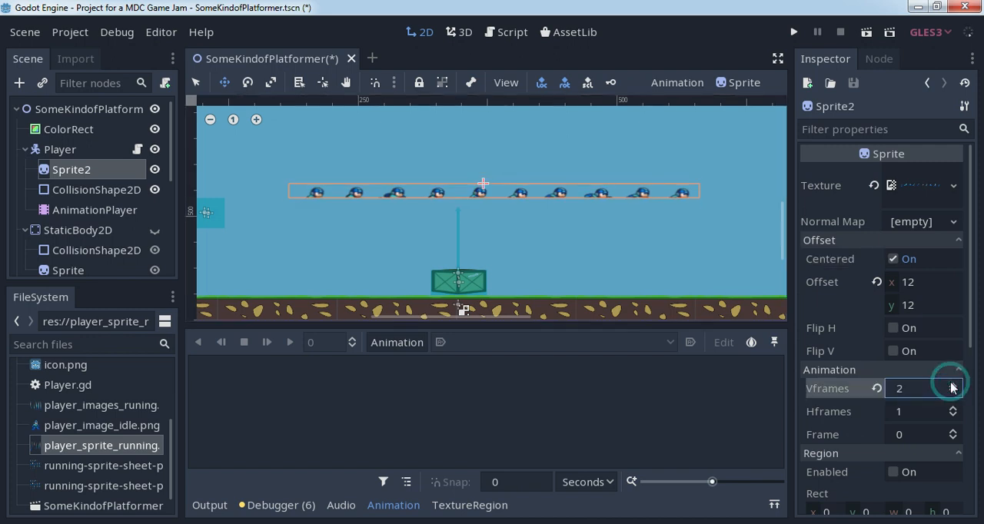
{"action": "left_click", "coordinate": [953, 393]}
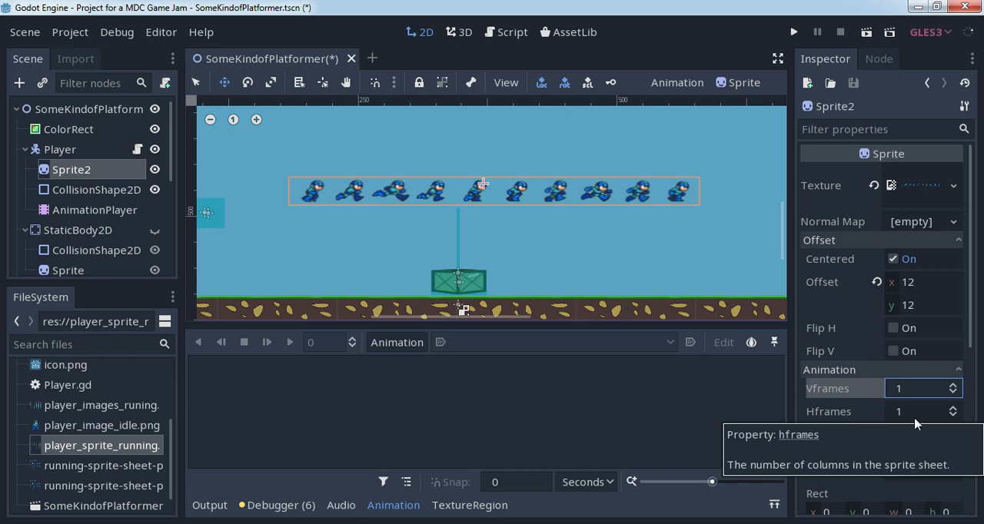
{"action": "left_click", "coordinate": [954, 408]}
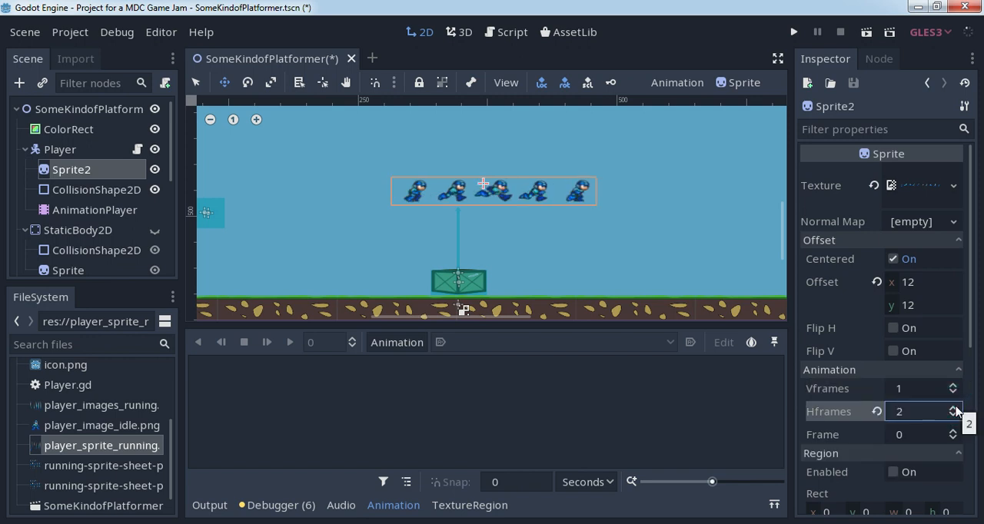
{"action": "left_click", "coordinate": [954, 408]}
{"action": "left_click", "coordinate": [954, 408]}
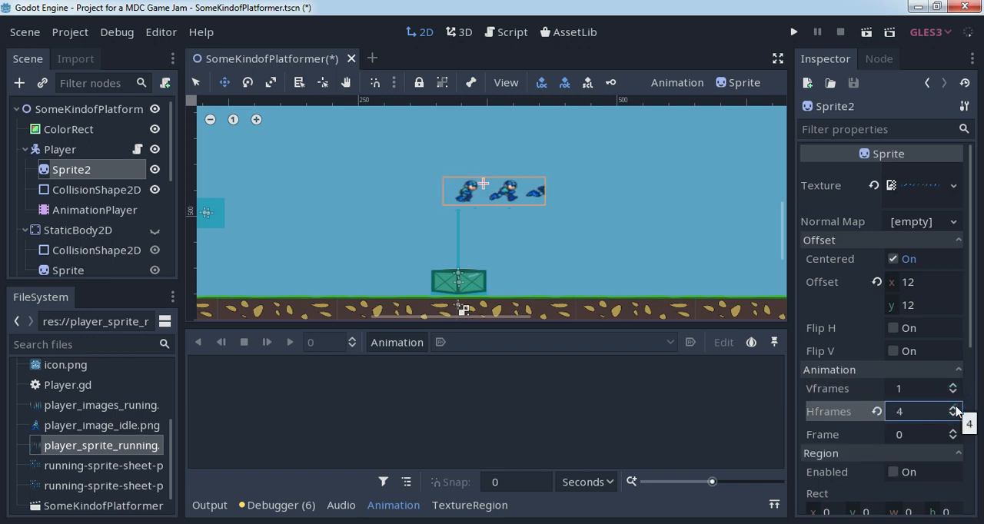
{"action": "left_click", "coordinate": [954, 408]}
{"action": "left_click", "coordinate": [953, 408]}
{"action": "left_click", "coordinate": [954, 409]}
{"action": "left_click", "coordinate": [953, 409]}
{"action": "left_click", "coordinate": [954, 408]}
{"action": "left_click", "coordinate": [954, 408]}
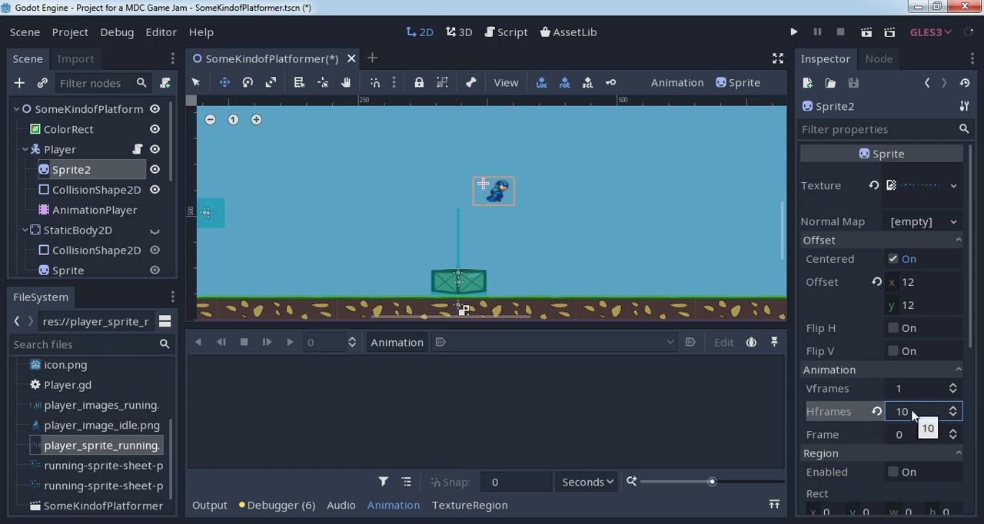
- Try 15 horizontal frames on Sprite2 and bring Hframes back to 10
{"action": "left_click", "coordinate": [953, 408]}
{"action": "left_click", "coordinate": [953, 408]}
{"action": "left_click", "coordinate": [953, 409]}
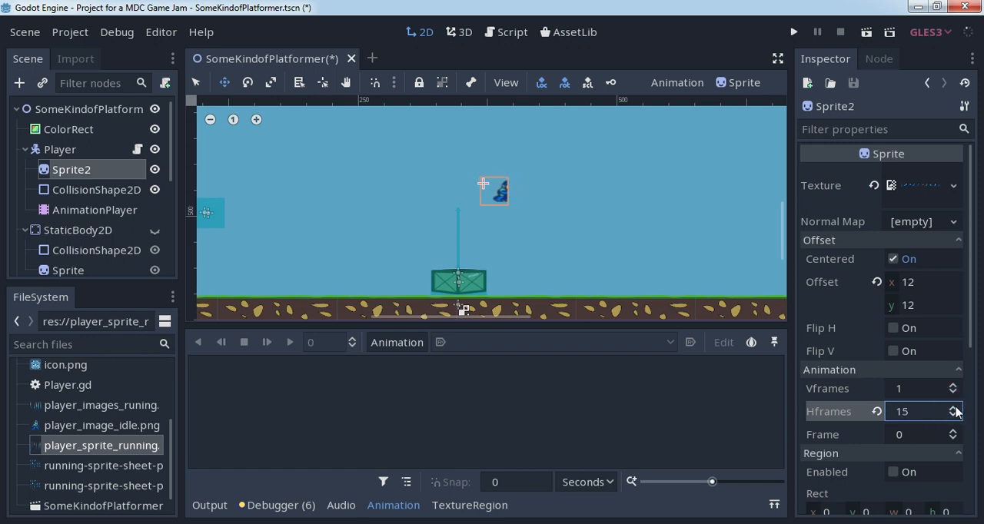
{"action": "left_click", "coordinate": [953, 409]}
{"action": "left_click", "coordinate": [953, 415]}
{"action": "left_click", "coordinate": [953, 415]}
{"action": "left_click", "coordinate": [953, 416]}
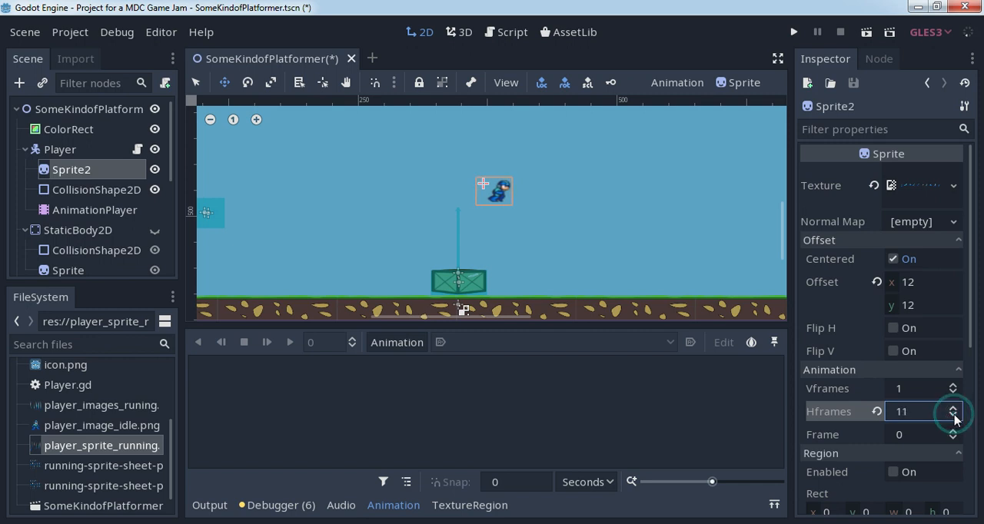
{"action": "left_click", "coordinate": [953, 415]}
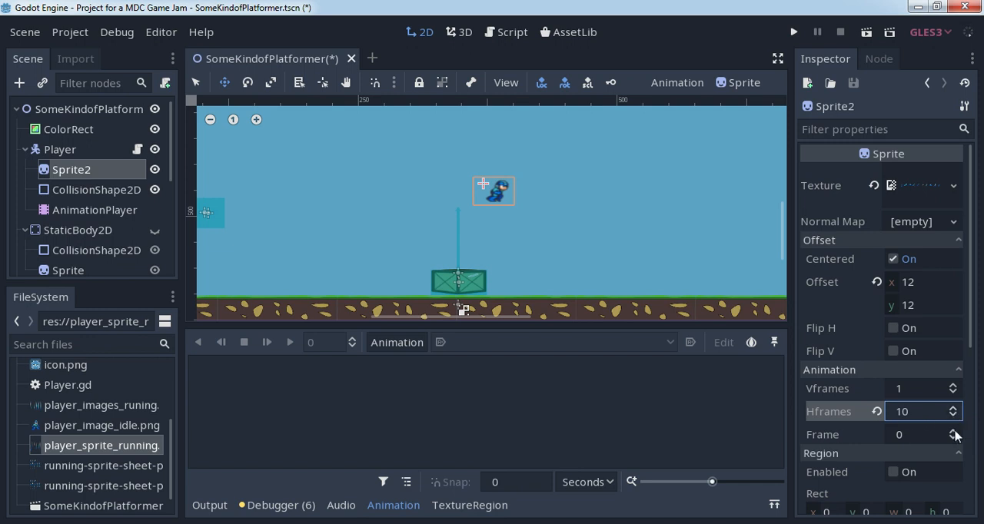
- Preview the running poses by raising Sprite2's Frame value stepwise to 7, and reset it to 0
{"action": "left_click", "coordinate": [954, 432]}
{"action": "left_click", "coordinate": [953, 432]}
{"action": "left_click", "coordinate": [954, 432]}
{"action": "left_click", "coordinate": [954, 432]}
{"action": "left_click", "coordinate": [953, 432]}
{"action": "left_click", "coordinate": [953, 432]}
{"action": "left_click", "coordinate": [954, 432]}
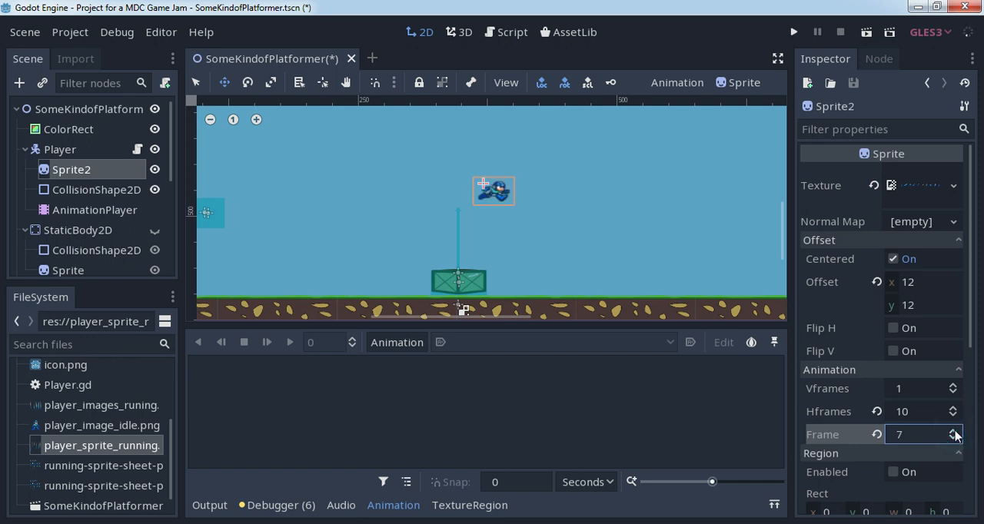
{"action": "left_click", "coordinate": [877, 435]}
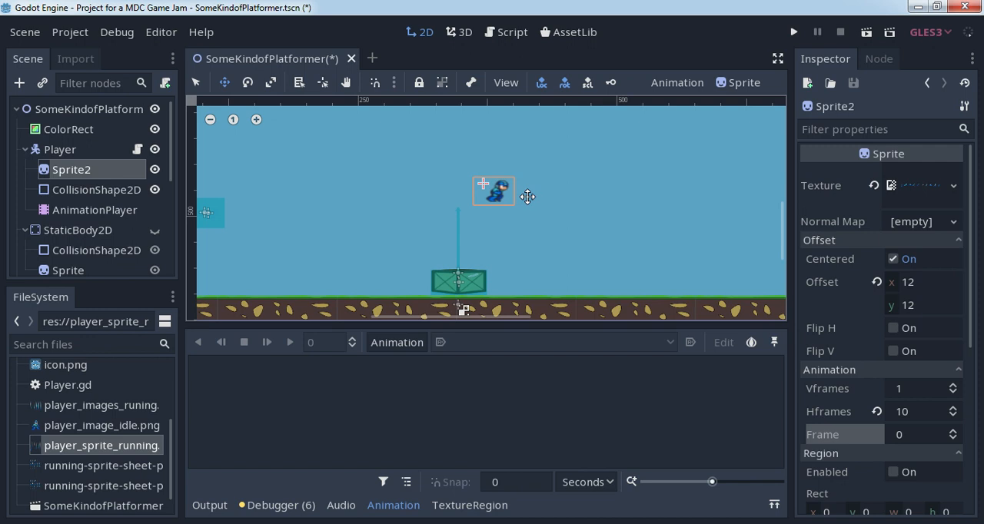
- Step through Sprite2's first few running frames once more and return Frame to 0
{"action": "left_click", "coordinate": [953, 432]}
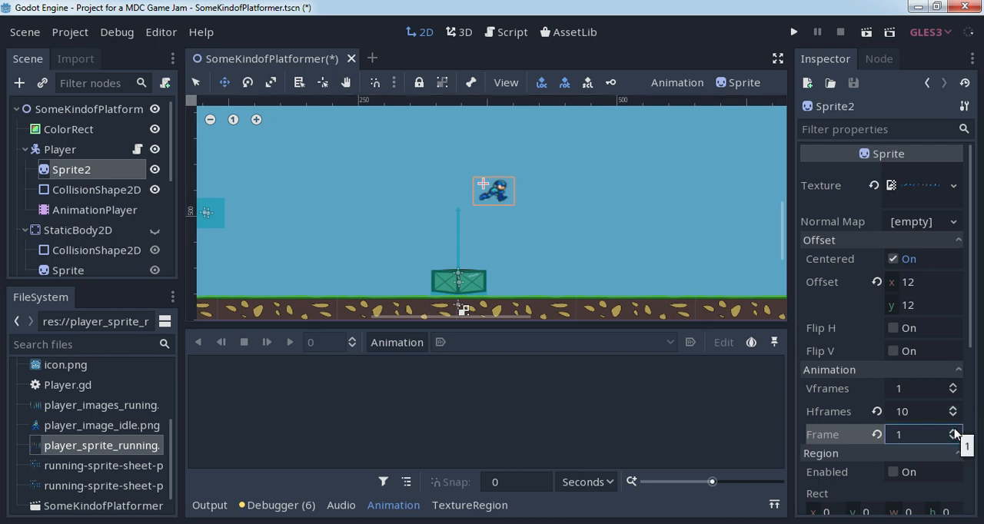
{"action": "left_click", "coordinate": [953, 431]}
{"action": "left_click", "coordinate": [954, 429]}
{"action": "left_click", "coordinate": [953, 428]}
{"action": "left_click", "coordinate": [953, 439]}
{"action": "left_click", "coordinate": [953, 438]}
{"action": "left_click", "coordinate": [953, 439]}
{"action": "left_click", "coordinate": [953, 439]}
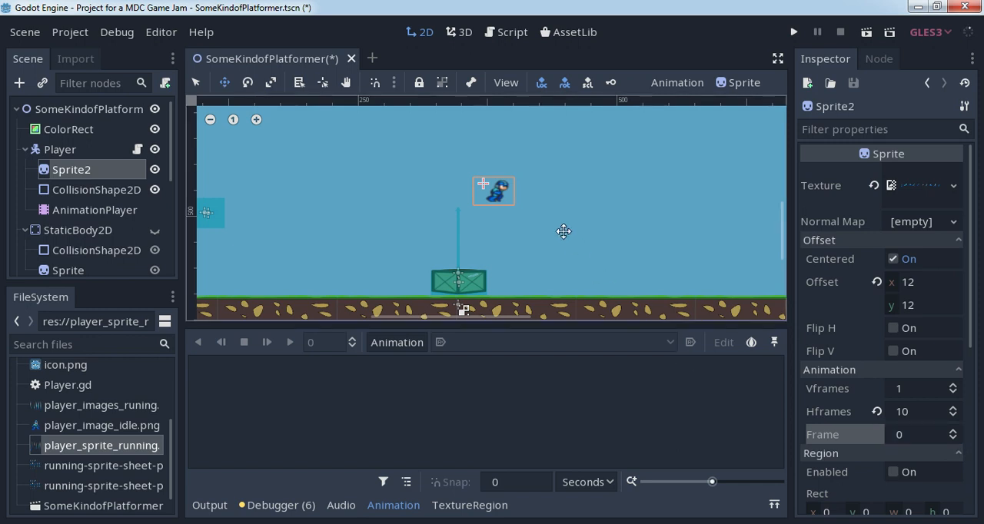
- Preview Sprite2's running poses up to frame 6 and set Frame to 1
{"action": "left_click", "coordinate": [953, 429]}
{"action": "left_click", "coordinate": [952, 431]}
{"action": "left_click", "coordinate": [952, 430]}
{"action": "left_click", "coordinate": [952, 432]}
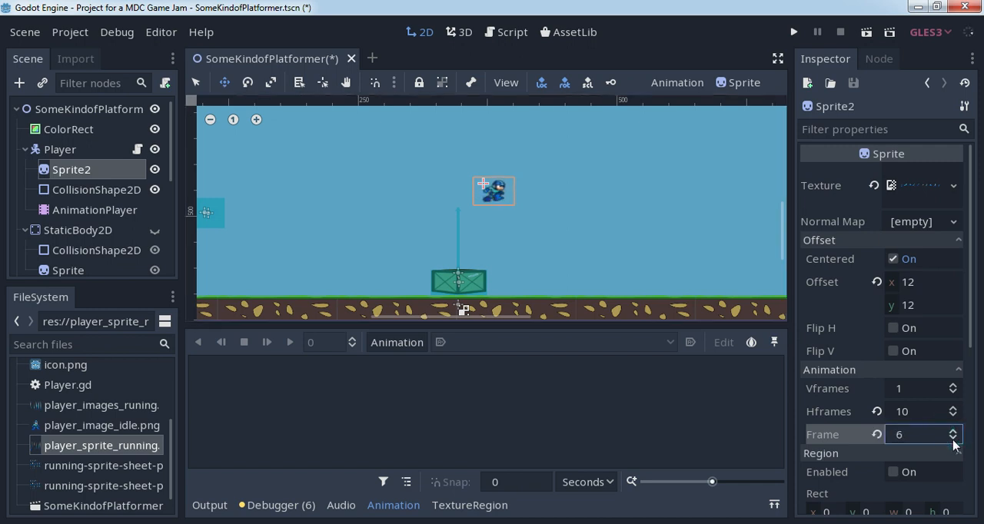
{"action": "left_click", "coordinate": [953, 439]}
{"action": "left_click", "coordinate": [953, 439]}
{"action": "left_click", "coordinate": [953, 438]}
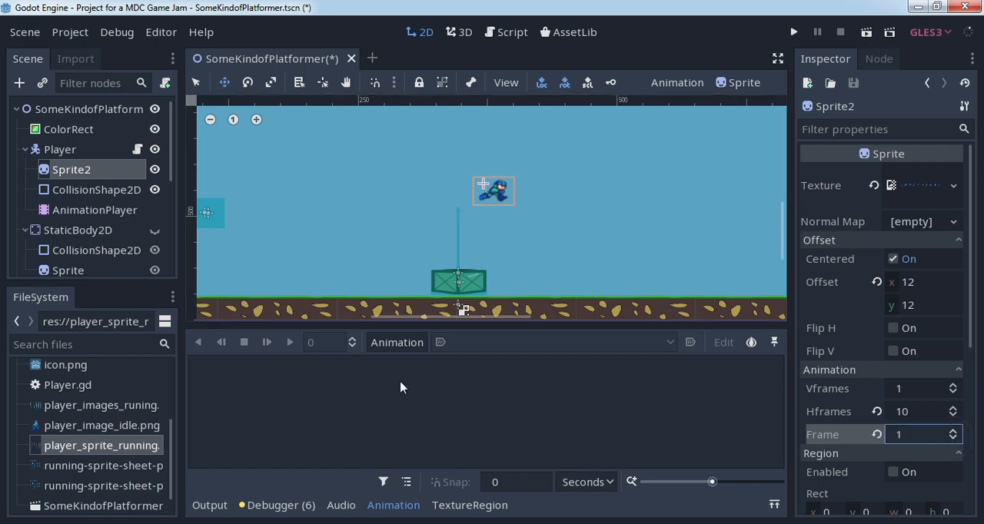
- Create a new animation named Player_idle in the Player's AnimationPlayer
{"action": "left_click", "coordinate": [86, 210]}
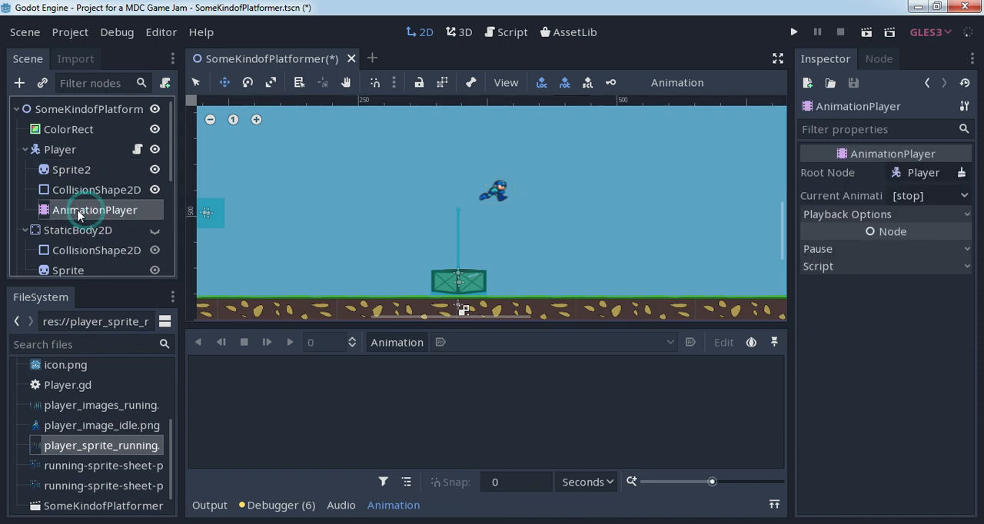
{"action": "left_click", "coordinate": [405, 343]}
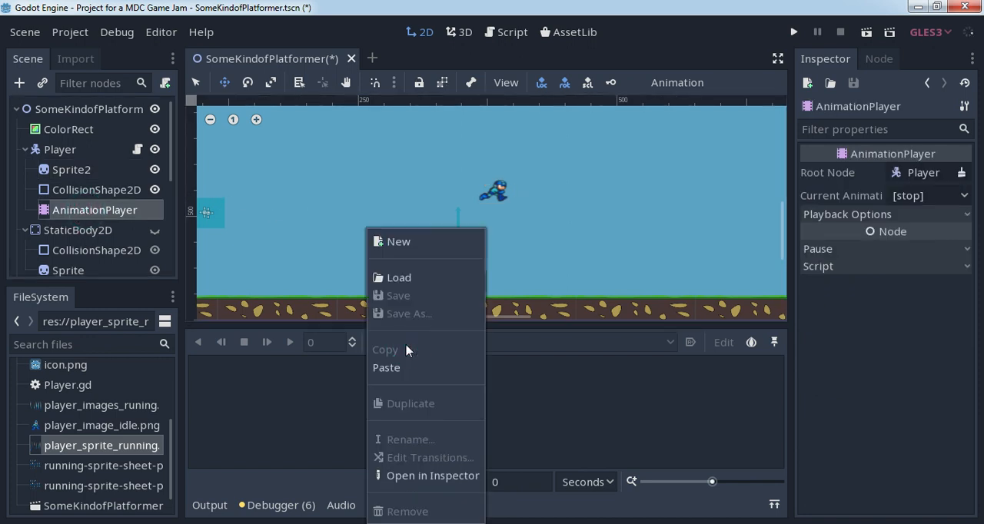
{"action": "left_click", "coordinate": [399, 242]}
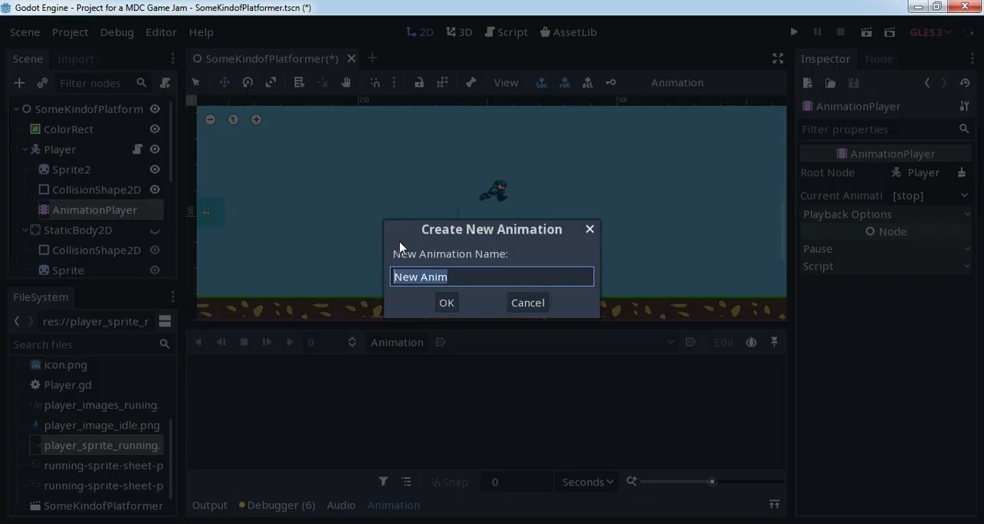
{"action": "type", "text": "Player_running"}
{"action": "key", "text": "BackSpace"}
{"action": "key", "text": "BackSpace"}
{"action": "key", "text": "BackSpace"}
{"action": "key", "text": "BackSpace"}
{"action": "key", "text": "BackSpace"}
{"action": "key", "text": "BackSpace"}
{"action": "key", "text": "BackSpace"}
{"action": "type", "text": "idle"}
{"action": "left_click", "coordinate": [452, 302]}
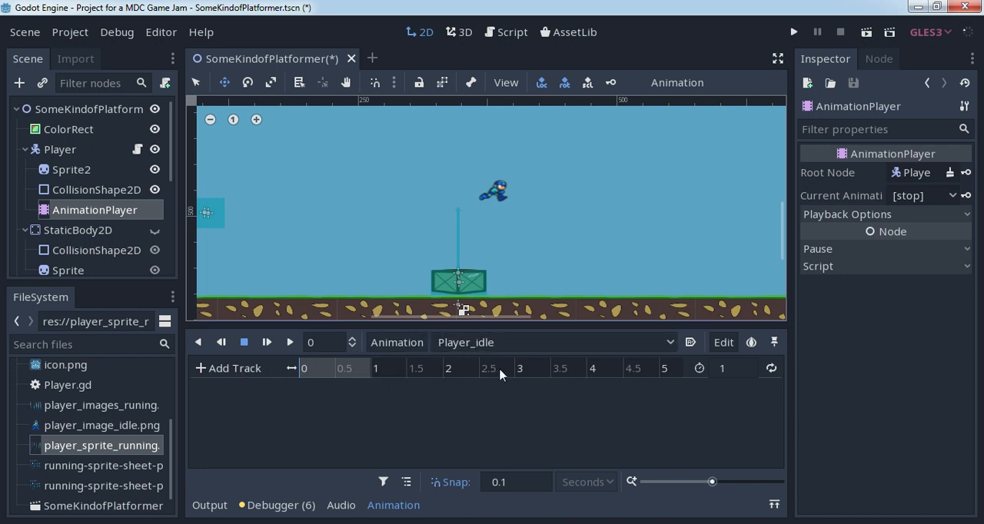
- Key Sprite2's Frame value 1 on a new track at time 0 of Player_idle, and set the animation length to 0.5 seconds
{"action": "left_click", "coordinate": [73, 171]}
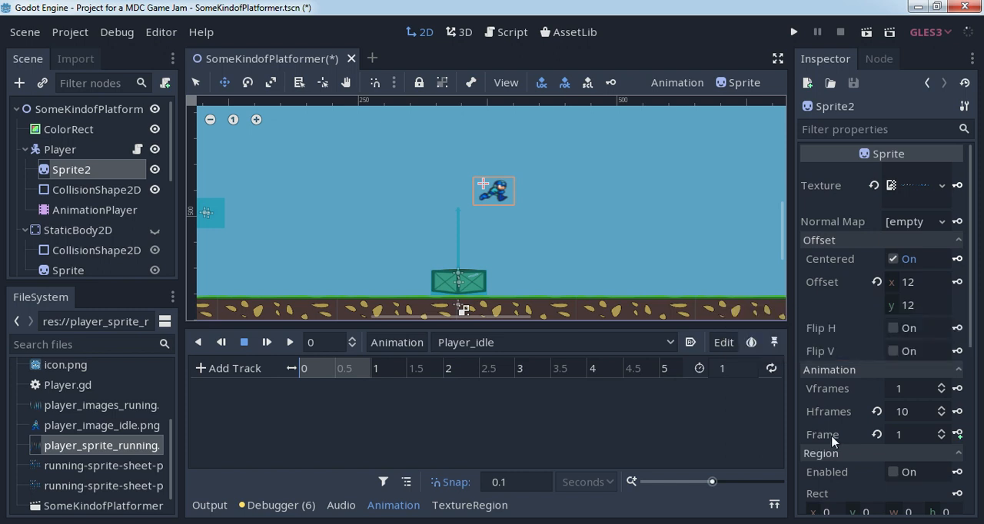
{"action": "left_click", "coordinate": [958, 434]}
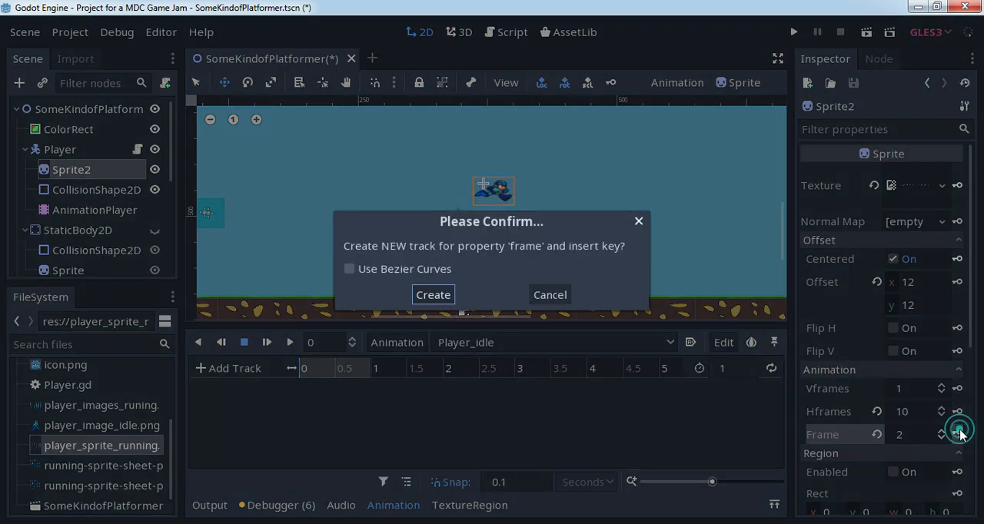
{"action": "left_click", "coordinate": [433, 295]}
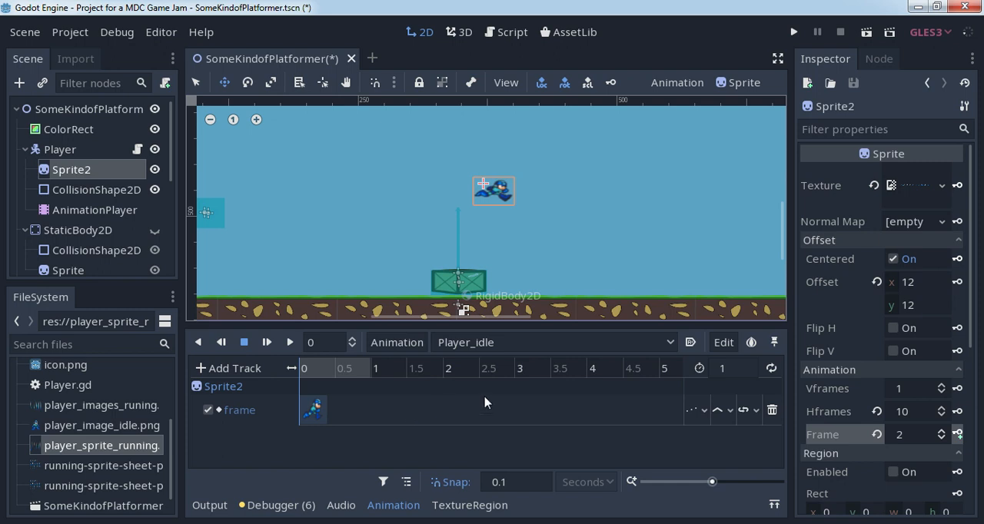
{"action": "left_click", "coordinate": [730, 368]}
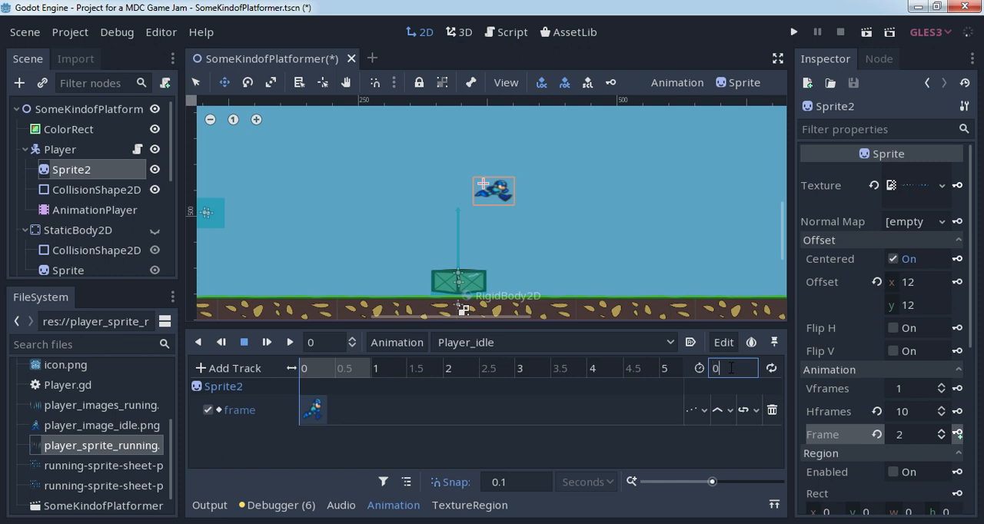
{"action": "key", "text": "Return"}
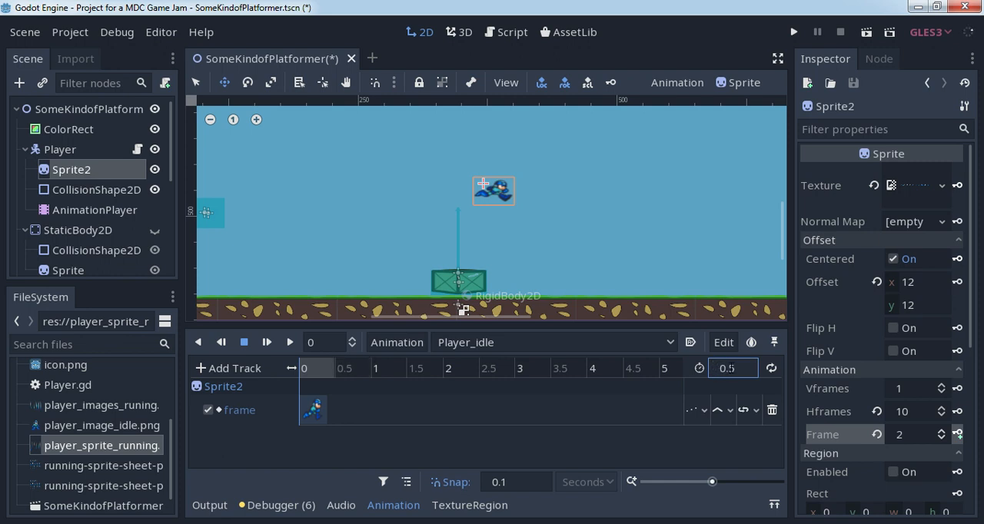
- Play back Player_idle a few times to check its single pose, and return the playhead to 0
{"action": "left_click", "coordinate": [289, 342]}
{"action": "left_click", "coordinate": [288, 342]}
{"action": "left_click", "coordinate": [289, 344]}
{"action": "left_click", "coordinate": [244, 343]}
{"action": "left_click", "coordinate": [289, 343]}
{"action": "left_click", "coordinate": [312, 366]}
{"action": "left_click_drag", "start_coordinate": [311, 365], "coordinate": [293, 364]}
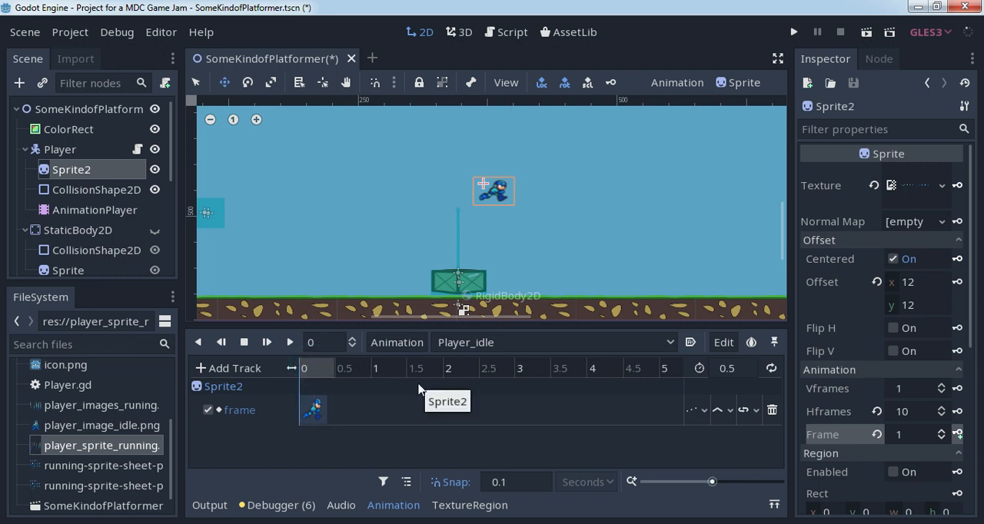
- Create a new animation named Player_running in the Player's AnimationPlayer
{"action": "left_click", "coordinate": [395, 343]}
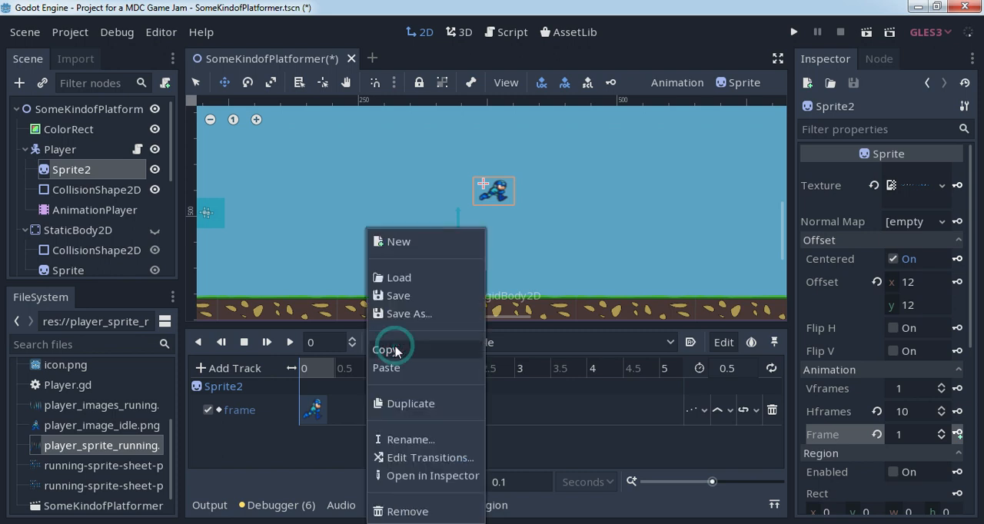
{"action": "left_click", "coordinate": [421, 243]}
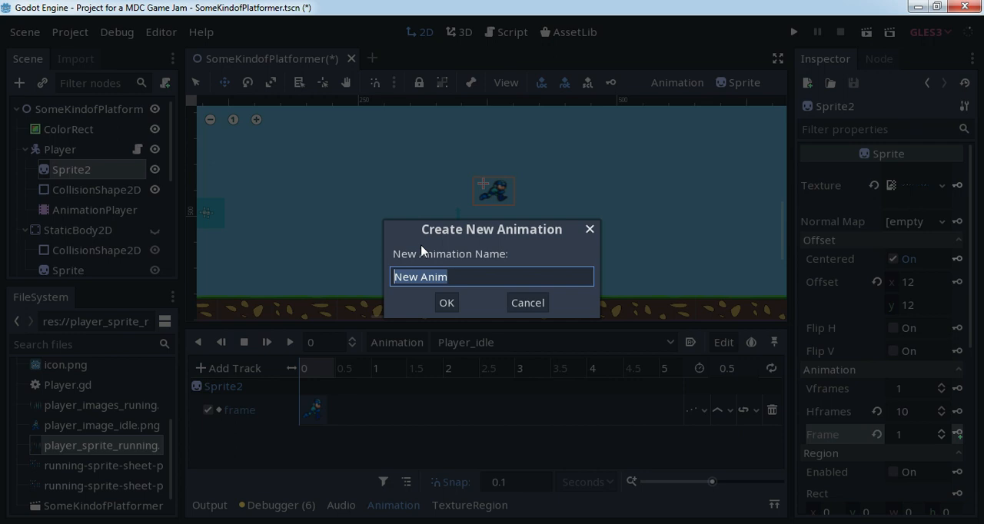
{"action": "type", "text": "Player_running"}
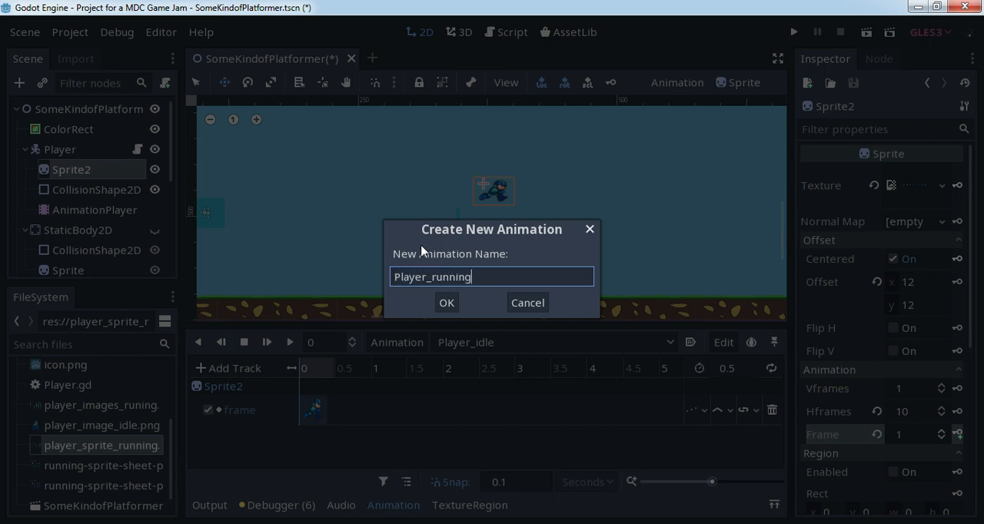
{"action": "left_click", "coordinate": [447, 303]}
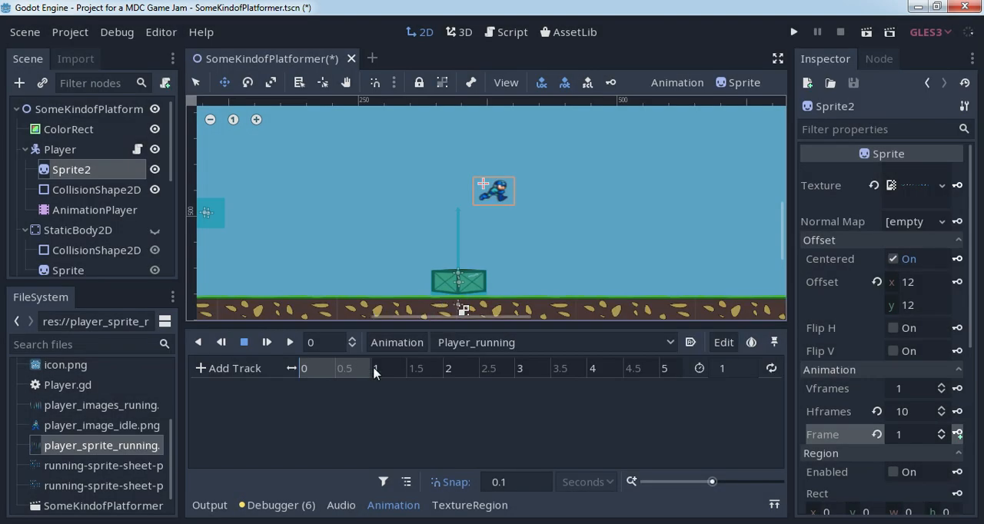
- Set the Player_running length to 3 seconds and key Sprite2's Frame value 1 on a new track at time 0
{"action": "left_click", "coordinate": [727, 372]}
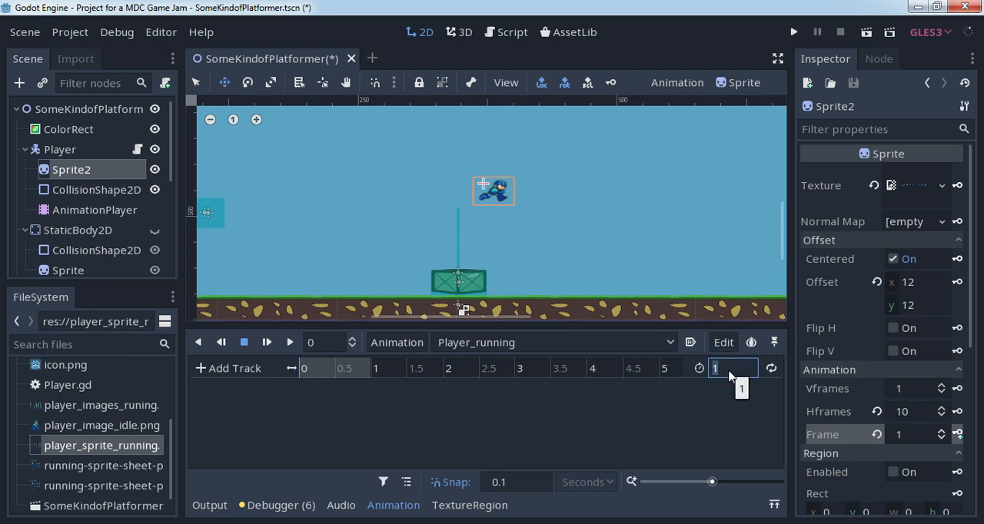
{"action": "type", "text": "3"}
{"action": "key", "text": "Return"}
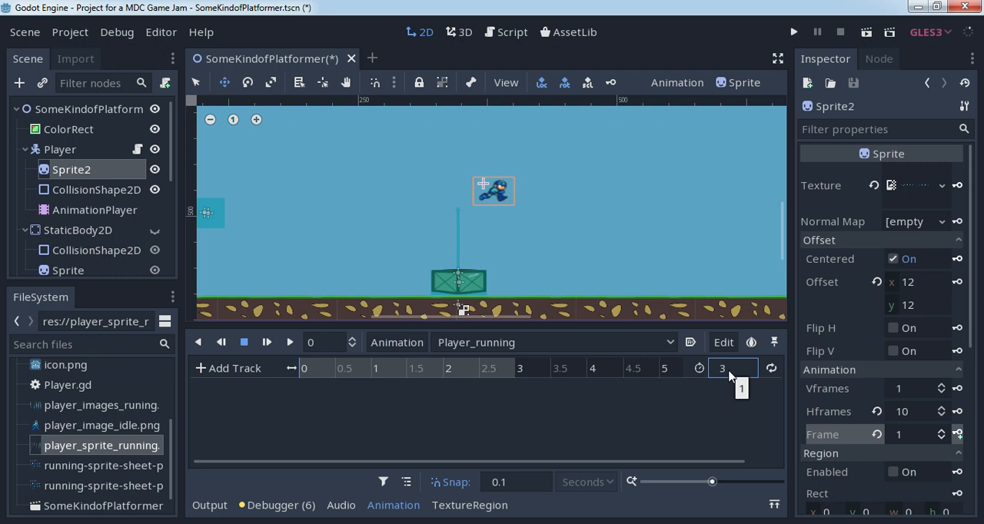
{"action": "left_click", "coordinate": [958, 436]}
{"action": "left_click", "coordinate": [444, 295]}
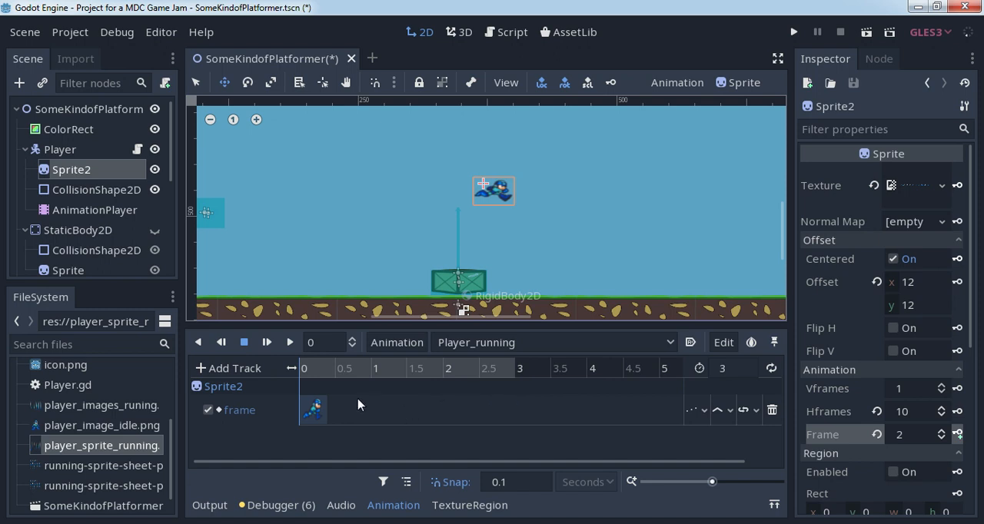
- Key Sprite2's Frame value 2 at 0.5 seconds in Player_running and shift that key to 0.4 seconds
{"action": "left_click", "coordinate": [320, 408]}
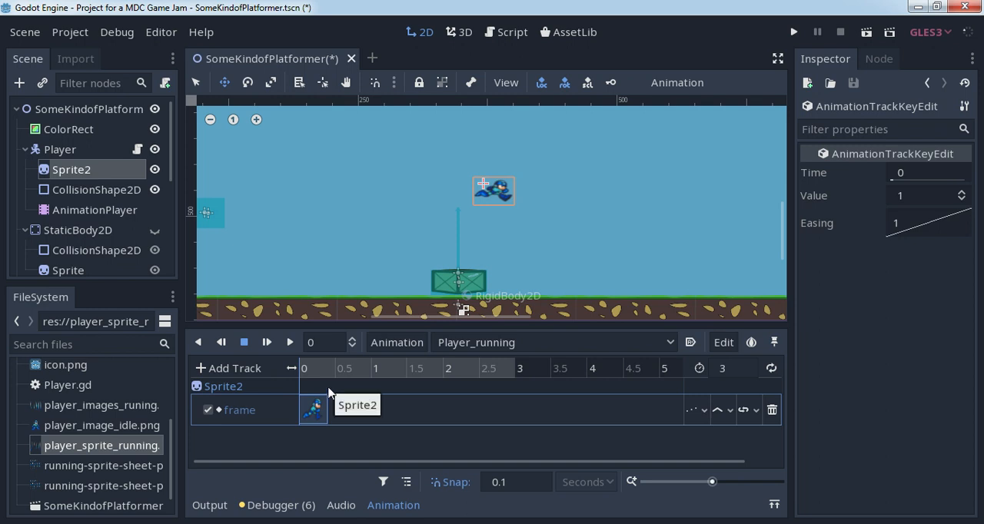
{"action": "left_click_drag", "start_coordinate": [315, 373], "coordinate": [304, 374]}
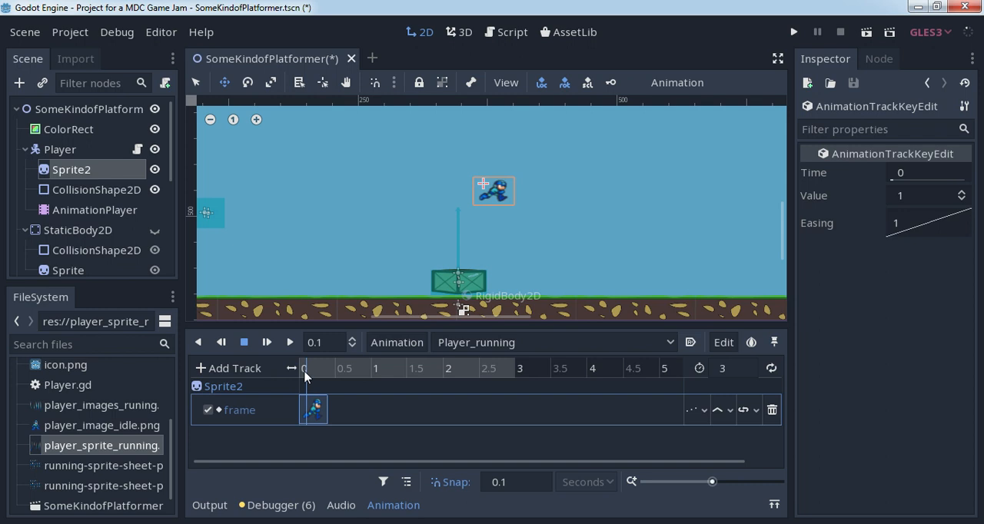
{"action": "left_click_drag", "start_coordinate": [305, 375], "coordinate": [335, 380]}
{"action": "left_click_drag", "start_coordinate": [336, 382], "coordinate": [299, 388]}
{"action": "left_click_drag", "start_coordinate": [299, 389], "coordinate": [336, 391]}
{"action": "left_click", "coordinate": [95, 210]}
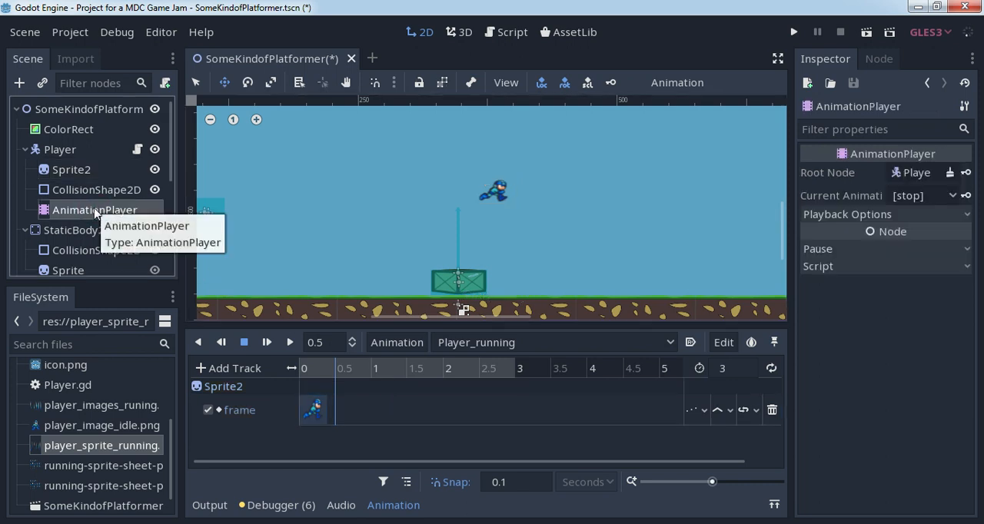
{"action": "left_click", "coordinate": [74, 170]}
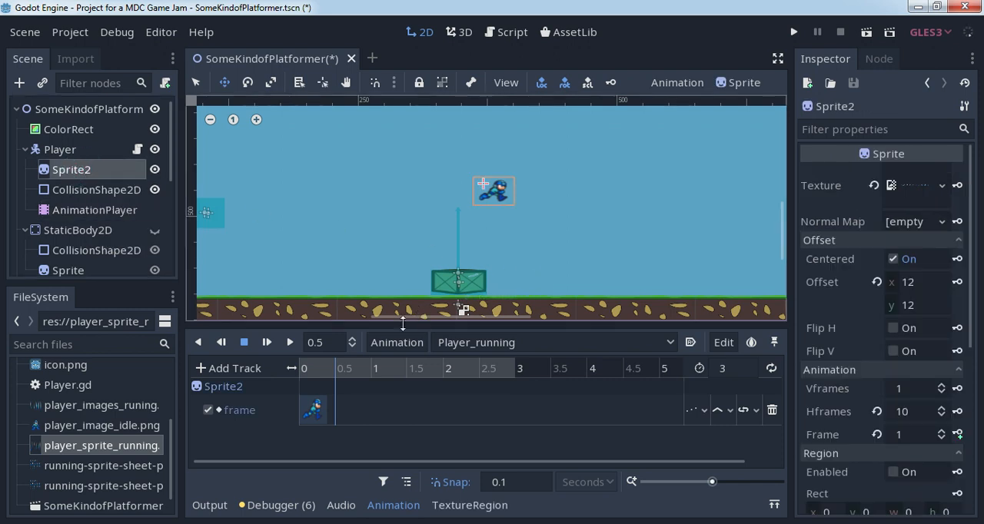
{"action": "left_click", "coordinate": [941, 431]}
{"action": "left_click", "coordinate": [958, 434]}
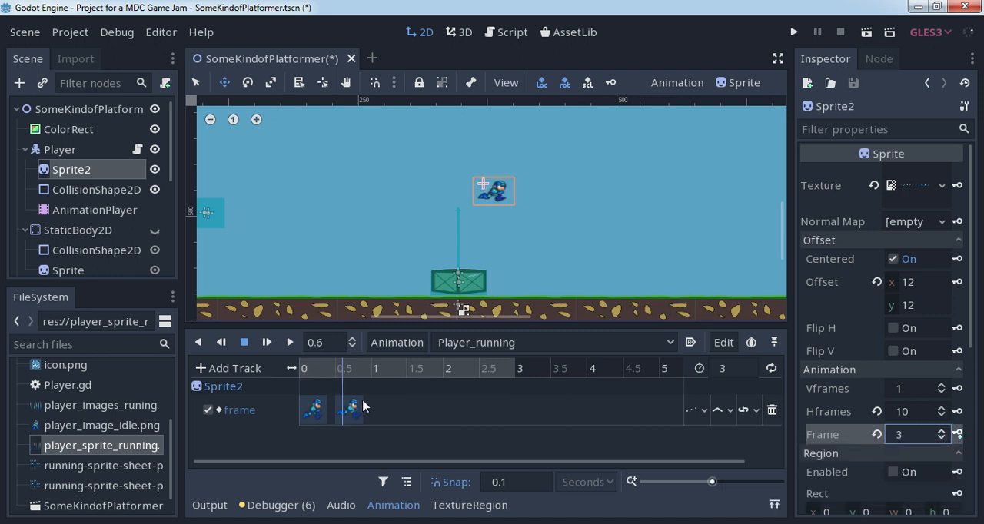
{"action": "left_click", "coordinate": [339, 411]}
{"action": "left_click_drag", "start_coordinate": [338, 409], "coordinate": [348, 410]}
- Key Sprite2's Frame value 3 at 1 second and Frame value 4 at 1.6 seconds in Player_running
{"action": "left_click", "coordinate": [376, 367]}
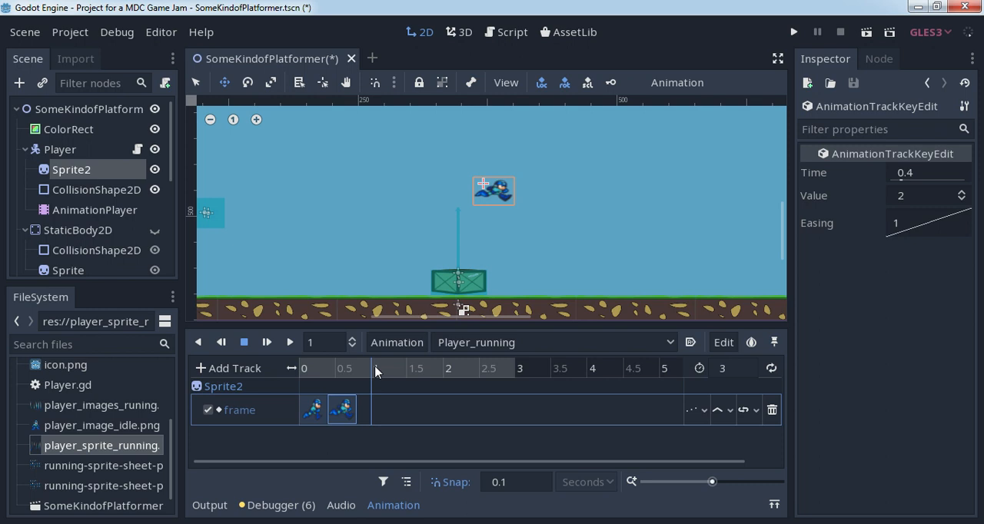
{"action": "left_click", "coordinate": [69, 170]}
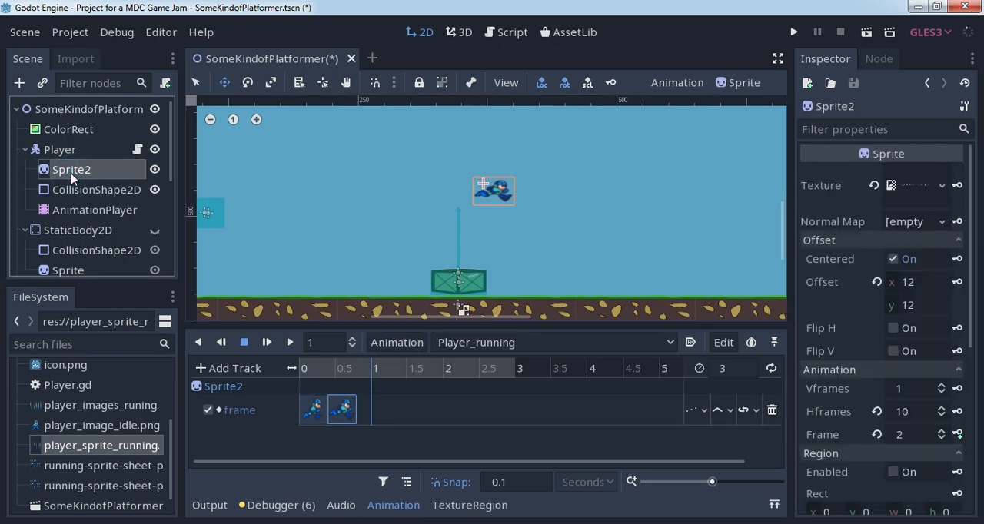
{"action": "left_click", "coordinate": [942, 430]}
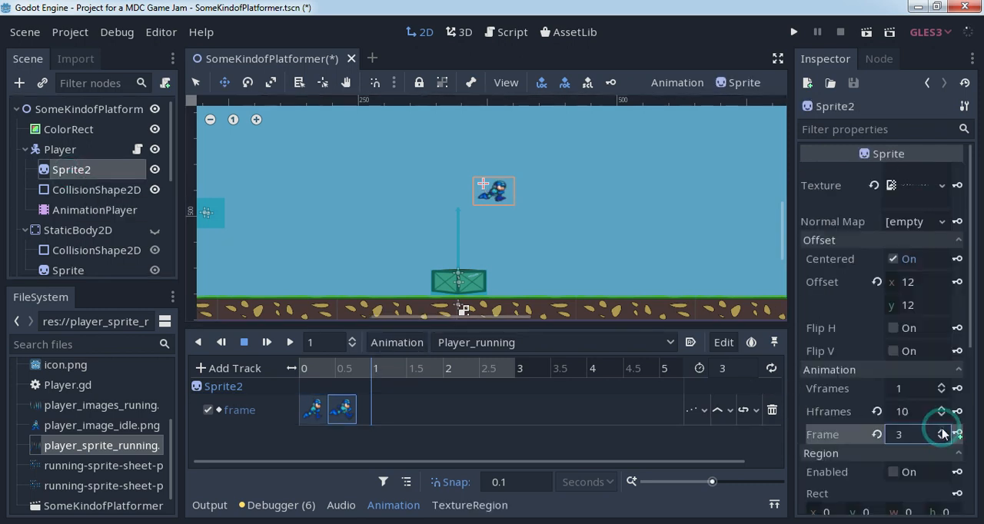
{"action": "left_click", "coordinate": [957, 434]}
{"action": "left_click", "coordinate": [416, 369]}
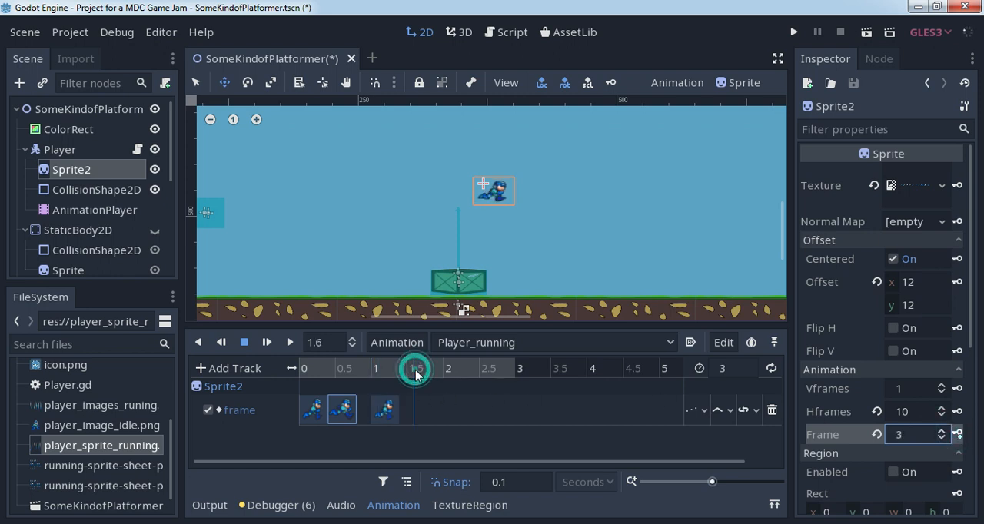
{"action": "left_click", "coordinate": [941, 430]}
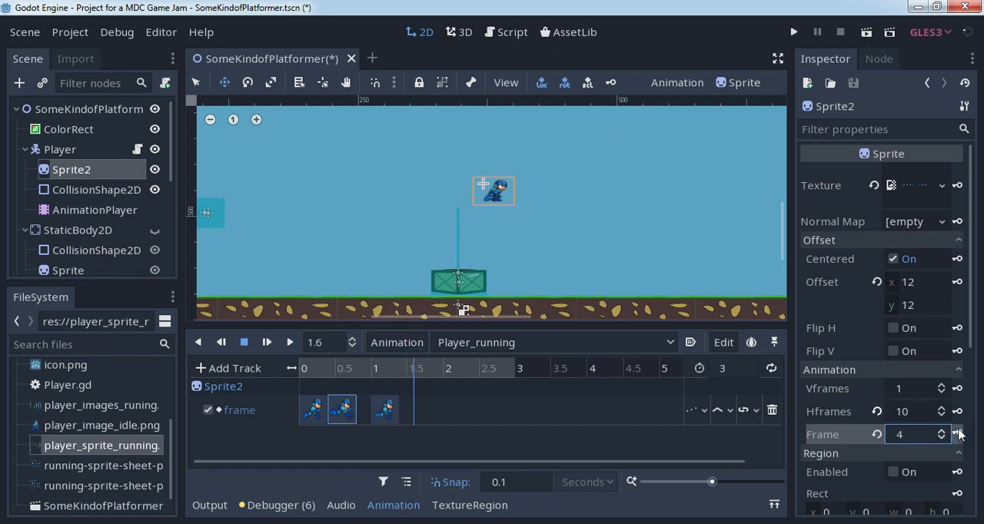
{"action": "left_click", "coordinate": [957, 434]}
- Key Sprite2's Frame value 5 at 2.2 seconds and Frame value 6 at 2.7 seconds in Player_running
{"action": "left_click", "coordinate": [458, 368]}
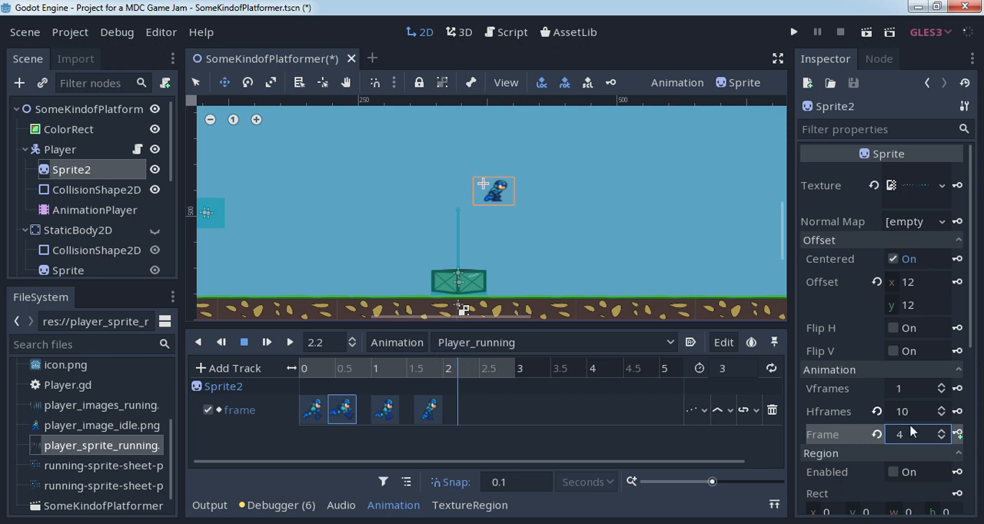
{"action": "left_click", "coordinate": [941, 431]}
{"action": "left_click", "coordinate": [956, 435]}
{"action": "left_click", "coordinate": [492, 369]}
{"action": "left_click", "coordinate": [941, 430]}
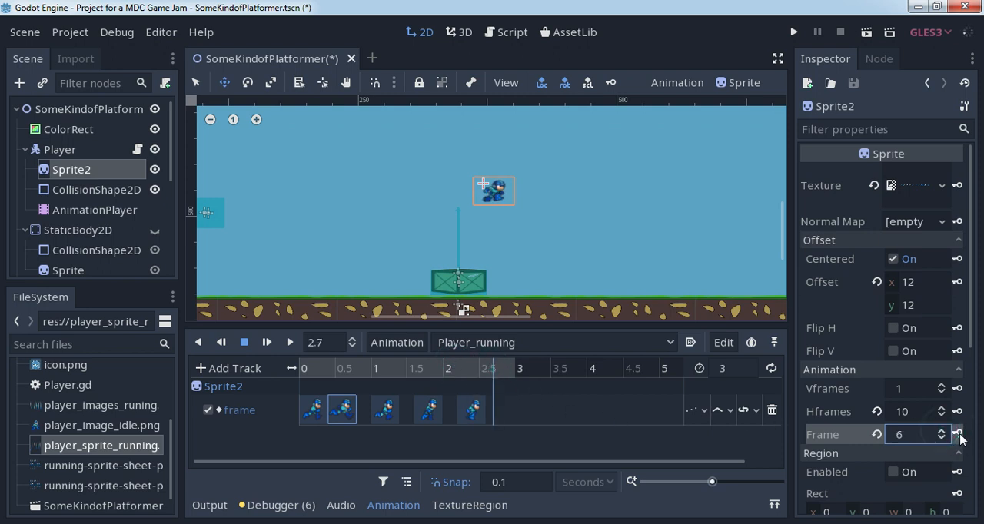
{"action": "left_click", "coordinate": [957, 434]}
{"action": "left_click", "coordinate": [520, 371]}
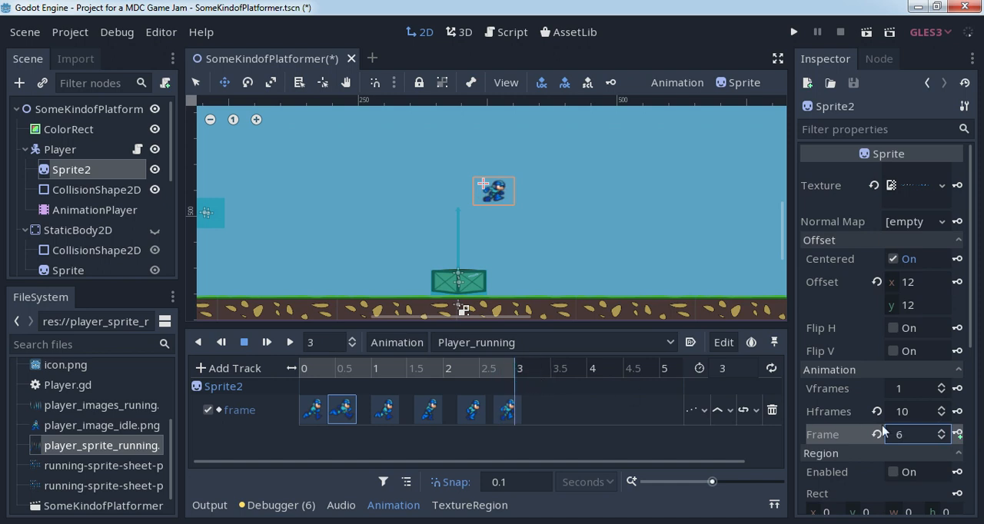
- Shift the keys for frames 3 to 6 earlier so all keys sit side by side, with frame 6 at 2 seconds
{"action": "left_click", "coordinate": [385, 411]}
{"action": "mouse_move", "coordinate": [385, 411]}
{"action": "left_mouse_down"}
{"action": "mouse_move", "coordinate": [371, 411]}
{"action": "mouse_move", "coordinate": [410, 410]}
{"action": "mouse_move", "coordinate": [401, 409]}
{"action": "left_mouse_up"}
{"action": "left_click", "coordinate": [473, 410]}
{"action": "left_click_drag", "start_coordinate": [473, 411], "coordinate": [426, 411]}
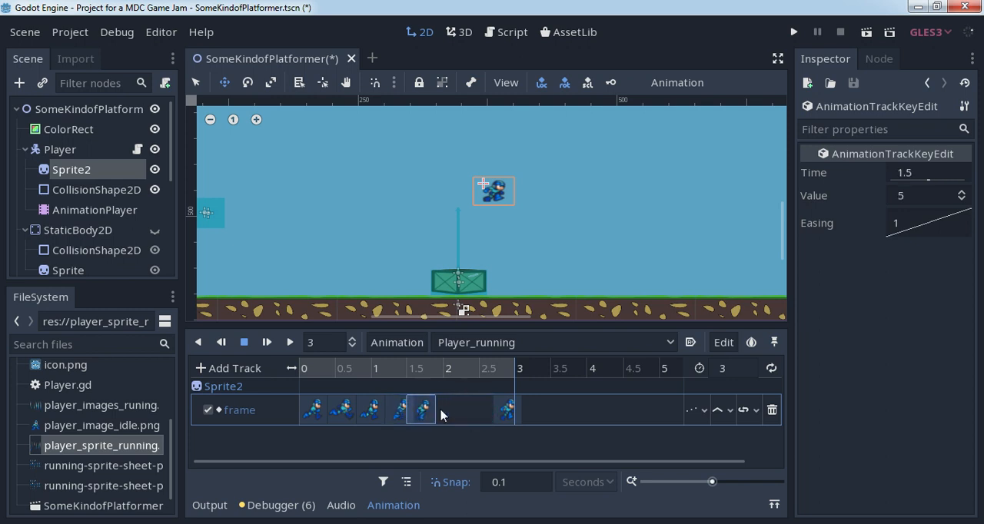
{"action": "left_click", "coordinate": [508, 410]}
{"action": "left_click_drag", "start_coordinate": [508, 410], "coordinate": [454, 415]}
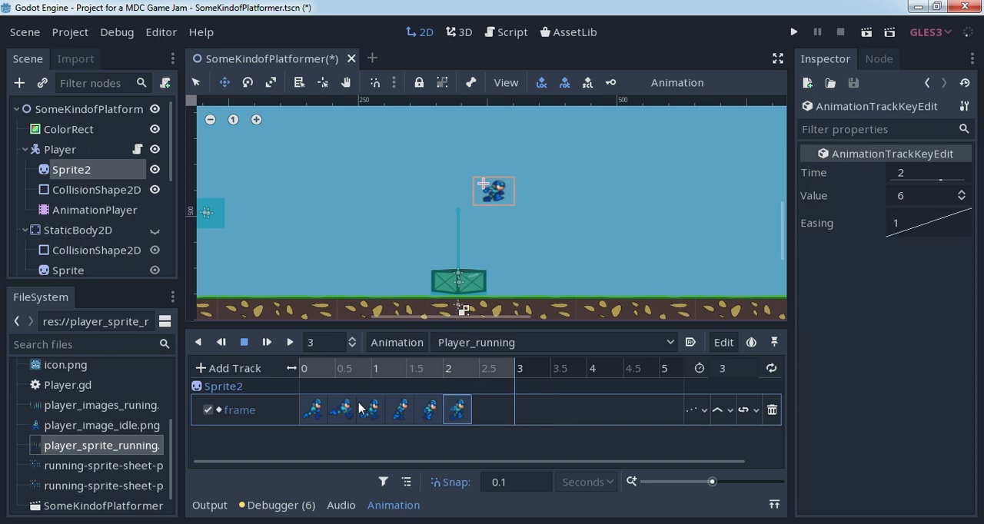
- Set the Player_running length to 9 seconds and key Sprite2's Frame value 7 at 2.5 seconds
{"action": "left_click", "coordinate": [480, 369]}
{"action": "left_click", "coordinate": [724, 369]}
{"action": "type", "text": "9"}
{"action": "key", "text": "Return"}
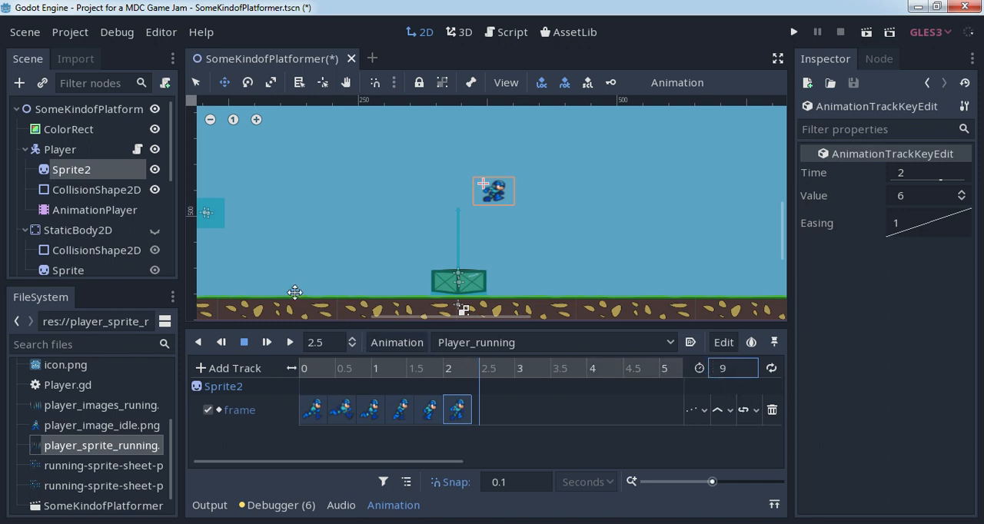
{"action": "left_click", "coordinate": [110, 170]}
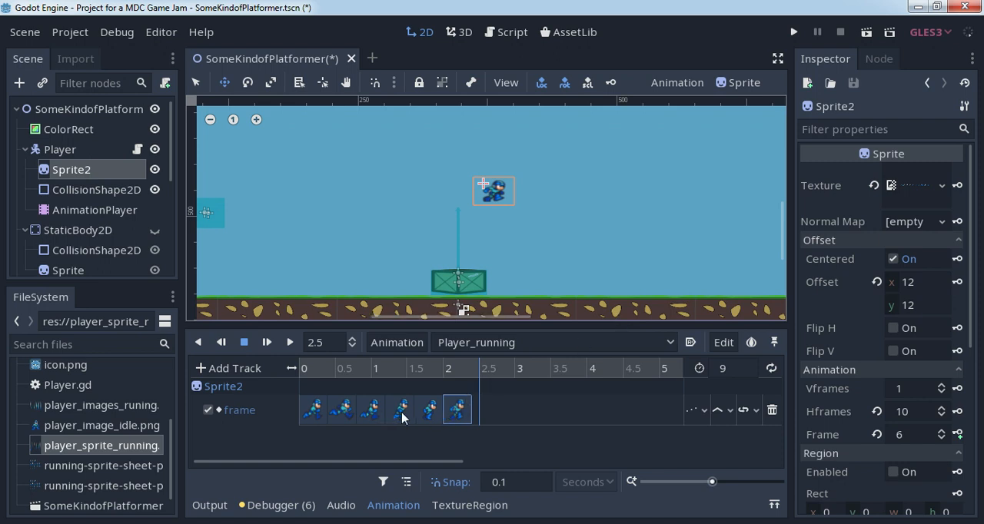
{"action": "left_click", "coordinate": [940, 431]}
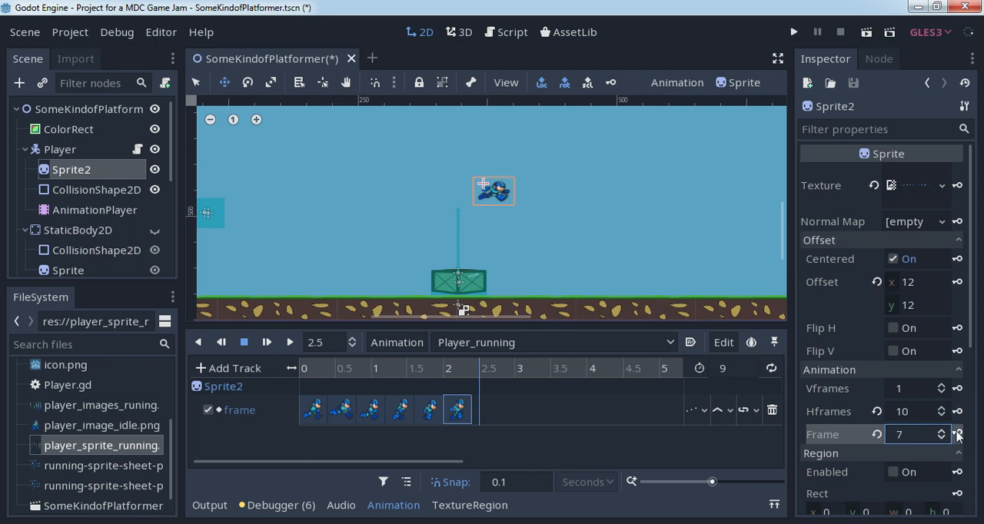
{"action": "left_click", "coordinate": [957, 434]}
{"action": "left_click", "coordinate": [942, 431]}
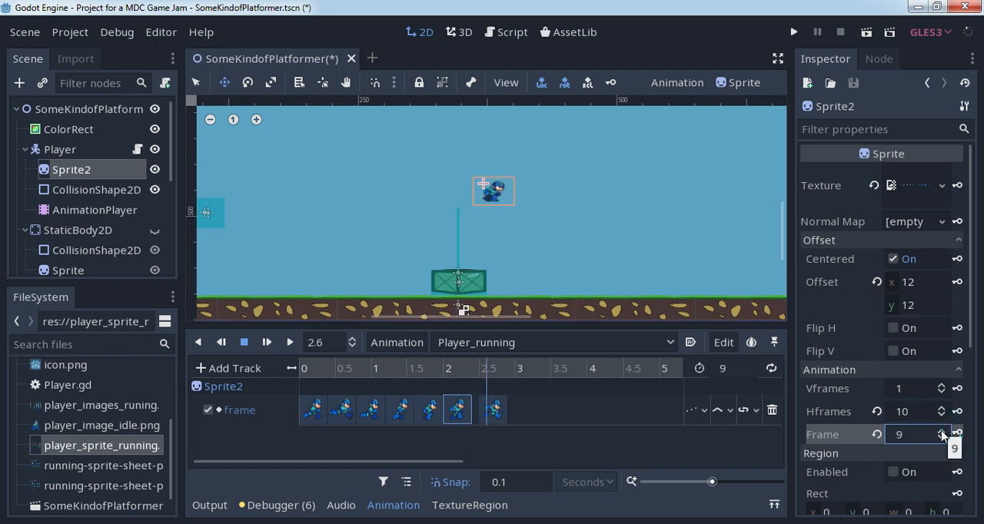
{"action": "left_click", "coordinate": [941, 438]}
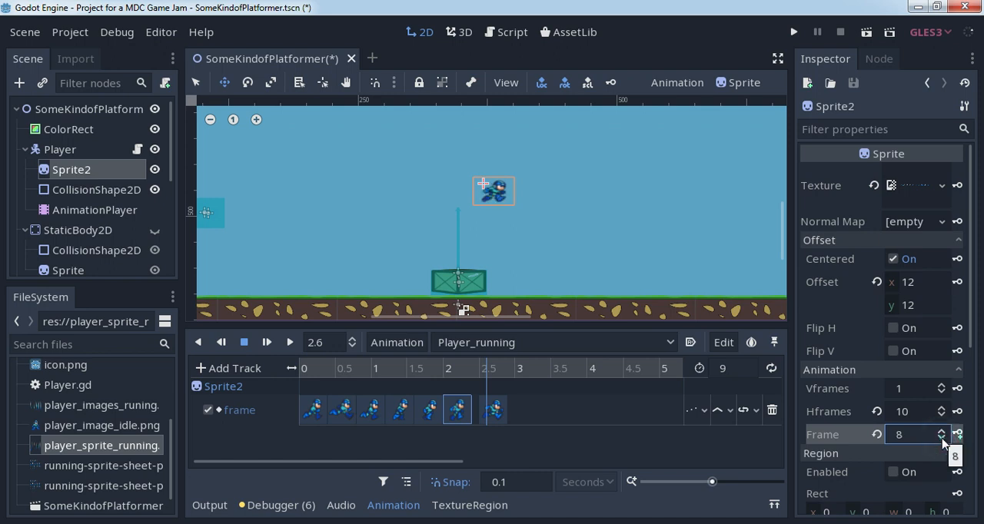
{"action": "left_click", "coordinate": [941, 438]}
{"action": "left_click", "coordinate": [942, 432]}
{"action": "left_click", "coordinate": [504, 369]}
{"action": "left_click", "coordinate": [520, 368]}
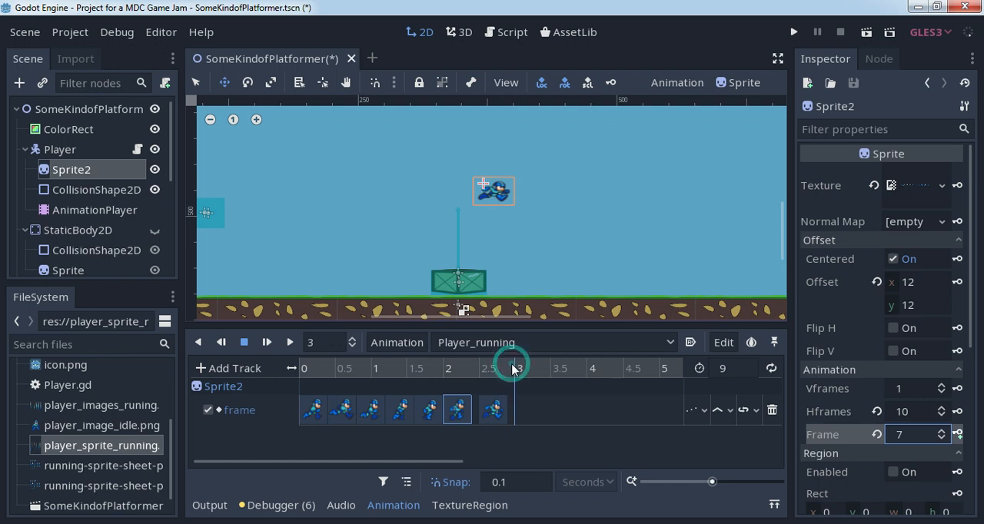
{"action": "left_click", "coordinate": [959, 434]}
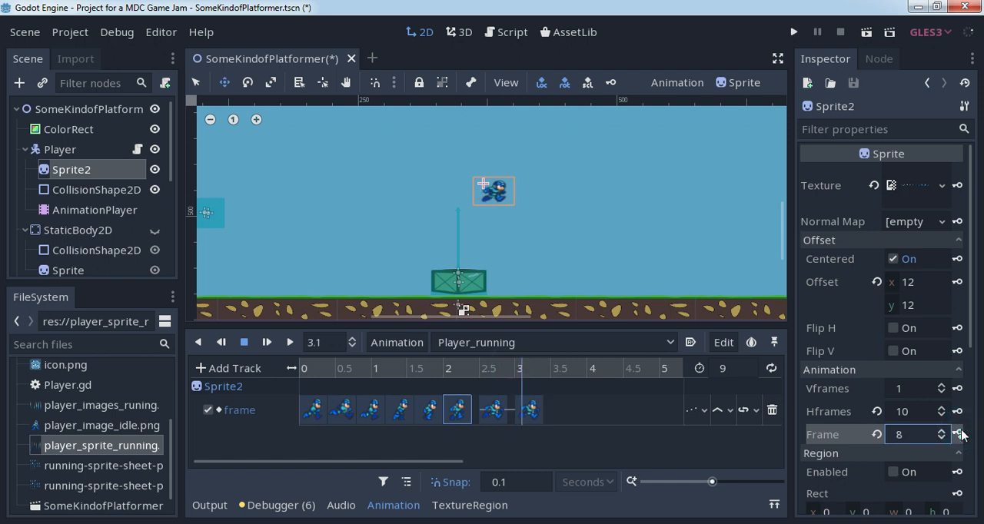
{"action": "left_click", "coordinate": [532, 408]}
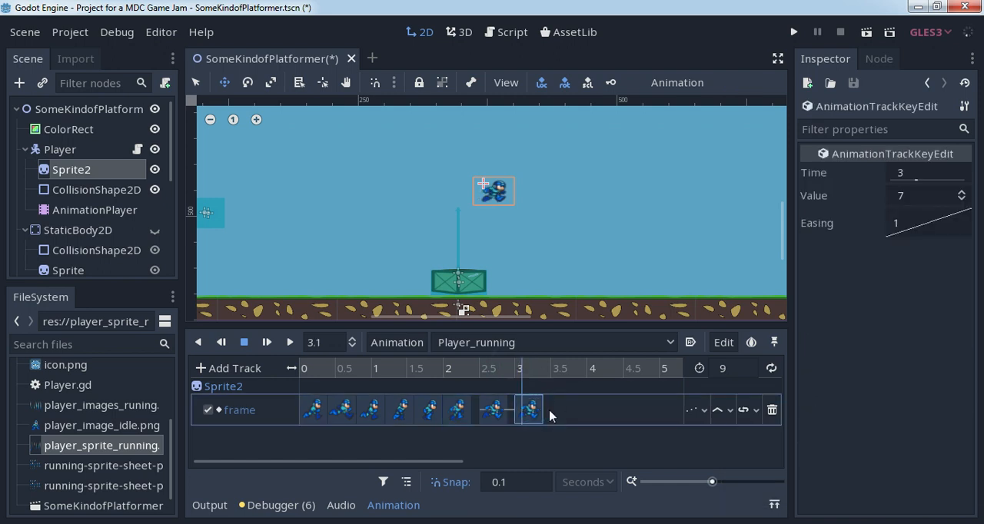
{"action": "key", "text": "Delete"}
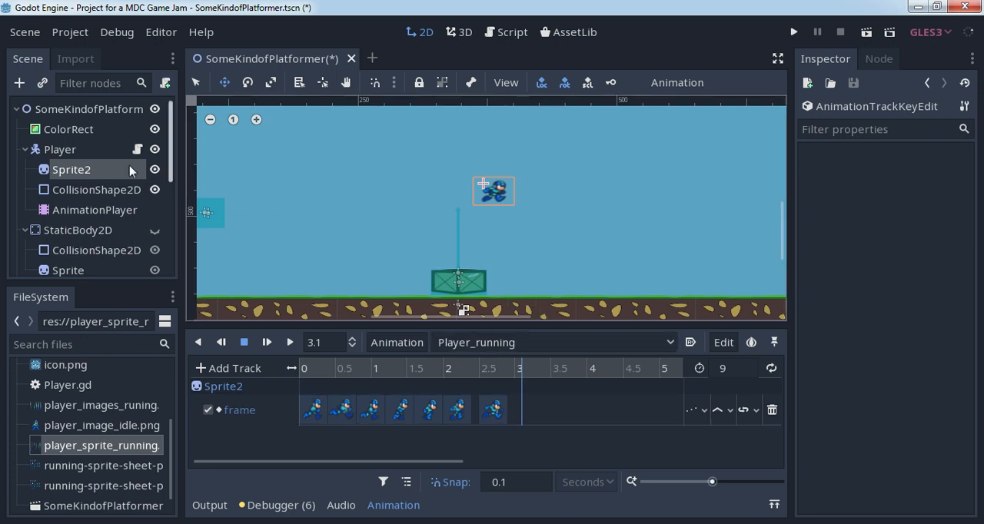
- Key Sprite2's Frame value 8, then close the gaps before the frame 7 and 8 keys, placing frame 8 at 2.8 seconds
{"action": "left_click", "coordinate": [89, 169]}
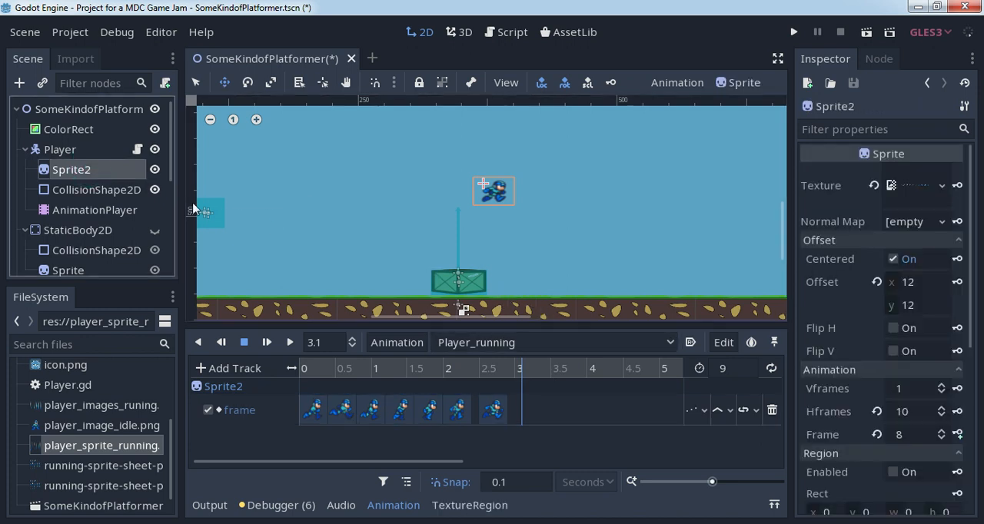
{"action": "left_click", "coordinate": [957, 435]}
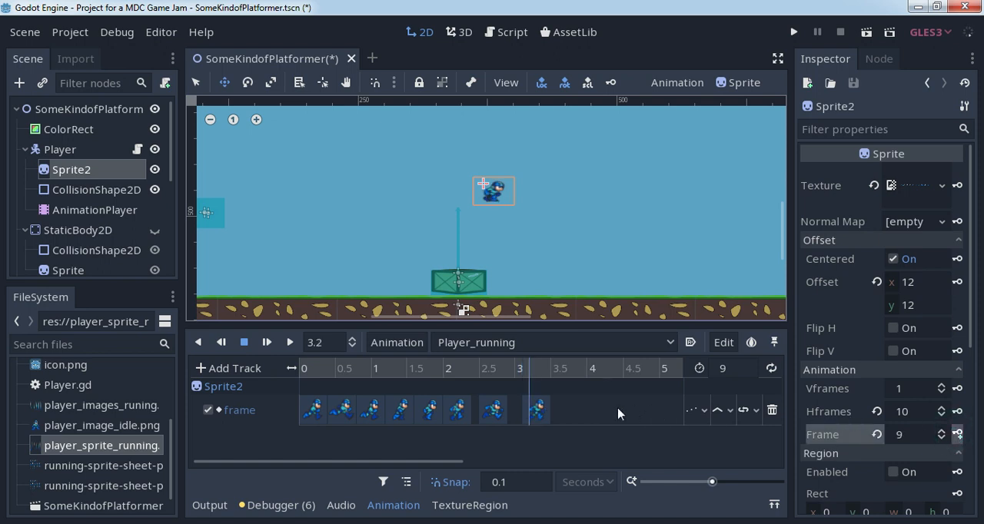
{"action": "left_click", "coordinate": [495, 411]}
{"action": "left_click_drag", "start_coordinate": [490, 407], "coordinate": [484, 408]}
{"action": "left_click", "coordinate": [530, 409]}
{"action": "left_click_drag", "start_coordinate": [544, 408], "coordinate": [522, 411]}
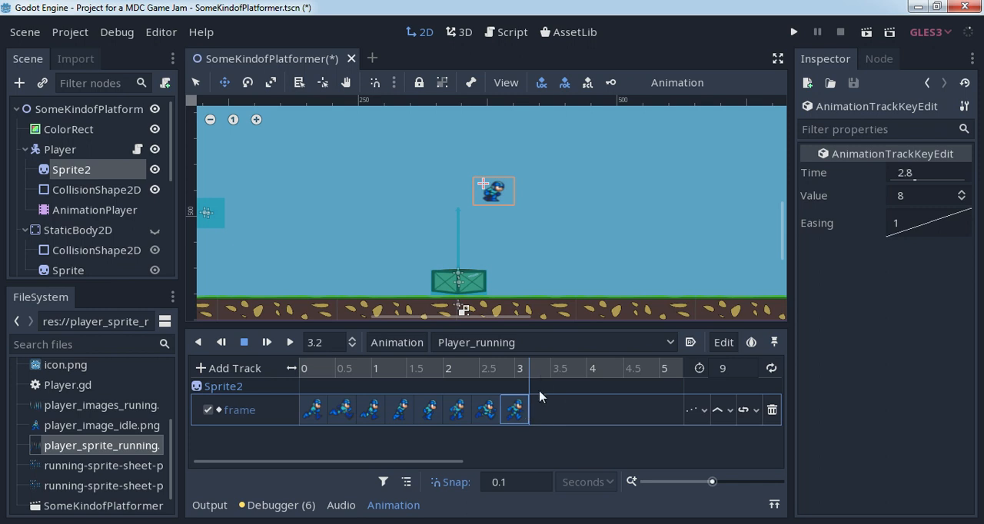
- Key Sprite2's Frame value 9 at 3.3 seconds in Player_running
{"action": "left_click", "coordinate": [536, 369]}
{"action": "left_click", "coordinate": [69, 175]}
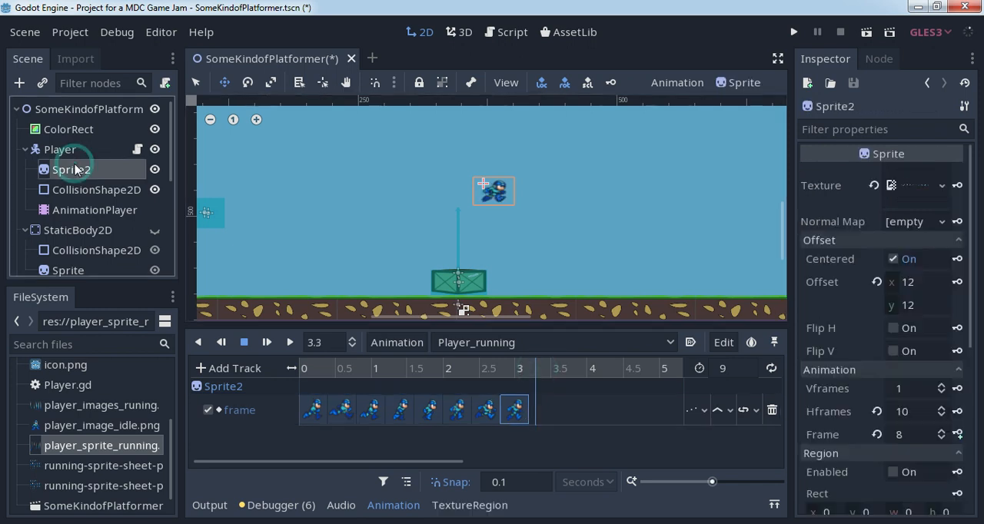
{"action": "left_click", "coordinate": [957, 434]}
- Step Sprite2's Frame value back and forth between 9 and 7 to compare the last running poses
{"action": "left_click", "coordinate": [942, 430]}
{"action": "left_click", "coordinate": [941, 431]}
{"action": "left_click", "coordinate": [942, 435]}
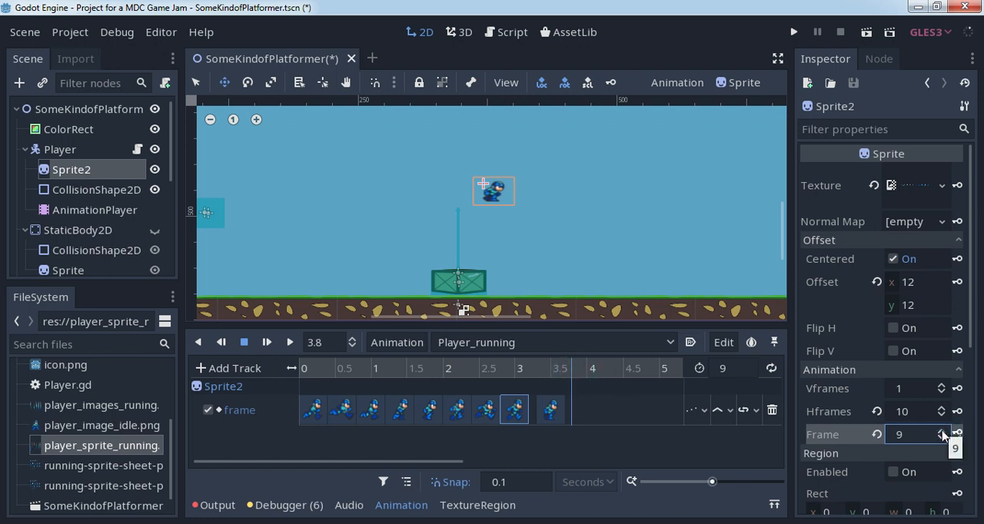
{"action": "left_click", "coordinate": [942, 438]}
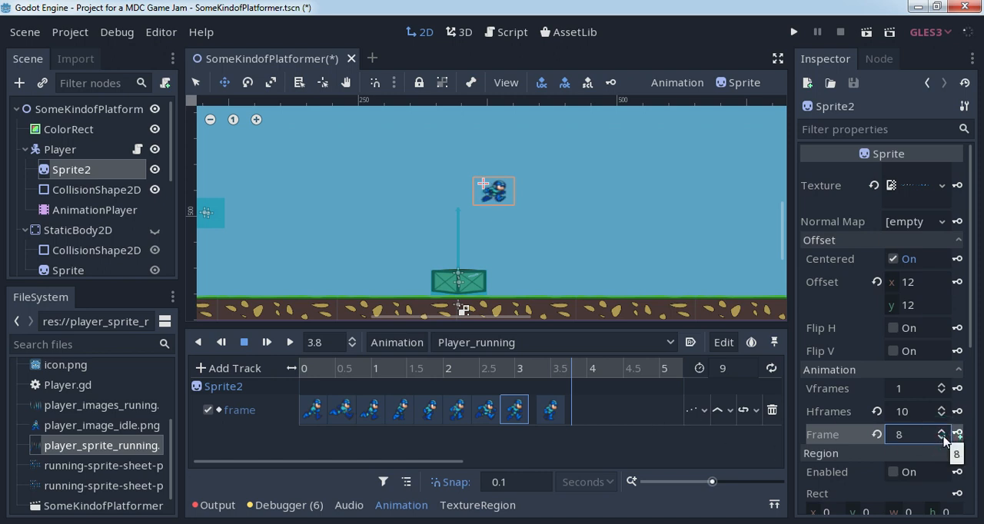
{"action": "left_click", "coordinate": [942, 438]}
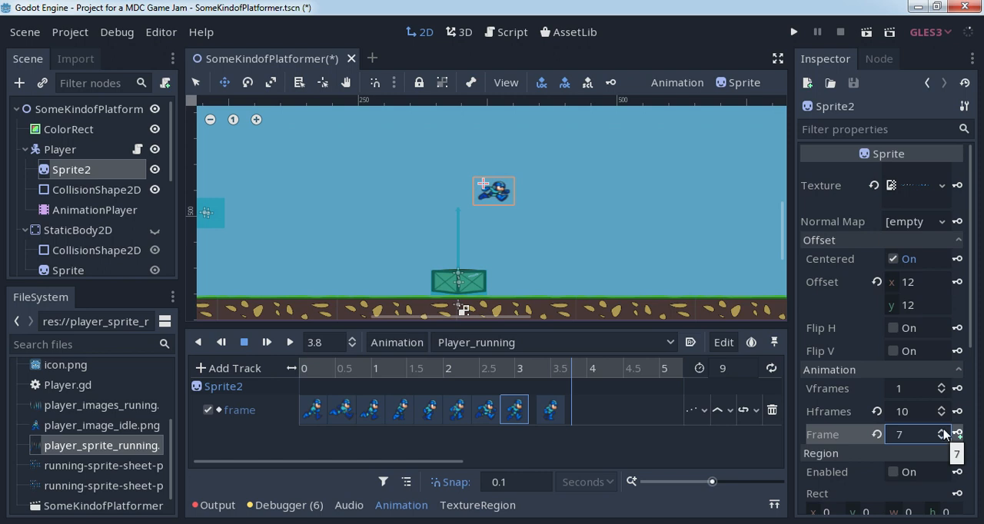
{"action": "left_click", "coordinate": [941, 431]}
{"action": "left_click", "coordinate": [941, 431]}
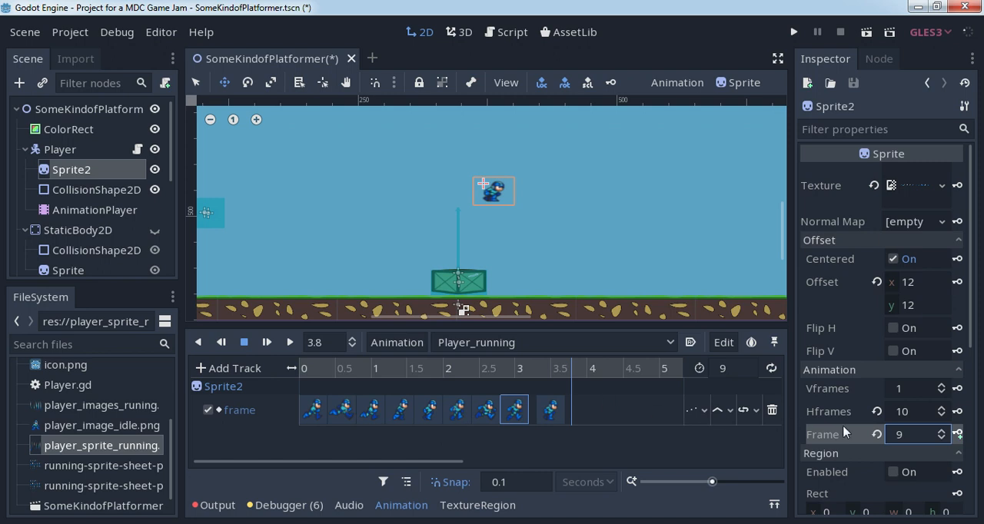
- Set Sprite2's Frame value to 0 in preparation for another key
{"action": "left_click", "coordinate": [941, 439]}
{"action": "left_click", "coordinate": [942, 439]}
{"action": "left_click", "coordinate": [941, 439]}
{"action": "left_click", "coordinate": [941, 439]}
{"action": "left_click", "coordinate": [942, 439]}
{"action": "left_click", "coordinate": [941, 439]}
{"action": "left_click", "coordinate": [942, 439]}
{"action": "left_click", "coordinate": [942, 438]}
{"action": "left_click", "coordinate": [942, 439]}
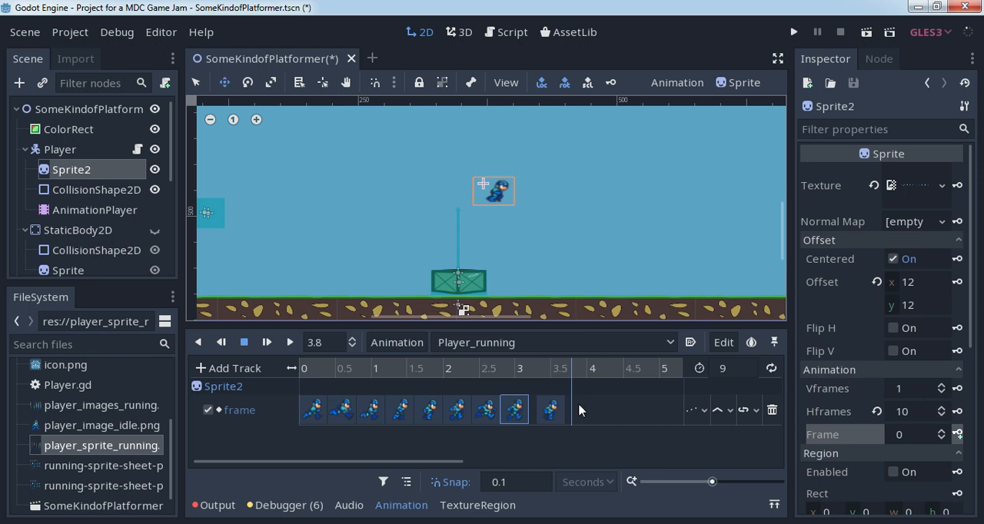
- Close the gap before the frame 9 key and shift the whole row of keys about 0.7 seconds later
{"action": "left_click", "coordinate": [549, 411]}
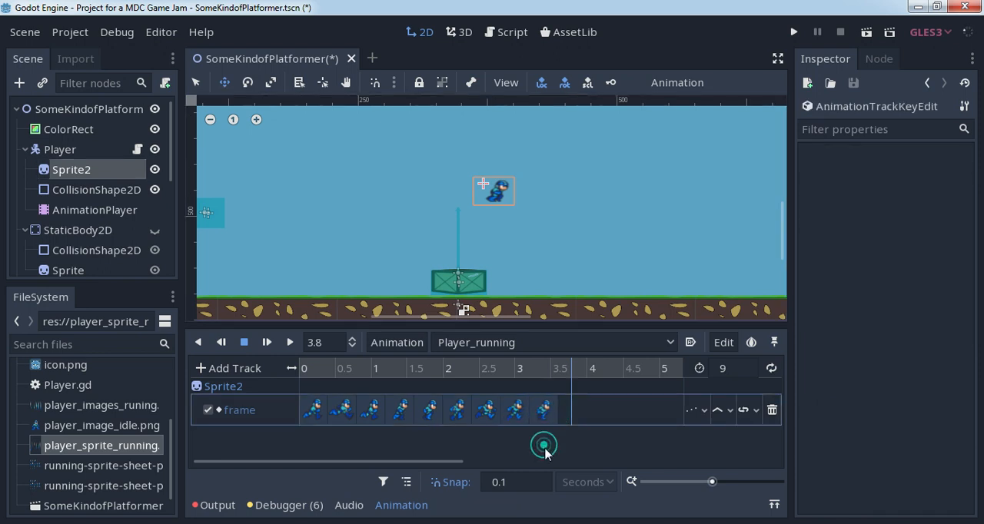
{"action": "left_click_drag", "start_coordinate": [608, 439], "coordinate": [273, 385]}
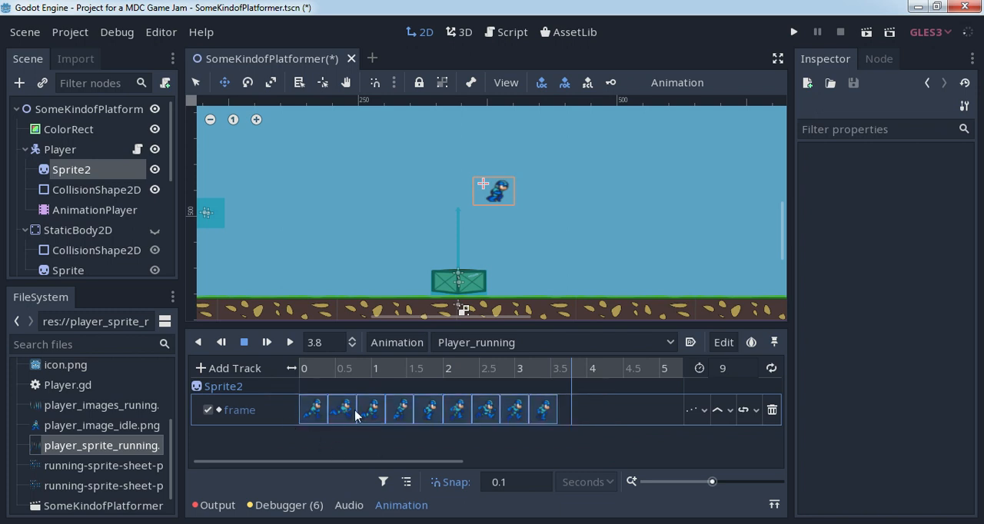
{"action": "left_click_drag", "start_coordinate": [371, 410], "coordinate": [421, 409]}
{"action": "left_click", "coordinate": [431, 455]}
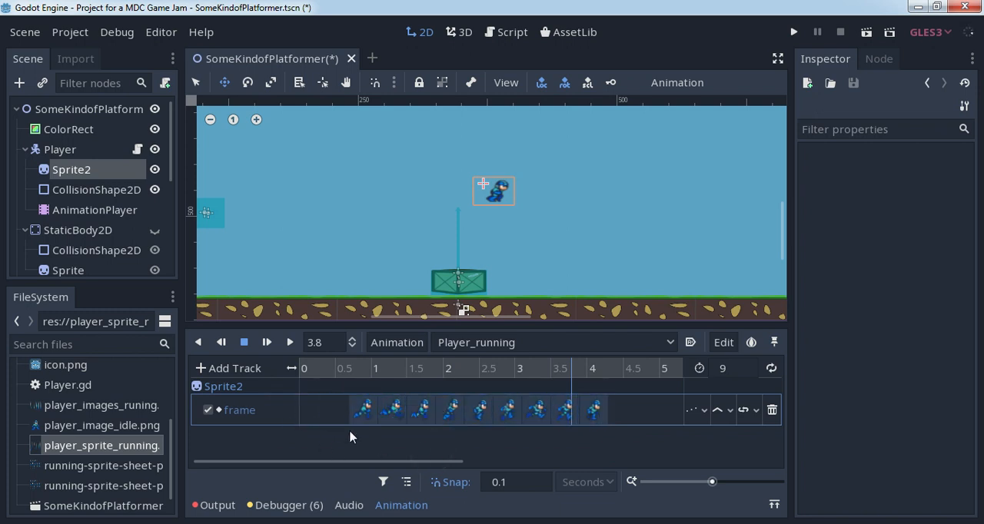
- Key Sprite2's Frame value 0 at 0.2 seconds, ahead of the existing Player_running keys
{"action": "left_click", "coordinate": [312, 369]}
{"action": "left_click", "coordinate": [79, 172]}
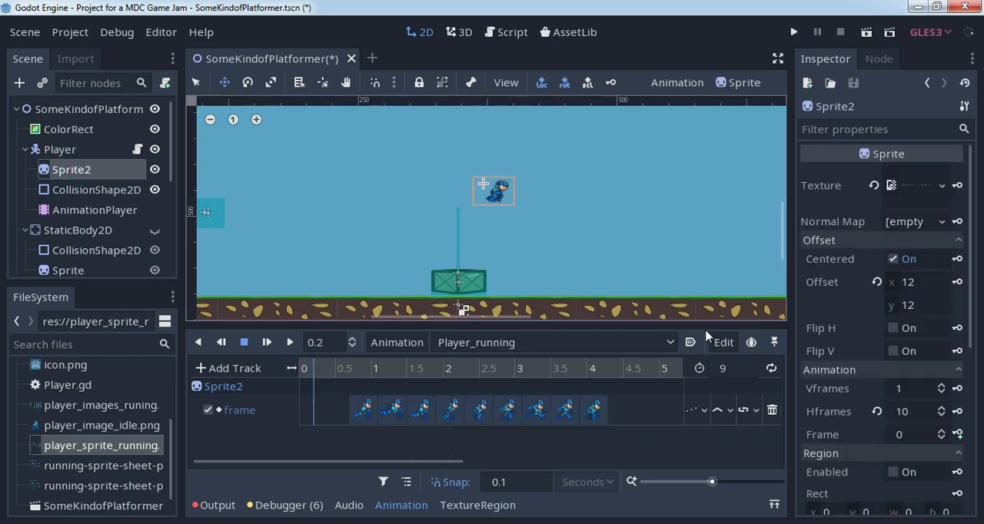
{"action": "left_click", "coordinate": [961, 434]}
{"action": "left_click", "coordinate": [957, 434]}
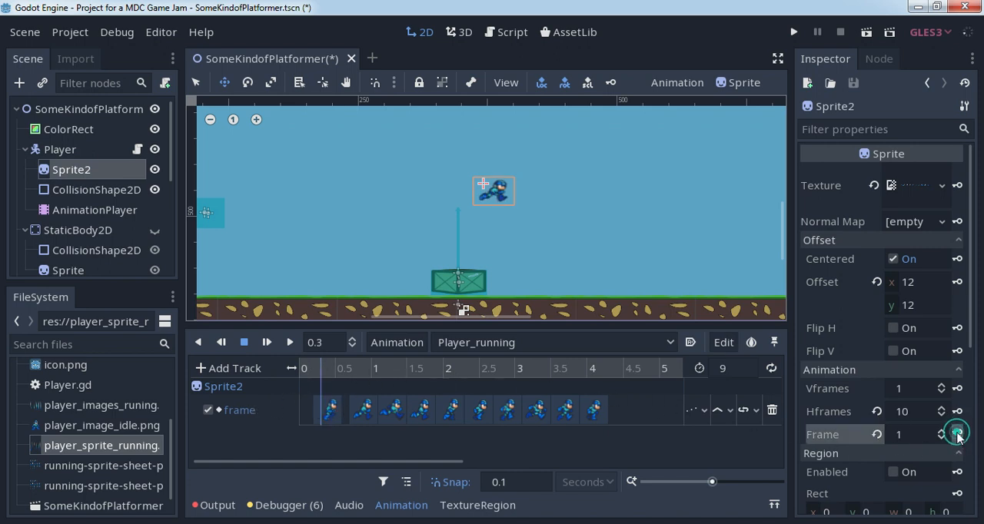
- Move the frame 0 key near the start of the track and bring the other keys earlier so all sit side by side
{"action": "left_click", "coordinate": [331, 412]}
{"action": "left_click_drag", "start_coordinate": [329, 415], "coordinate": [315, 412]}
{"action": "left_click", "coordinate": [364, 437]}
{"action": "left_click", "coordinate": [361, 413]}
{"action": "left_click_drag", "start_coordinate": [360, 413], "coordinate": [639, 444]}
{"action": "left_click", "coordinate": [387, 408]}
{"action": "left_click", "coordinate": [434, 438]}
{"action": "left_click_drag", "start_coordinate": [474, 404], "coordinate": [456, 413]}
{"action": "left_click", "coordinate": [575, 443]}
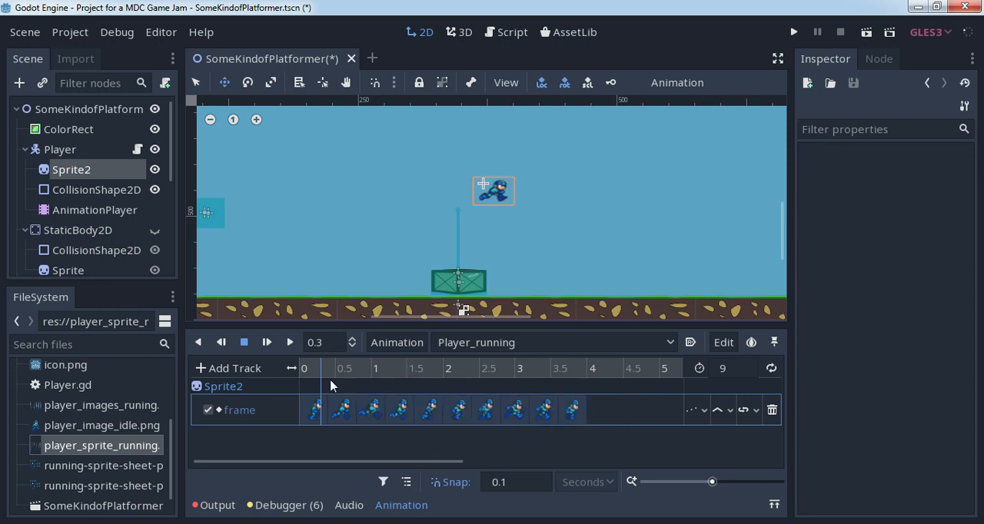
- Preview Player_running from 0 seconds with the player sprite enlarged, then stop playback
{"action": "left_click_drag", "start_coordinate": [322, 374], "coordinate": [294, 378]}
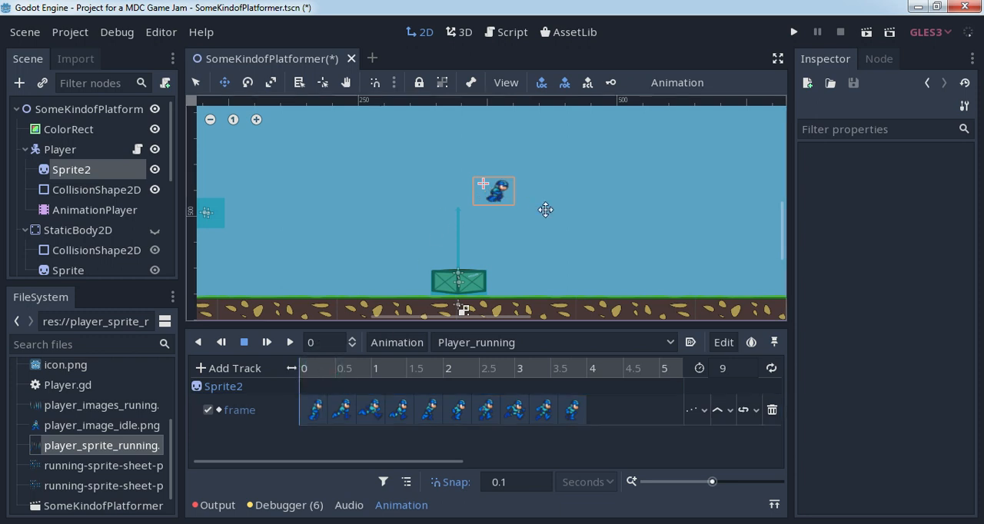
{"action": "scroll", "coordinate": [542, 203], "scroll_direction": "up", "scroll_amount": 1}
{"action": "left_click", "coordinate": [256, 119]}
{"action": "left_click", "coordinate": [256, 119]}
{"action": "left_click", "coordinate": [256, 119]}
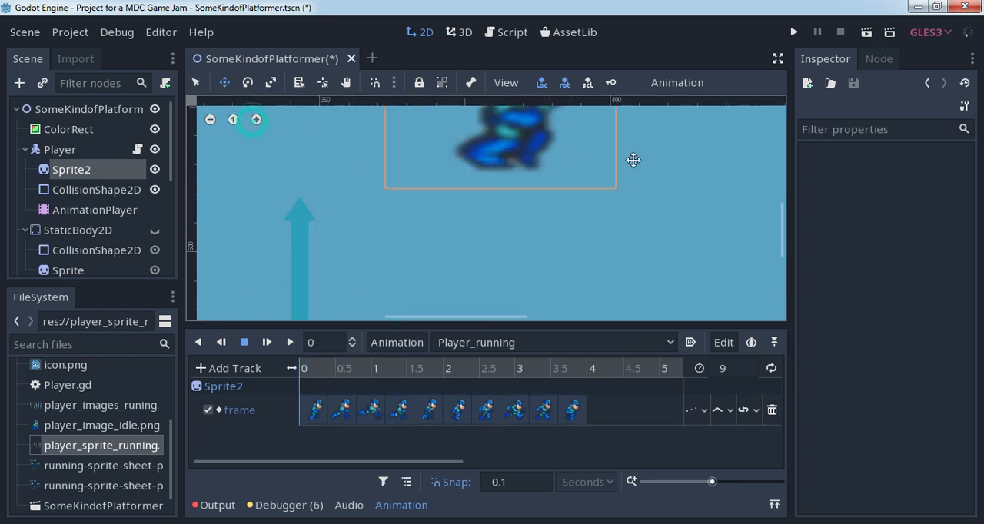
{"action": "left_click_drag", "start_coordinate": [563, 154], "coordinate": [526, 252]}
{"action": "left_click", "coordinate": [290, 343]}
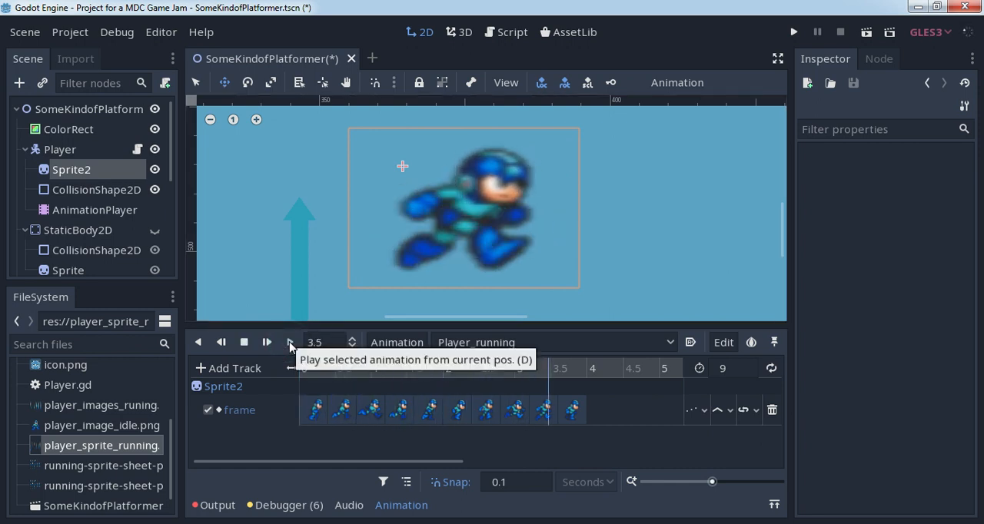
{"action": "left_click", "coordinate": [244, 342]}
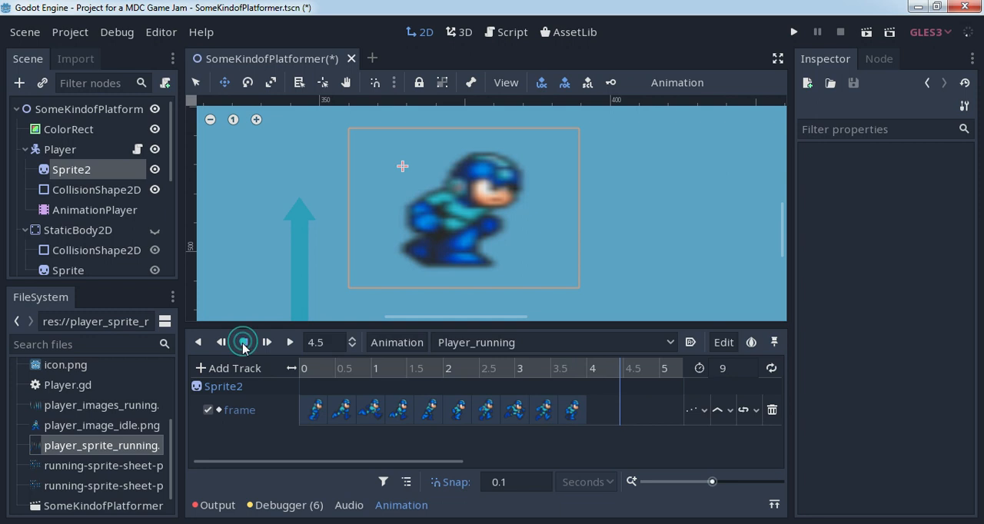
- Pack all ten frame keys into about the first second of Player_running, roughly 0.1 seconds apart
{"action": "left_click", "coordinate": [342, 409]}
{"action": "left_click_drag", "start_coordinate": [341, 411], "coordinate": [320, 418]}
{"action": "left_click", "coordinate": [371, 410]}
{"action": "left_click_drag", "start_coordinate": [377, 409], "coordinate": [340, 411]}
{"action": "left_click_drag", "start_coordinate": [400, 409], "coordinate": [338, 412]}
{"action": "left_click_drag", "start_coordinate": [428, 410], "coordinate": [349, 417]}
{"action": "left_click_drag", "start_coordinate": [458, 410], "coordinate": [350, 420]}
{"action": "left_click_drag", "start_coordinate": [486, 410], "coordinate": [361, 422]}
{"action": "left_click_drag", "start_coordinate": [512, 415], "coordinate": [376, 411]}
{"action": "left_click_drag", "start_coordinate": [544, 410], "coordinate": [376, 421]}
{"action": "left_click_drag", "start_coordinate": [571, 413], "coordinate": [380, 419]}
{"action": "left_click", "coordinate": [469, 411]}
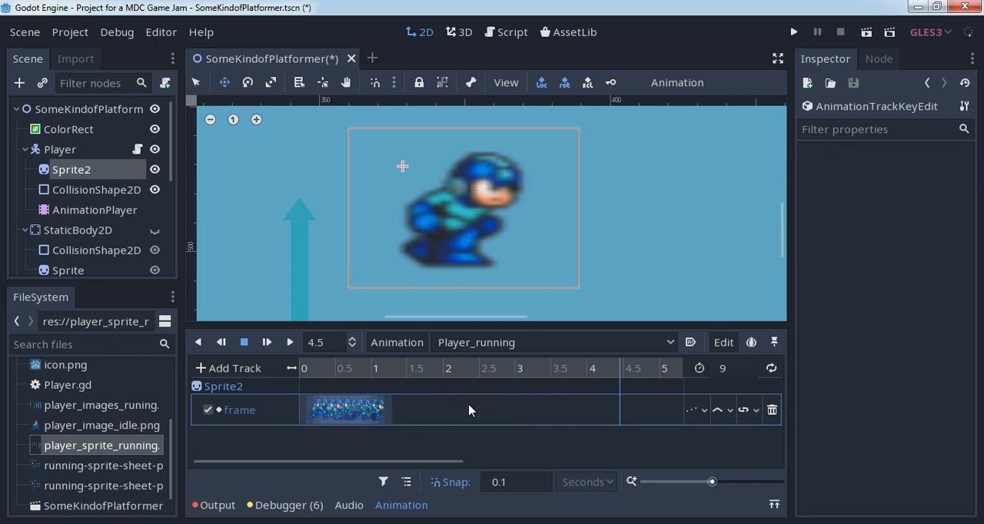
- Play the tightened Player_running animation from 0 seconds, stop it and return to the start
{"action": "left_click", "coordinate": [307, 369]}
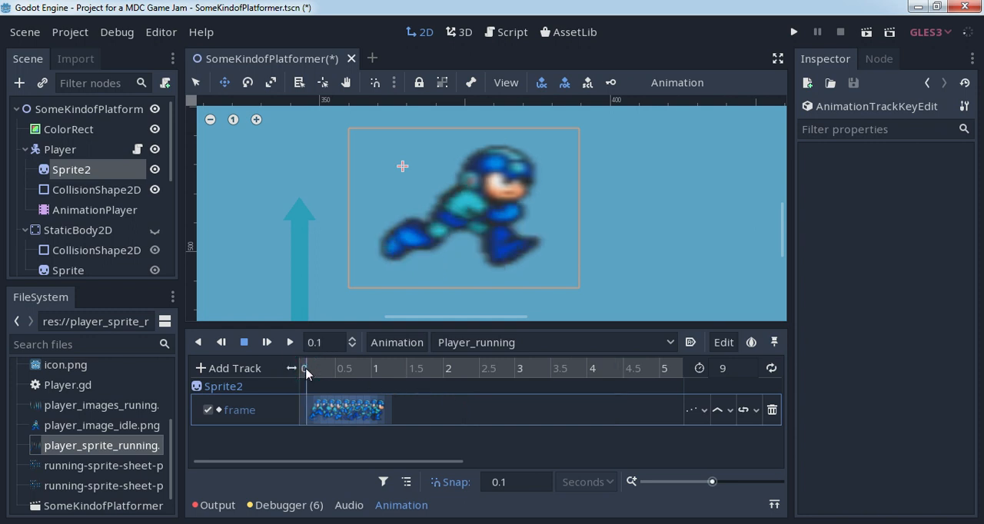
{"action": "left_click", "coordinate": [296, 371]}
{"action": "left_click", "coordinate": [290, 342]}
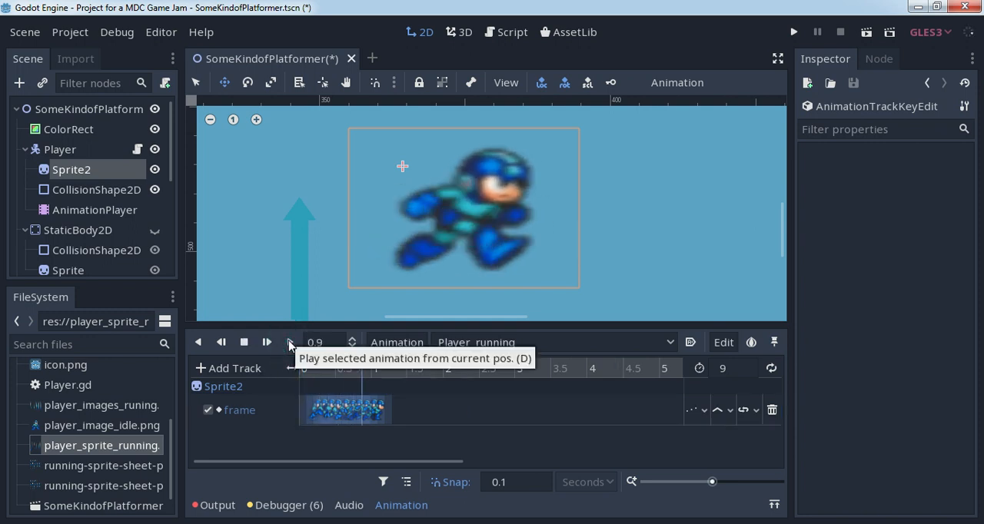
{"action": "left_click", "coordinate": [243, 342]}
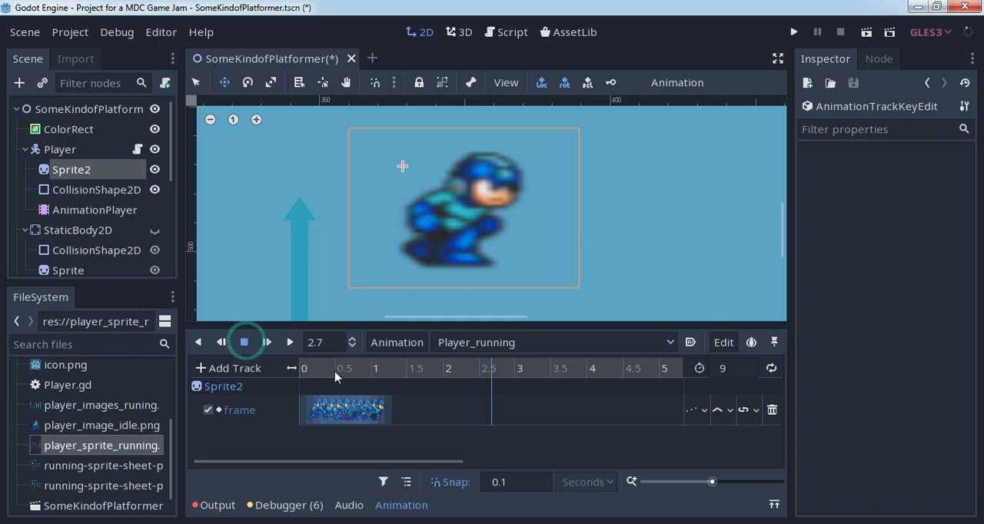
{"action": "left_click", "coordinate": [311, 368]}
{"action": "left_click", "coordinate": [299, 371]}
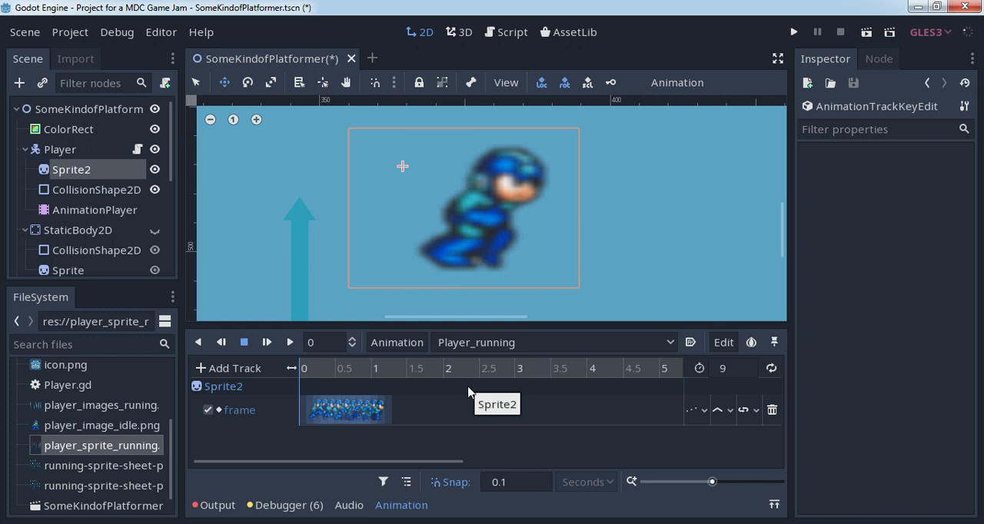
{"action": "scroll", "coordinate": [492, 271], "scroll_direction": "down", "scroll_amount": 5}
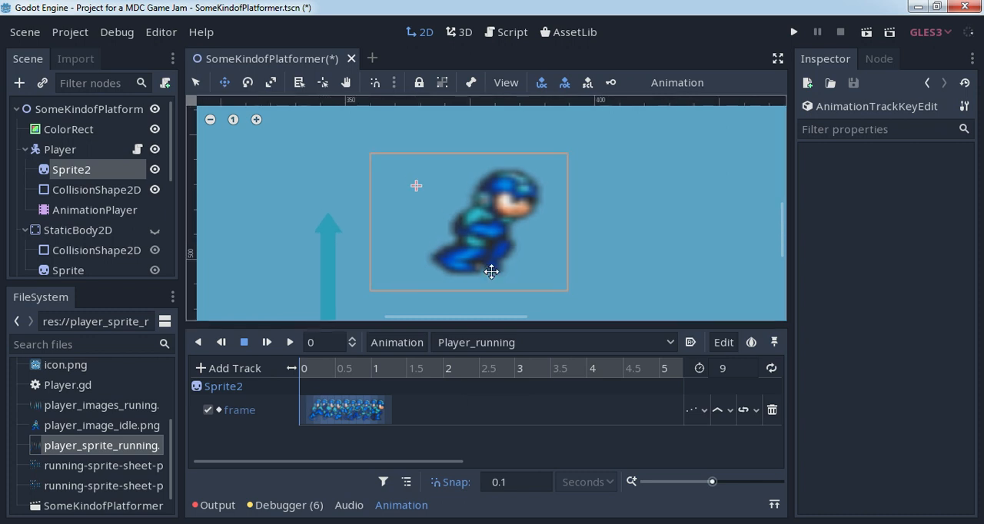
{"action": "scroll", "coordinate": [492, 271], "scroll_direction": "down", "scroll_amount": 4}
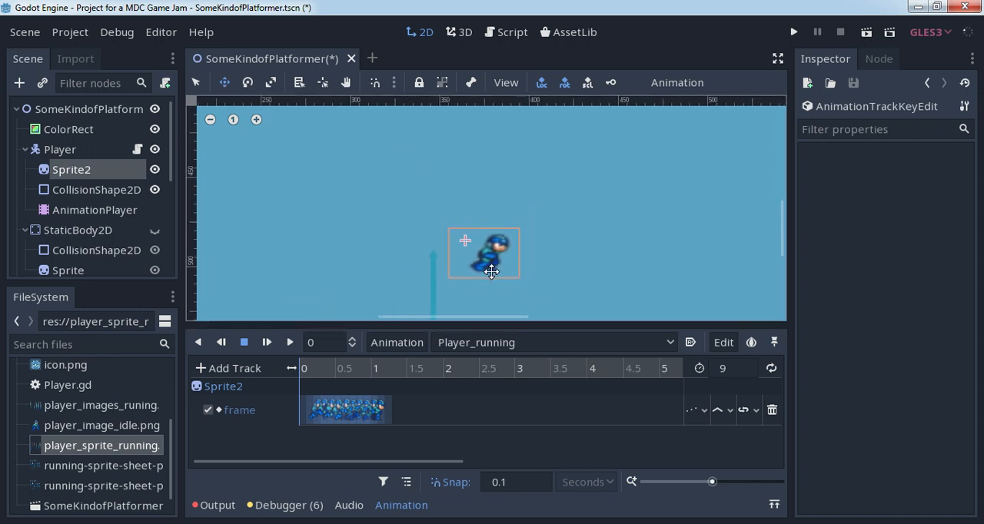
{"action": "scroll", "coordinate": [578, 259], "scroll_direction": "down", "scroll_amount": 5}
{"action": "middle_click_drag", "start_coordinate": [602, 271], "coordinate": [543, 232]}
{"action": "scroll", "coordinate": [542, 232], "scroll_direction": "down", "scroll_amount": 3}
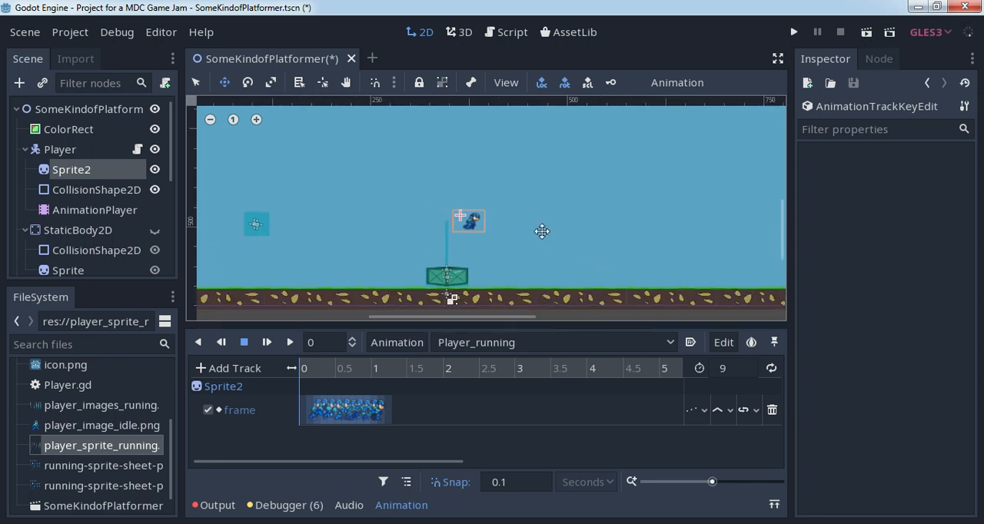
{"action": "scroll", "coordinate": [542, 231], "scroll_direction": "down", "scroll_amount": 1}
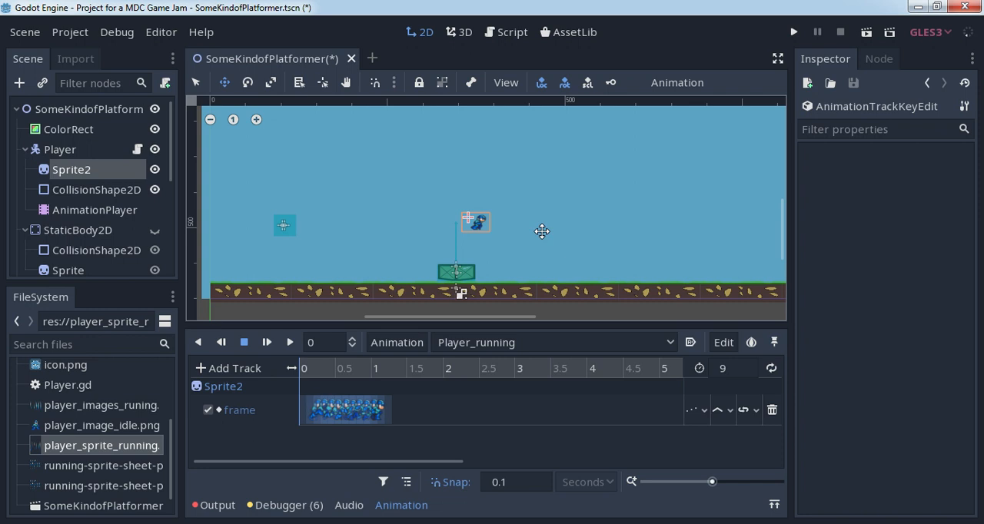
{"action": "scroll", "coordinate": [538, 215], "scroll_direction": "down", "scroll_amount": 1}
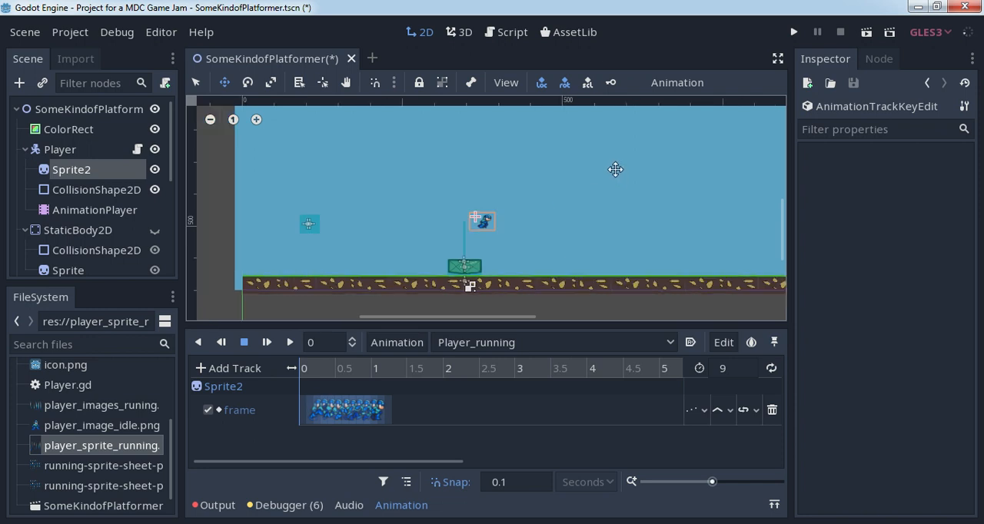
{"action": "middle_click_drag", "start_coordinate": [615, 171], "coordinate": [572, 203]}
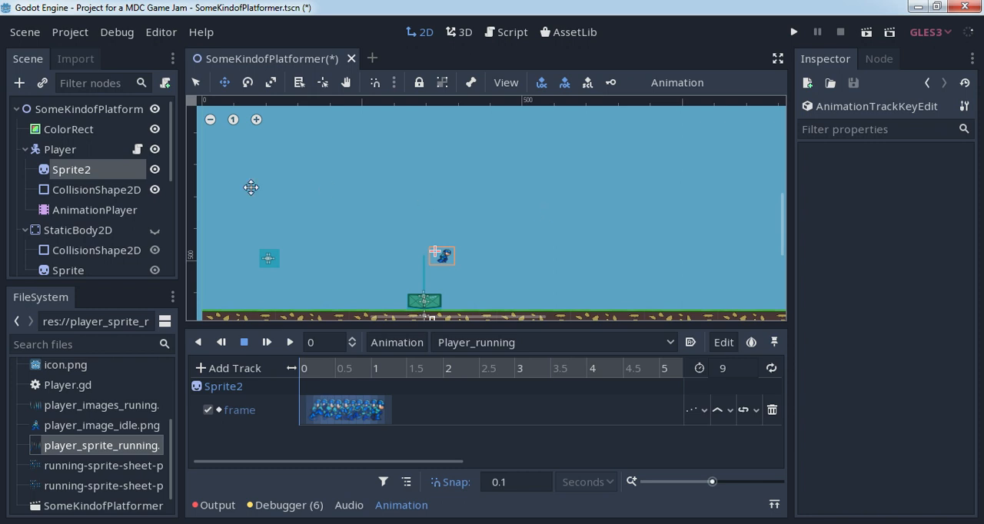
- Open the Player script and insert two blank lines below the score_label declaration for a new variable
{"action": "left_click", "coordinate": [137, 150]}
{"action": "scroll", "coordinate": [496, 184], "scroll_direction": "down", "scroll_amount": 7}
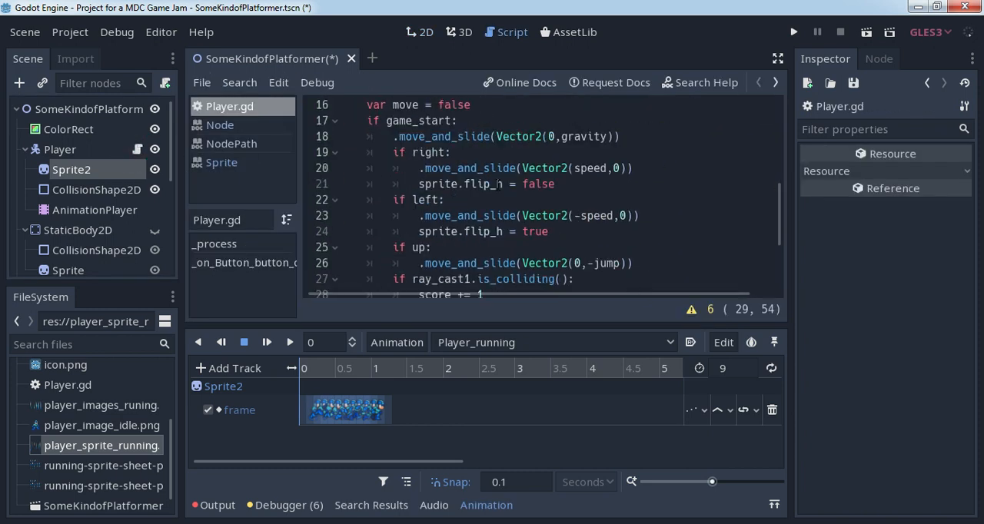
{"action": "scroll", "coordinate": [492, 184], "scroll_direction": "up", "scroll_amount": 2}
{"action": "scroll", "coordinate": [497, 185], "scroll_direction": "up", "scroll_amount": 1}
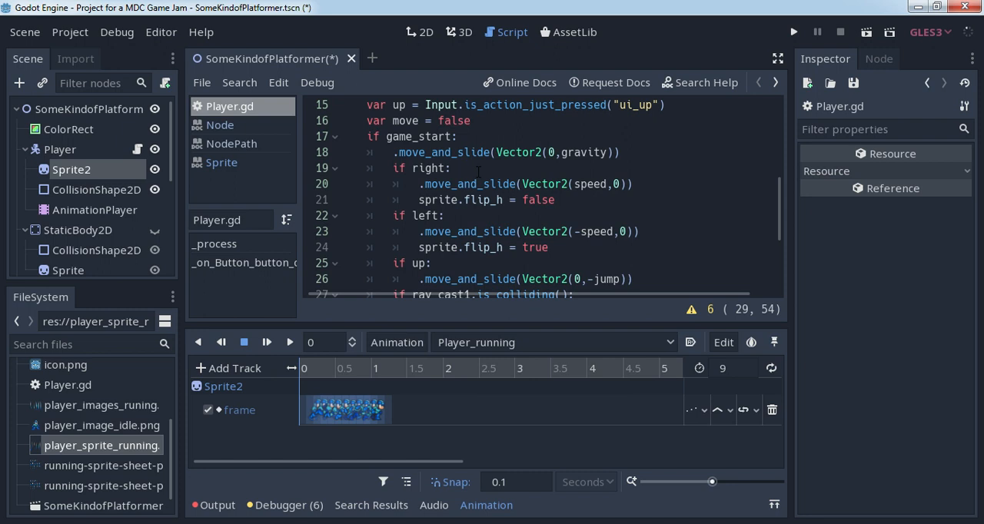
{"action": "scroll", "coordinate": [478, 171], "scroll_direction": "up", "scroll_amount": 5}
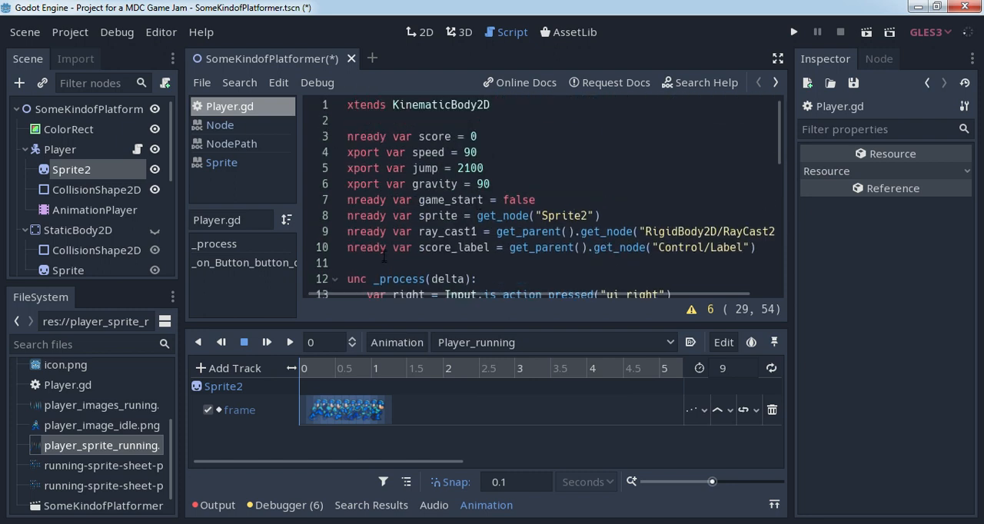
{"action": "left_click", "coordinate": [383, 260]}
{"action": "key", "text": "Return"}
{"action": "key", "text": "Return"}
{"action": "key", "text": "Up"}
{"action": "key", "text": "Up"}
{"action": "key", "text": "Up"}
{"action": "key", "text": "Down"}
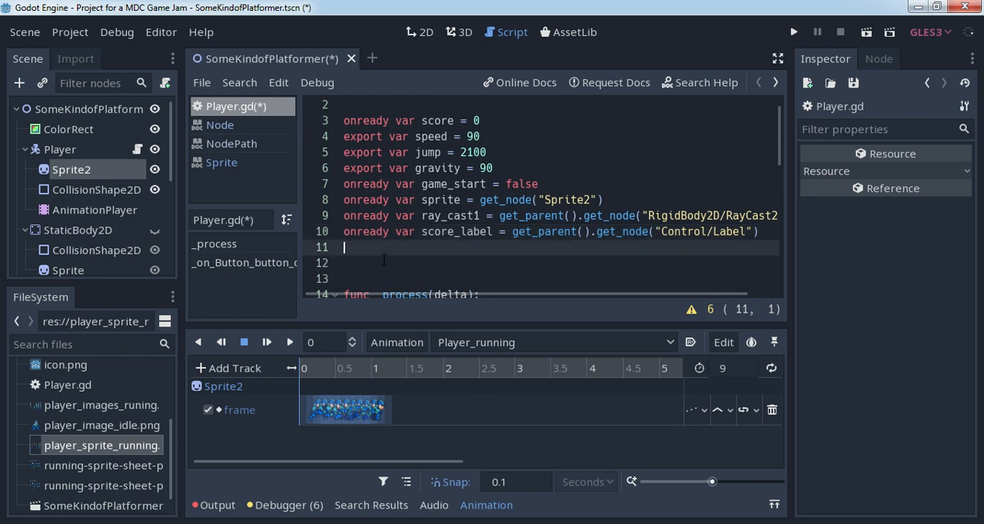
- Declare an onready variable named animation on the line below score_label
{"action": "type", "text": "onready var"}
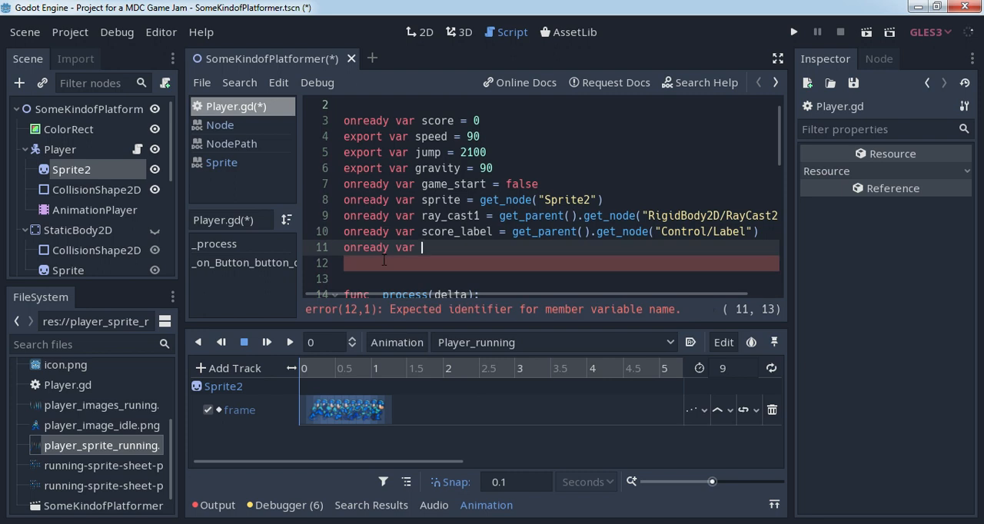
{"action": "type", "text": "animation"}
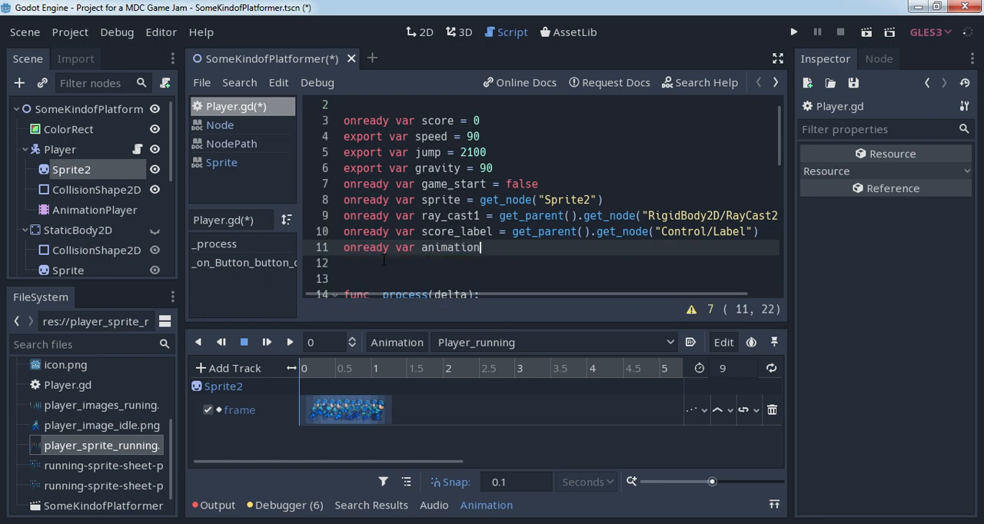
{"action": "type", "text": " = get_"}
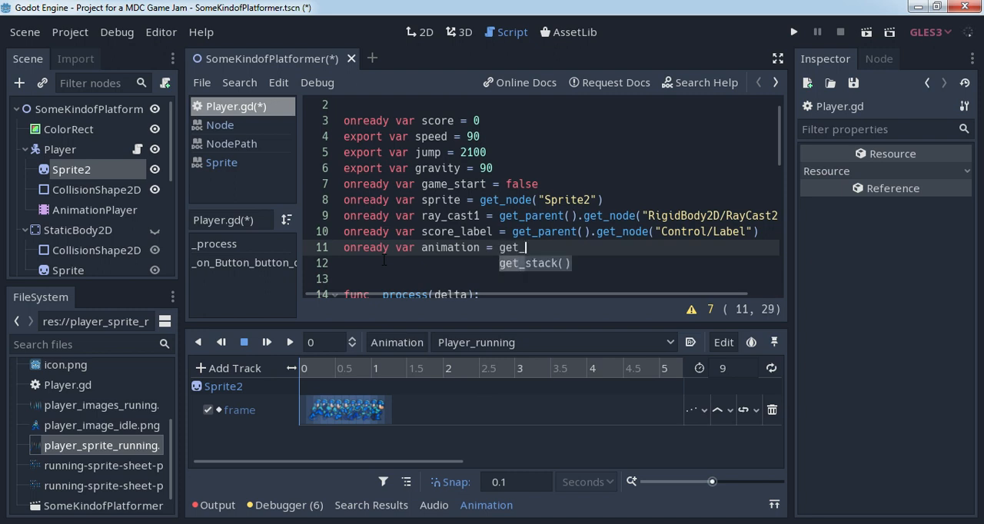
{"action": "type", "text": "parent()"}
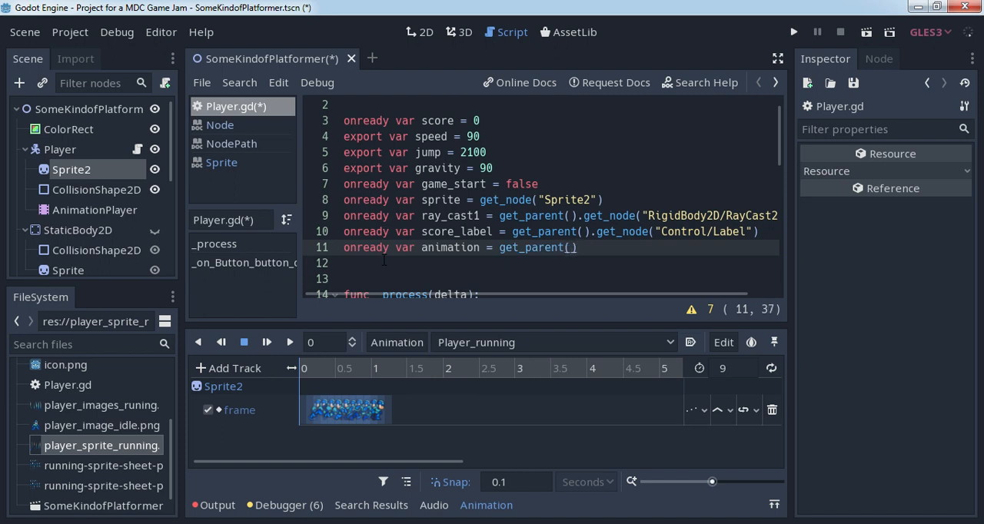
{"action": "type", "text": ".get_"}
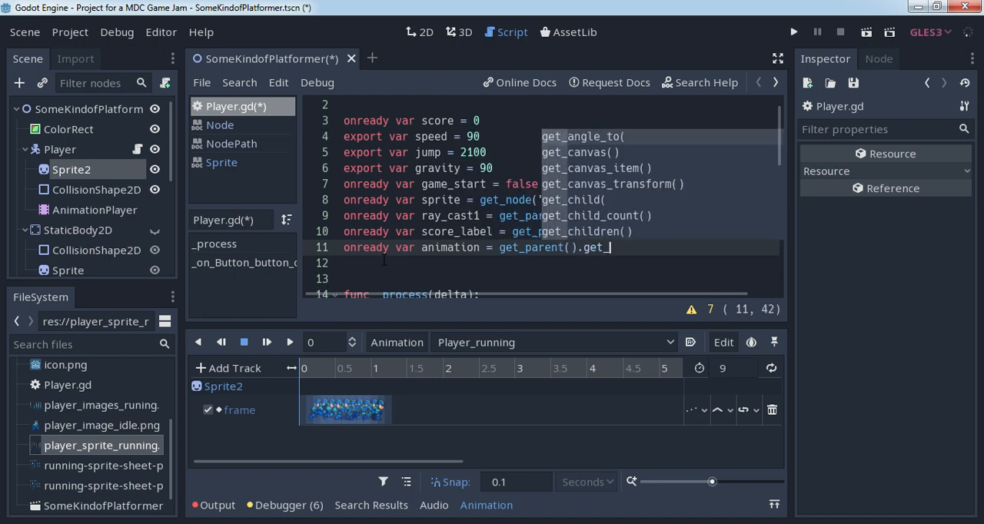
{"action": "type", "text": "node(\""}
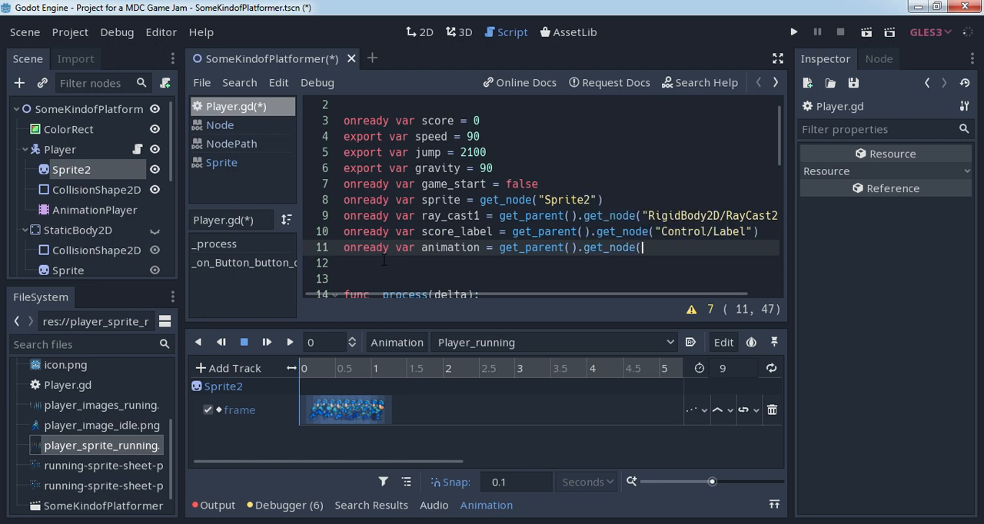
- Assign get_parent().get_node("Player/AnimationPlayer") to the animation variable
{"action": "key", "text": "Down"}
{"action": "key", "text": "Down"}
{"action": "key", "text": "Down"}
{"action": "key", "text": "Down"}
{"action": "key", "text": "Down"}
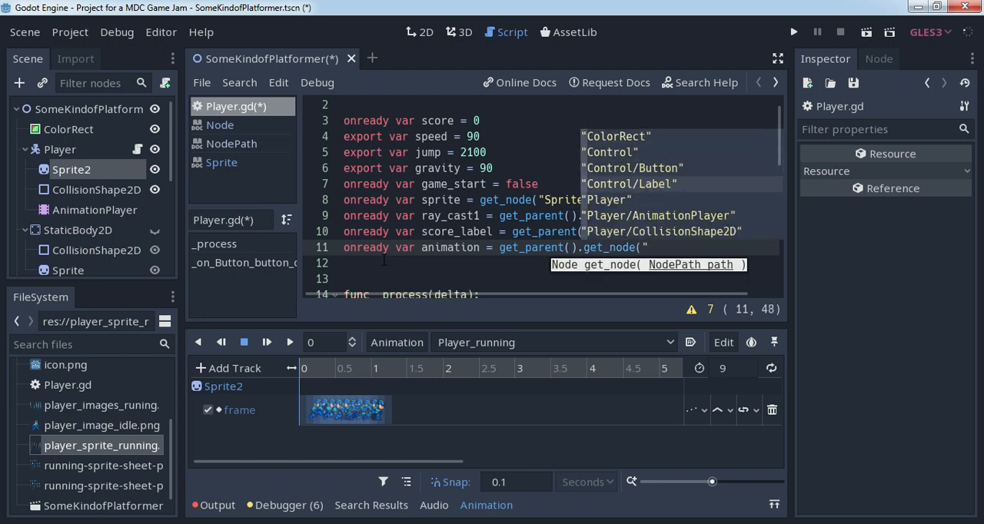
{"action": "key", "text": "Down"}
{"action": "key", "text": "Return"}
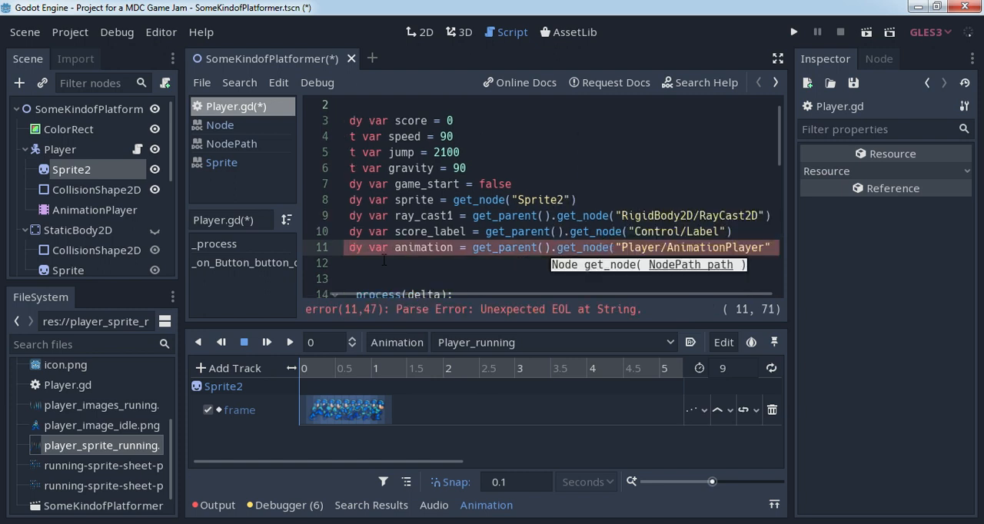
{"action": "type", "text": ")"}
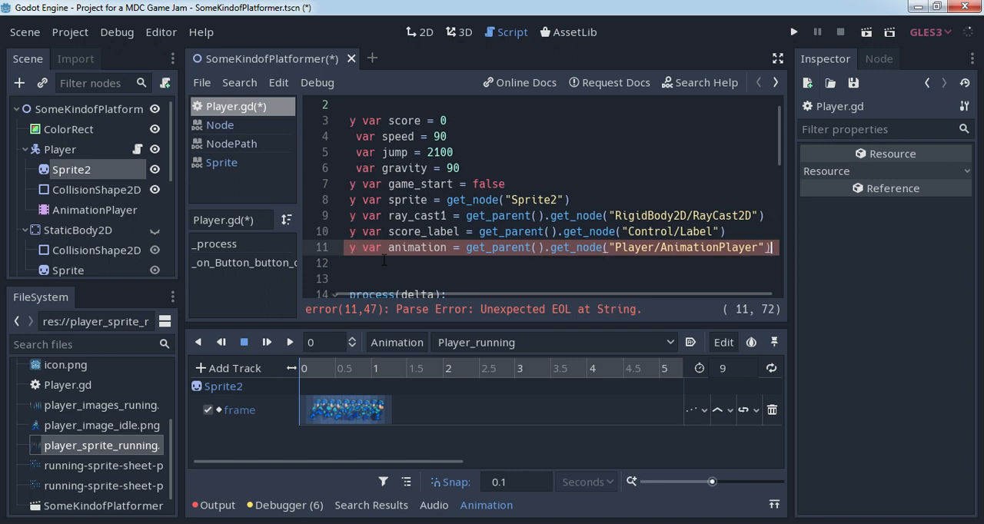
- In the "if right" block of _process, add animation.play("Player_running") below sprite.flip_h = false
{"action": "scroll", "coordinate": [384, 260], "scroll_direction": "down", "scroll_amount": 8}
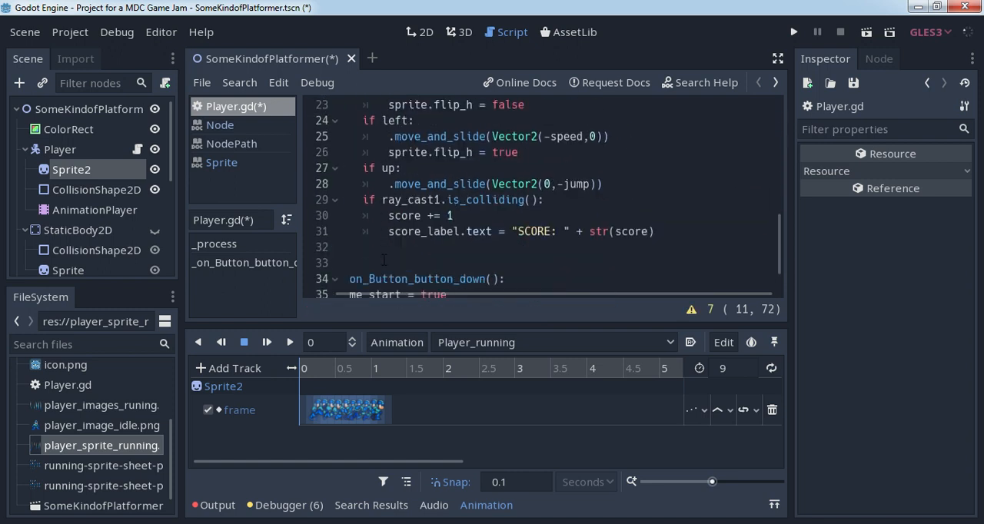
{"action": "scroll", "coordinate": [384, 260], "scroll_direction": "up", "scroll_amount": 3}
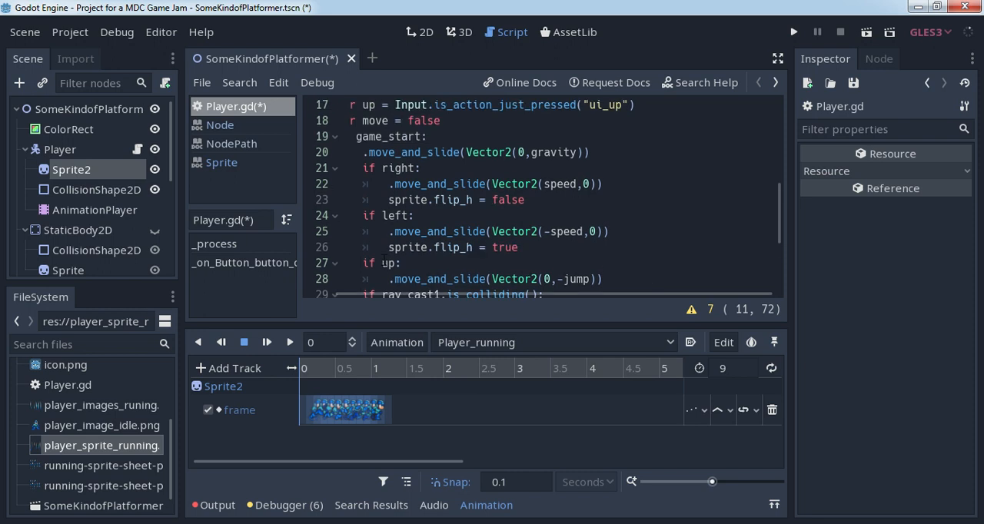
{"action": "scroll", "coordinate": [382, 296], "scroll_direction": "left", "scroll_amount": 2}
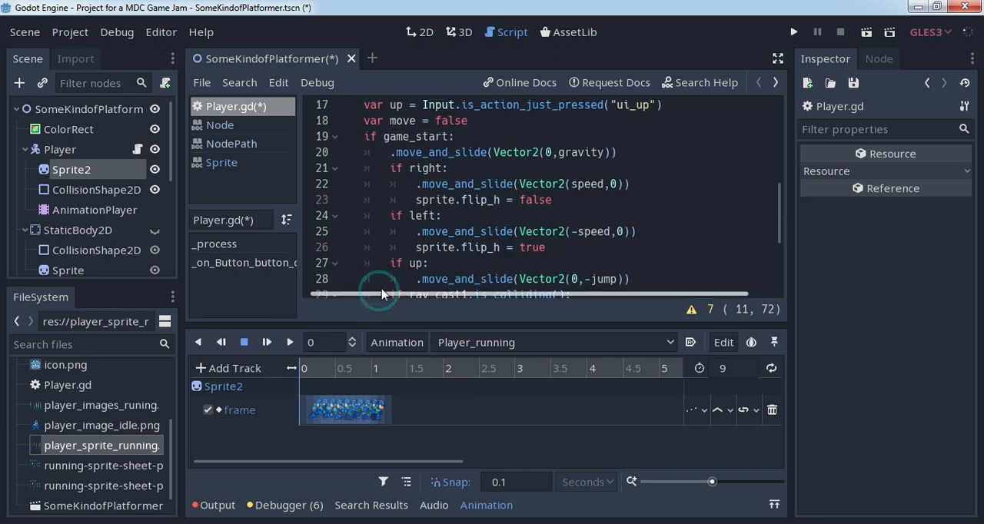
{"action": "left_click", "coordinate": [579, 200]}
{"action": "key", "text": "Return"}
{"action": "type", "text": "amn"}
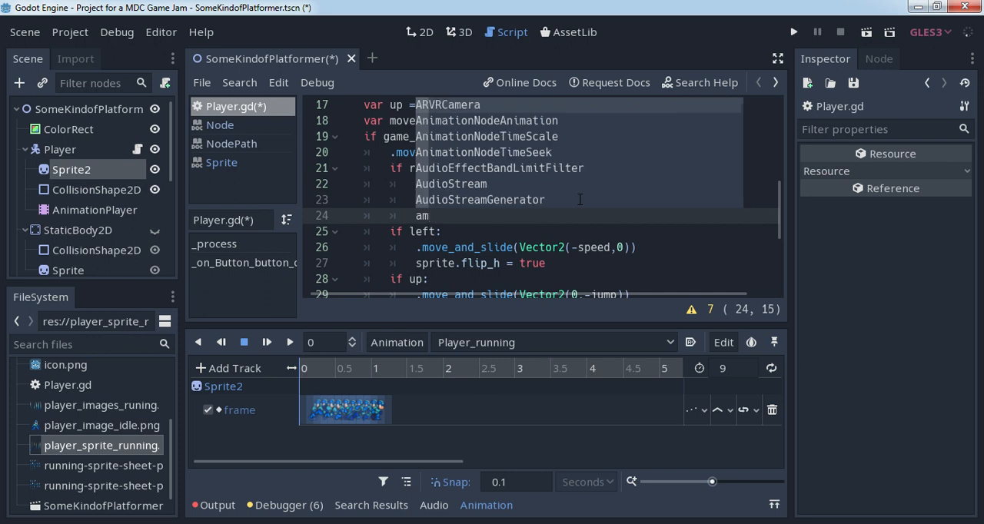
{"action": "type", "text": "imat"}
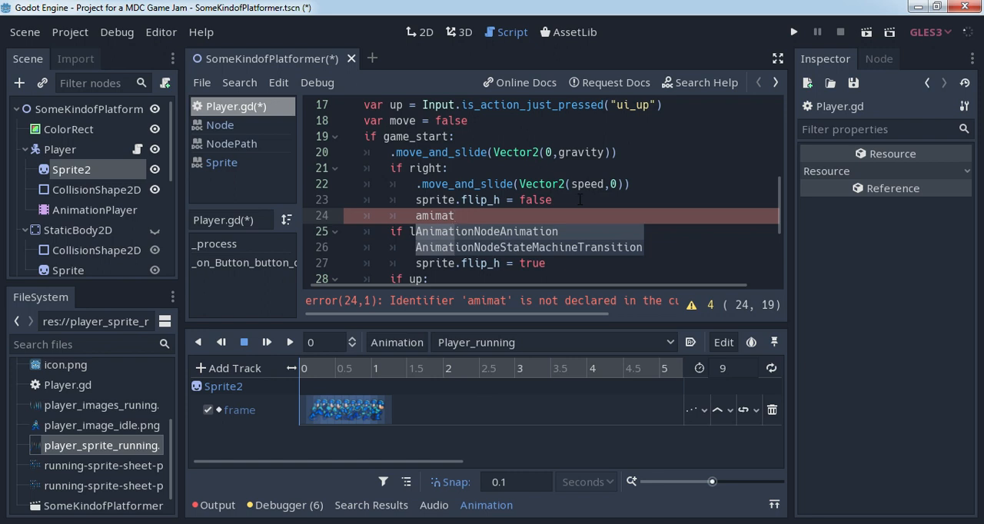
{"action": "key", "text": "BackSpace"}
{"action": "key", "text": "BackSpace"}
{"action": "key", "text": "BackSpace"}
{"action": "key", "text": "BackSpace"}
{"action": "key", "text": "BackSpace"}
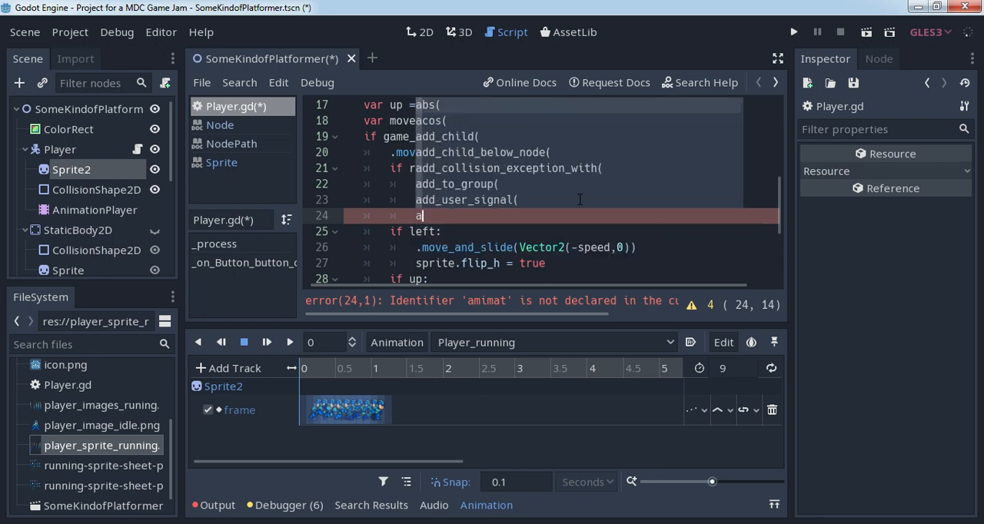
{"action": "type", "text": "nima"}
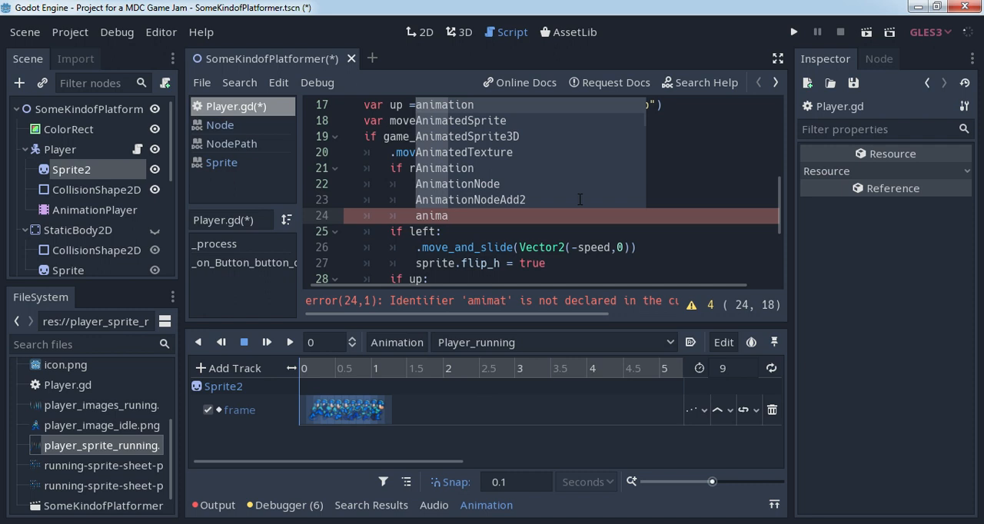
{"action": "key", "text": "Return"}
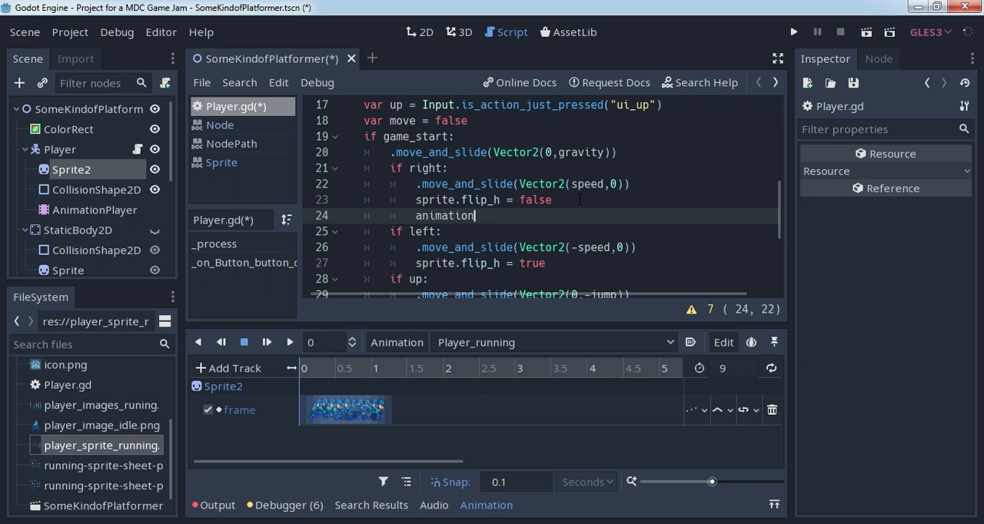
{"action": "type", "text": ".pla"}
{"action": "key", "text": "Return"}
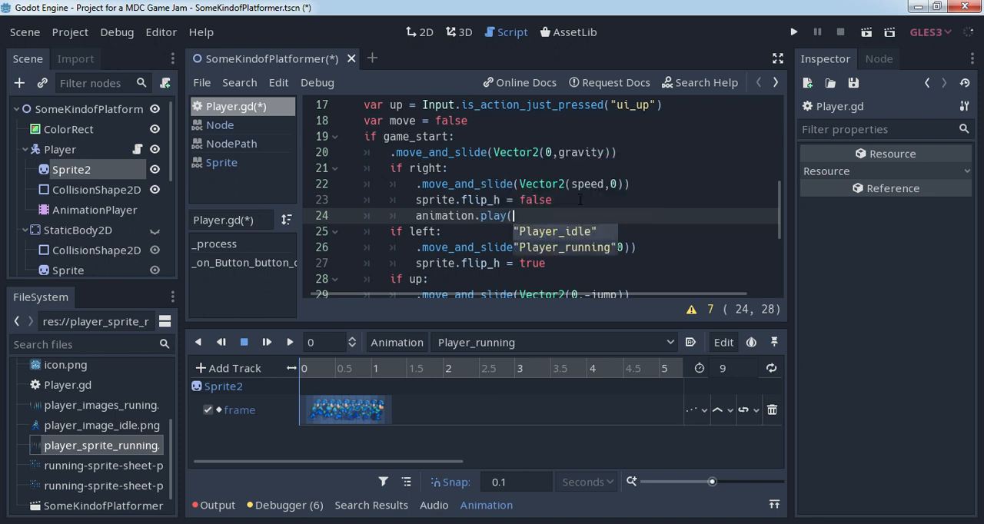
{"action": "key", "text": "Down"}
{"action": "key", "text": "Return"}
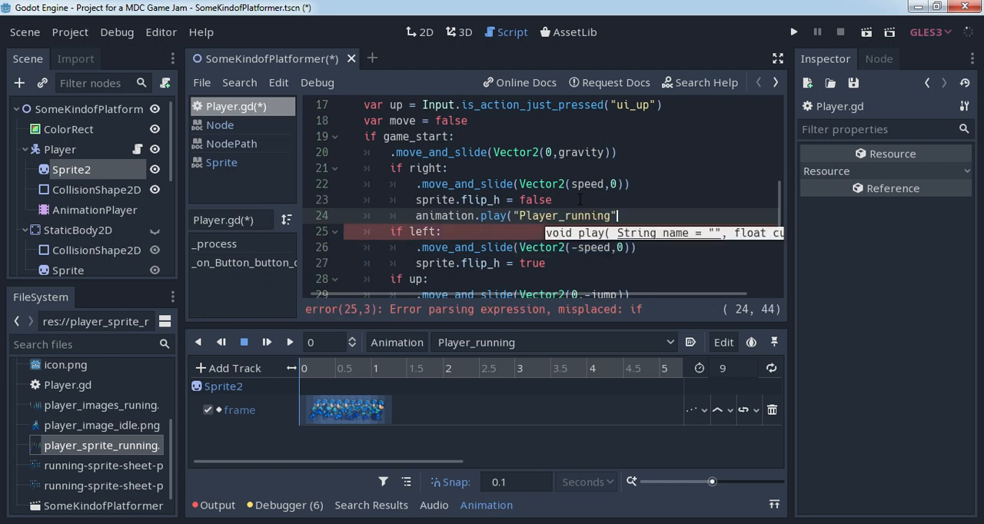
{"action": "type", "text": ")"}
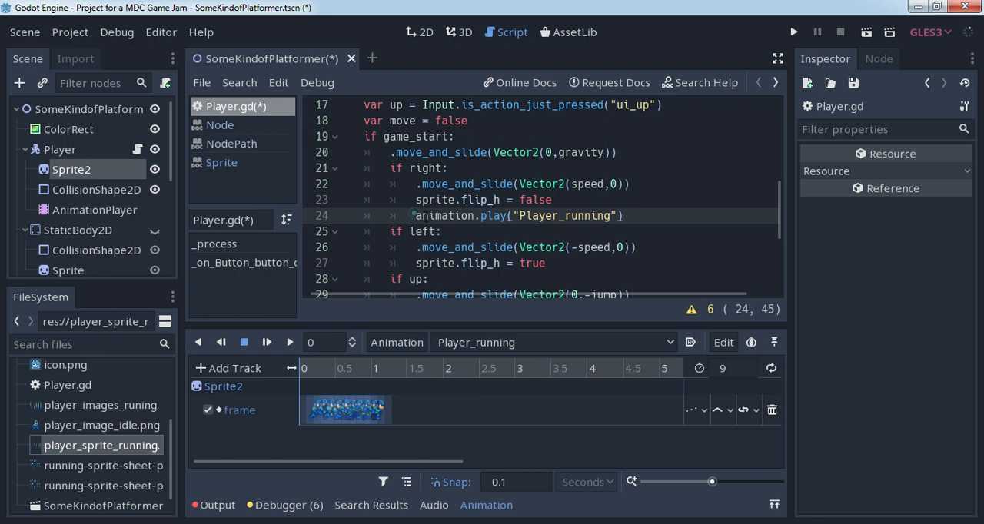
- Copy the animation.play("Player_running") line into the "if left" block, below sprite.flip_h = true
{"action": "left_click_drag", "start_coordinate": [415, 215], "coordinate": [631, 218]}
{"action": "key", "text": "ctrl+c"}
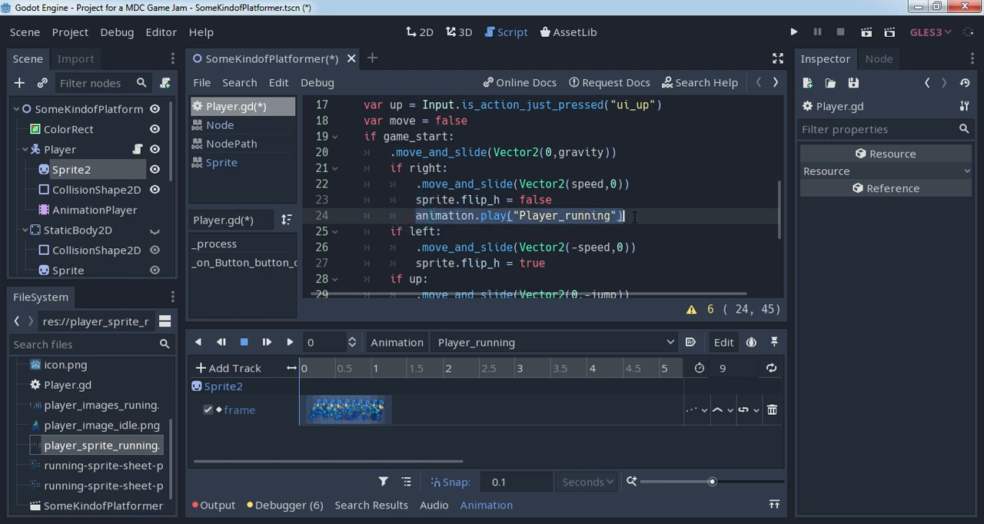
{"action": "left_click", "coordinate": [579, 263]}
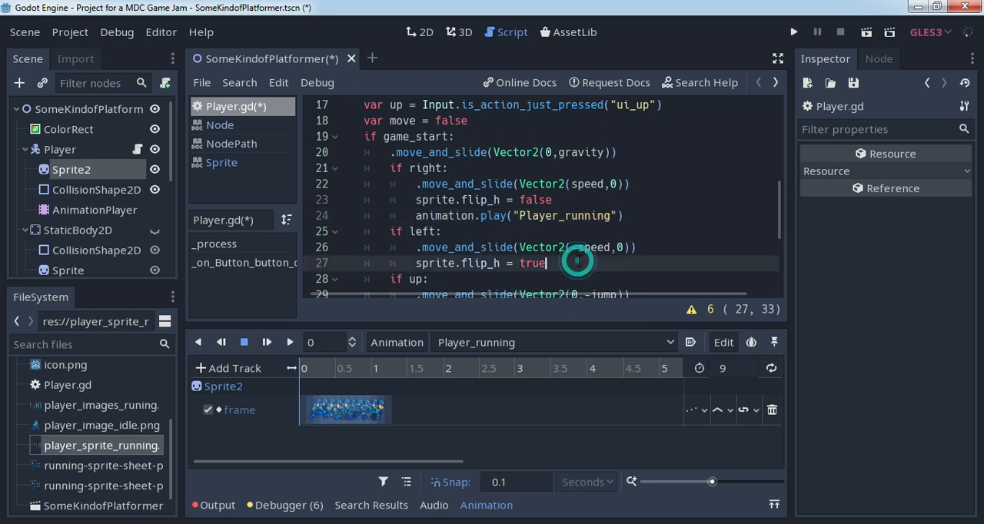
{"action": "key", "text": "Return"}
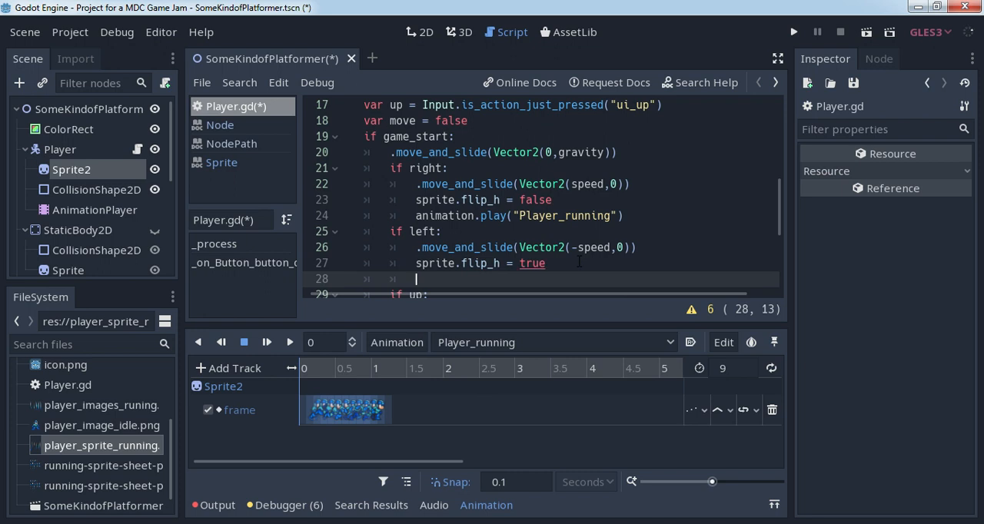
{"action": "key", "text": "ctrl+v"}
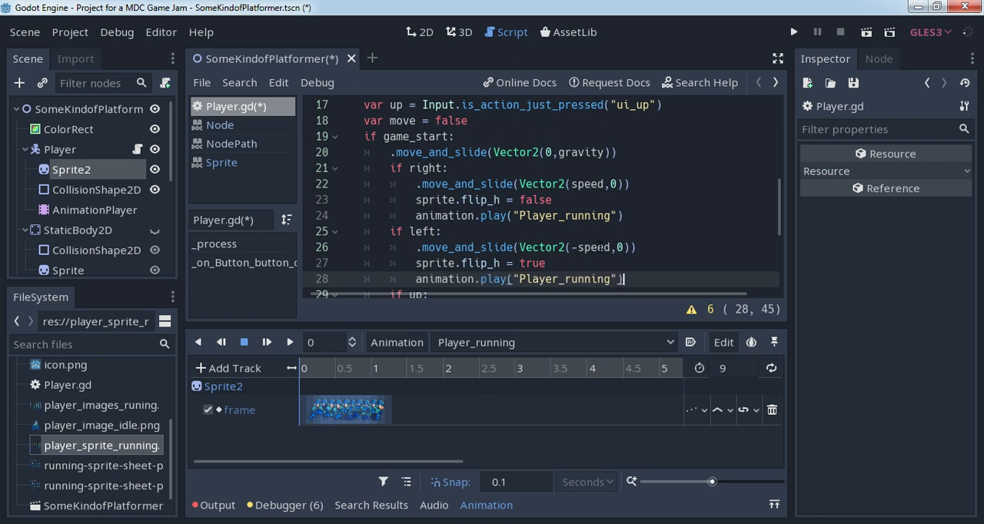
- Run the scene, start the game, test the player running both ways and jumping, and close the game window
{"action": "left_click", "coordinate": [866, 33]}
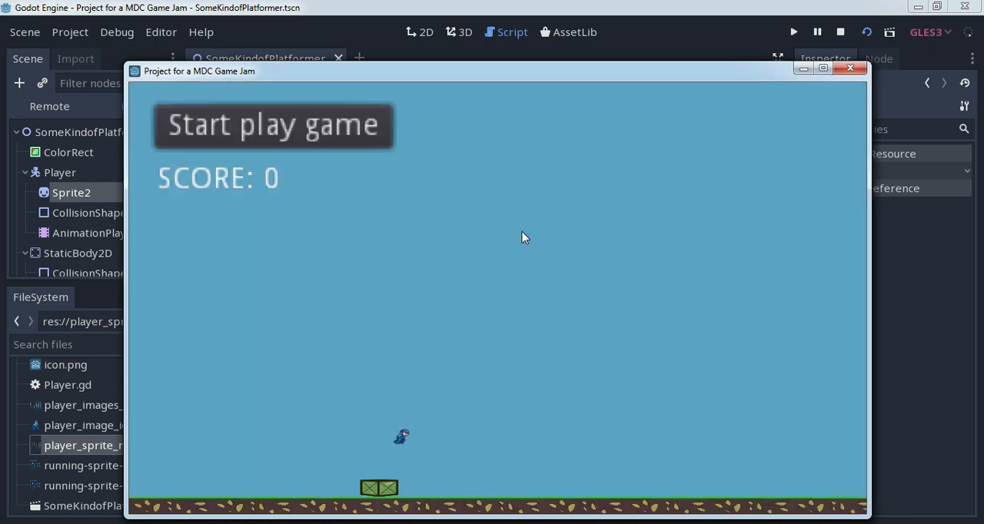
{"action": "left_click", "coordinate": [319, 131]}
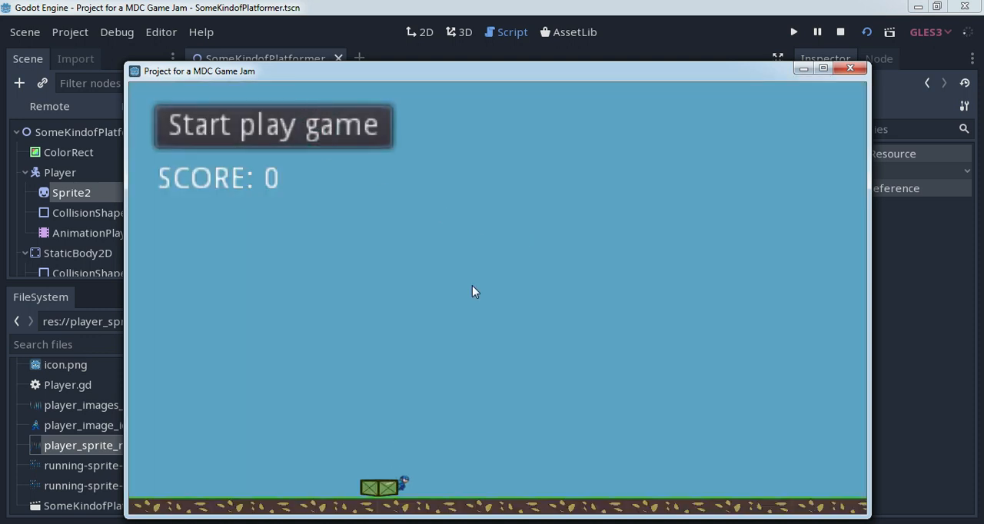
{"action": "key", "text": "Right"}
{"action": "key", "text": "Left"}
{"action": "key", "text": "Right"}
{"action": "key", "text": "Left"}
{"action": "key", "text": "Left"}
{"action": "key", "text": "Up"}
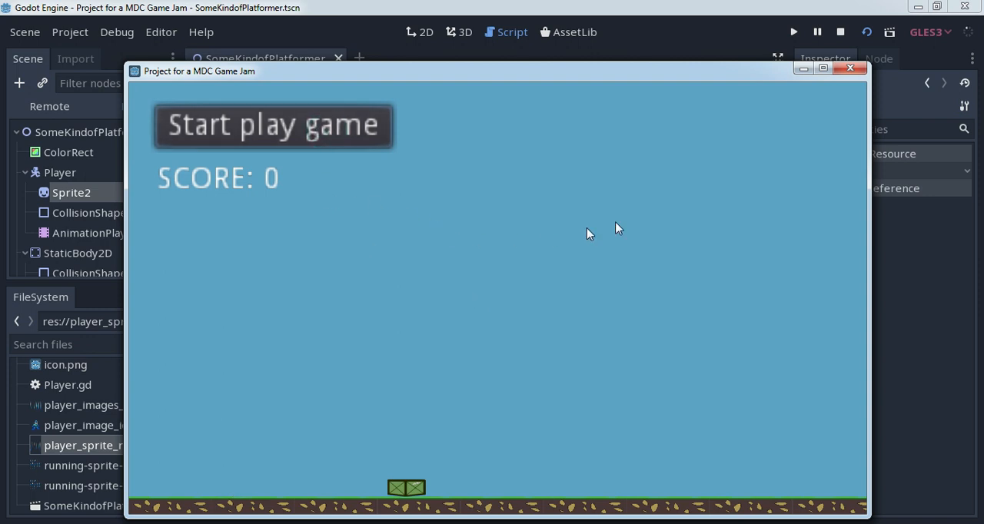
{"action": "left_click", "coordinate": [850, 67]}
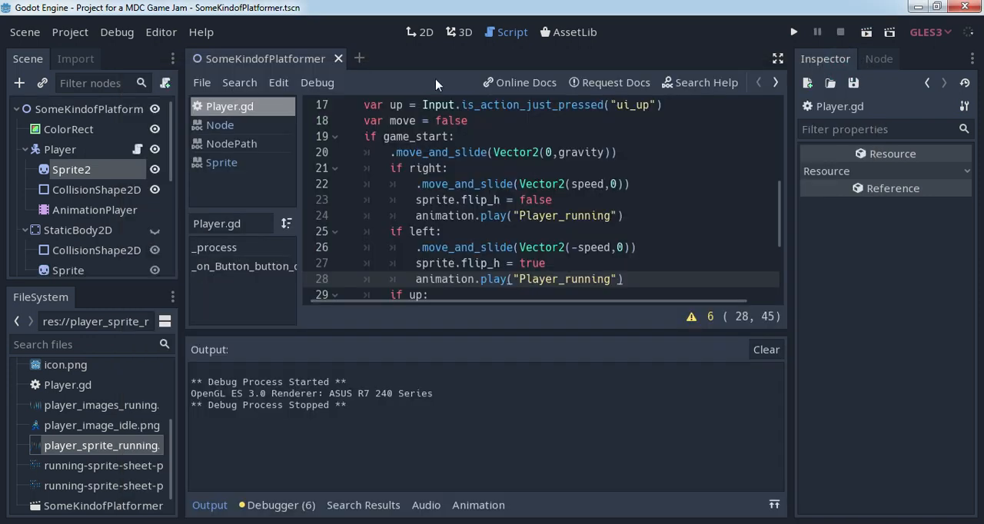
- Show the scene in the 2D workspace and select the Player node
{"action": "left_click", "coordinate": [420, 32]}
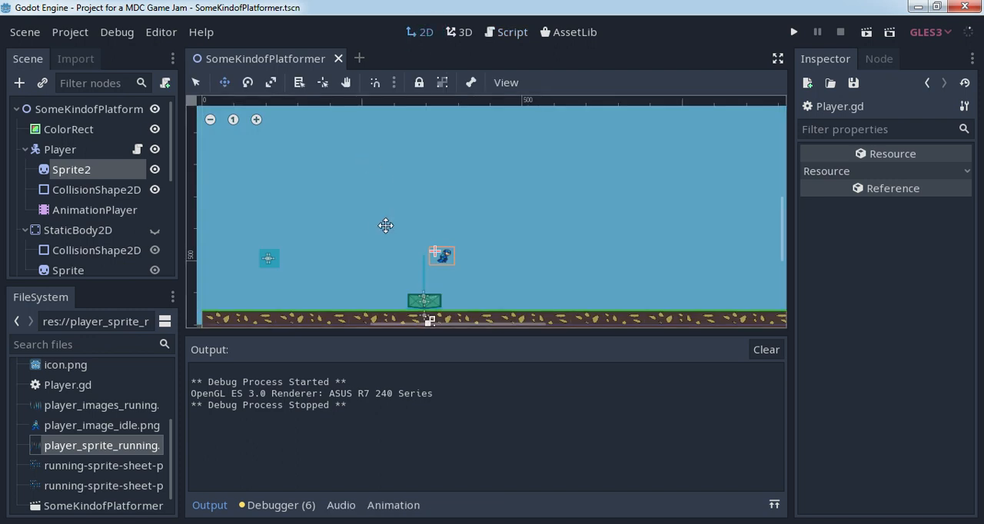
{"action": "scroll", "coordinate": [372, 243], "scroll_direction": "up", "scroll_amount": 3}
{"action": "scroll", "coordinate": [373, 243], "scroll_direction": "down", "scroll_amount": 1}
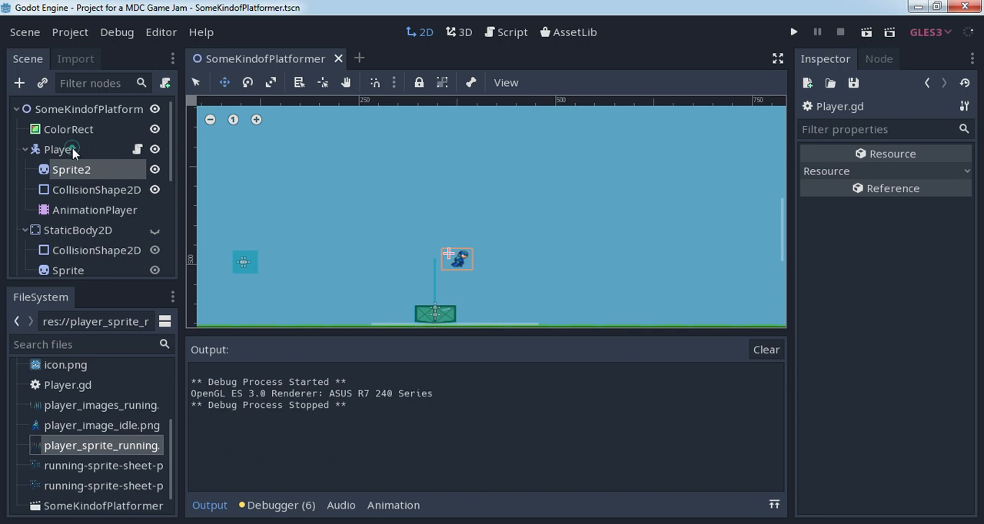
{"action": "left_click", "coordinate": [73, 152]}
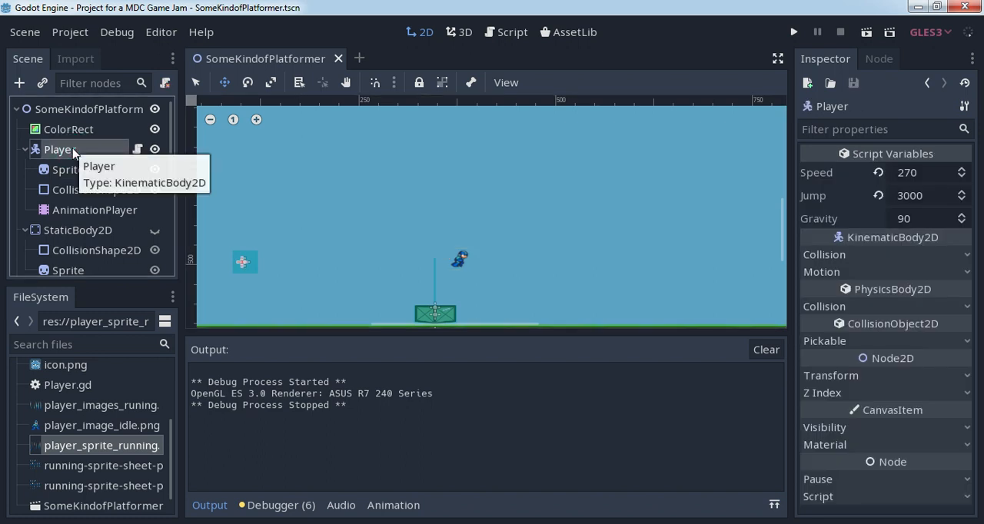
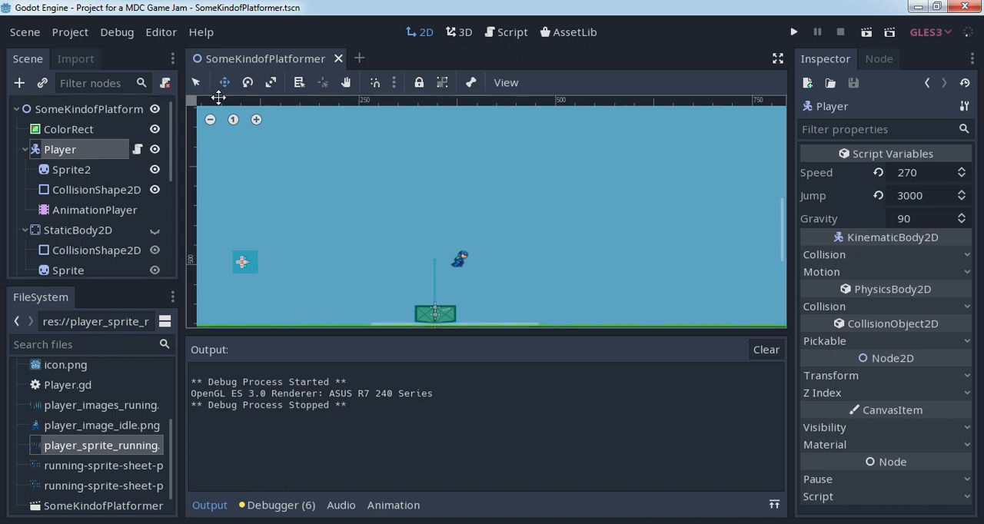
- Move the Sprite2 character from above the crate over to the Player's collision shape
{"action": "left_click", "coordinate": [84, 172]}
{"action": "left_click_drag", "start_coordinate": [444, 246], "coordinate": [246, 263]}
{"action": "scroll", "coordinate": [301, 275], "scroll_direction": "up", "scroll_amount": 1}
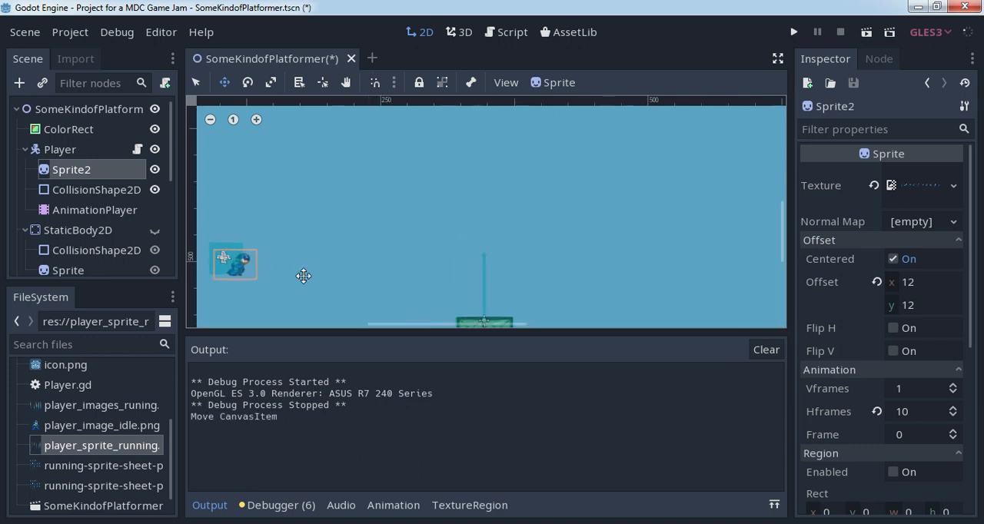
{"action": "scroll", "coordinate": [472, 238], "scroll_direction": "up", "scroll_amount": 4}
{"action": "scroll", "coordinate": [475, 238], "scroll_direction": "up", "scroll_amount": 1}
- Shift Sprite2 slightly so the character sits inside the Player's collision rectangle
{"action": "left_click", "coordinate": [103, 192]}
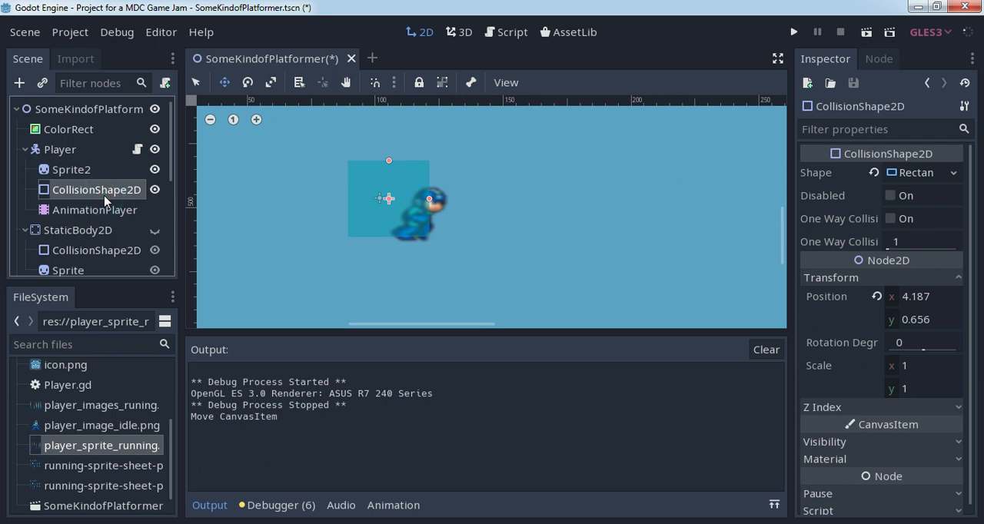
{"action": "left_click", "coordinate": [105, 211]}
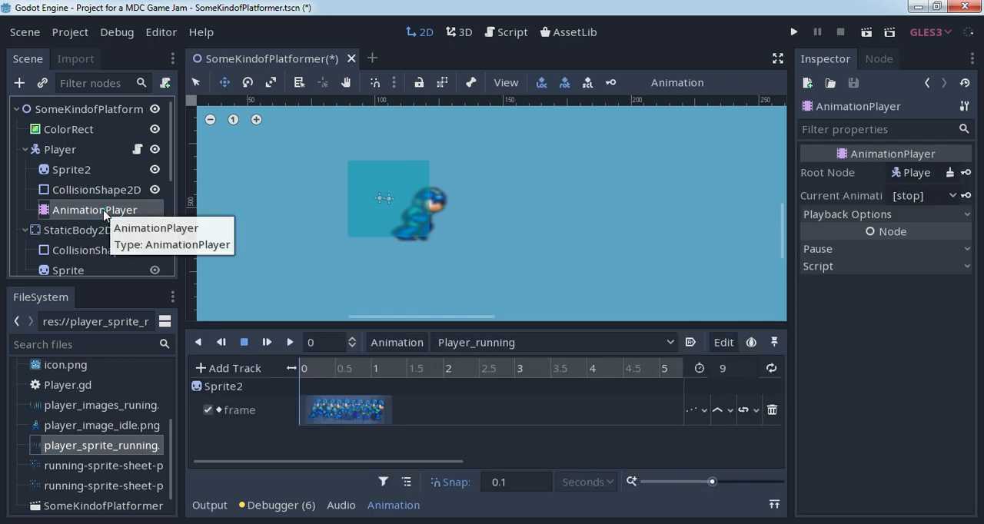
{"action": "left_click", "coordinate": [88, 189]}
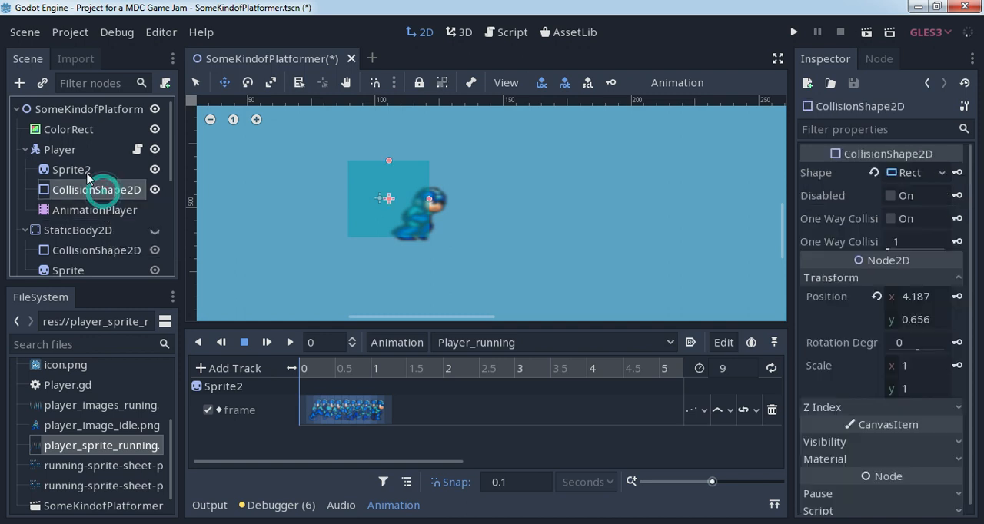
{"action": "left_click", "coordinate": [84, 169]}
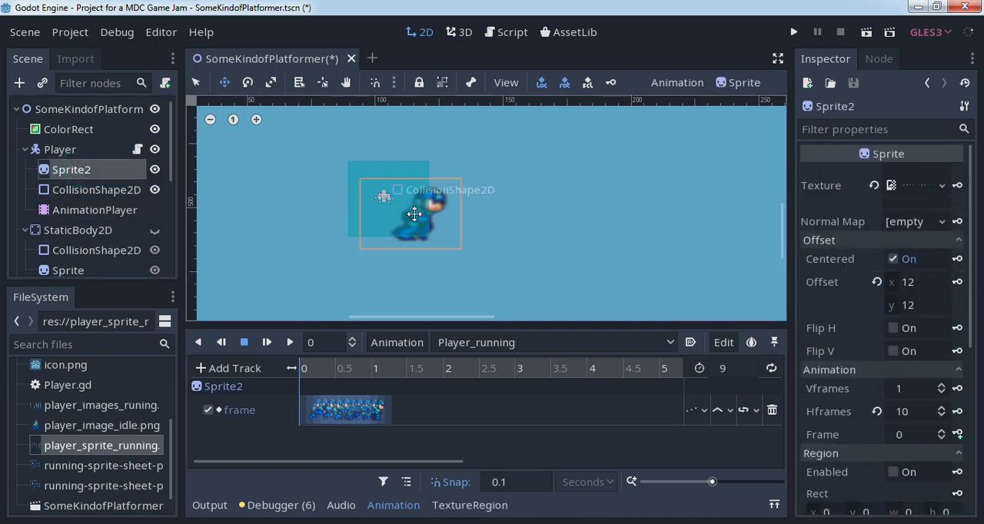
{"action": "left_click_drag", "start_coordinate": [434, 209], "coordinate": [411, 204]}
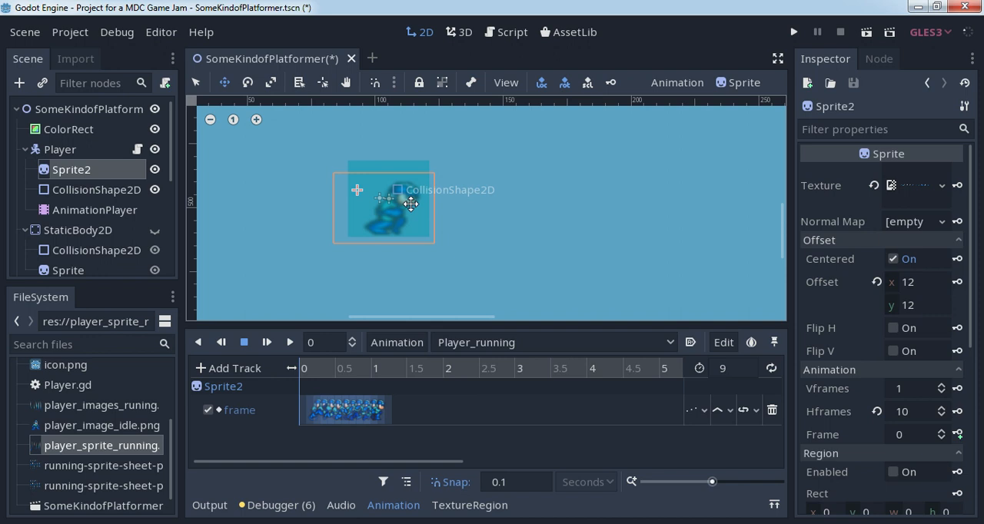
- Group the Player node so that its child nodes cannot be selected separately in the 2D view
{"action": "left_click", "coordinate": [111, 214]}
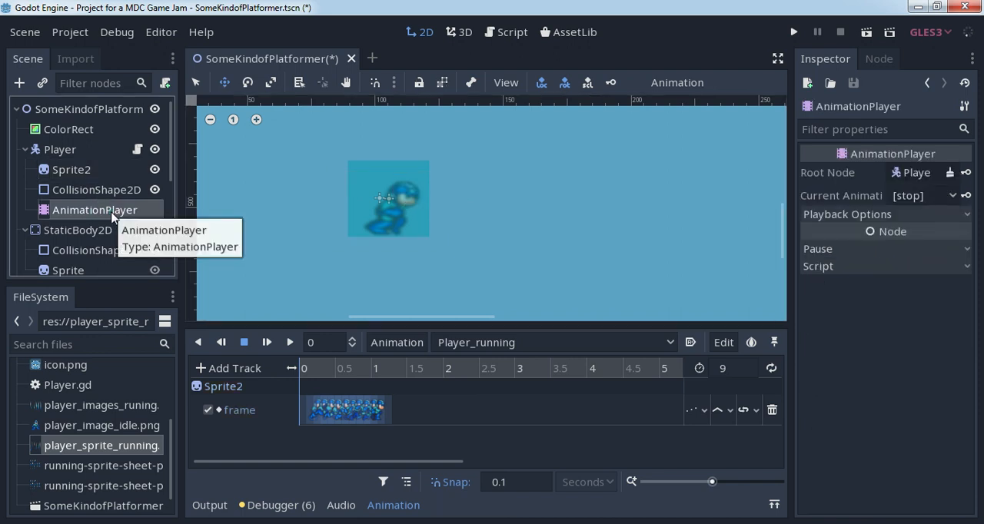
{"action": "left_click", "coordinate": [100, 197]}
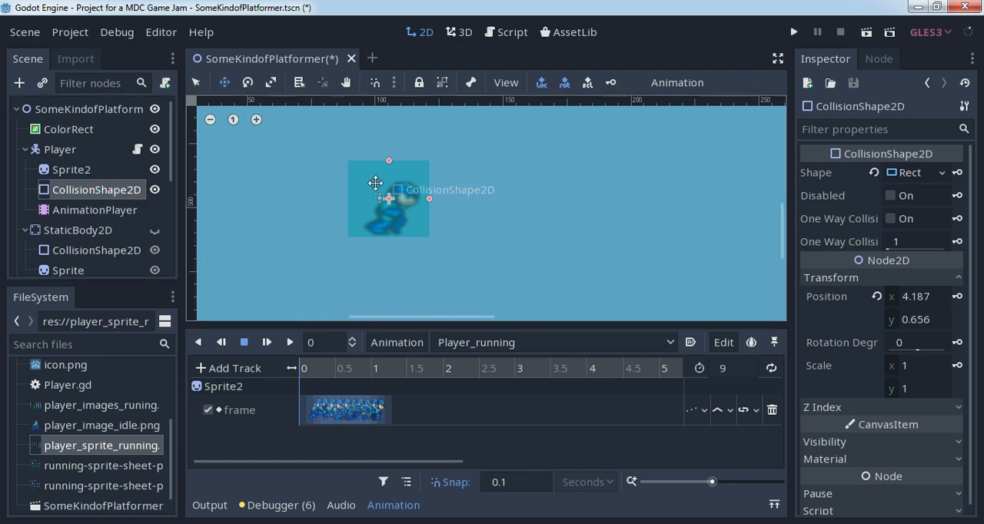
{"action": "scroll", "coordinate": [424, 232], "scroll_direction": "down", "scroll_amount": 3}
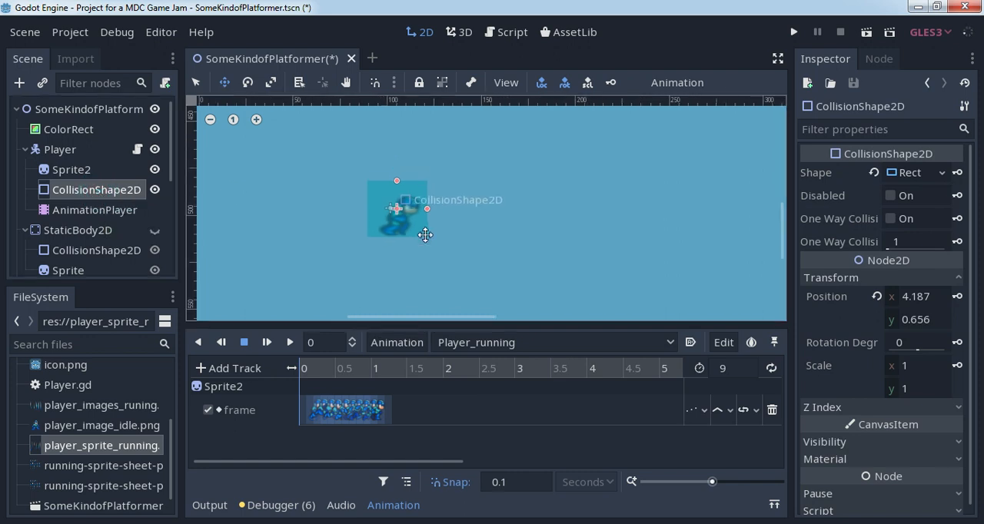
{"action": "left_click", "coordinate": [61, 154]}
{"action": "scroll", "coordinate": [465, 180], "scroll_direction": "down", "scroll_amount": 3}
{"action": "scroll", "coordinate": [472, 195], "scroll_direction": "down", "scroll_amount": 1}
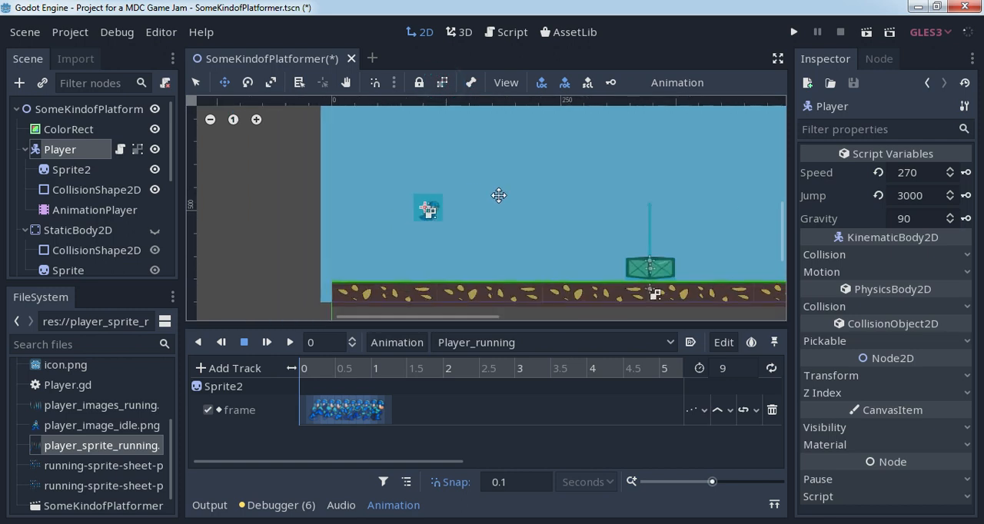
- Run the scene, test the player running back and forth in both directions, and close the game window
{"action": "left_click", "coordinate": [866, 31]}
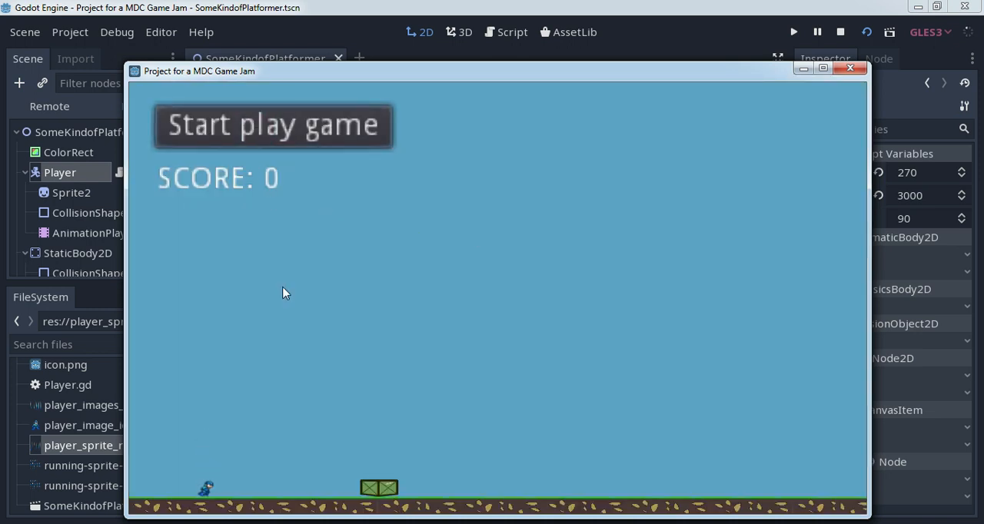
{"action": "key", "text": "Right"}
{"action": "key", "text": "Left"}
{"action": "key", "text": "Right"}
{"action": "key", "text": "Left"}
{"action": "key", "text": "Right"}
{"action": "key", "text": "Left"}
{"action": "key", "text": "Right"}
{"action": "key", "text": "Left"}
{"action": "key", "text": "Right"}
{"action": "key", "text": "Left"}
{"action": "key", "text": "Right"}
{"action": "key", "text": "Left"}
{"action": "key", "text": "Right"}
{"action": "key", "text": "Left"}
{"action": "key", "text": "Right"}
{"action": "left_click", "coordinate": [842, 69]}
- Set the length of the Player_running animation in the AnimationPlayer to 1.5 seconds
{"action": "left_click", "coordinate": [133, 211]}
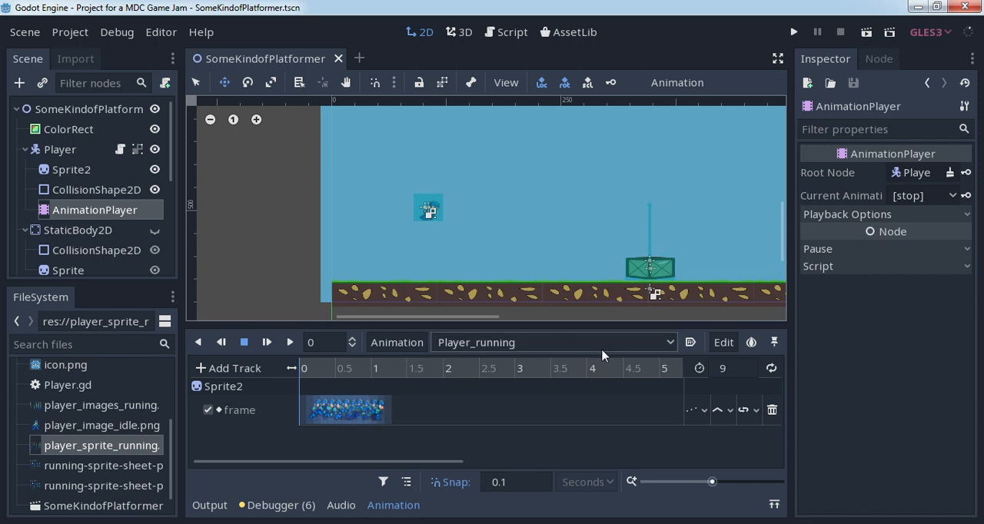
{"action": "left_click", "coordinate": [380, 368]}
{"action": "left_click_drag", "start_coordinate": [380, 368], "coordinate": [408, 374]}
{"action": "left_click", "coordinate": [729, 367]}
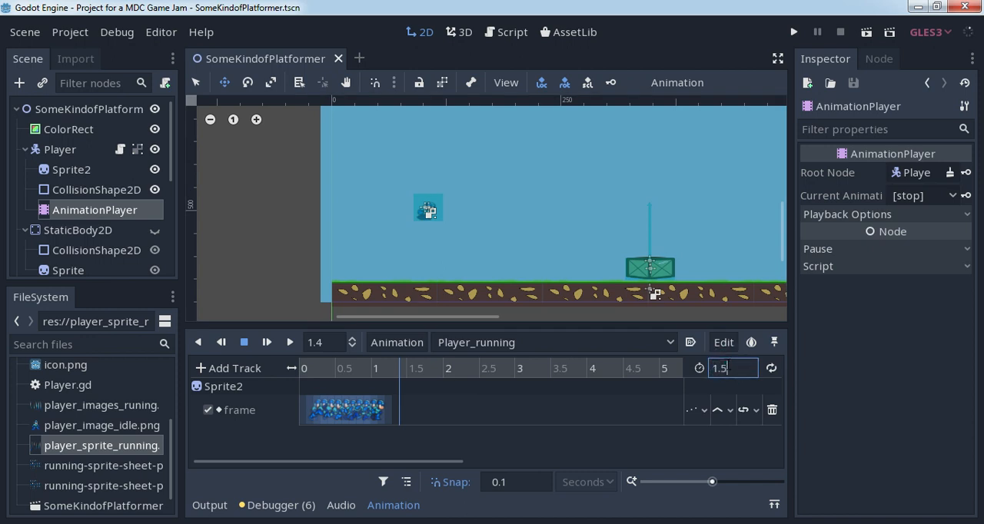
{"action": "left_click", "coordinate": [597, 401]}
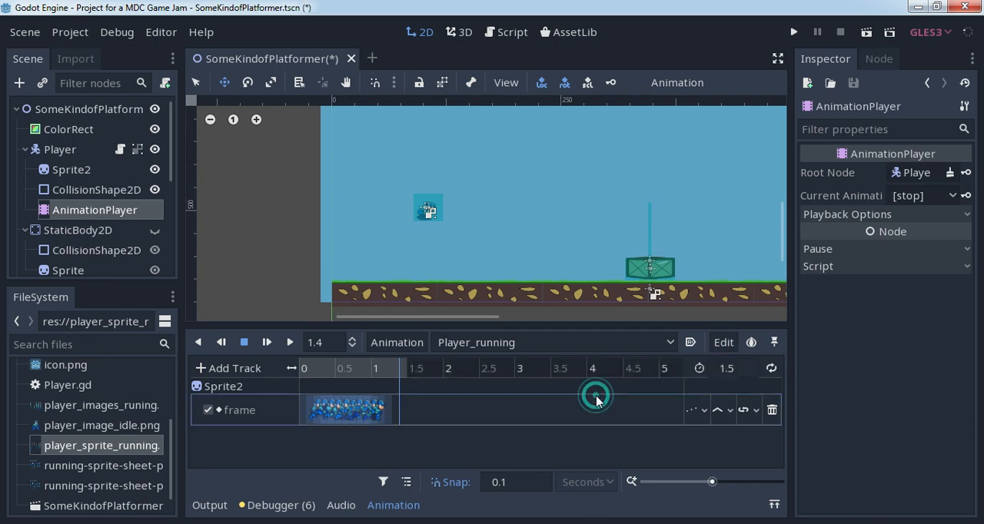
- Run the scene again to check the shortened running animation in both directions, and close the game window
{"action": "left_click", "coordinate": [866, 33]}
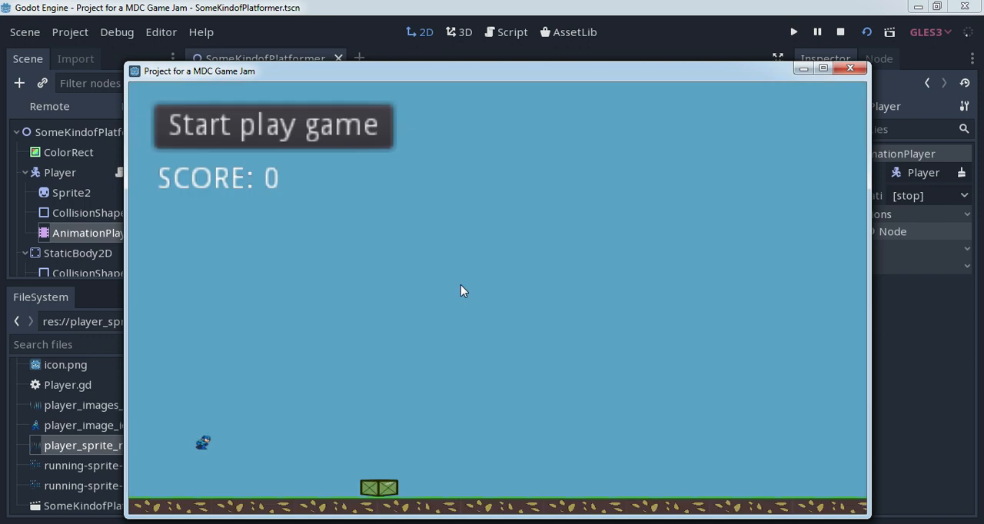
{"action": "key", "text": "Right"}
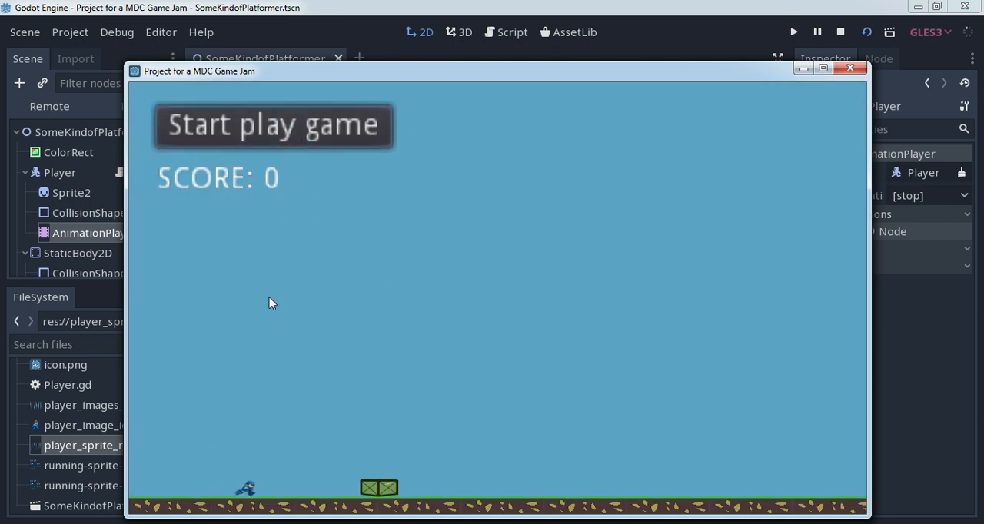
{"action": "key", "text": "Left"}
{"action": "key", "text": "Left"}
{"action": "key", "text": "Right"}
{"action": "key", "text": "Left"}
{"action": "left_click", "coordinate": [849, 68]}
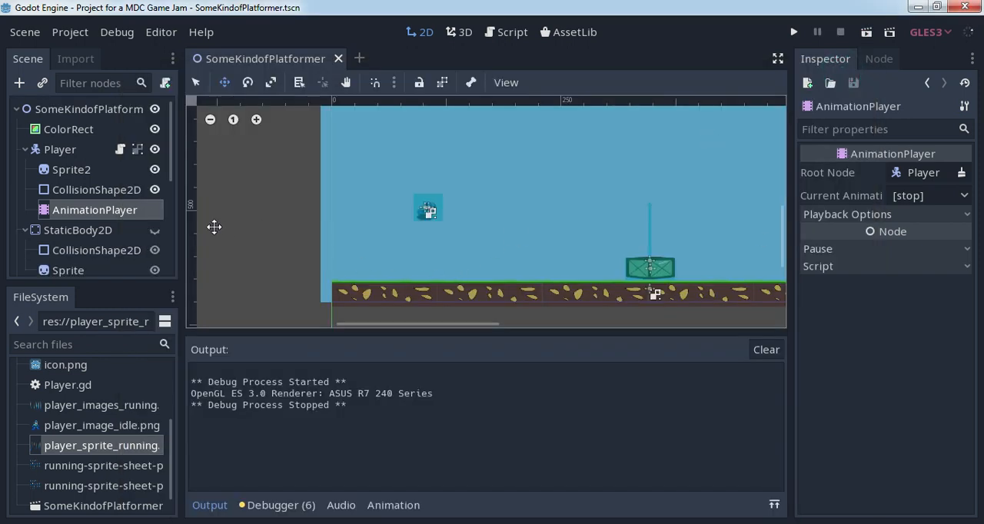
{"action": "double_click", "coordinate": [126, 211]}
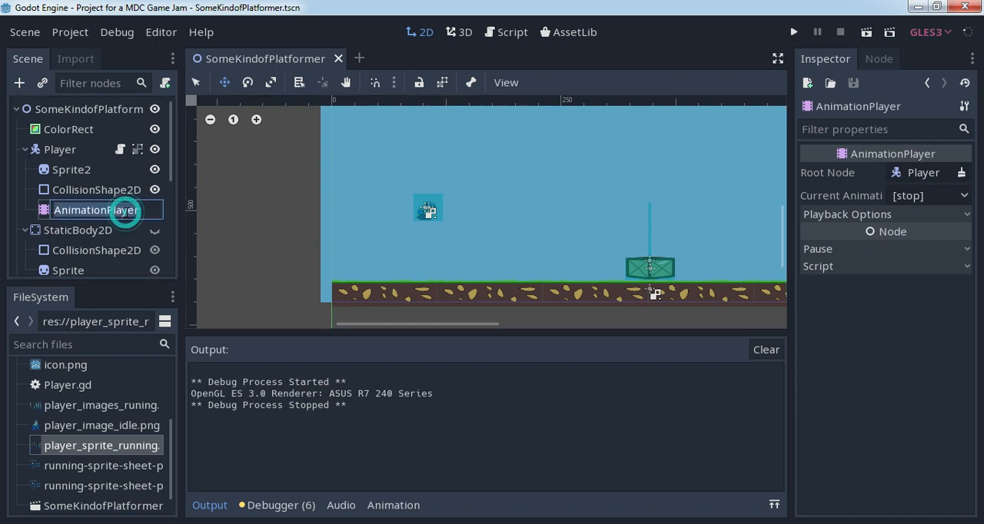
{"action": "key", "text": "Escape"}
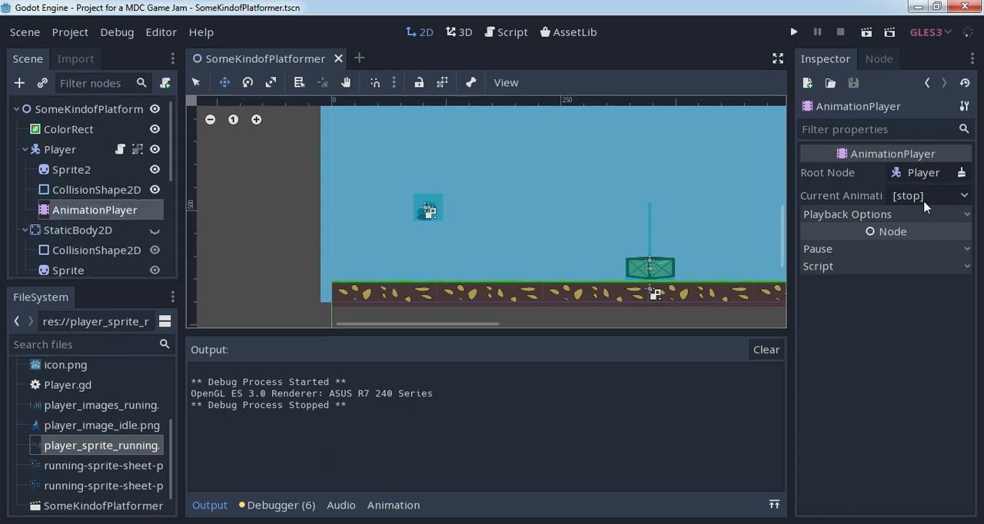
{"action": "left_click", "coordinate": [922, 173]}
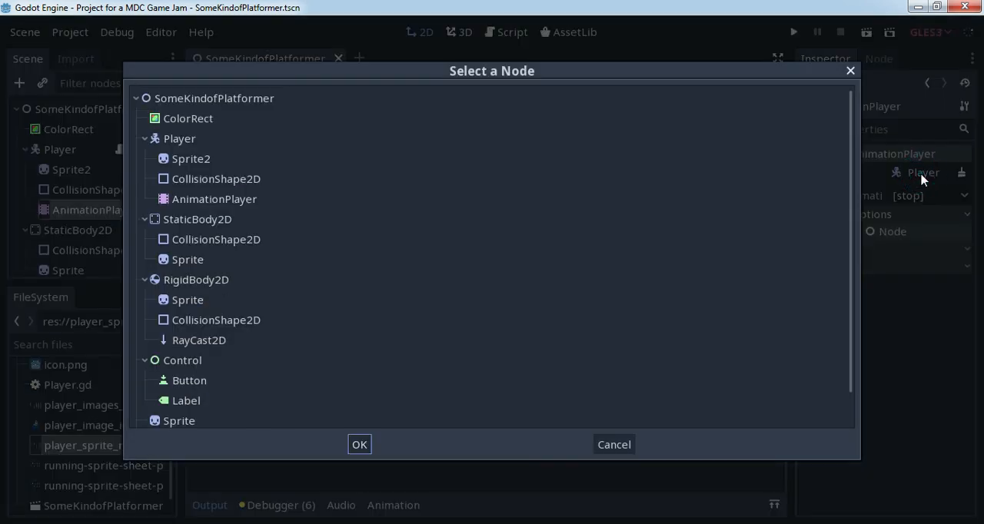
{"action": "left_click", "coordinate": [613, 445]}
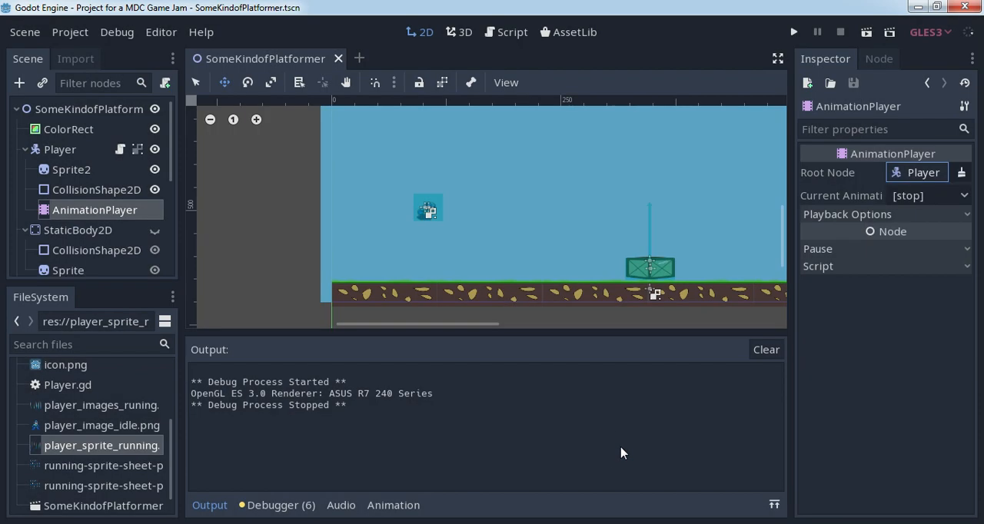
- Set the AnimationPlayer's current animation to Player_running
{"action": "left_click", "coordinate": [951, 199]}
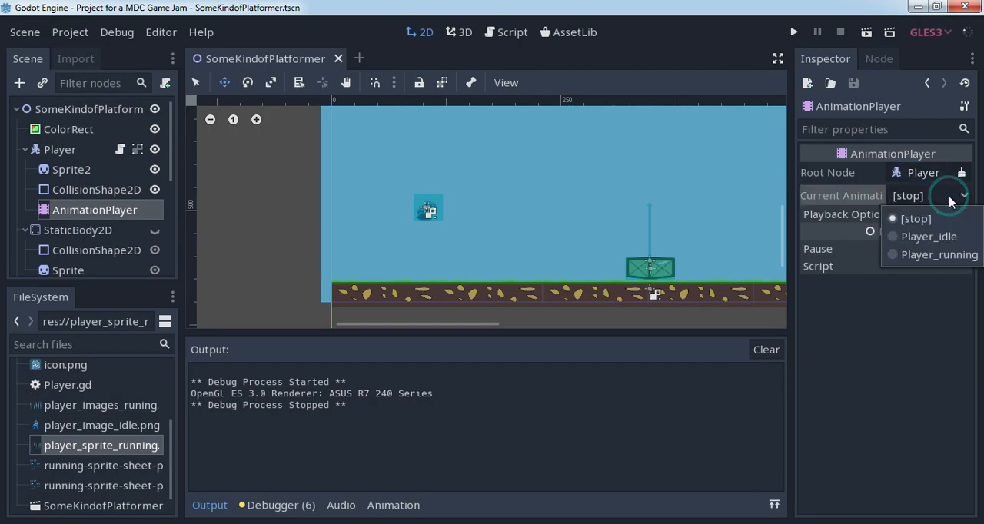
{"action": "left_click", "coordinate": [939, 256]}
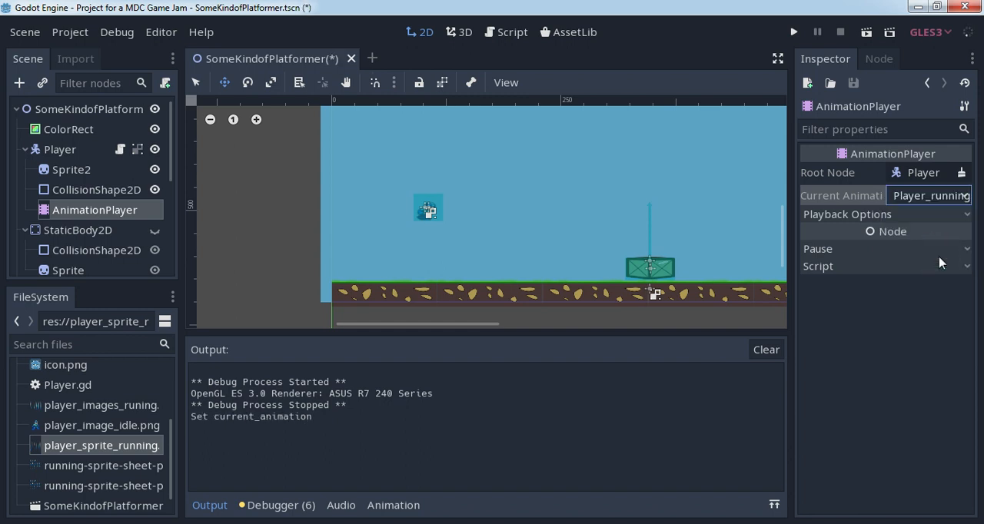
{"action": "left_click", "coordinate": [931, 202]}
{"action": "left_click", "coordinate": [931, 201]}
{"action": "left_click", "coordinate": [922, 173]}
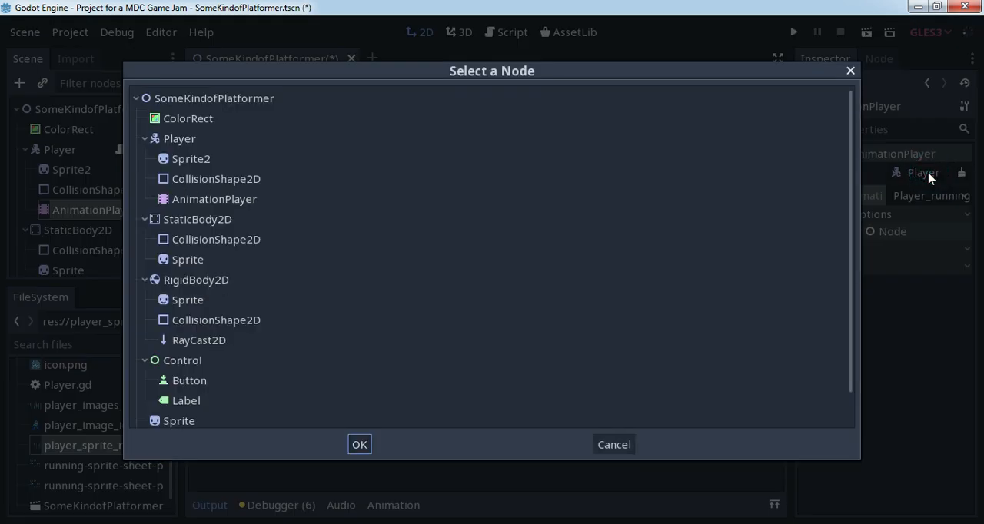
{"action": "left_click", "coordinate": [614, 445]}
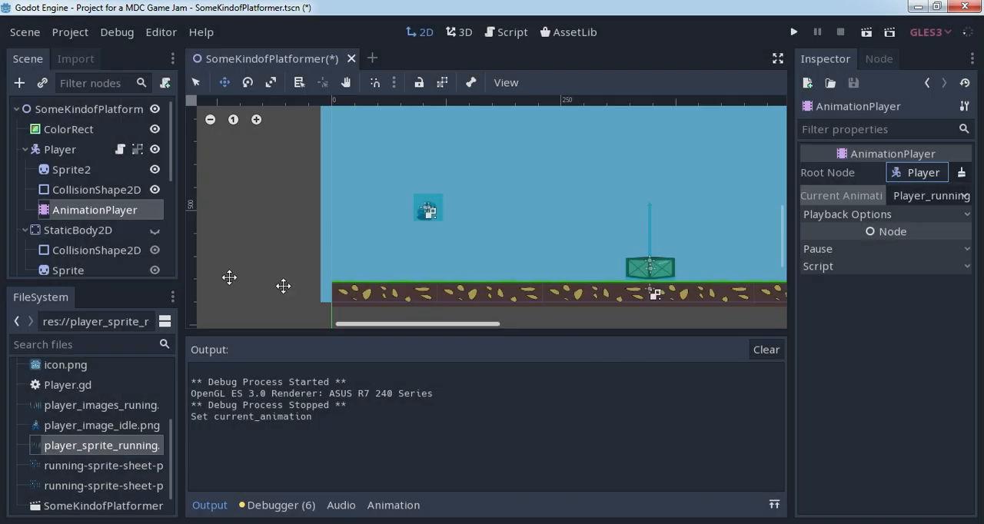
{"action": "left_click", "coordinate": [76, 214]}
{"action": "right_click", "coordinate": [77, 214]}
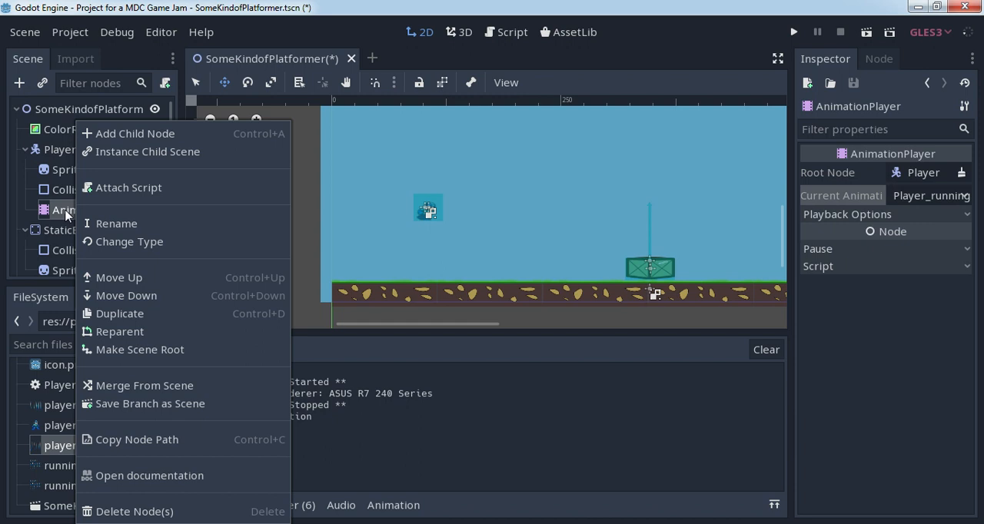
{"action": "left_click", "coordinate": [65, 215]}
{"action": "left_click", "coordinate": [927, 173]}
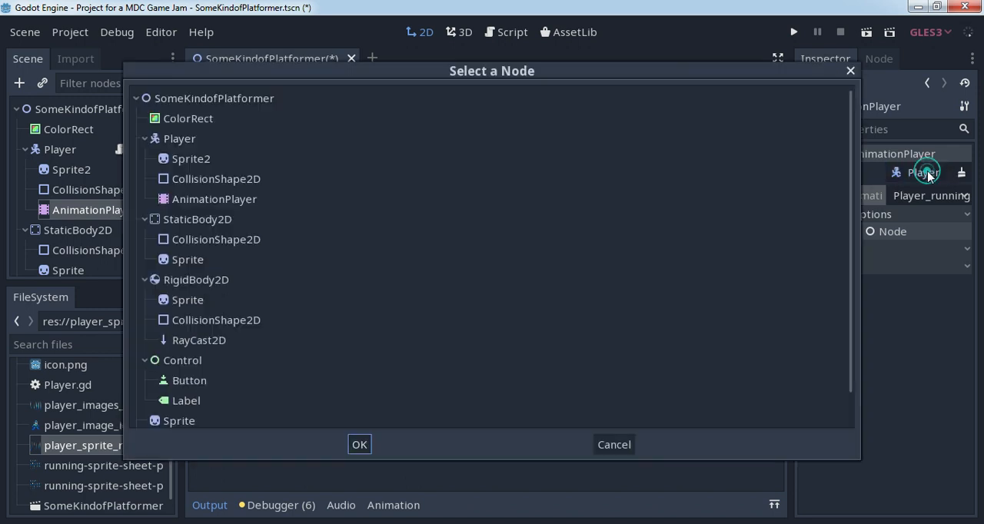
{"action": "left_click", "coordinate": [850, 71]}
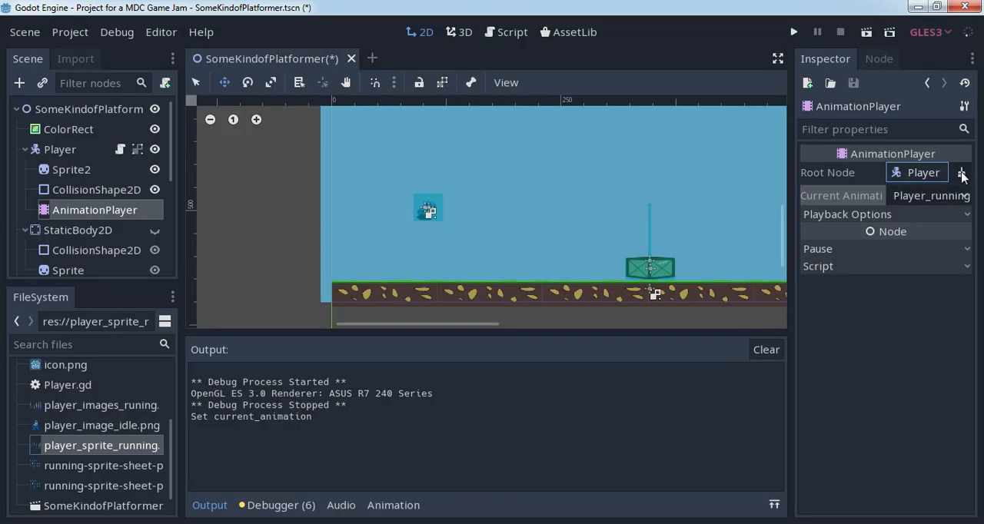
- Expand the AnimationPlayer's playback options, choose Player_running again as the current animation, and clear the output log
{"action": "left_click", "coordinate": [966, 215]}
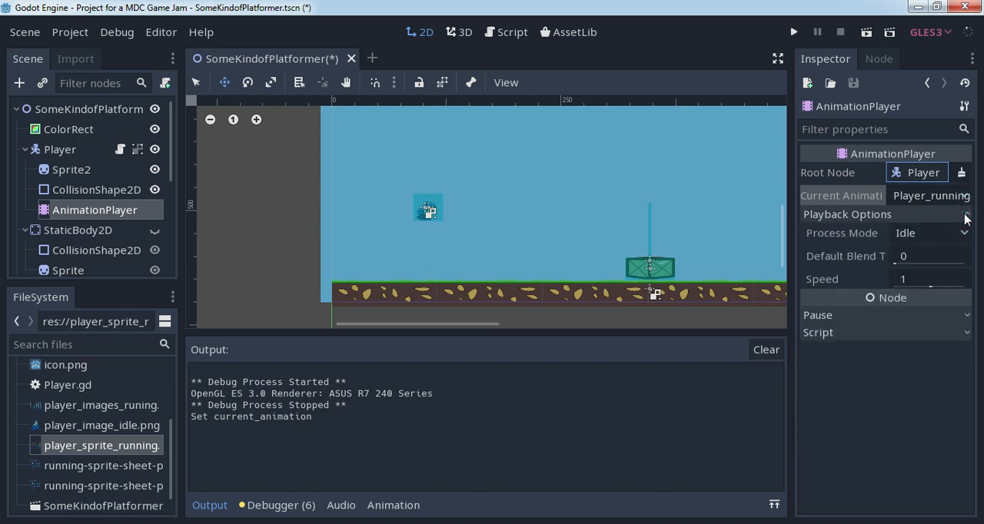
{"action": "left_click", "coordinate": [922, 197]}
{"action": "left_click", "coordinate": [938, 256]}
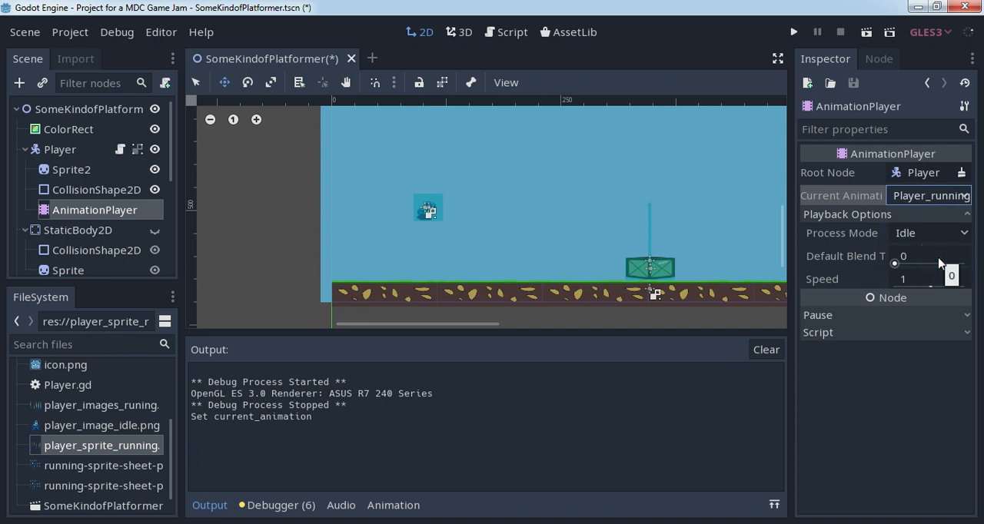
{"action": "left_click", "coordinate": [766, 351]}
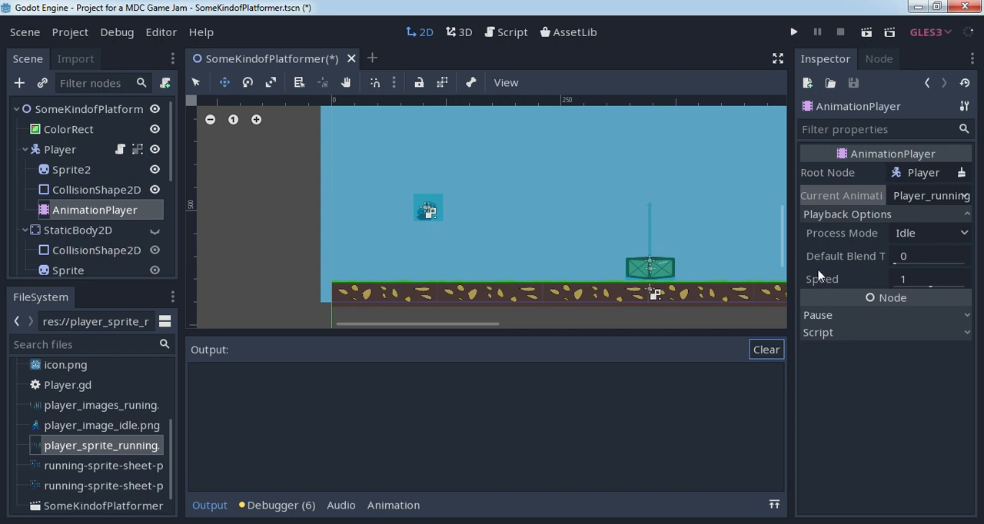
- Review the properties of the Player node, its child nodes and ColorRect, finishing on Player
{"action": "left_click", "coordinate": [83, 190]}
{"action": "left_click", "coordinate": [68, 170]}
{"action": "left_click", "coordinate": [62, 150]}
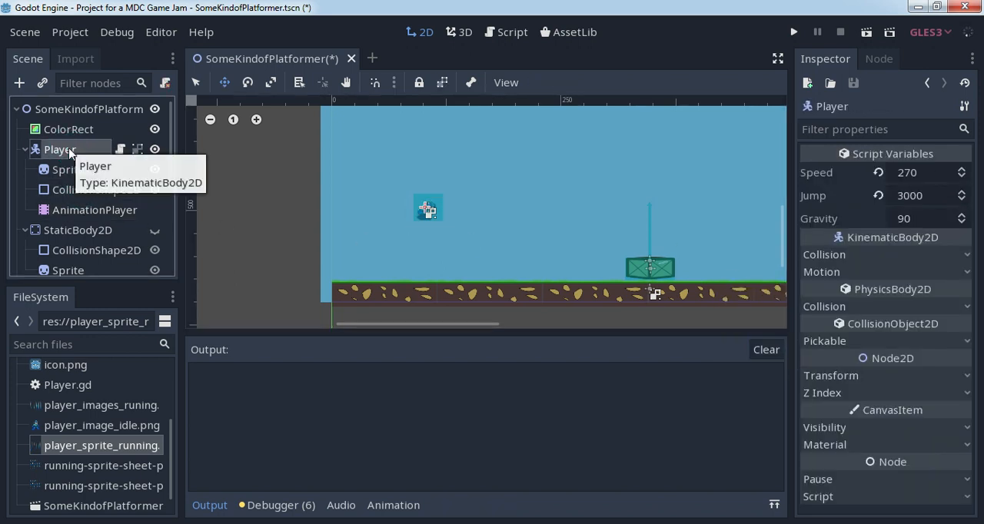
{"action": "left_click", "coordinate": [73, 210]}
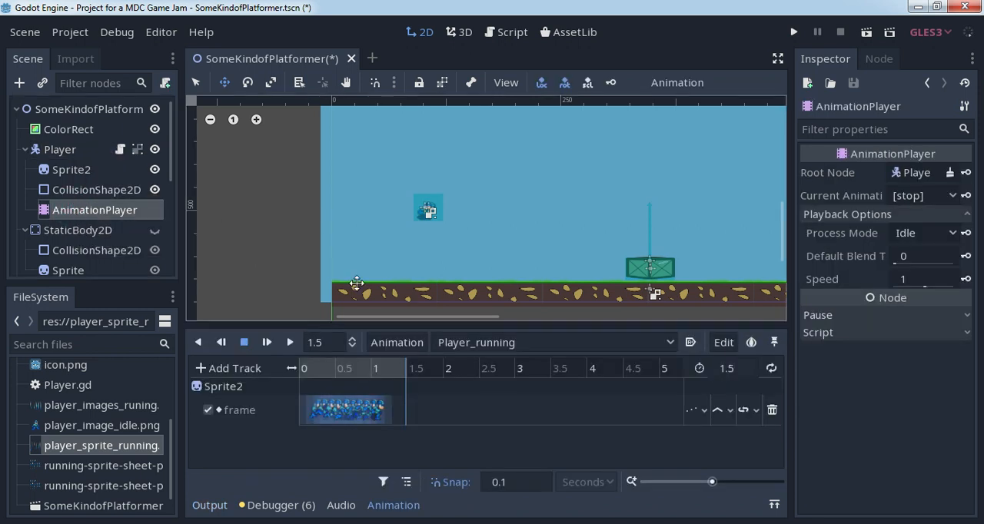
{"action": "left_click", "coordinate": [73, 189]}
{"action": "left_click", "coordinate": [71, 149]}
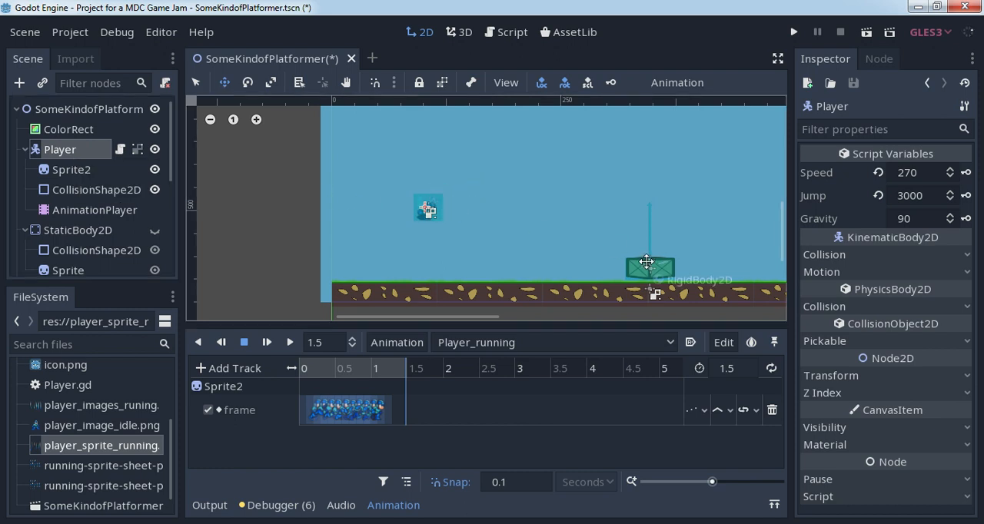
{"action": "left_click", "coordinate": [69, 131]}
{"action": "left_click", "coordinate": [60, 149]}
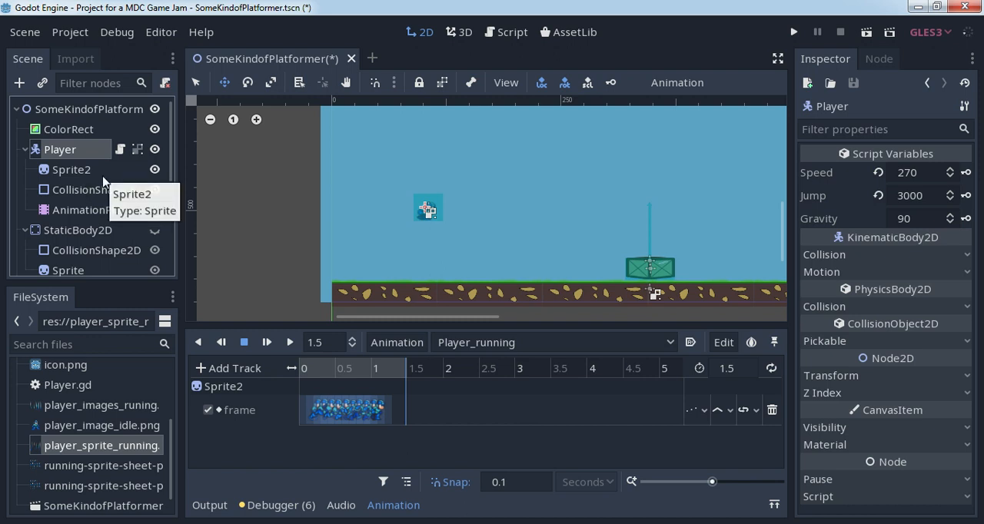
- Set the length of the AnimationPlayer's Player_running animation to 1.3 seconds
{"action": "left_click", "coordinate": [93, 210]}
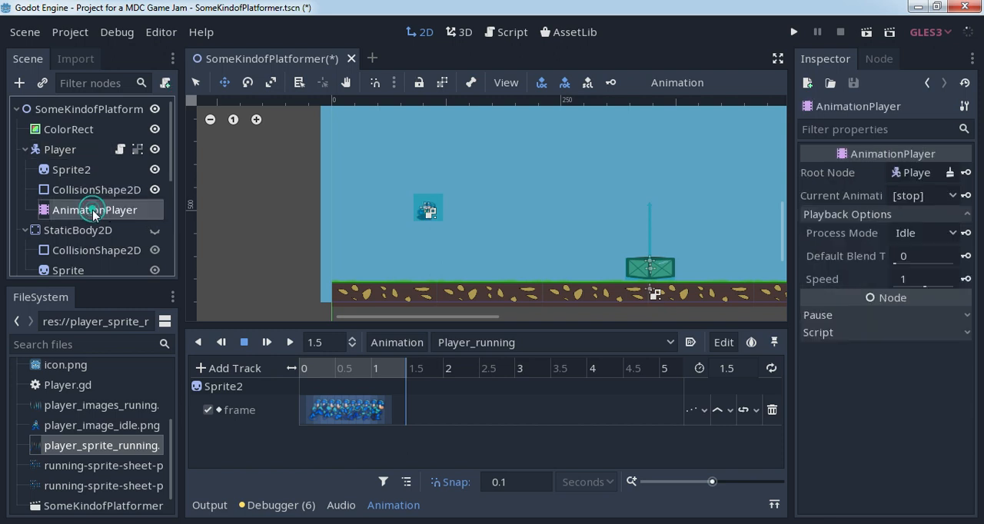
{"action": "left_click_drag", "start_coordinate": [404, 370], "coordinate": [394, 377]}
{"action": "left_click", "coordinate": [741, 368]}
{"action": "key", "text": "BackSpace"}
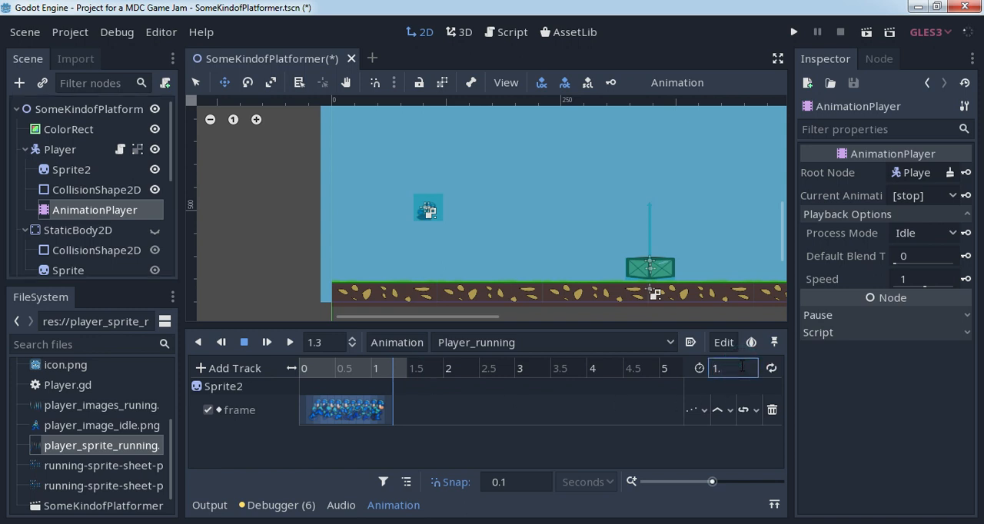
{"action": "type", "text": "3"}
{"action": "key", "text": "Return"}
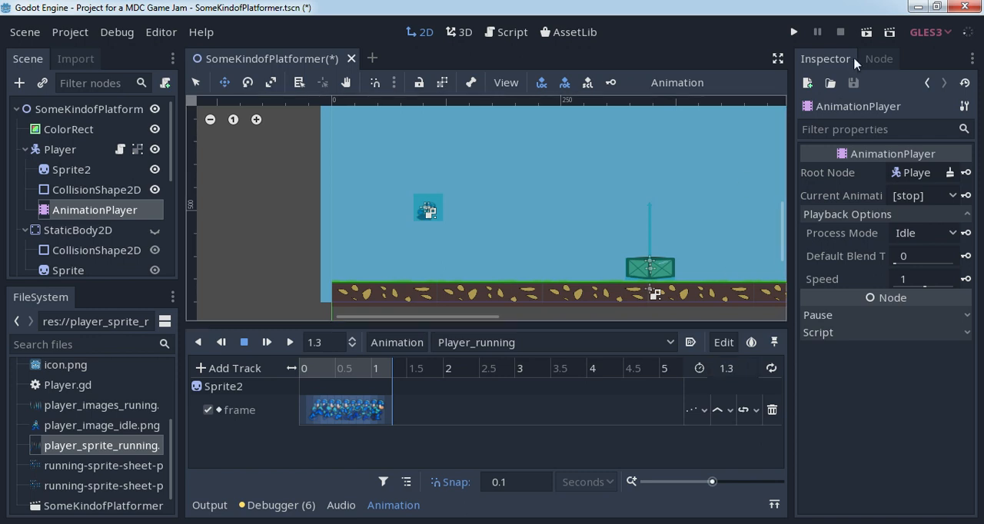
- Run the current scene, move the player right and left to check the 1.3-second running animation, and close the game window
{"action": "left_click", "coordinate": [867, 32]}
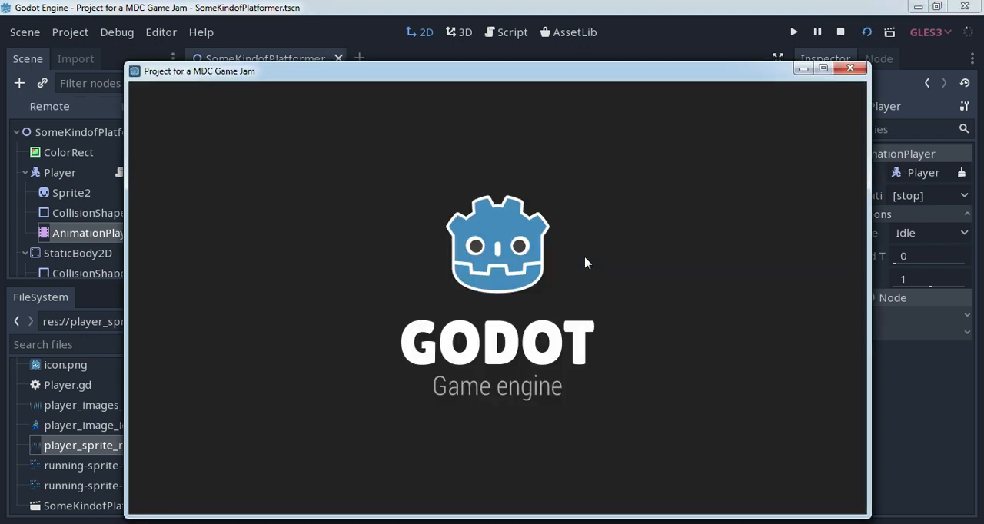
{"action": "key", "text": "Right"}
{"action": "key", "text": "Left"}
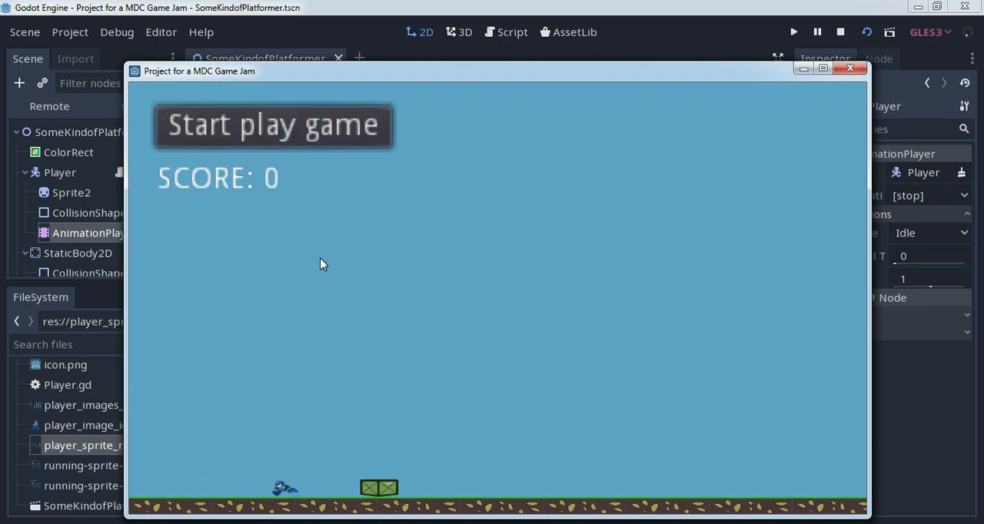
{"action": "key", "text": "Right"}
{"action": "key", "text": "Left"}
{"action": "key", "text": "Right"}
{"action": "left_click", "coordinate": [843, 71]}
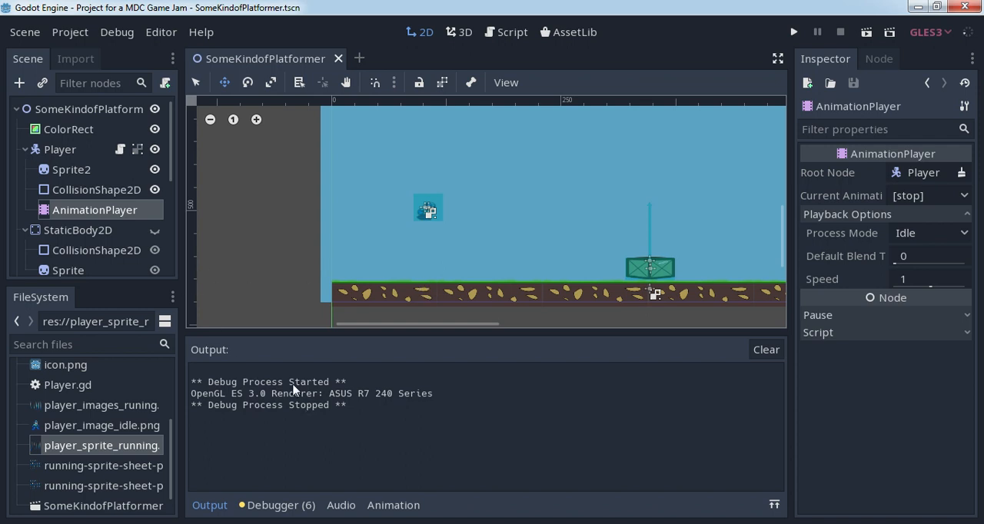
- Reselect the AnimationPlayer and shorten the Player_running animation to 1.2 seconds
{"action": "left_click", "coordinate": [58, 149]}
{"action": "left_click", "coordinate": [78, 210]}
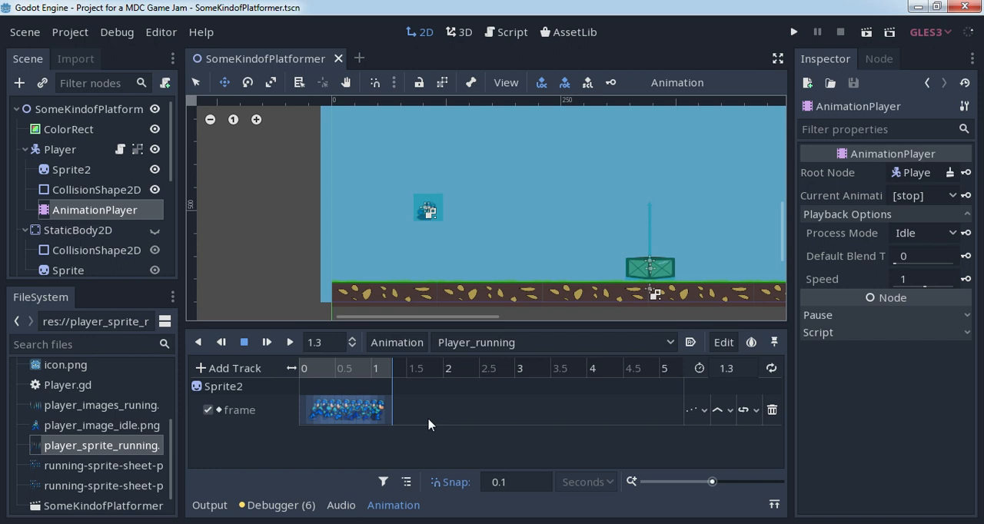
{"action": "left_click", "coordinate": [386, 368]}
{"action": "left_click", "coordinate": [382, 384]}
{"action": "left_click", "coordinate": [717, 369]}
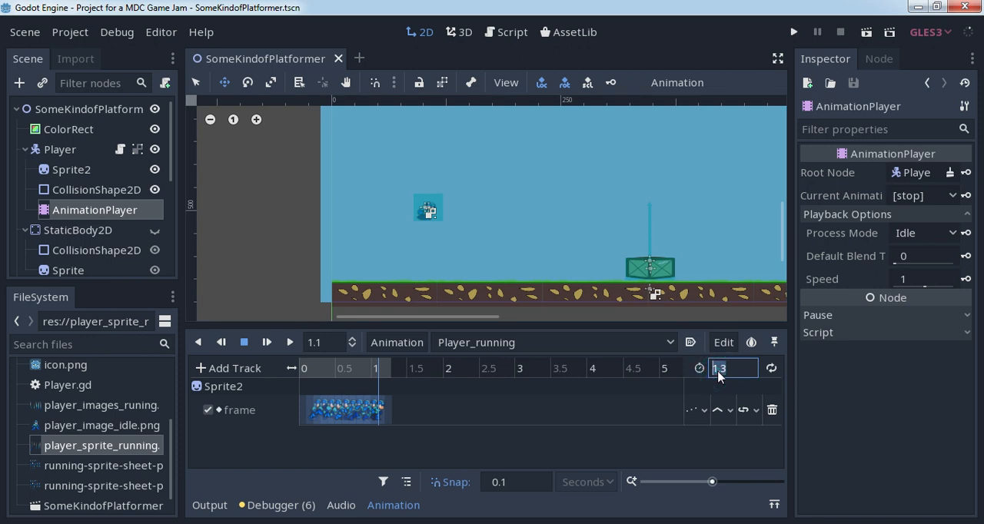
{"action": "type", "text": "1.2"}
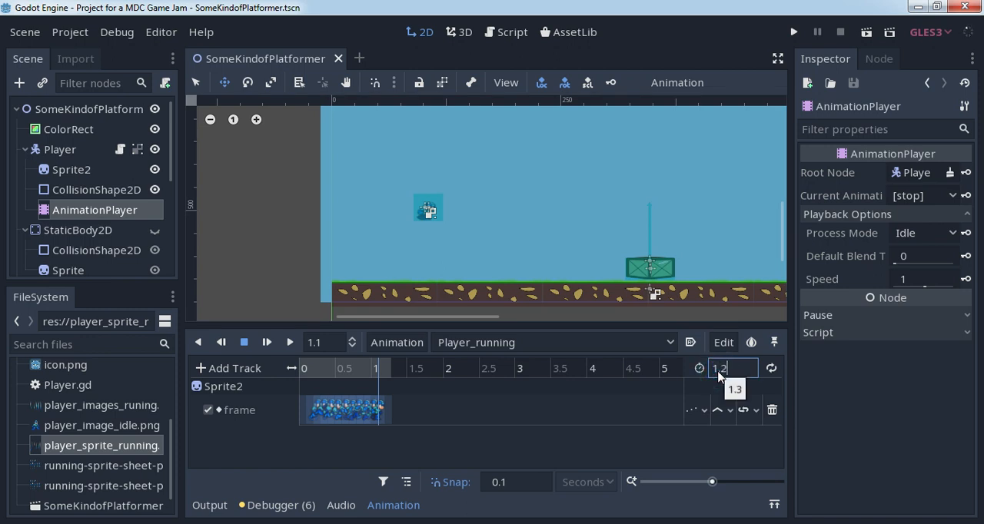
{"action": "key", "text": "Return"}
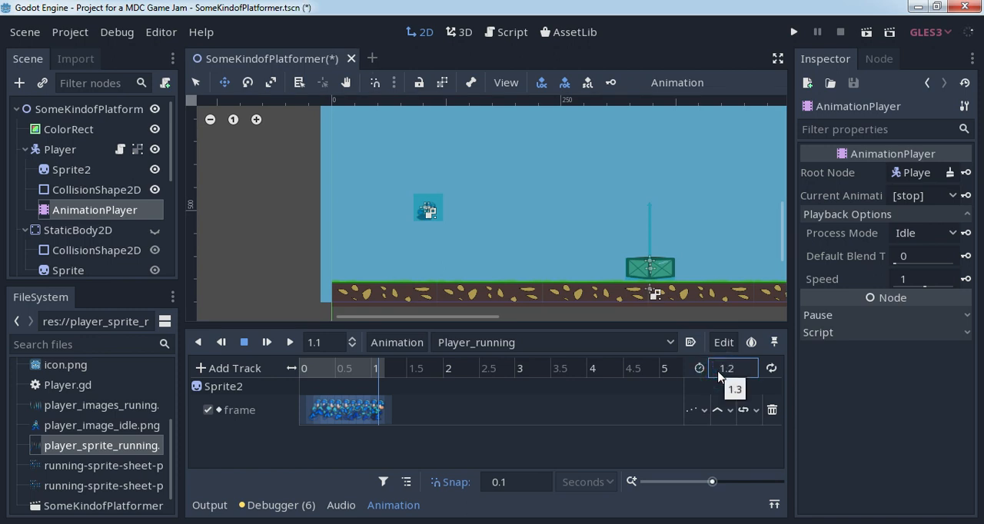
- Run the scene again, start the game, check the 1.2-second running animation in both directions, and close the game window
{"action": "left_click", "coordinate": [866, 32]}
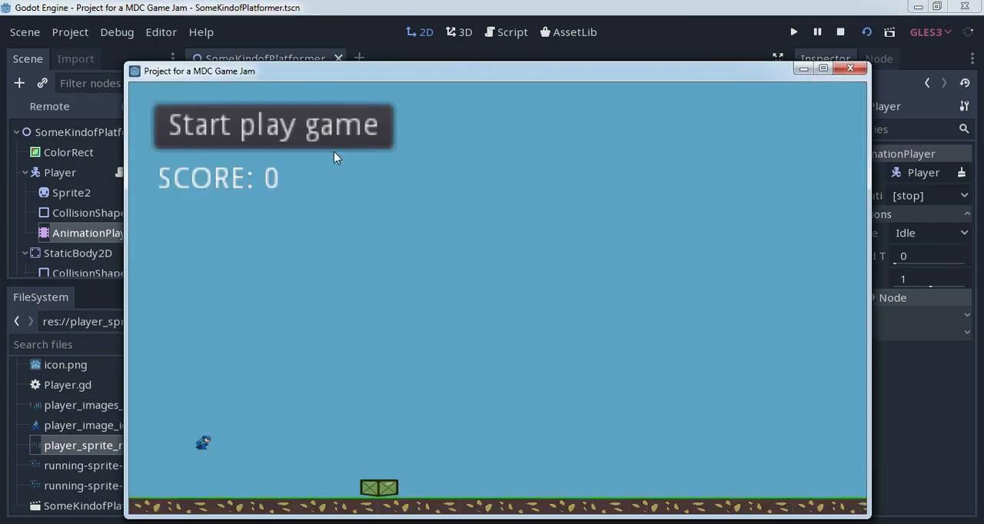
{"action": "left_click", "coordinate": [314, 136]}
{"action": "key", "text": "Right"}
{"action": "key", "text": "Left"}
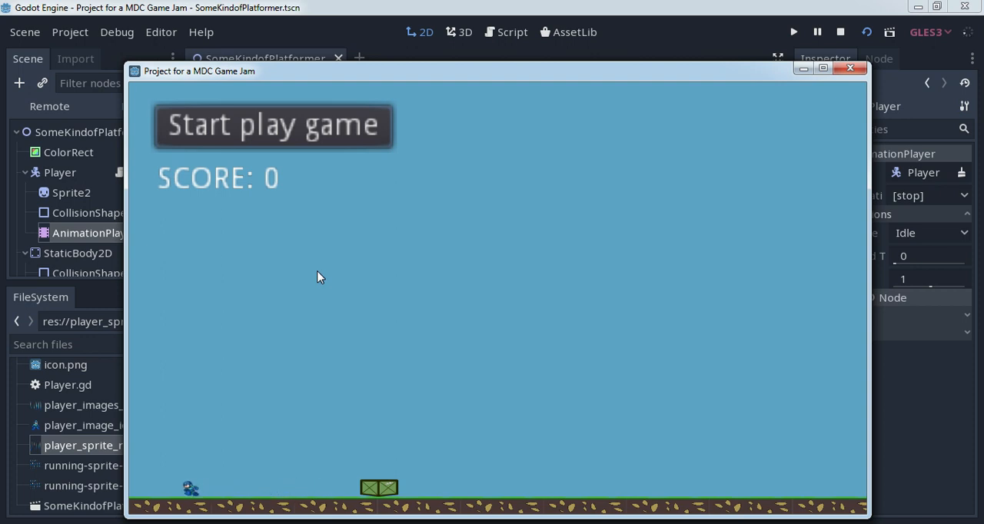
{"action": "key", "text": "Right"}
{"action": "key", "text": "Left"}
{"action": "key", "text": "Right"}
{"action": "key", "text": "Left"}
{"action": "left_click", "coordinate": [850, 70]}
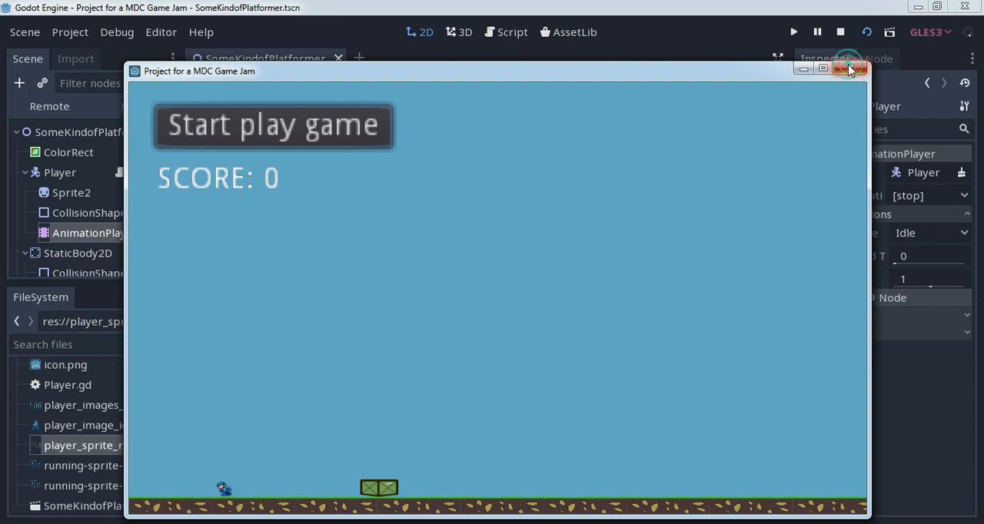
- Open the Player script and add "move = true" after the Player_running call in the "if right:" block
{"action": "left_click", "coordinate": [120, 152]}
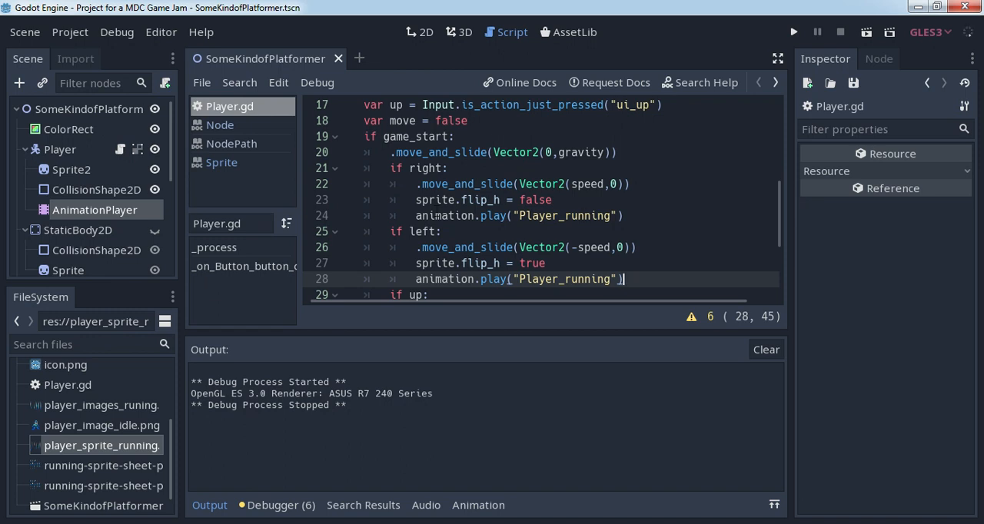
{"action": "scroll", "coordinate": [466, 216], "scroll_direction": "up", "scroll_amount": 5}
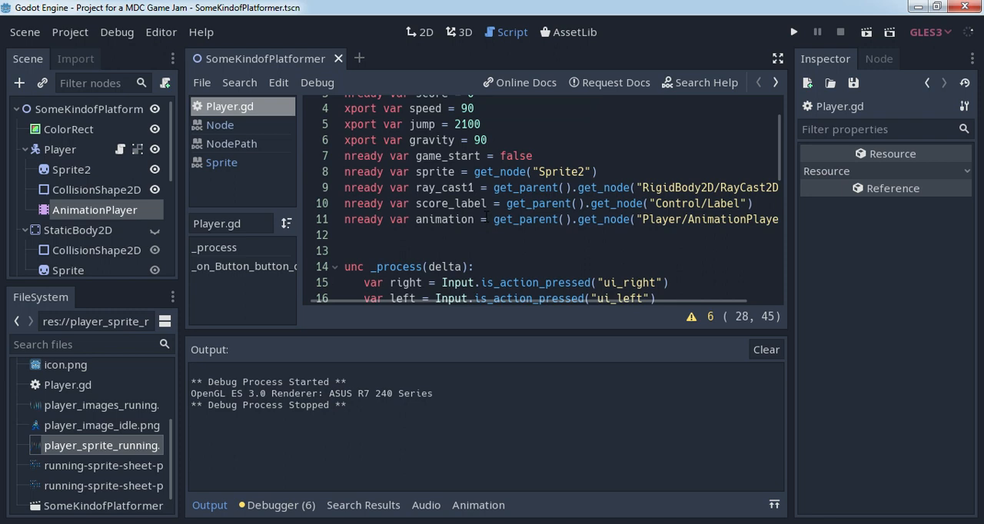
{"action": "scroll", "coordinate": [425, 216], "scroll_direction": "down", "scroll_amount": 2}
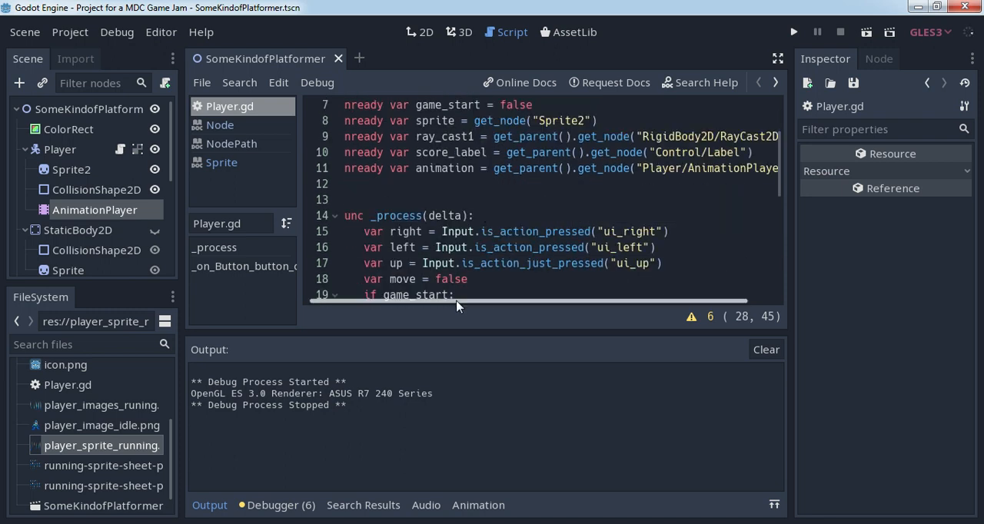
{"action": "left_click_drag", "start_coordinate": [461, 301], "coordinate": [455, 301]}
{"action": "scroll", "coordinate": [500, 240], "scroll_direction": "down", "scroll_amount": 5}
{"action": "scroll", "coordinate": [500, 240], "scroll_direction": "up", "scroll_amount": 3}
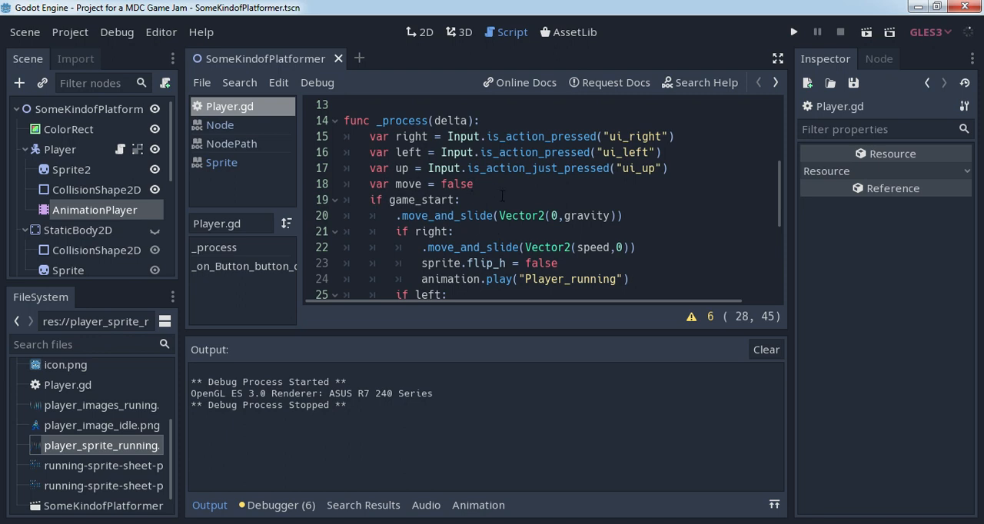
{"action": "scroll", "coordinate": [501, 195], "scroll_direction": "down", "scroll_amount": 1}
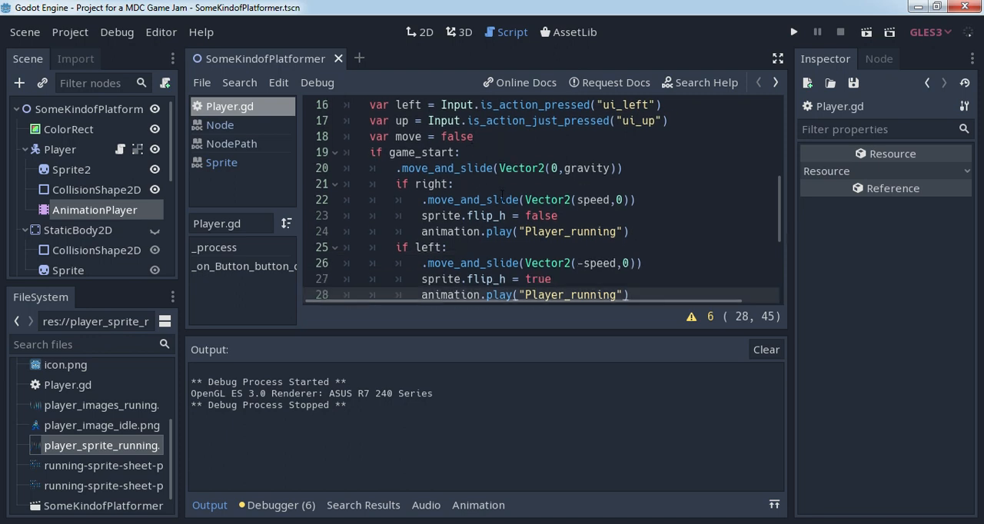
{"action": "left_click", "coordinate": [646, 229]}
{"action": "key", "text": "Return"}
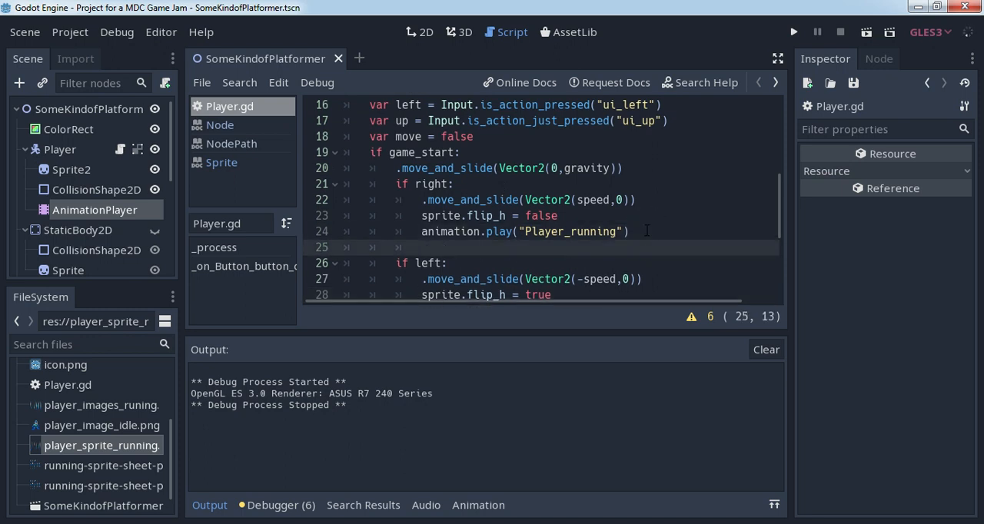
{"action": "type", "text": "move = true"}
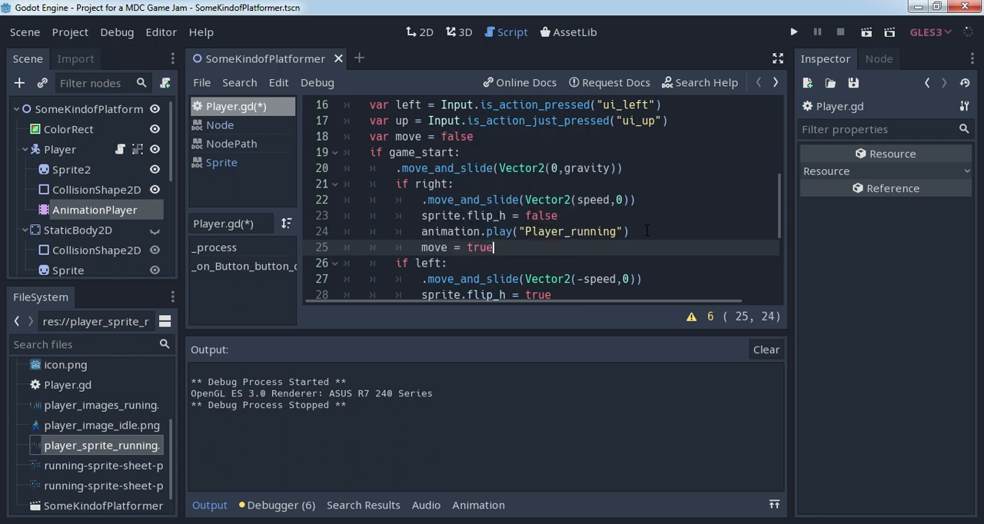
- Add "move = true" after the Player_running call in the "if left:" block
{"action": "scroll", "coordinate": [647, 231], "scroll_direction": "down", "scroll_amount": 2}
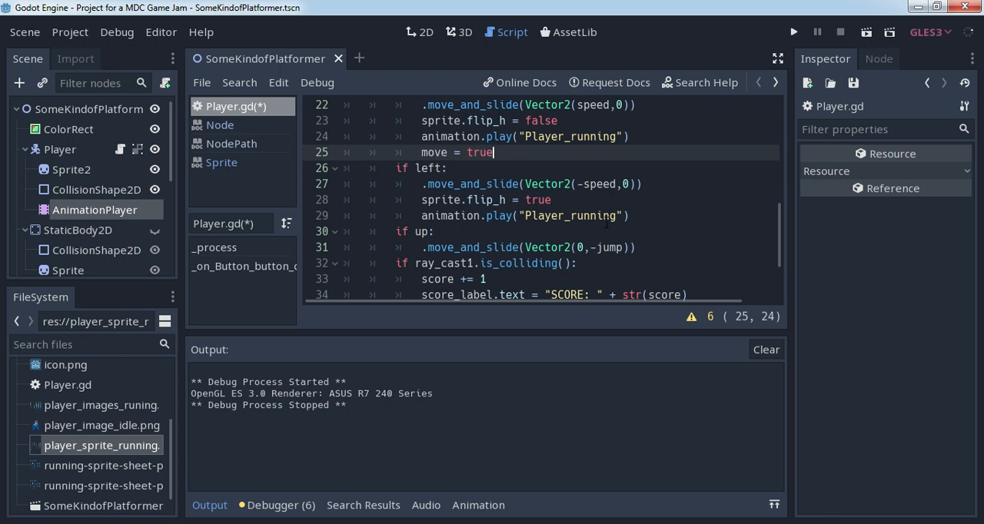
{"action": "scroll", "coordinate": [607, 223], "scroll_direction": "up", "scroll_amount": 1}
{"action": "scroll", "coordinate": [630, 219], "scroll_direction": "down", "scroll_amount": 1}
{"action": "left_click", "coordinate": [653, 216]}
{"action": "key", "text": "Return"}
{"action": "type", "text": "move ="}
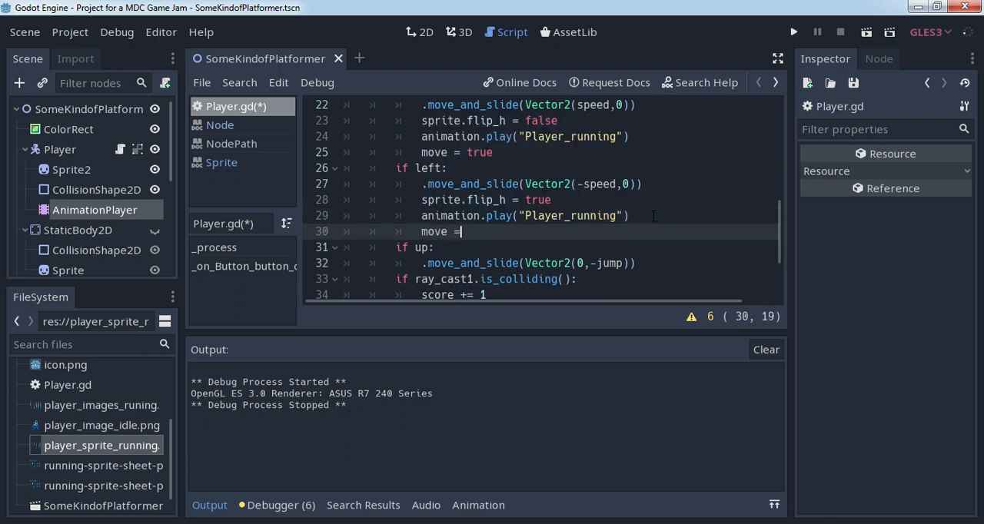
{"action": "type", "text": "true"}
{"action": "left_click", "coordinate": [461, 231]}
- Add an "if move == false:" condition below the score label line, indented level with the other checks inside "if game_start:"
{"action": "scroll", "coordinate": [517, 230], "scroll_direction": "up", "scroll_amount": 1}
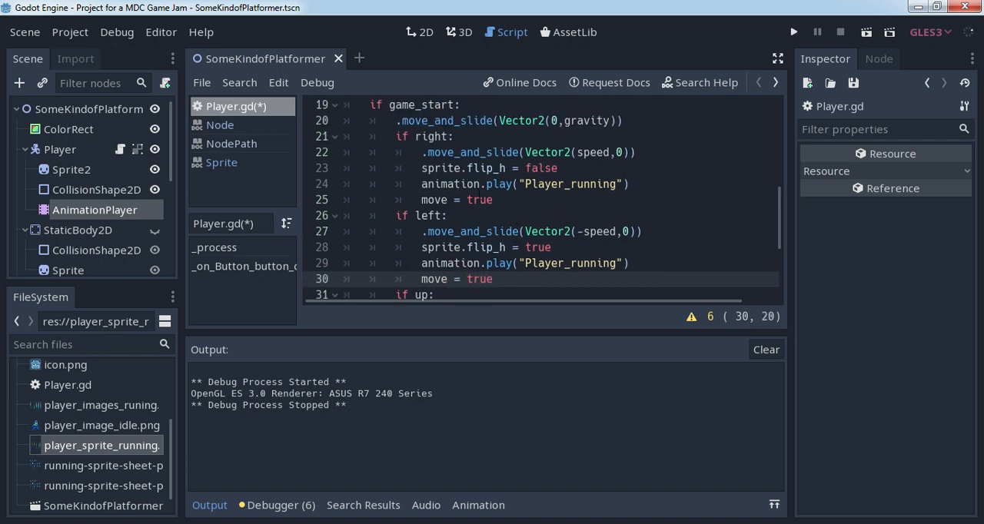
{"action": "scroll", "coordinate": [479, 191], "scroll_direction": "up", "scroll_amount": 2}
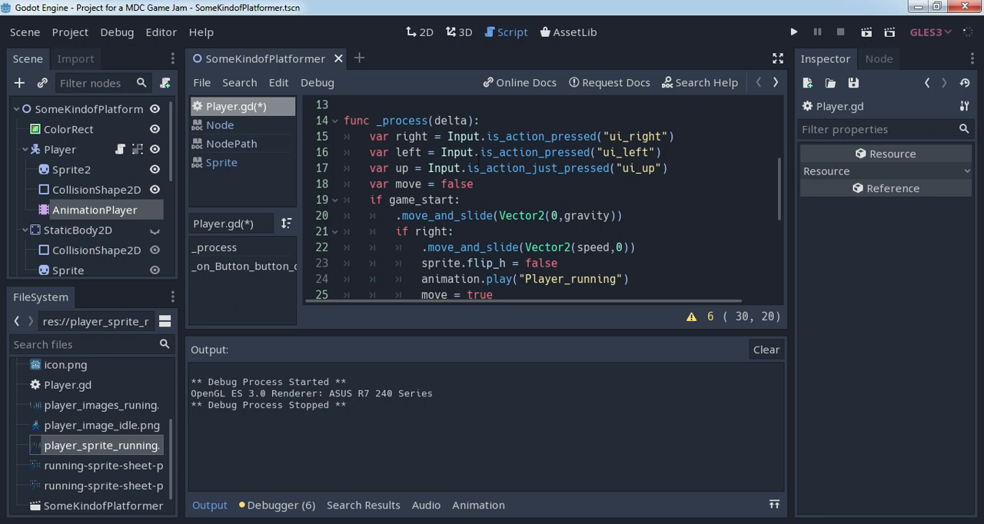
{"action": "scroll", "coordinate": [478, 160], "scroll_direction": "down", "scroll_amount": 1}
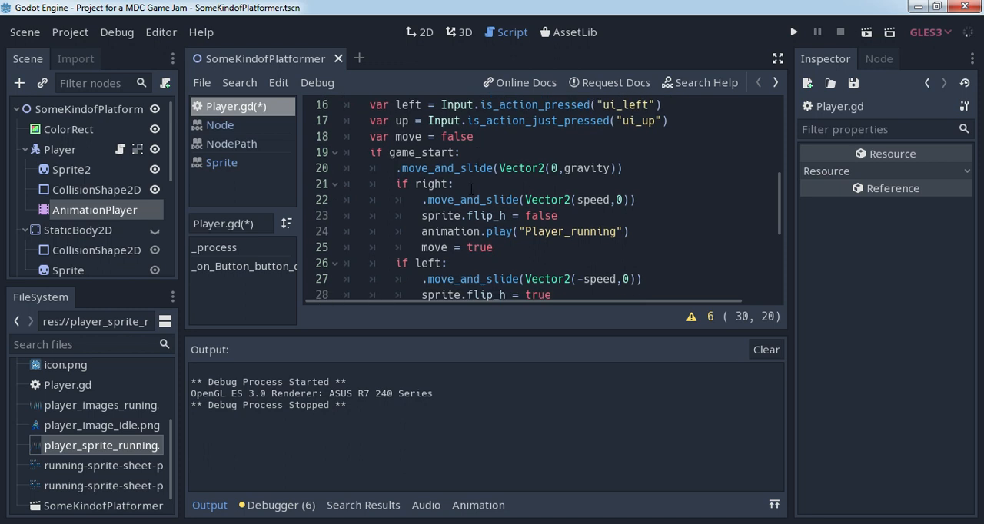
{"action": "scroll", "coordinate": [487, 230], "scroll_direction": "down", "scroll_amount": 2}
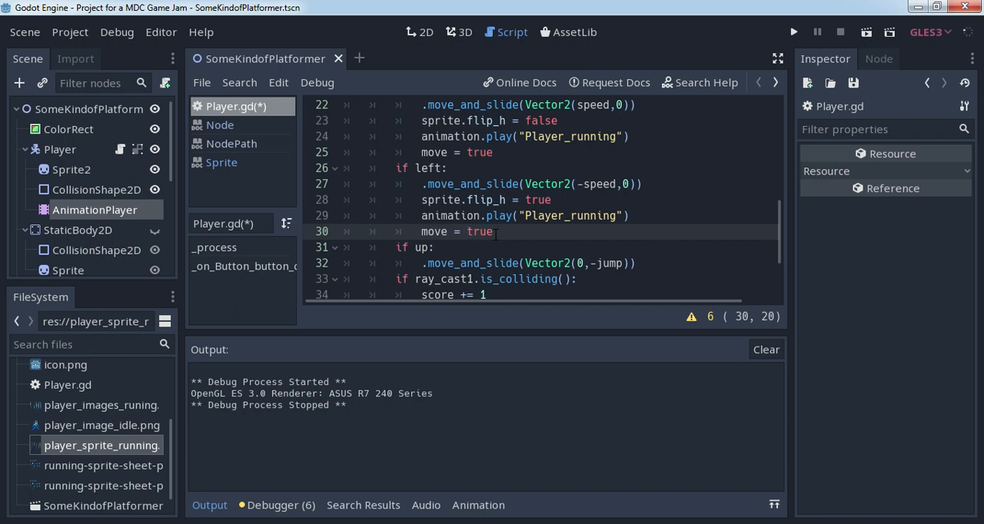
{"action": "scroll", "coordinate": [496, 234], "scroll_direction": "down", "scroll_amount": 2}
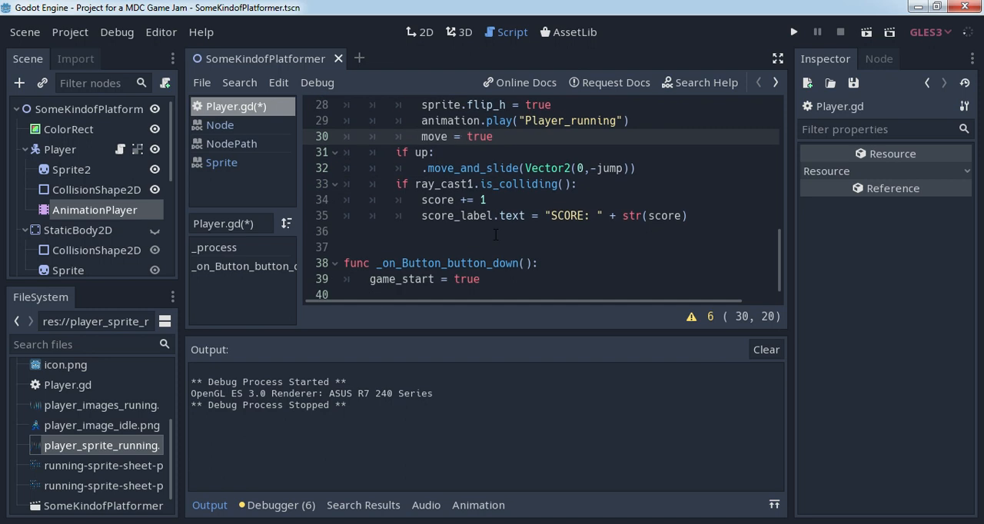
{"action": "scroll", "coordinate": [496, 235], "scroll_direction": "up", "scroll_amount": 3}
{"action": "scroll", "coordinate": [495, 230], "scroll_direction": "down", "scroll_amount": 2}
{"action": "left_click", "coordinate": [702, 263]}
{"action": "key", "text": "Return"}
{"action": "key", "text": "BackSpace"}
{"action": "scroll", "coordinate": [547, 230], "scroll_direction": "up", "scroll_amount": 2}
{"action": "scroll", "coordinate": [547, 230], "scroll_direction": "down", "scroll_amount": 3}
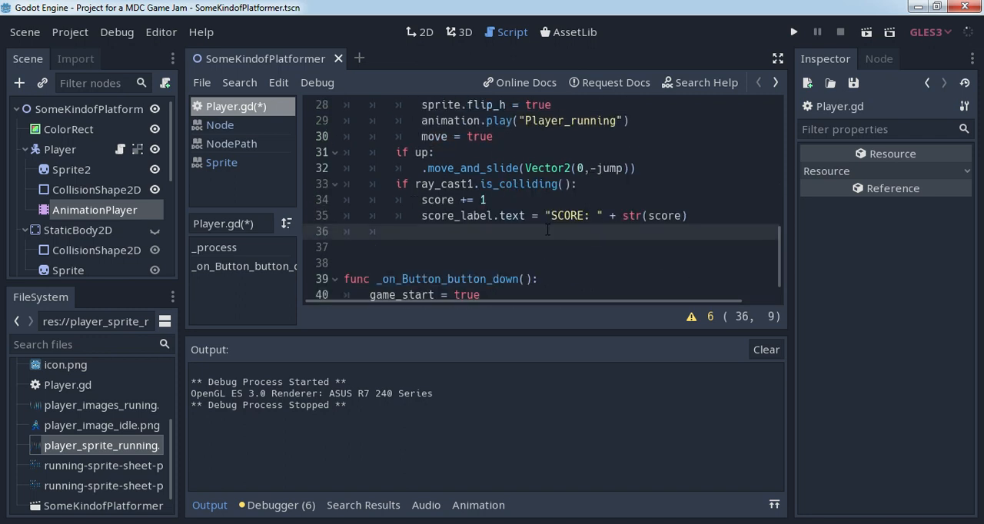
{"action": "type", "text": "if move"}
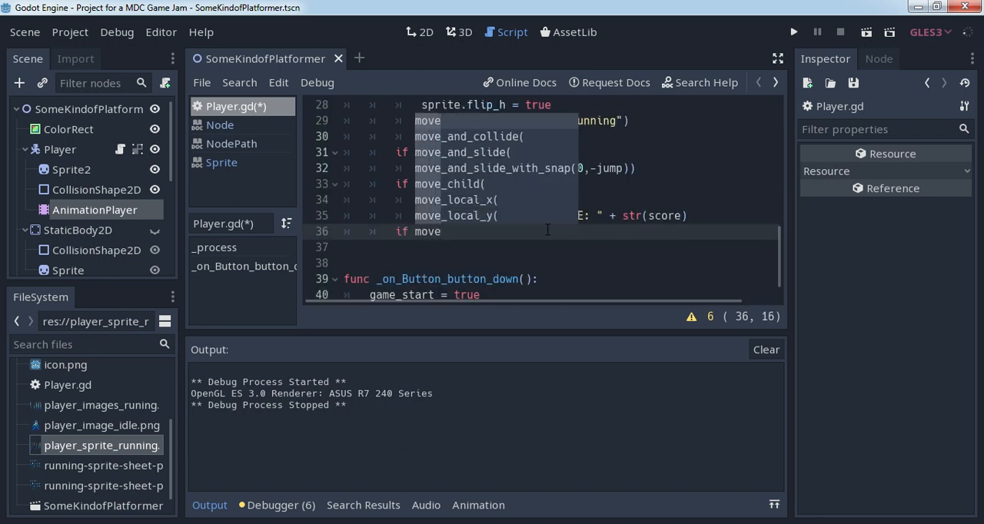
{"action": "type", "text": " == "}
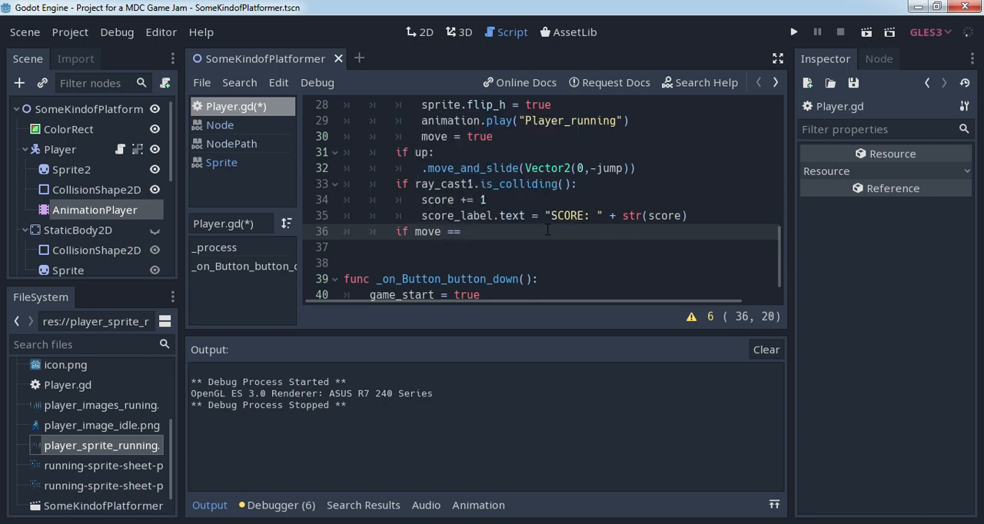
{"action": "type", "text": "false:"}
{"action": "key", "text": "Return"}
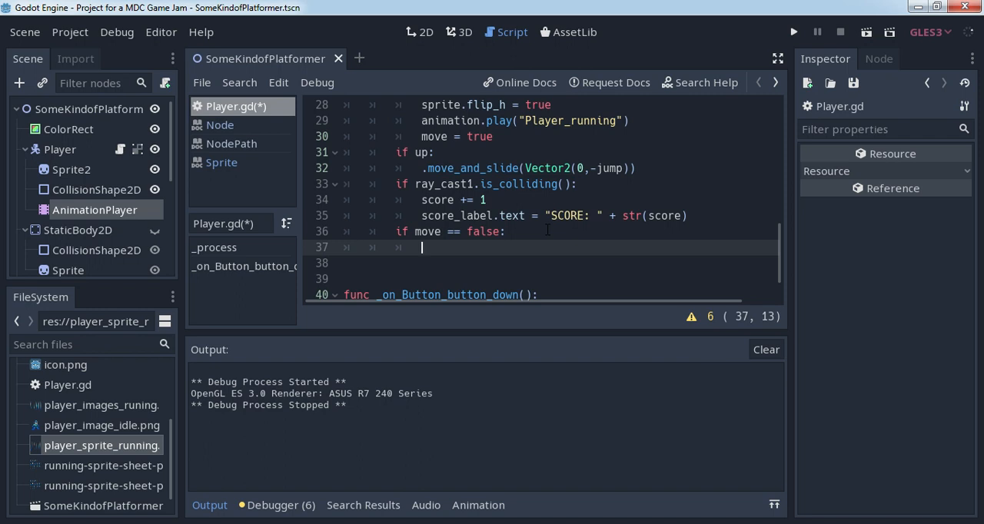
- Call animation.play("Player_idle") inside the "if move == false:" block
{"action": "type", "text": "anima"}
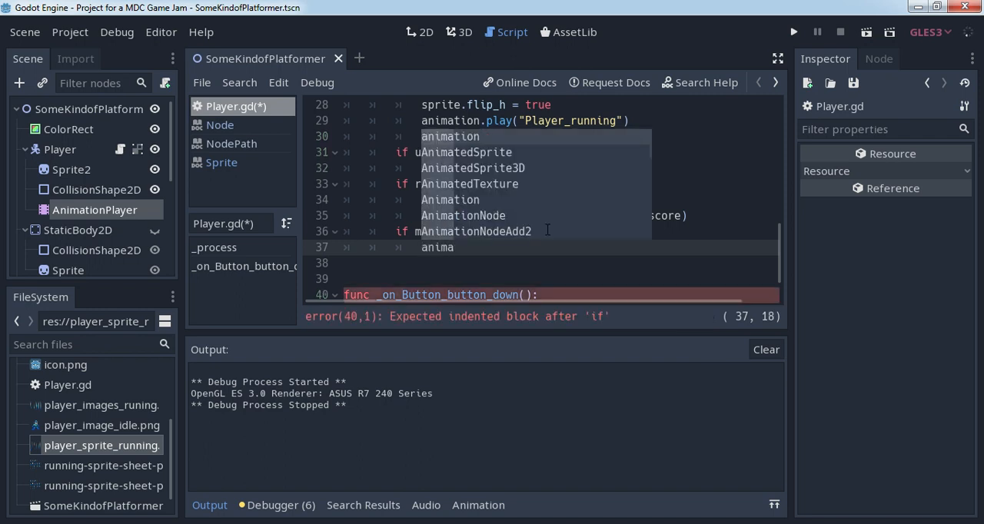
{"action": "key", "text": "Return"}
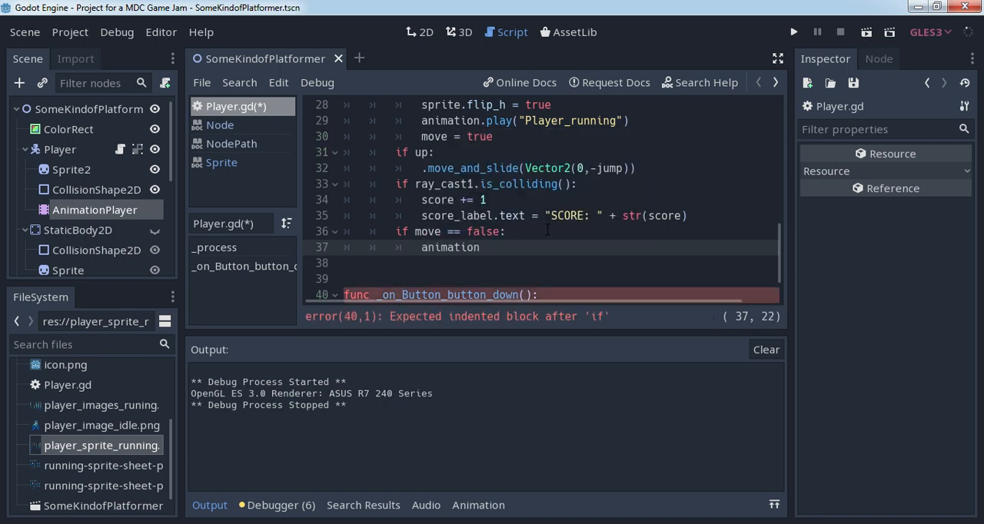
{"action": "type", "text": ".play"}
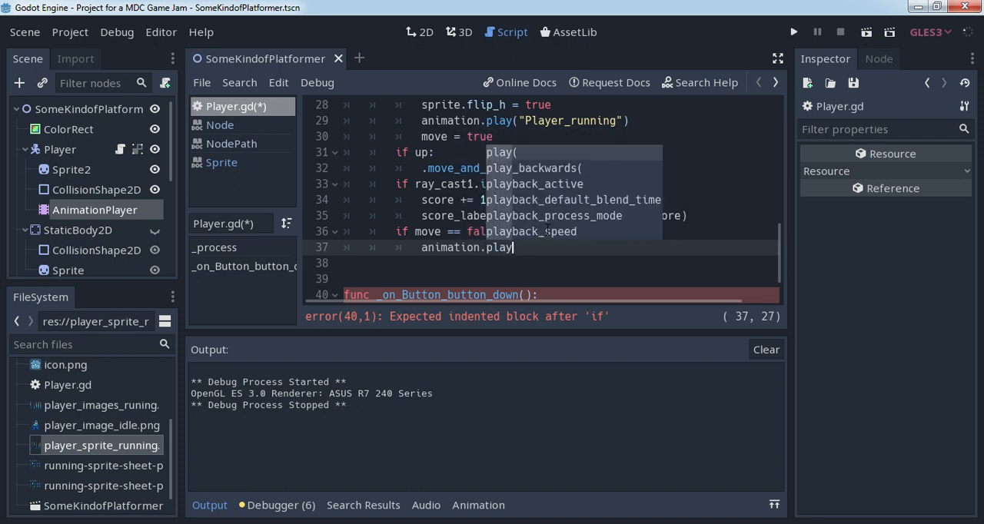
{"action": "type", "text": "("}
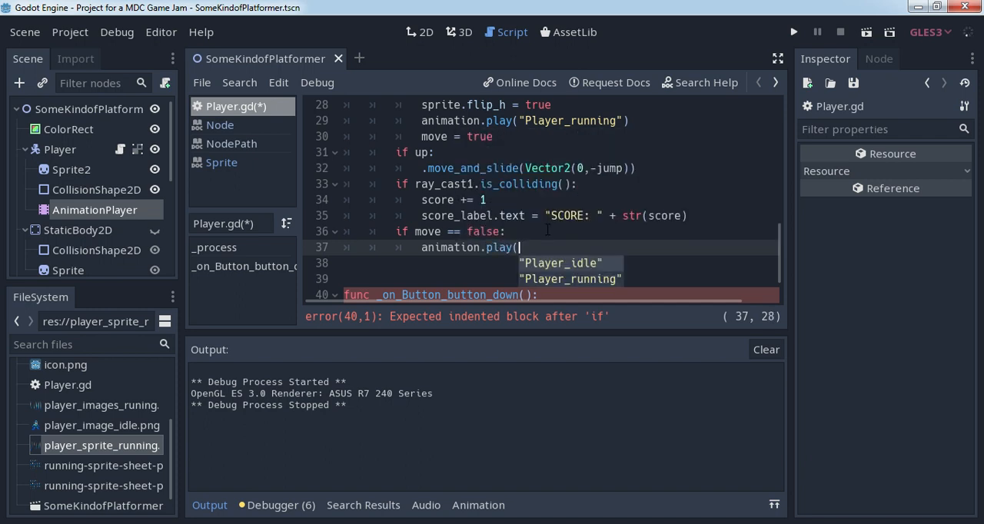
{"action": "key", "text": "Return"}
{"action": "type", "text": ")"}
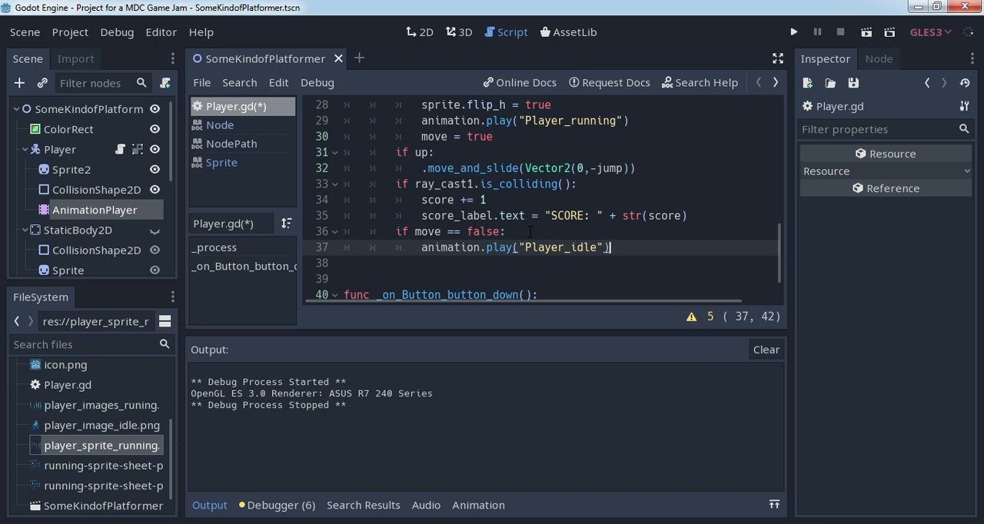
- Run the current scene, move the player back and forth to test the running and idle animations, and close the game window
{"action": "scroll", "coordinate": [530, 231], "scroll_direction": "up", "scroll_amount": 4}
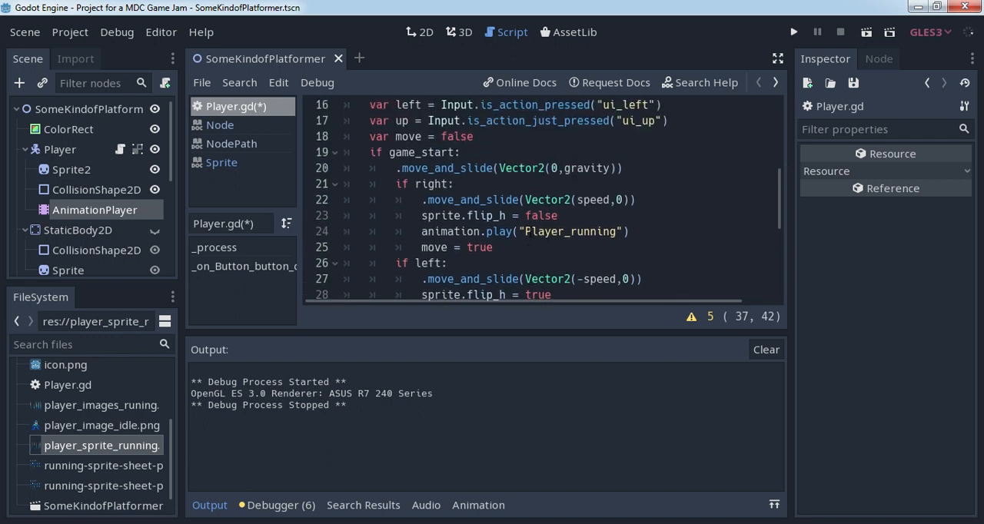
{"action": "scroll", "coordinate": [530, 232], "scroll_direction": "up", "scroll_amount": 1}
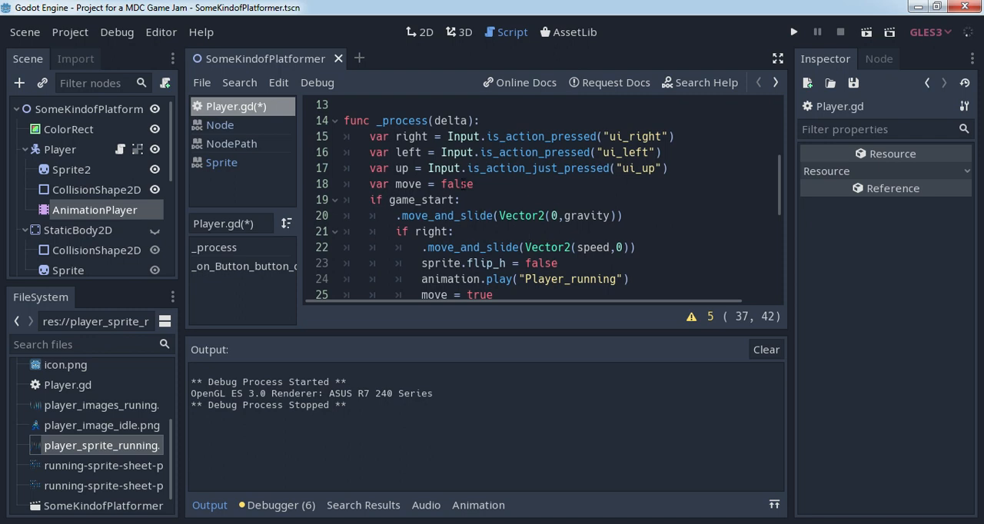
{"action": "scroll", "coordinate": [464, 199], "scroll_direction": "down", "scroll_amount": 5}
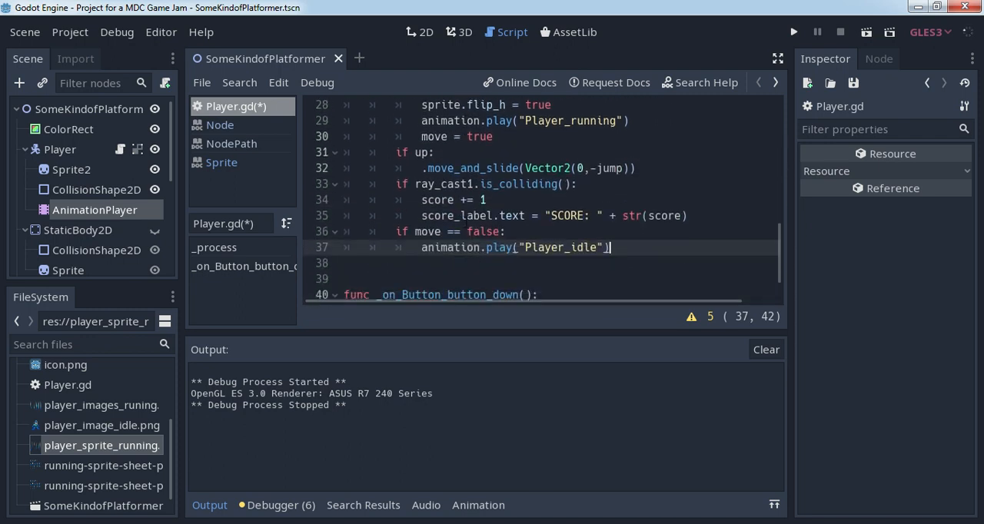
{"action": "left_click", "coordinate": [866, 32]}
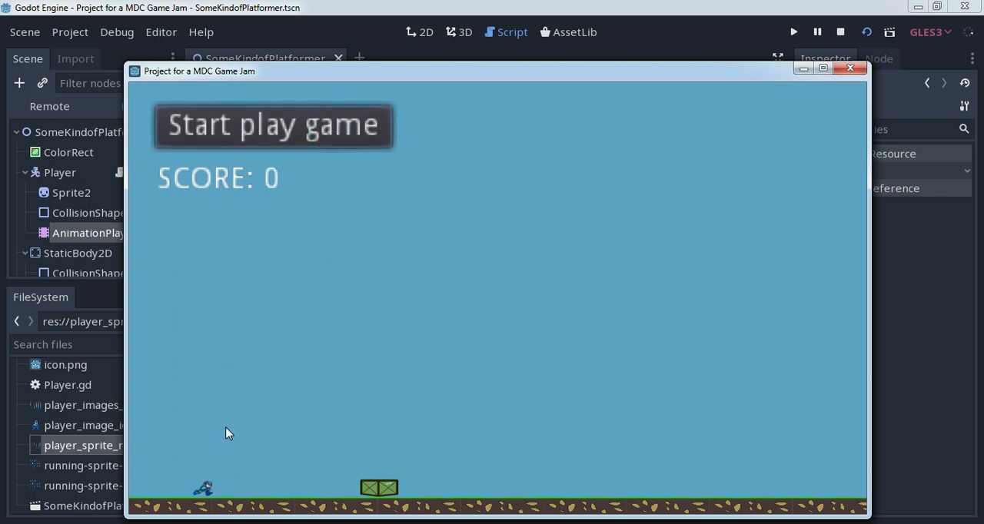
{"action": "key", "text": "Right"}
{"action": "key", "text": "Left"}
{"action": "key", "text": "Right"}
{"action": "key", "text": "Left"}
{"action": "key", "text": "Right"}
{"action": "key", "text": "Left"}
{"action": "key", "text": "Right"}
{"action": "left_click", "coordinate": [851, 70]}
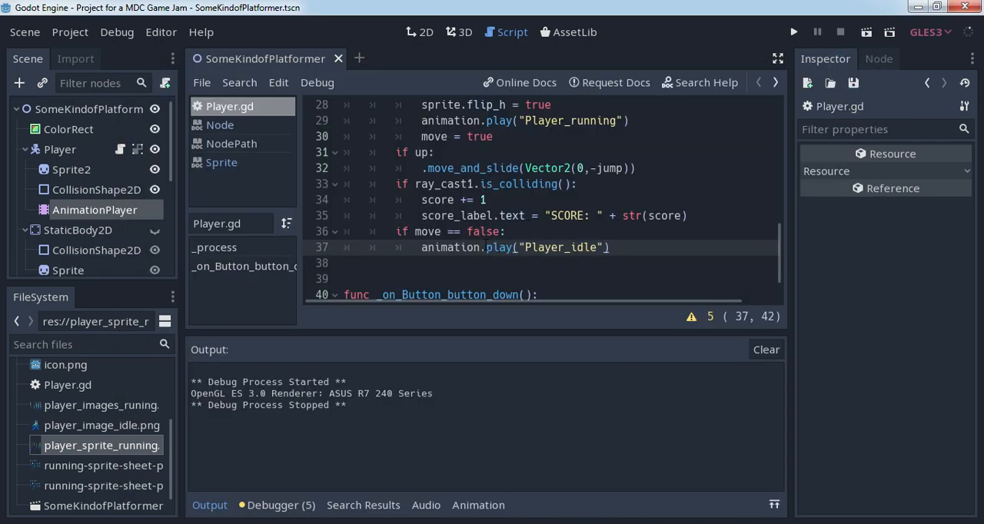
- Delete the existing frame keyframe from the Player_idle animation and set the timeline position to 0
{"action": "left_click", "coordinate": [95, 210]}
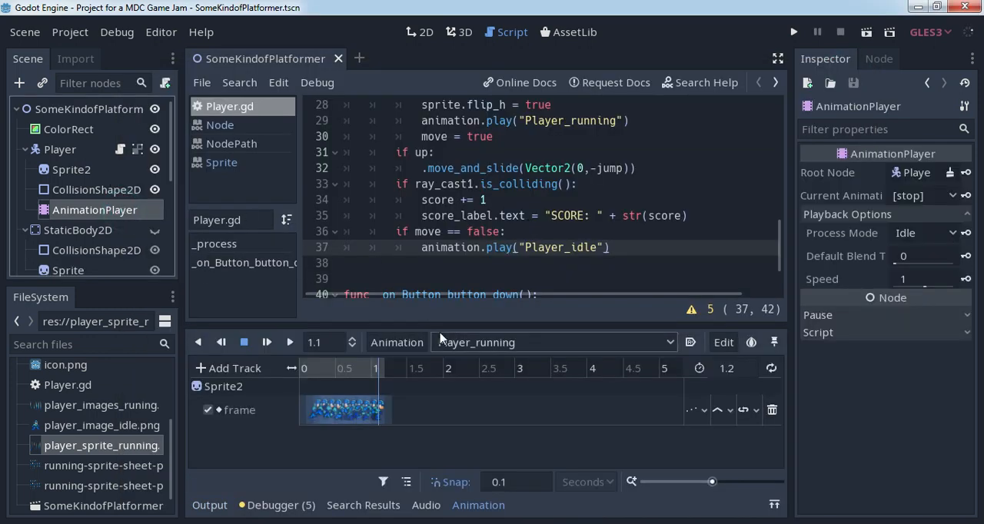
{"action": "left_click", "coordinate": [539, 342]}
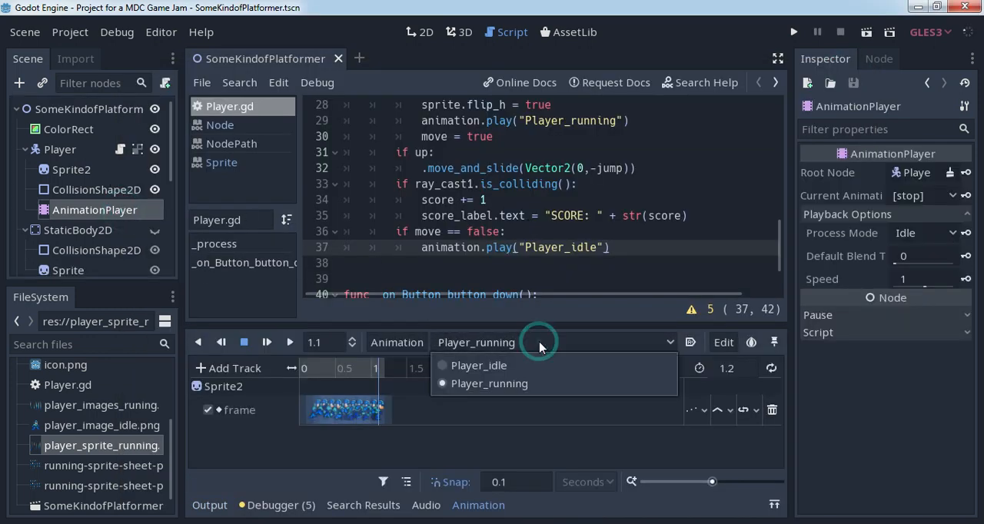
{"action": "left_click", "coordinate": [498, 366]}
{"action": "left_click", "coordinate": [314, 412]}
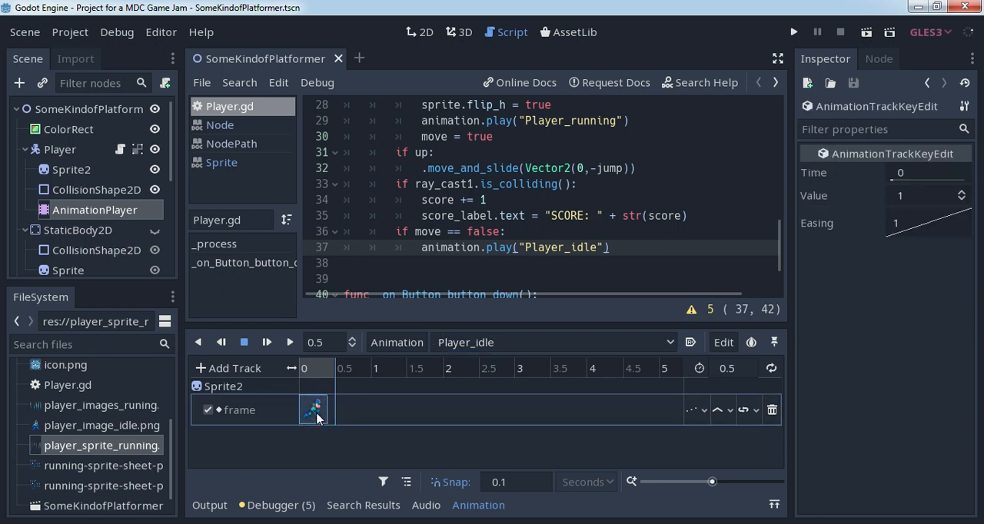
{"action": "left_click_drag", "start_coordinate": [339, 375], "coordinate": [304, 373]}
{"action": "key", "text": "Delete"}
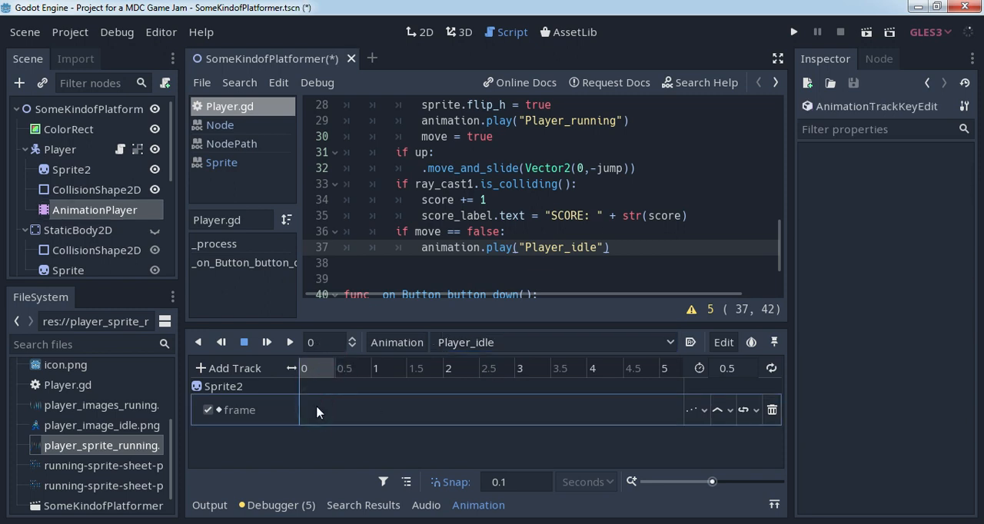
- Set Sprite2's Frame to 0, key it at time 0 in Player_idle, and preview the animation
{"action": "left_click", "coordinate": [73, 168]}
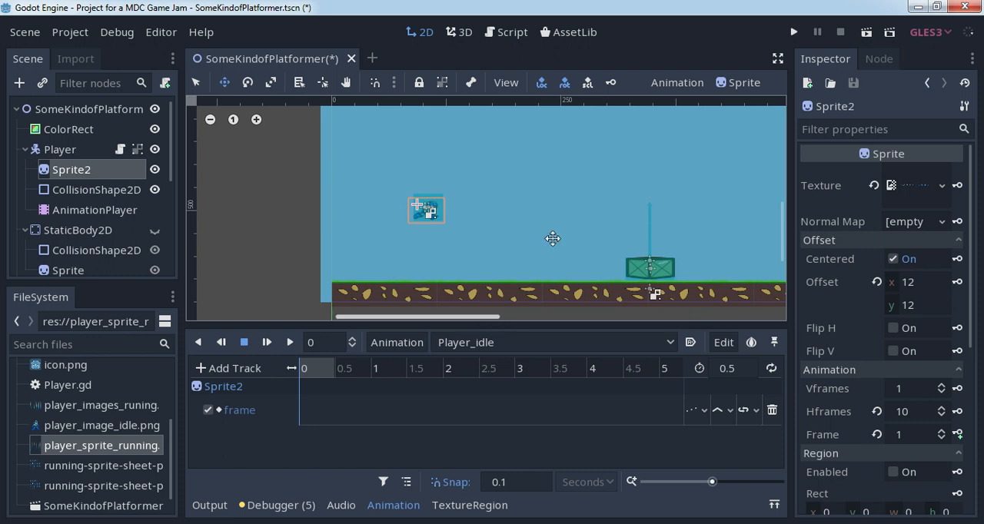
{"action": "scroll", "coordinate": [520, 217], "scroll_direction": "up", "scroll_amount": 4}
{"action": "scroll", "coordinate": [520, 217], "scroll_direction": "up", "scroll_amount": 1}
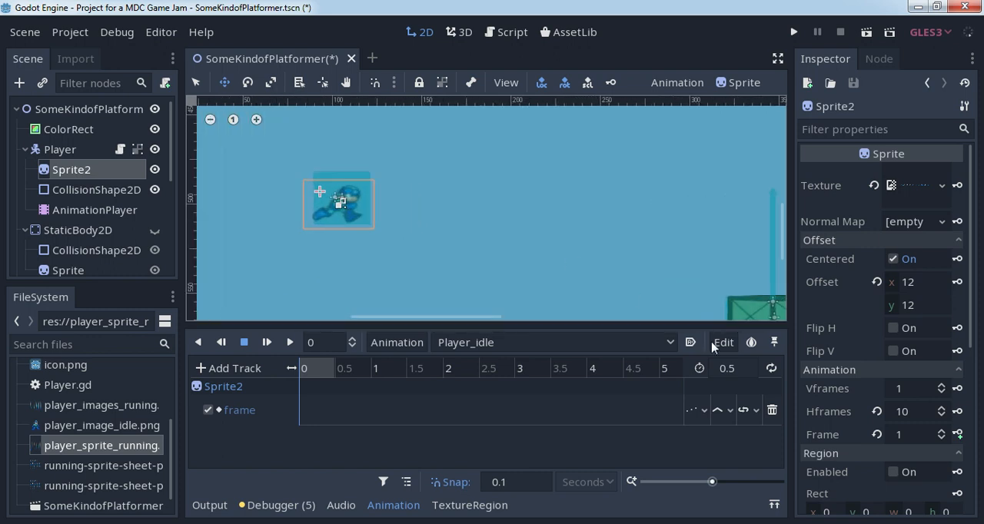
{"action": "left_click", "coordinate": [941, 438]}
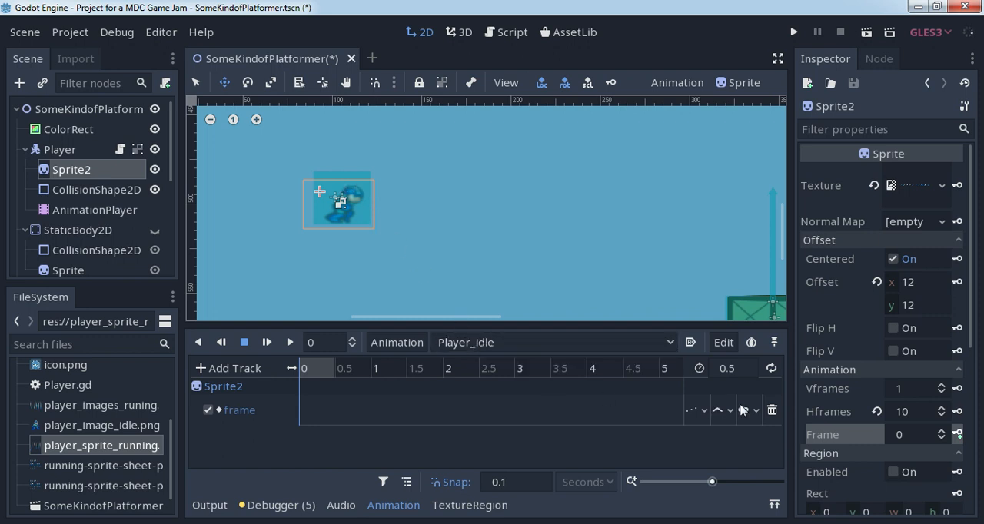
{"action": "left_click", "coordinate": [958, 434]}
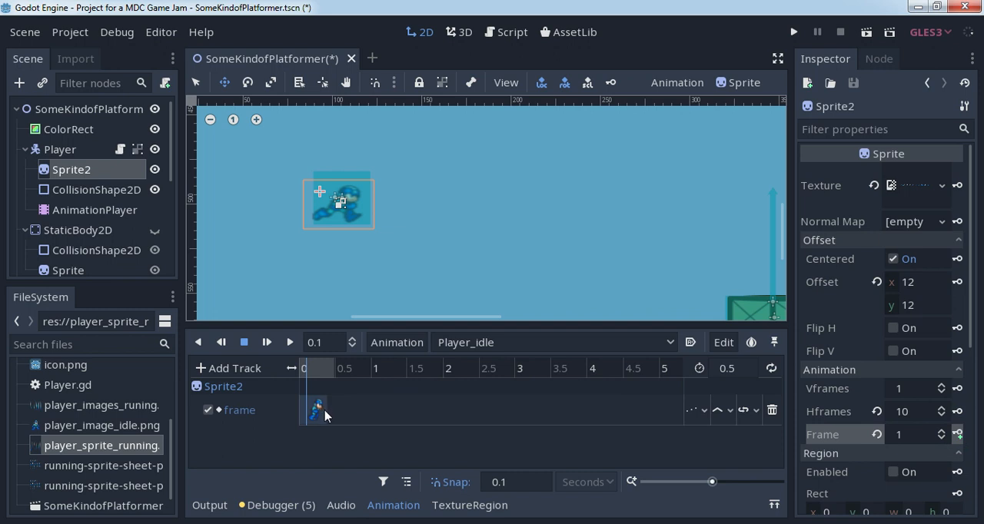
{"action": "left_click", "coordinate": [307, 370]}
{"action": "left_click", "coordinate": [289, 343]}
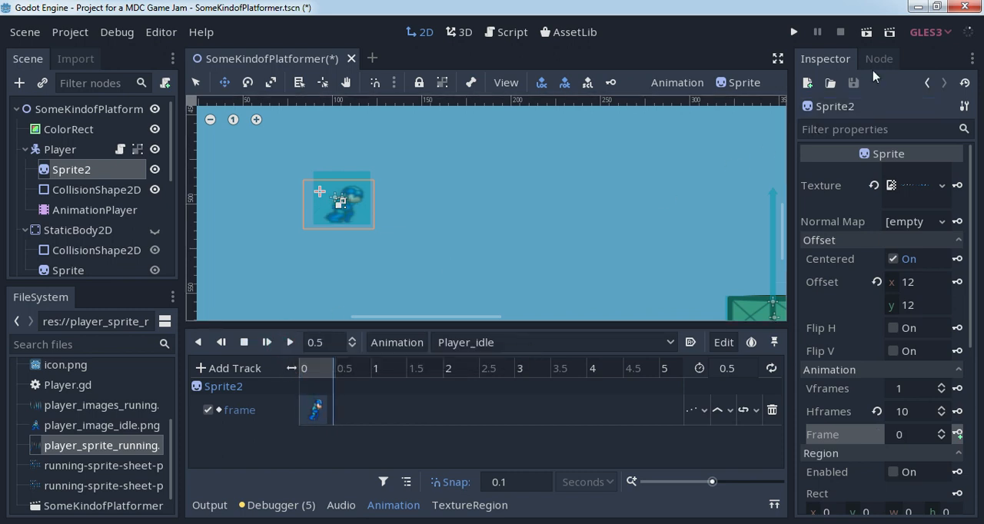
- Save and run the scene, test running, idling and jumping over the crates in both directions, and close the game window
{"action": "key", "text": "ctrl+s"}
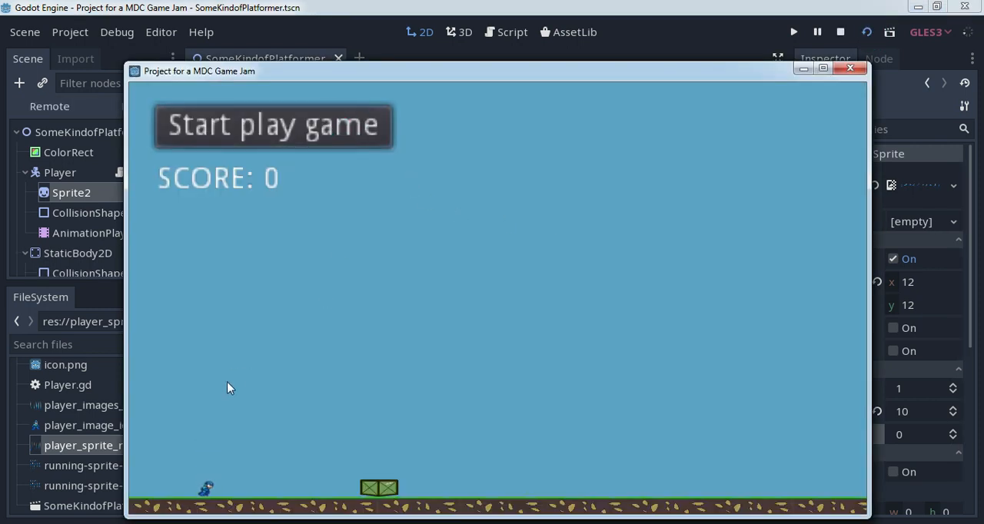
{"action": "key", "text": "Right"}
{"action": "key", "text": "Left"}
{"action": "key", "text": "Right"}
{"action": "key", "text": "Up"}
{"action": "key", "text": "Right"}
{"action": "key", "text": "Left"}
{"action": "key", "text": "Up"}
{"action": "key", "text": "Right"}
{"action": "key", "text": "Up"}
{"action": "key", "text": "Right"}
{"action": "key", "text": "Left"}
{"action": "key", "text": "Up"}
{"action": "key", "text": "Left"}
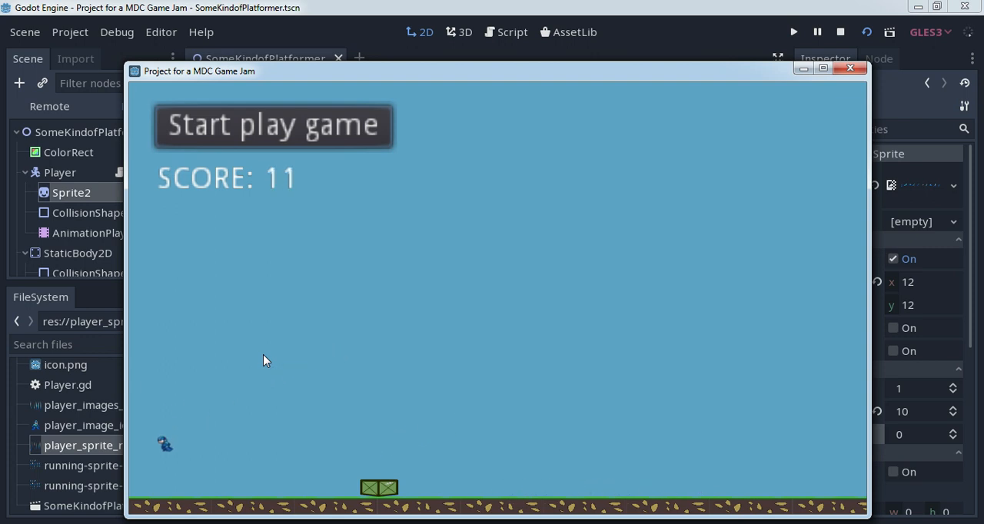
{"action": "key", "text": "Right"}
{"action": "key", "text": "Left"}
{"action": "key", "text": "Right"}
{"action": "key", "text": "Left"}
{"action": "key", "text": "Right"}
{"action": "key", "text": "Right"}
{"action": "key", "text": "Left"}
{"action": "key", "text": "Right"}
{"action": "key", "text": "Left"}
{"action": "key", "text": "Right"}
{"action": "key", "text": "Left"}
{"action": "key", "text": "Right"}
{"action": "key", "text": "Left"}
{"action": "key", "text": "Right"}
{"action": "key", "text": "Left"}
{"action": "key", "text": "Right"}
{"action": "key", "text": "space"}
{"action": "key", "text": "space"}
{"action": "key", "text": "space"}
{"action": "key", "text": "Left"}
{"action": "key", "text": "Right"}
{"action": "key", "text": "Left"}
{"action": "key", "text": "Right"}
{"action": "key", "text": "Left"}
{"action": "key", "text": "Right"}
{"action": "key", "text": "space"}
{"action": "key", "text": "Left"}
{"action": "key", "text": "space"}
{"action": "key", "text": "Right"}
{"action": "key", "text": "space"}
{"action": "key", "text": "Right"}
{"action": "key", "text": "Left"}
{"action": "key", "text": "space"}
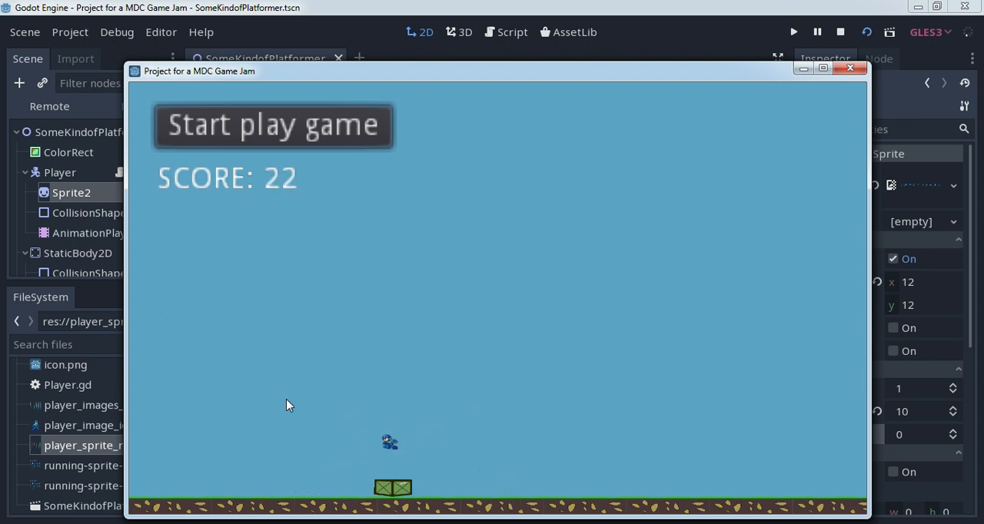
{"action": "key", "text": "Right"}
{"action": "key", "text": "space"}
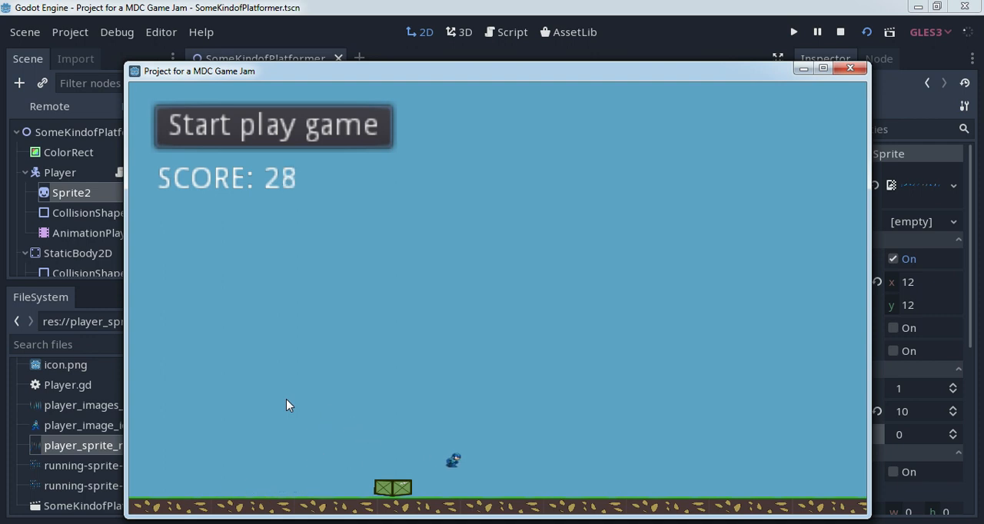
{"action": "key", "text": "Left"}
{"action": "key", "text": "space"}
{"action": "key", "text": "Right"}
{"action": "key", "text": "space"}
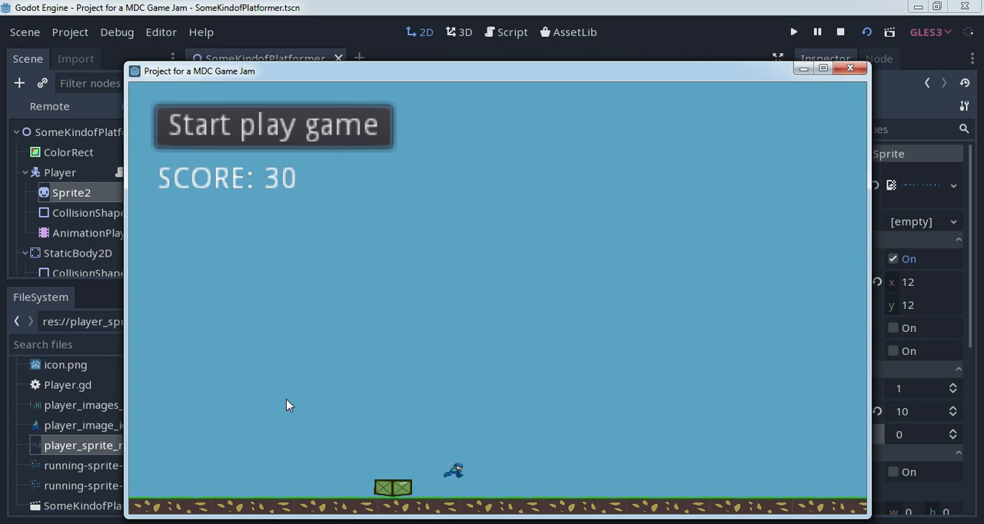
{"action": "key", "text": "Left"}
{"action": "key", "text": "space"}
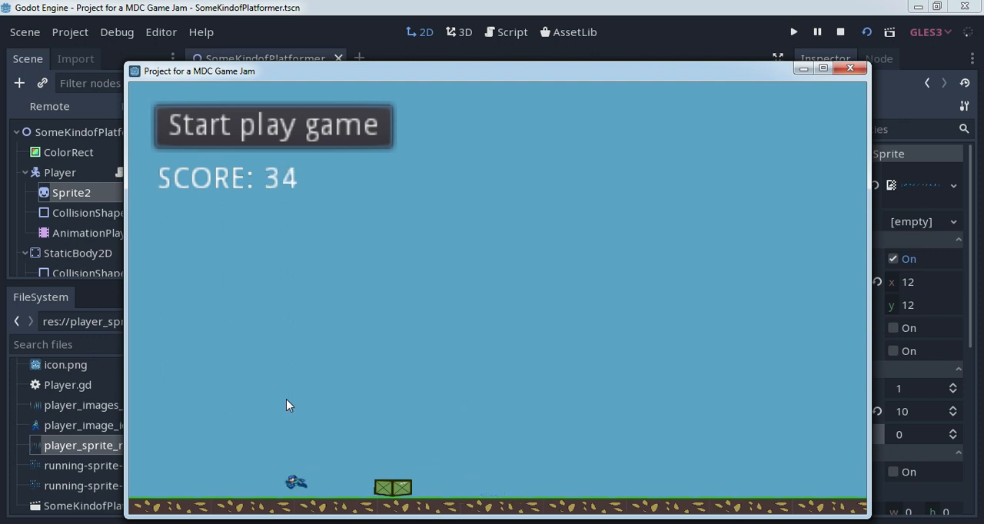
{"action": "key", "text": "Right"}
{"action": "key", "text": "Right"}
{"action": "key", "text": "space"}
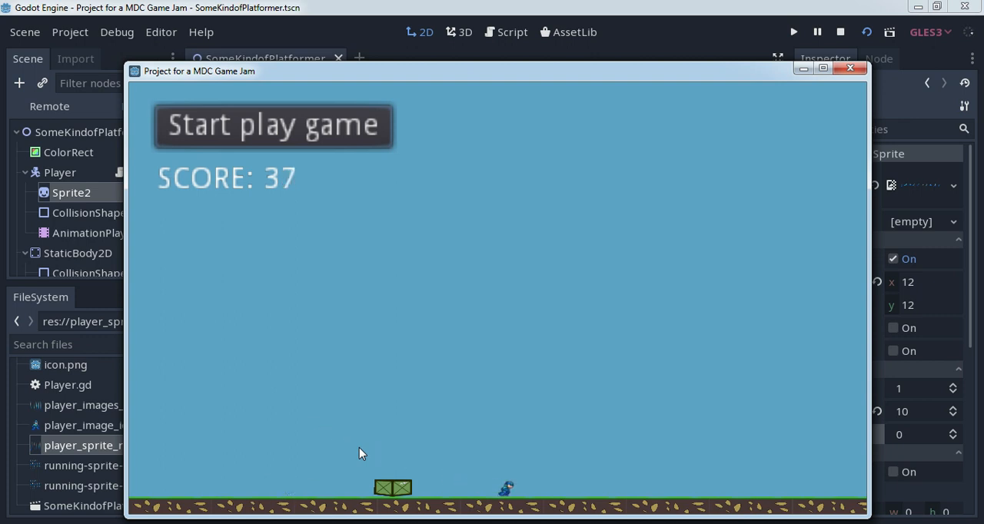
{"action": "key", "text": "Left"}
{"action": "key", "text": "space"}
{"action": "key", "text": "Right"}
{"action": "key", "text": "space"}
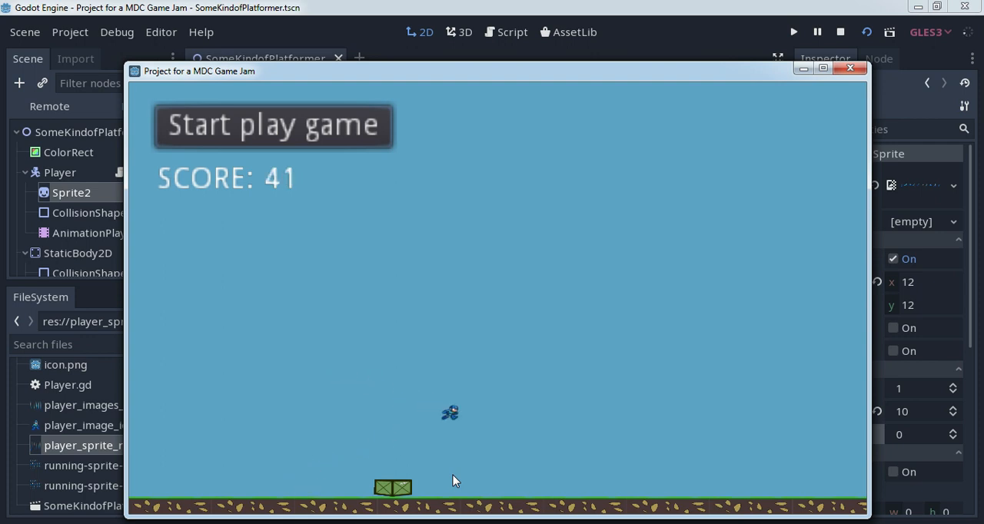
{"action": "key", "text": "Left"}
{"action": "key", "text": "space"}
{"action": "key", "text": "Left"}
{"action": "key", "text": "space"}
{"action": "key", "text": "Left"}
{"action": "key", "text": "Right"}
{"action": "key", "text": "space"}
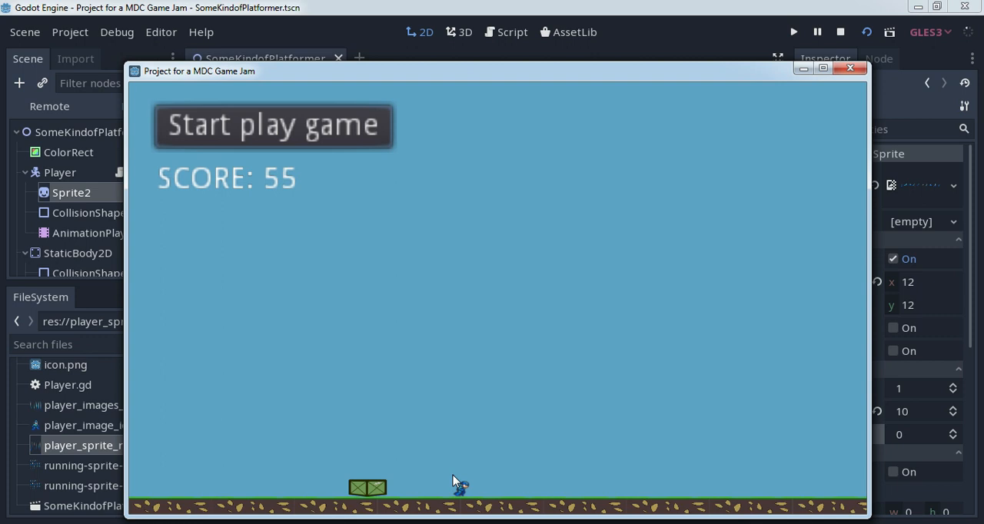
{"action": "key", "text": "Left"}
{"action": "key", "text": "Left"}
{"action": "key", "text": "space"}
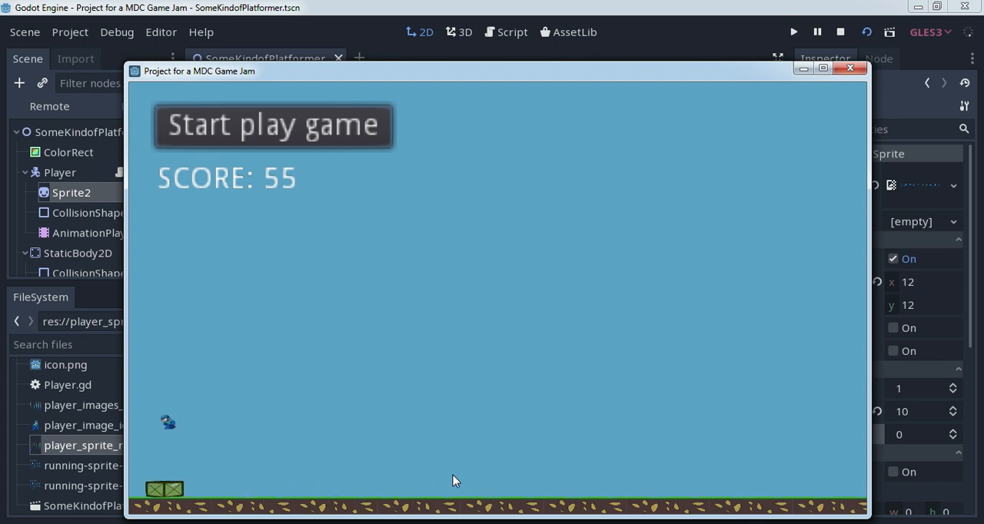
{"action": "key", "text": "Right"}
{"action": "key", "text": "space"}
{"action": "key", "text": "Left"}
{"action": "key", "text": "Right"}
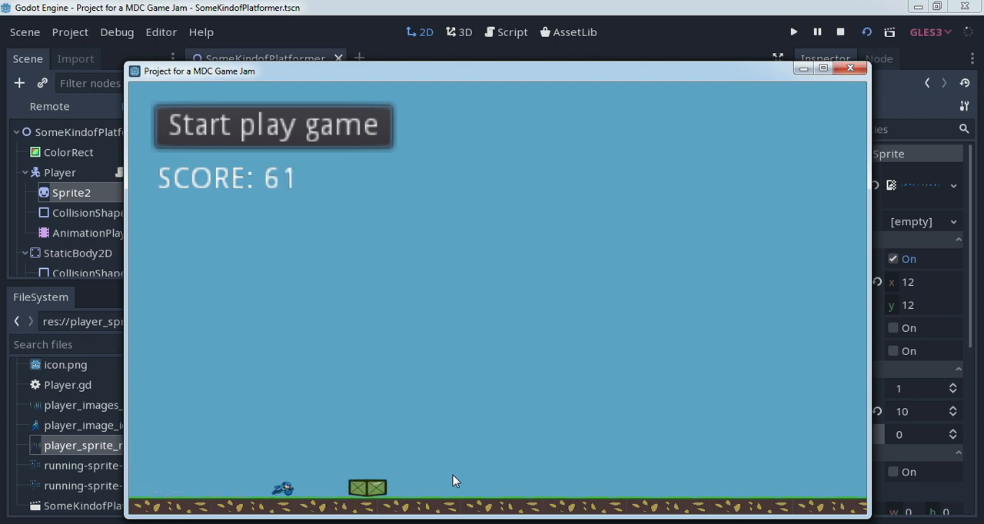
{"action": "key", "text": "Left"}
{"action": "key", "text": "Right"}
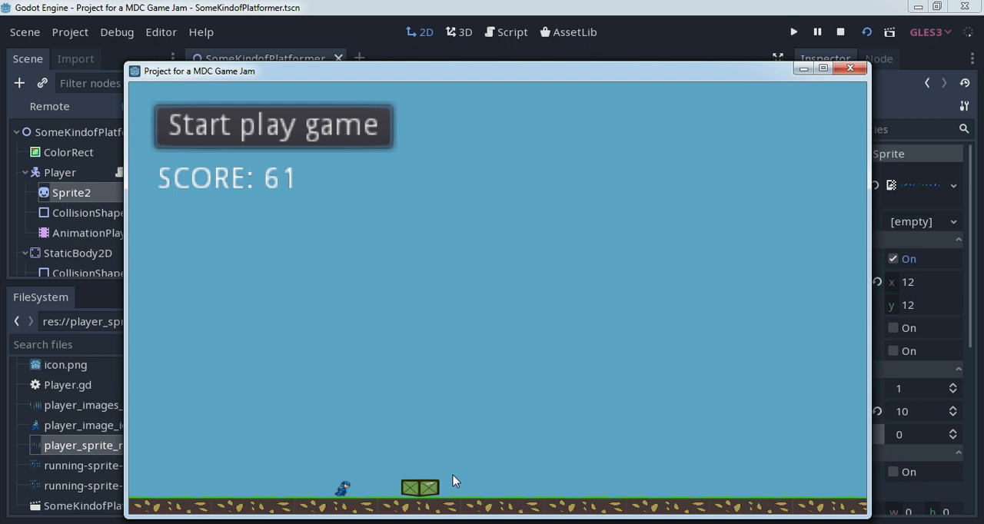
{"action": "left_click", "coordinate": [859, 70]}
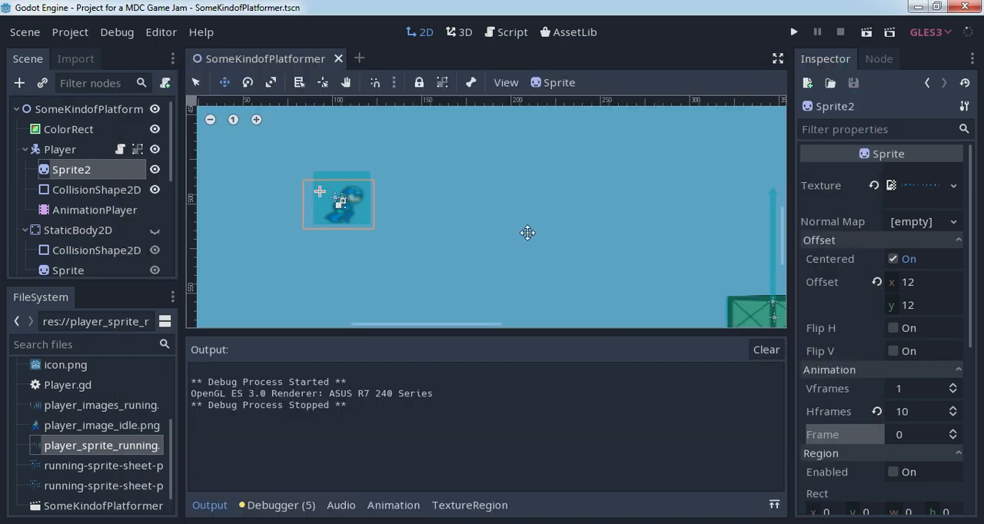
- Add a second RayCast2D node as a child of the crates' RigidBody2D
{"action": "scroll", "coordinate": [686, 251], "scroll_direction": "down", "scroll_amount": 5}
{"action": "middle_click_drag", "start_coordinate": [696, 247], "coordinate": [500, 205]}
{"action": "scroll", "coordinate": [552, 223], "scroll_direction": "up", "scroll_amount": 3}
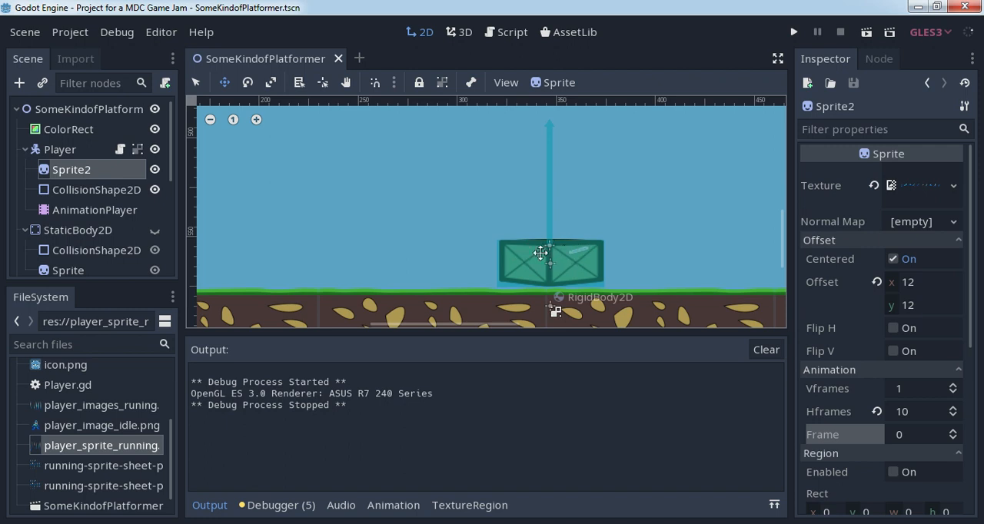
{"action": "left_click_drag", "start_coordinate": [170, 150], "coordinate": [173, 219]}
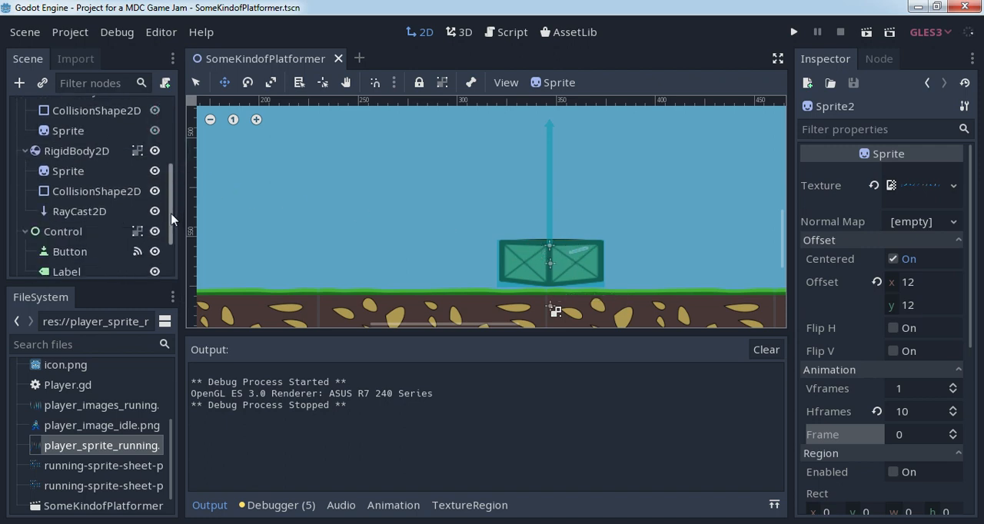
{"action": "left_click", "coordinate": [94, 191]}
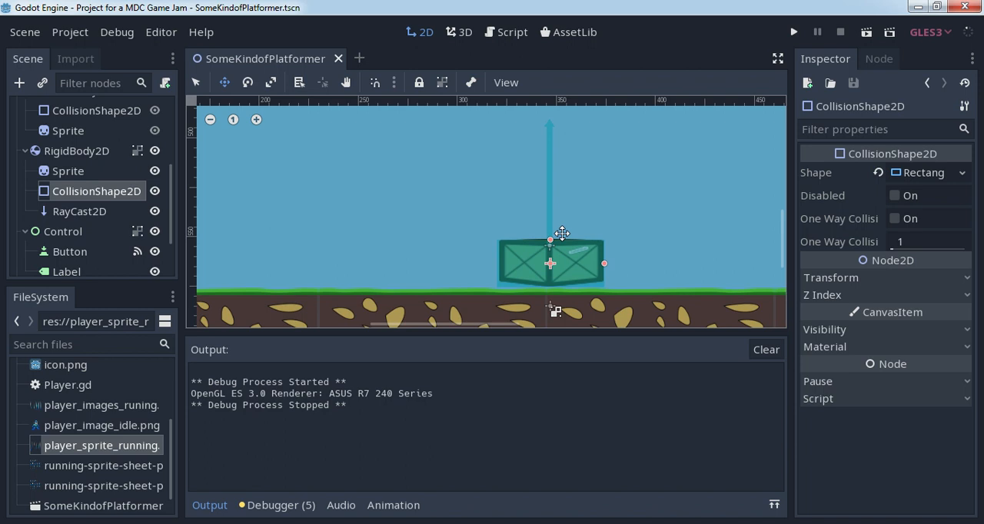
{"action": "scroll", "coordinate": [531, 206], "scroll_direction": "down", "scroll_amount": 1}
{"action": "scroll", "coordinate": [531, 205], "scroll_direction": "down", "scroll_amount": 1}
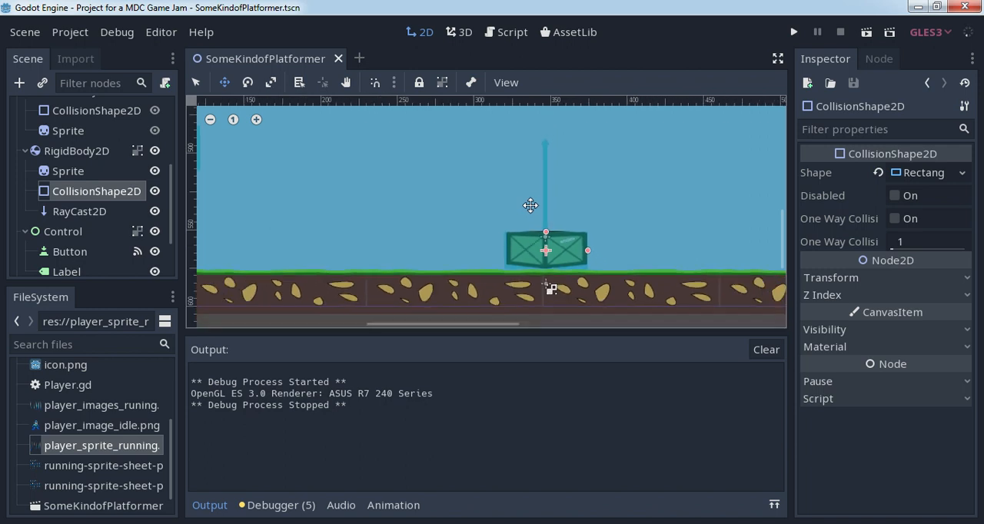
{"action": "left_click", "coordinate": [83, 154]}
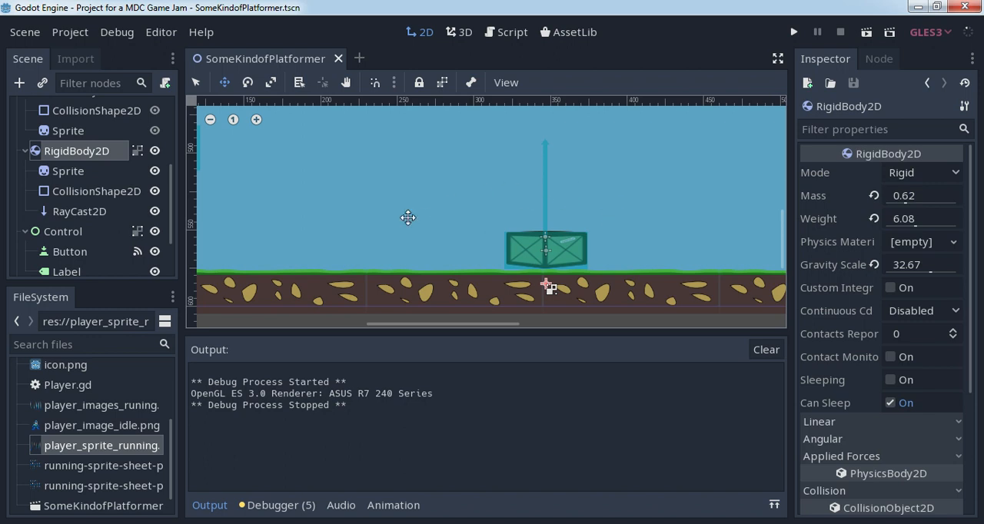
{"action": "left_click", "coordinate": [21, 84]}
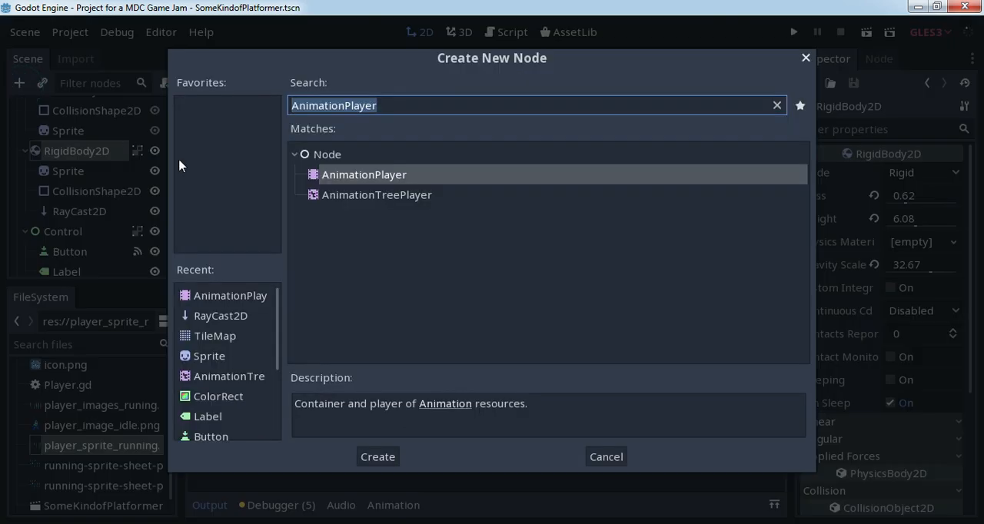
{"action": "left_click", "coordinate": [233, 318]}
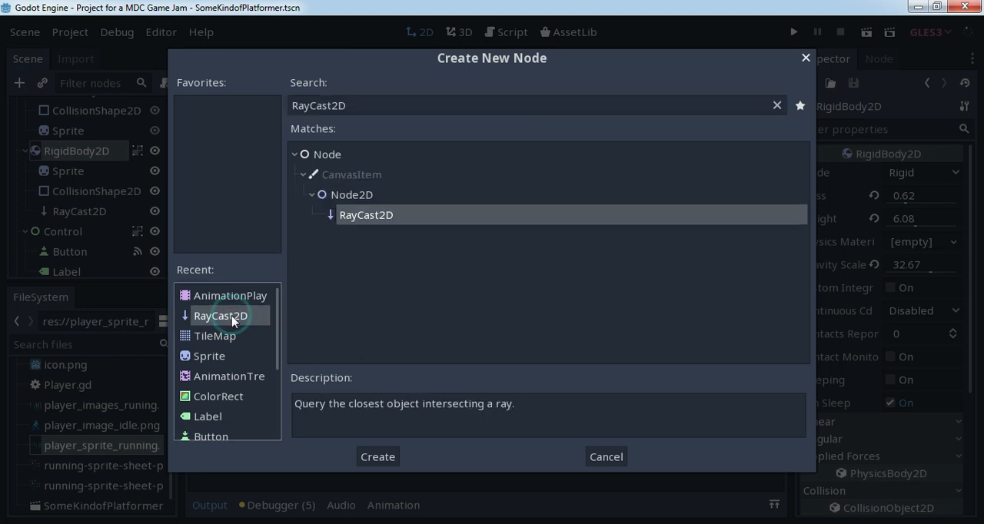
{"action": "left_click", "coordinate": [382, 457]}
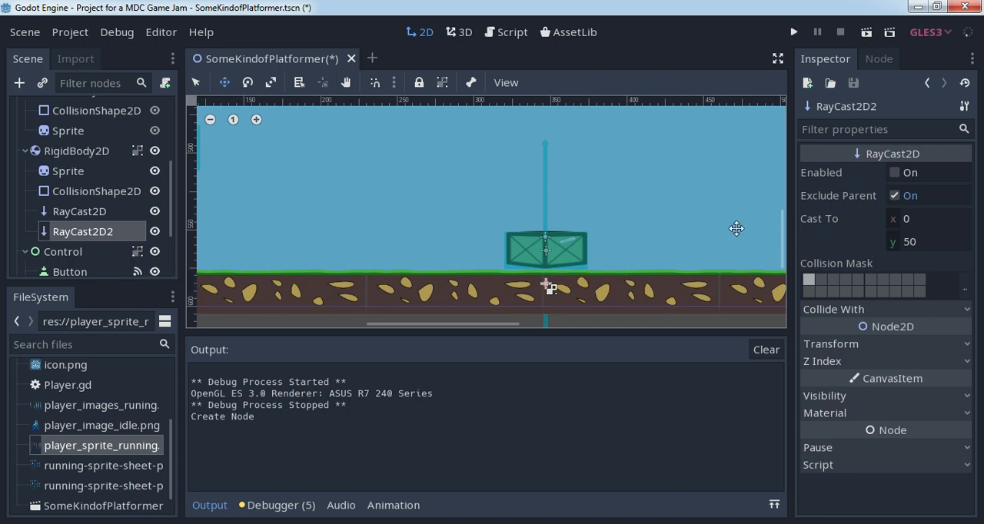
- Enable the RayCast2D2 node and set its Cast To y value to -21
{"action": "left_click", "coordinate": [895, 173]}
{"action": "left_click_drag", "start_coordinate": [929, 242], "coordinate": [925, 243]}
{"action": "left_click", "coordinate": [930, 243]}
{"action": "type", "text": "-21"}
{"action": "key", "text": "Return"}
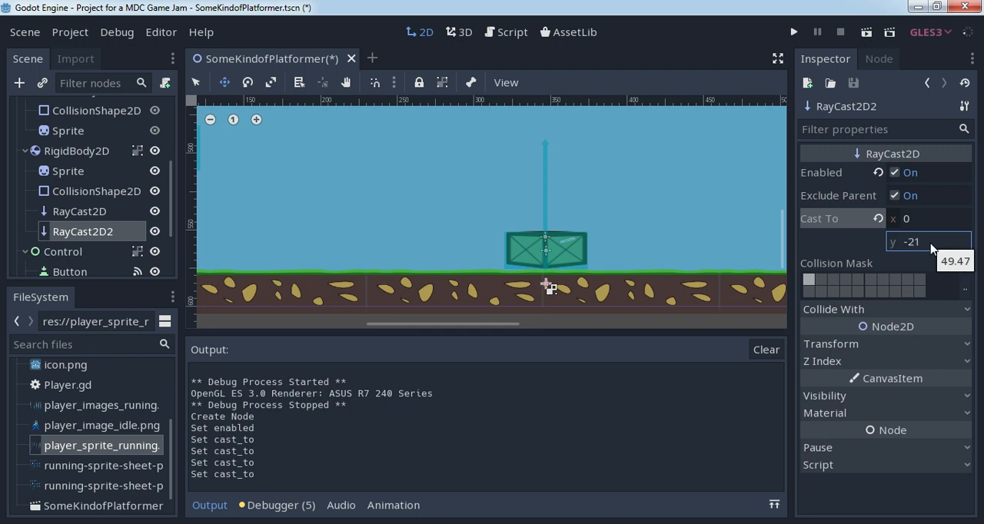
- Move RayCast2D2 to the upper part of the crates, slightly left of their centre, so its ray points above them
{"action": "left_click_drag", "start_coordinate": [548, 269], "coordinate": [538, 217]}
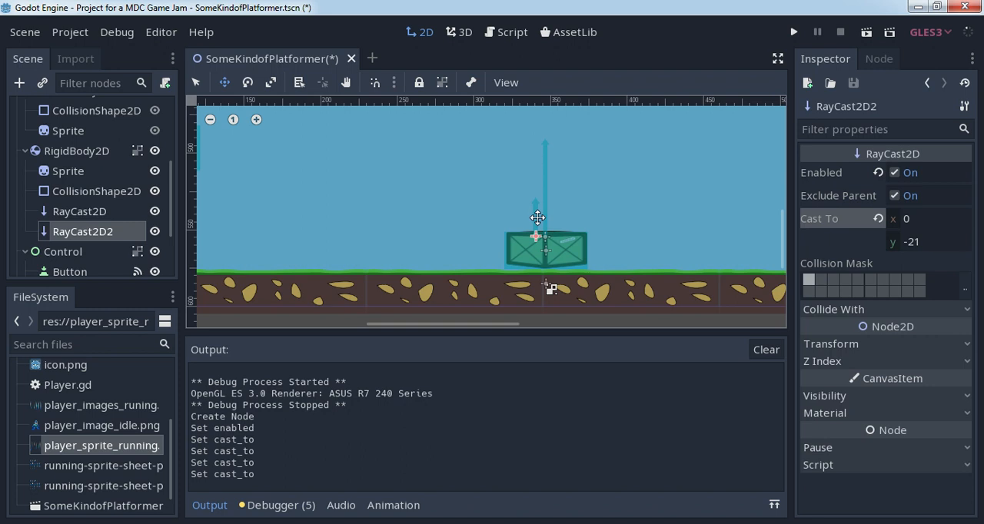
{"action": "left_click_drag", "start_coordinate": [537, 218], "coordinate": [537, 218]}
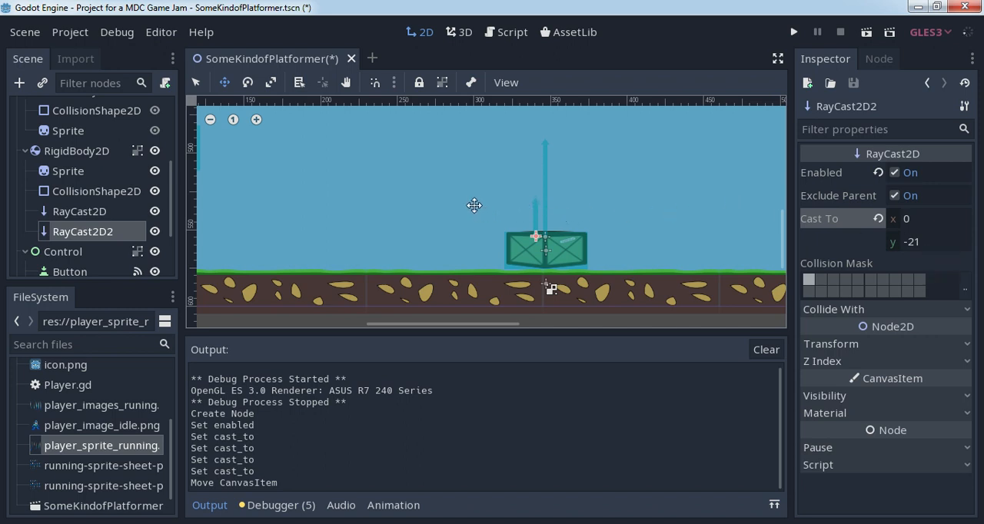
{"action": "left_click_drag", "start_coordinate": [533, 213], "coordinate": [535, 218]}
{"action": "left_click", "coordinate": [535, 217]}
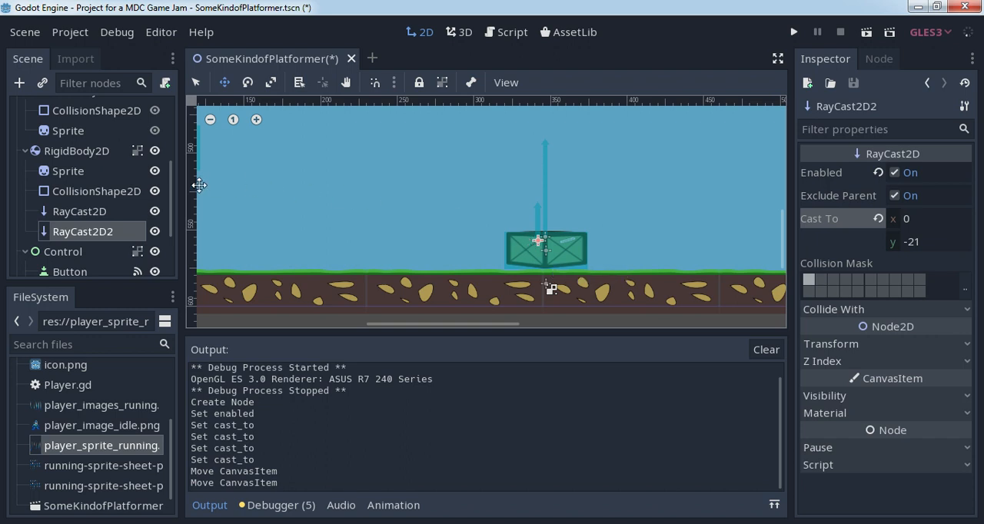
- Open the Player node's script and review the variable declarations at its beginning
{"action": "left_click_drag", "start_coordinate": [171, 193], "coordinate": [172, 127]}
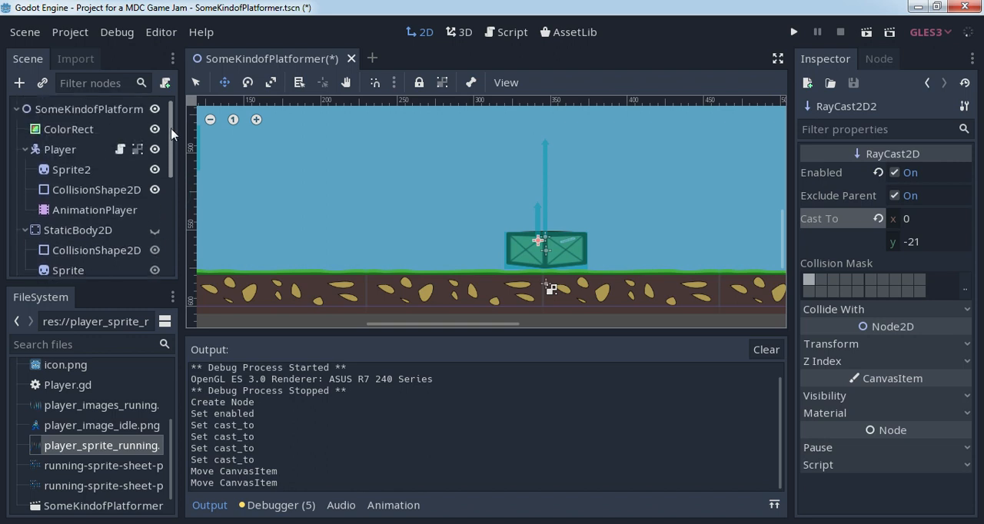
{"action": "left_click", "coordinate": [120, 149]}
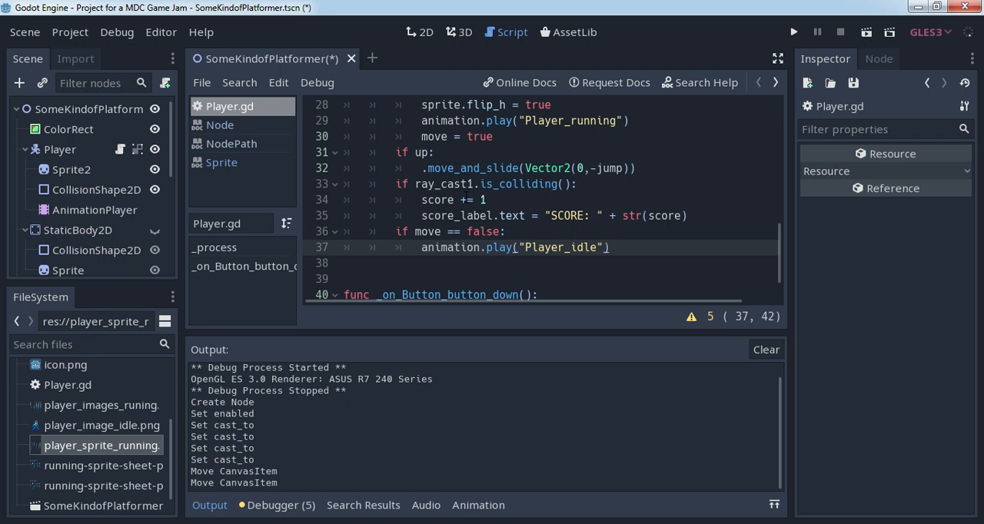
{"action": "scroll", "coordinate": [542, 201], "scroll_direction": "up", "scroll_amount": 9}
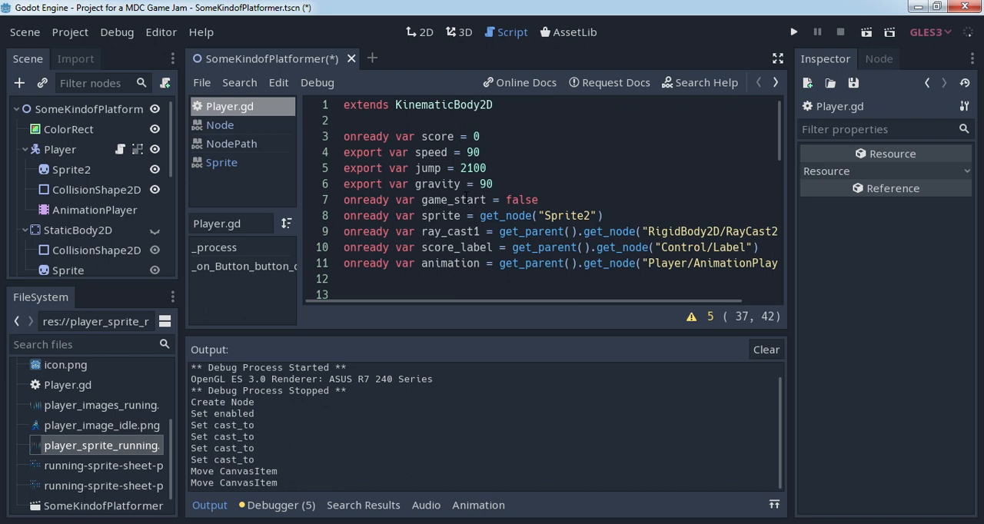
{"action": "scroll", "coordinate": [527, 274], "scroll_direction": "down", "scroll_amount": 1}
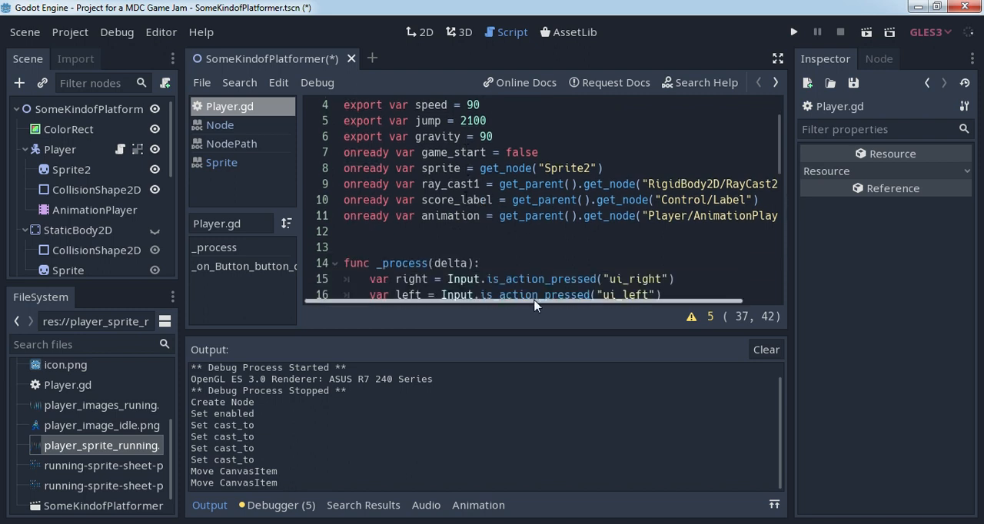
{"action": "left_click_drag", "start_coordinate": [534, 302], "coordinate": [611, 305]}
{"action": "left_click_drag", "start_coordinate": [498, 301], "coordinate": [401, 301]}
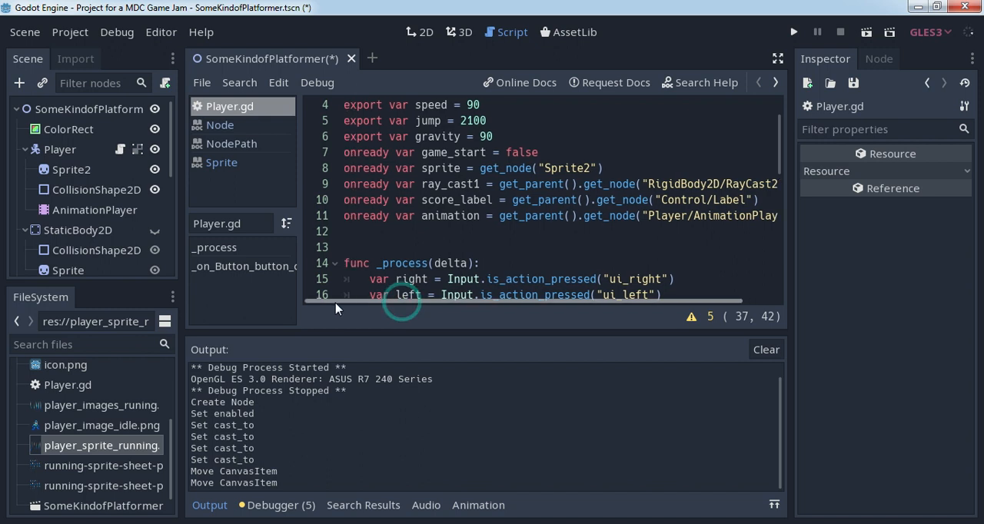
- Below the animation variable, declare an onready variable rigid as get_parent().get_node("RigidBody2D")
{"action": "left_click", "coordinate": [388, 230]}
{"action": "type", "text": "onready va"}
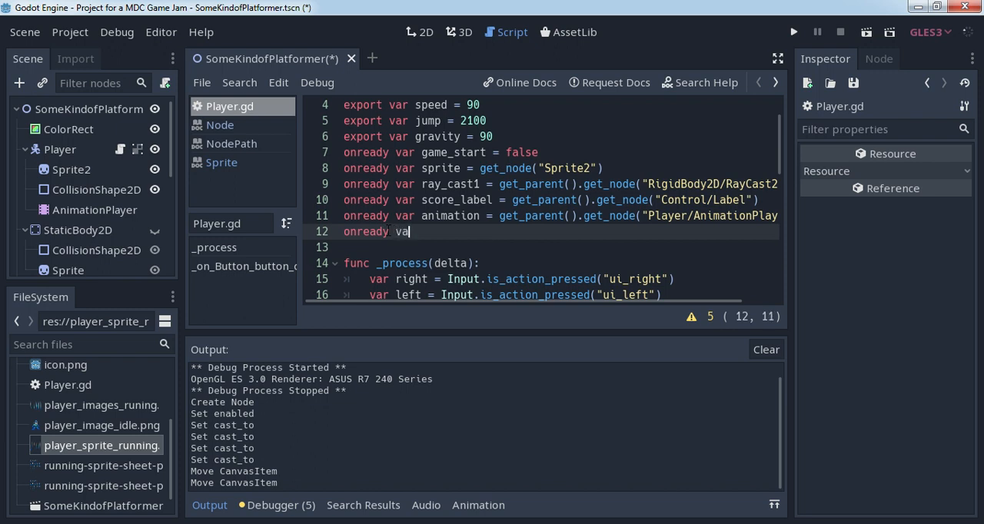
{"action": "type", "text": "r rigid = get_pa"}
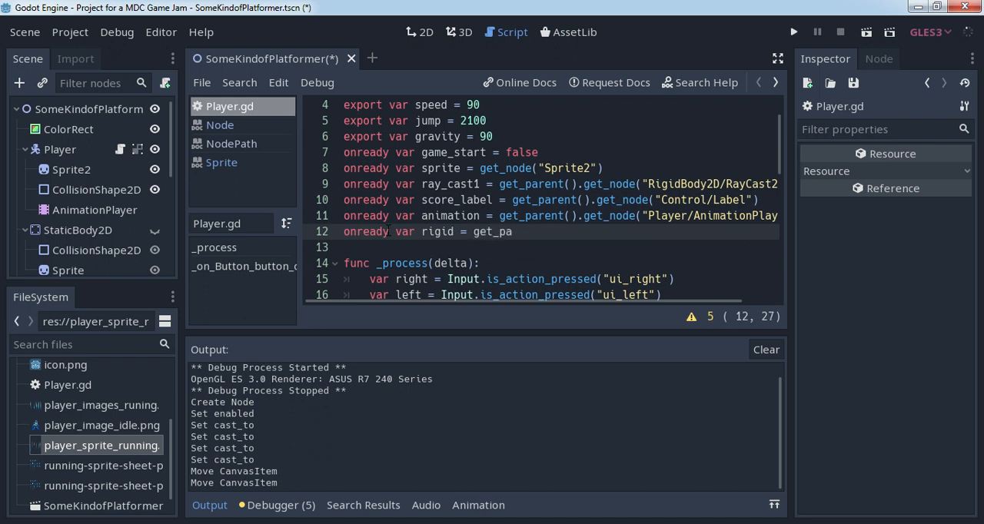
{"action": "type", "text": "rent().g"}
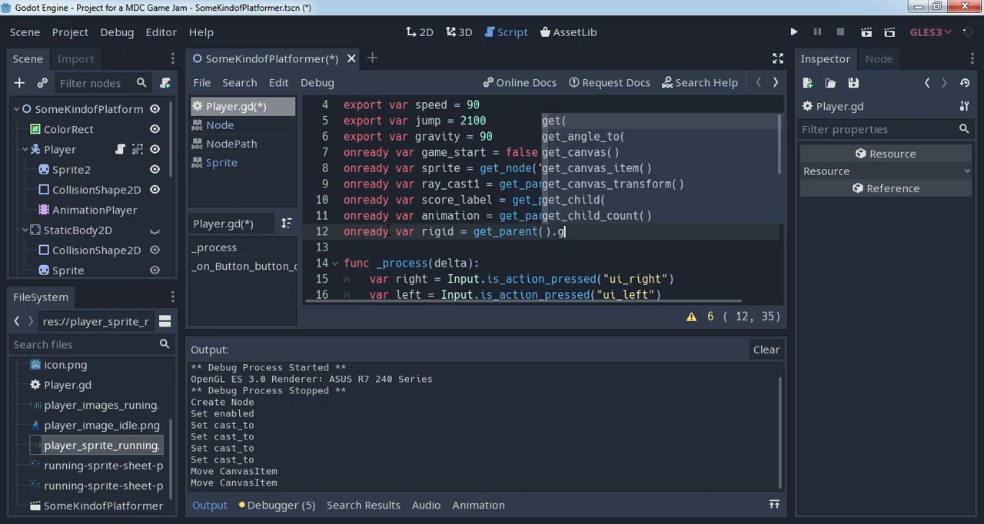
{"action": "type", "text": "et_"}
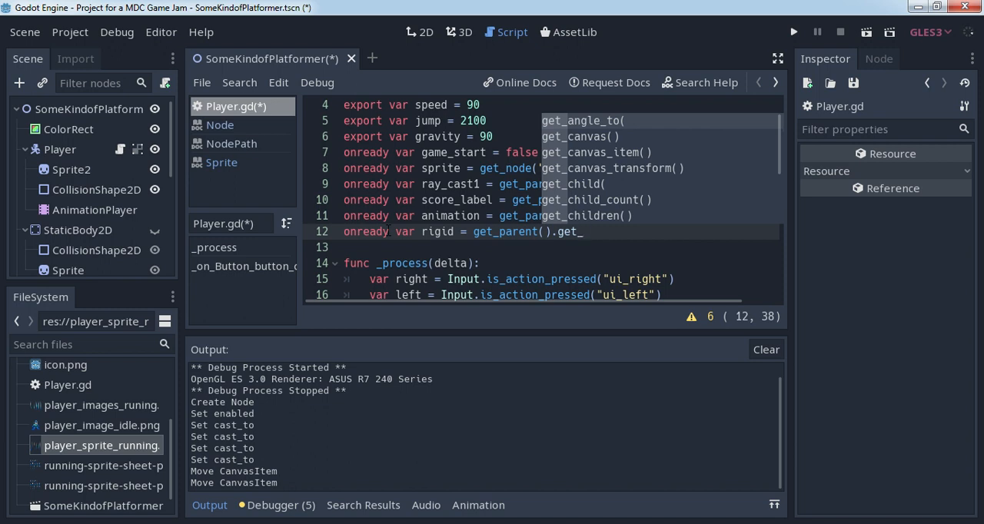
{"action": "type", "text": "no"}
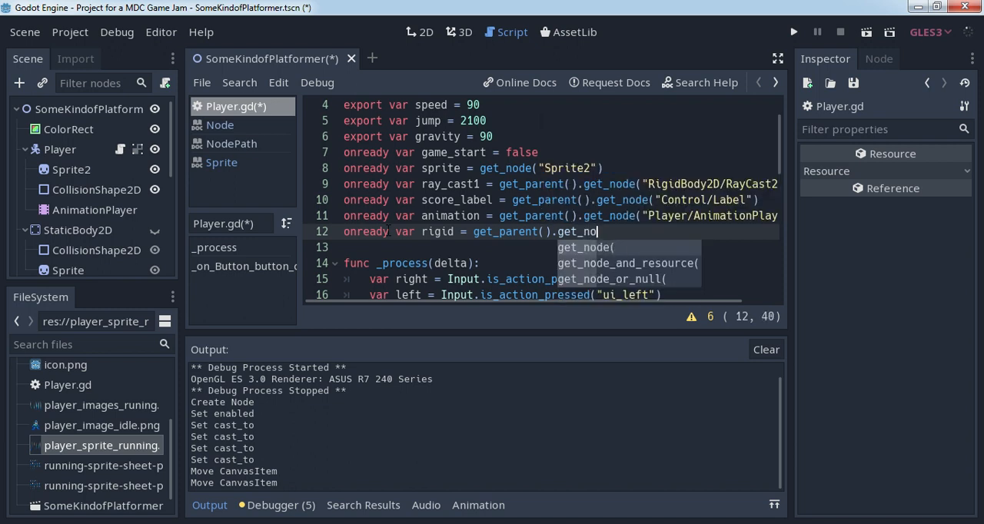
{"action": "type", "text": "de(\""}
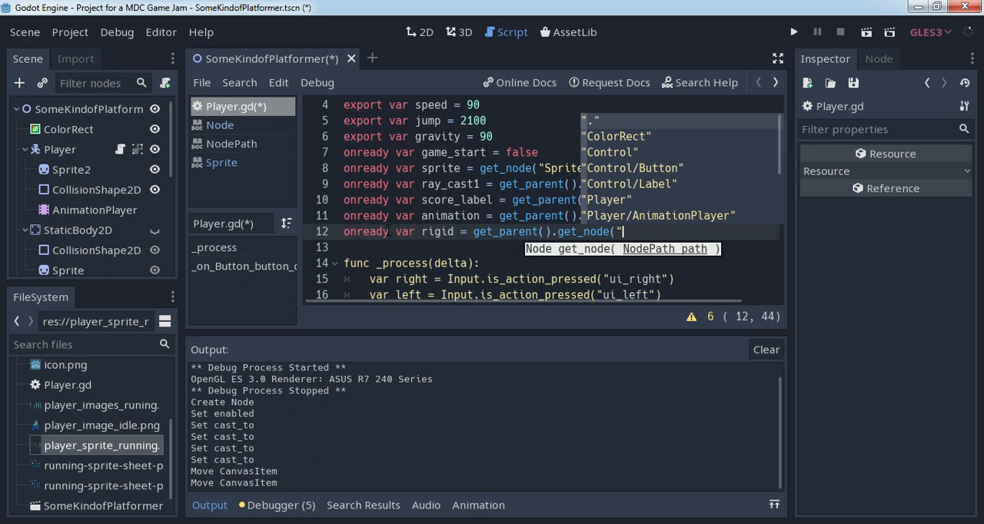
{"action": "key", "text": "Down"}
{"action": "key", "text": "Down"}
{"action": "key", "text": "Down"}
{"action": "key", "text": "Down"}
{"action": "key", "text": "Down"}
{"action": "key", "text": "Down"}
{"action": "key", "text": "Down"}
{"action": "key", "text": "Down"}
{"action": "key", "text": "Down"}
{"action": "key", "text": "Down"}
{"action": "key", "text": "Down"}
{"action": "key", "text": "Down"}
{"action": "key", "text": "Down"}
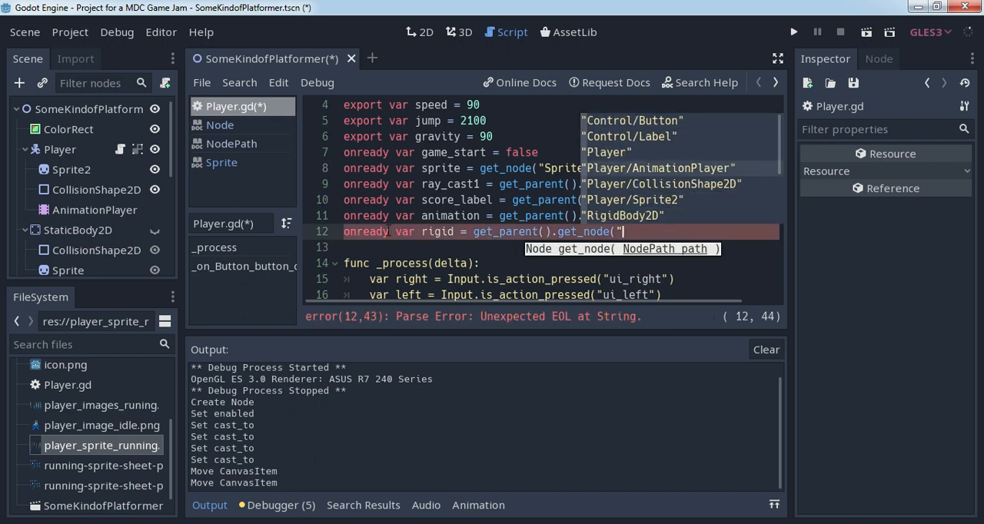
{"action": "key", "text": "Down"}
{"action": "key", "text": "Down"}
{"action": "key", "text": "Down"}
{"action": "key", "text": "Down"}
{"action": "key", "text": "Down"}
{"action": "key", "text": "Down"}
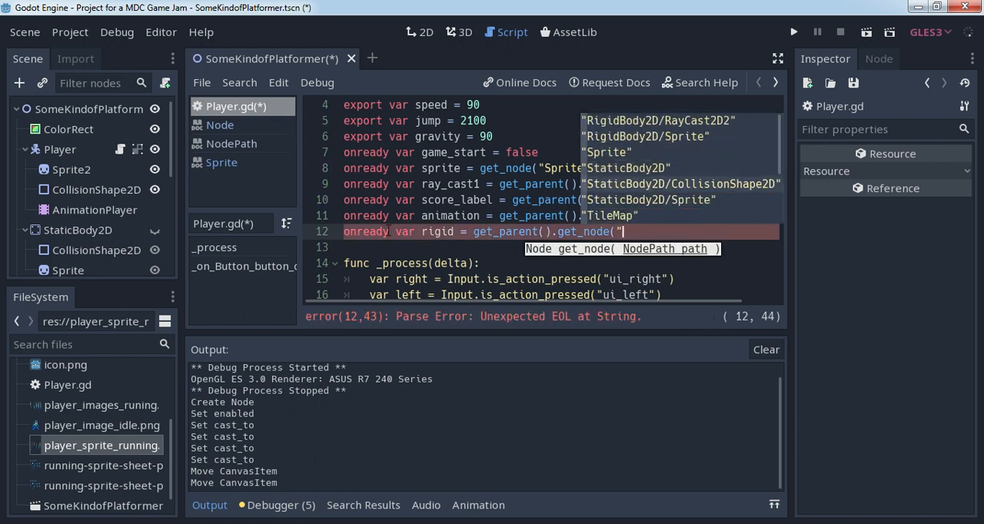
{"action": "key", "text": "Up"}
{"action": "key", "text": "Up"}
{"action": "key", "text": "Up"}
{"action": "key", "text": "Up"}
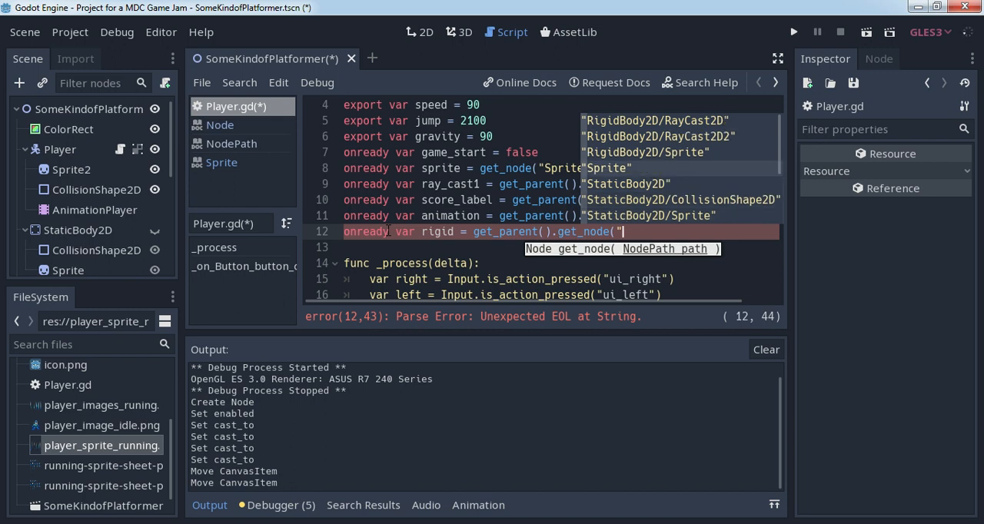
{"action": "key", "text": "Up"}
{"action": "key", "text": "Up"}
{"action": "key", "text": "Up"}
{"action": "key", "text": "Up"}
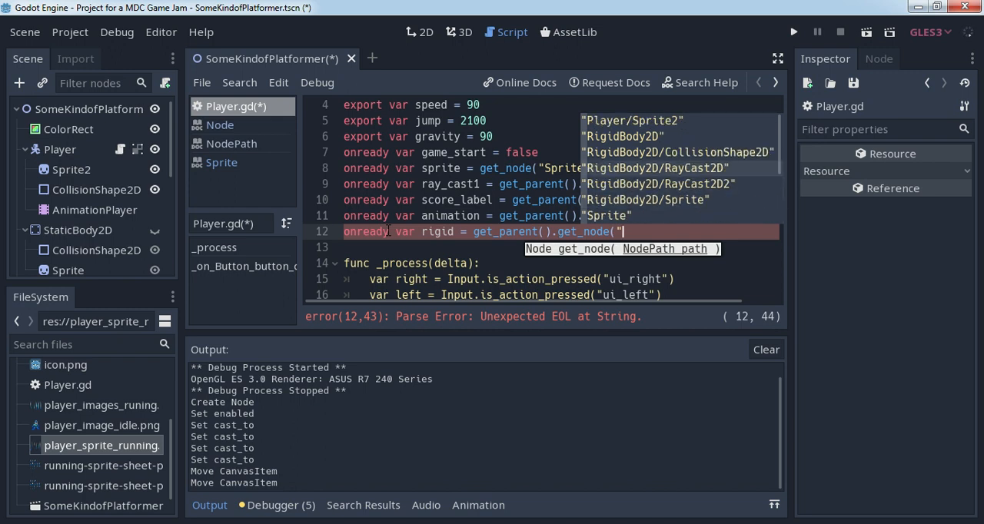
{"action": "key", "text": "Return"}
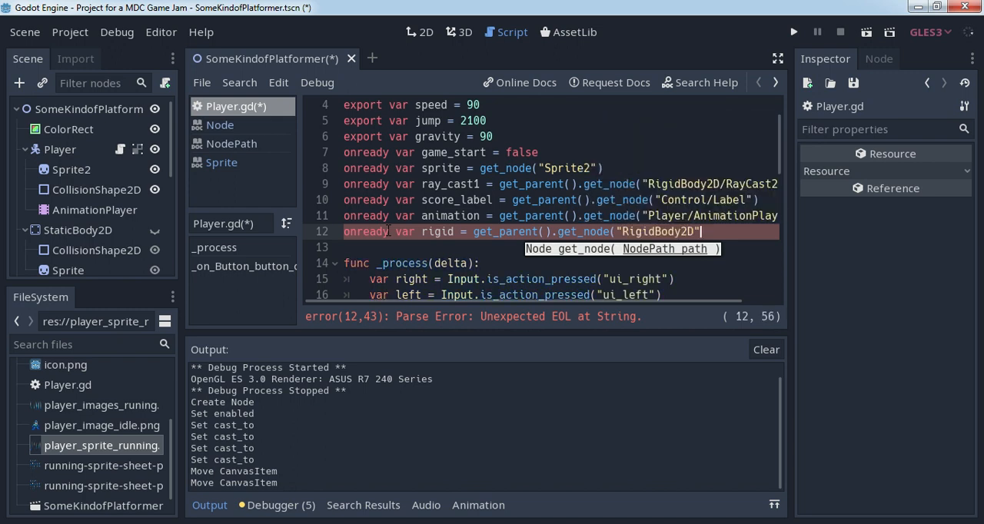
{"action": "type", "text": ")"}
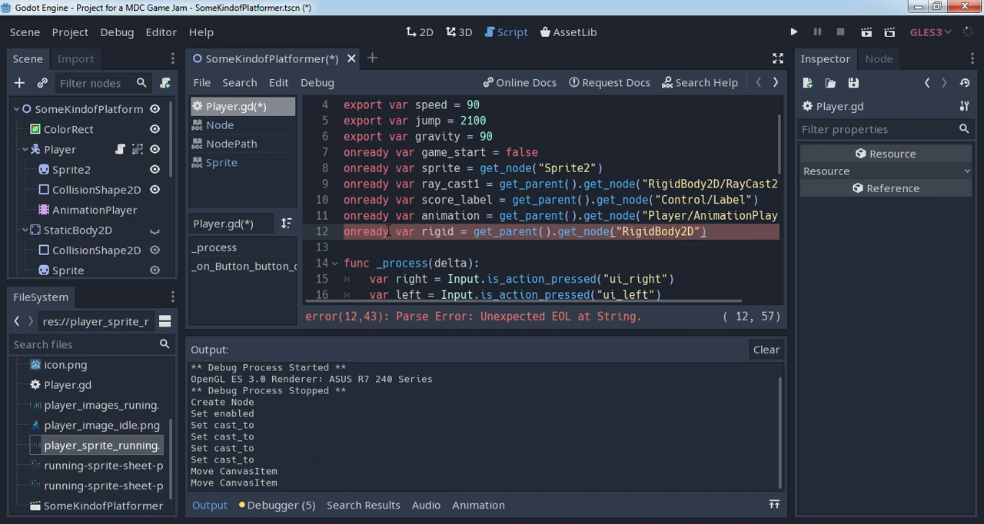
- Below the rigid variable, declare an onready variable rigid_path as rigid.get_path()
{"action": "key", "text": "Return"}
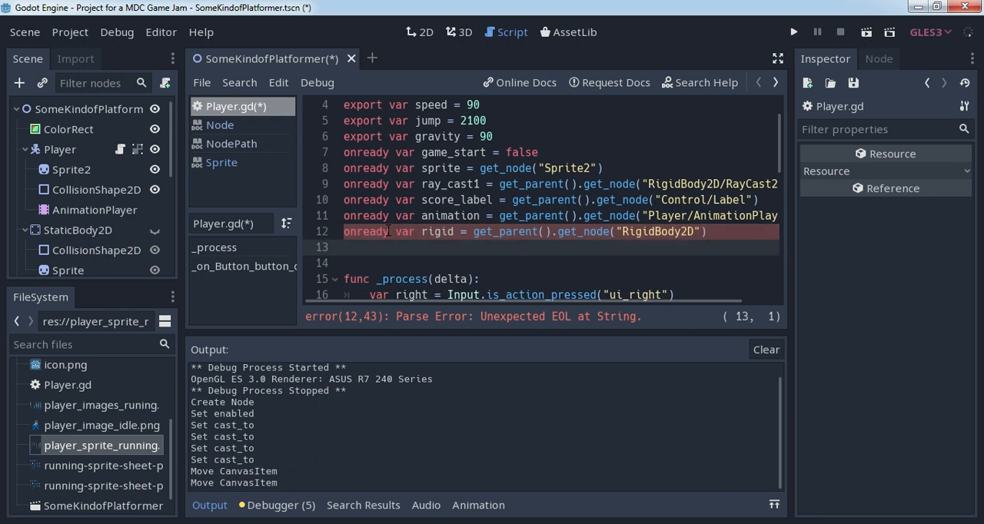
{"action": "type", "text": "onready var rigid"}
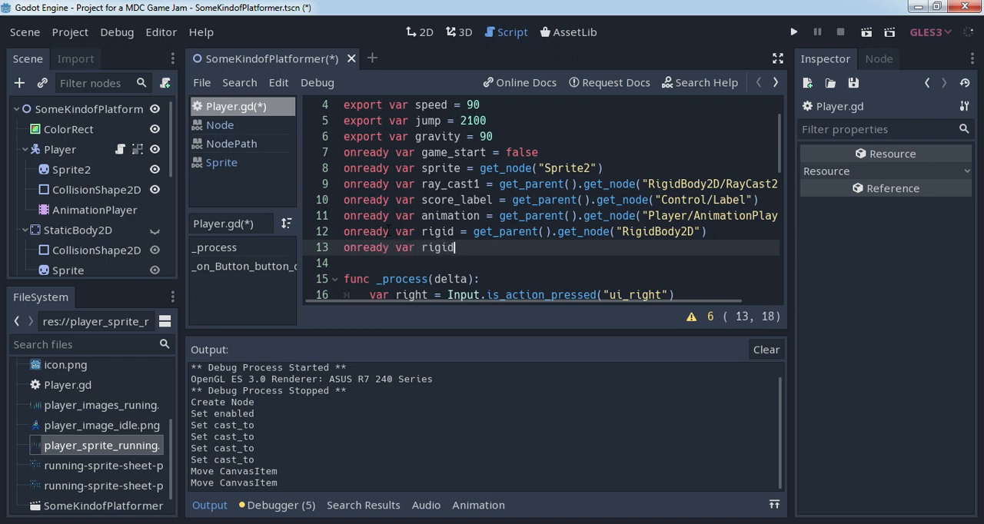
{"action": "type", "text": "_path = rigi"}
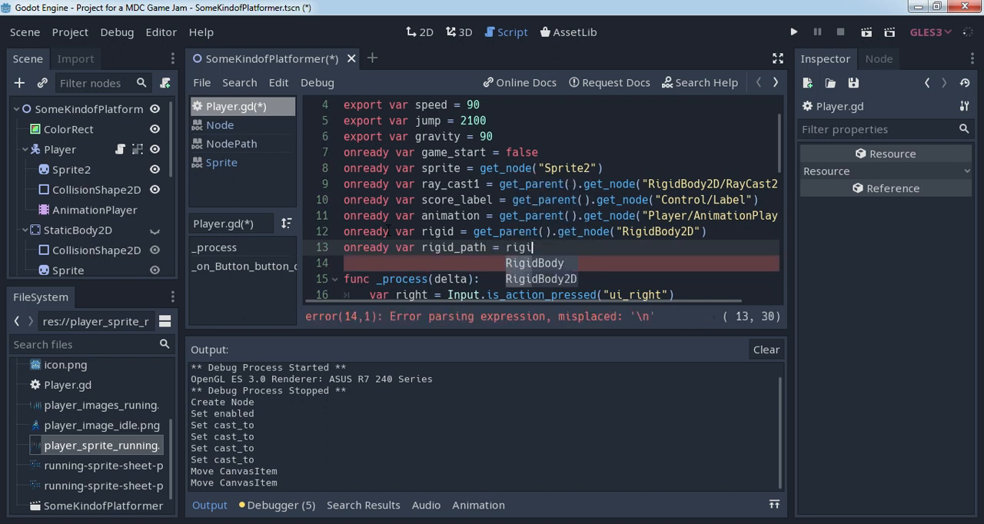
{"action": "type", "text": "d.get"}
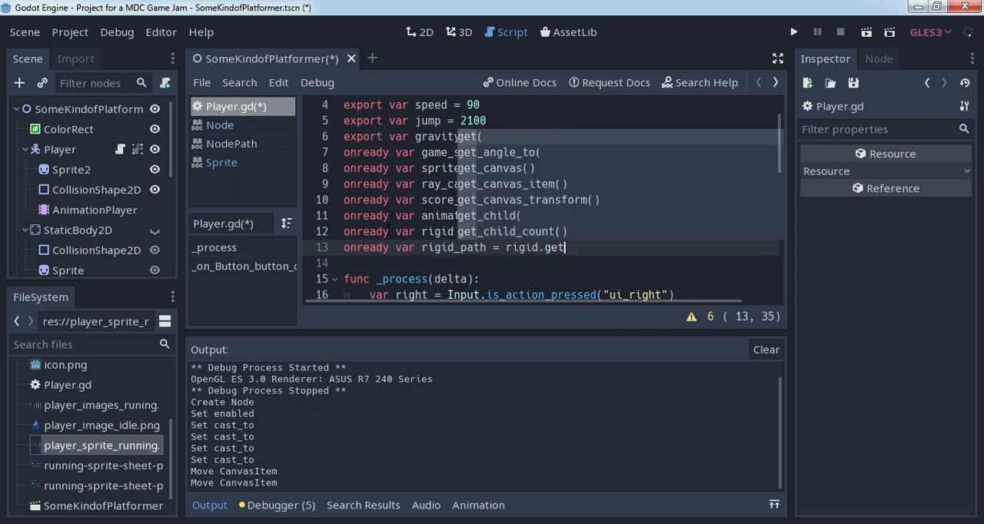
{"action": "type", "text": "_pa"}
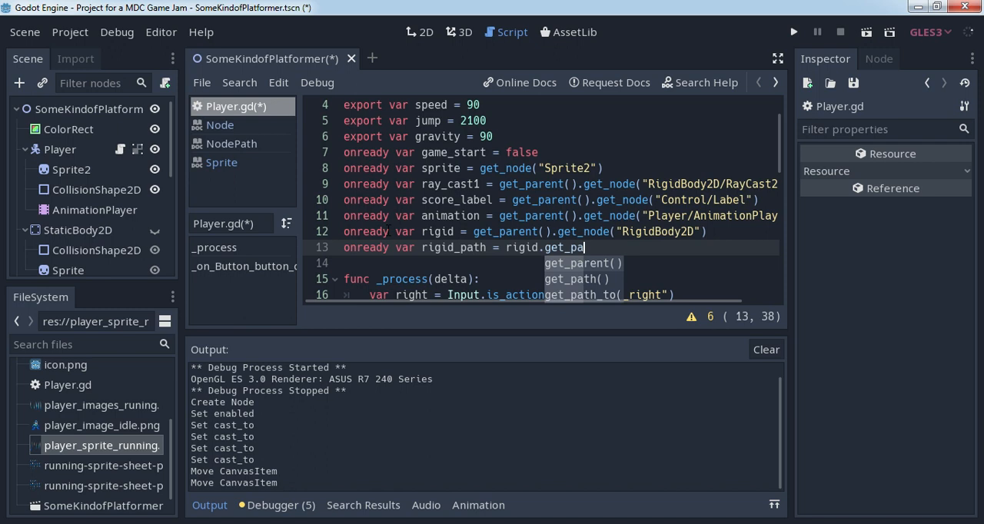
{"action": "key", "text": "Down"}
{"action": "key", "text": "Return"}
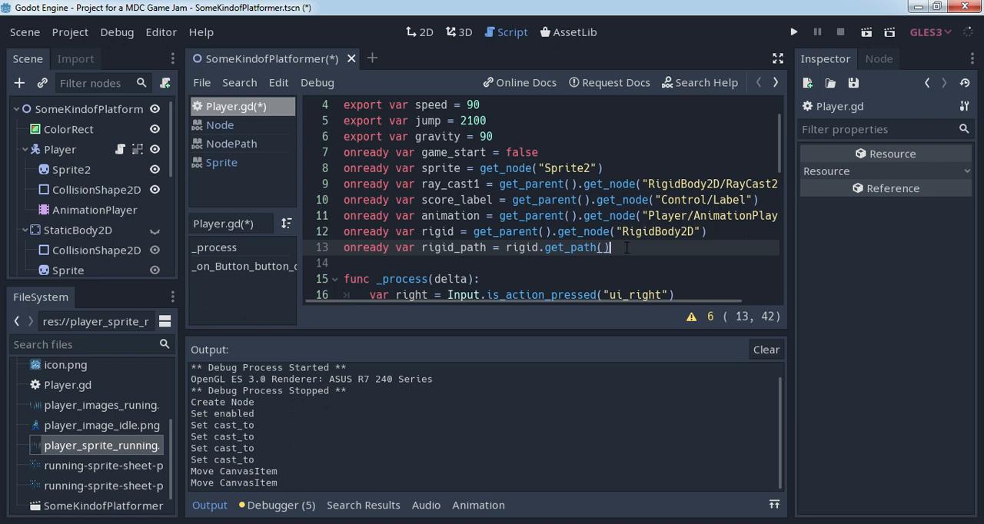
{"action": "key", "text": "Return"}
- Below the jump's move_and_slide line in the Player script, start an if statement that calls has_node
{"action": "scroll", "coordinate": [627, 247], "scroll_direction": "down", "scroll_amount": 1}
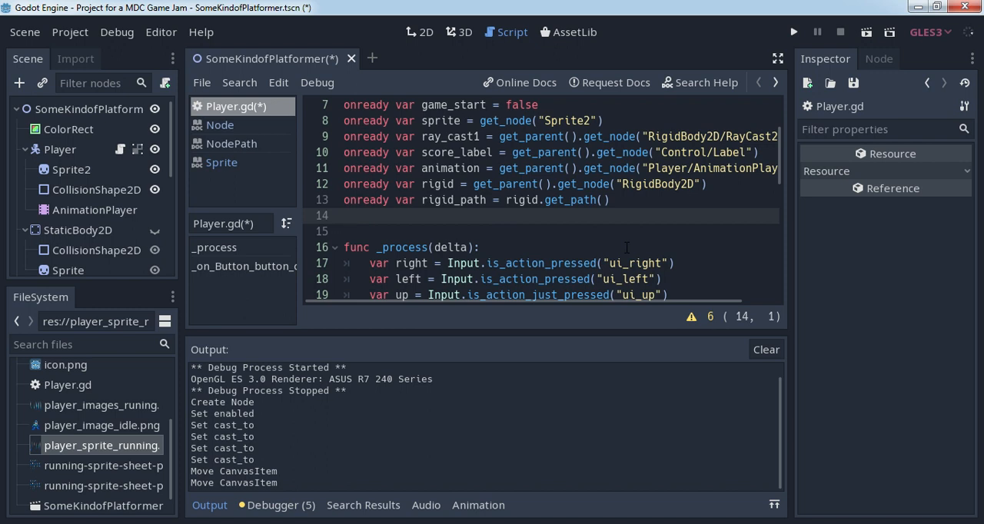
{"action": "scroll", "coordinate": [626, 248], "scroll_direction": "down", "scroll_amount": 9}
{"action": "scroll", "coordinate": [626, 248], "scroll_direction": "up", "scroll_amount": 3}
{"action": "scroll", "coordinate": [627, 247], "scroll_direction": "down", "scroll_amount": 2}
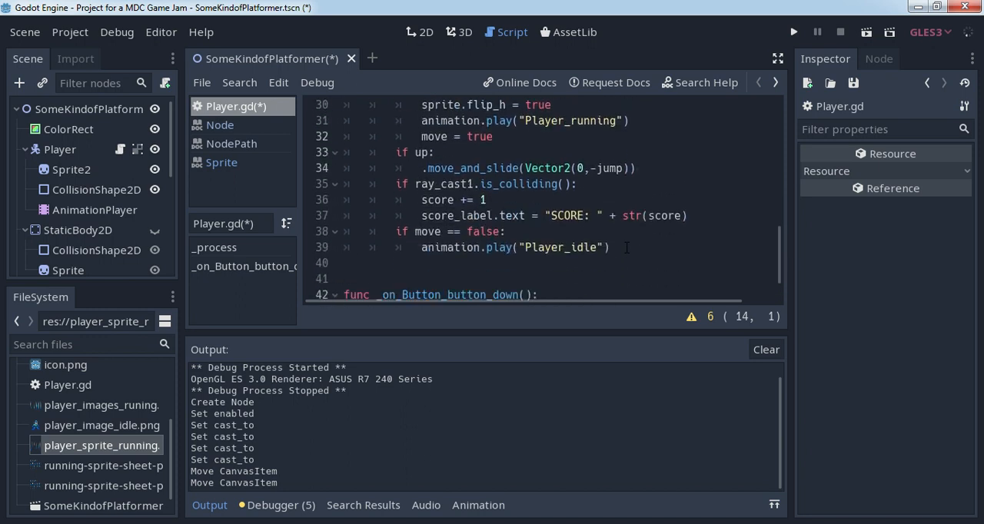
{"action": "left_click", "coordinate": [648, 170]}
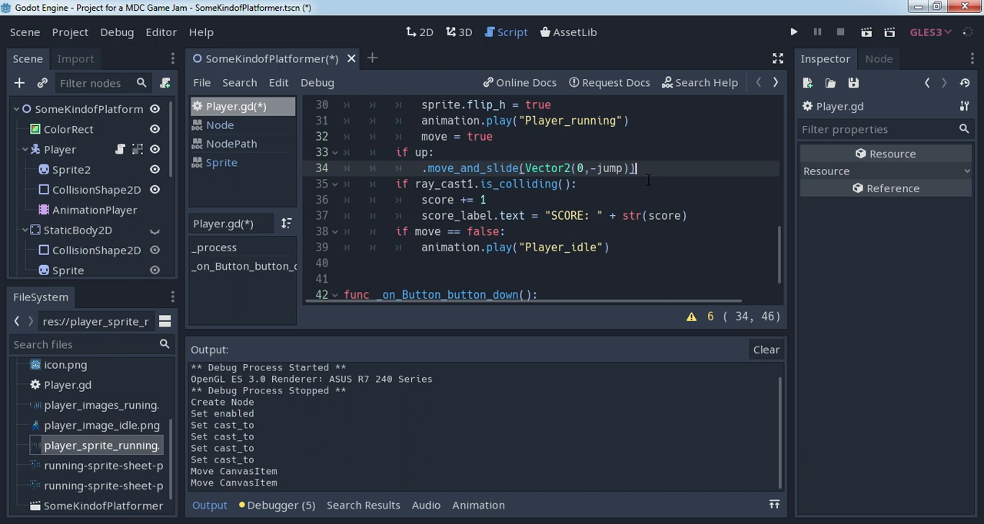
{"action": "key", "text": "Return"}
{"action": "key", "text": "BackSpace"}
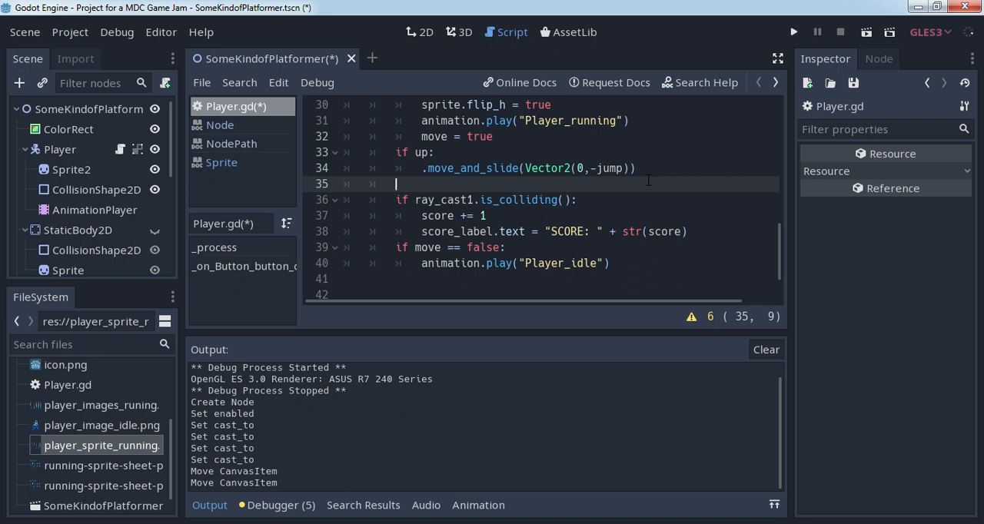
{"action": "type", "text": "if"}
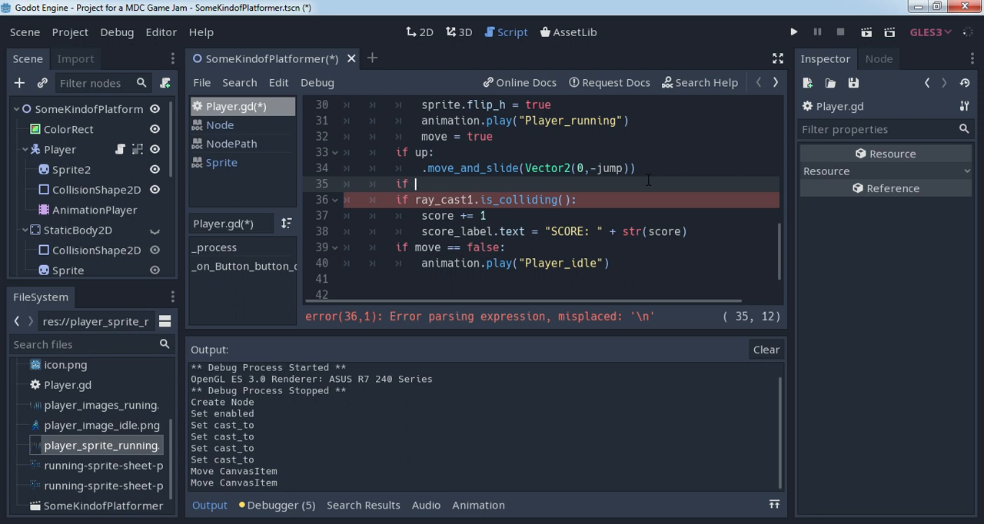
{"action": "type", "text": "has"}
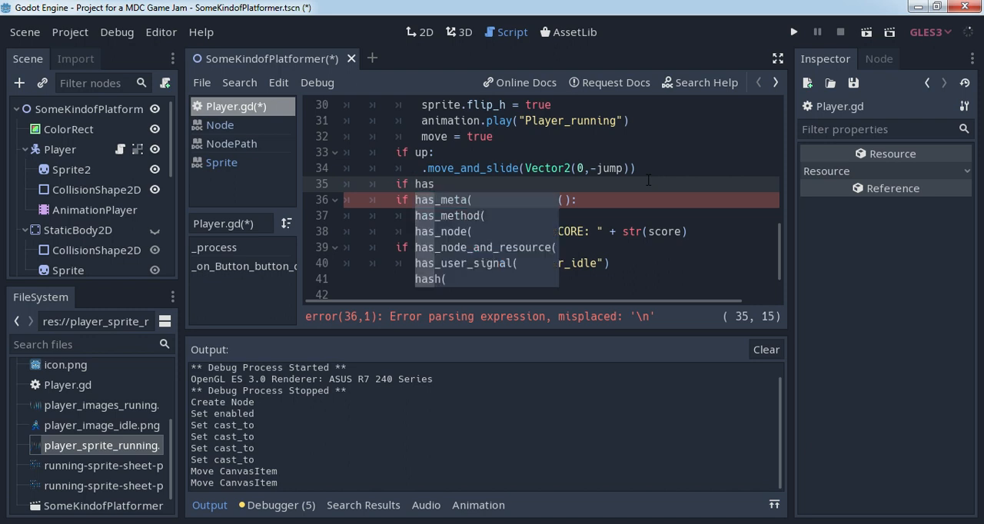
{"action": "key", "text": "Down"}
{"action": "key", "text": "Down"}
{"action": "key", "text": "Return"}
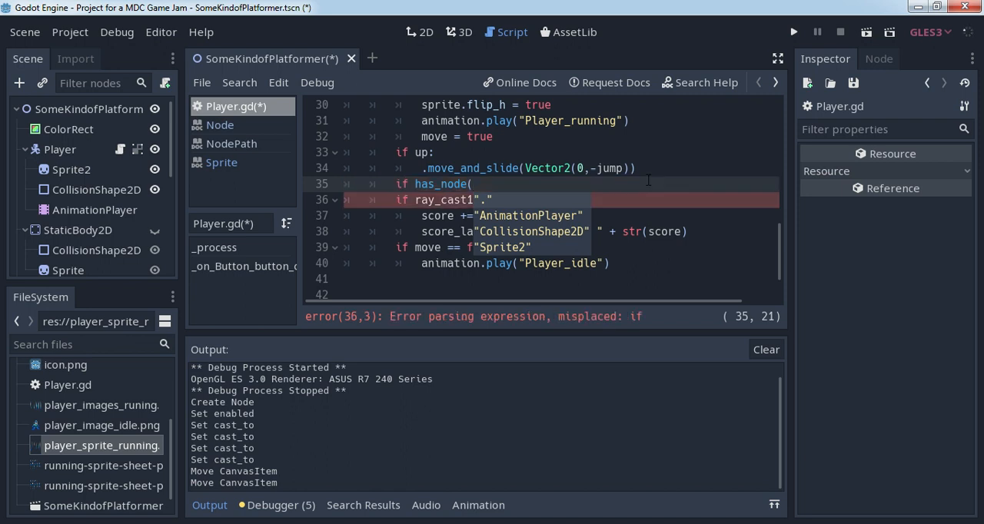
- Complete the new condition so that it reads if has_node(path):
{"action": "type", "text": "path"}
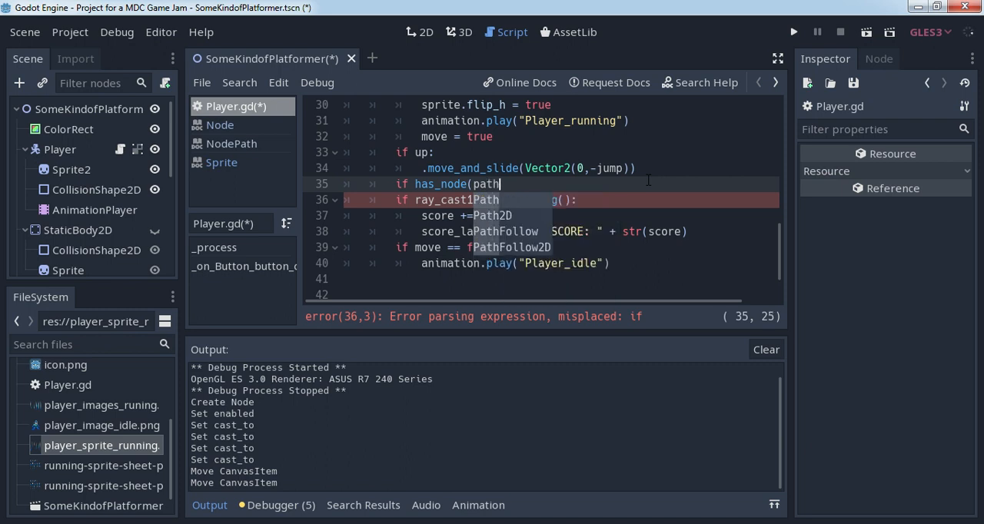
{"action": "type", "text": ")"}
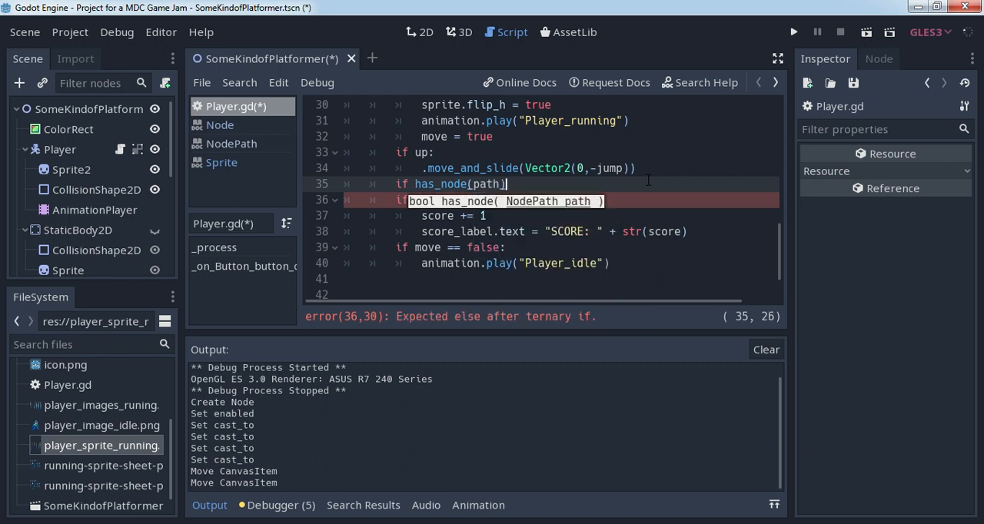
{"action": "key", "text": "Left"}
{"action": "key", "text": "Left"}
{"action": "key", "text": "Left"}
{"action": "key", "text": "Left"}
{"action": "key", "text": "Left"}
{"action": "key", "text": "Left"}
{"action": "key", "text": "Left"}
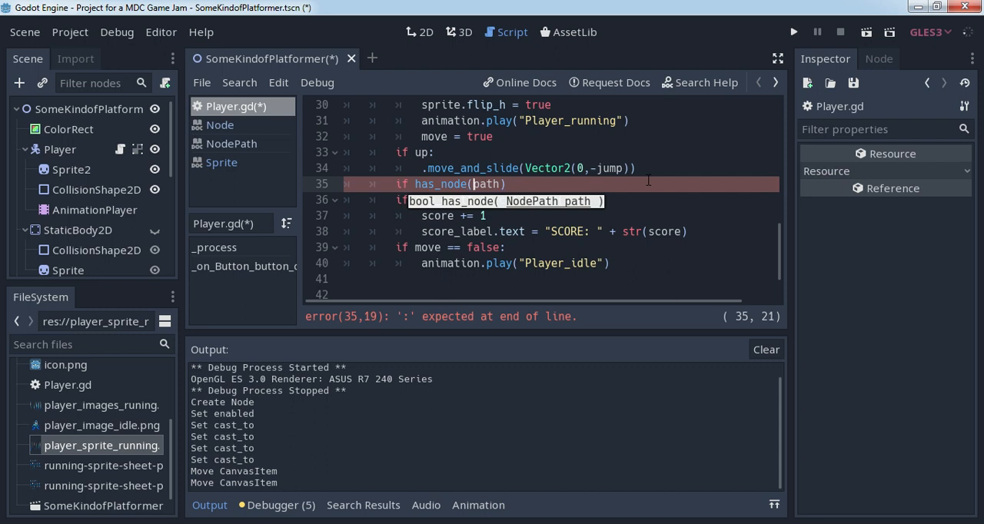
{"action": "key", "text": "Left"}
{"action": "key", "text": "Left"}
{"action": "key", "text": "Left"}
{"action": "key", "text": "Left"}
{"action": "key", "text": "Left"}
{"action": "key", "text": "Left"}
{"action": "key", "text": "Right"}
{"action": "key", "text": "Right"}
{"action": "key", "text": "Right"}
{"action": "key", "text": "Right"}
{"action": "key", "text": "Right"}
{"action": "key", "text": "Right"}
{"action": "key", "text": "Right"}
{"action": "key", "text": "Right"}
{"action": "key", "text": "Right"}
{"action": "key", "text": "Right"}
{"action": "key", "text": "Right"}
{"action": "key", "text": "Right"}
{"action": "key", "text": "Right"}
{"action": "type", "text": ":"}
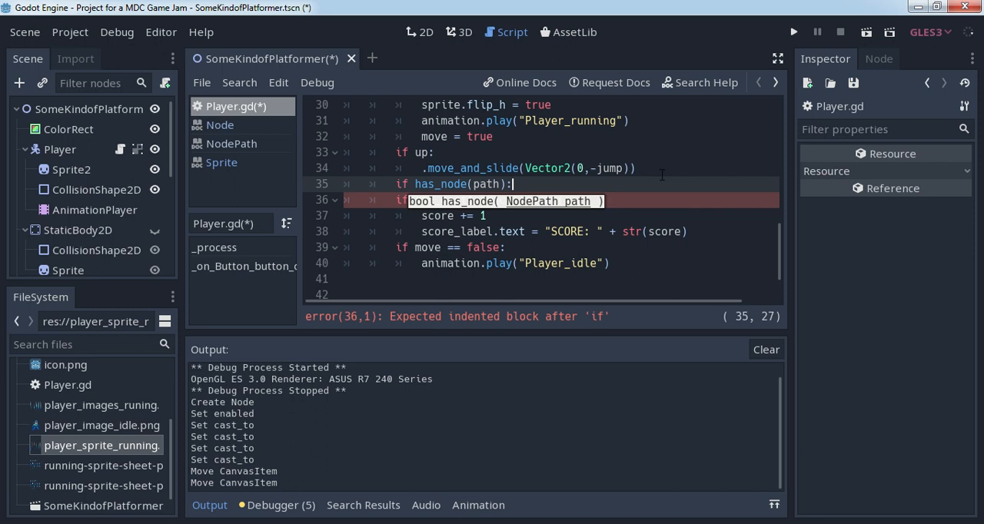
- Look up the has_node method in the Node documentation and return to the Player script
{"action": "left_click", "coordinate": [442, 185], "text": "ctrl"}
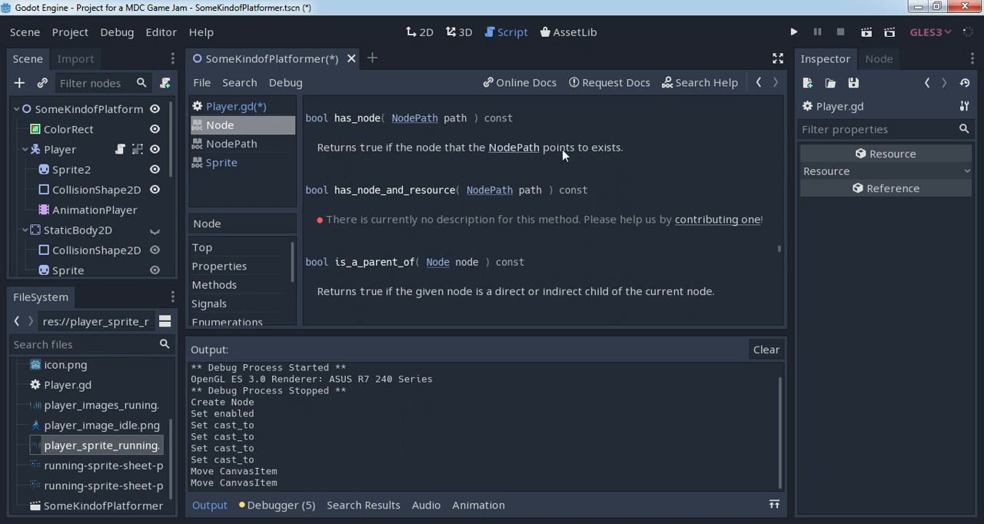
{"action": "left_click", "coordinate": [757, 83]}
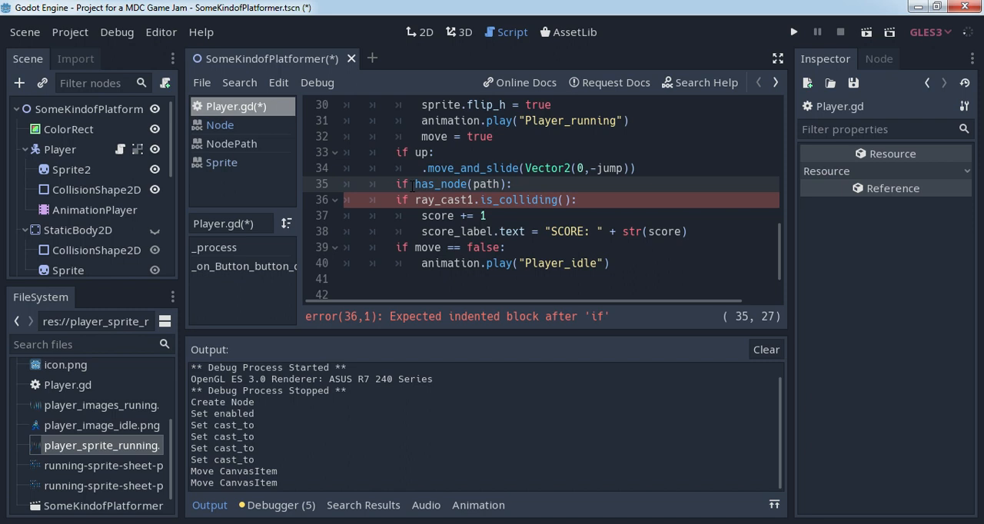
- Inside the has_node check, add a line that prints "Exists or ..."
{"action": "left_click", "coordinate": [523, 184]}
{"action": "key", "text": "Return"}
{"action": "type", "text": "print()"}
{"action": "key", "text": "Left"}
{"action": "type", "text": "\"Ex"}
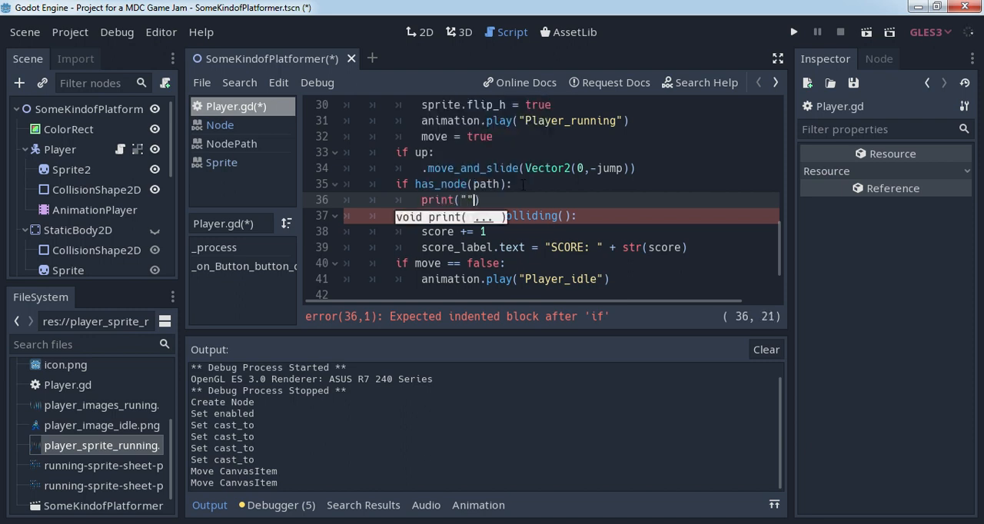
{"action": "type", "text": "ists or "}
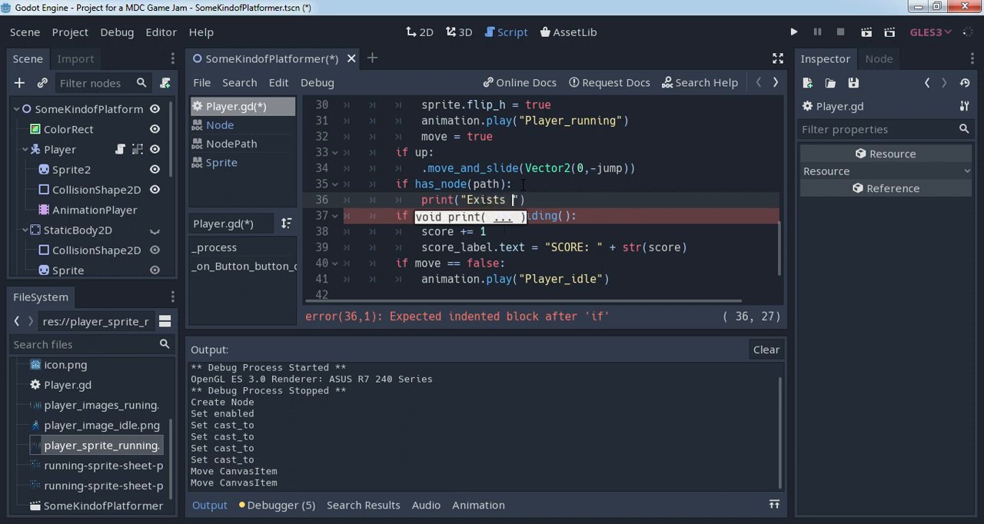
{"action": "type", "text": "..."}
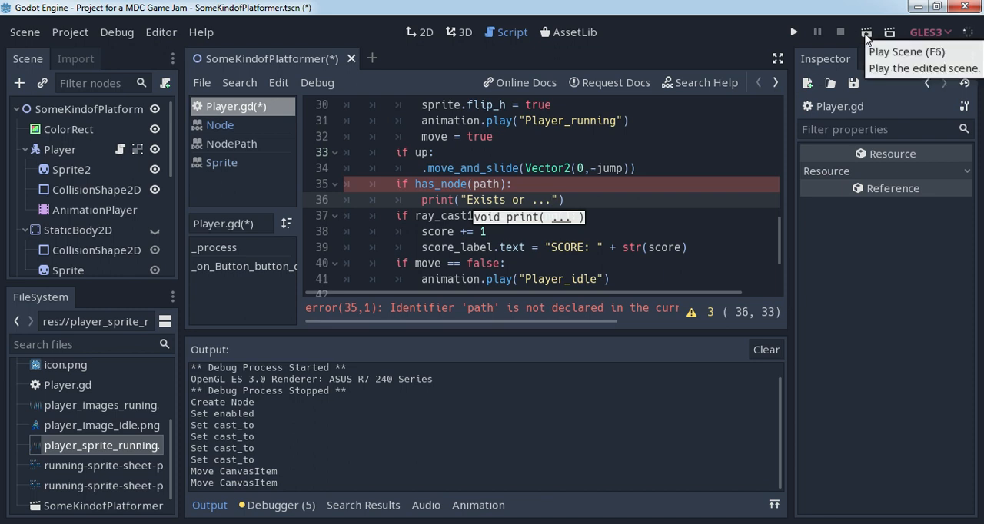
- Change the argument of the has_node check to rigid_path
{"action": "mouse_move", "coordinate": [778, 228]}
{"action": "left_mouse_down"}
{"action": "mouse_move", "coordinate": [787, 100]}
{"action": "mouse_move", "coordinate": [781, 230]}
{"action": "mouse_move", "coordinate": [780, 217]}
{"action": "left_mouse_up"}
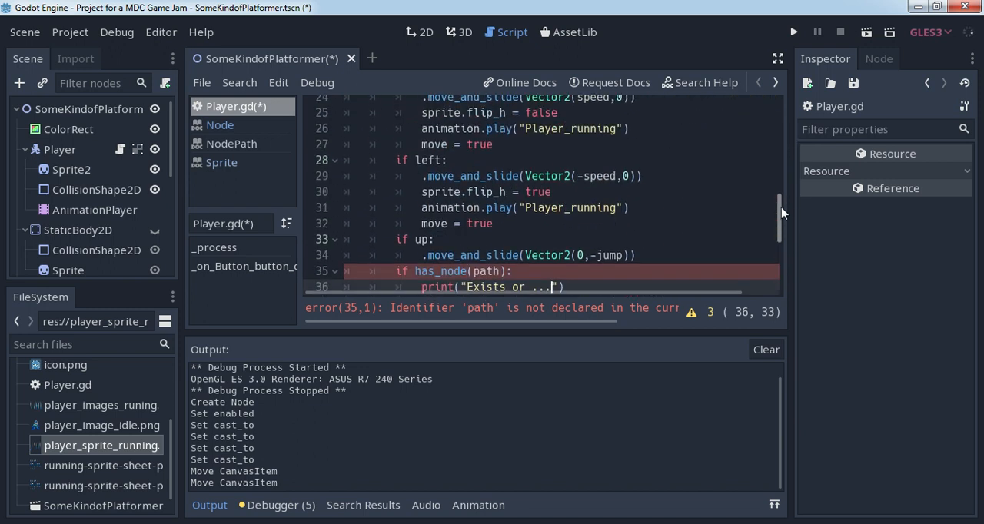
{"action": "left_click", "coordinate": [473, 271]}
{"action": "type", "text": "r"}
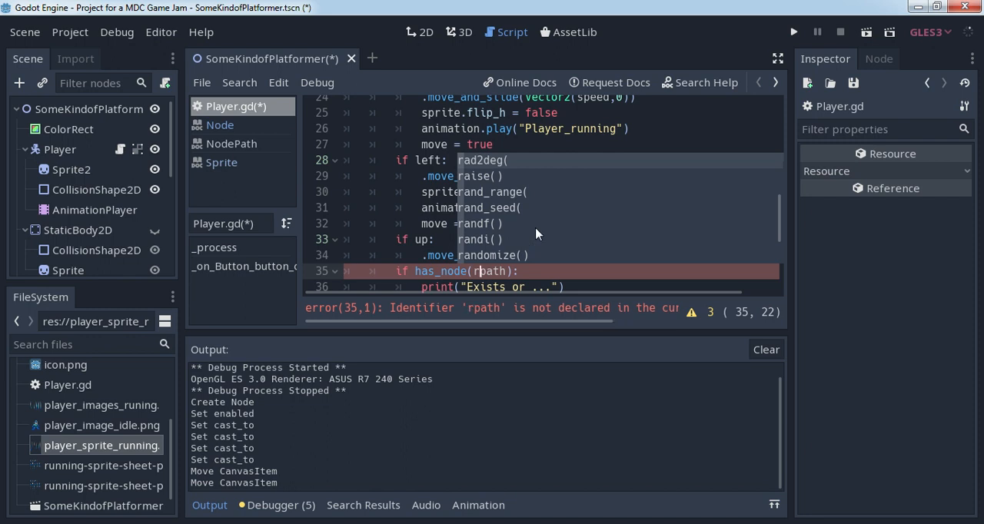
{"action": "key", "text": "Down"}
{"action": "key", "text": "Down"}
{"action": "key", "text": "Down"}
{"action": "key", "text": "Down"}
{"action": "key", "text": "Down"}
{"action": "key", "text": "Down"}
{"action": "key", "text": "Down"}
{"action": "key", "text": "Down"}
{"action": "key", "text": "Down"}
{"action": "key", "text": "Down"}
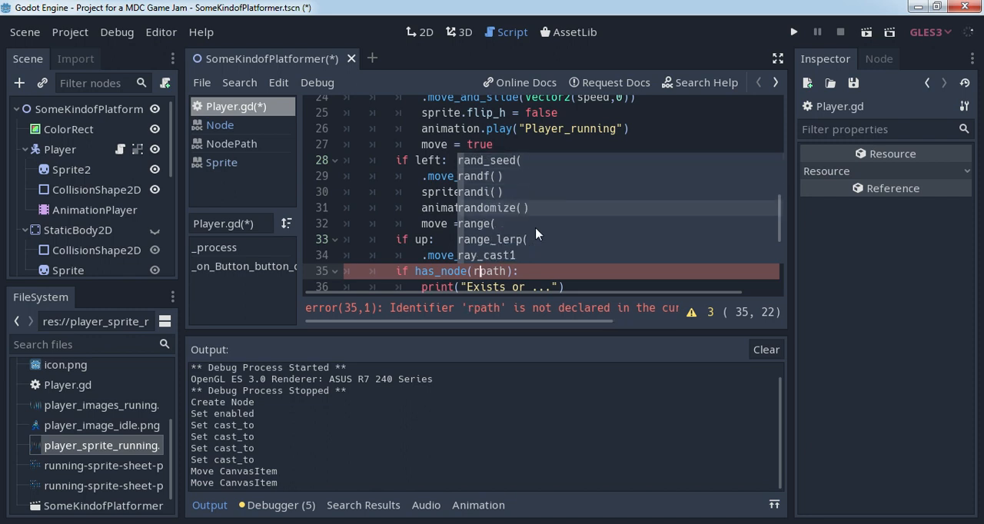
{"action": "key", "text": "Down"}
{"action": "key", "text": "Down"}
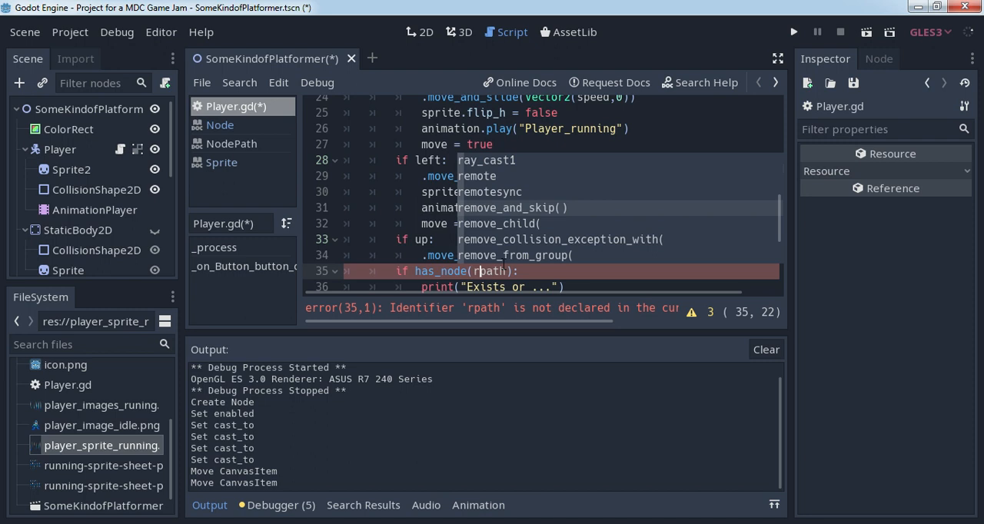
{"action": "type", "text": "igid_"}
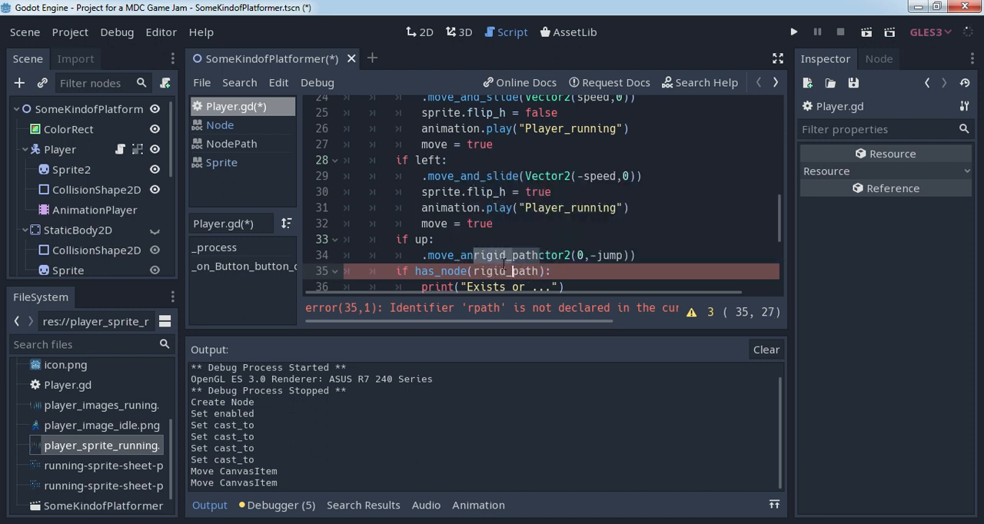
{"action": "scroll", "coordinate": [503, 266], "scroll_direction": "down", "scroll_amount": 1}
{"action": "left_click", "coordinate": [568, 232]}
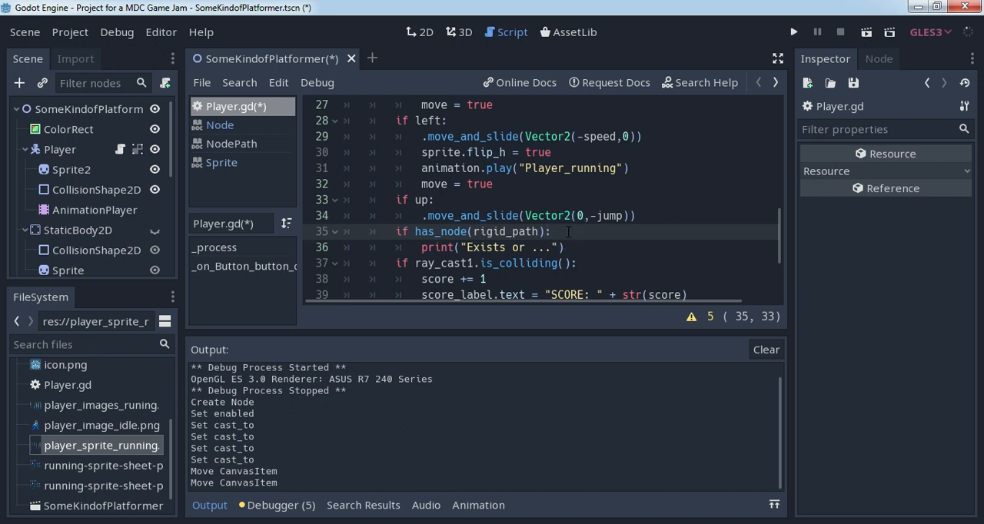
- Run the scene, start the game to check the printed output, and close the game window
{"action": "scroll", "coordinate": [568, 232], "scroll_direction": "down", "scroll_amount": 1}
{"action": "left_click", "coordinate": [867, 32]}
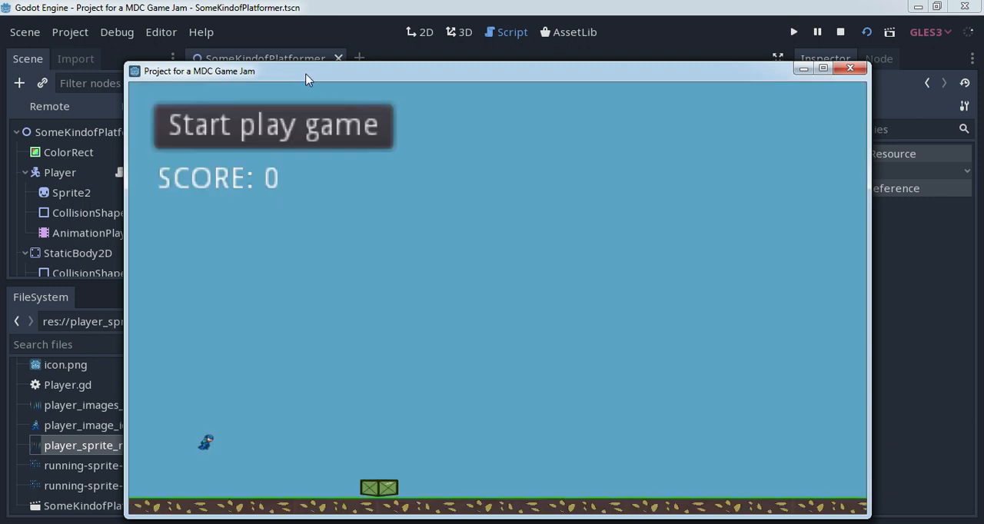
{"action": "left_click_drag", "start_coordinate": [308, 75], "coordinate": [550, 58]}
{"action": "left_click", "coordinate": [473, 109]}
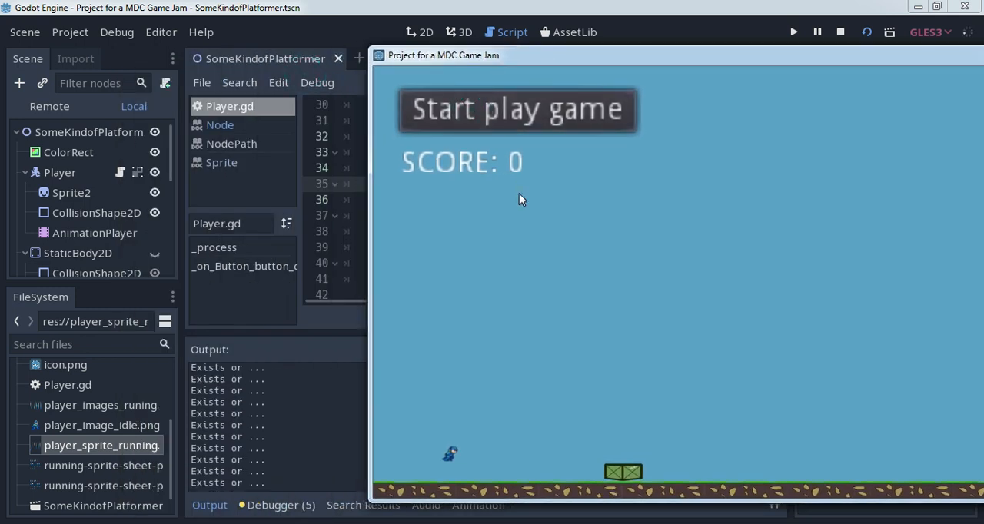
{"action": "left_click_drag", "start_coordinate": [664, 70], "coordinate": [331, 96]}
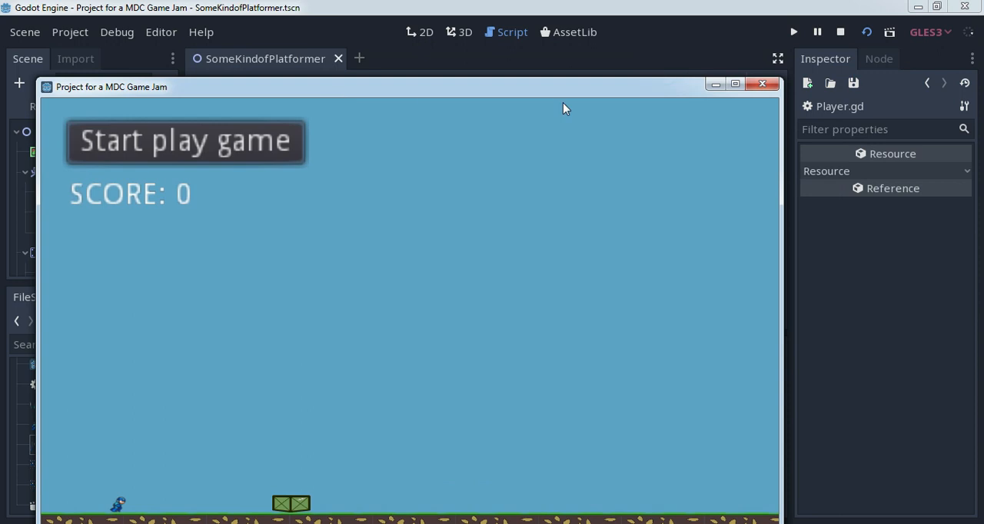
{"action": "left_click", "coordinate": [764, 83]}
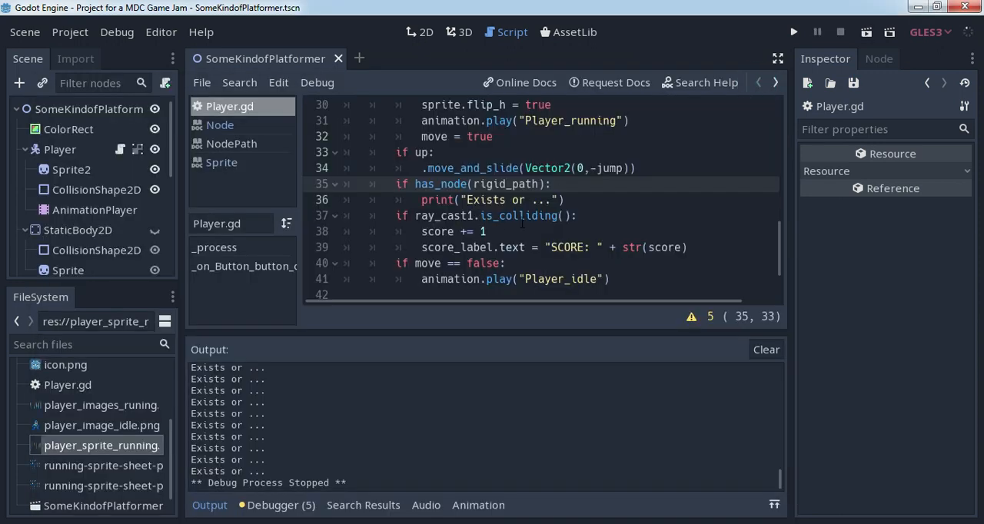
- Delete the print("Exists or ...") statement from the has_node check
{"action": "scroll", "coordinate": [602, 187], "scroll_direction": "up", "scroll_amount": 9}
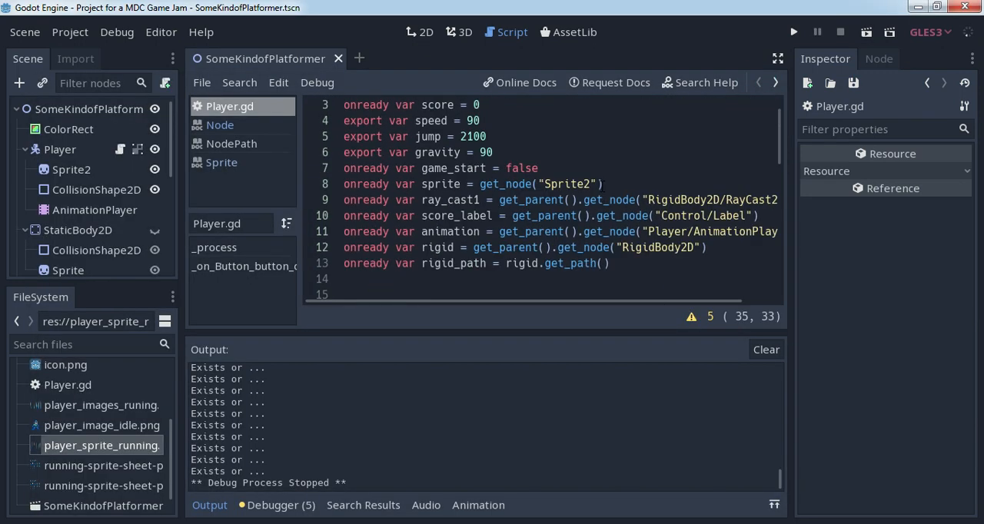
{"action": "scroll", "coordinate": [602, 187], "scroll_direction": "down", "scroll_amount": 2}
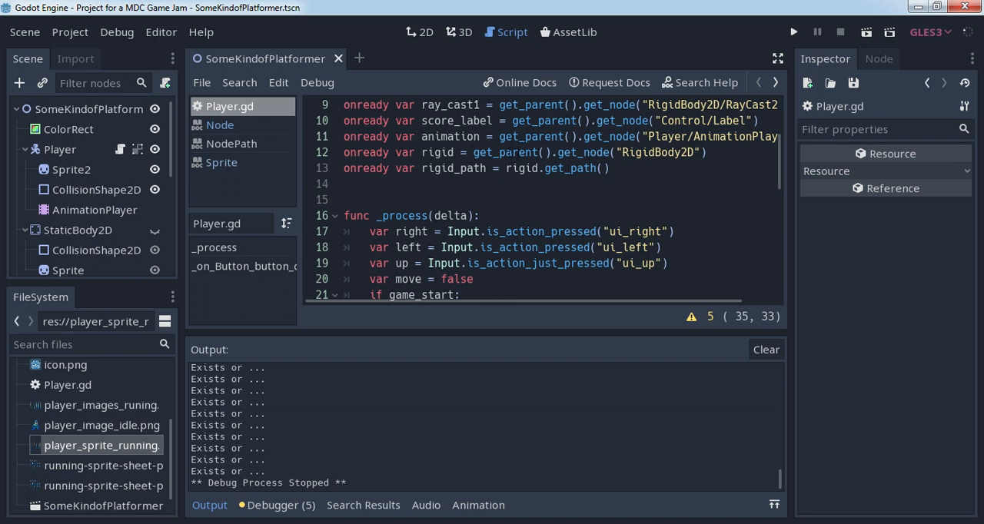
{"action": "left_click_drag", "start_coordinate": [780, 149], "coordinate": [776, 256]}
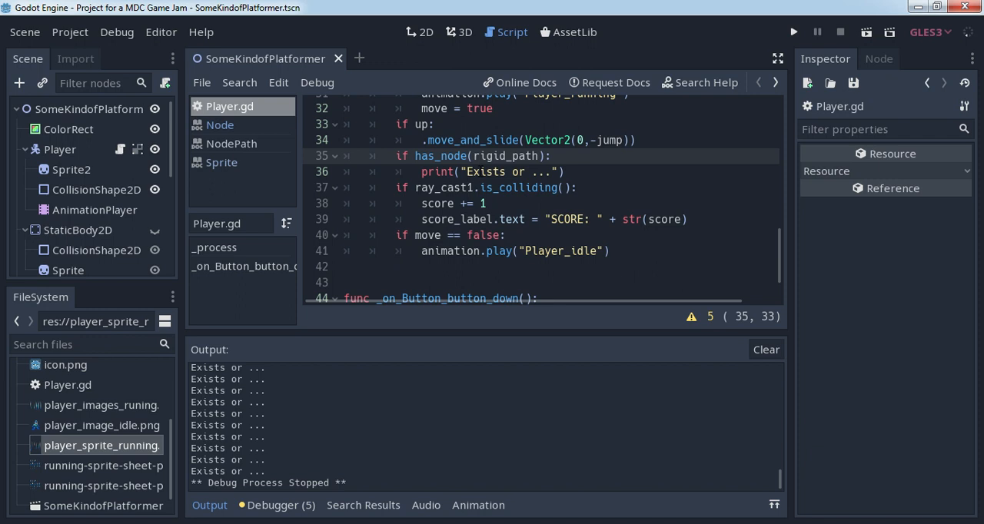
{"action": "left_click_drag", "start_coordinate": [422, 171], "coordinate": [598, 170]}
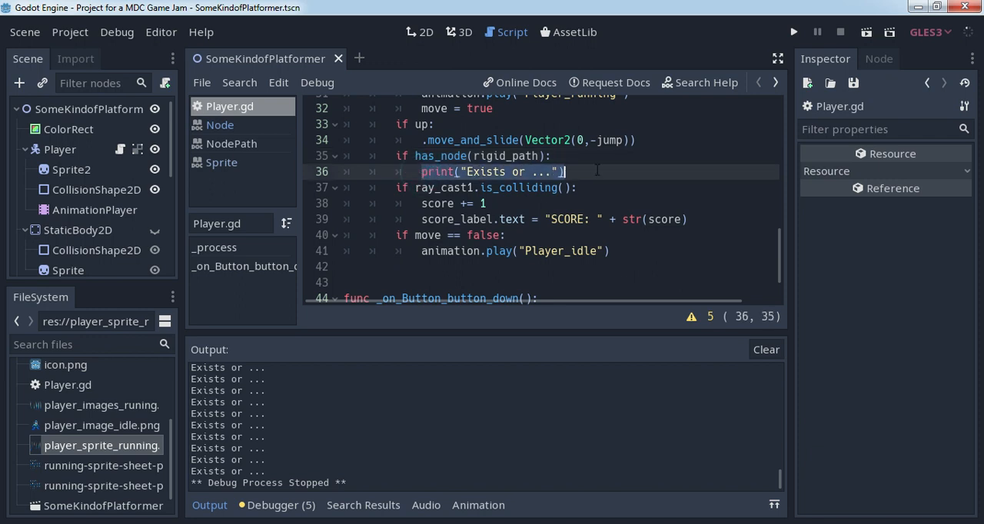
{"action": "key", "text": "BackSpace"}
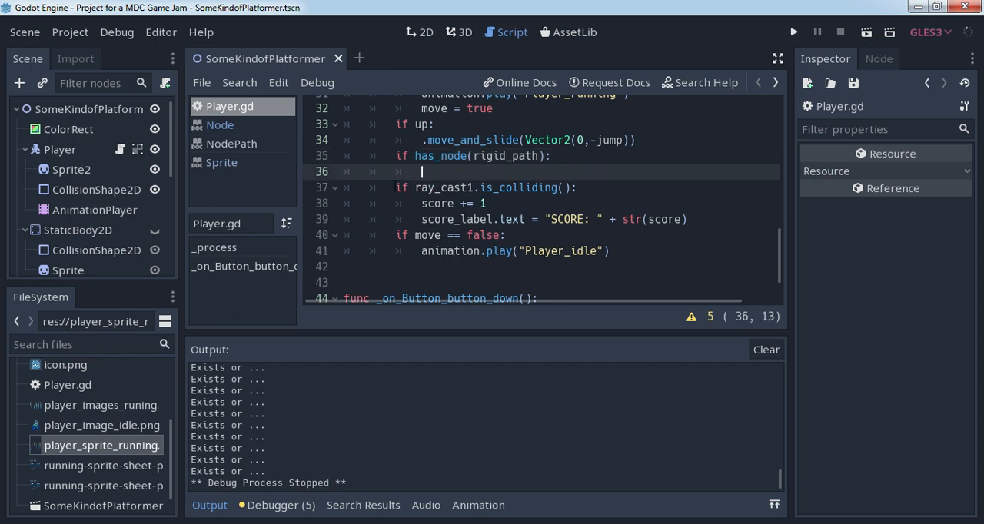
- Indent the ray_cast1 collision check and its two score lines under if has_node(rigid_path), and remove the empty line above them
{"action": "left_click", "coordinate": [395, 187]}
{"action": "key", "text": "Tab"}
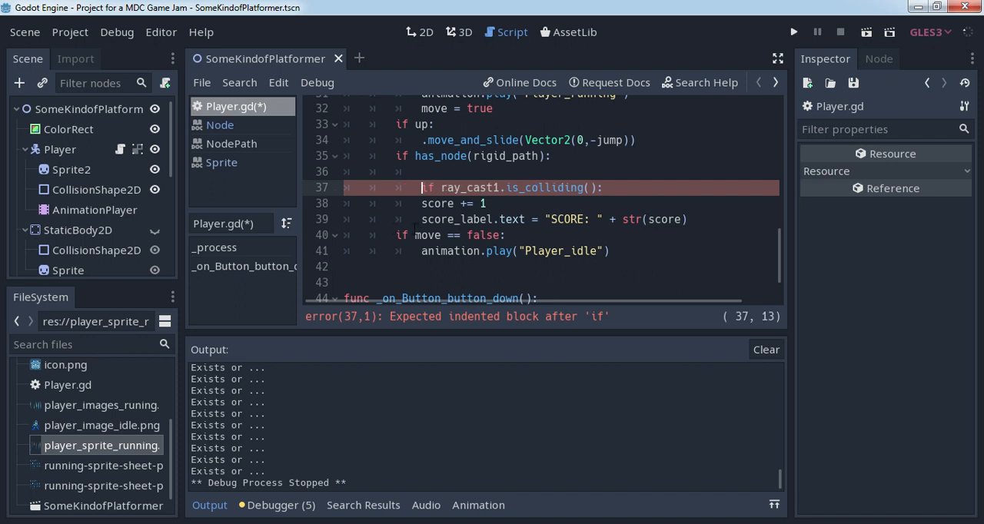
{"action": "left_click", "coordinate": [416, 203]}
{"action": "key", "text": "Tab"}
{"action": "left_click", "coordinate": [419, 219]}
{"action": "key", "text": "Tab"}
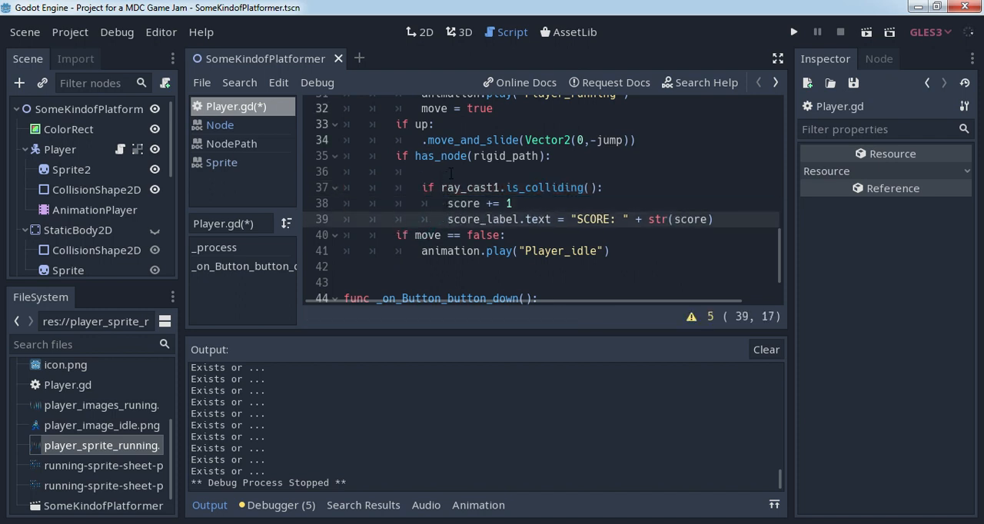
{"action": "left_click_drag", "start_coordinate": [421, 171], "coordinate": [342, 174]}
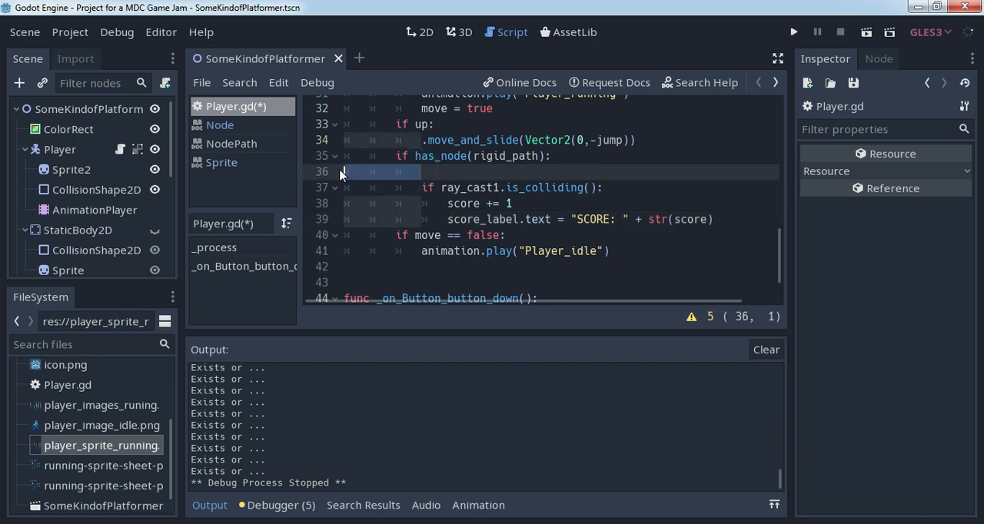
{"action": "key", "text": "Delete"}
{"action": "key", "text": "Delete"}
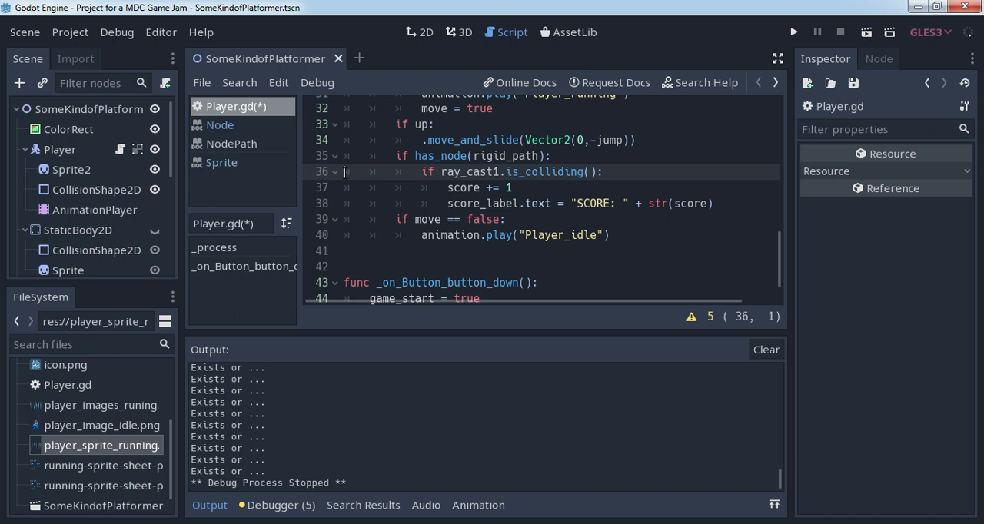
- Begin declaring a local variable ray_cast2 below the score label line, indented directly under the has_node(rigid_path) check
{"action": "left_click", "coordinate": [728, 203]}
{"action": "key", "text": "Return"}
{"action": "key", "text": "BackSpace"}
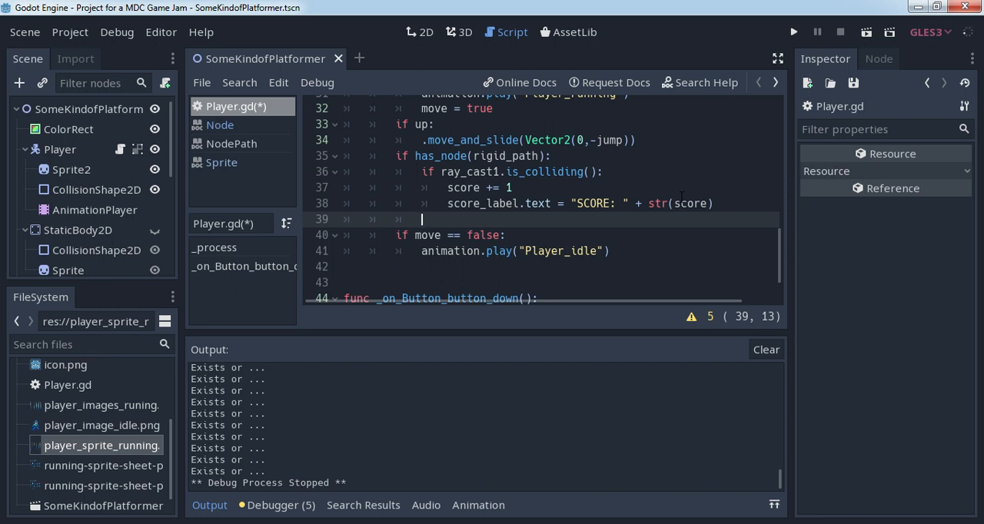
{"action": "type", "text": "var "}
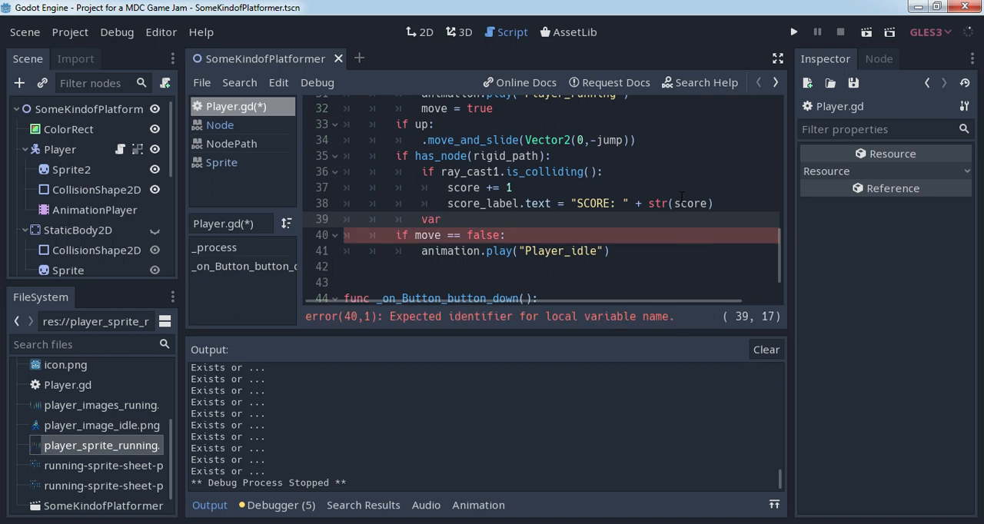
{"action": "type", "text": "raY"}
{"action": "key", "text": "BackSpace"}
{"action": "type", "text": "y_cast2 = "}
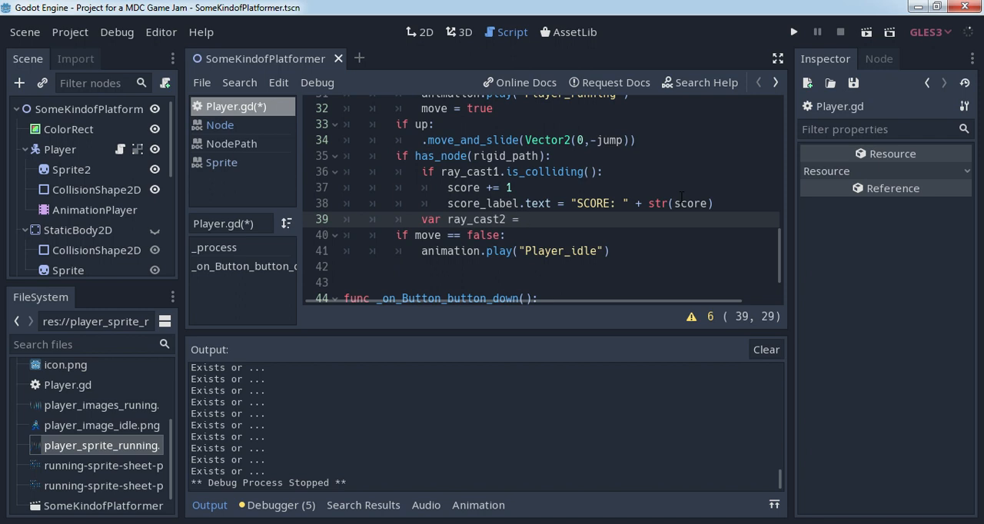
{"action": "type", "text": "get_node(\""}
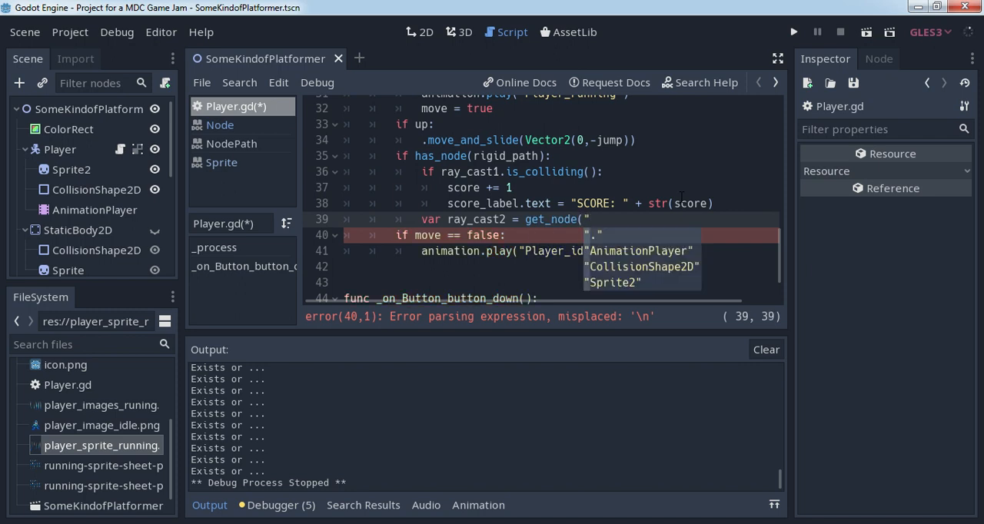
- Write get_parent().get_node as the value assigned to ray_cast2
{"action": "key", "text": "BackSpace"}
{"action": "key", "text": "BackSpace"}
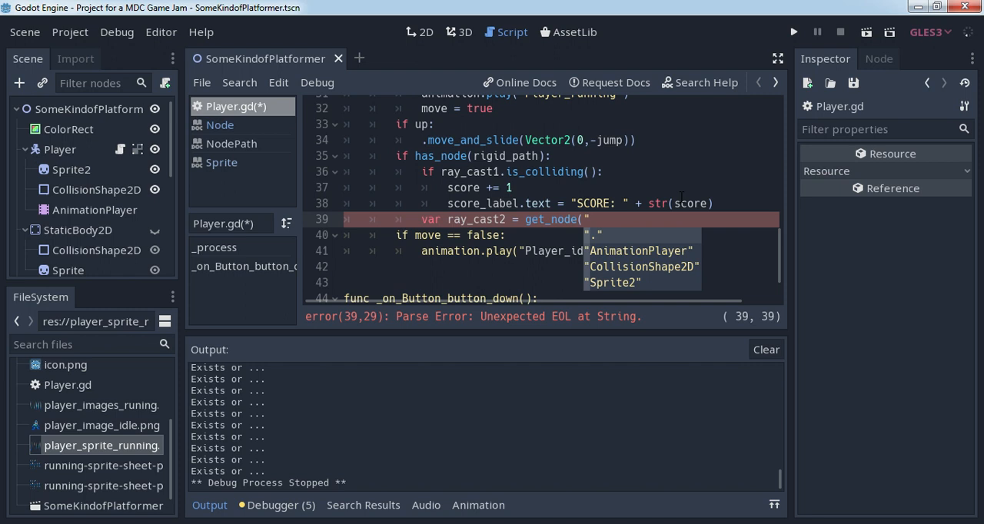
{"action": "key", "text": "Left"}
{"action": "key", "text": "Left"}
{"action": "key", "text": "Left"}
{"action": "key", "text": "Left"}
{"action": "key", "text": "Left"}
{"action": "key", "text": "Left"}
{"action": "key", "text": "Left"}
{"action": "key", "text": "Left"}
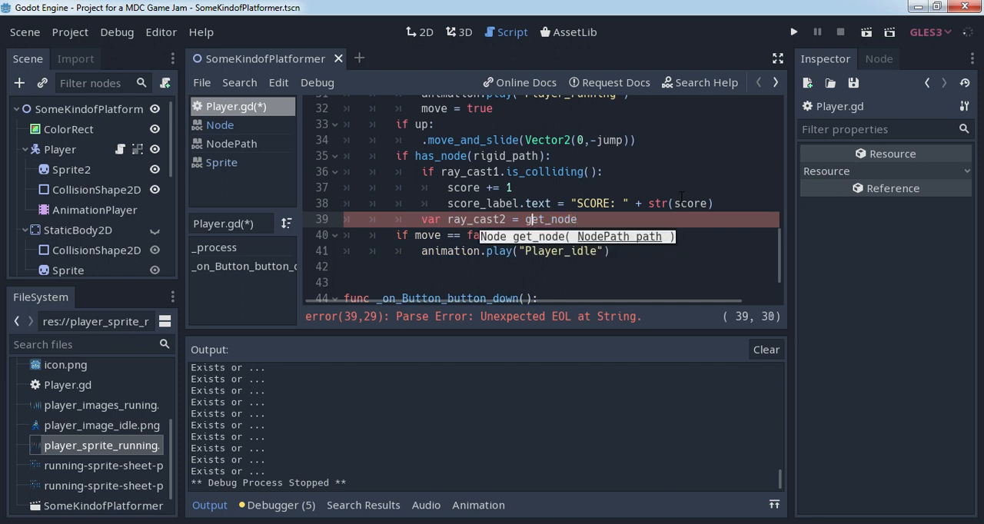
{"action": "type", "text": "get_pare"}
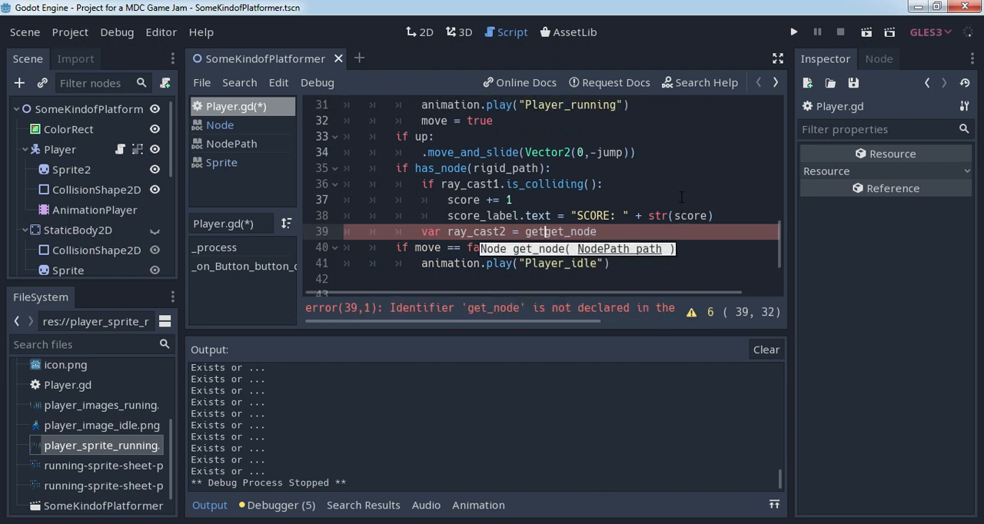
{"action": "type", "text": "nt()."}
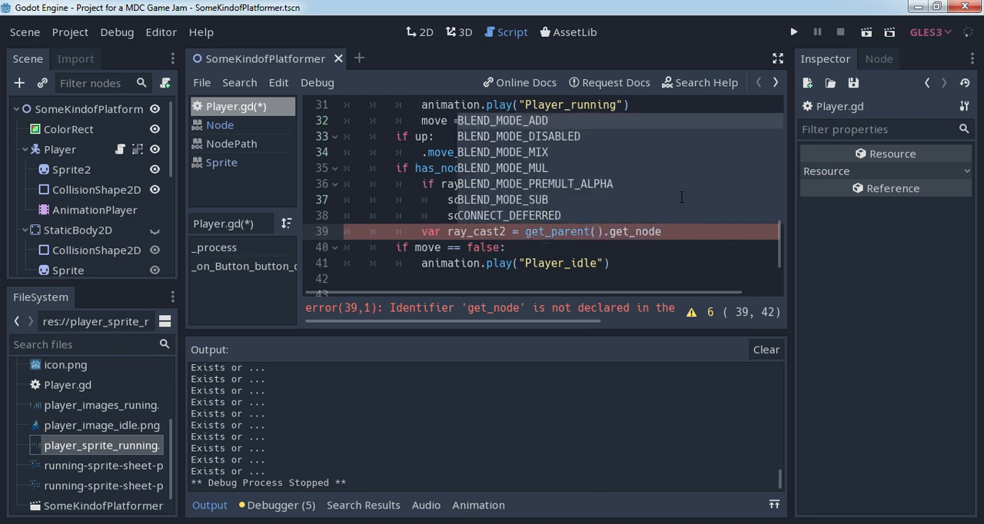
{"action": "key", "text": "Right"}
{"action": "key", "text": "Right"}
{"action": "key", "text": "Right"}
{"action": "key", "text": "Right"}
{"action": "key", "text": "Right"}
{"action": "key", "text": "Right"}
{"action": "key", "text": "Right"}
{"action": "key", "text": "Right"}
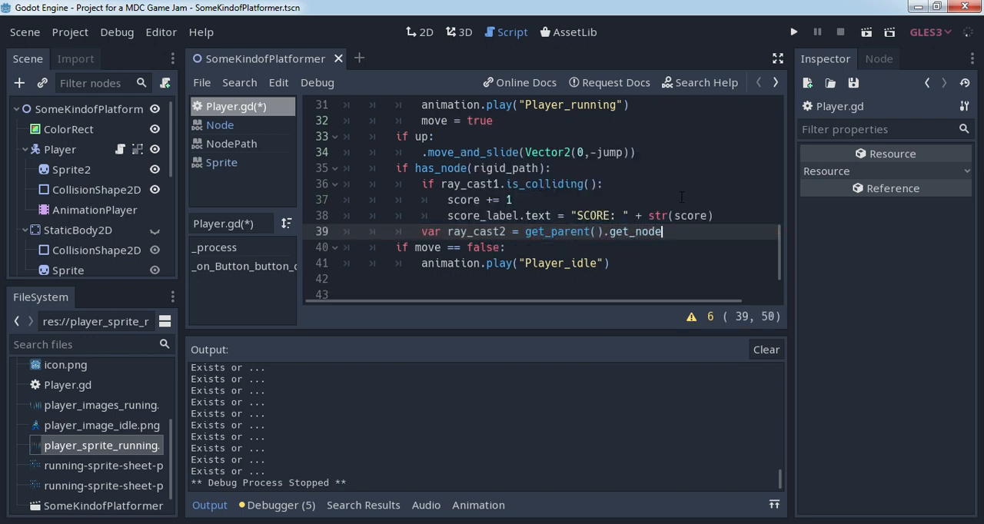
- Complete the get_node call for ray_cast2 with the node path "RigidBody2D/RayCast2D2"
{"action": "type", "text": "("}
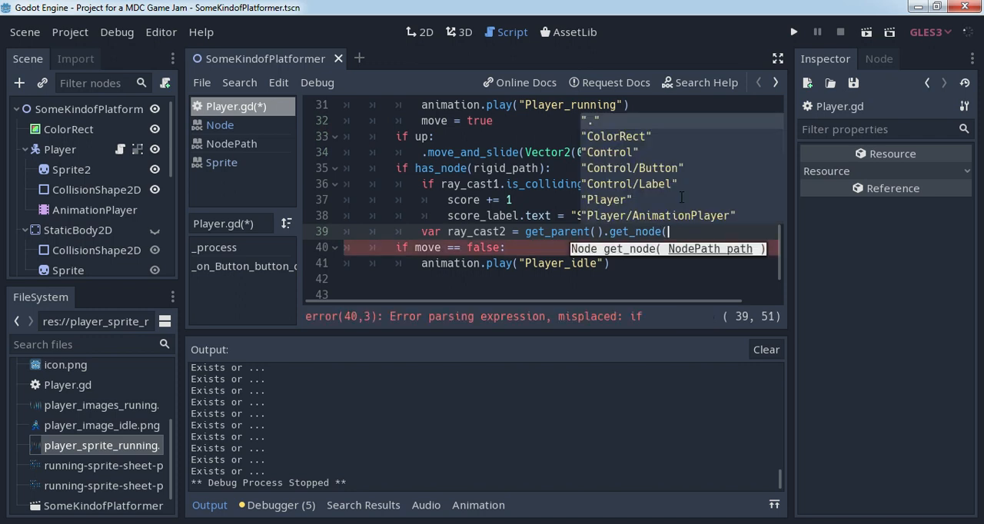
{"action": "key", "text": "Down"}
{"action": "key", "text": "Down"}
{"action": "key", "text": "Down"}
{"action": "key", "text": "Down"}
{"action": "key", "text": "Down"}
{"action": "key", "text": "Down"}
{"action": "key", "text": "Down"}
{"action": "key", "text": "Down"}
{"action": "key", "text": "Down"}
{"action": "key", "text": "Down"}
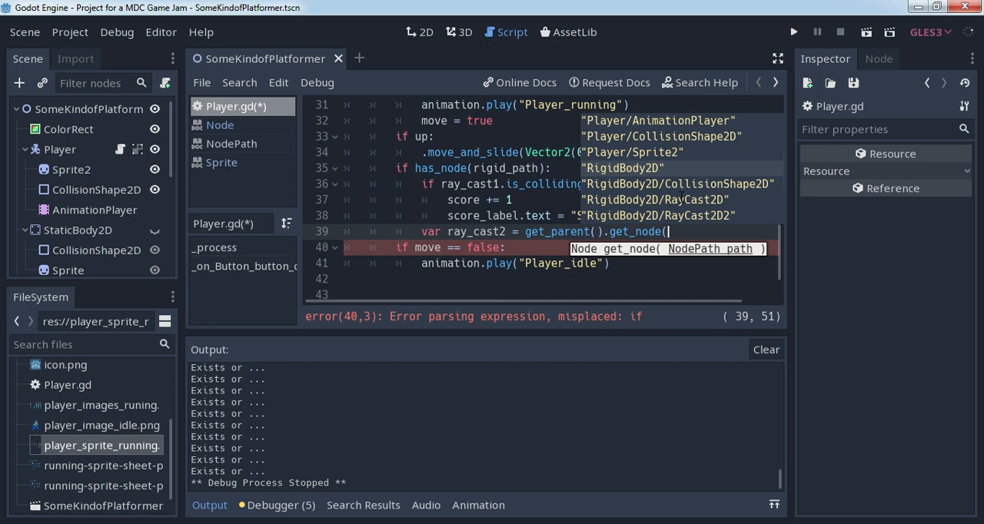
{"action": "key", "text": "Down"}
{"action": "key", "text": "Down"}
{"action": "key", "text": "Return"}
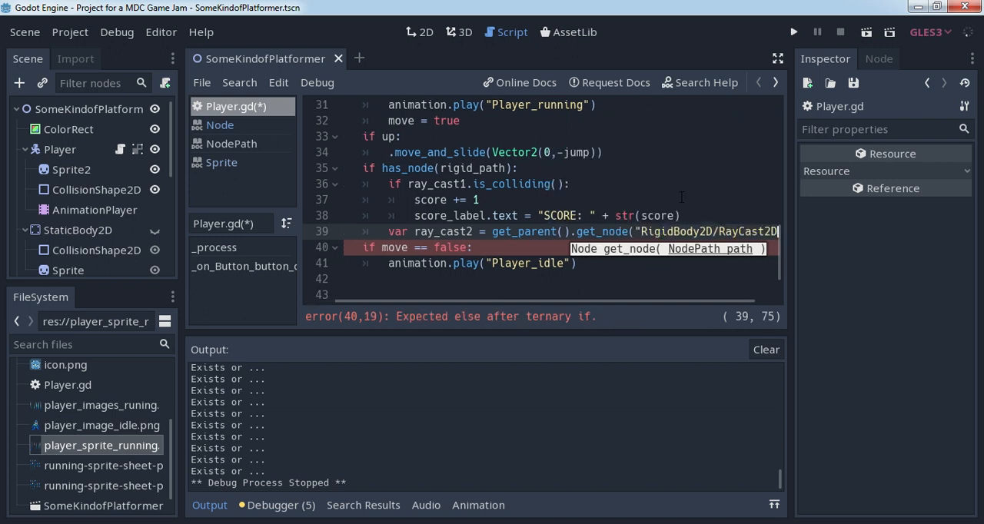
{"action": "type", "text": "\")"}
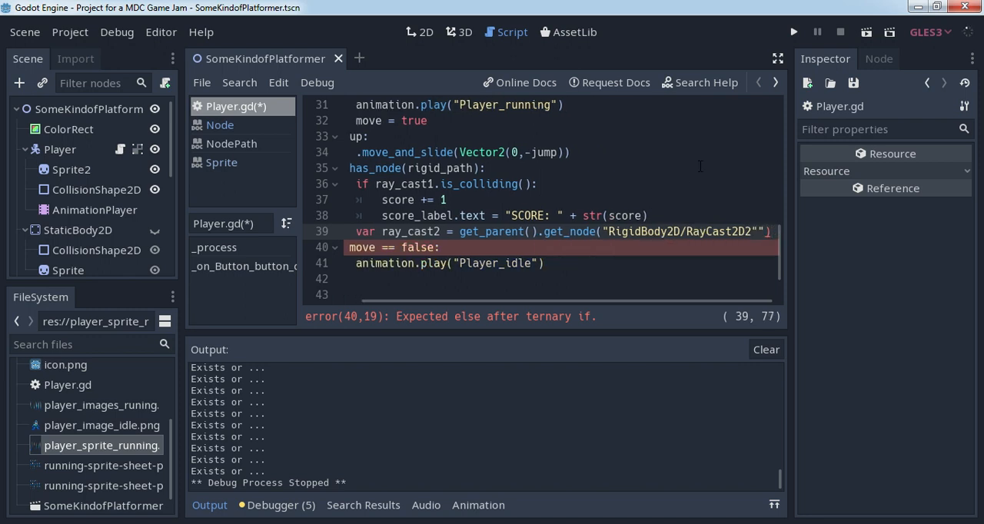
{"action": "key", "text": "BackSpace"}
{"action": "key", "text": "BackSpace"}
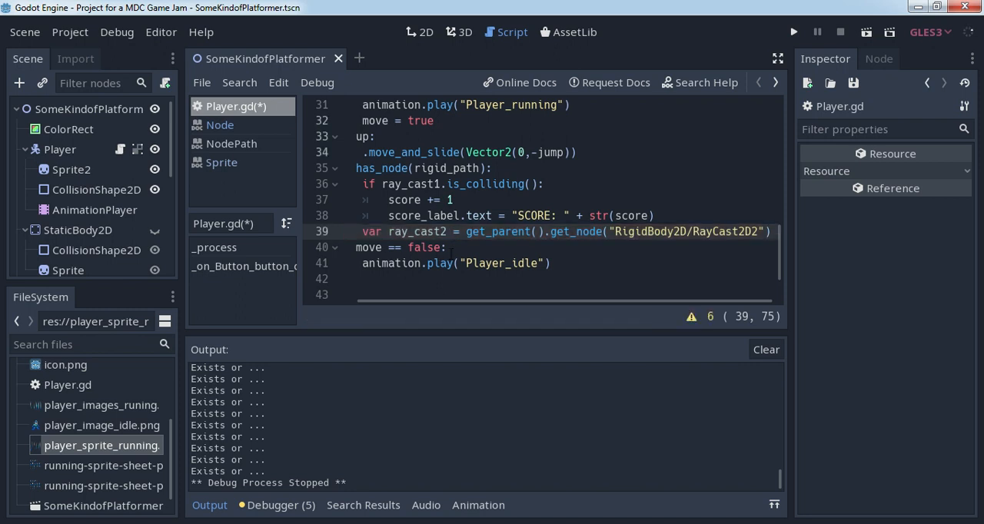
- Add the condition if ray_cast2.is_colliding(): on a new line below the ray_cast2 declaration
{"action": "left_click_drag", "start_coordinate": [460, 301], "coordinate": [411, 303]}
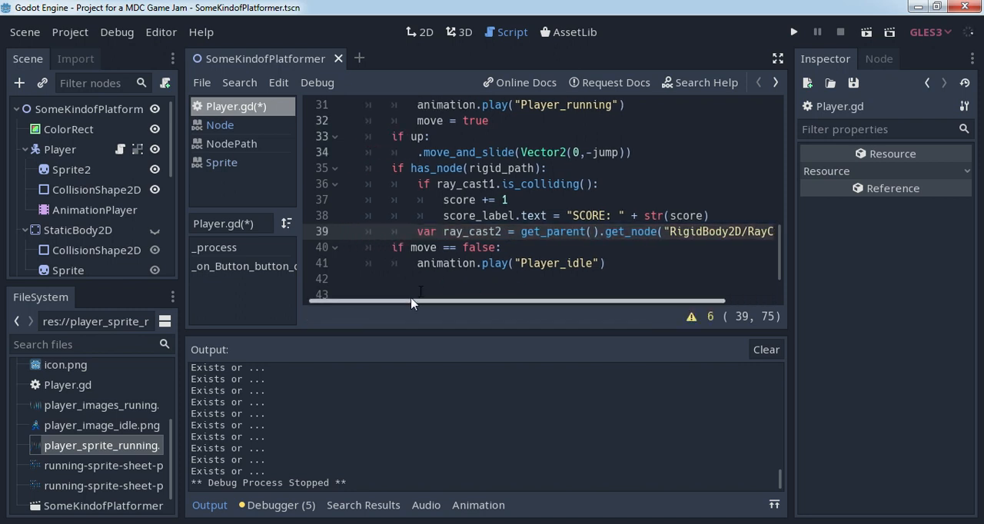
{"action": "left_click", "coordinate": [415, 232]}
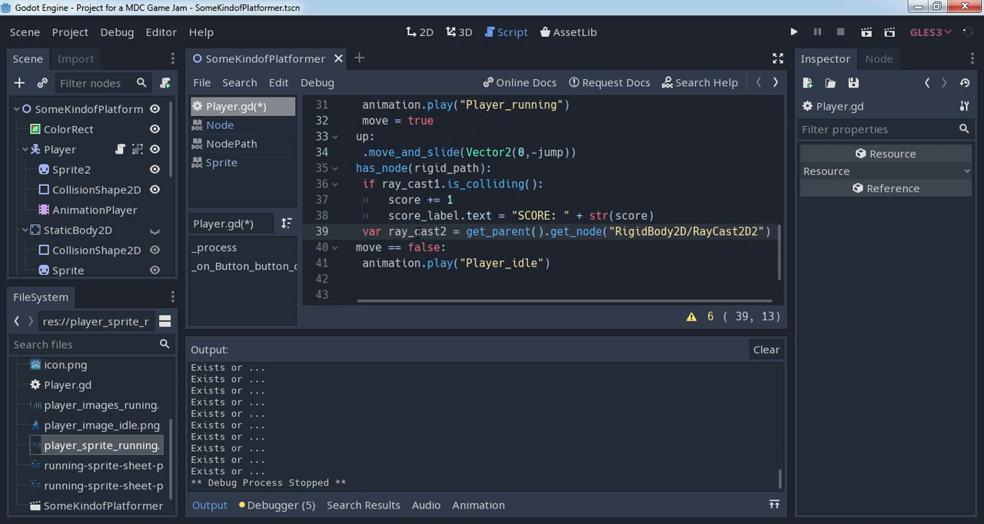
{"action": "left_click", "coordinate": [466, 298]}
{"action": "left_click", "coordinate": [771, 231]}
{"action": "key", "text": "Return"}
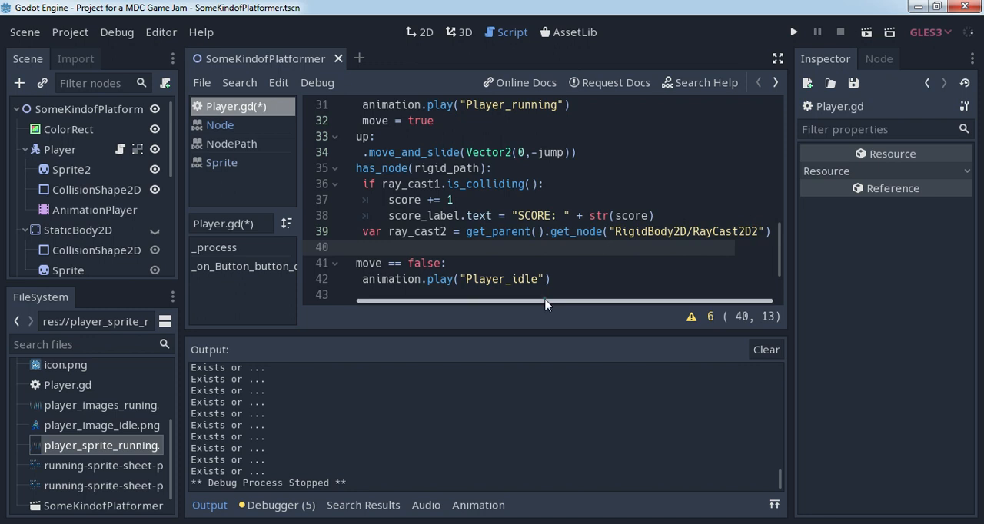
{"action": "left_click_drag", "start_coordinate": [545, 304], "coordinate": [452, 306]}
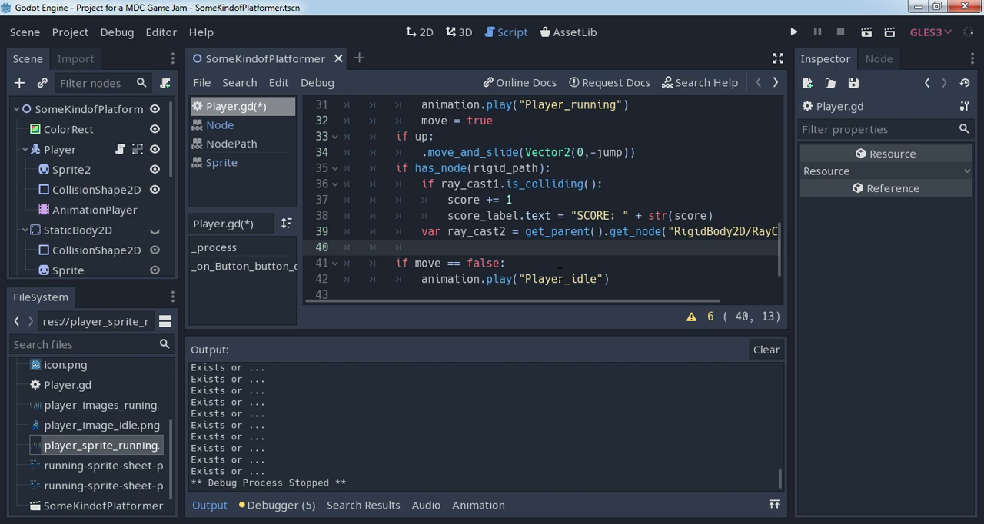
{"action": "type", "text": "if "}
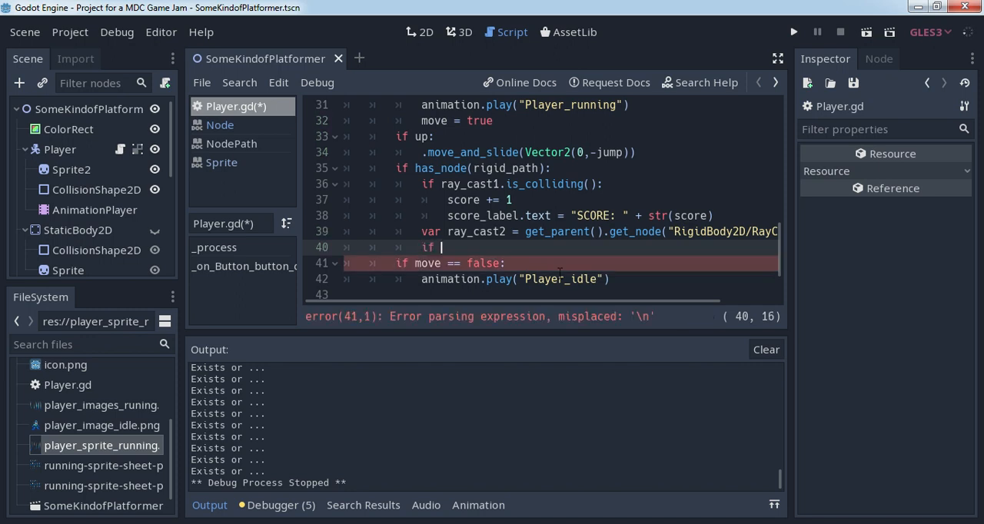
{"action": "type", "text": "ray"}
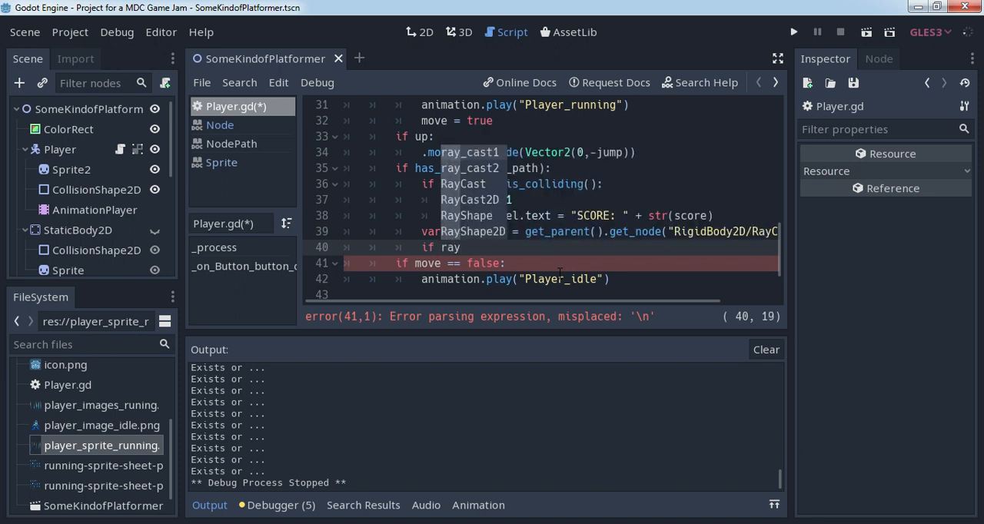
{"action": "key", "text": "Down"}
{"action": "key", "text": "Return"}
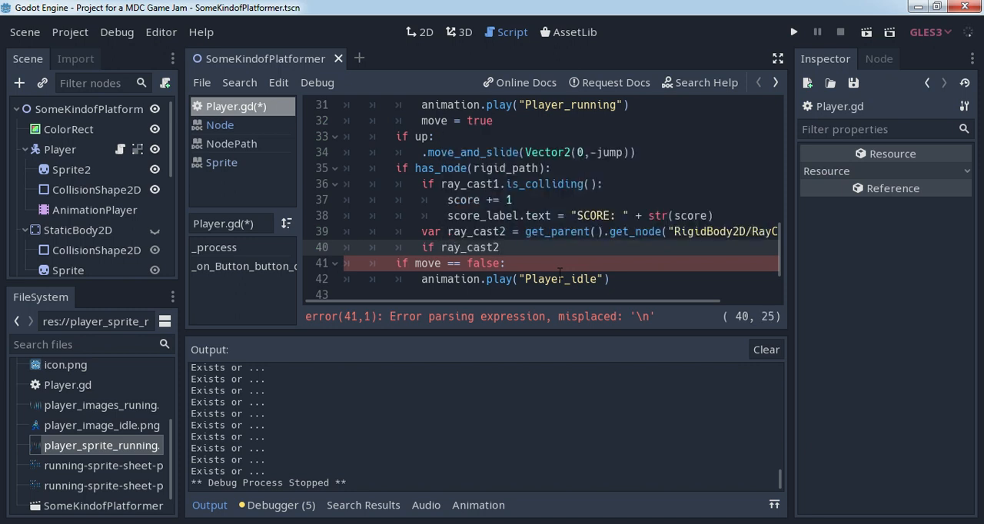
{"action": "type", "text": ".is"}
{"action": "key", "text": "Down"}
{"action": "key", "text": "Down"}
{"action": "key", "text": "Down"}
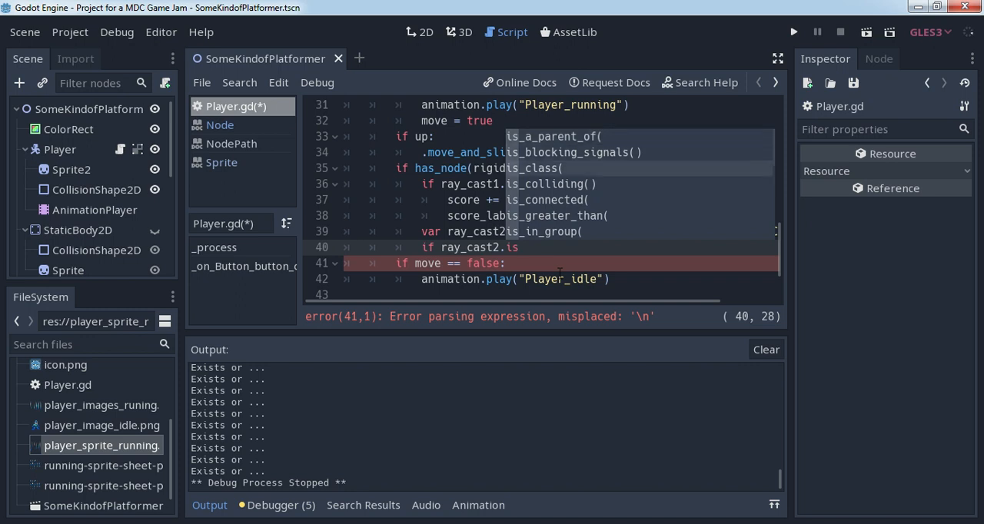
{"action": "key", "text": "Return"}
{"action": "type", "text": ":"}
{"action": "key", "text": "Return"}
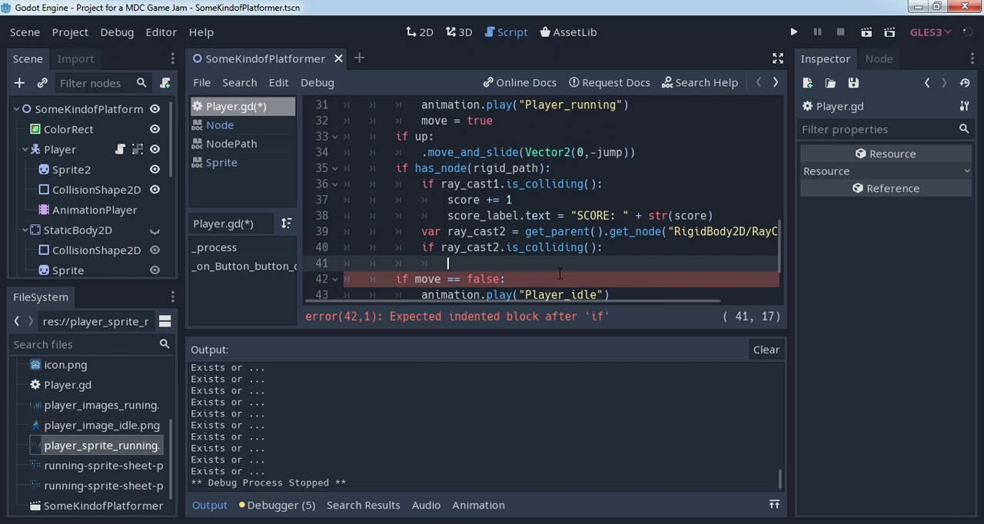
- Call rigid.queue_free() inside the ray_cast2 collision check
{"action": "type", "text": "ri"}
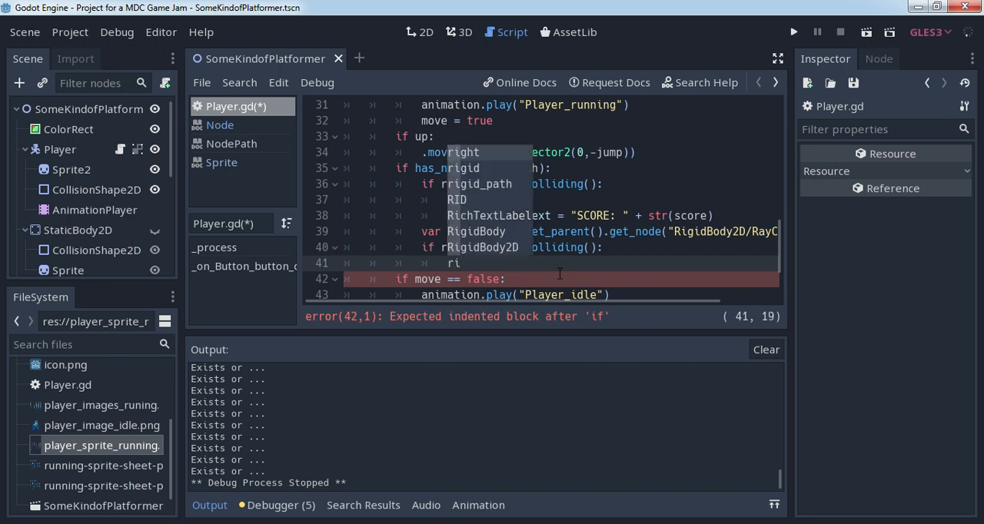
{"action": "type", "text": "gid"}
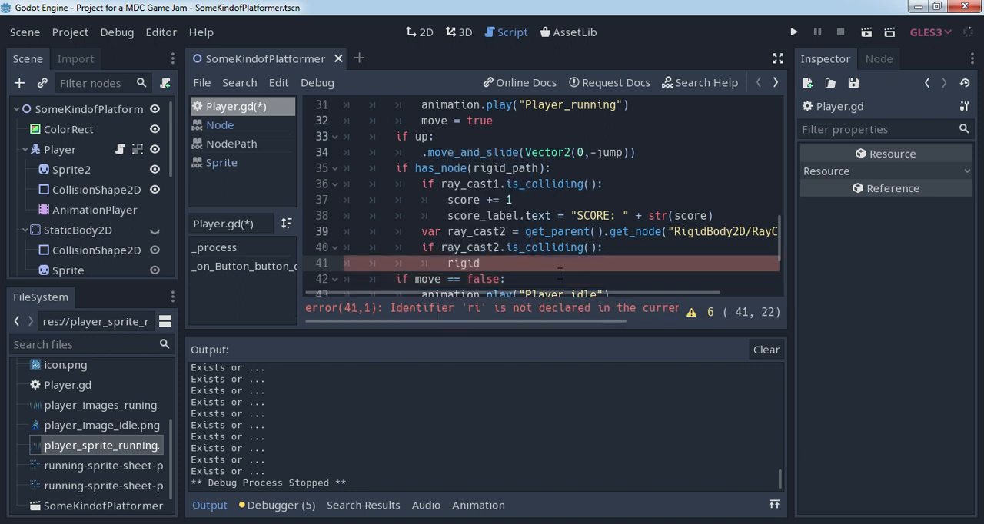
{"action": "type", "text": ".qu"}
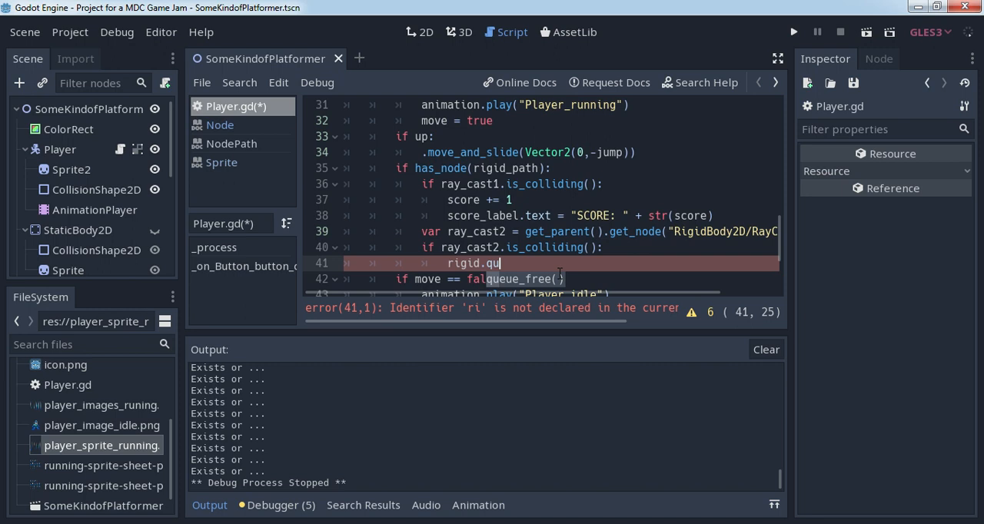
{"action": "key", "text": "Return"}
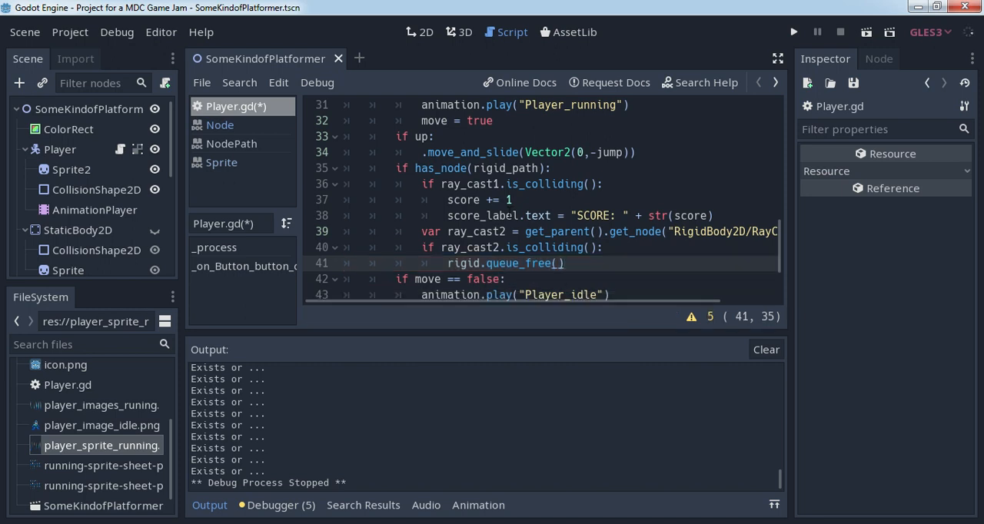
- Run the scene, start the game, test the crate collisions by moving and jumping the player, and close the game window
{"action": "scroll", "coordinate": [509, 216], "scroll_direction": "down", "scroll_amount": 1}
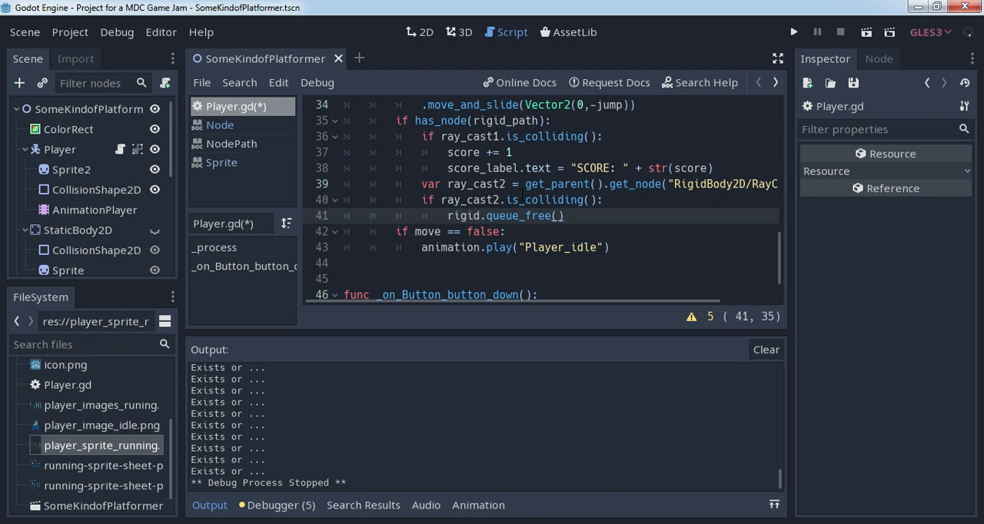
{"action": "left_click", "coordinate": [866, 32]}
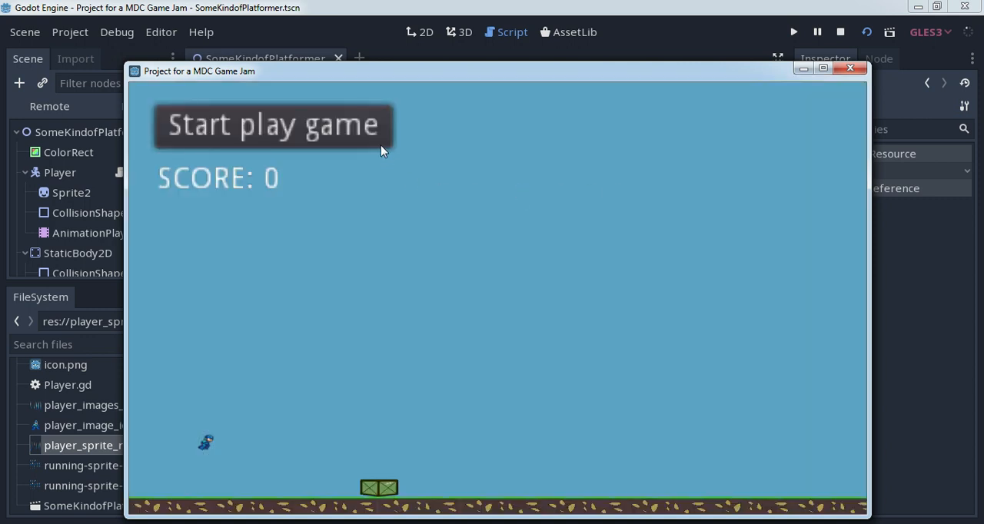
{"action": "left_click", "coordinate": [358, 128]}
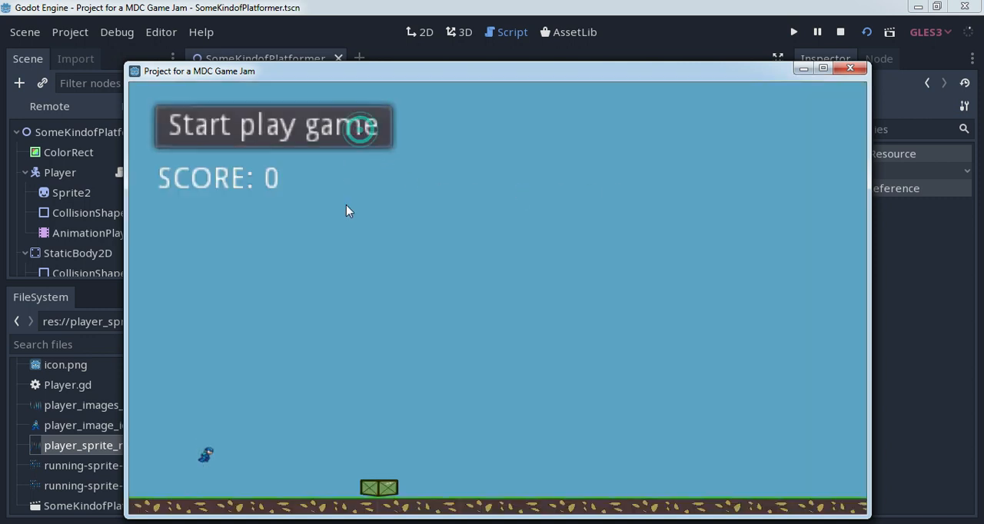
{"action": "key", "text": "Right"}
{"action": "key", "text": "Up"}
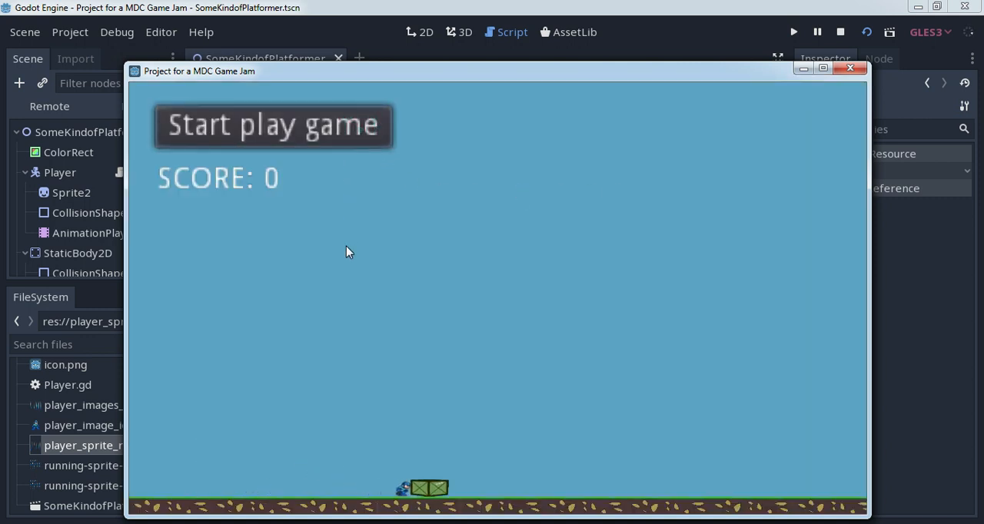
{"action": "key", "text": "Up"}
{"action": "key", "text": "Right"}
{"action": "key", "text": "Left"}
{"action": "key", "text": "Right"}
{"action": "key", "text": "Left"}
{"action": "key", "text": "Right"}
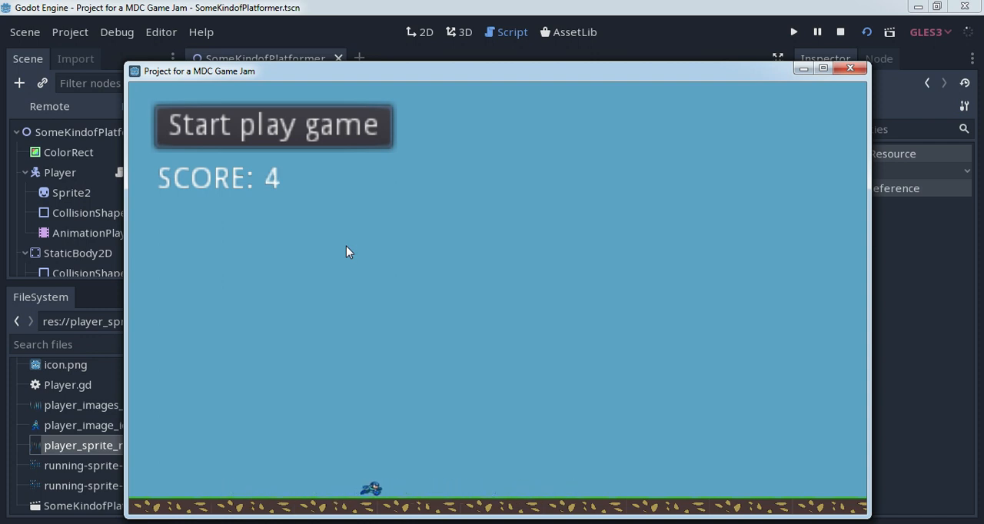
{"action": "key", "text": "Left"}
{"action": "key", "text": "Right"}
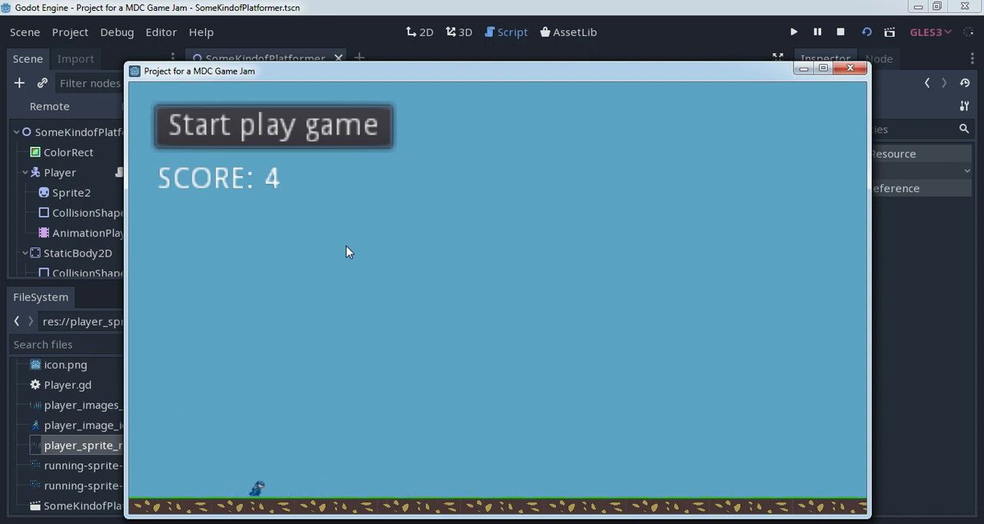
{"action": "left_click", "coordinate": [848, 69]}
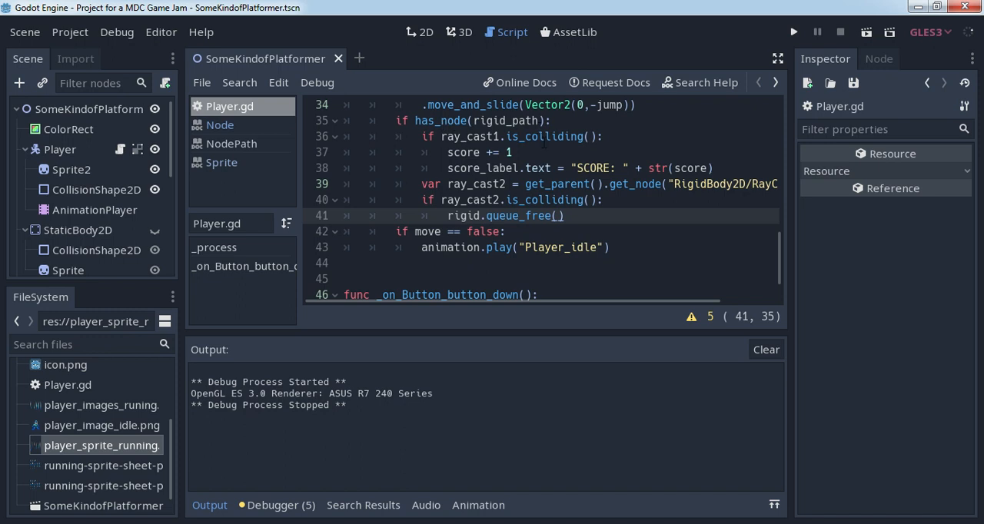
{"action": "scroll", "coordinate": [561, 175], "scroll_direction": "down", "scroll_amount": 1}
{"action": "scroll", "coordinate": [561, 175], "scroll_direction": "up", "scroll_amount": 1}
{"action": "scroll", "coordinate": [560, 175], "scroll_direction": "down", "scroll_amount": 1}
{"action": "scroll", "coordinate": [561, 176], "scroll_direction": "up", "scroll_amount": 1}
- Run the scene, start the game, jump the player back and forth over the crates to test scoring, and push the crates
{"action": "left_click", "coordinate": [866, 33]}
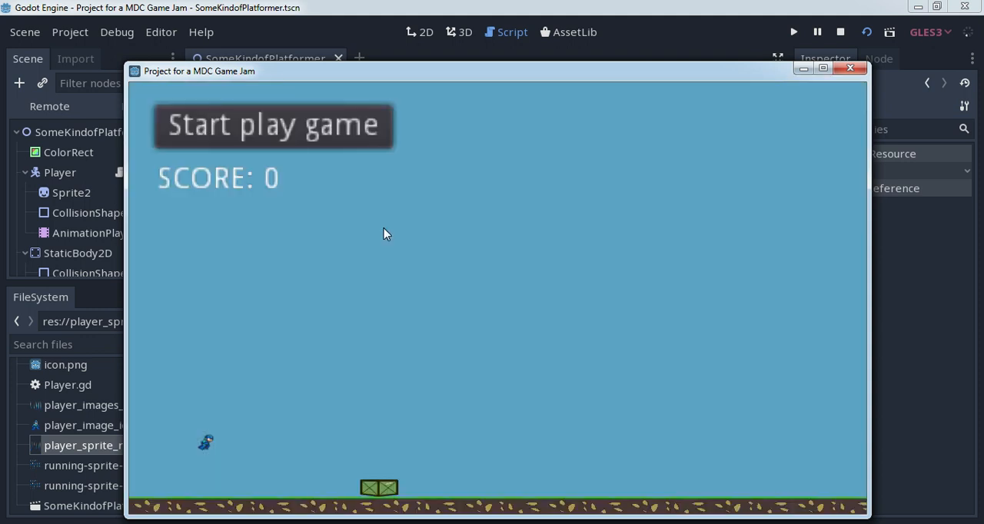
{"action": "left_click", "coordinate": [308, 137]}
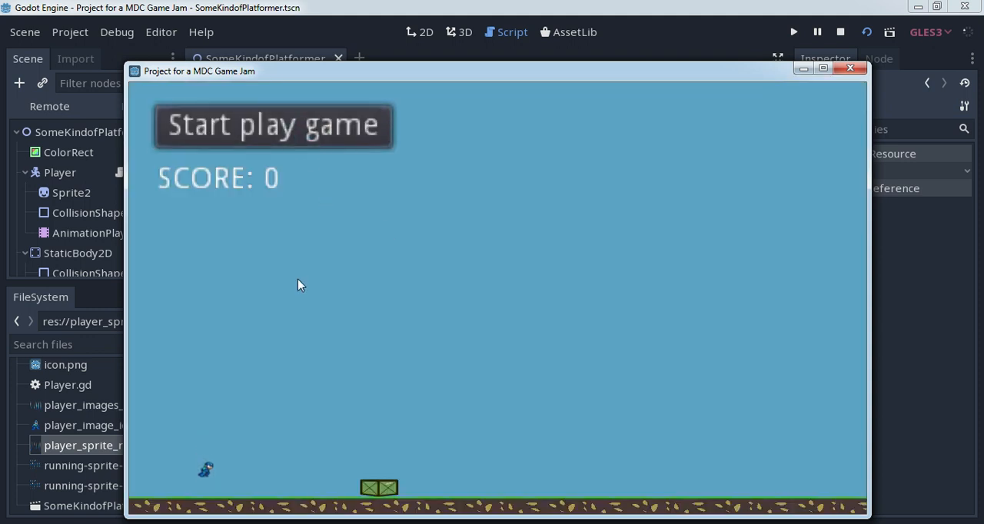
{"action": "key", "text": "Right"}
{"action": "key", "text": "Up"}
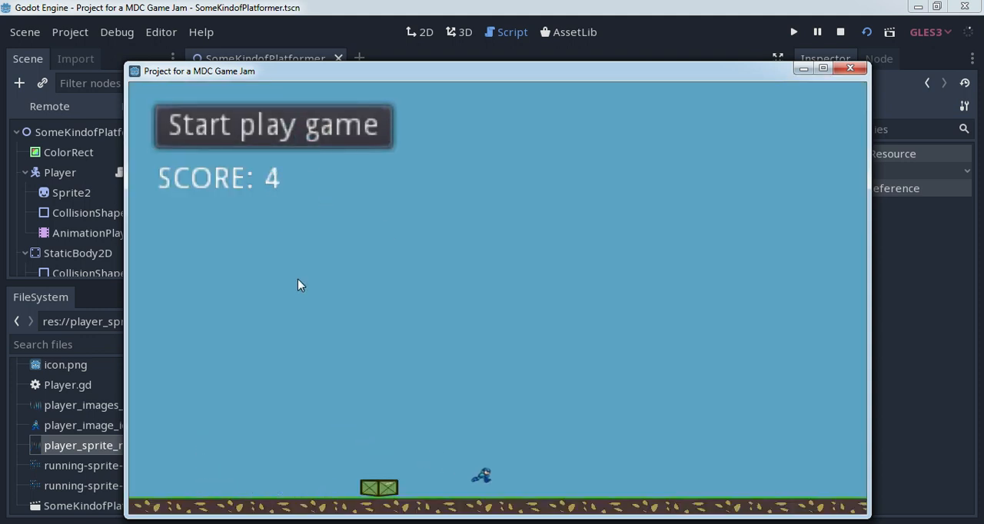
{"action": "key", "text": "Left"}
{"action": "key", "text": "Up"}
{"action": "key", "text": "Right"}
{"action": "key", "text": "Up"}
{"action": "key", "text": "Left"}
{"action": "key", "text": "Up"}
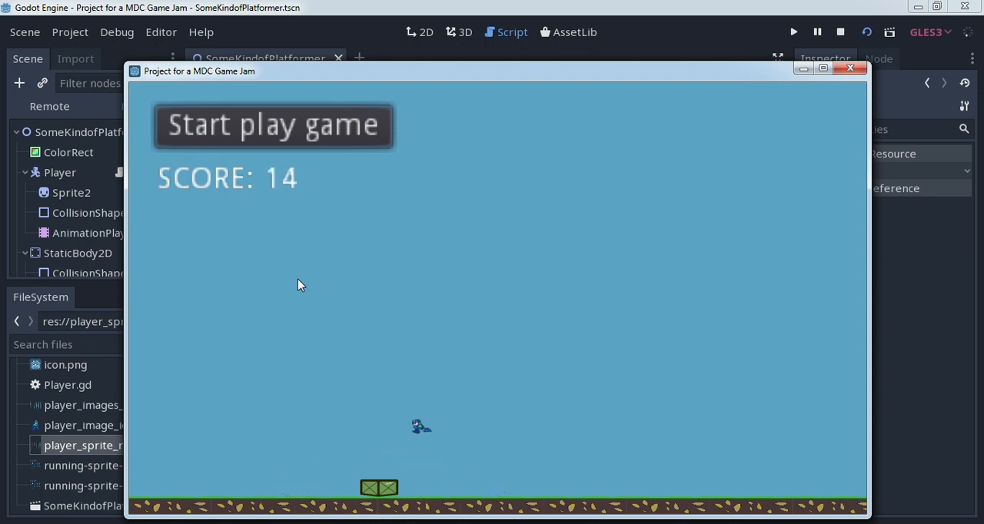
{"action": "key", "text": "Right"}
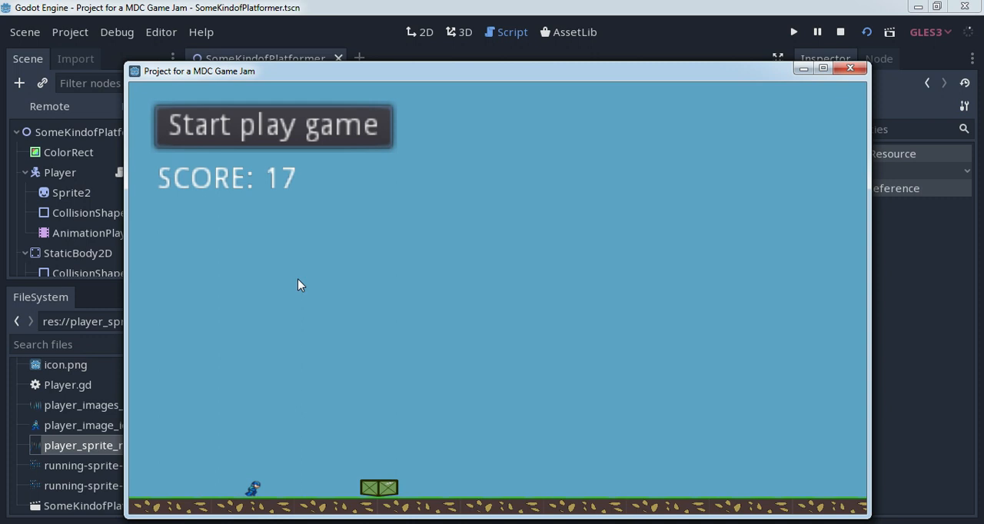
{"action": "key", "text": "Right"}
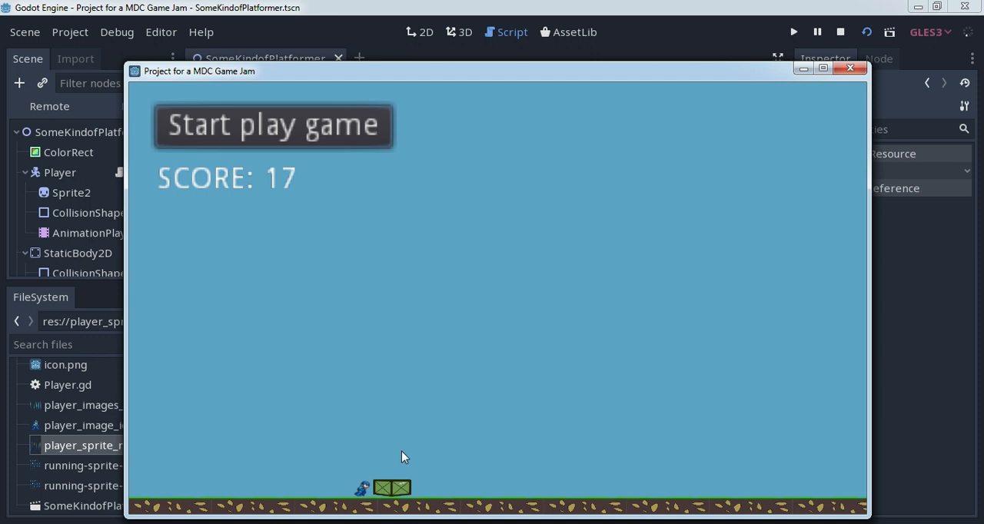
- Test crate removal by repeatedly jumping over the pushed crates from both sides and moving the player where they stood
{"action": "key", "text": "Left"}
{"action": "key", "text": "Right"}
{"action": "key", "text": "Up"}
{"action": "key", "text": "Left"}
{"action": "key", "text": "Up"}
{"action": "key", "text": "Right"}
{"action": "key", "text": "Up"}
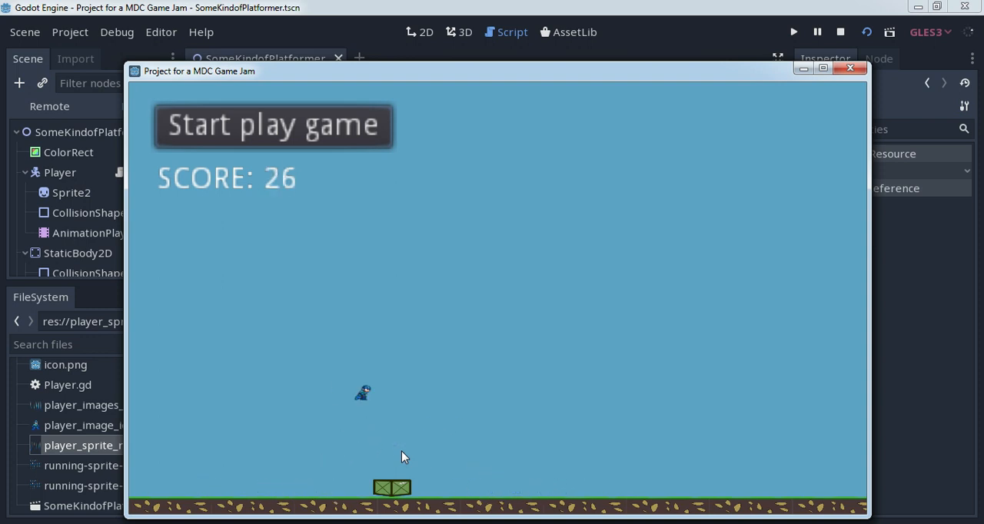
{"action": "key", "text": "Right"}
{"action": "key", "text": "Left"}
{"action": "key", "text": "Up"}
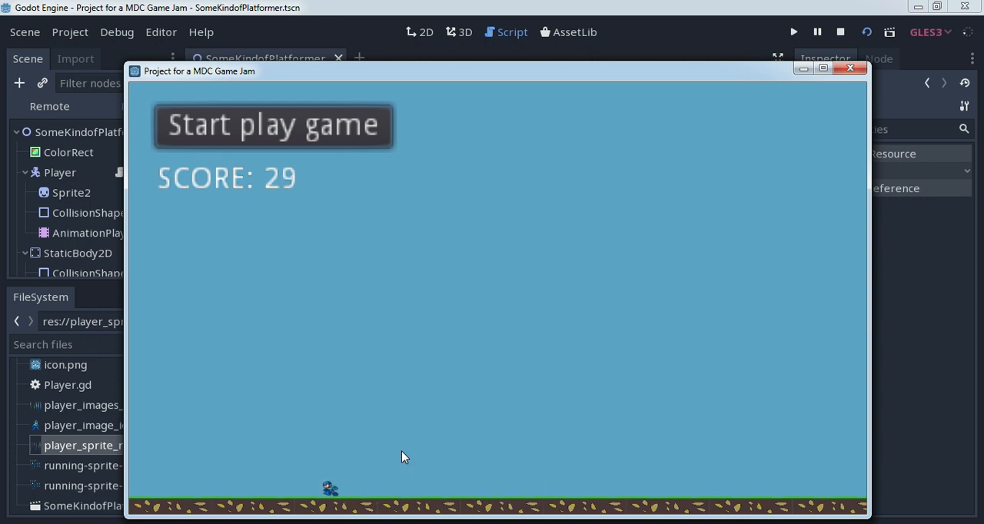
{"action": "key", "text": "Right"}
{"action": "key", "text": "Left"}
{"action": "key", "text": "Right"}
- Set the Z Index of the Sprite node behind the score label to 0 and view it in the 2D scene
{"action": "left_click", "coordinate": [96, 218]}
{"action": "scroll", "coordinate": [100, 223], "scroll_direction": "down", "scroll_amount": 4}
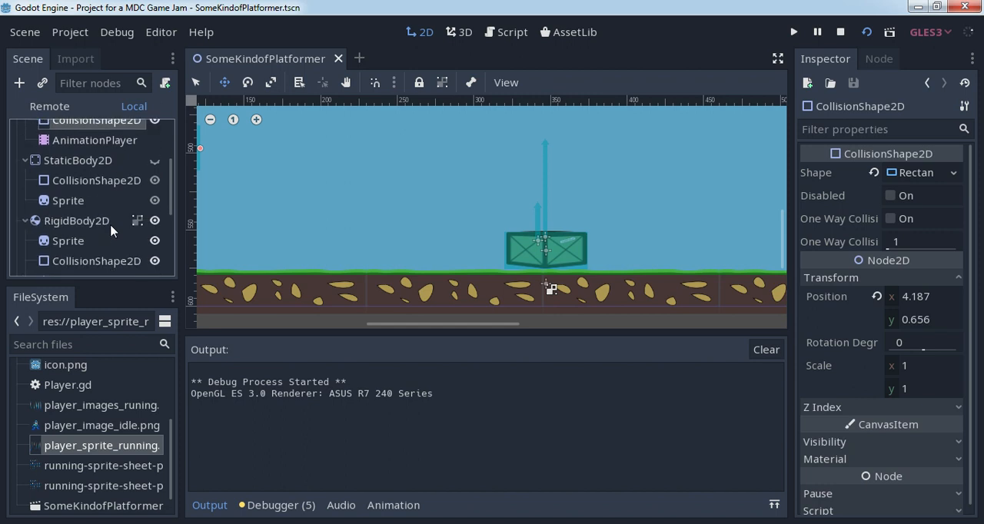
{"action": "scroll", "coordinate": [103, 224], "scroll_direction": "down", "scroll_amount": 3}
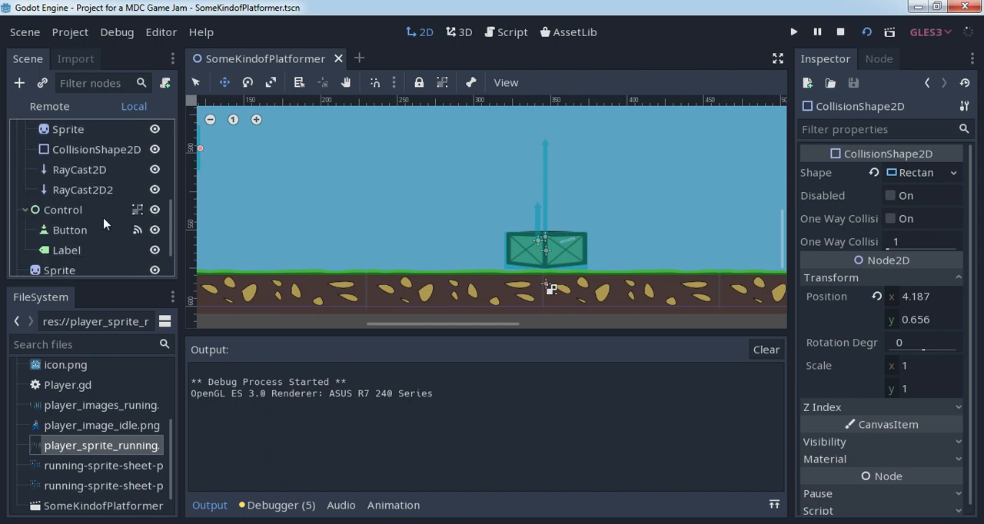
{"action": "left_click", "coordinate": [84, 239]}
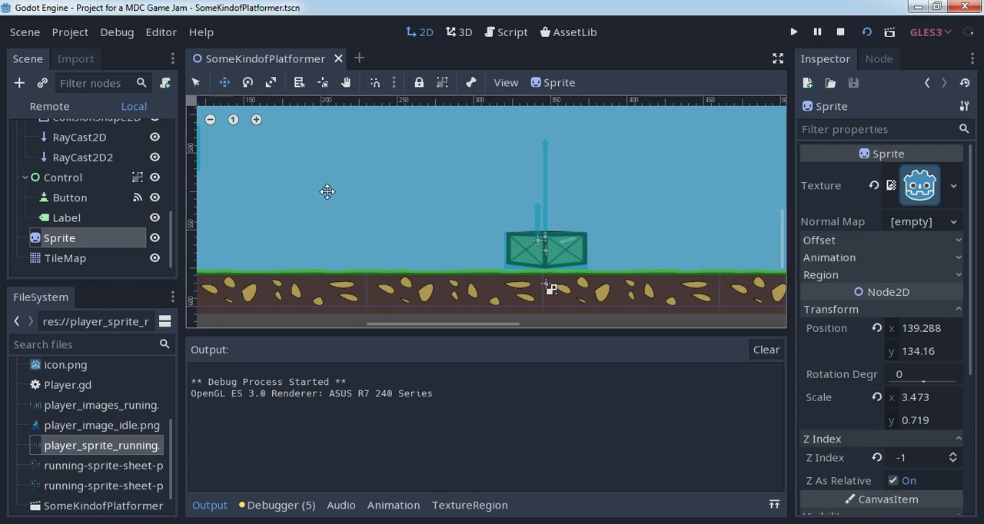
{"action": "left_click", "coordinate": [954, 455]}
{"action": "scroll", "coordinate": [509, 210], "scroll_direction": "down", "scroll_amount": 2}
{"action": "middle_click_drag", "start_coordinate": [420, 114], "coordinate": [532, 236]}
{"action": "scroll", "coordinate": [533, 235], "scroll_direction": "down", "scroll_amount": 5}
{"action": "middle_click_drag", "start_coordinate": [524, 175], "coordinate": [518, 230]}
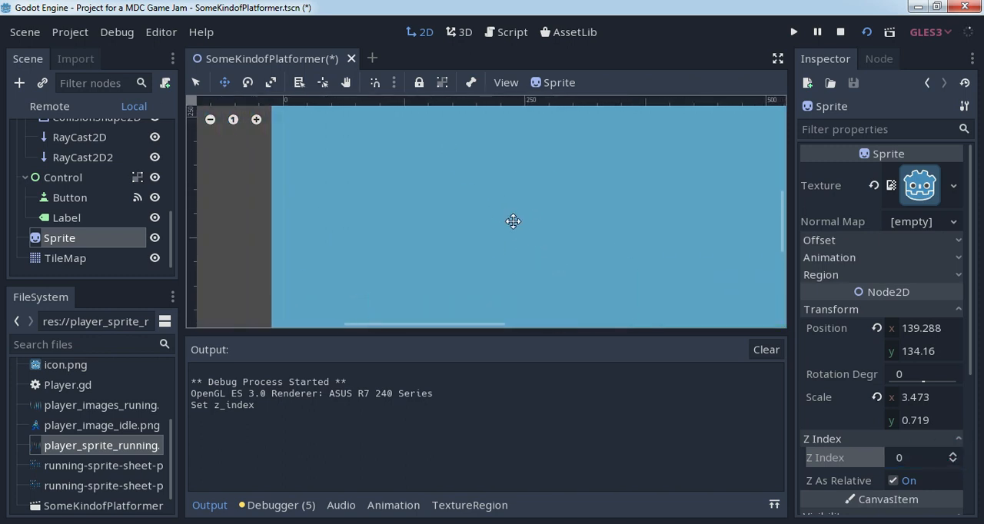
{"action": "scroll", "coordinate": [523, 204], "scroll_direction": "down", "scroll_amount": 3}
{"action": "middle_click_drag", "start_coordinate": [533, 184], "coordinate": [520, 275]}
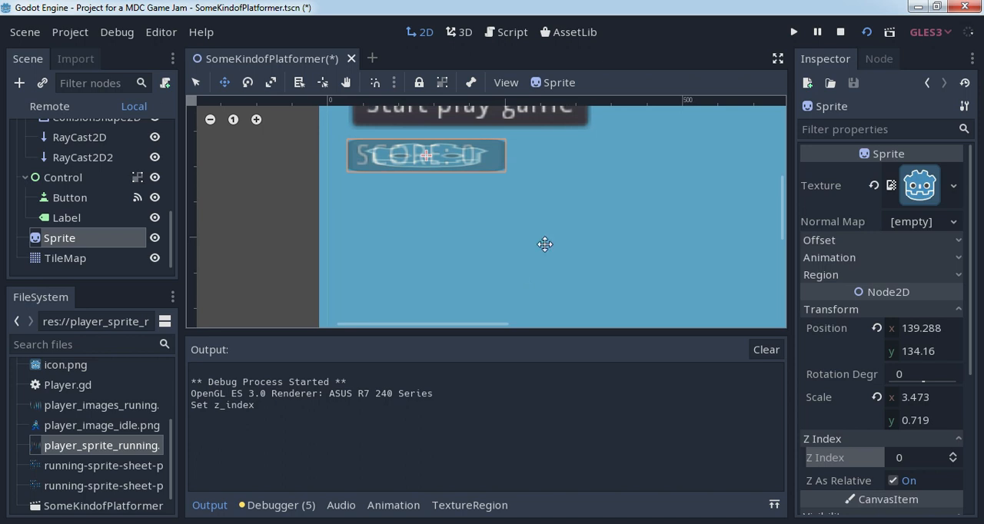
- Stop the running game and run the scene again to check the score label's background sprite
{"action": "left_click", "coordinate": [841, 31]}
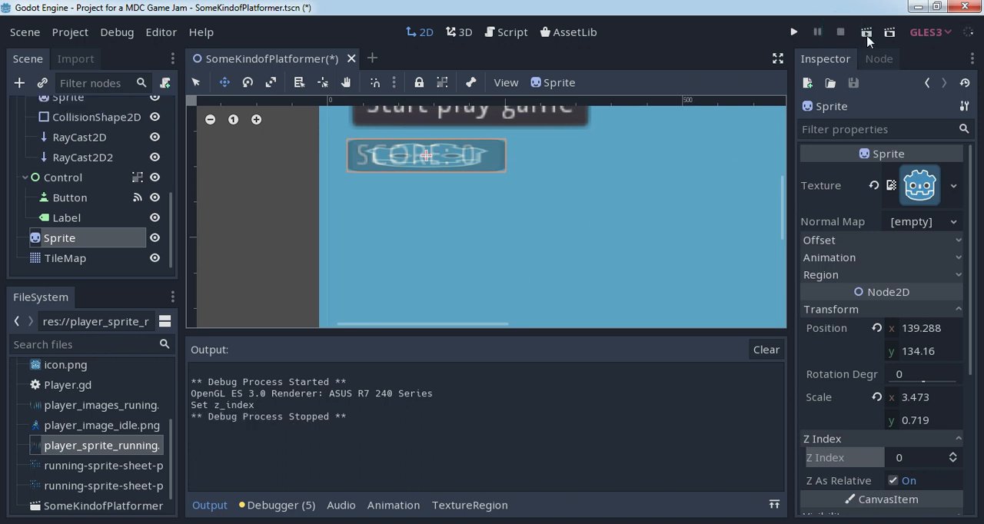
{"action": "left_click", "coordinate": [866, 31]}
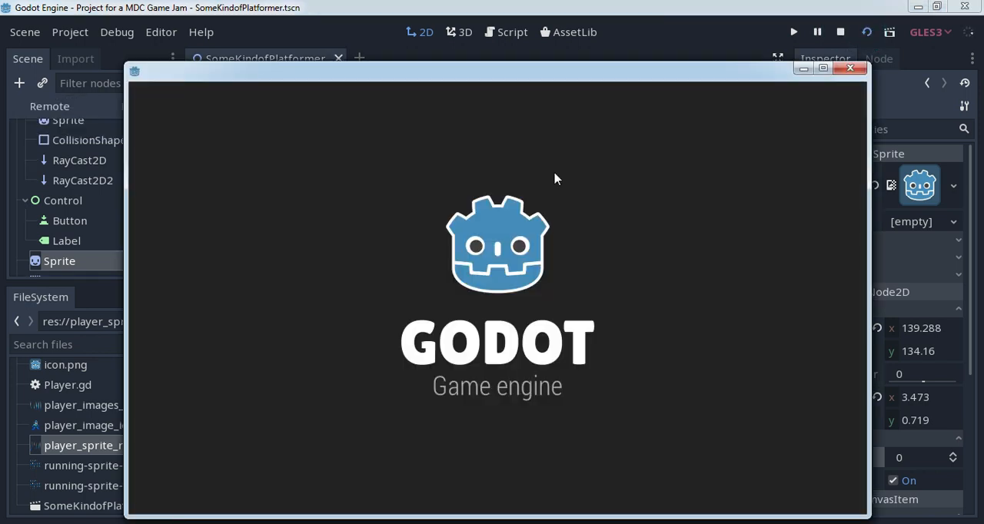